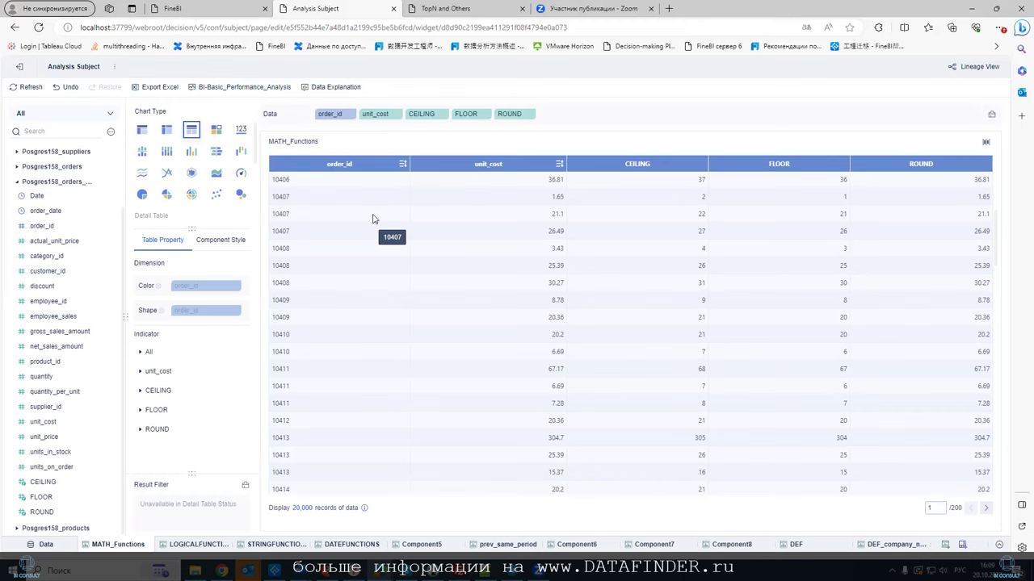
# Look over the data tables and the LOGICALFUNCTIONS component, and return to the MATH_Functions component.
pyautogui.click(112, 134)
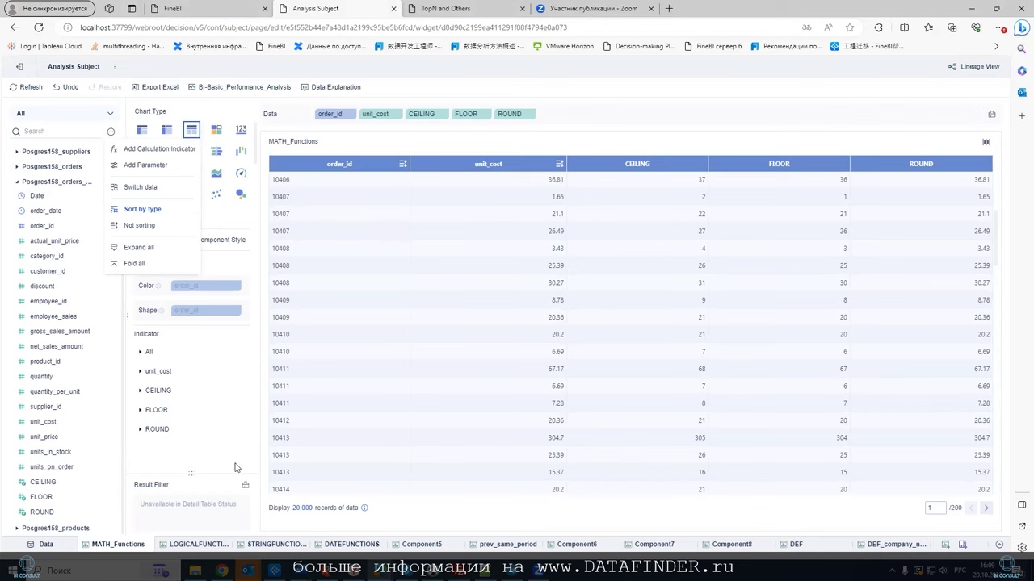
pyautogui.click(186, 546)
pyautogui.click(30, 546)
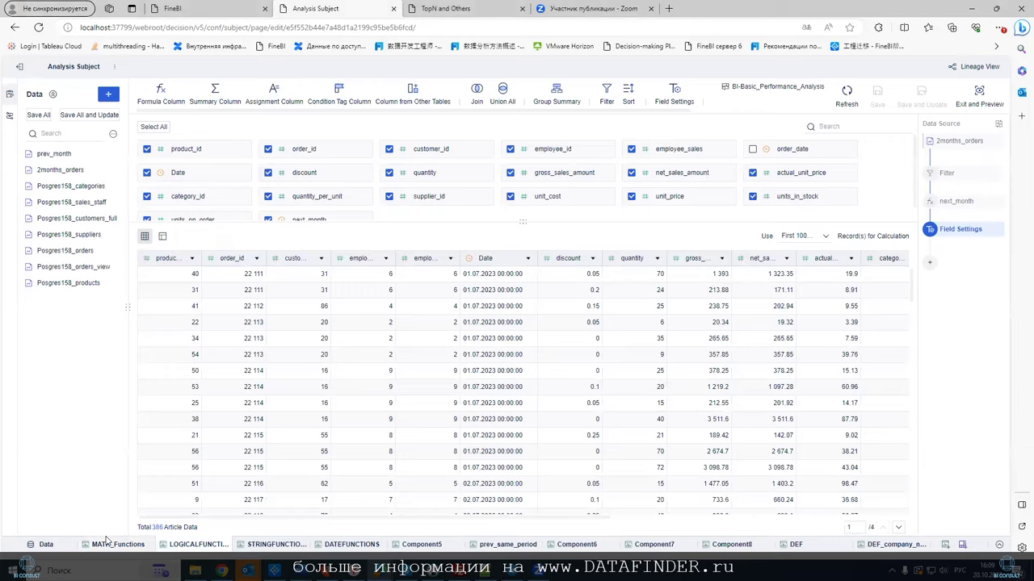
pyautogui.click(113, 545)
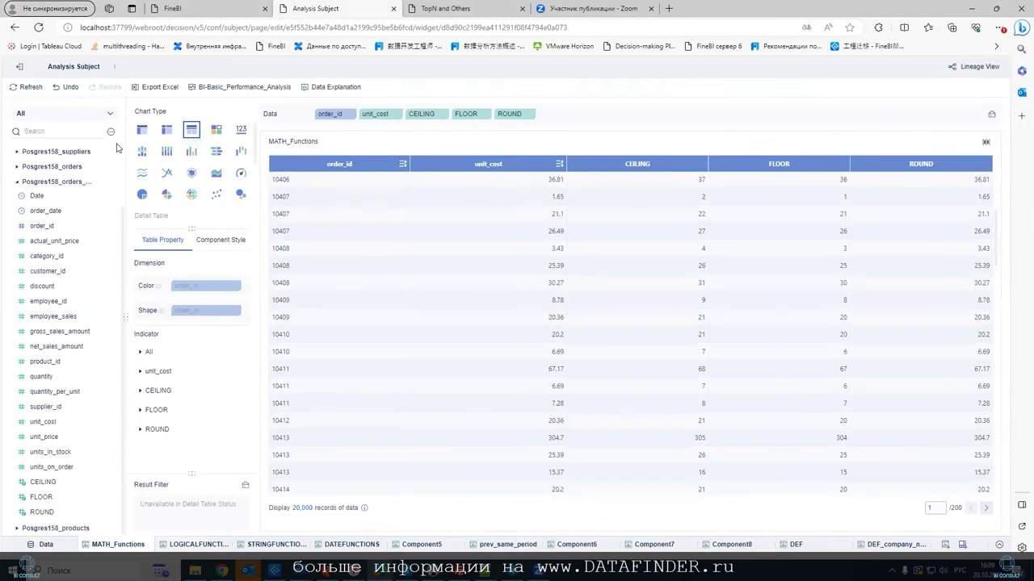
pyautogui.click(192, 546)
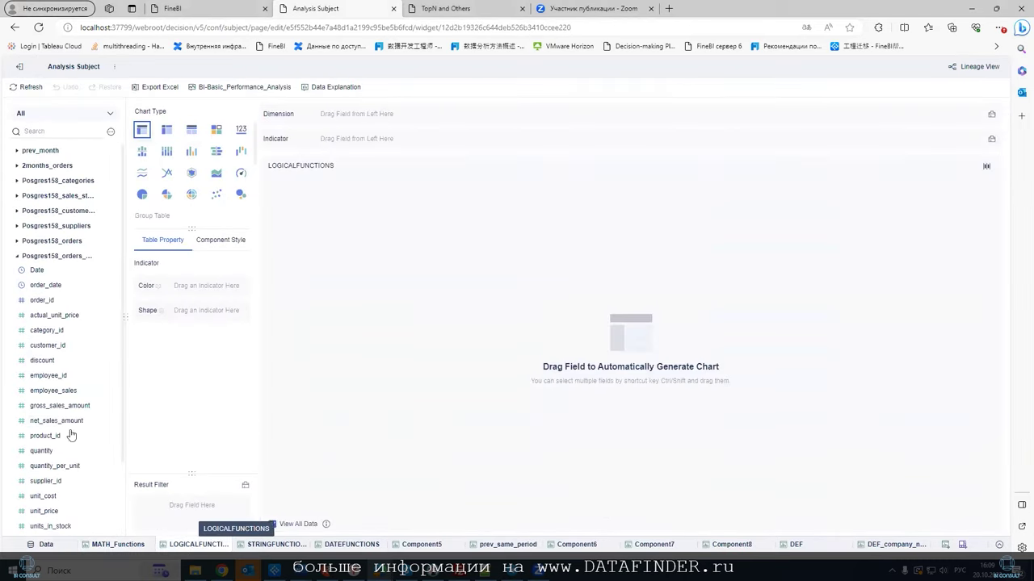
pyautogui.click(111, 546)
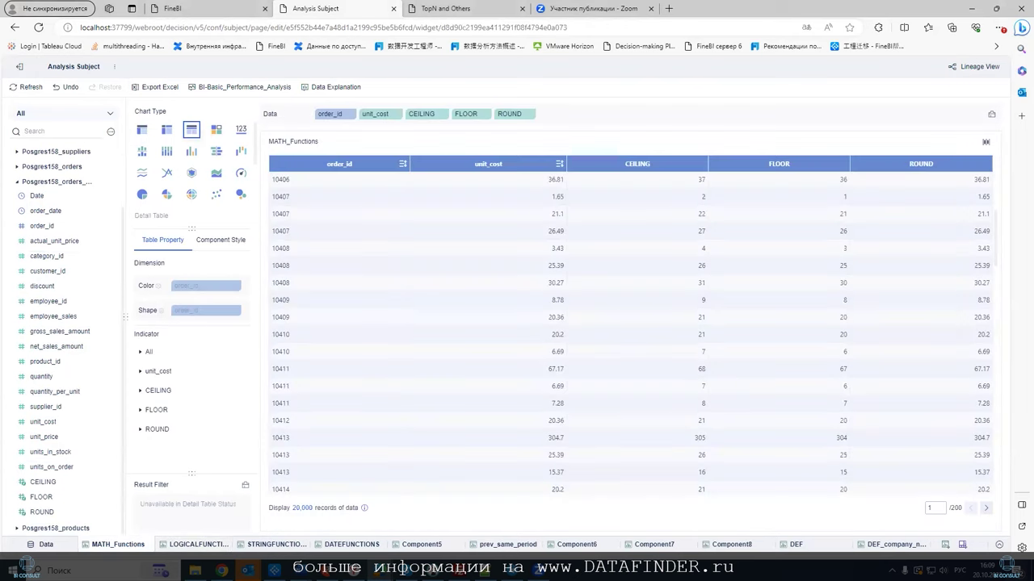
pyautogui.click(111, 132)
pyautogui.click(128, 148)
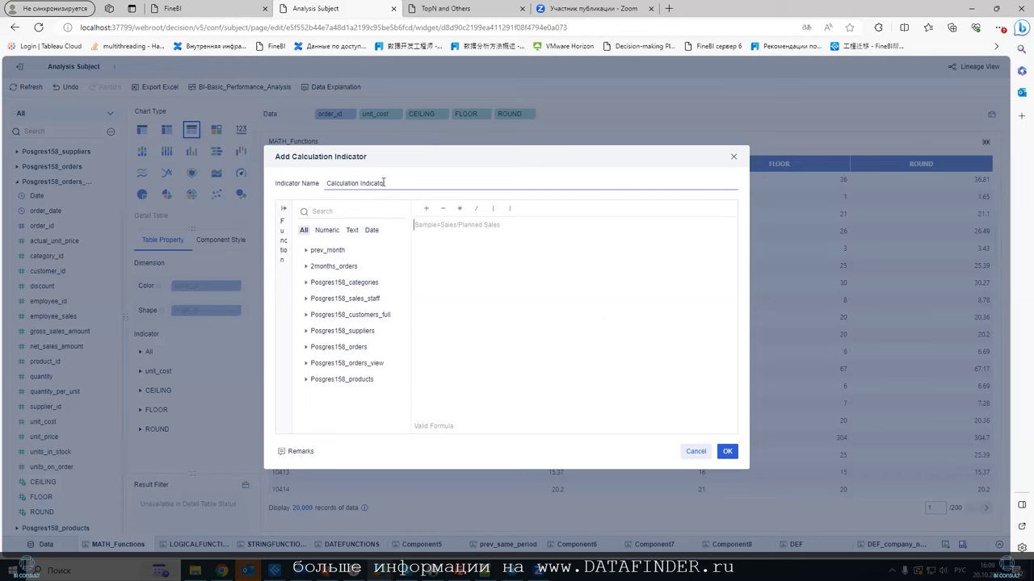
pyautogui.click(684, 452)
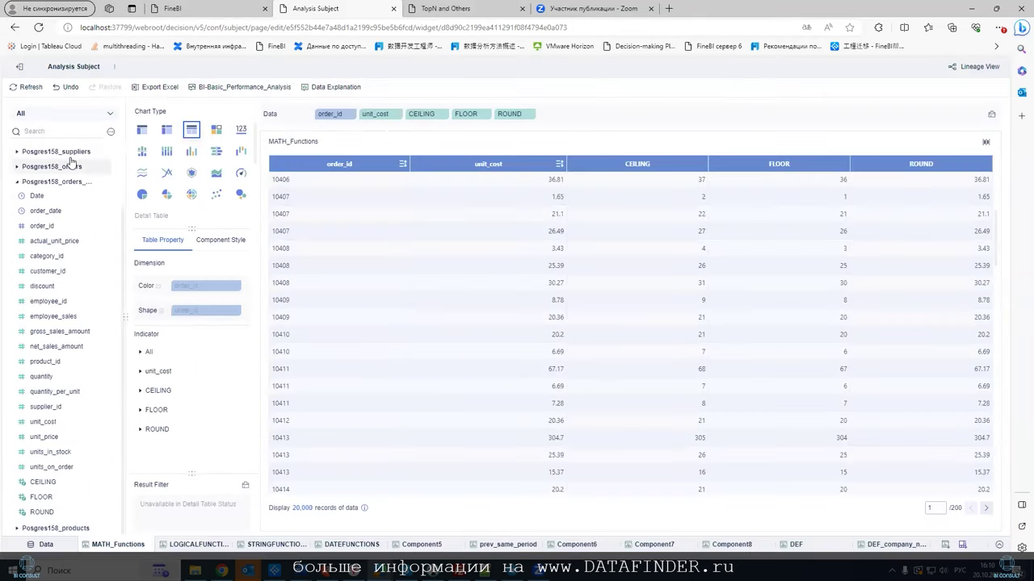
# Start a new calculation indicator and browse the common and numeric functions in the function list.
pyautogui.click(110, 134)
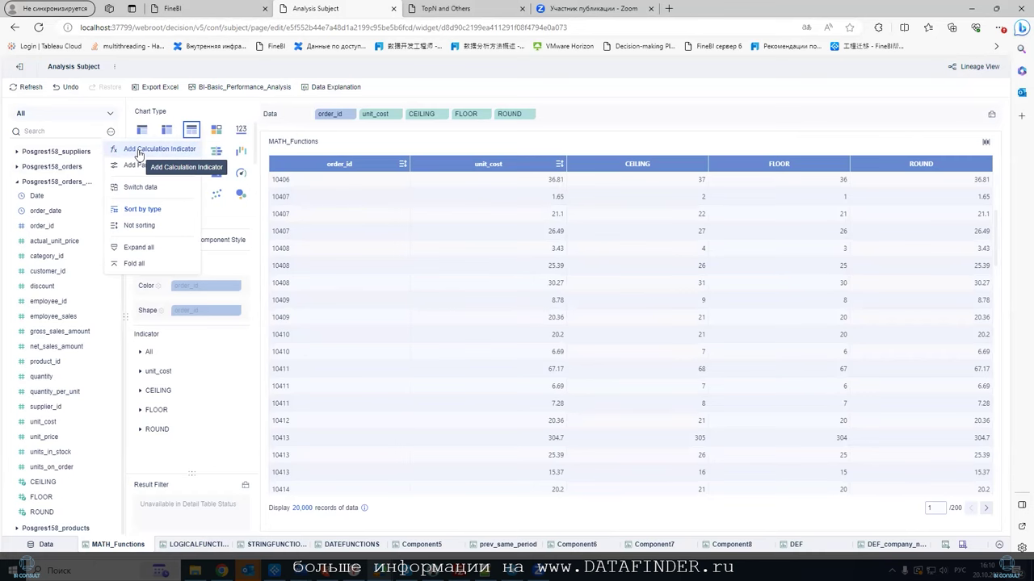
pyautogui.click(139, 151)
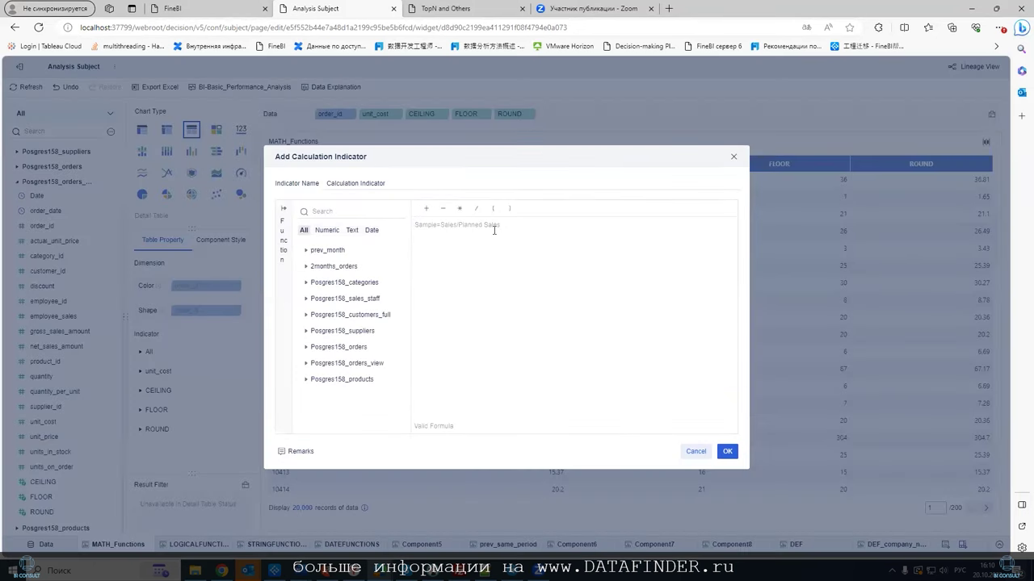
pyautogui.click(282, 212)
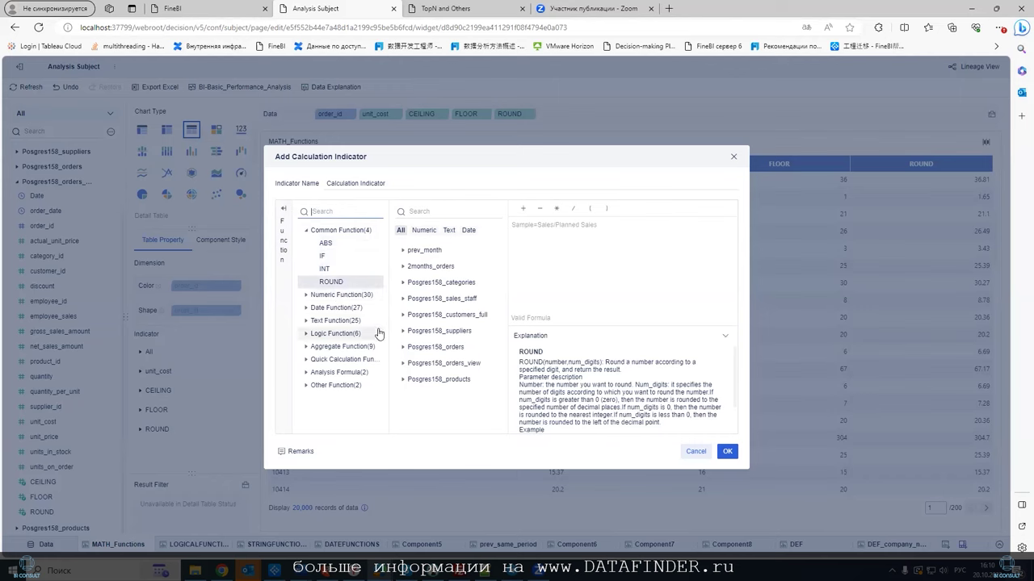
pyautogui.click(361, 218)
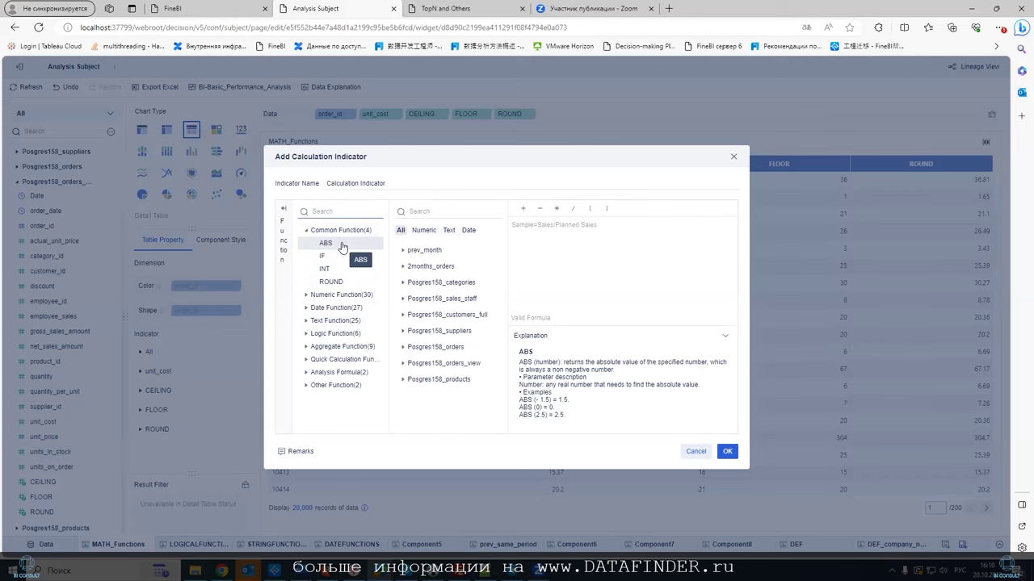
pyautogui.click(340, 295)
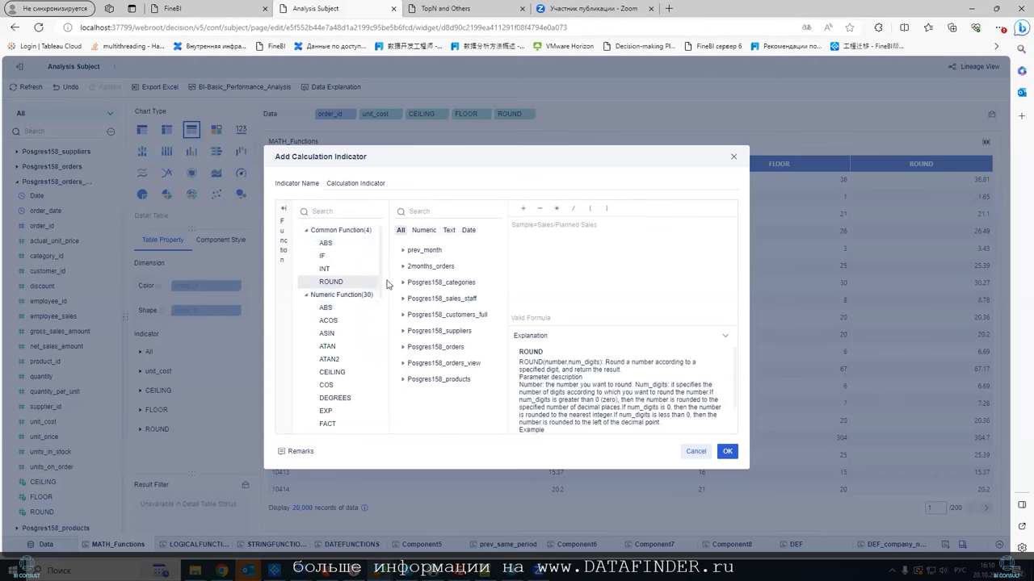
pyautogui.scroll(-2, 383, 292)
pyautogui.click(338, 242)
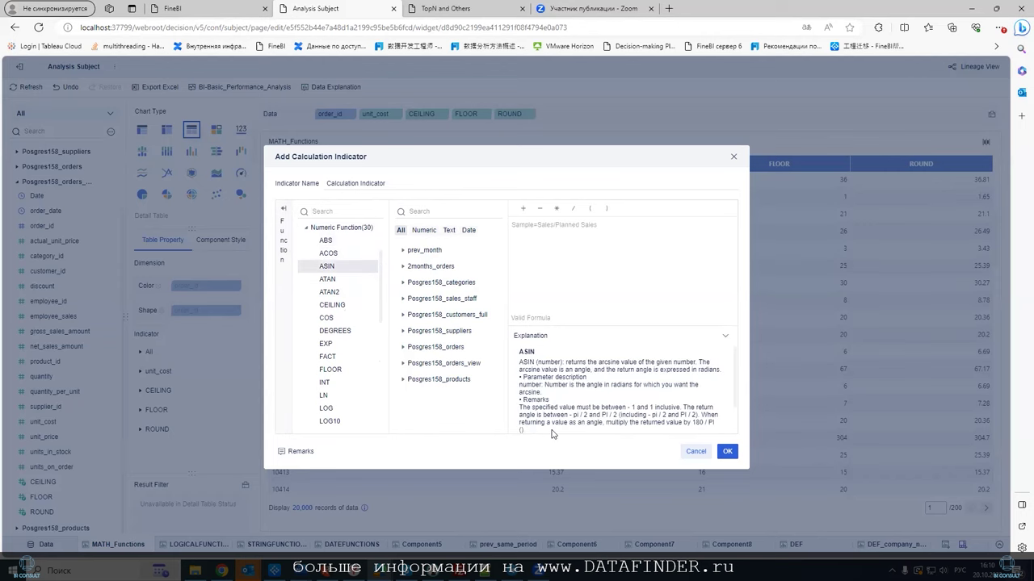
# Read through the ASIN function's explanation and translate its text into Russian.
pyautogui.scroll(-3, 579, 364)
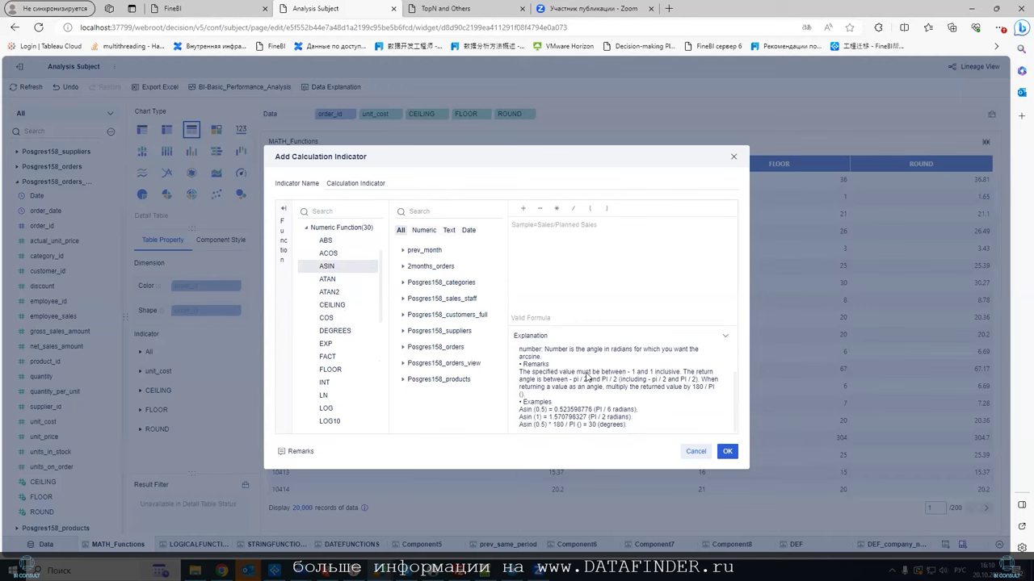
pyautogui.scroll(3, 598, 408)
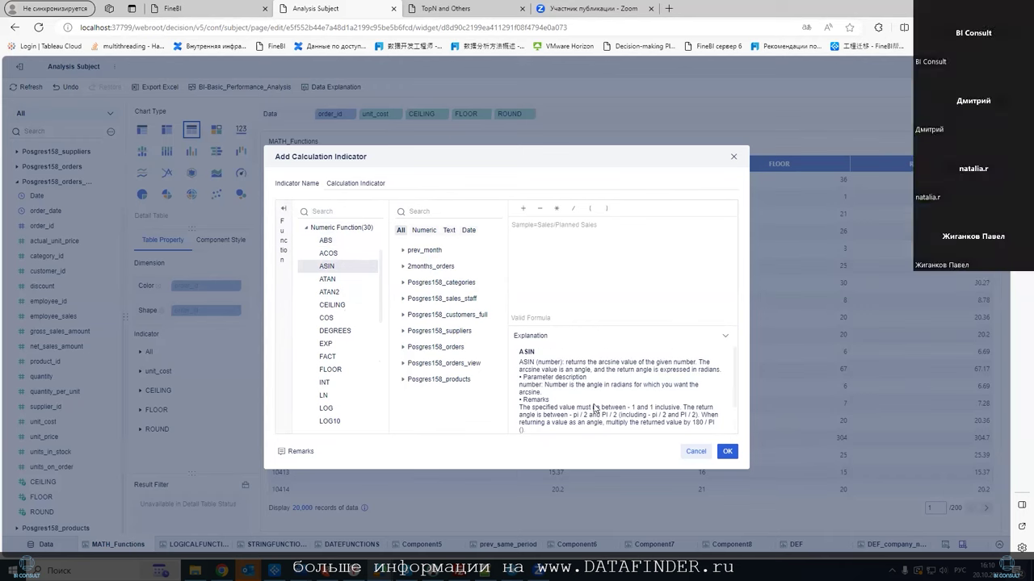
pyautogui.scroll(-3, 537, 364)
pyautogui.scroll(3, 540, 368)
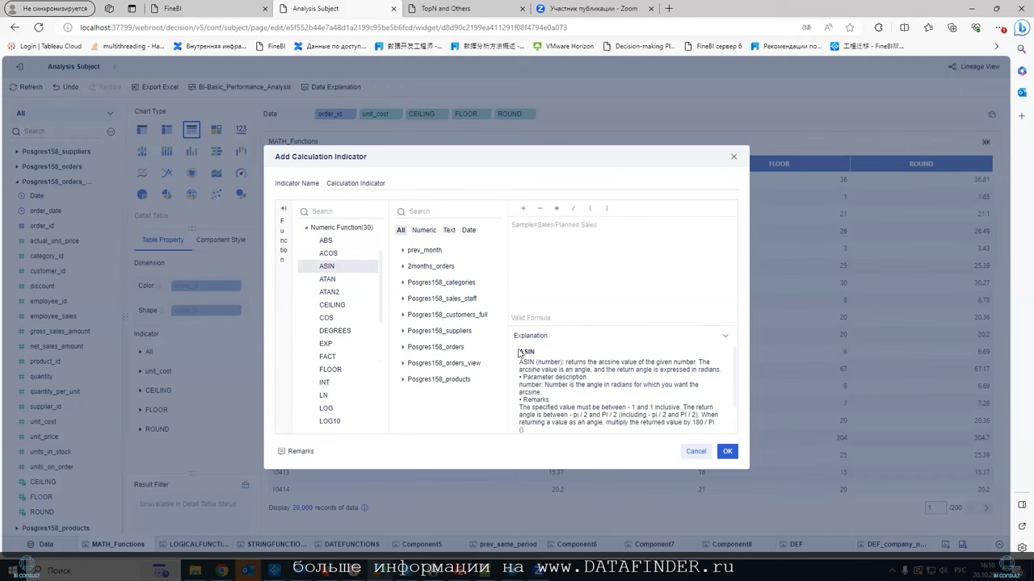
pyautogui.moveTo(521, 365); pyautogui.dragTo(635, 386)
pyautogui.rightClick(635, 386)
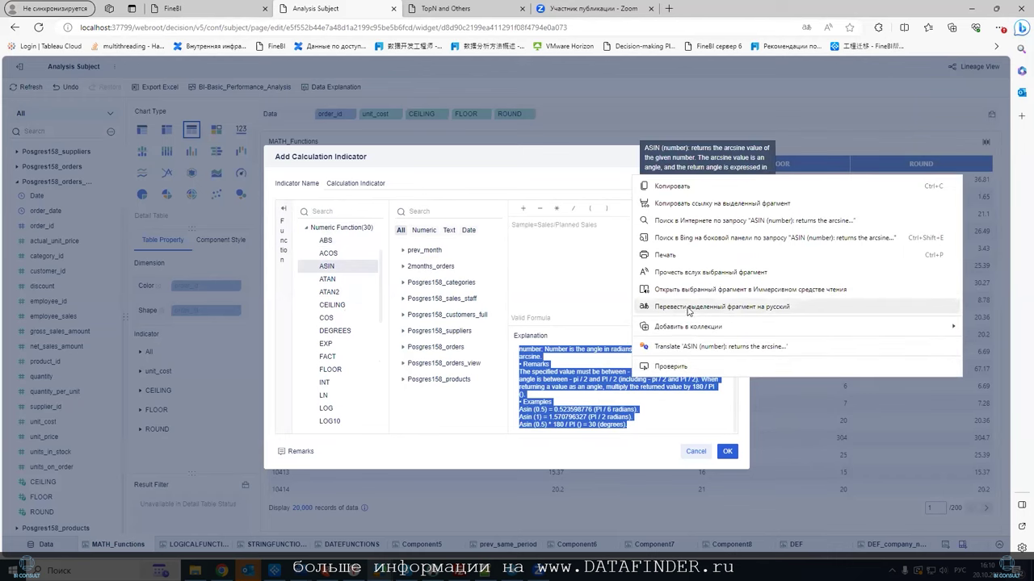
pyautogui.click(741, 321)
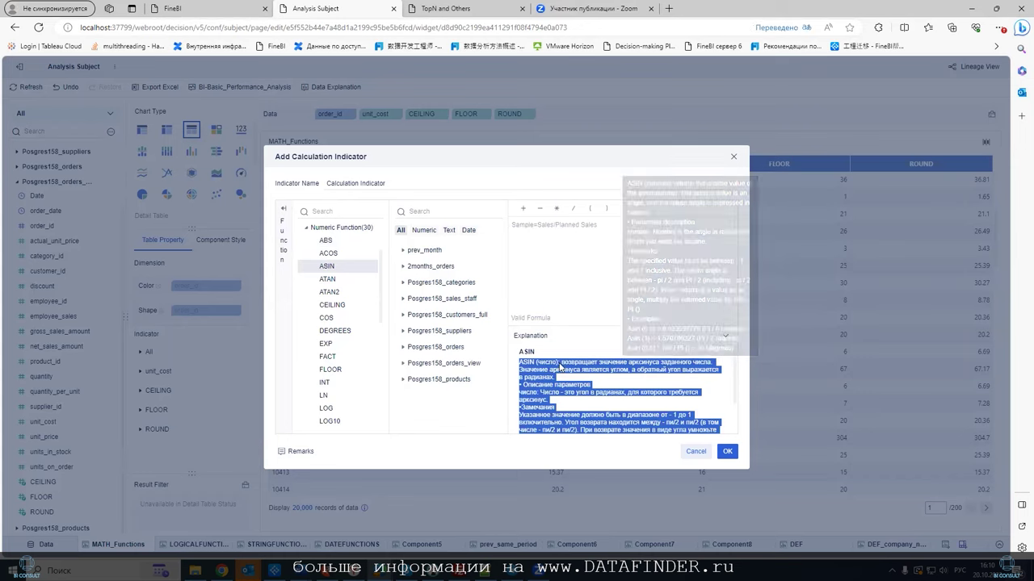
pyautogui.scroll(-2, 626, 382)
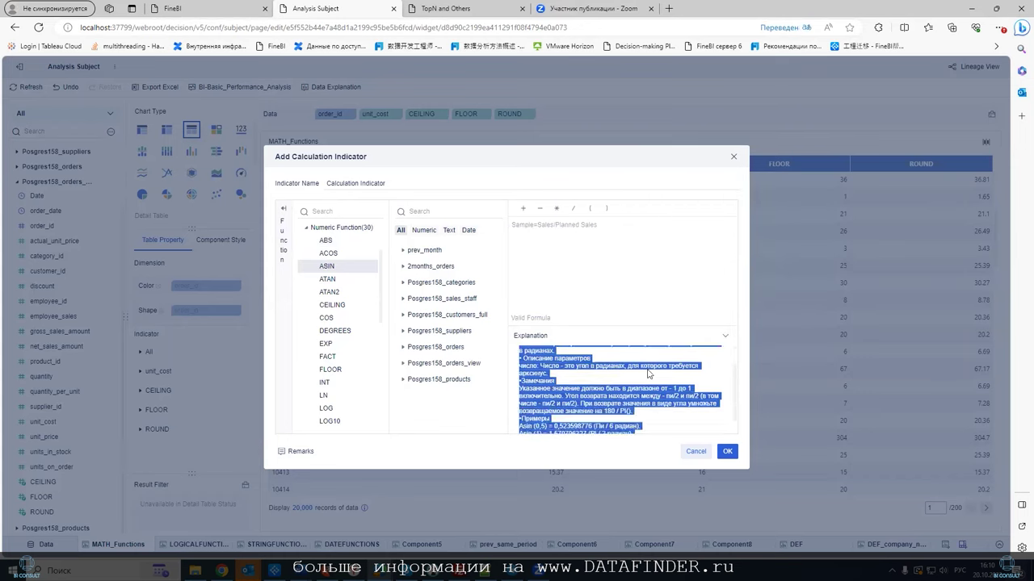
pyautogui.click(638, 380)
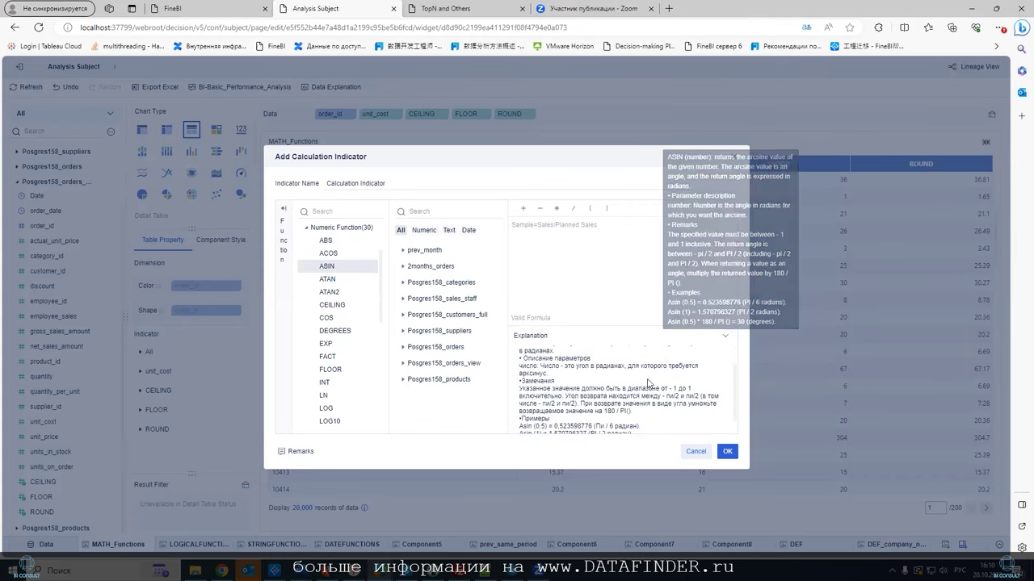
pyautogui.scroll(-1, 634, 383)
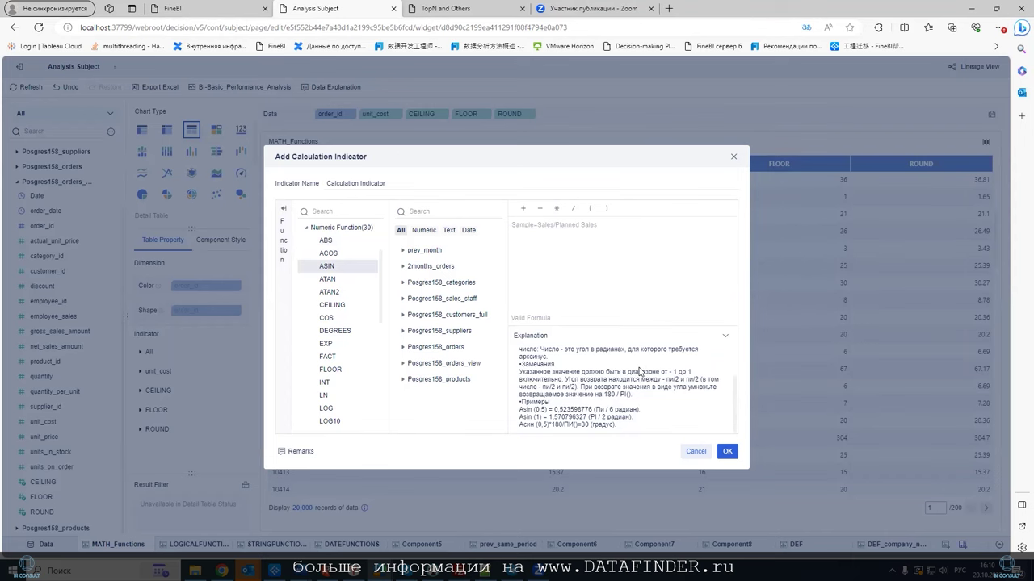
pyautogui.moveTo(641, 372)
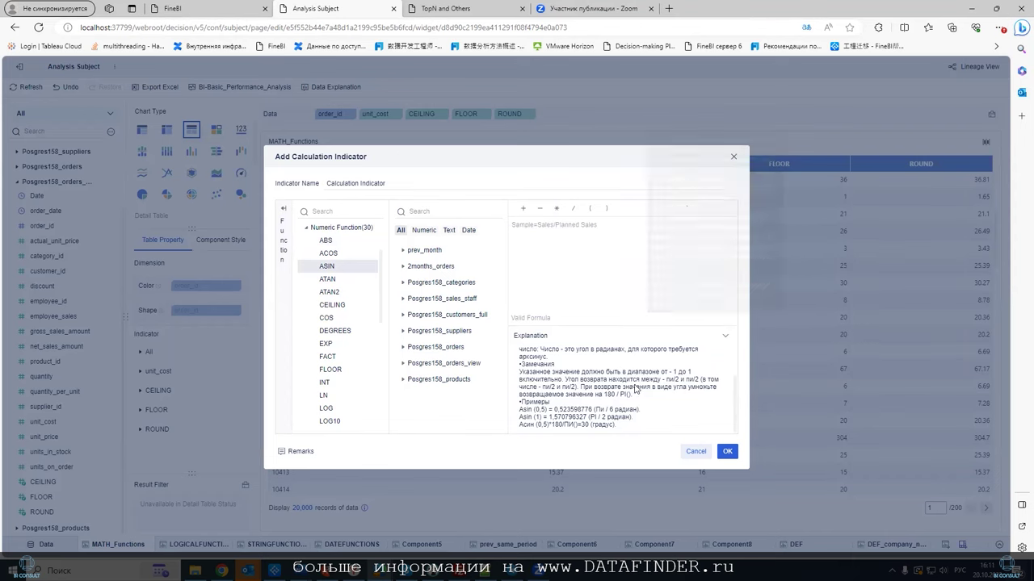
# Translate the whole ASIN explanation including its heading into Russian, restore the original text and collapse the explanation.
pyautogui.moveTo(600, 434); pyautogui.dragTo(515, 358)
pyautogui.rightClick(544, 362)
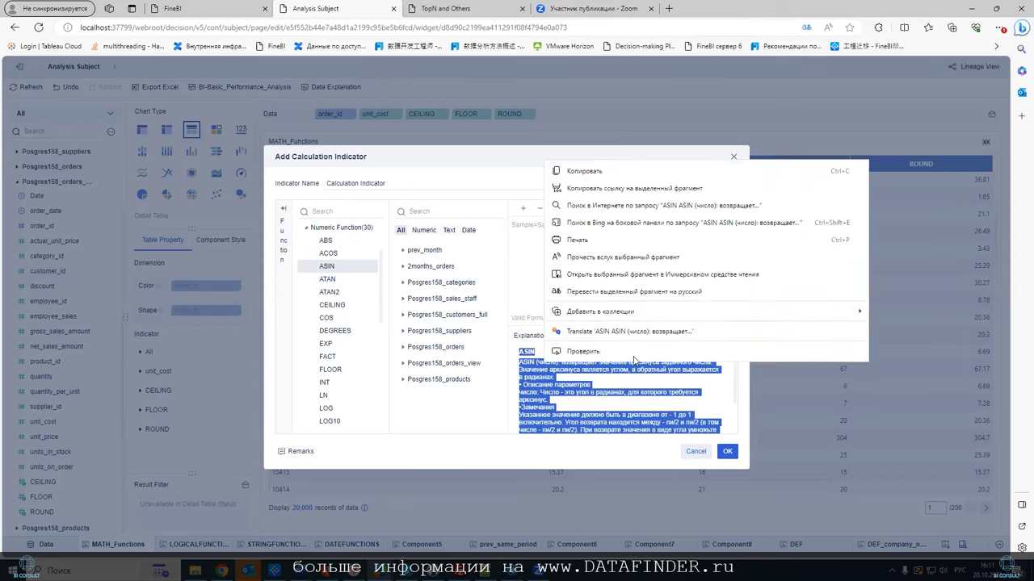
pyautogui.click(611, 292)
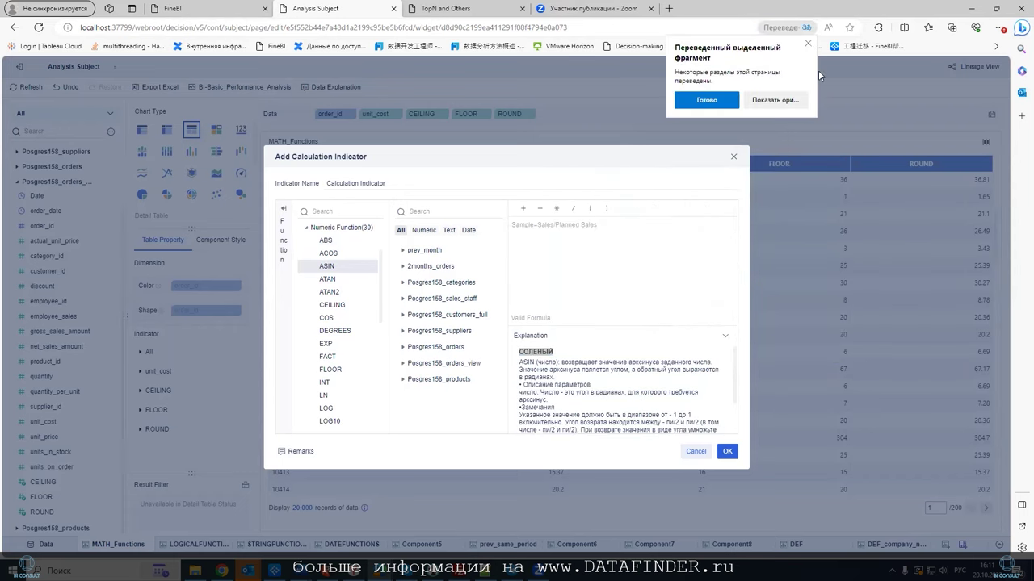
pyautogui.click(774, 100)
pyautogui.click(600, 335)
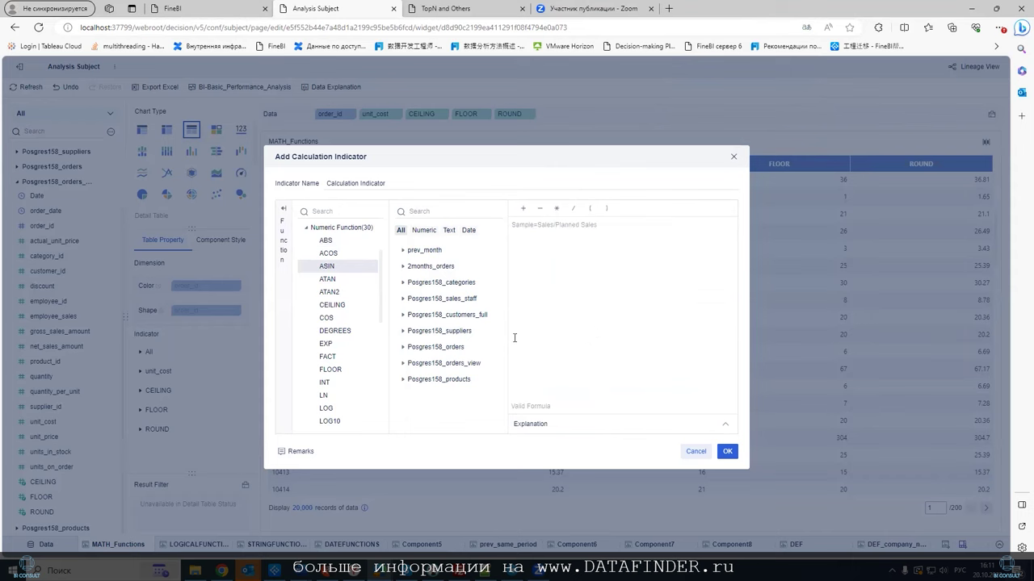
# Try adding the ABS, ASIN and ATAN functions to the formula, clear it and discard the new indicator.
pyautogui.click(328, 242)
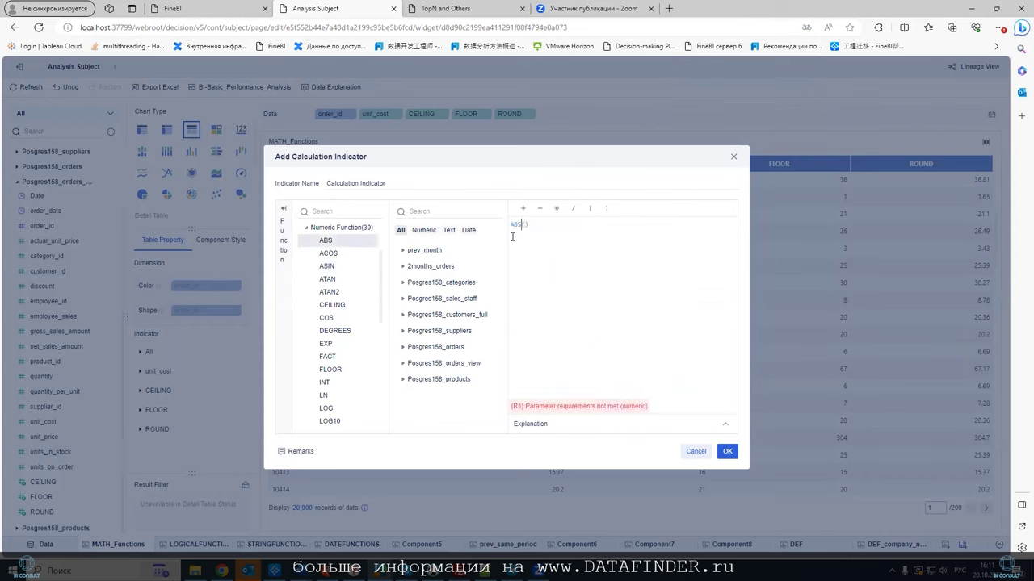
pyautogui.click(729, 430)
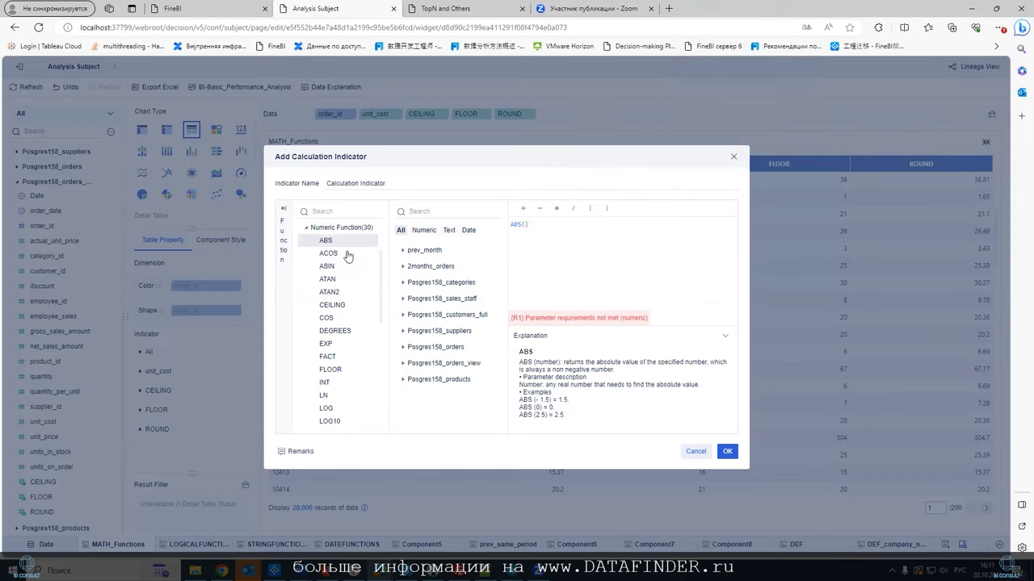
pyautogui.click(329, 268)
pyautogui.click(338, 283)
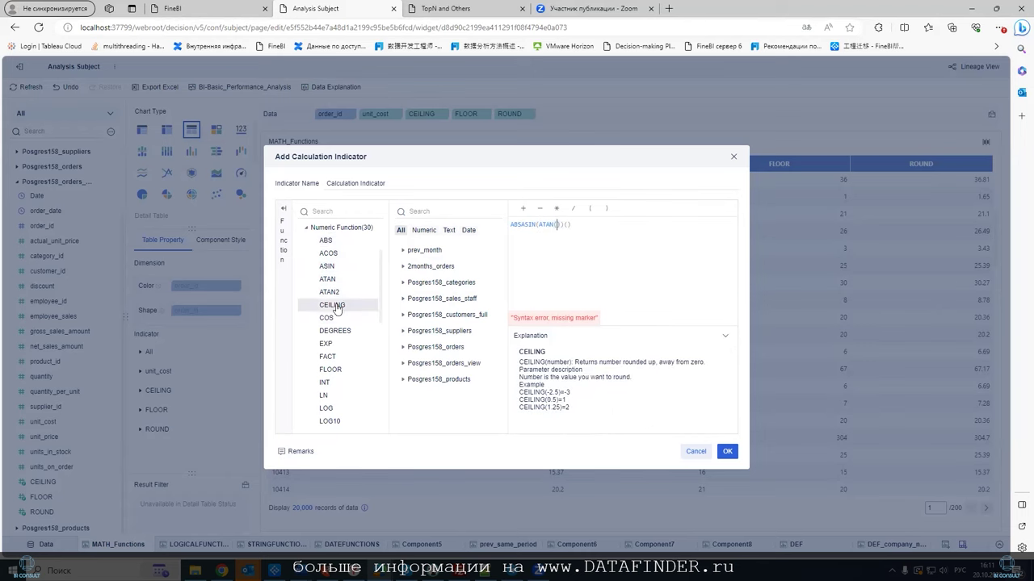
pyautogui.moveTo(583, 224); pyautogui.dragTo(500, 229)
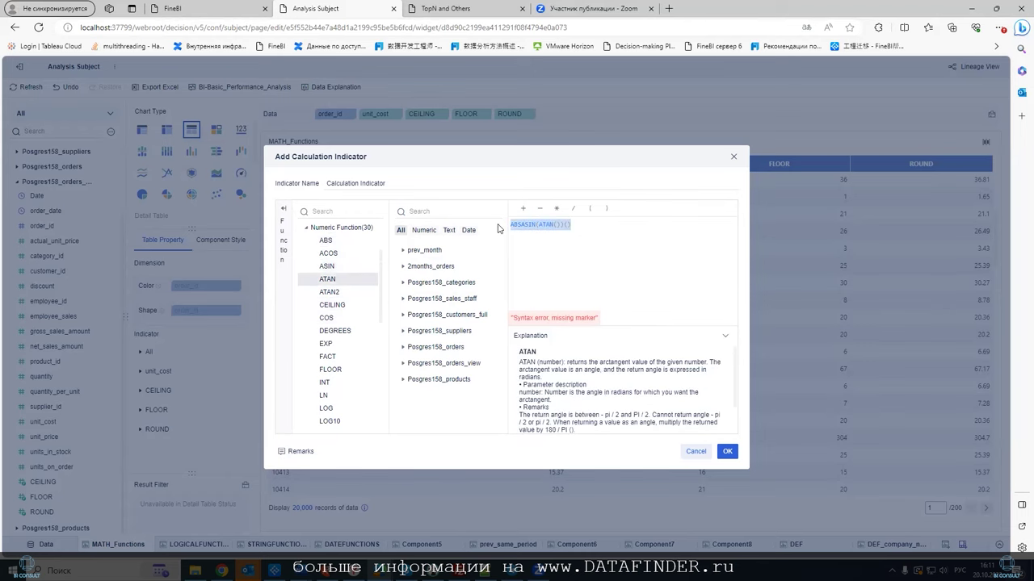
pyautogui.press('BackSpace')
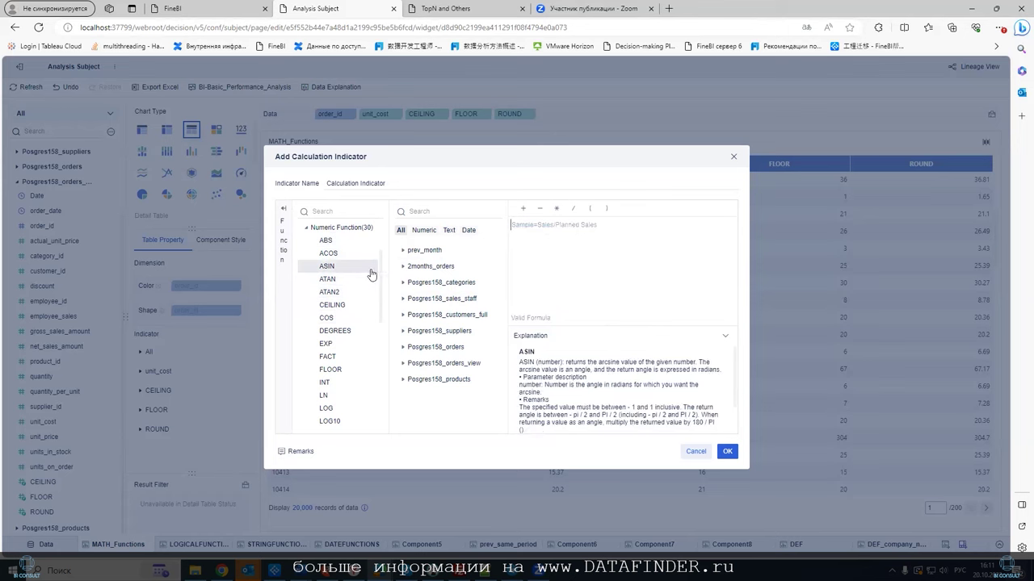
pyautogui.moveTo(381, 275); pyautogui.dragTo(380, 287)
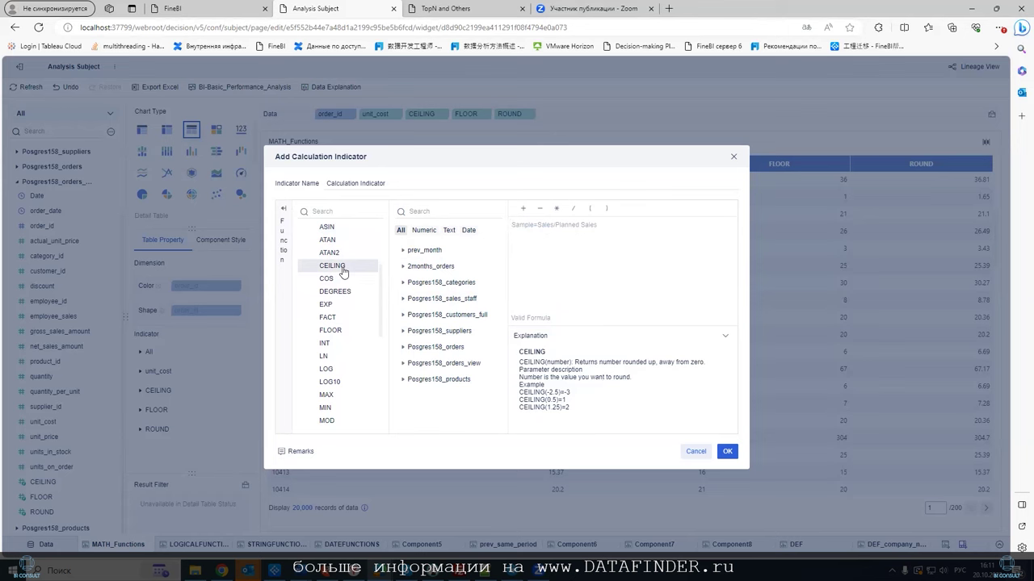
pyautogui.press('Escape')
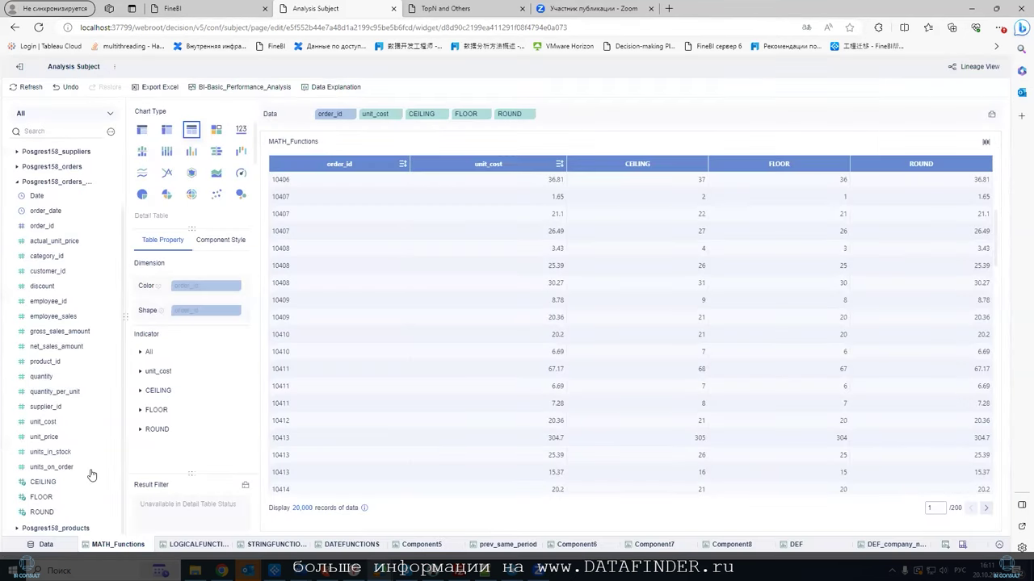
# Review the formula of the existing CEILING indicator and the function's explanation, and close the indicator editor.
pyautogui.click(106, 482)
pyautogui.click(127, 368)
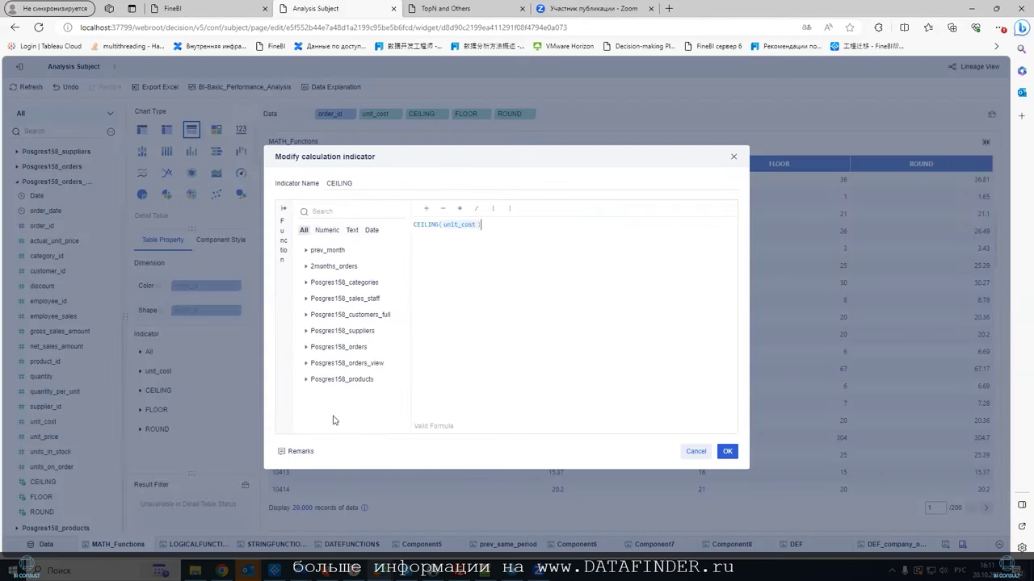
pyautogui.click(421, 225)
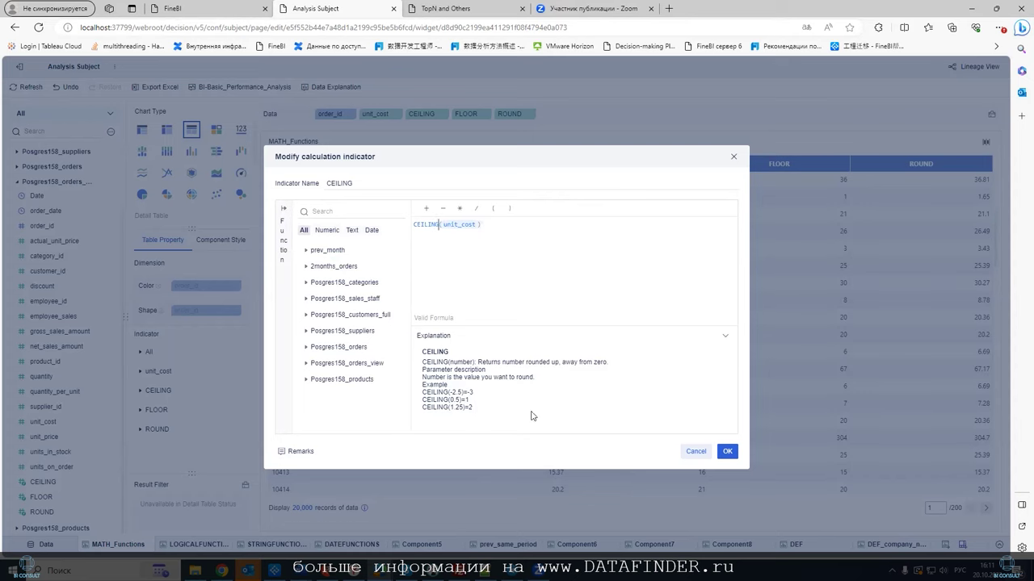
pyautogui.click(727, 452)
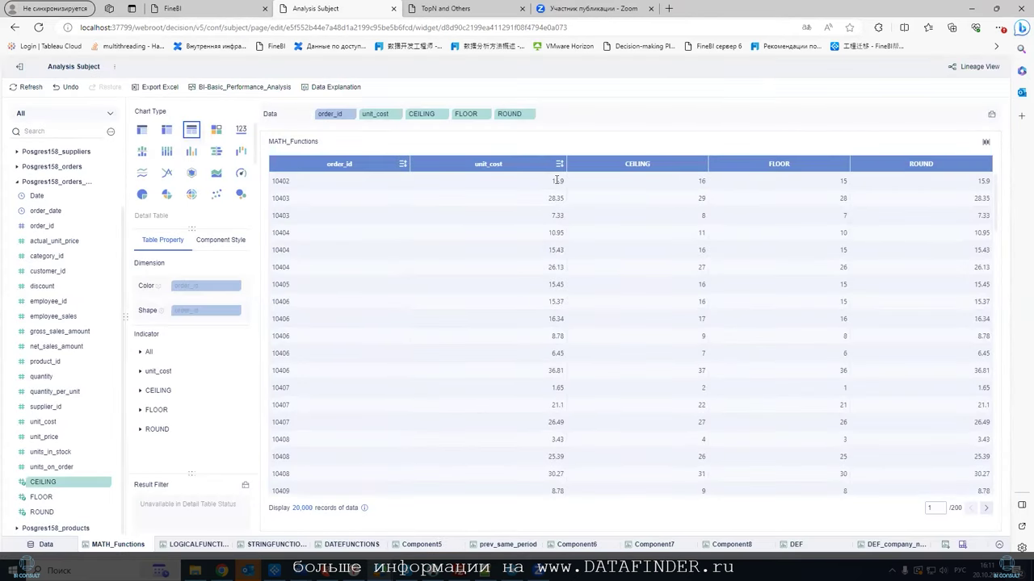
# Compare the unit_cost values with the CEILING and FLOOR results further down the table.
pyautogui.scroll(-5, 557, 299)
pyautogui.scroll(-3, 559, 298)
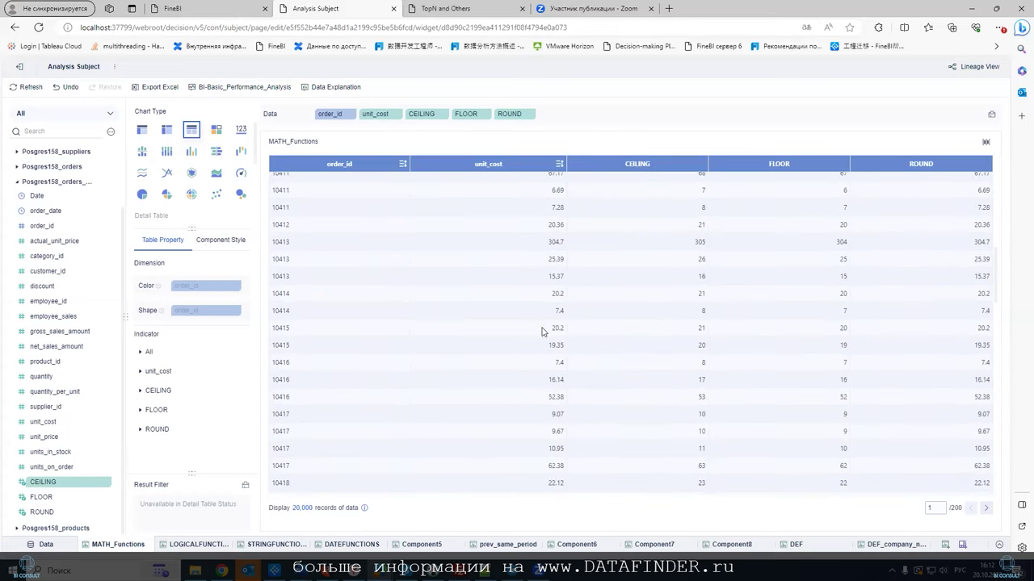
pyautogui.moveTo(549, 346); pyautogui.dragTo(568, 348)
pyautogui.click(111, 131)
pyautogui.click(133, 150)
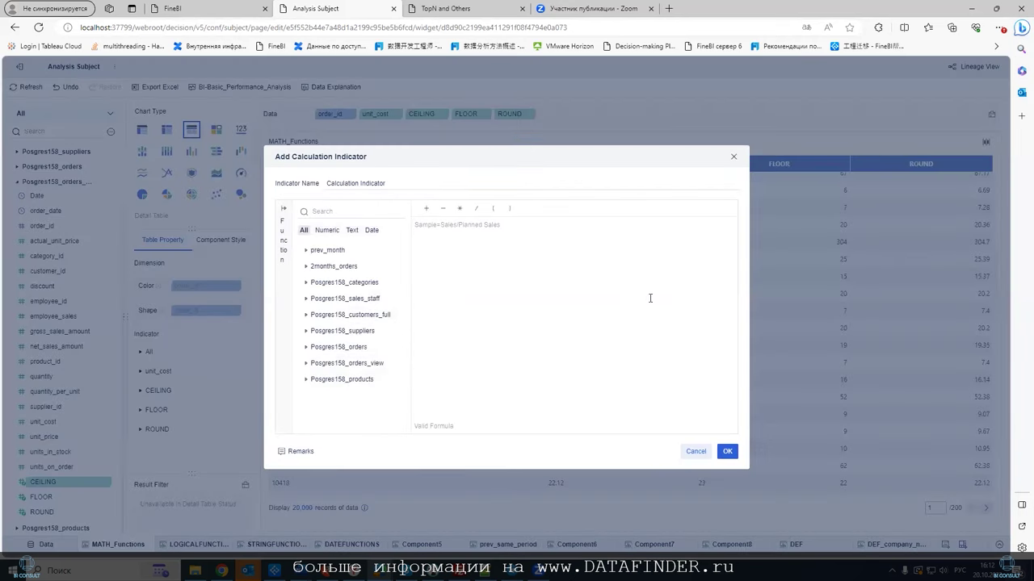
pyautogui.click(692, 452)
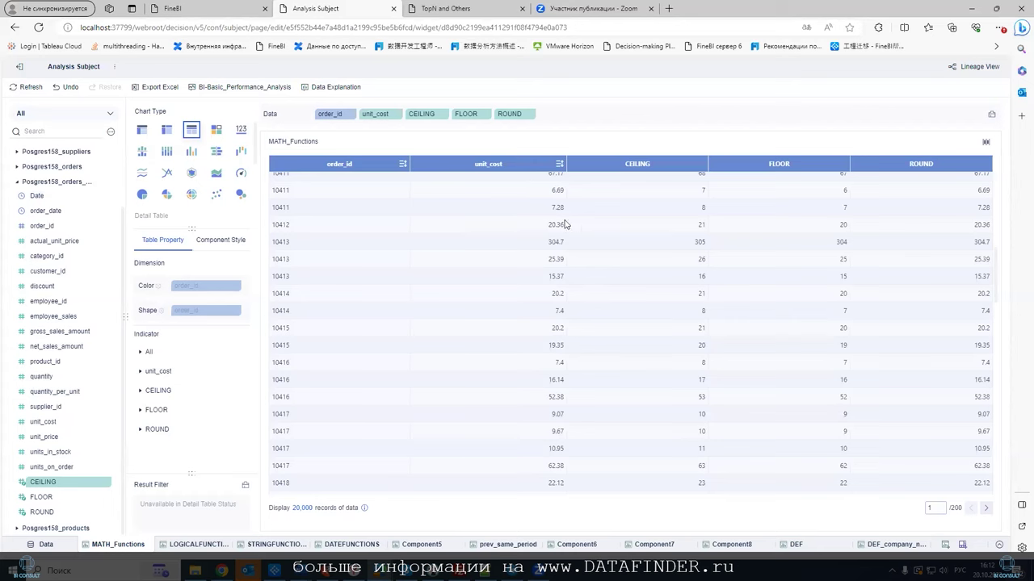
# Review the formula of the existing FLOOR indicator and the function's explanation, and close the editor without changes.
pyautogui.click(72, 495)
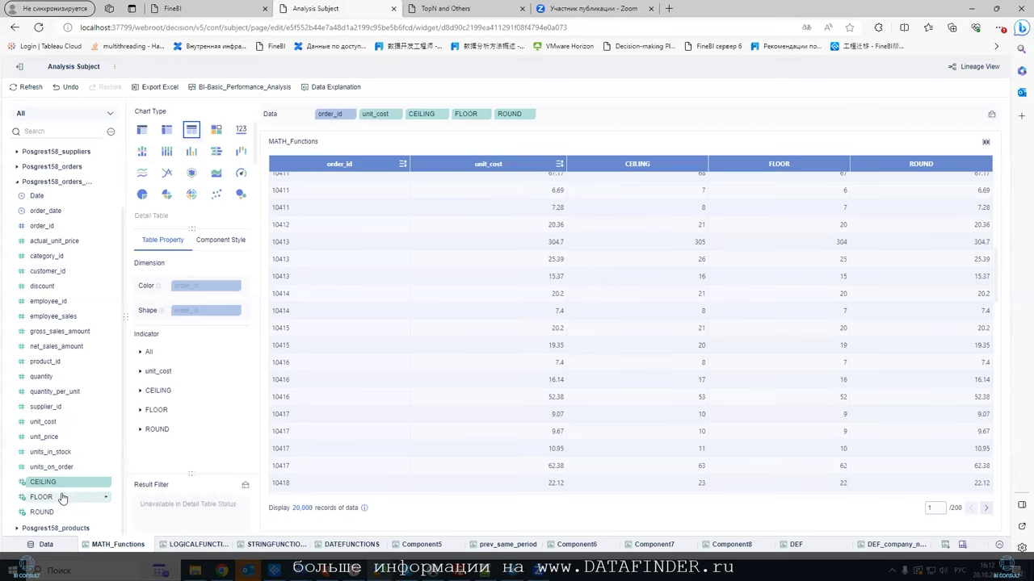
pyautogui.click(105, 497)
pyautogui.click(179, 380)
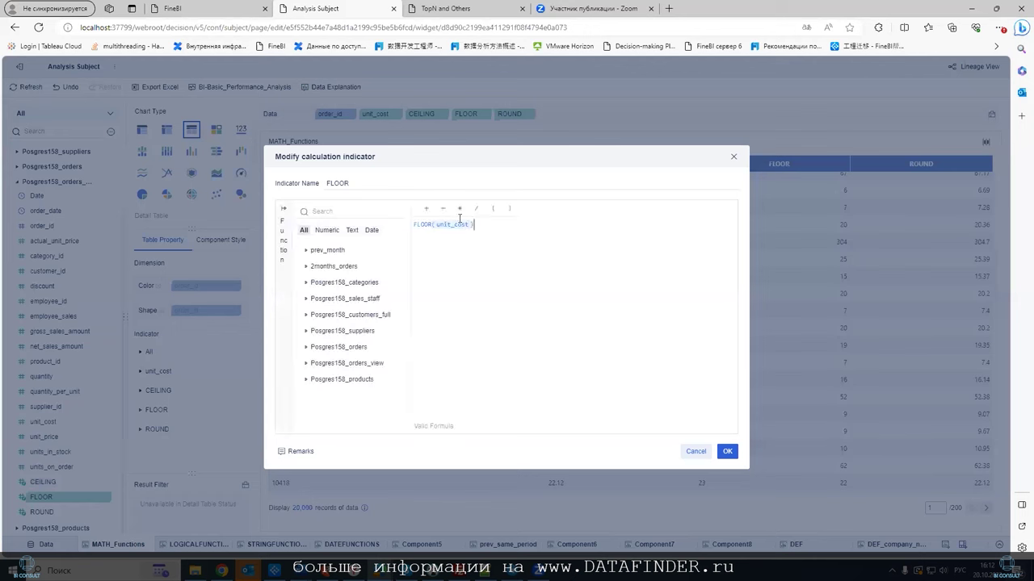
pyautogui.click(421, 223)
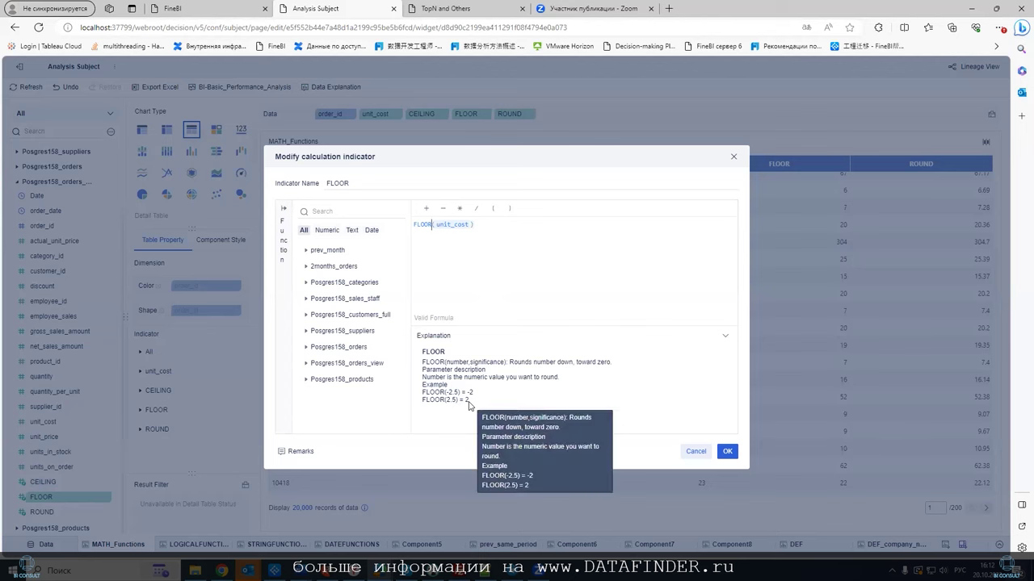
pyautogui.click(692, 451)
# Open the ROUND indicator's formula for modification and read the ROUND function's explanation.
pyautogui.click(106, 512)
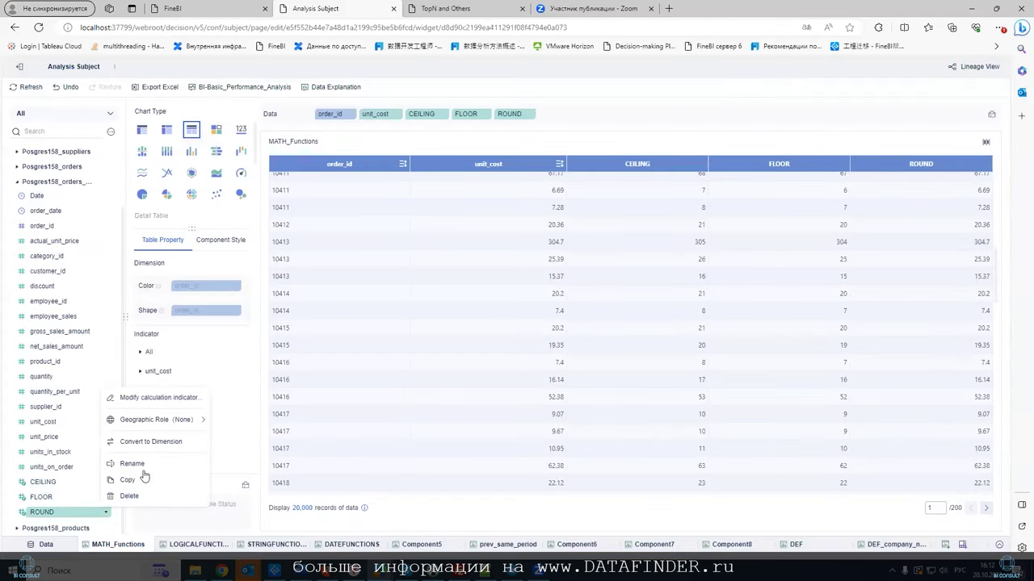
pyautogui.click(134, 399)
pyautogui.click(466, 223)
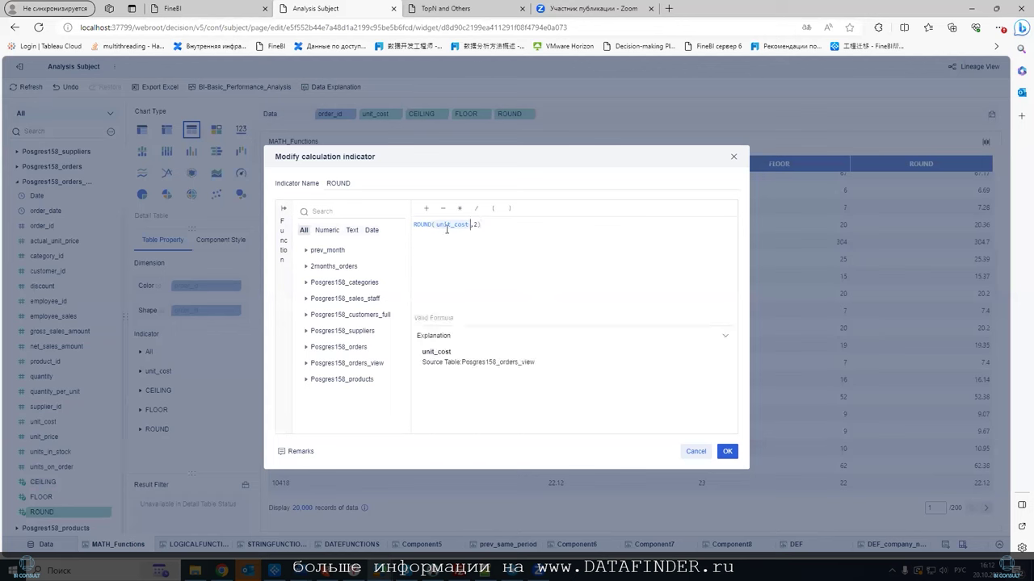
pyautogui.click(428, 224)
pyautogui.scroll(-1, 473, 363)
pyautogui.scroll(1, 475, 347)
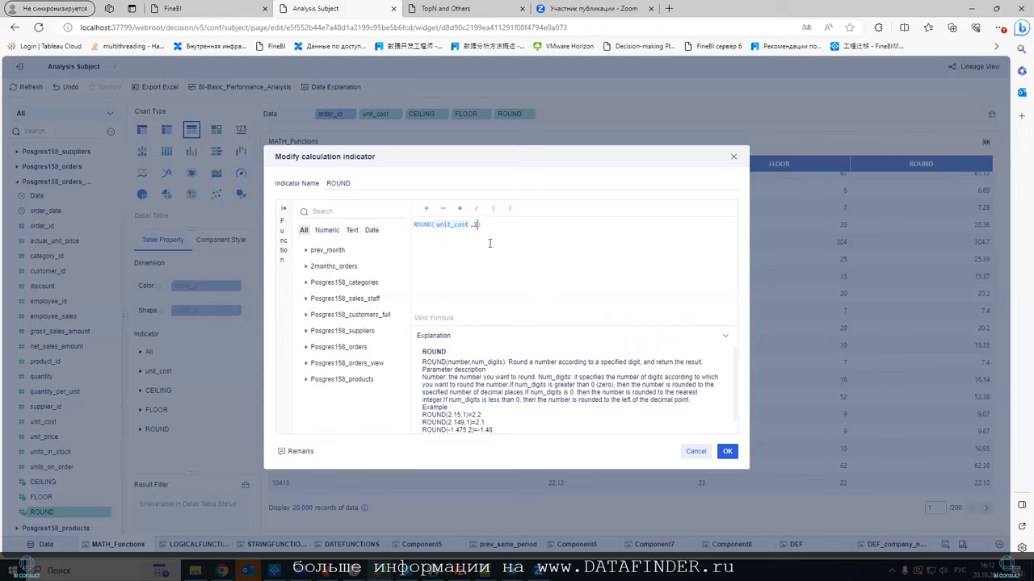
# Change the number-of-digits argument in the ROUND formula, save the indicator and check the ROUND column.
pyautogui.press('BackSpace')
pyautogui.click(727, 453)
pyautogui.scroll(3, 573, 391)
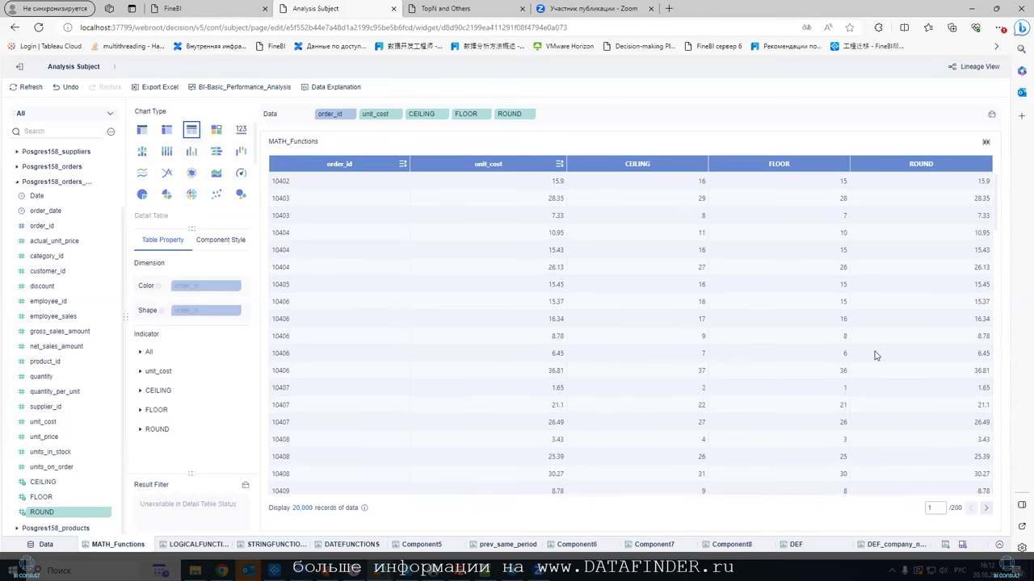
pyautogui.scroll(-2, 929, 336)
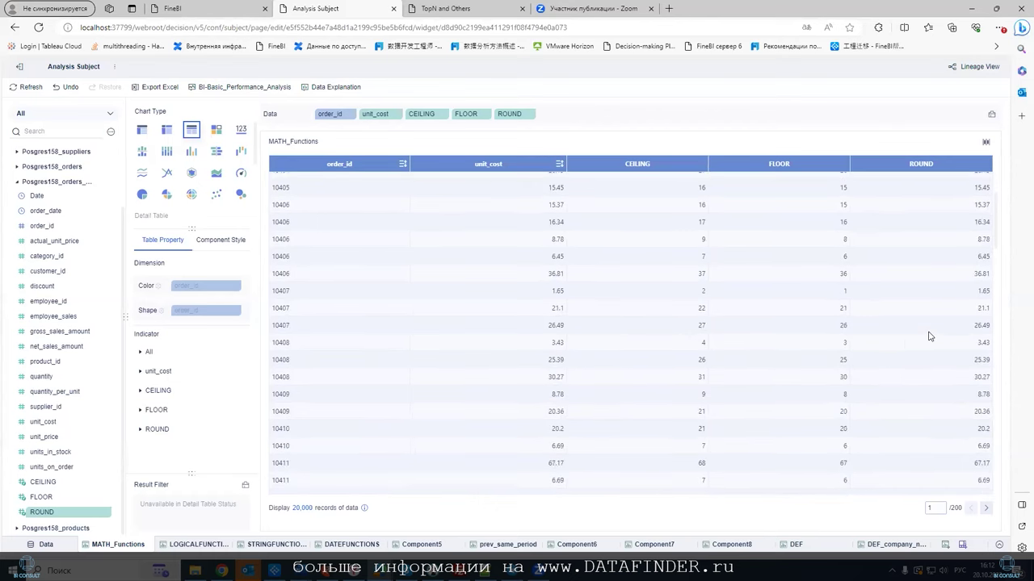
# Format the table's ROUND values as numbers with 5 decimal places and check the decimals in the first rows.
pyautogui.click(530, 114)
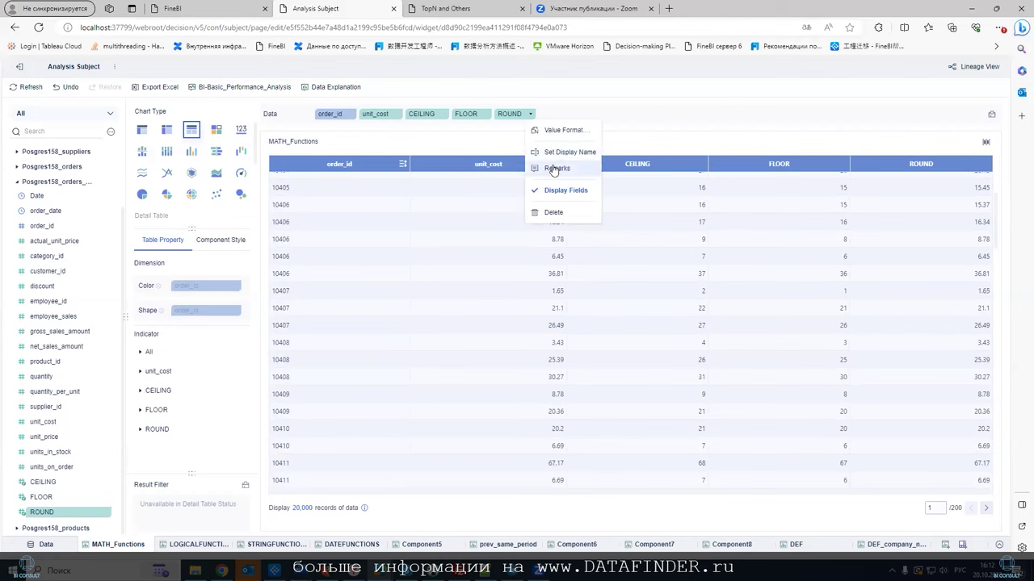
pyautogui.click(575, 132)
pyautogui.click(495, 215)
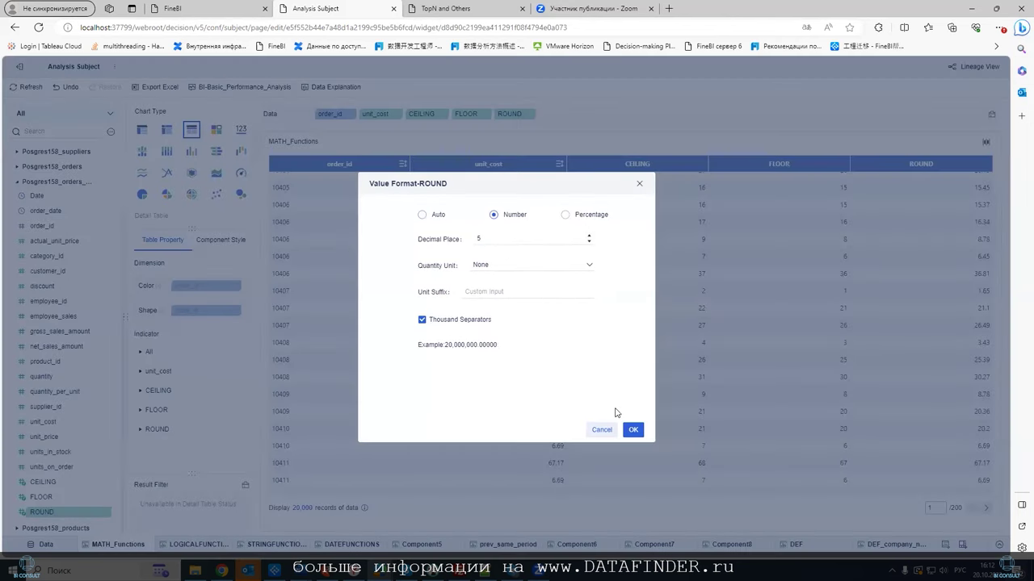
pyautogui.click(633, 430)
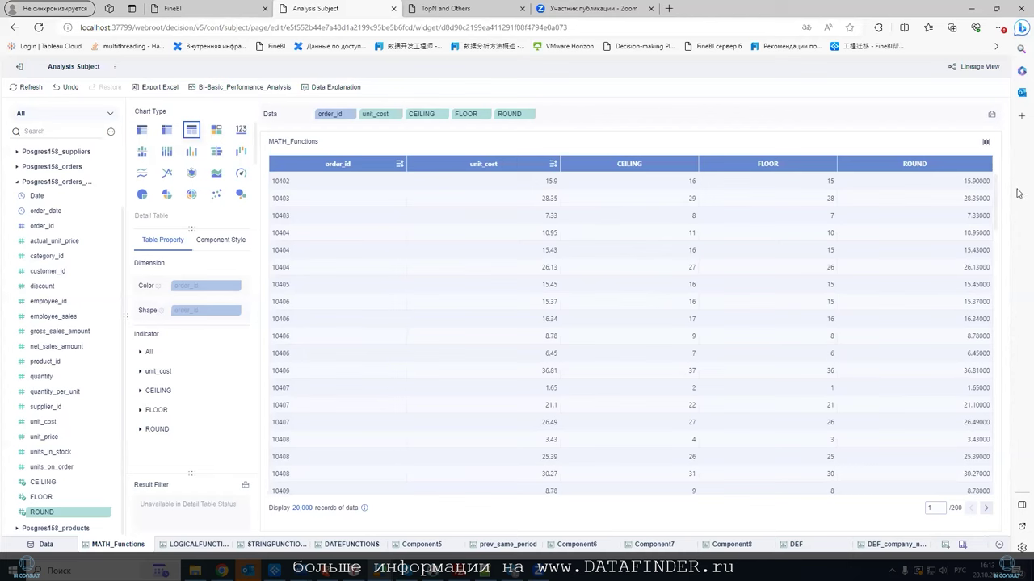
pyautogui.tripleClick(967, 183)
pyautogui.click(967, 203)
pyautogui.moveTo(964, 182); pyautogui.dragTo(986, 179)
# Reduce the ROUND field's value format to 3 decimal places and look through the updated table.
pyautogui.click(529, 114)
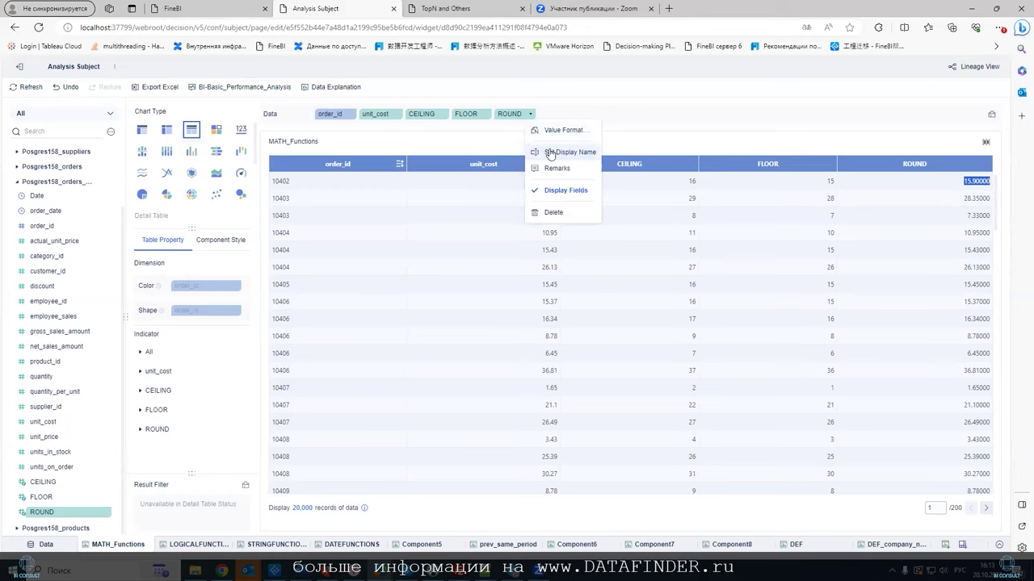
pyautogui.click(556, 131)
pyautogui.click(588, 243)
pyautogui.click(631, 430)
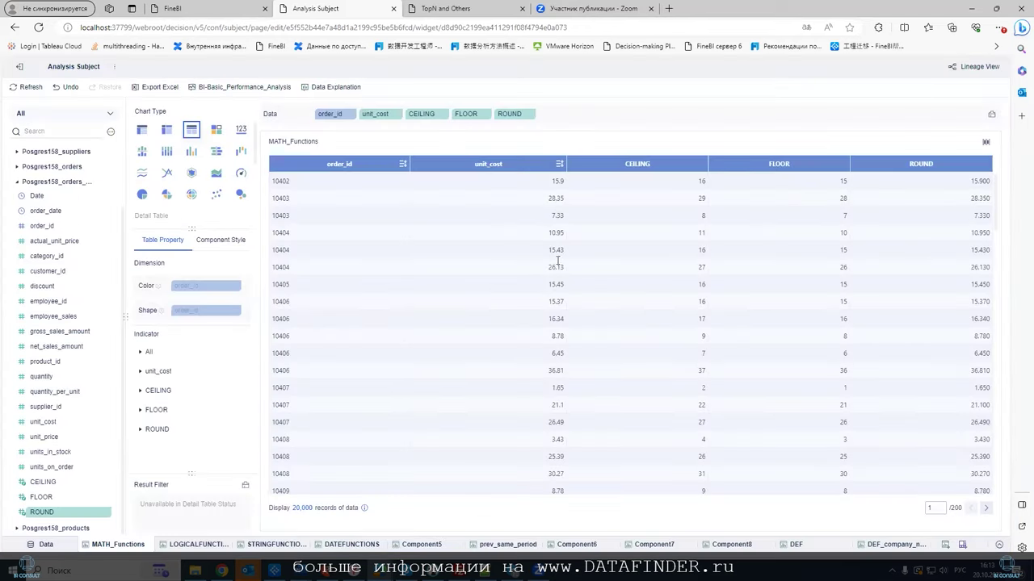
pyautogui.scroll(-5, 907, 318)
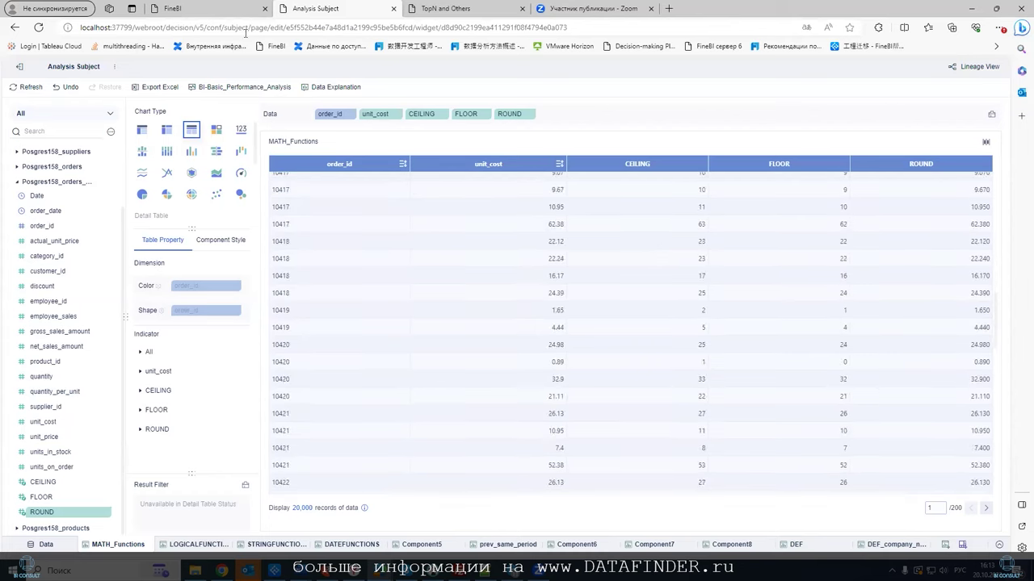
# Start a new calculation indicator, show the function list and read the explanations of ROUND, FACT, FLOOR and LN.
pyautogui.click(110, 131)
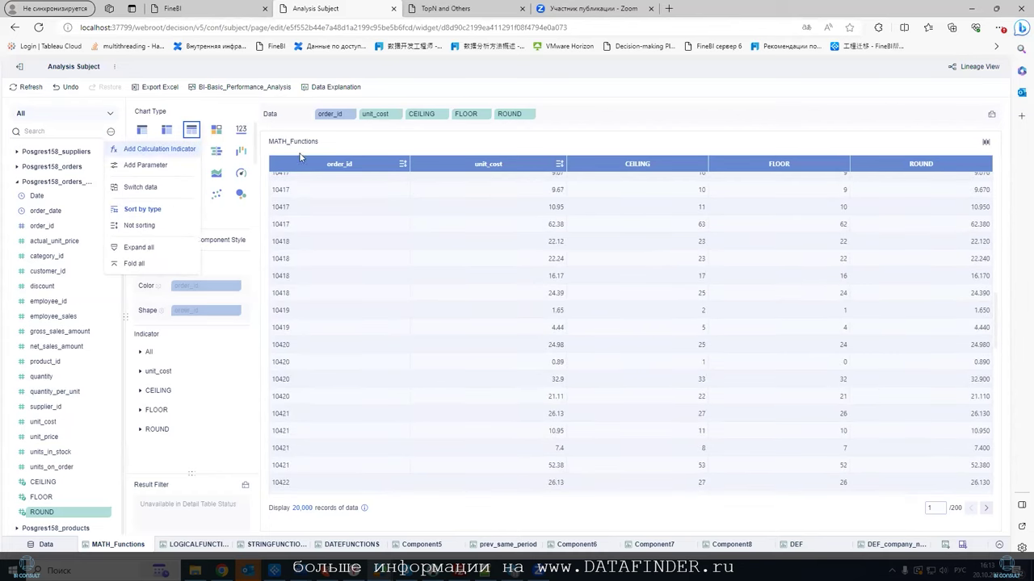
pyautogui.click(159, 148)
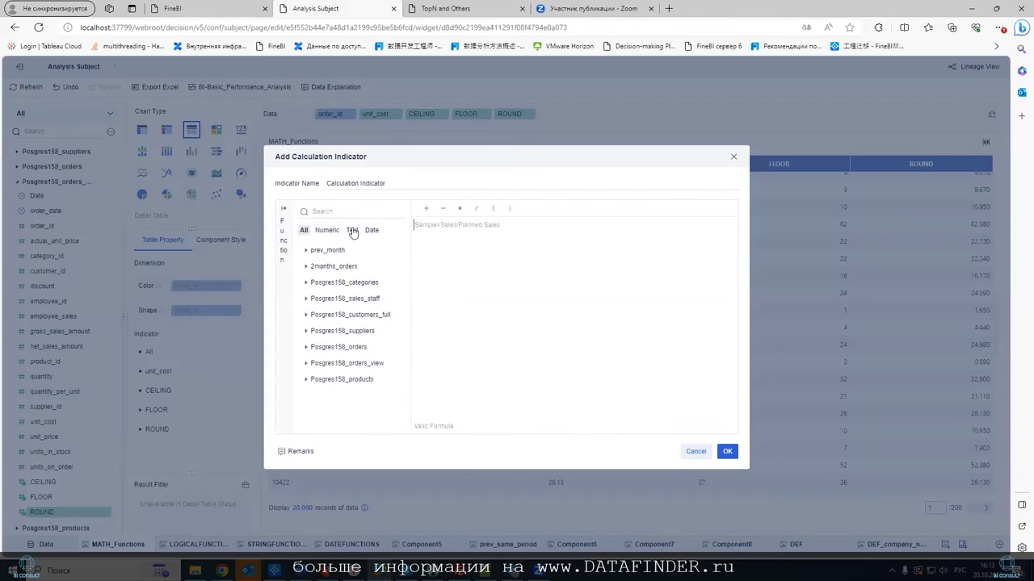
pyautogui.click(285, 230)
pyautogui.click(328, 281)
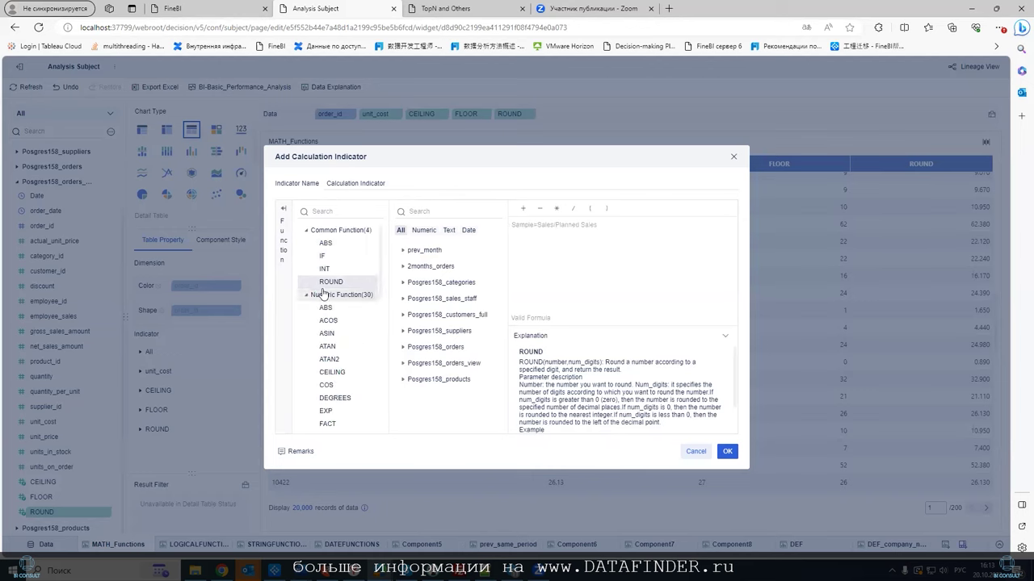
pyautogui.scroll(-4, 340, 298)
pyautogui.click(353, 270)
pyautogui.click(356, 285)
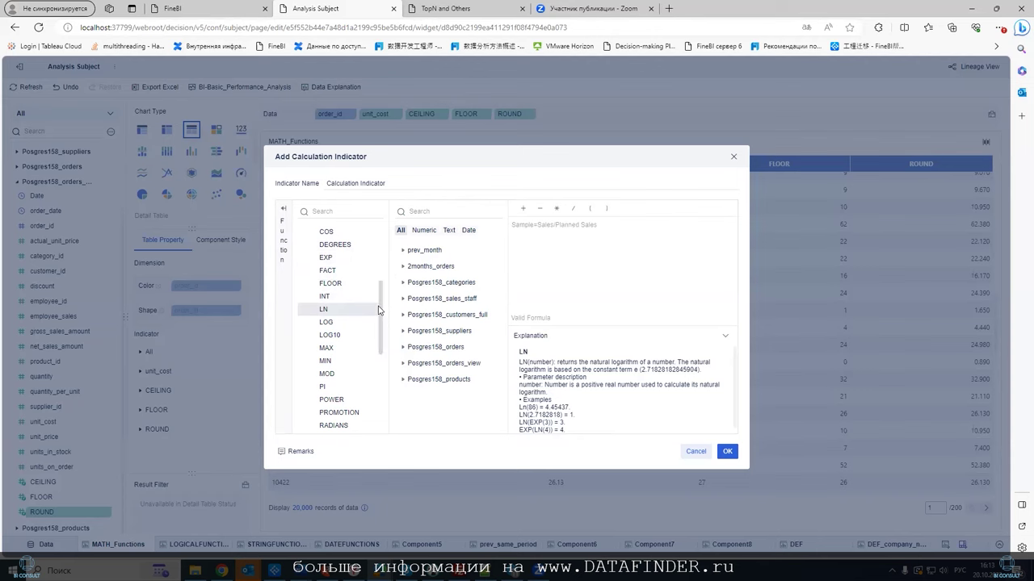
pyautogui.moveTo(380, 311); pyautogui.dragTo(386, 292)
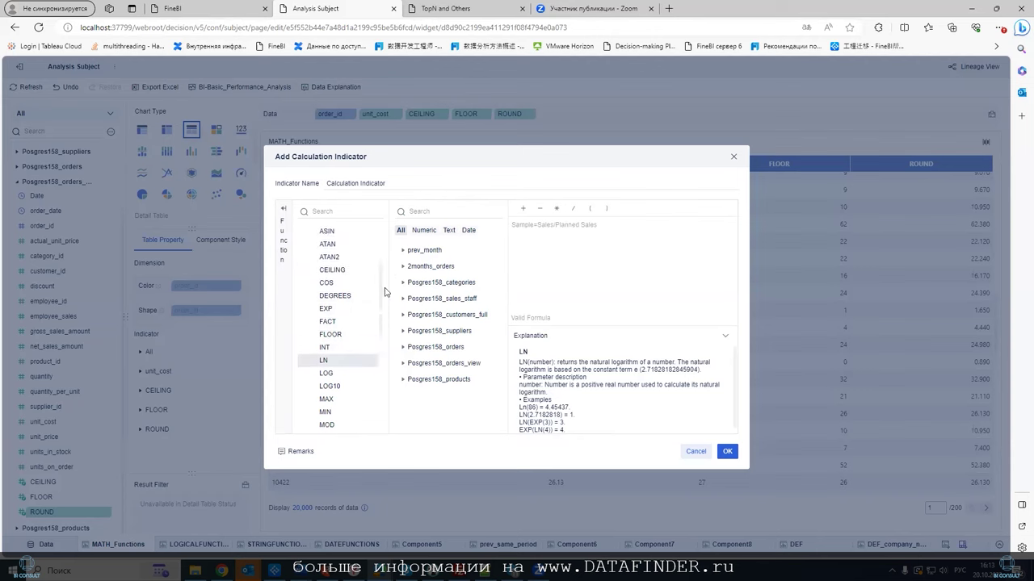
# Read the explanations of the COS, DEGREES, EXP and FACT numeric functions.
pyautogui.click(378, 271)
pyautogui.press('Down')
pyautogui.press('Down')
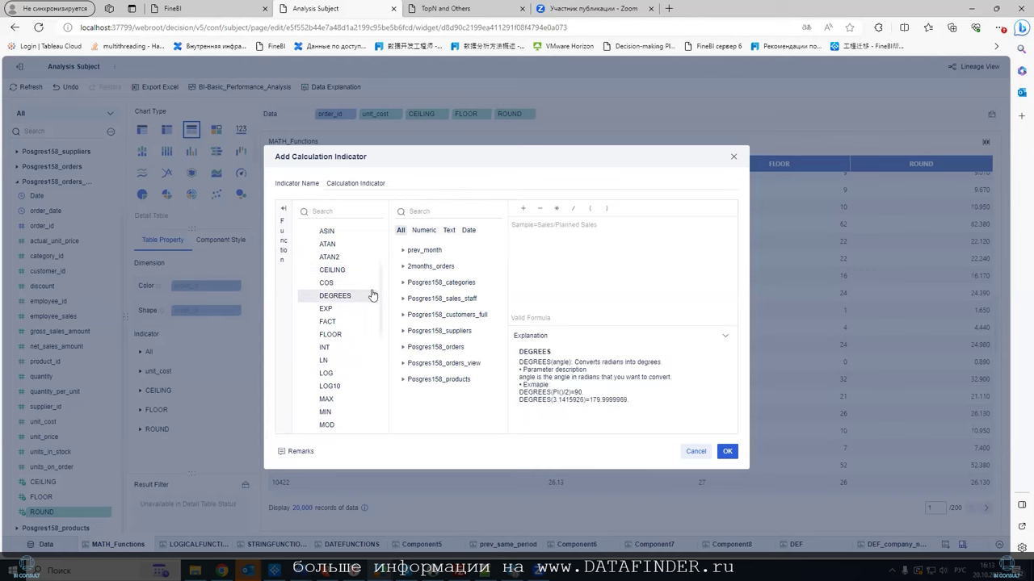
pyautogui.click(365, 276)
pyautogui.click(368, 283)
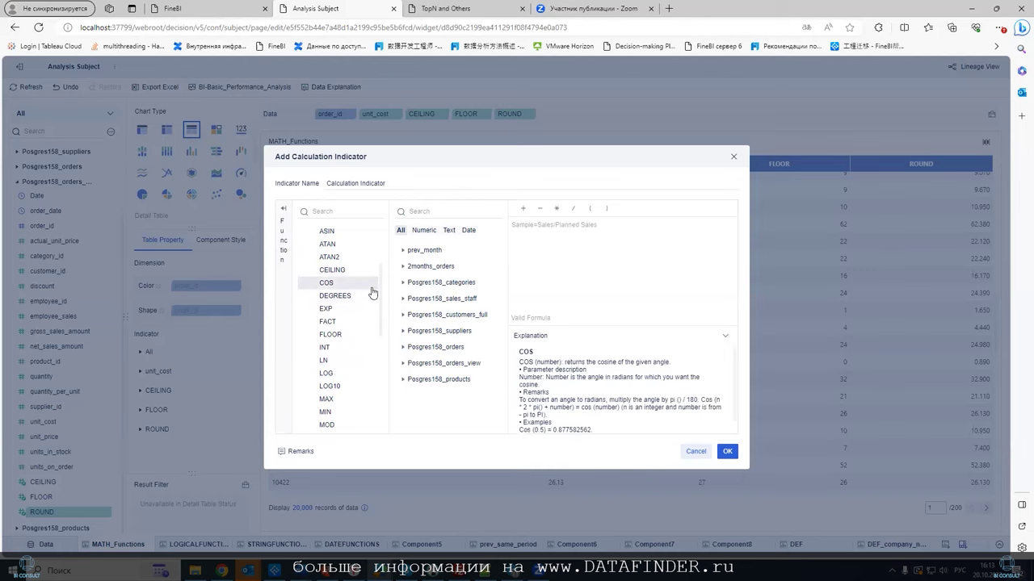
pyautogui.click(372, 296)
pyautogui.click(372, 308)
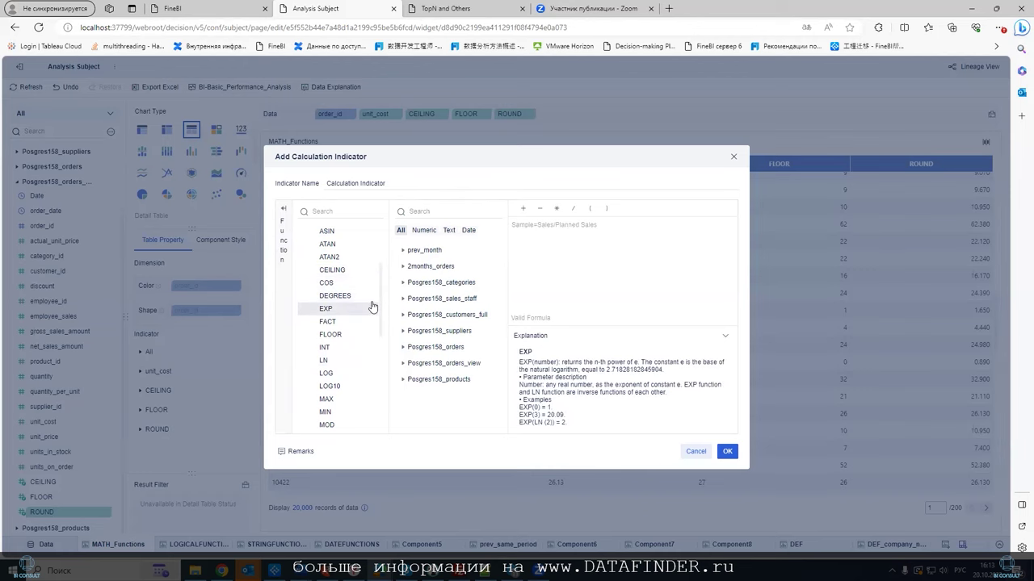
pyautogui.click(368, 324)
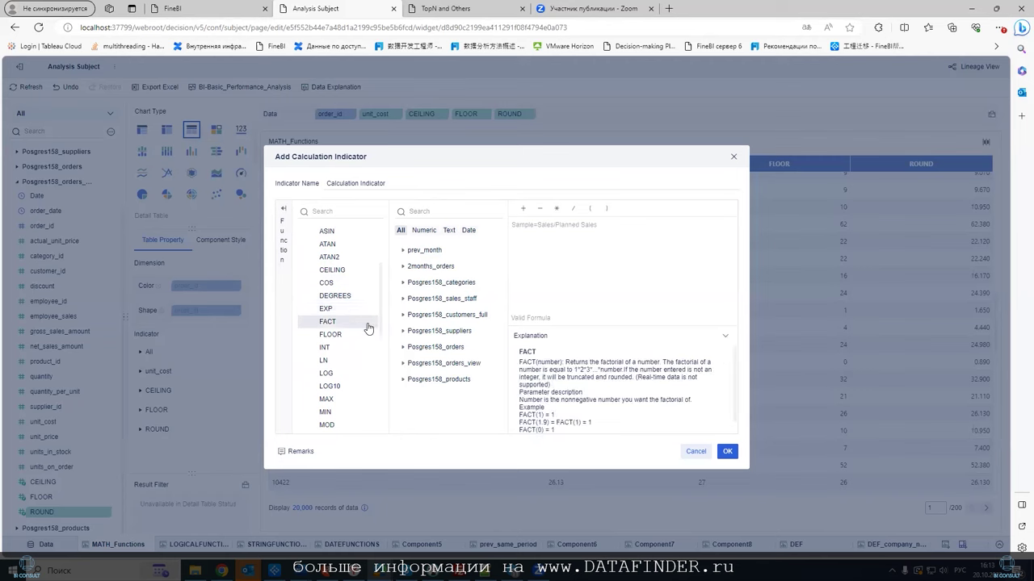
# Go through the explanations of the numeric functions from FLOOR through INT, LN, LOG, MAX and MIN to MOD.
pyautogui.scroll(-1, 369, 327)
pyautogui.click(365, 305)
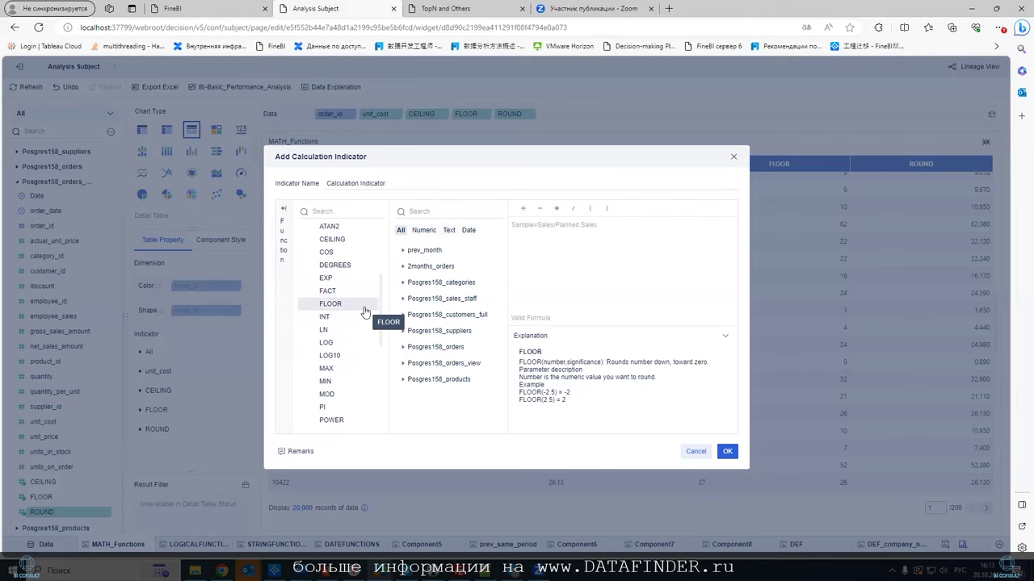
pyautogui.click(364, 319)
pyautogui.click(365, 331)
pyautogui.click(365, 344)
pyautogui.scroll(-1, 367, 353)
pyautogui.click(368, 353)
pyautogui.click(367, 339)
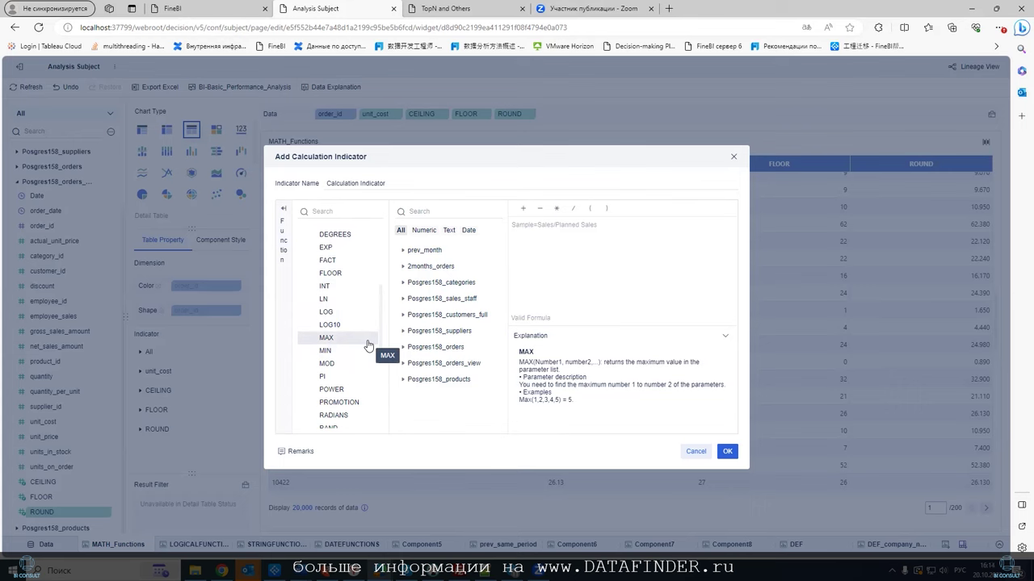
pyautogui.click(367, 351)
pyautogui.scroll(-1, 368, 350)
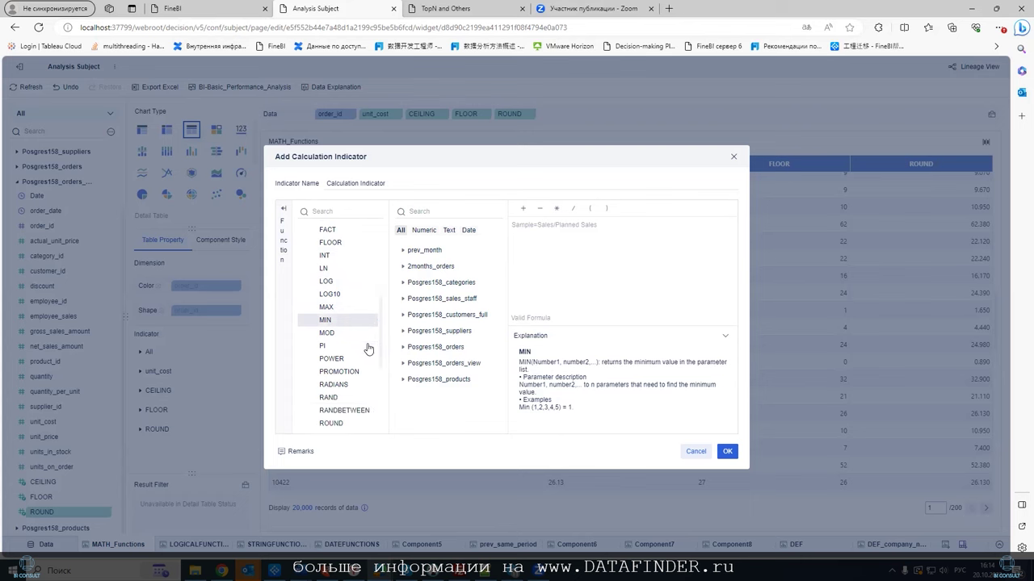
pyautogui.click(364, 333)
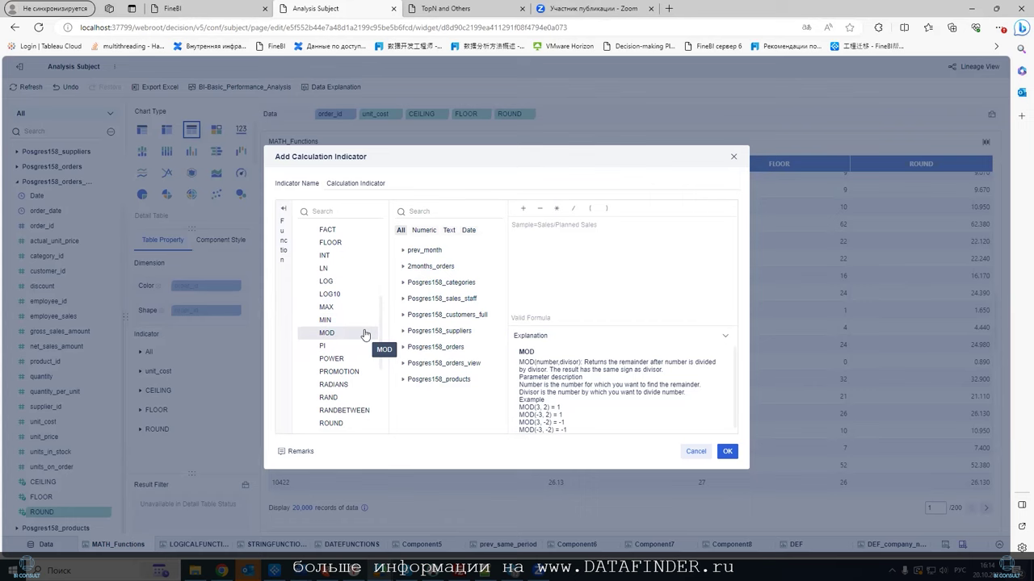
# Start the indicator's formula with the MOD function and use net_sales_amount from Posgres158_orders_view as its number argument.
pyautogui.doubleClick(364, 333)
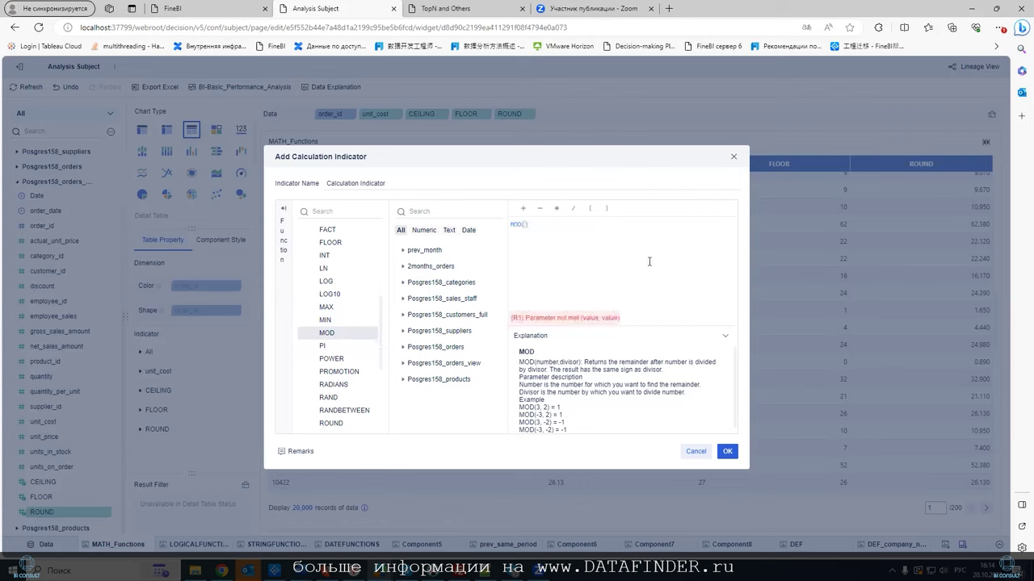
pyautogui.click(403, 347)
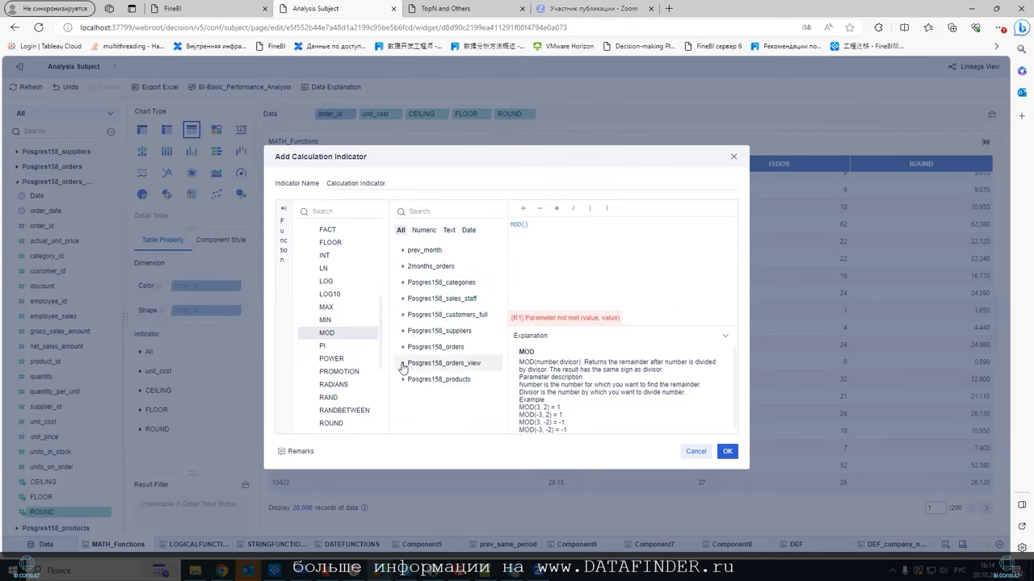
pyautogui.scroll(-3, 397, 371)
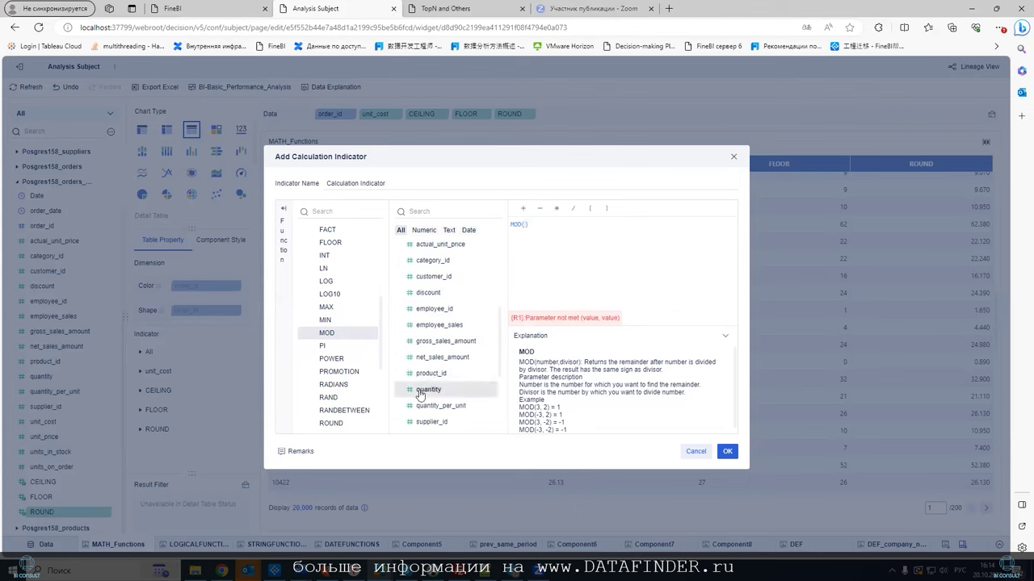
pyautogui.doubleClick(413, 390)
pyautogui.press('BackSpace')
pyautogui.doubleClick(426, 407)
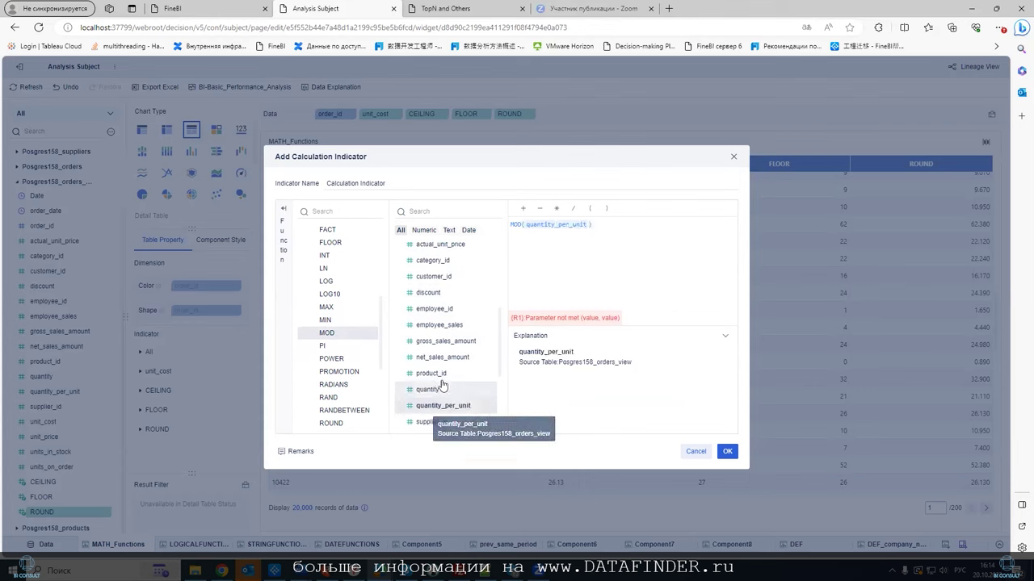
pyautogui.press('BackSpace')
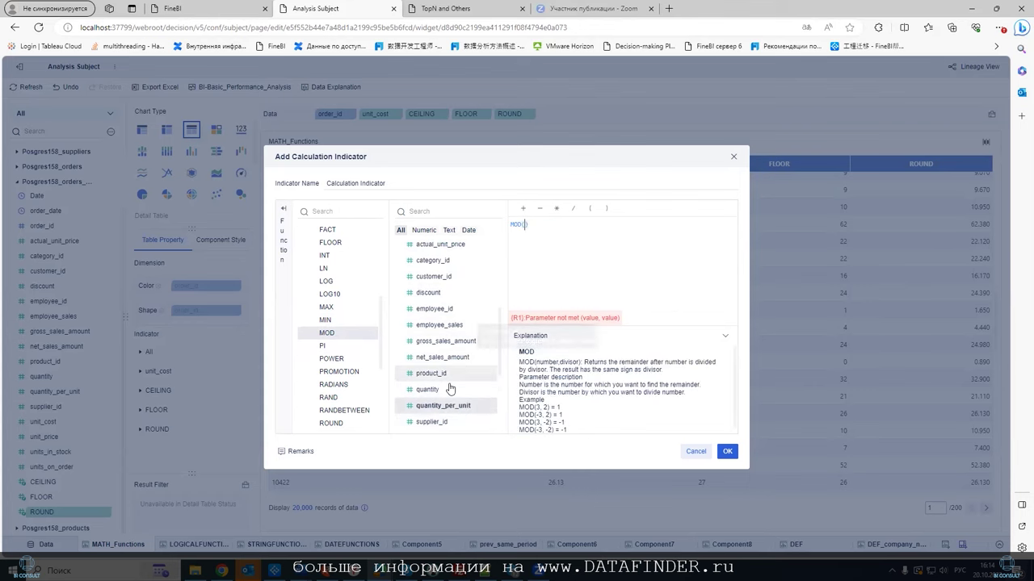
pyautogui.doubleClick(447, 357)
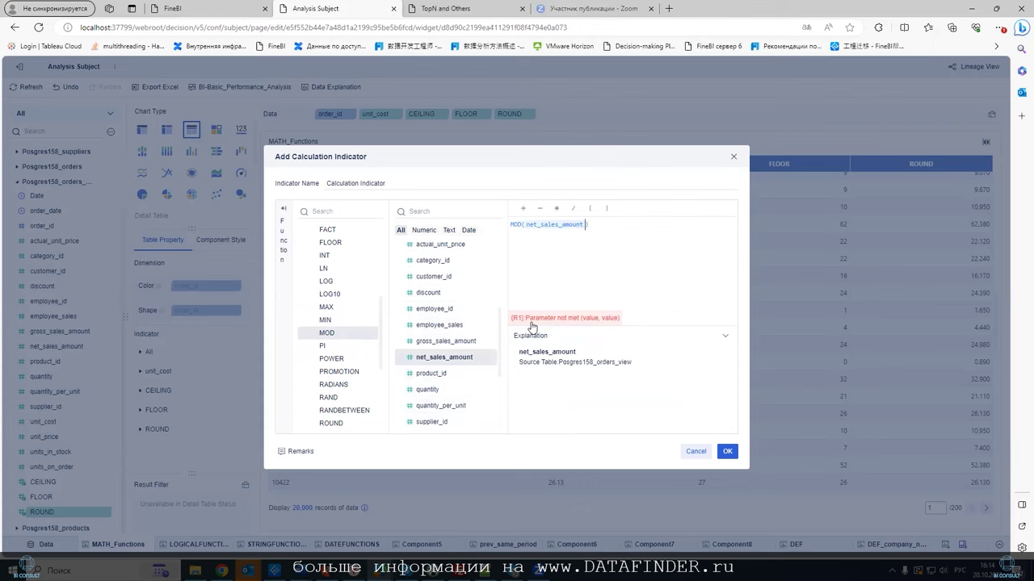
# Check the MOD explanation and complete the formula with 4 as the divisor.
pyautogui.click(512, 226)
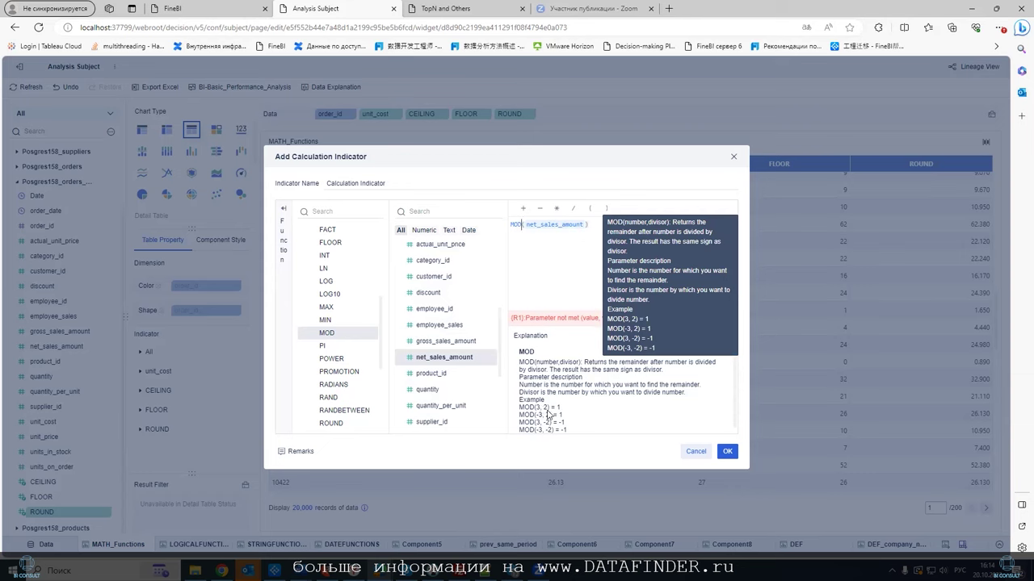
pyautogui.click(586, 225)
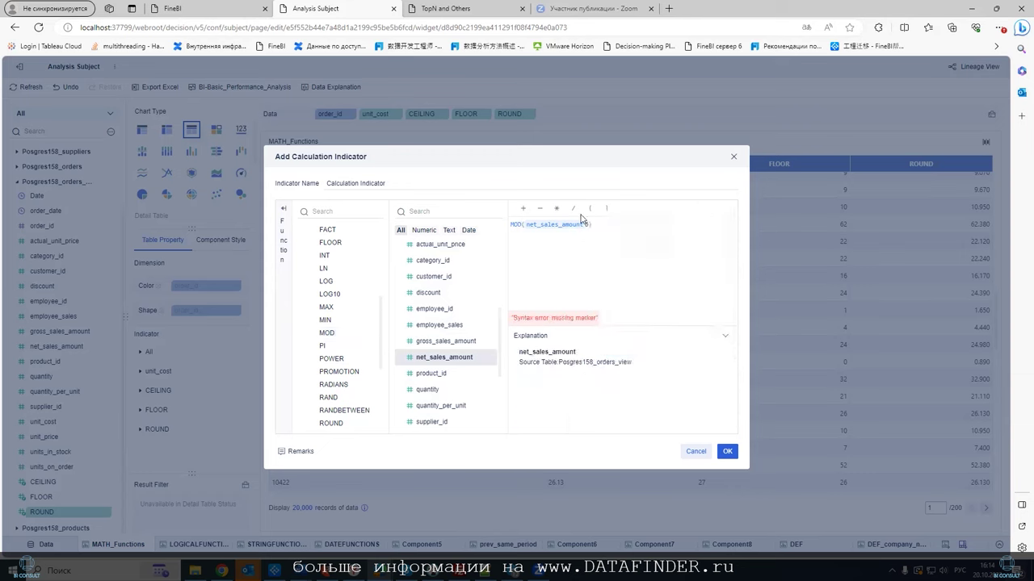
pyautogui.write(',4)')
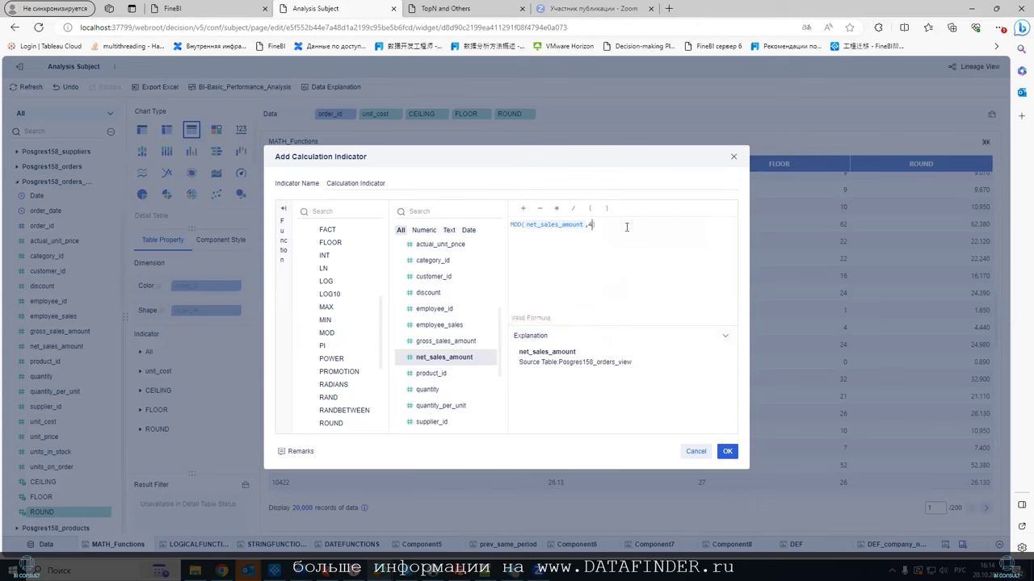
# Name the indicator MOD, save it and add it to the MATH_Functions table after ROUND.
pyautogui.click(334, 184)
pyautogui.hotkey('ctrl', 'a')
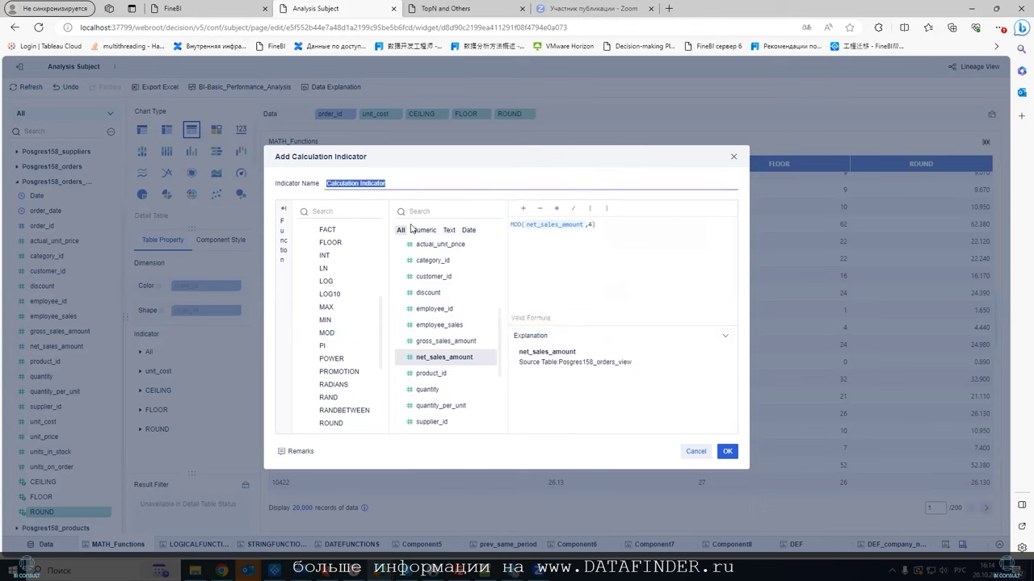
pyautogui.write('ьш')
pyautogui.write('MOD')
pyautogui.click(728, 453)
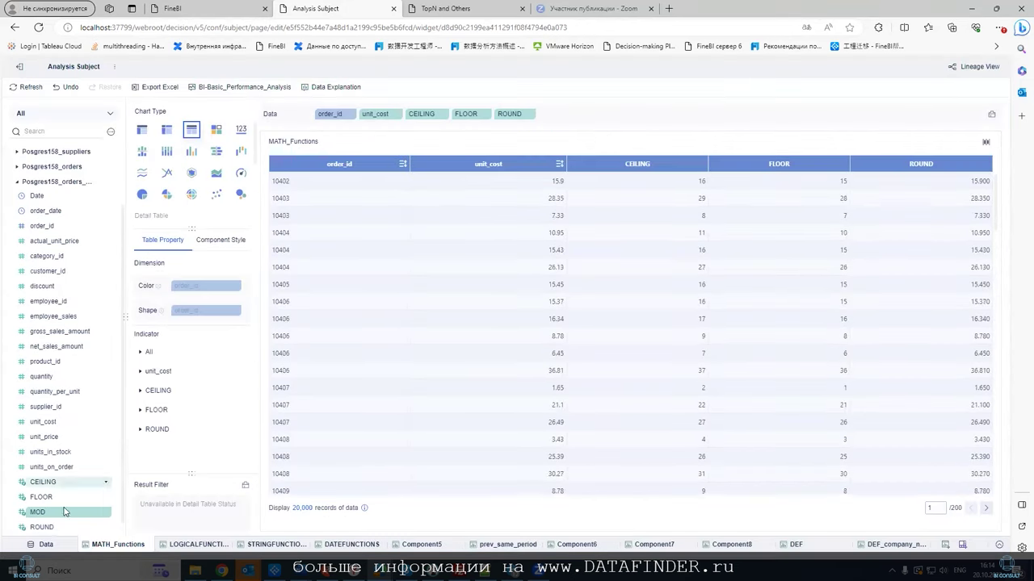
pyautogui.moveTo(49, 512); pyautogui.dragTo(595, 114)
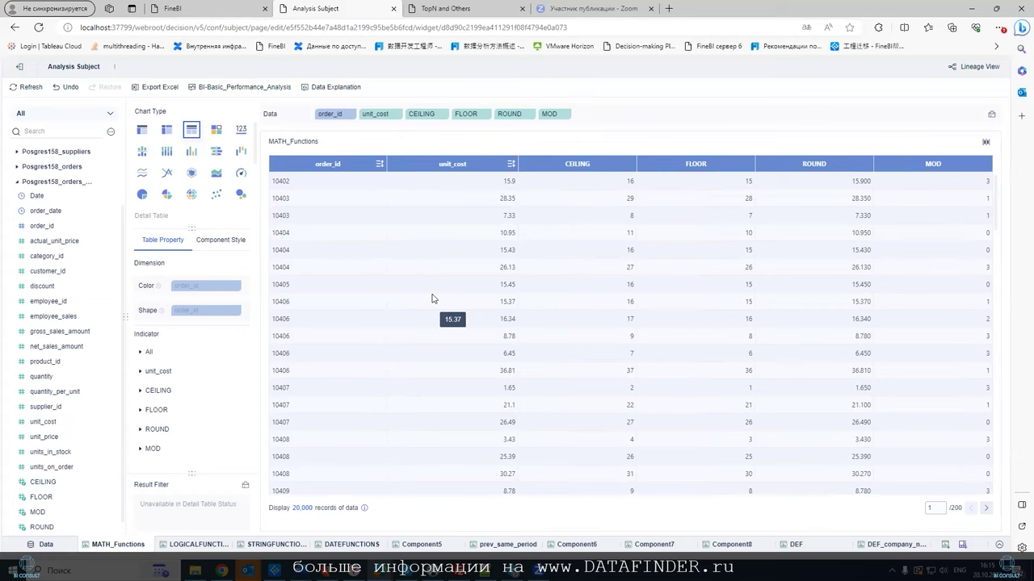
# Create another calculation indicator under its default name with the formula RAND().
pyautogui.click(111, 132)
pyautogui.click(141, 152)
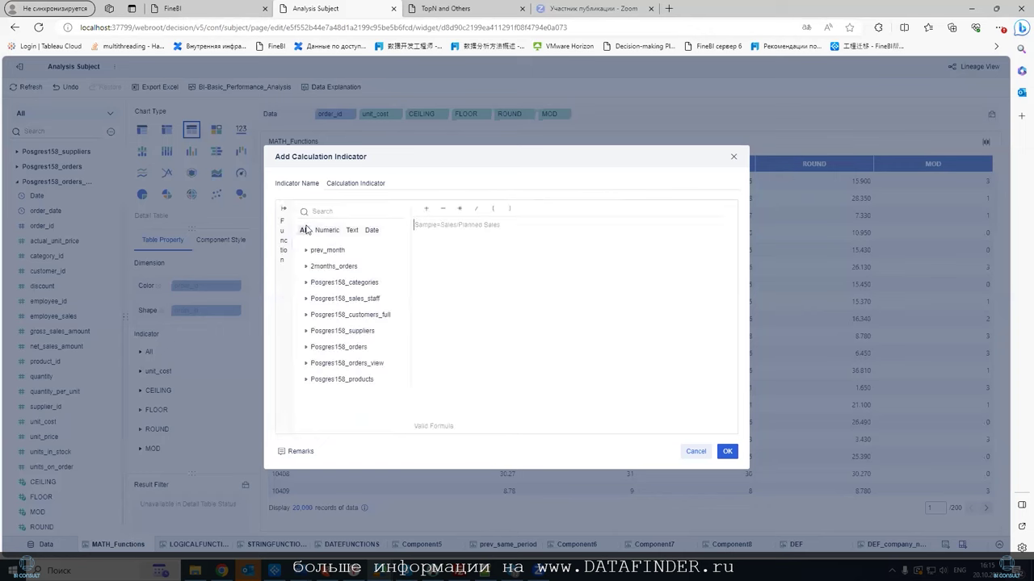
pyautogui.click(288, 227)
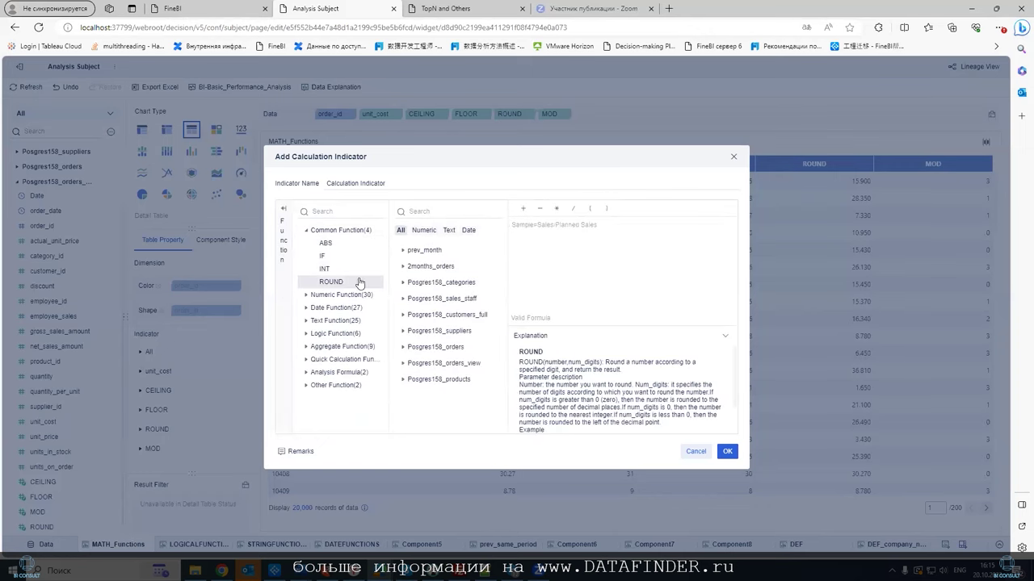
pyautogui.click(308, 299)
pyautogui.scroll(-5, 375, 308)
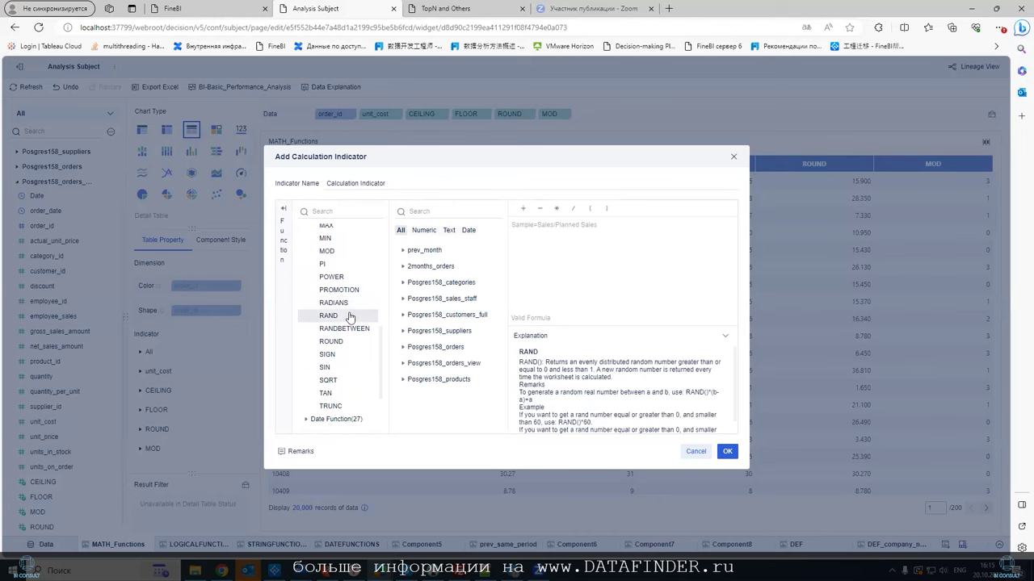
pyautogui.doubleClick(347, 316)
pyautogui.click(726, 452)
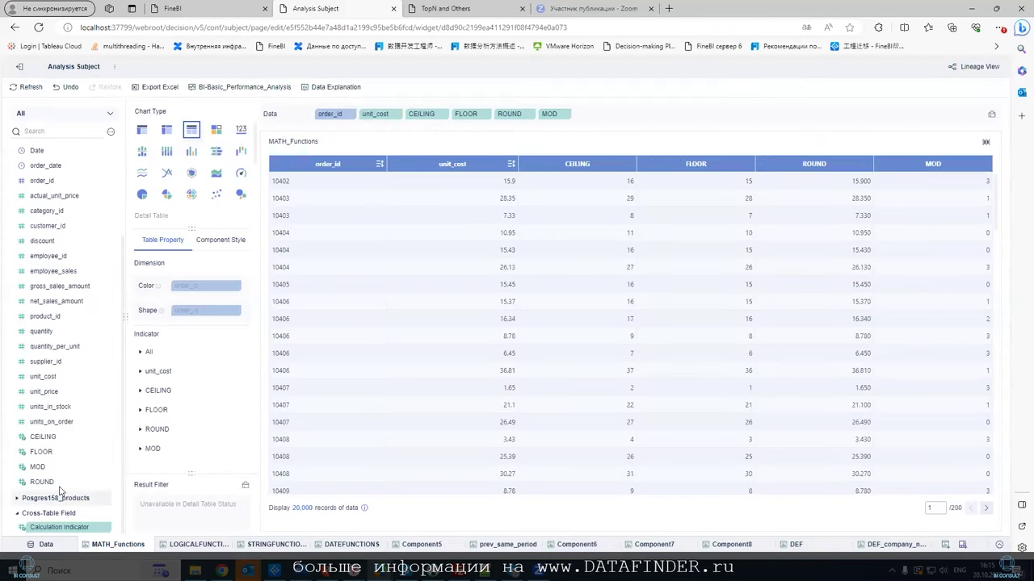
# Add the RAND-based Calculation Indicator to the table after MOD and look through its values.
pyautogui.moveTo(60, 528); pyautogui.dragTo(622, 123)
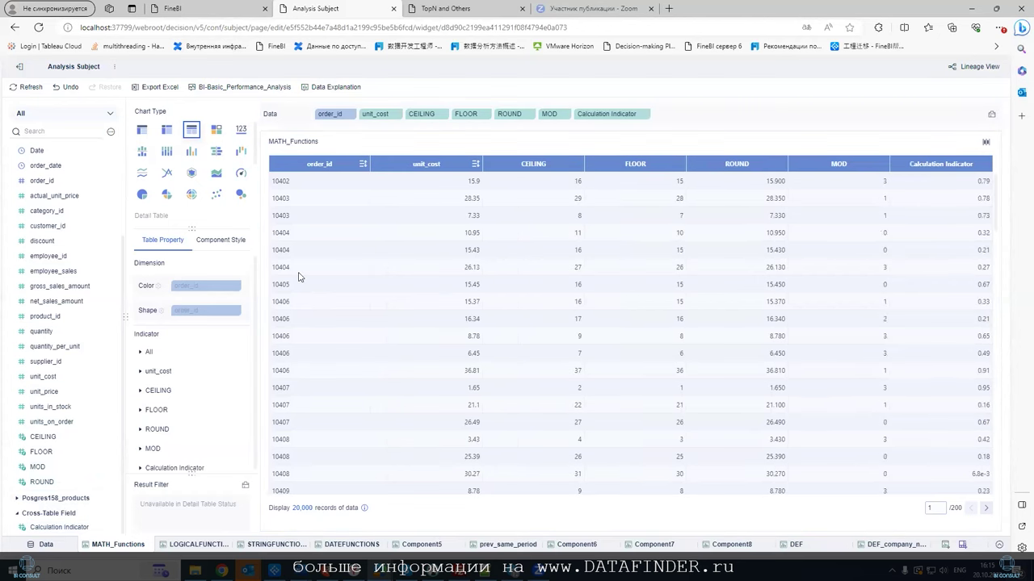
pyautogui.scroll(-5, 929, 323)
pyautogui.scroll(-5, 939, 331)
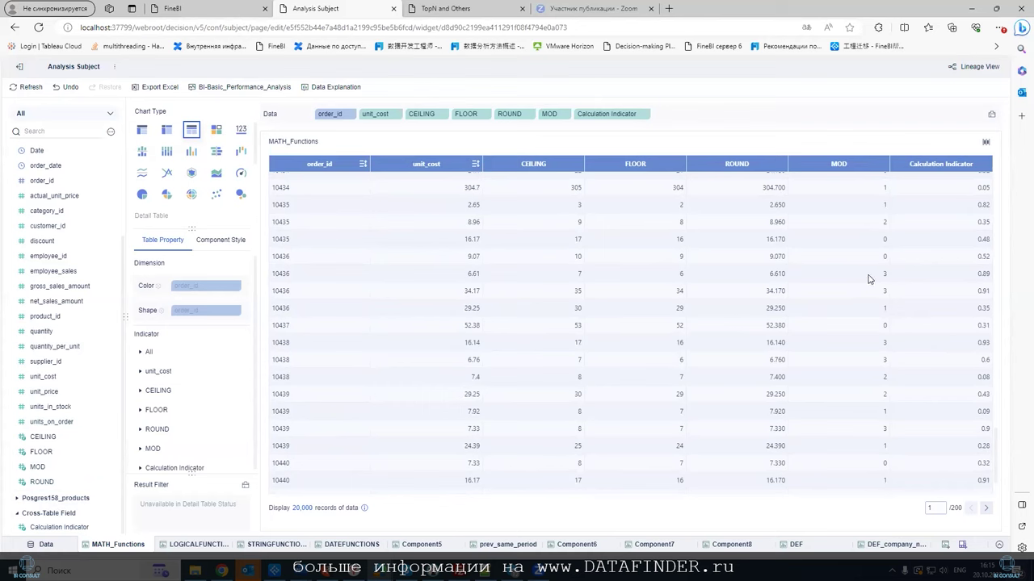
# Replace the formula of the cross-table Calculation Indicator with RANDBETWEEN(1,159).
pyautogui.click(106, 482)
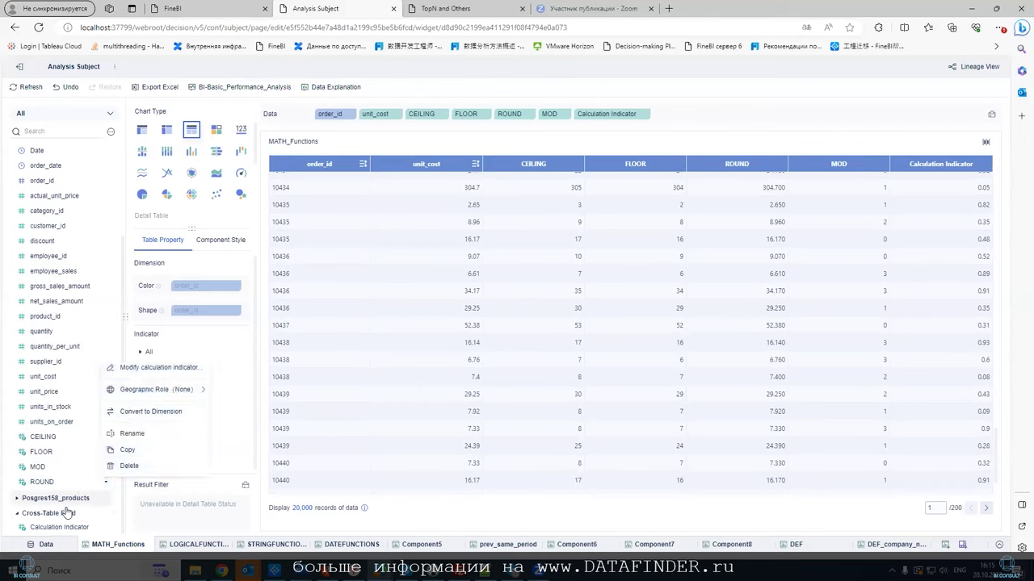
pyautogui.click(105, 528)
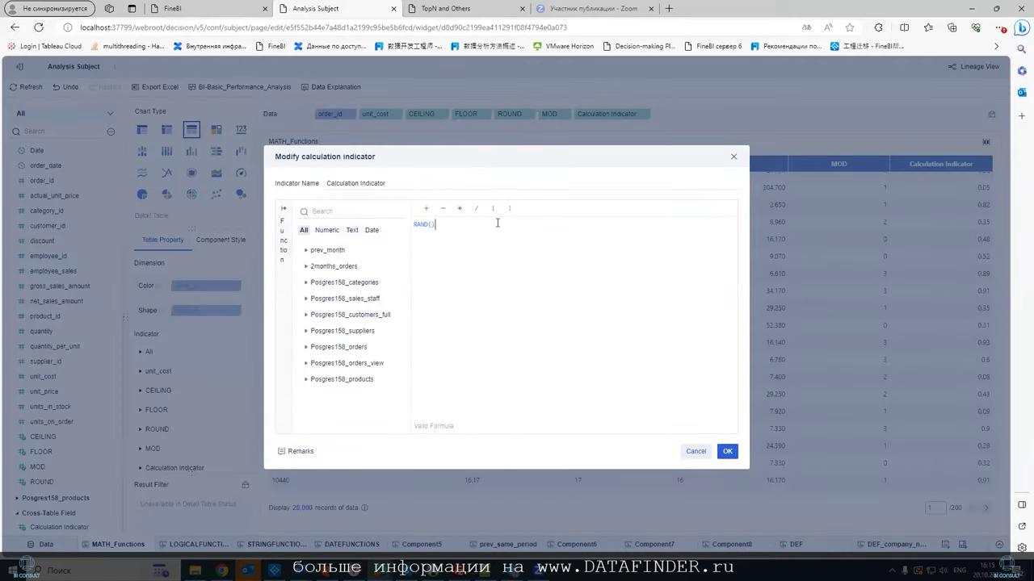
pyautogui.press('BackSpace')
pyautogui.click(453, 245)
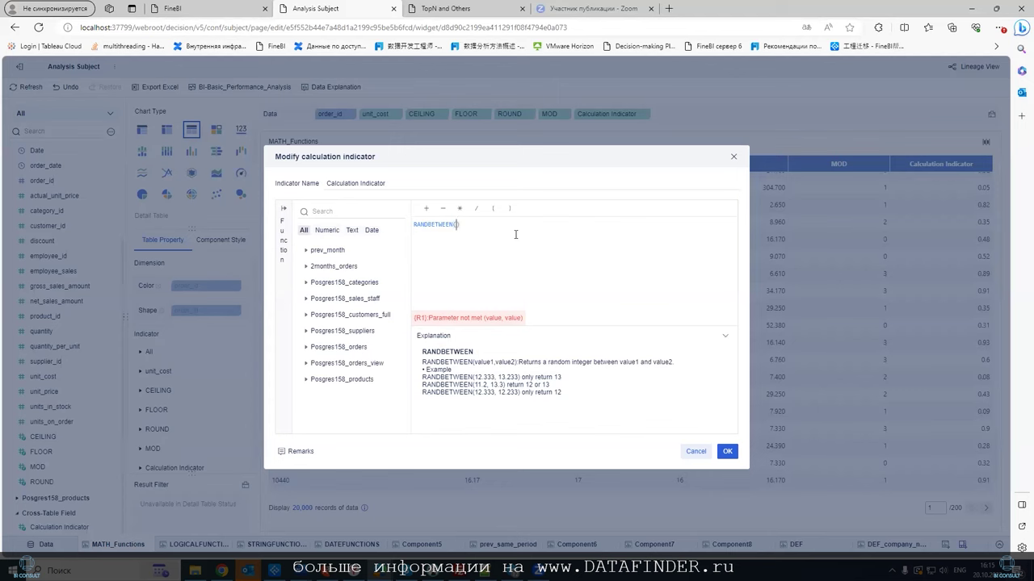
pyautogui.write('1,')
pyautogui.write('159')
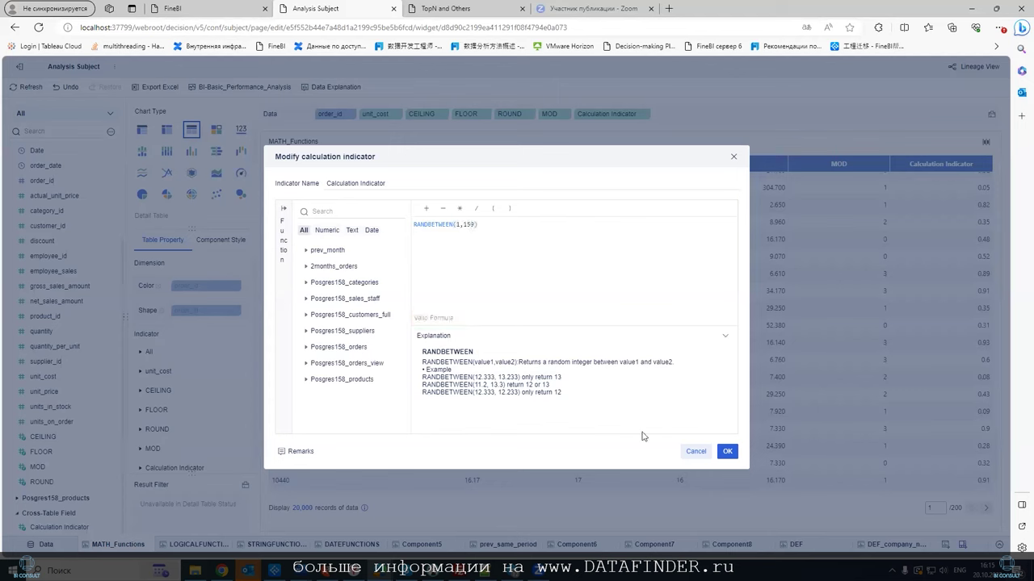
# Rename the calculation indicator RANDBETWEEN and save the modified indicator.
pyautogui.click(399, 185)
pyautogui.moveTo(399, 184); pyautogui.dragTo(319, 190)
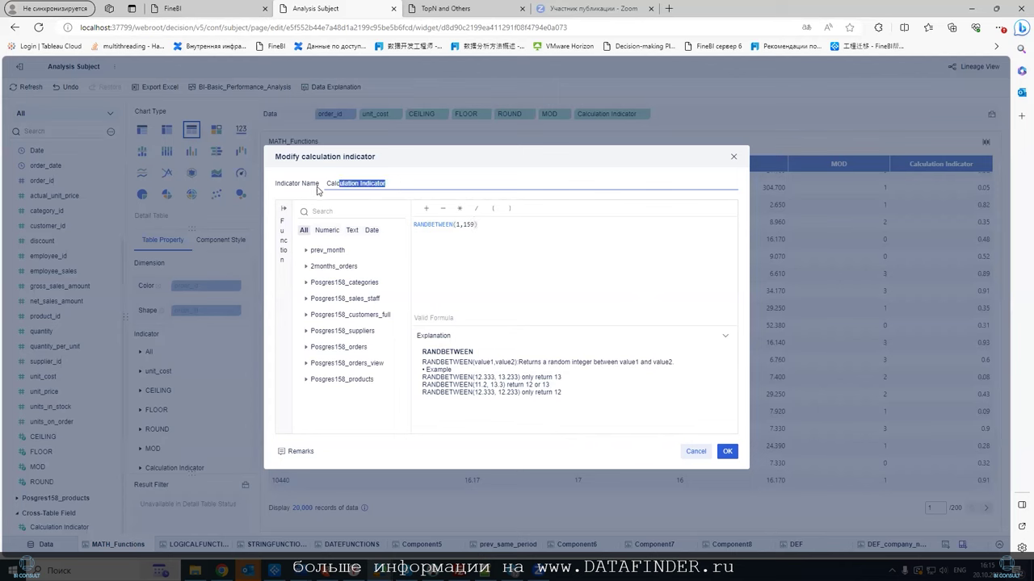
pyautogui.write('RANDBETWEEN')
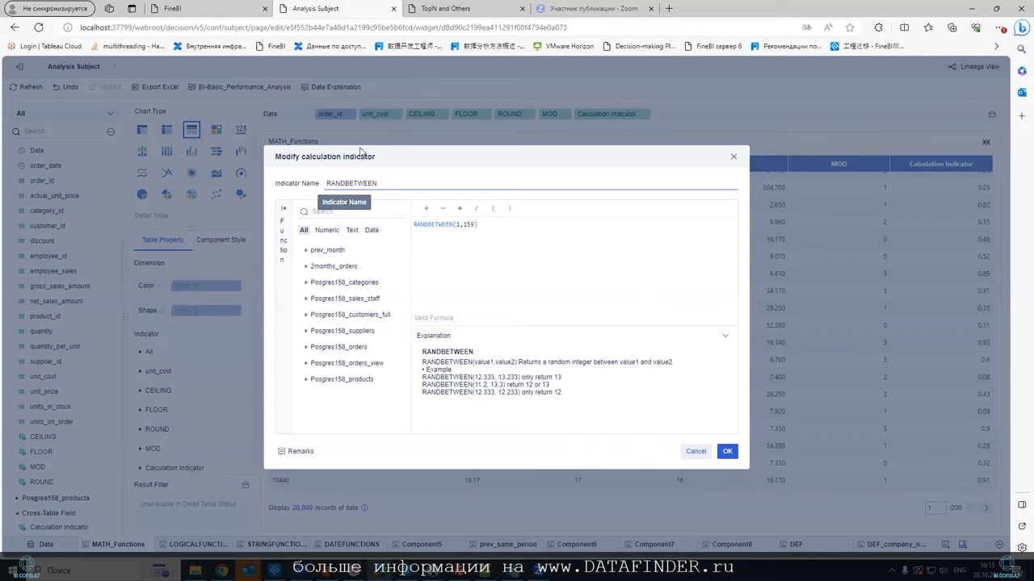
pyautogui.click(727, 451)
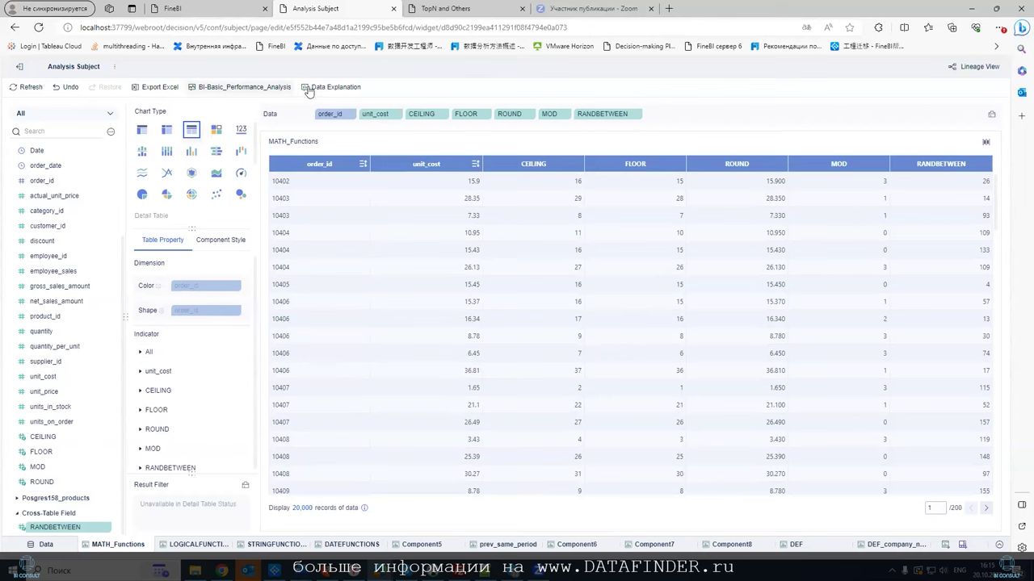
# Refresh the analysis data, then look through the RANDBETWEEN column and the field list.
pyautogui.click(16, 86)
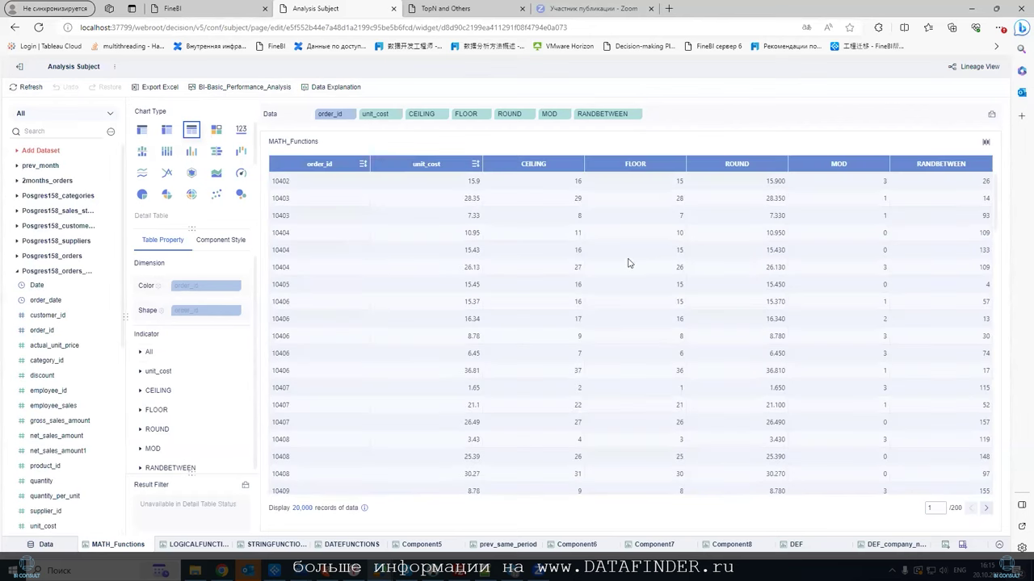
pyautogui.scroll(-3, 888, 311)
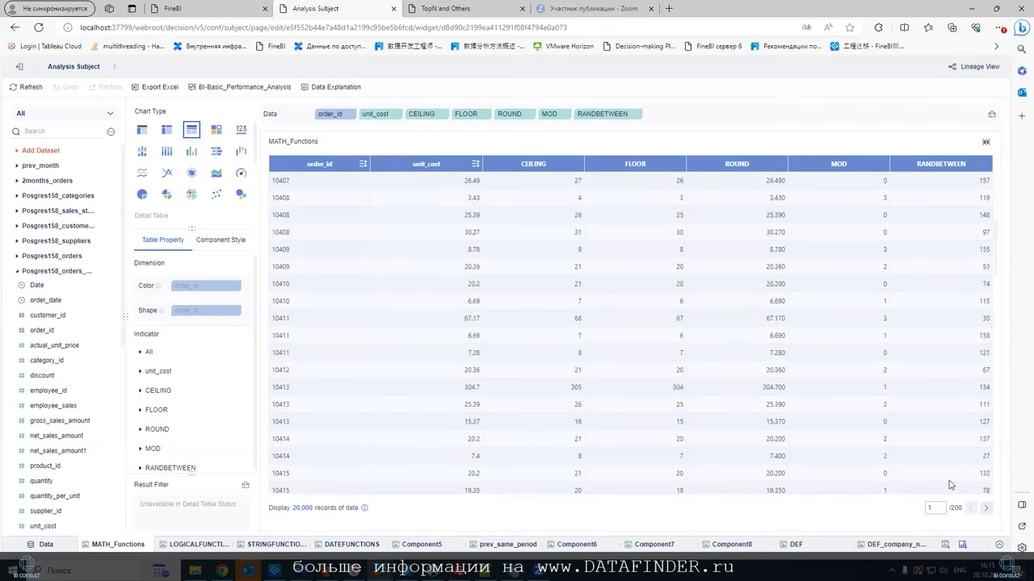
pyautogui.scroll(-8, 956, 355)
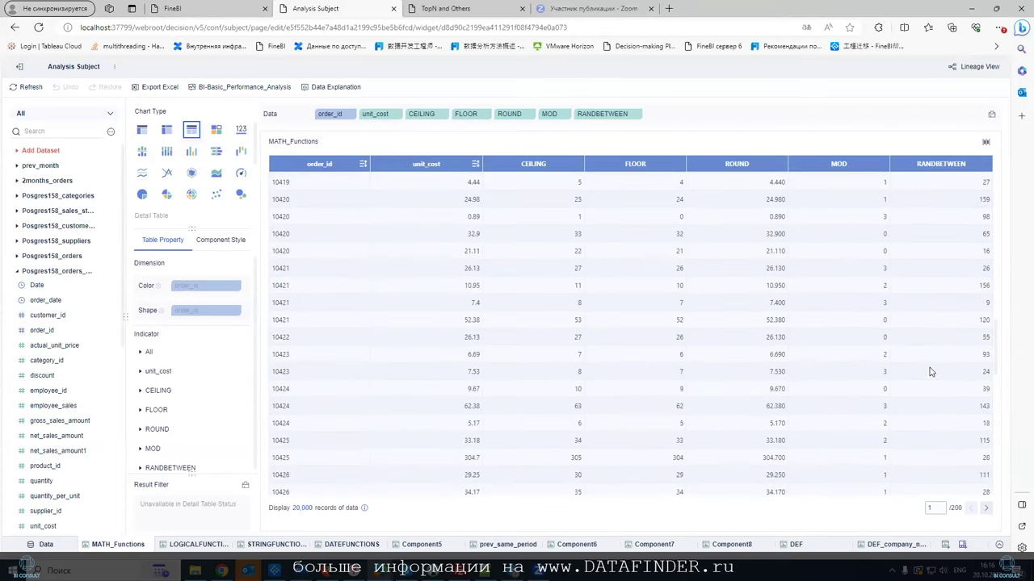
pyautogui.scroll(-5, 931, 373)
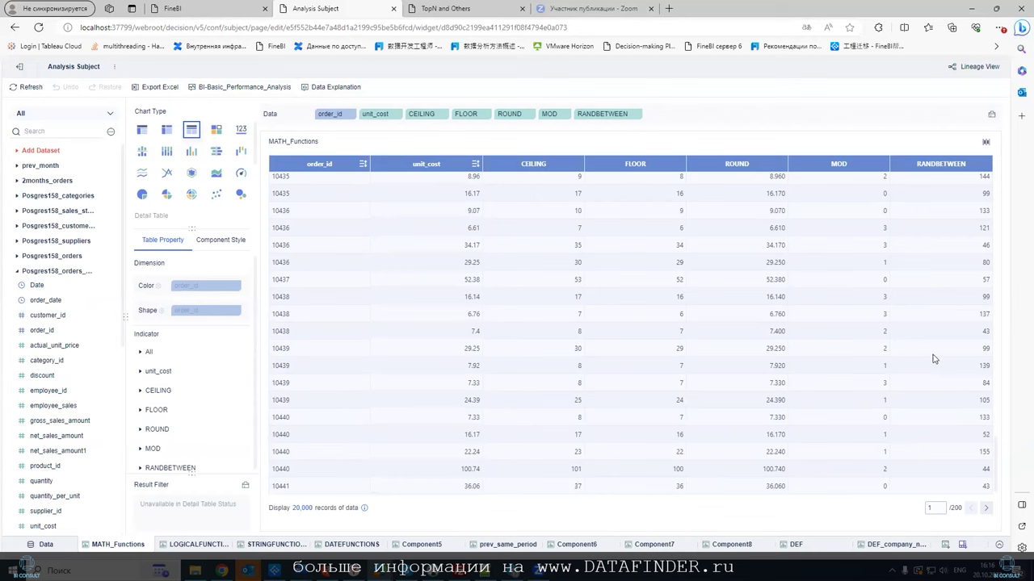
pyautogui.scroll(-5, 78, 496)
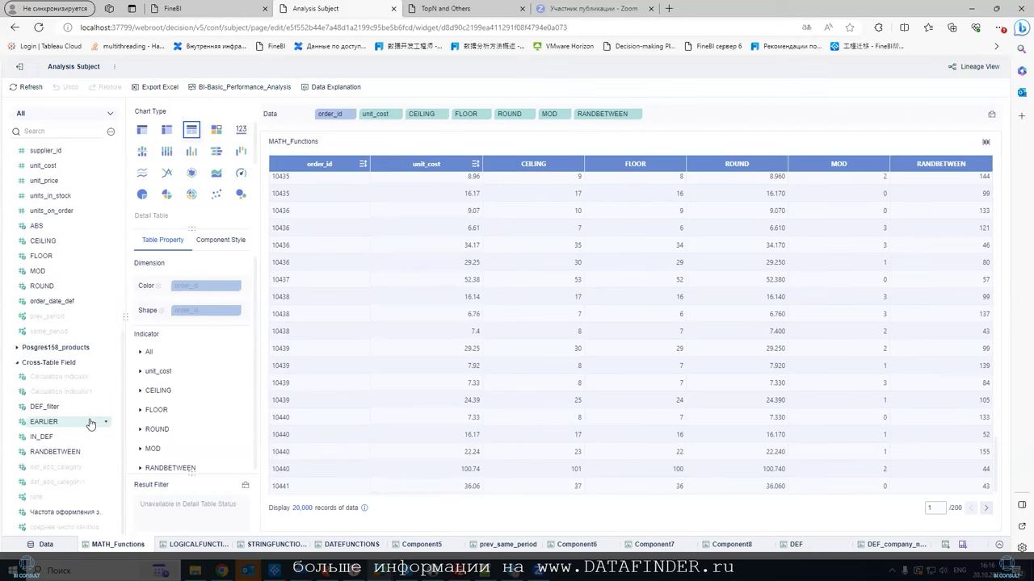
# Examine the TRUNC function's explanation in a new calculation indicator, then discard the indicator.
pyautogui.click(112, 134)
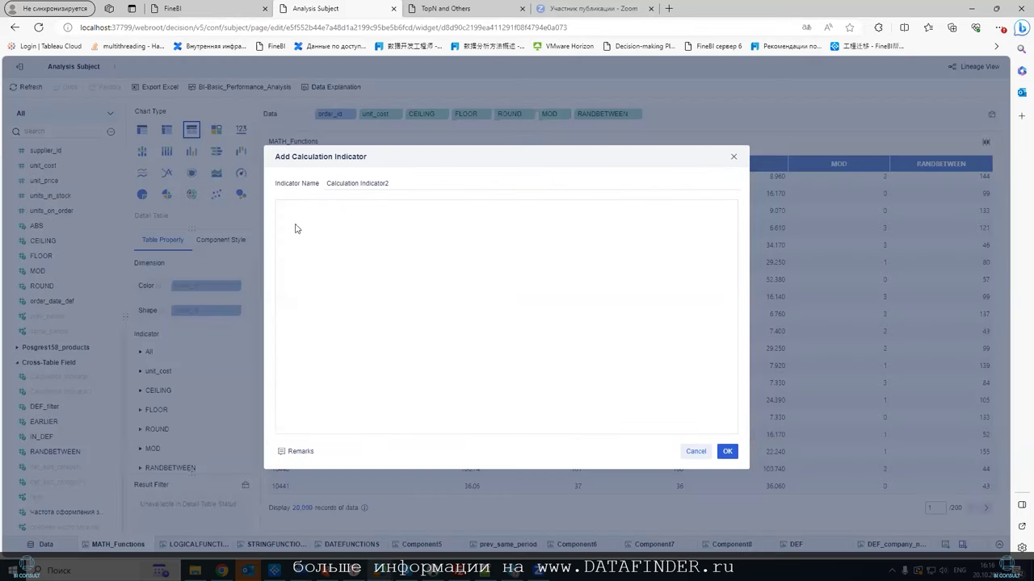
pyautogui.click(171, 151)
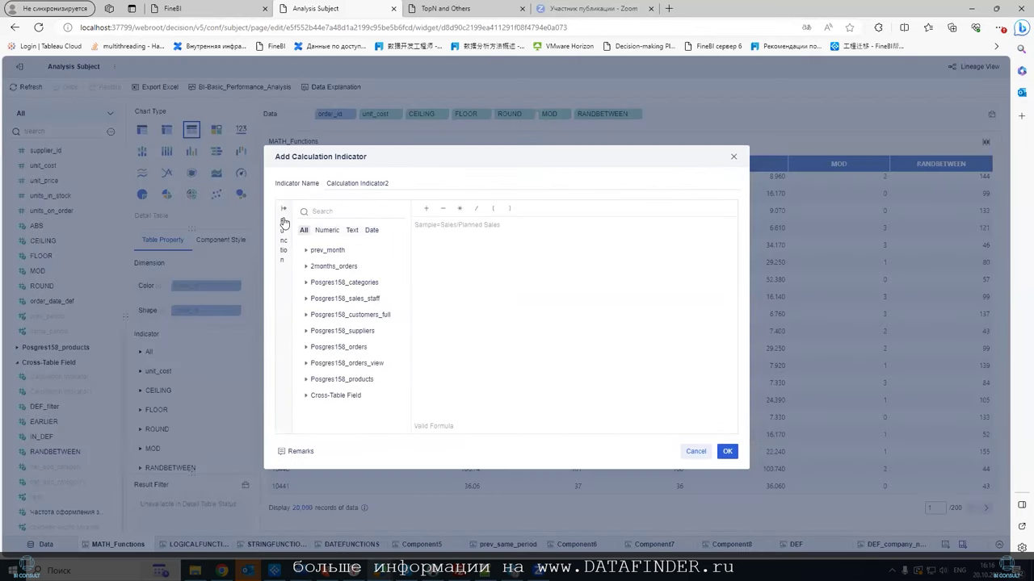
pyautogui.click(284, 221)
pyautogui.click(327, 281)
pyautogui.scroll(-5, 363, 298)
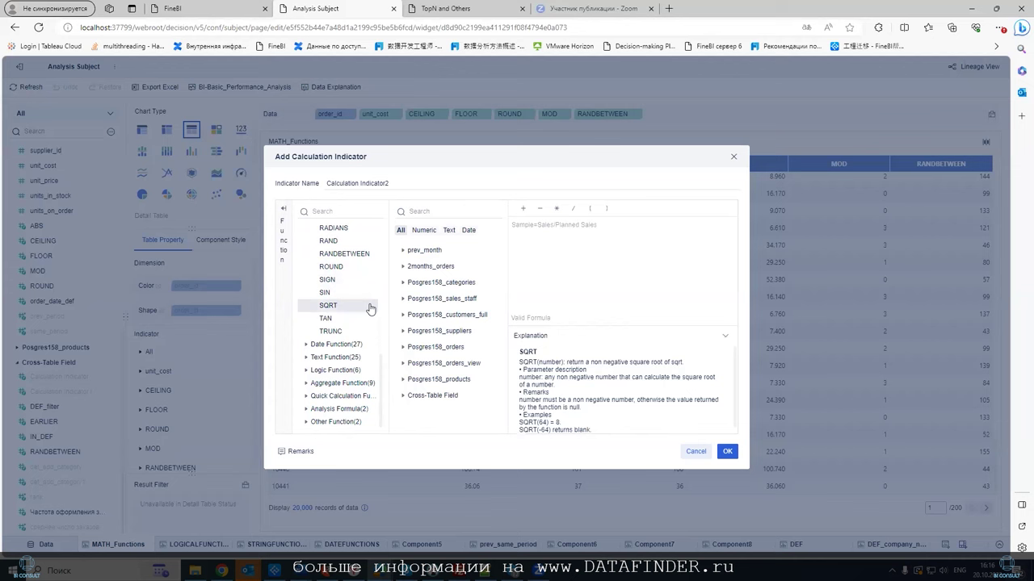
pyautogui.doubleClick(354, 331)
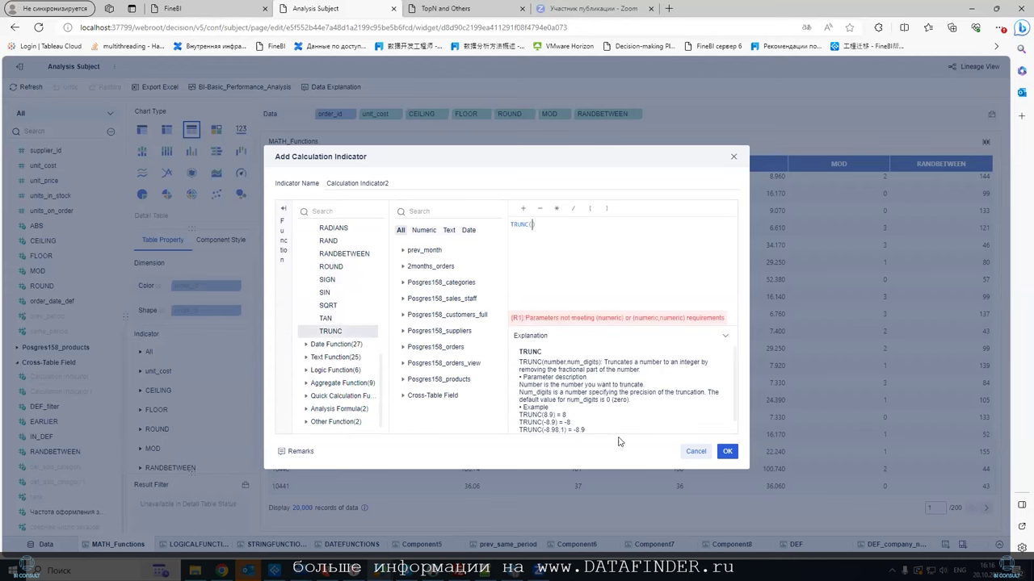
pyautogui.scroll(-1, 610, 413)
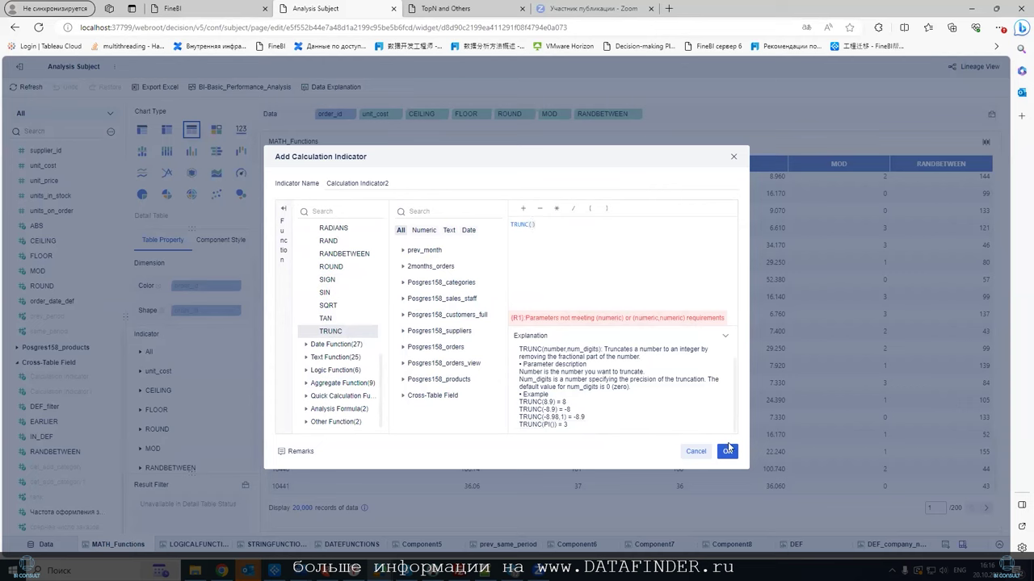
pyautogui.moveTo(555, 226); pyautogui.dragTo(513, 227)
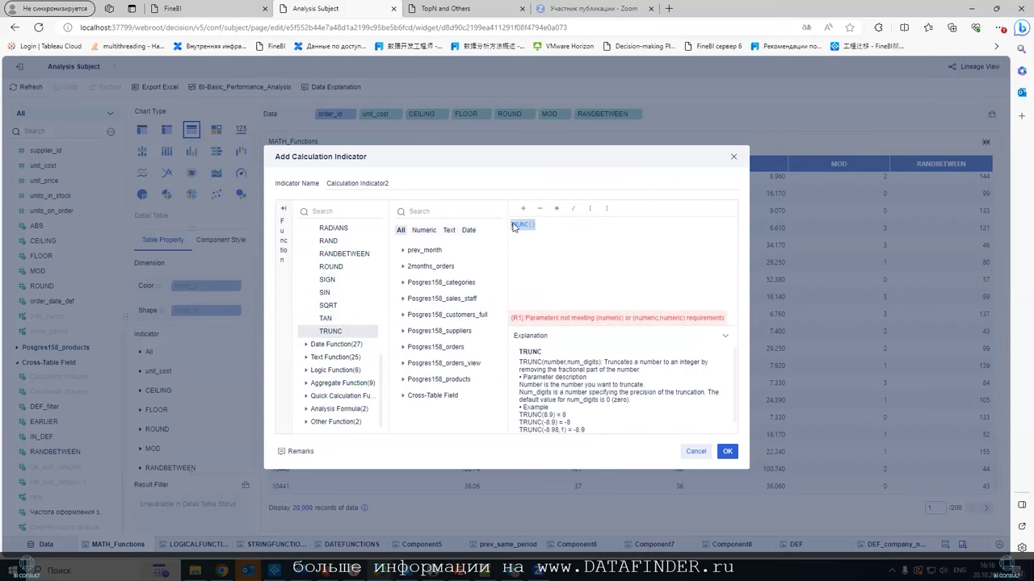
pyautogui.press('BackSpace')
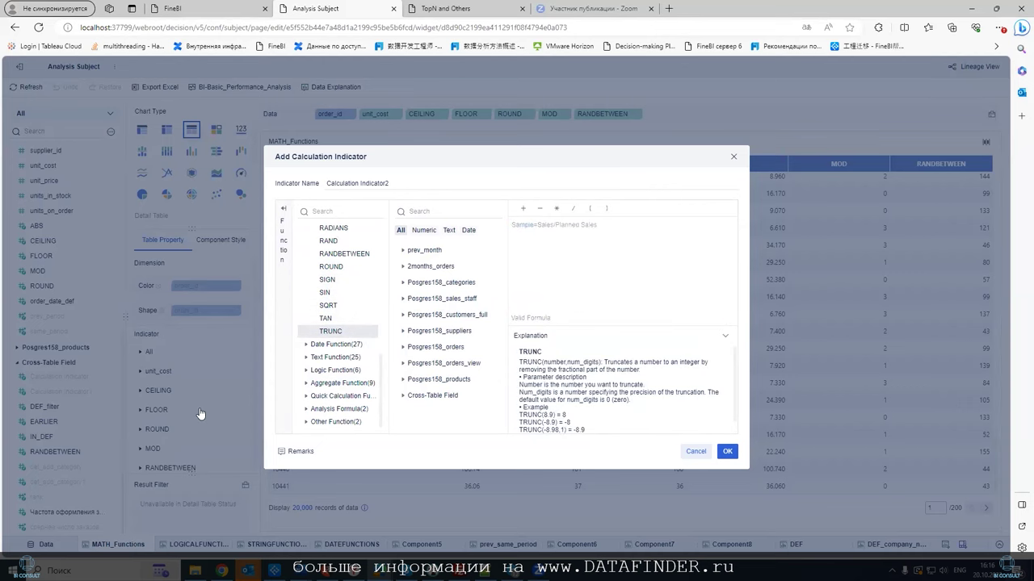
pyautogui.press('Escape')
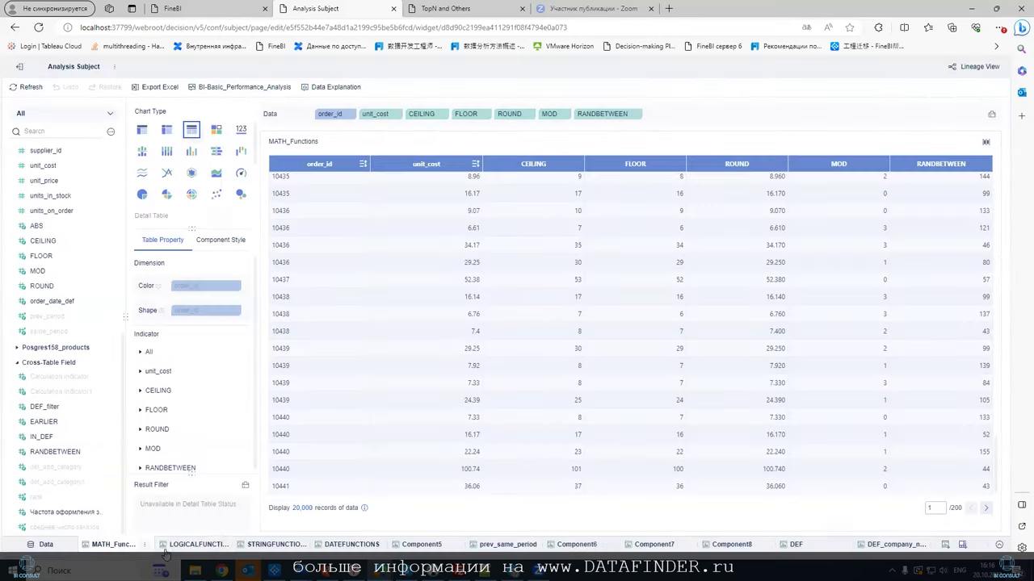
# Switch to the DATEFUNCTIONS component and start a new calculation indicator there.
pyautogui.click(326, 546)
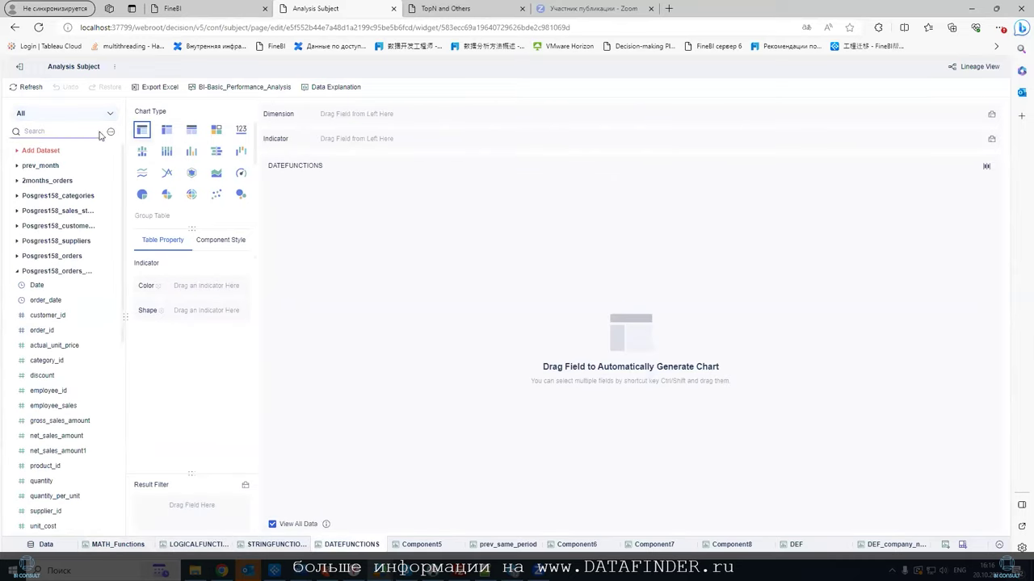
pyautogui.click(110, 132)
pyautogui.click(131, 149)
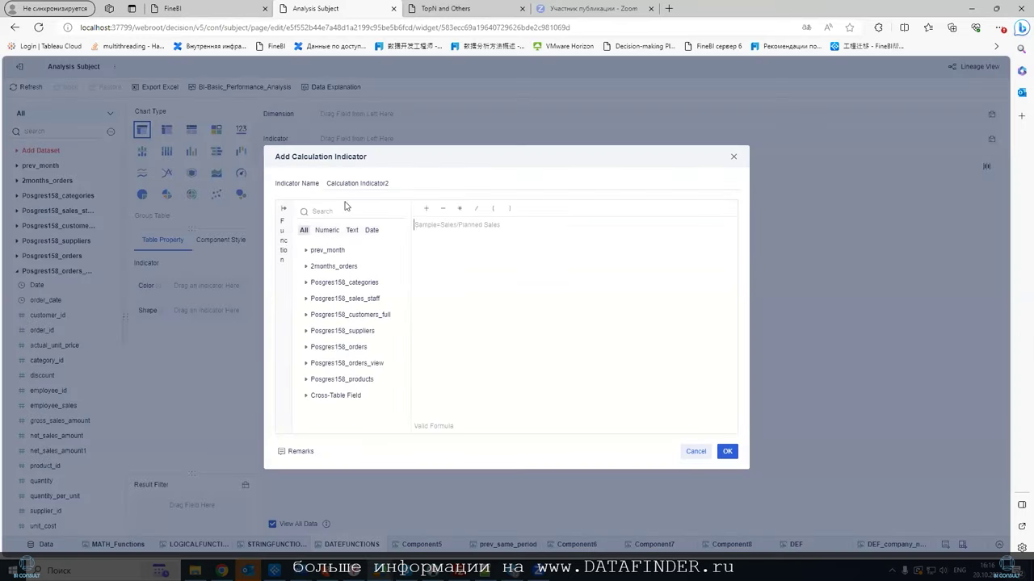
# Insert the DATE function into the formula from the date functions and read its explanation and examples.
pyautogui.click(284, 237)
pyautogui.click(323, 299)
pyautogui.scroll(-2, 335, 240)
pyautogui.doubleClick(360, 260)
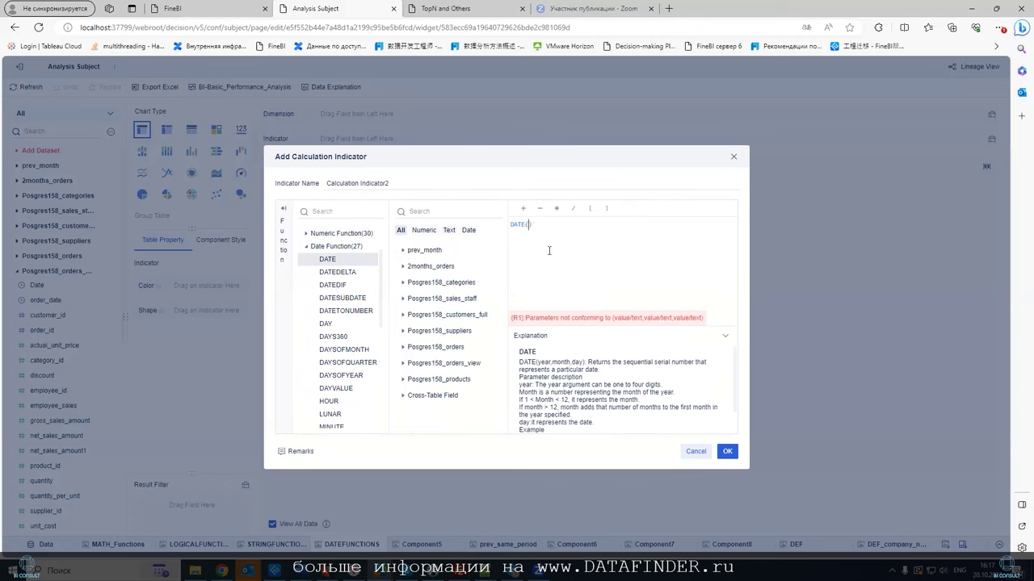
pyautogui.scroll(-2, 570, 395)
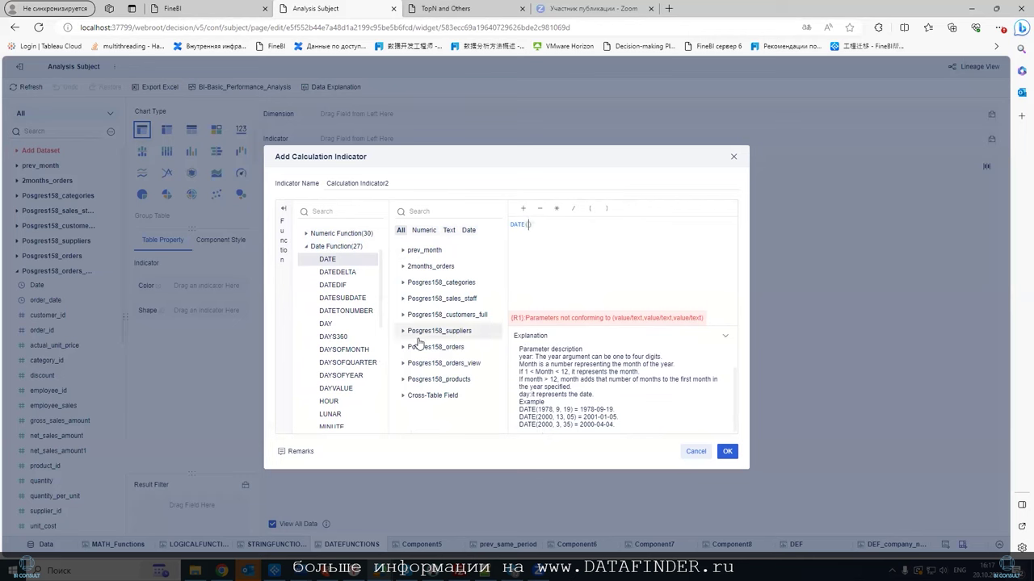
# Replace the whole formula with the DATEDELTA function and expand the Posgres158_orders fields for its arguments.
pyautogui.click(338, 272)
pyautogui.doubleClick(338, 272)
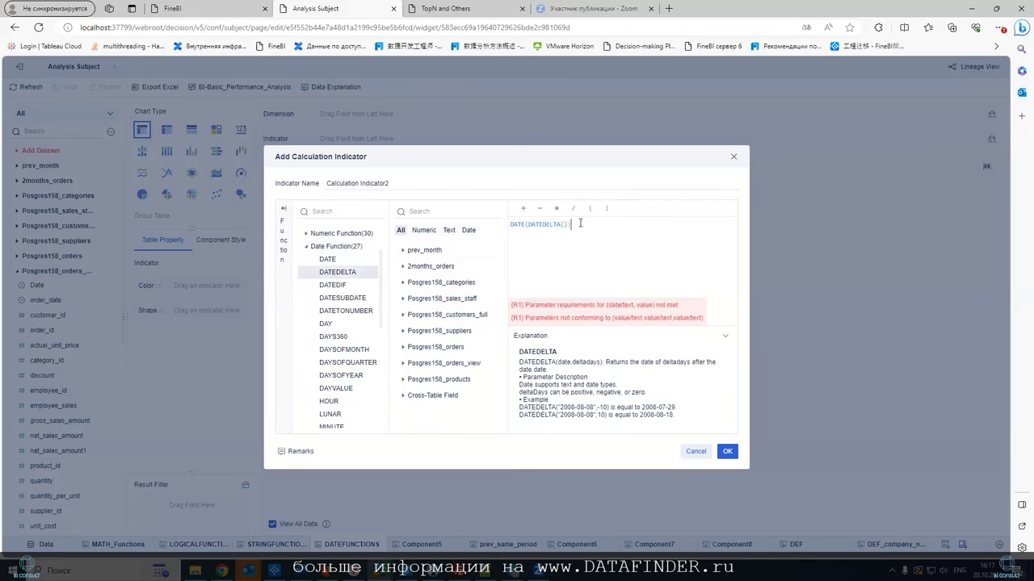
pyautogui.moveTo(580, 223); pyautogui.dragTo(495, 223)
pyautogui.write('DA')
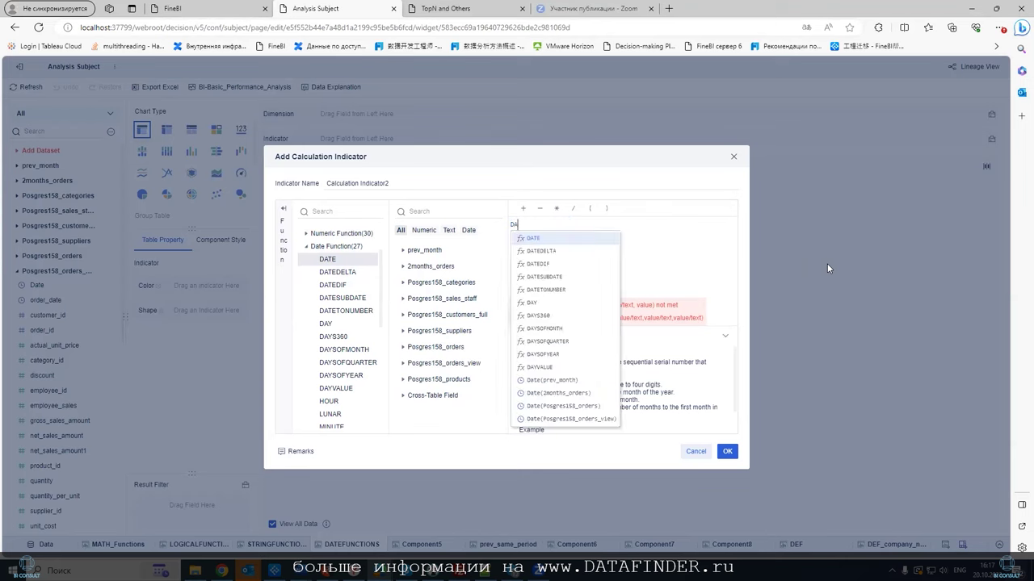
pyautogui.press('Down')
pyautogui.press('Return')
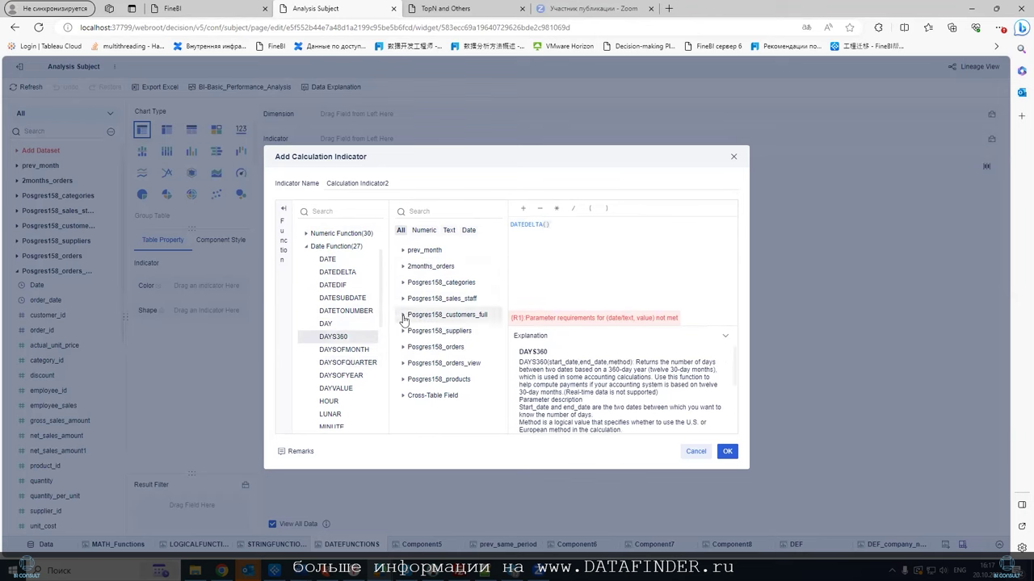
pyautogui.click(428, 347)
pyautogui.click(421, 362)
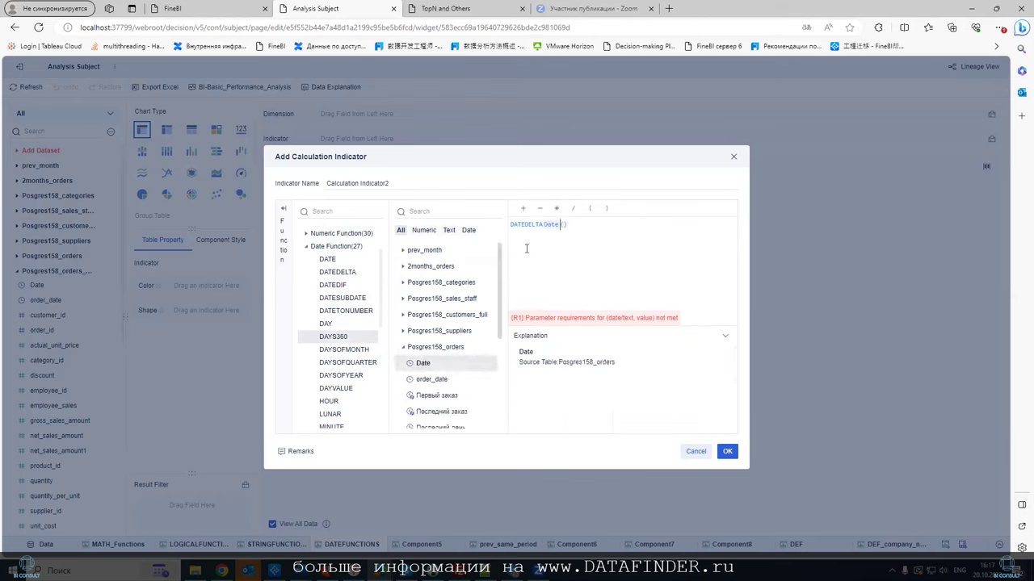
pyautogui.press('BackSpace')
pyautogui.press('BackSpace')
pyautogui.press('BackSpace')
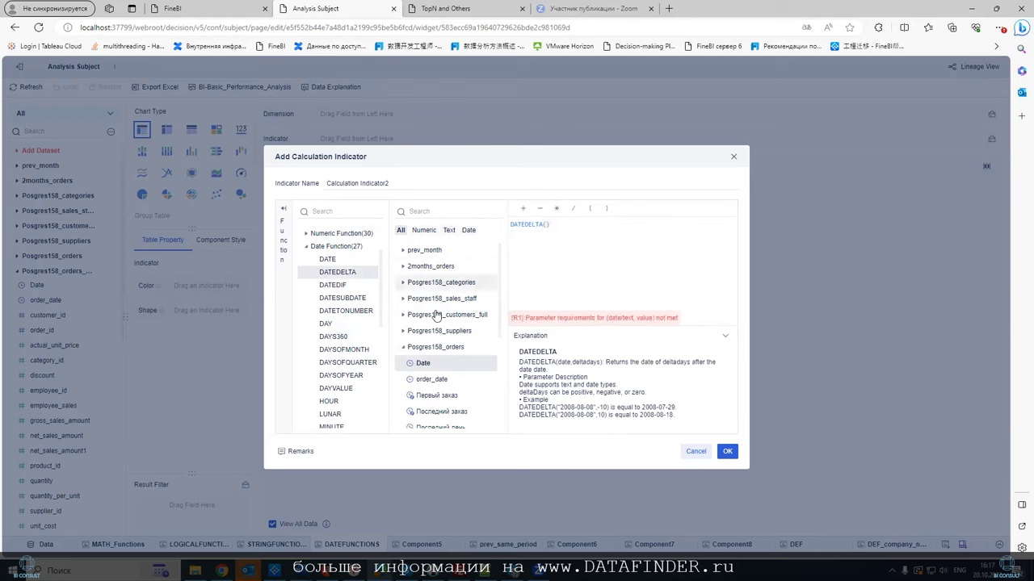
# Complete the formula as DATEDELTA(Date, -10), using the Date field of Posgres158_orders.
pyautogui.click(423, 364)
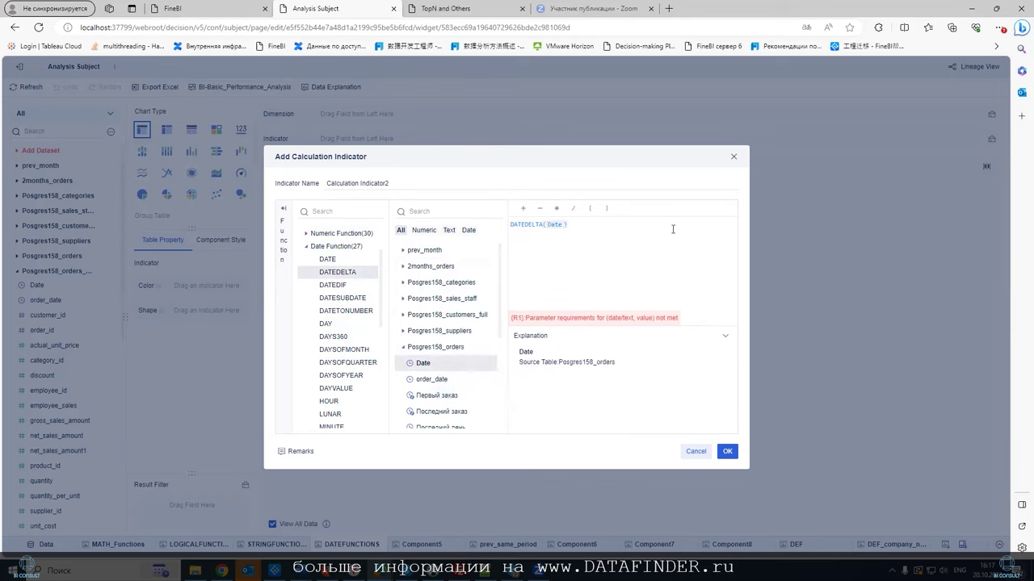
pyautogui.write(', D')
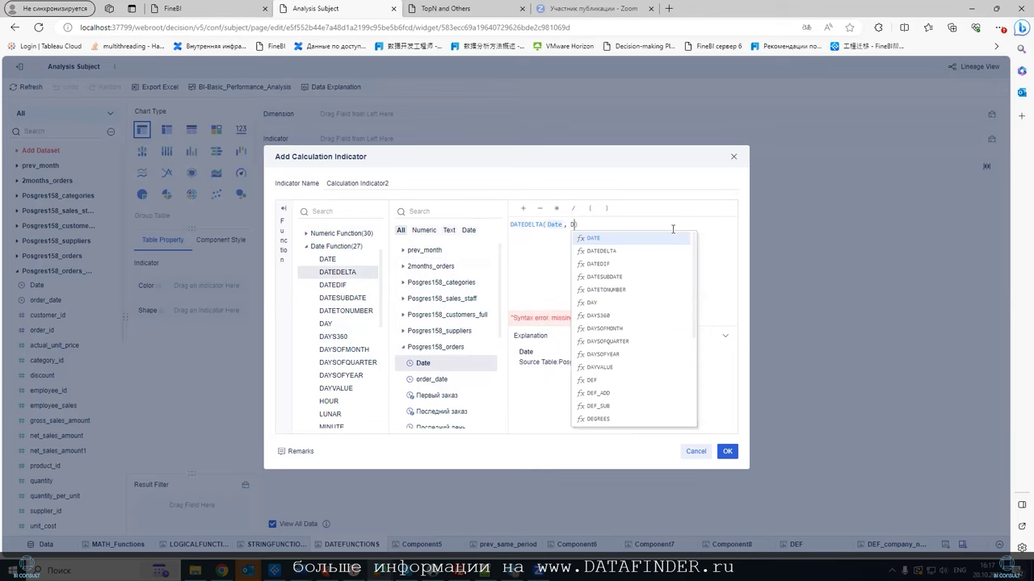
pyautogui.write('at')
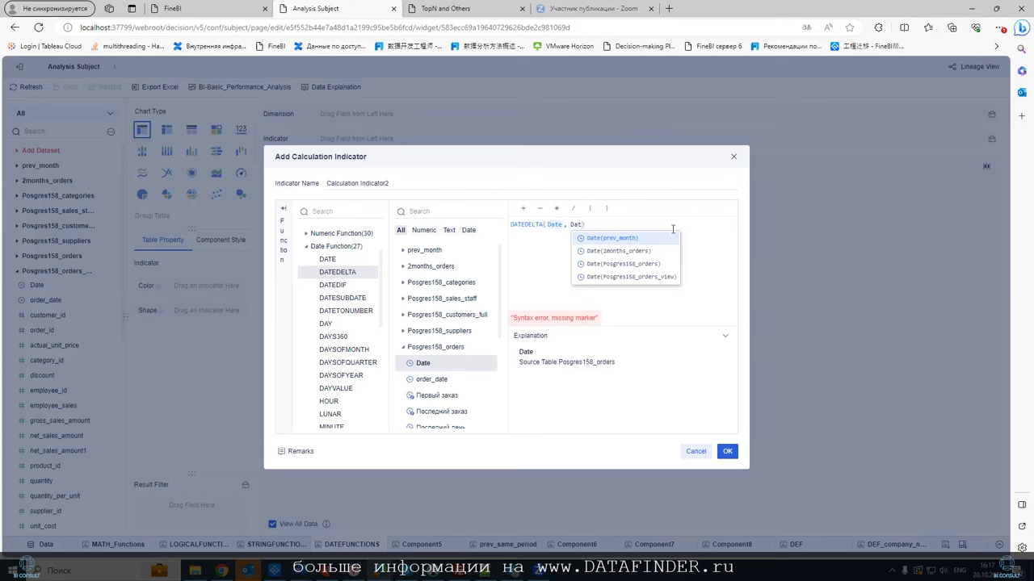
pyautogui.press('BackSpace')
pyautogui.press('BackSpace')
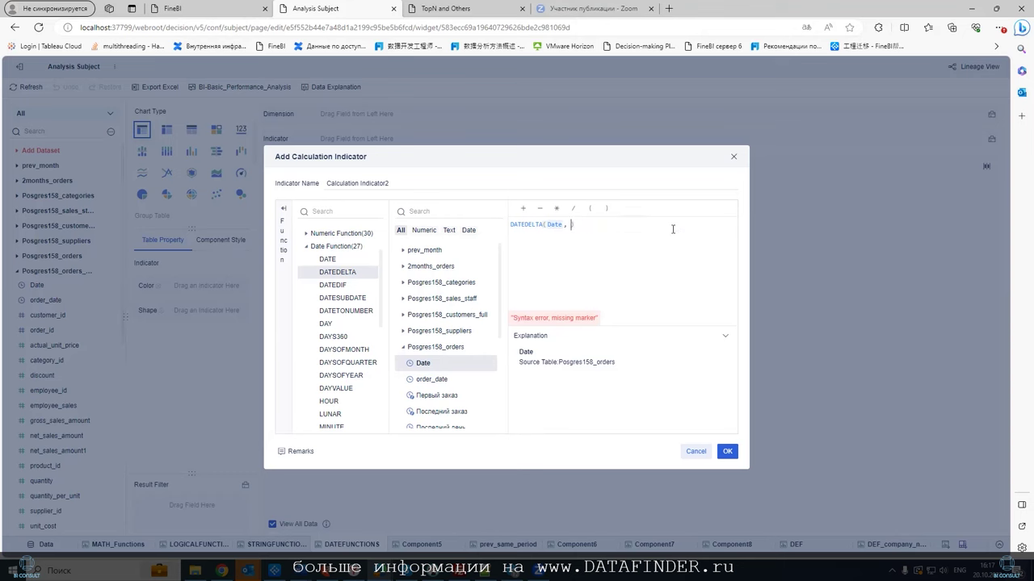
pyautogui.write('-10)')
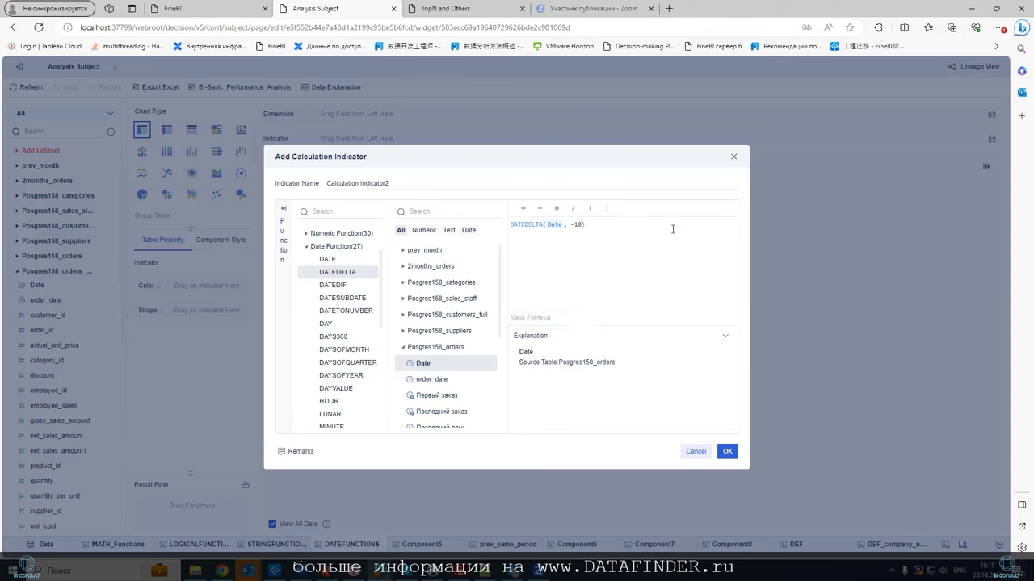
# Name the new calculation indicator DATEDELTA and save it.
pyautogui.click(311, 185)
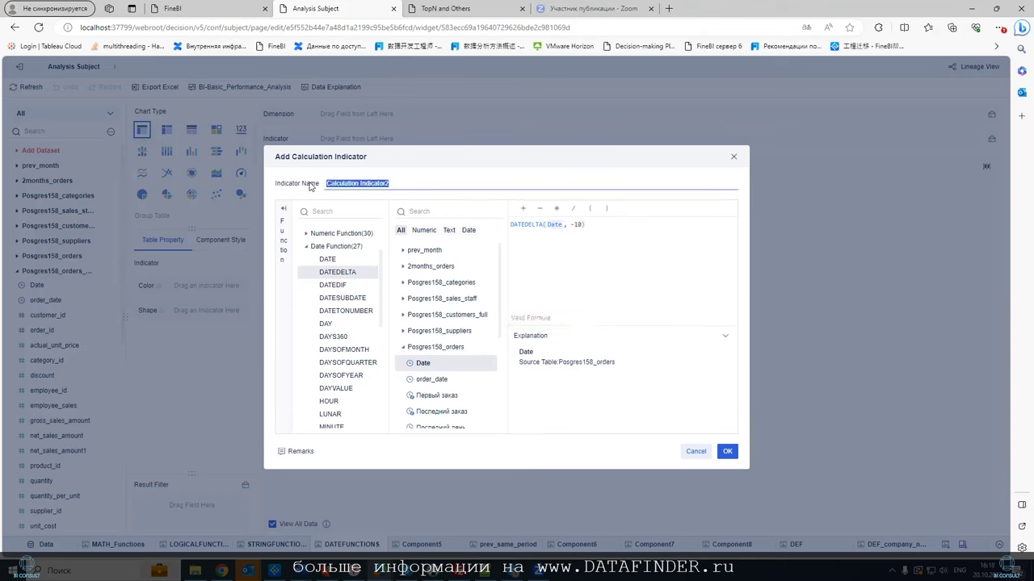
pyautogui.write('DATEDE')
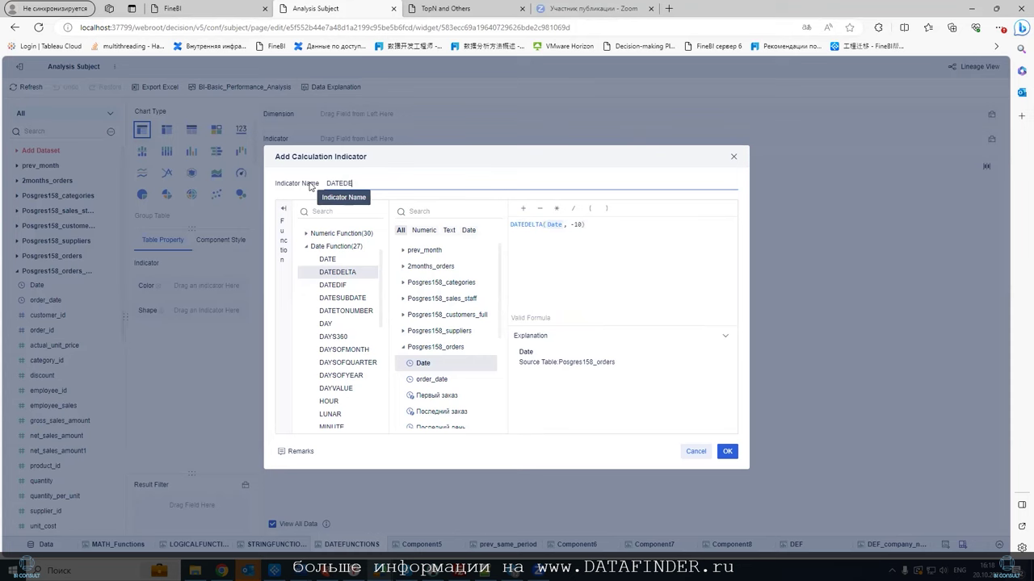
pyautogui.write('LTA')
pyautogui.click(727, 452)
# Add Date and DATEDELTA from Posgres158_orders as the table's dimensions, and expand the row header nodes to compare both columns.
pyautogui.moveTo(70, 301); pyautogui.dragTo(365, 116)
pyautogui.moveTo(37, 269); pyautogui.dragTo(326, 111)
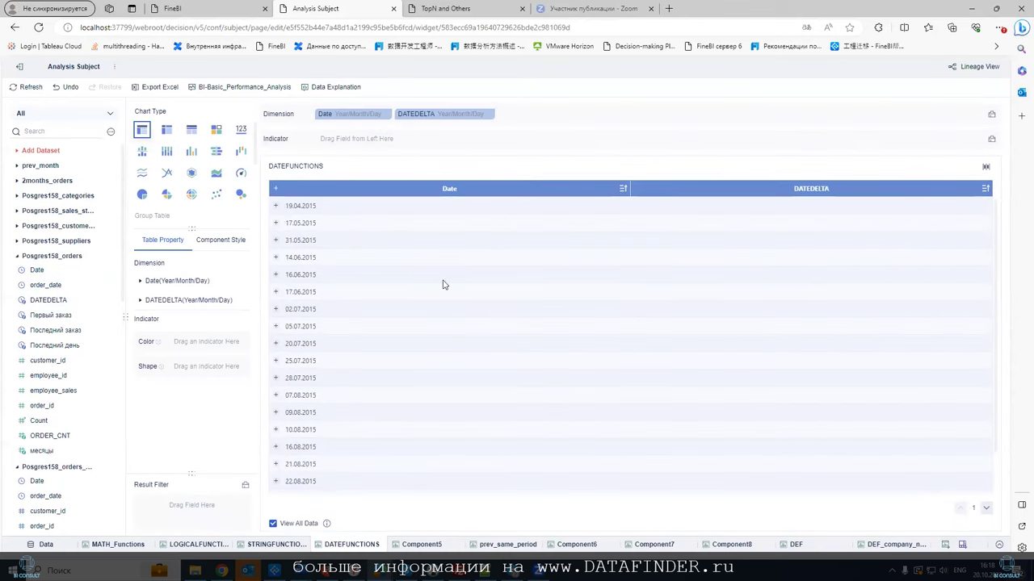
pyautogui.click(210, 239)
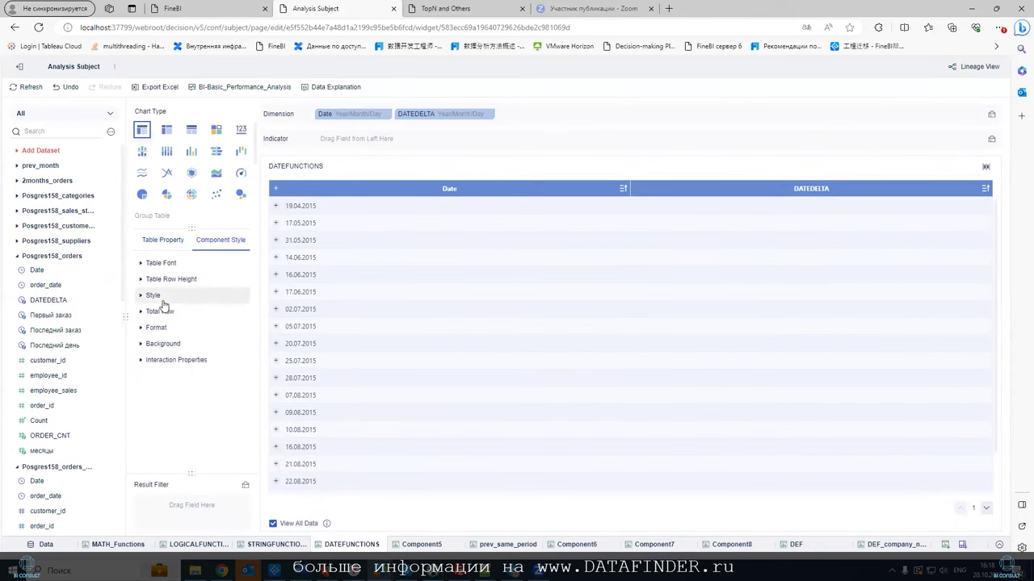
pyautogui.click(157, 328)
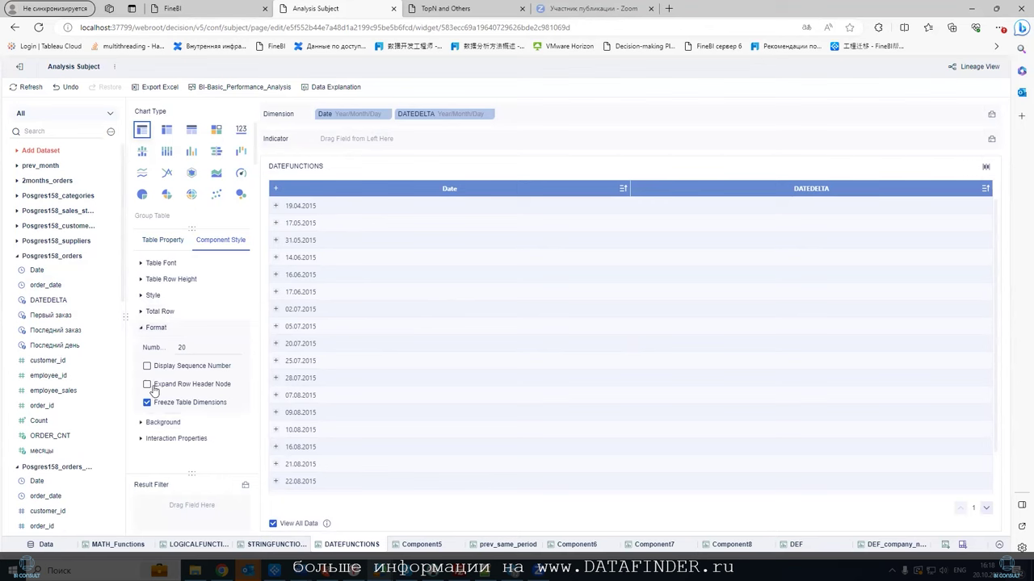
pyautogui.click(147, 384)
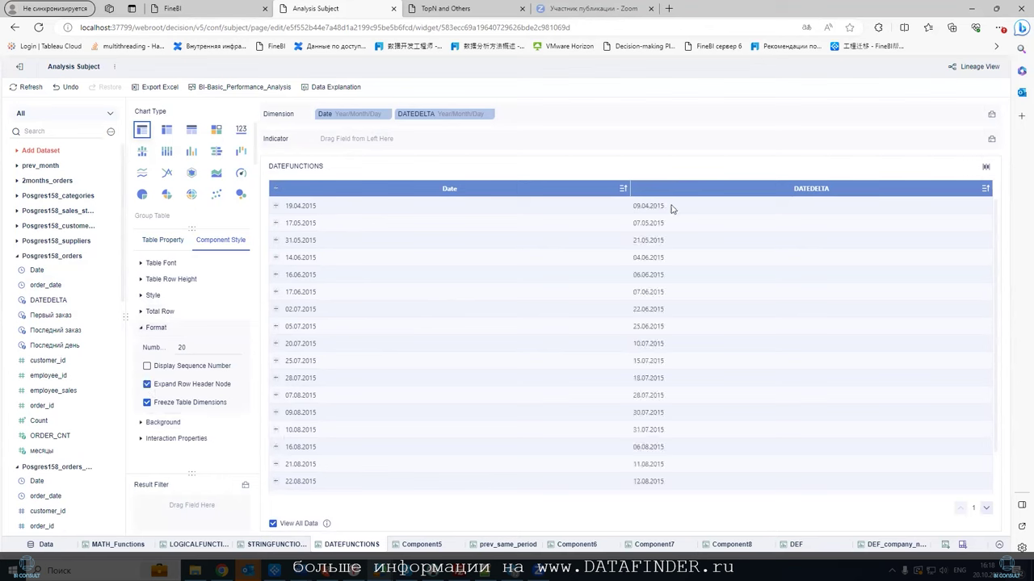
pyautogui.scroll(-2, 655, 261)
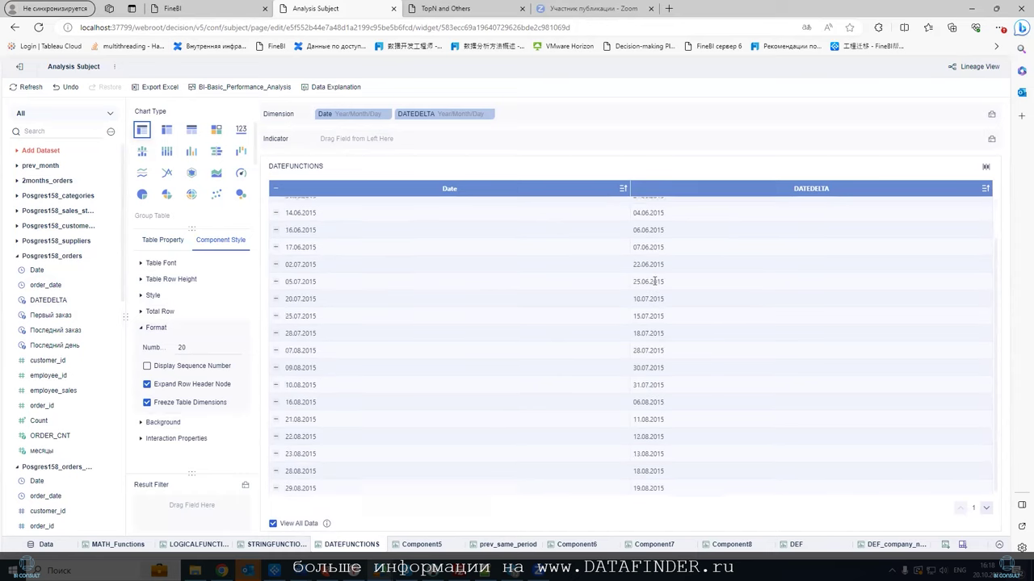
pyautogui.scroll(2, 646, 327)
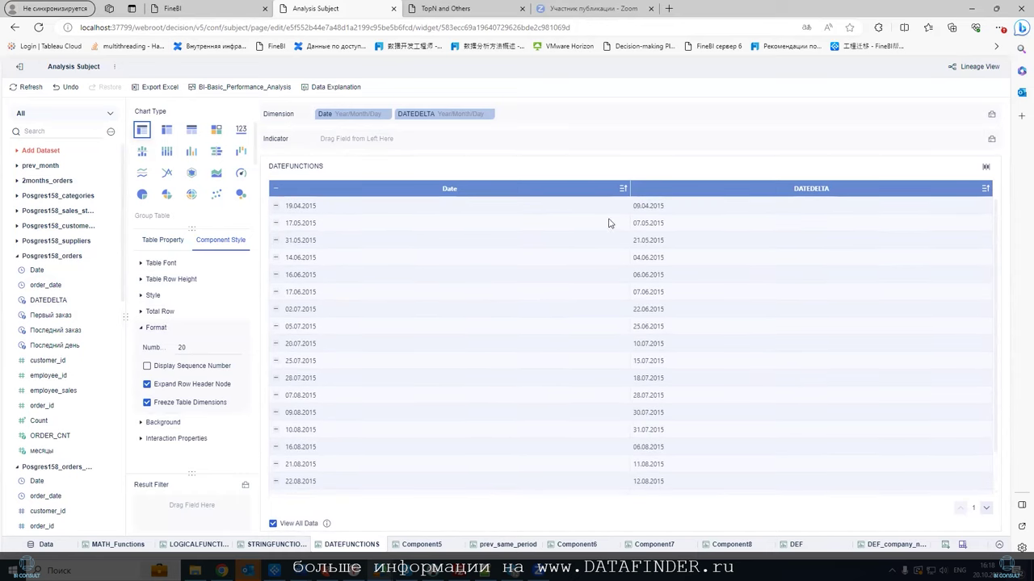
# Start a new calculation indicator and insert the MONTHDELTA date function into its formula.
pyautogui.click(110, 134)
pyautogui.click(123, 149)
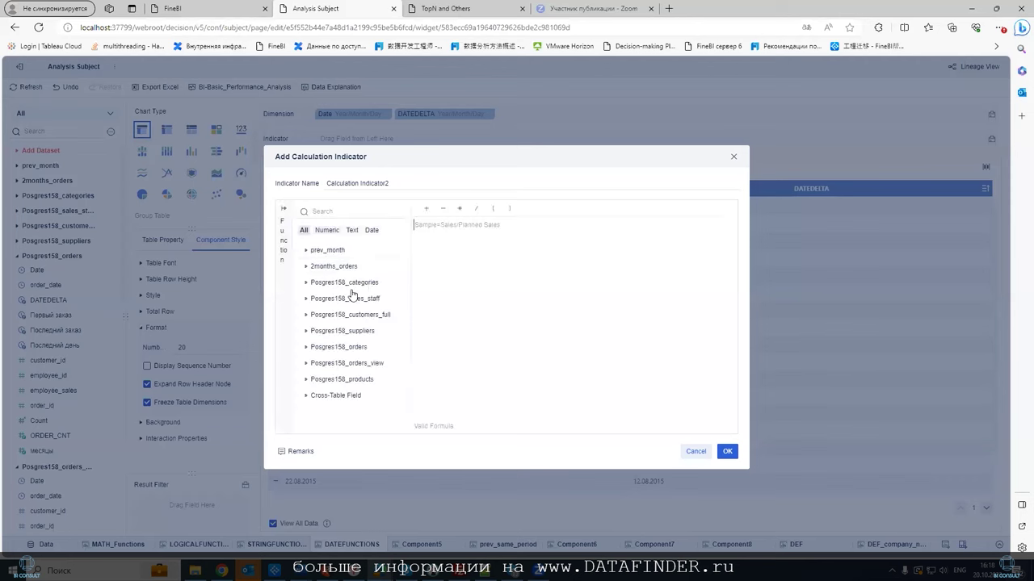
pyautogui.click(282, 232)
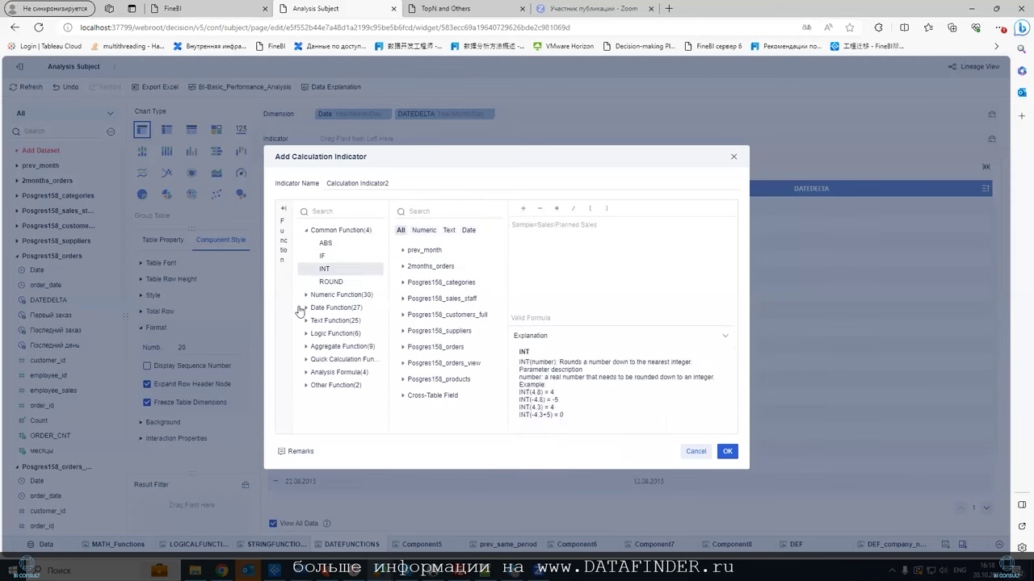
pyautogui.click(331, 308)
pyautogui.click(367, 350)
pyautogui.scroll(-1, 366, 354)
pyautogui.scroll(-2, 363, 357)
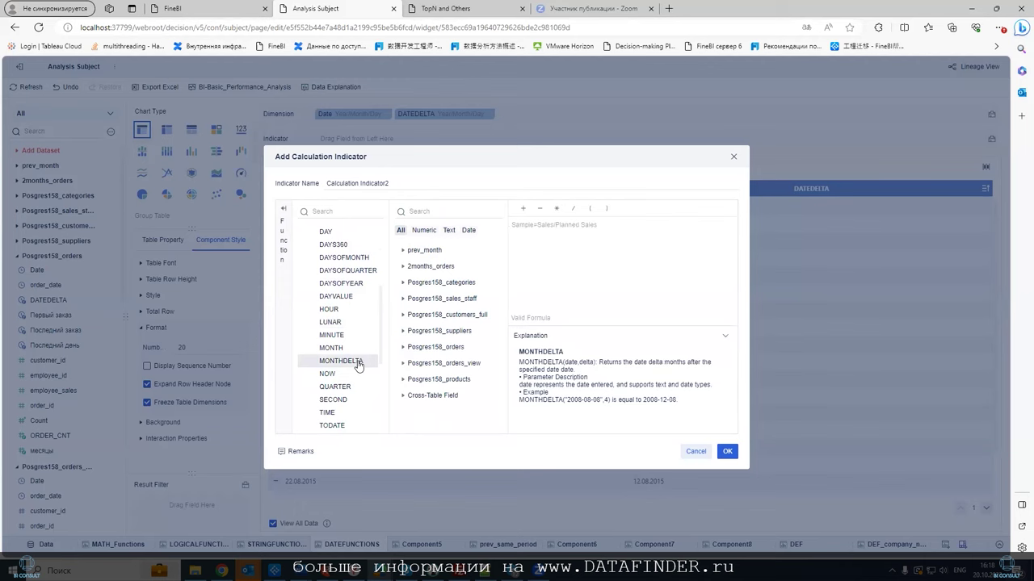
pyautogui.doubleClick(355, 361)
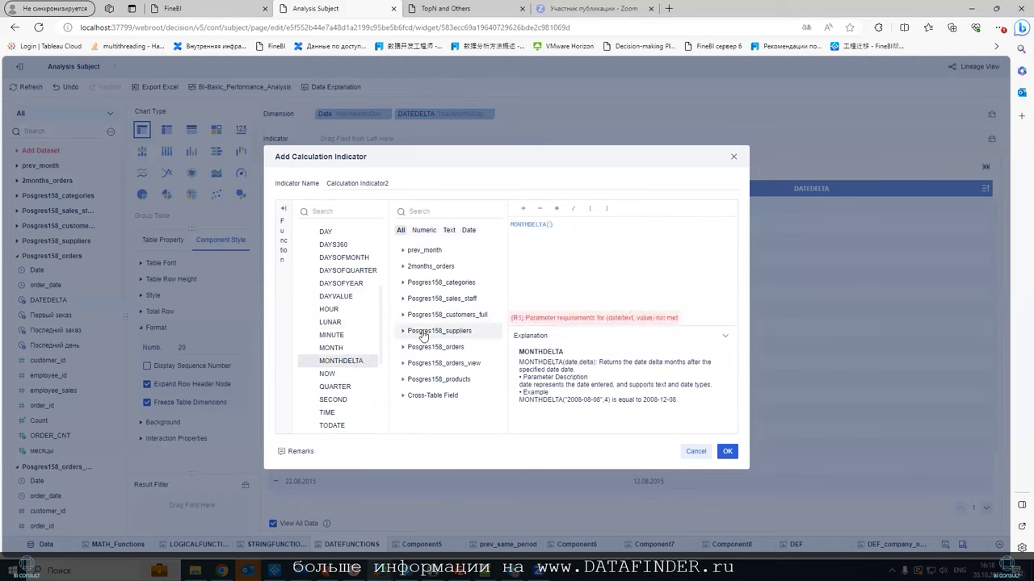
# Complete the formula as MONTHDELTA(Date,2), using the Date field of Posgres158_orders.
pyautogui.click(471, 352)
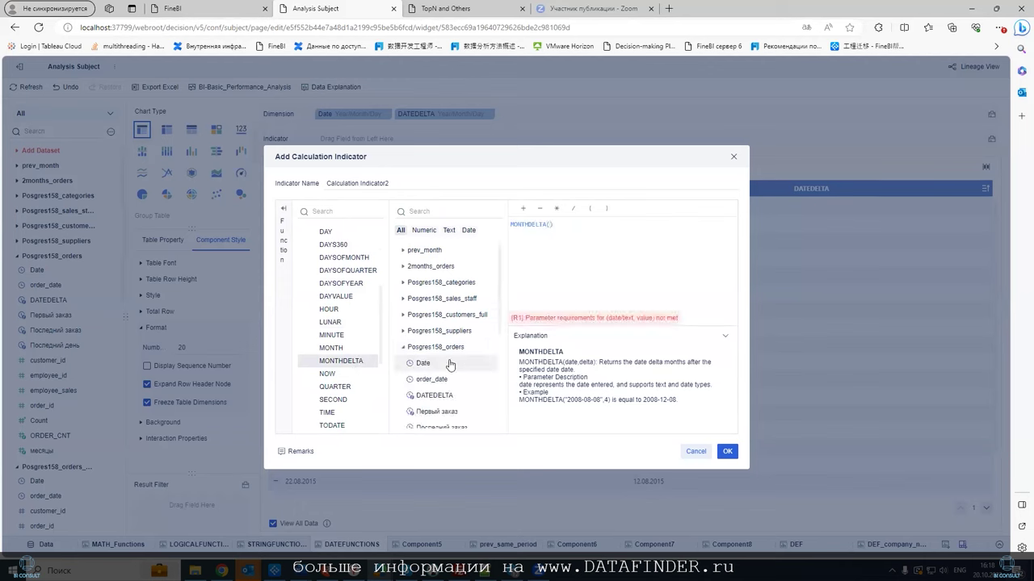
pyautogui.click(449, 363)
pyautogui.write(',-')
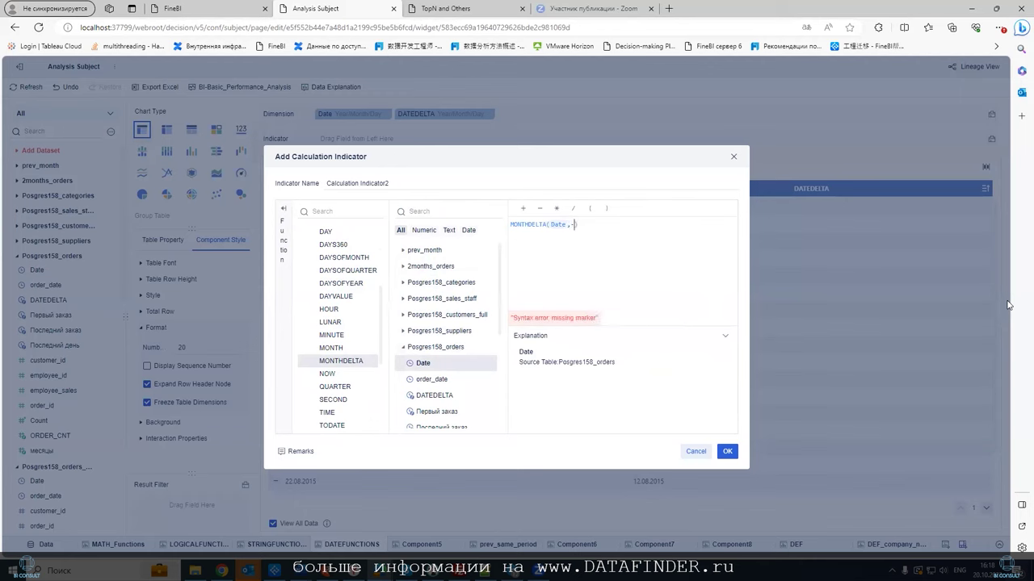
pyautogui.write('2')
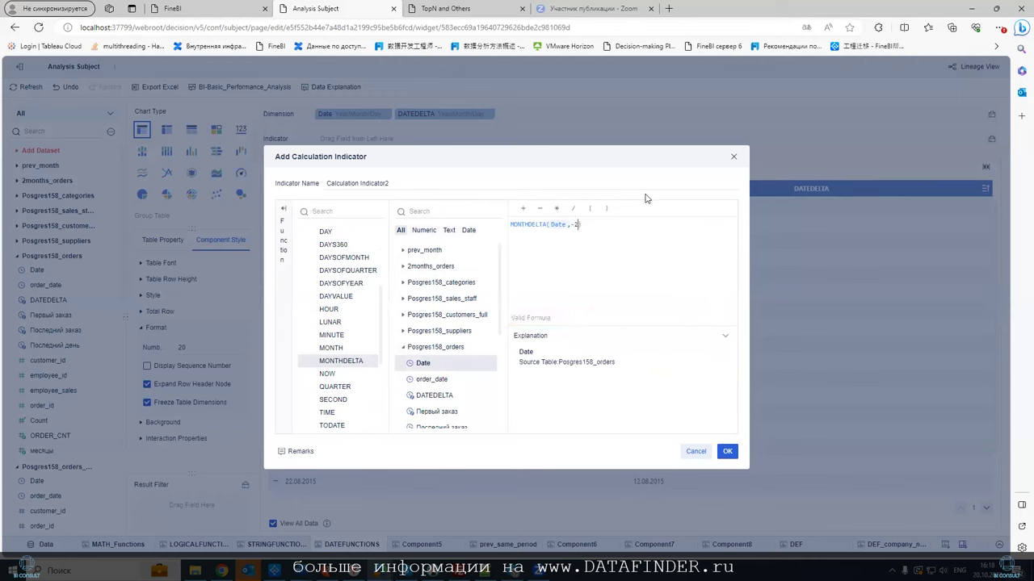
pyautogui.press('BackSpace')
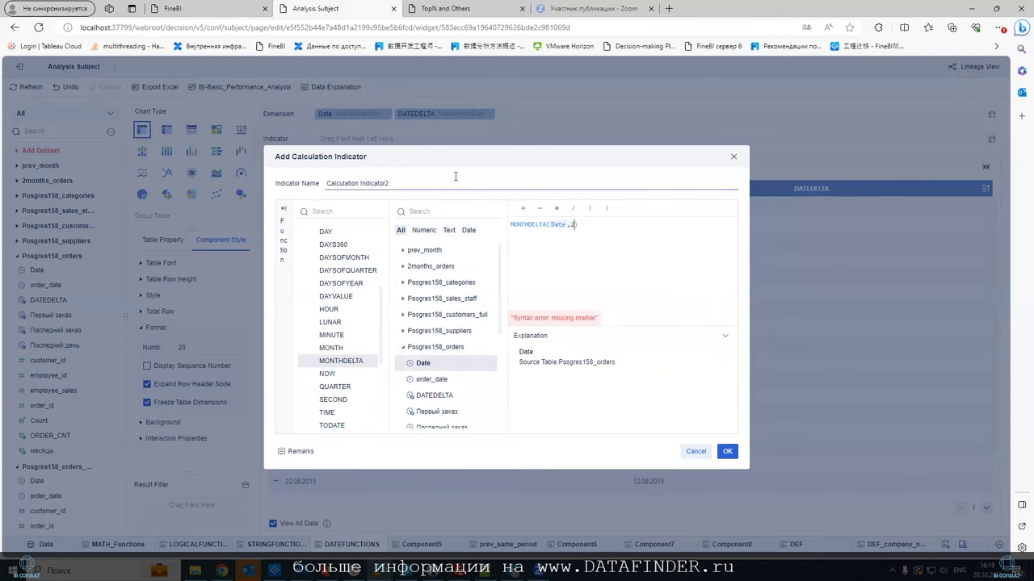
# Name the new calculation indicator MOTHDELTA and save it.
pyautogui.moveTo(397, 180); pyautogui.dragTo(330, 176)
pyautogui.write('M')
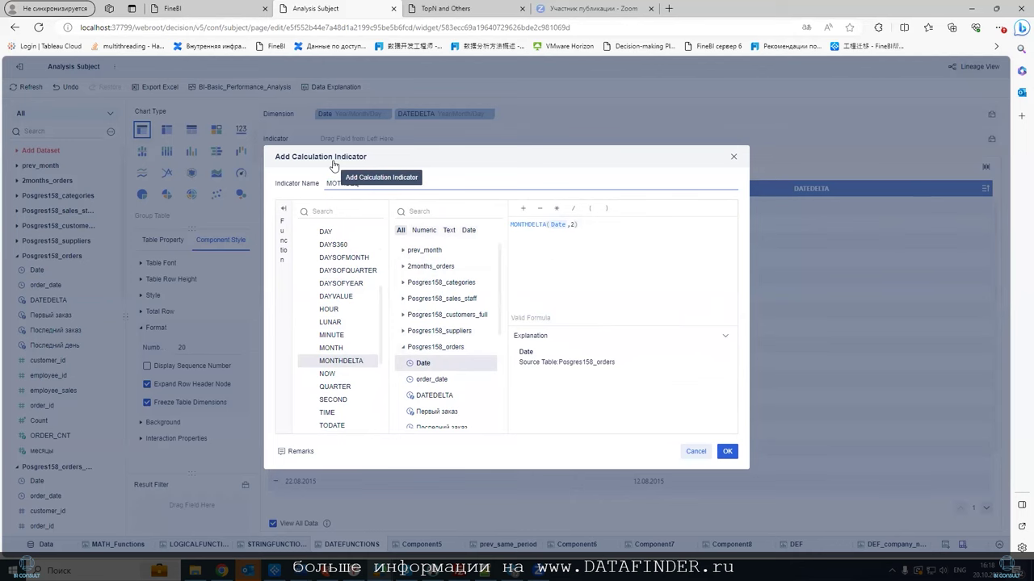
pyautogui.write('OTHDELTA')
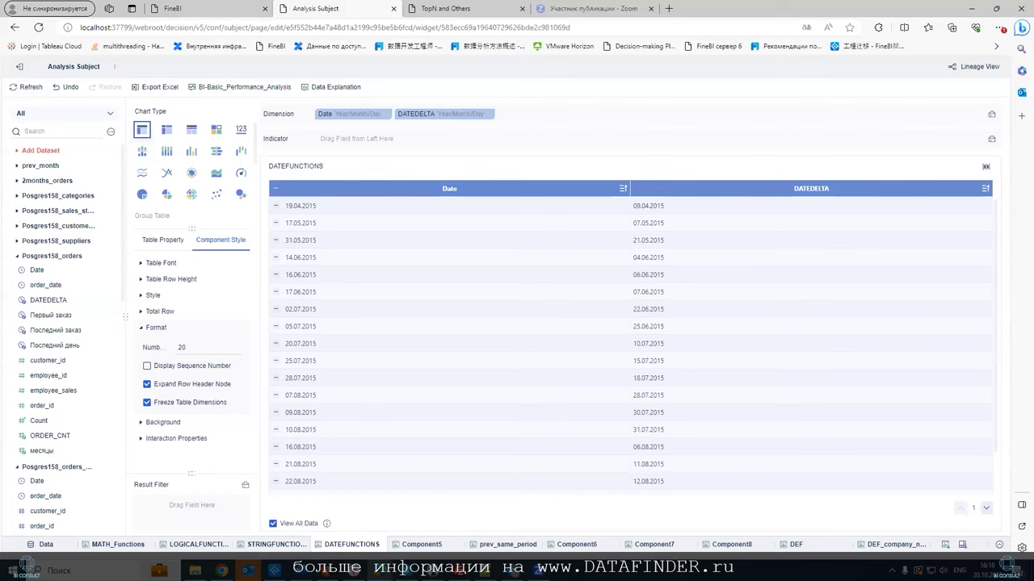
pyautogui.click(728, 453)
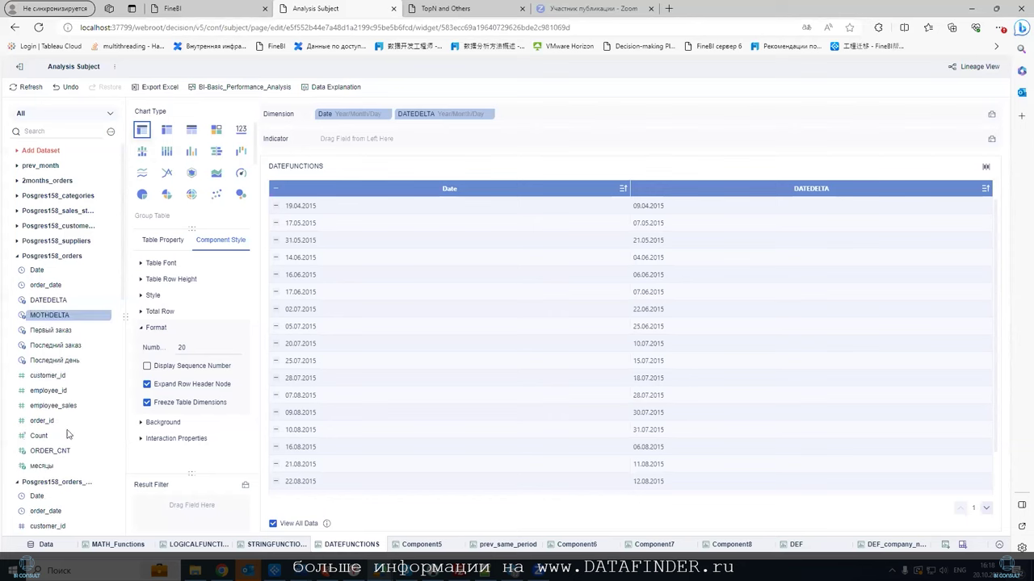
# Add MOTHDELTA from Posgres158_orders as the table's third dimension, after DATEDELTA, and look through its rows.
pyautogui.moveTo(71, 319); pyautogui.dragTo(544, 129)
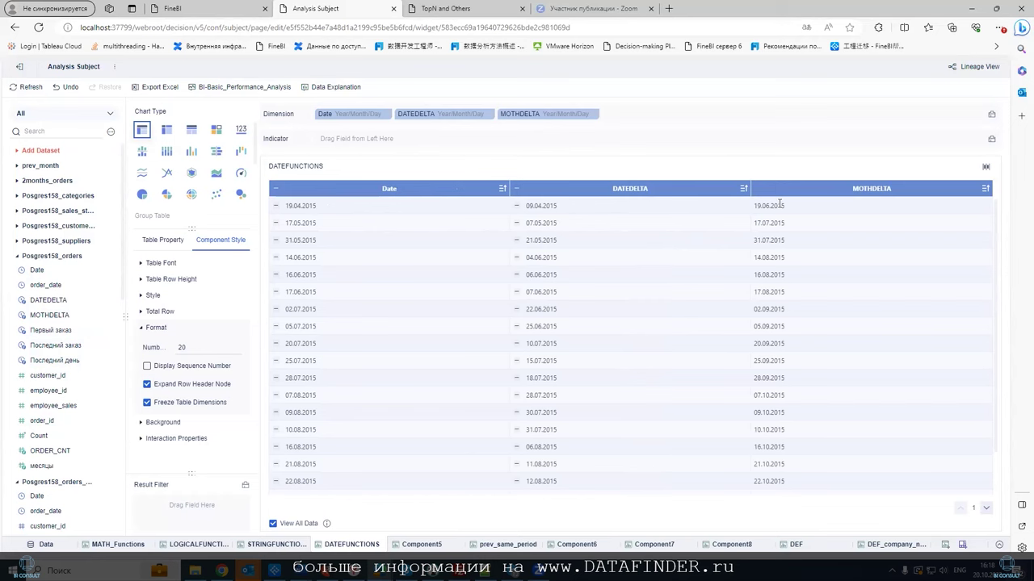
pyautogui.scroll(-2, 780, 257)
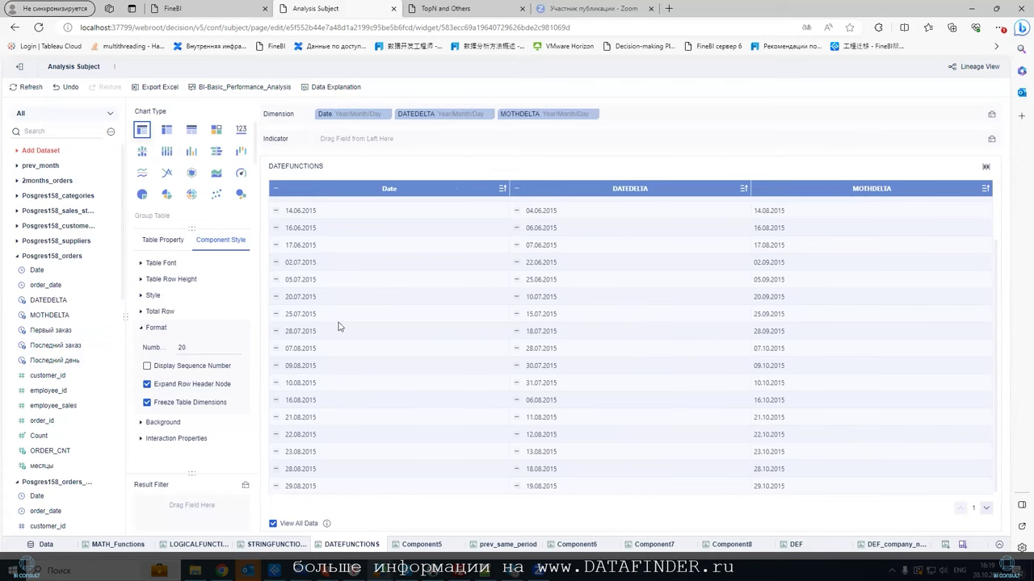
pyautogui.scroll(1, 338, 345)
pyautogui.scroll(-1, 338, 345)
# Change the MOTHDELTA indicator's formula to MONTHDELTA(Date,1) and save it.
pyautogui.click(106, 317)
pyautogui.click(106, 317)
pyautogui.click(129, 333)
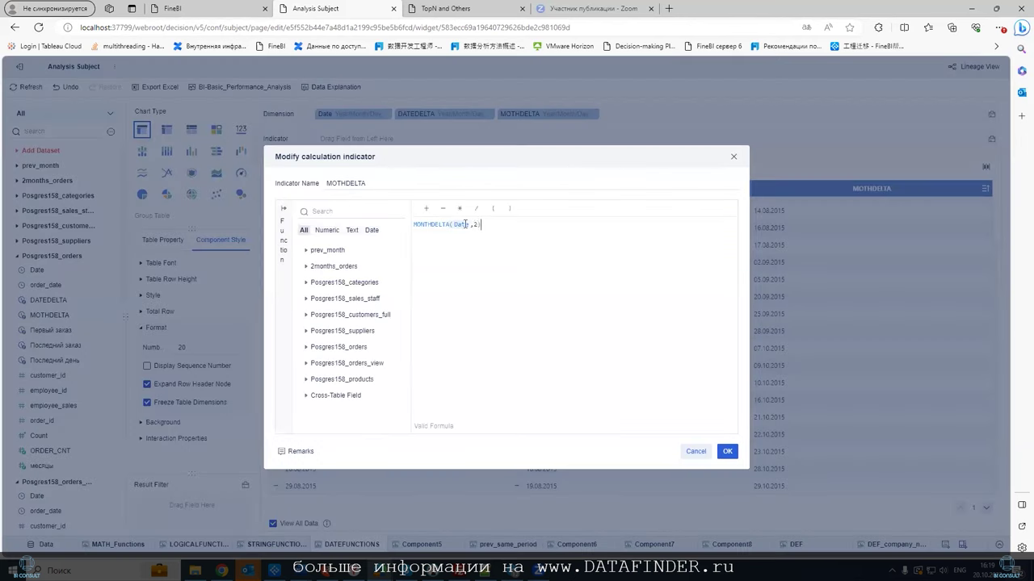
pyautogui.write('2')
pyautogui.click(726, 452)
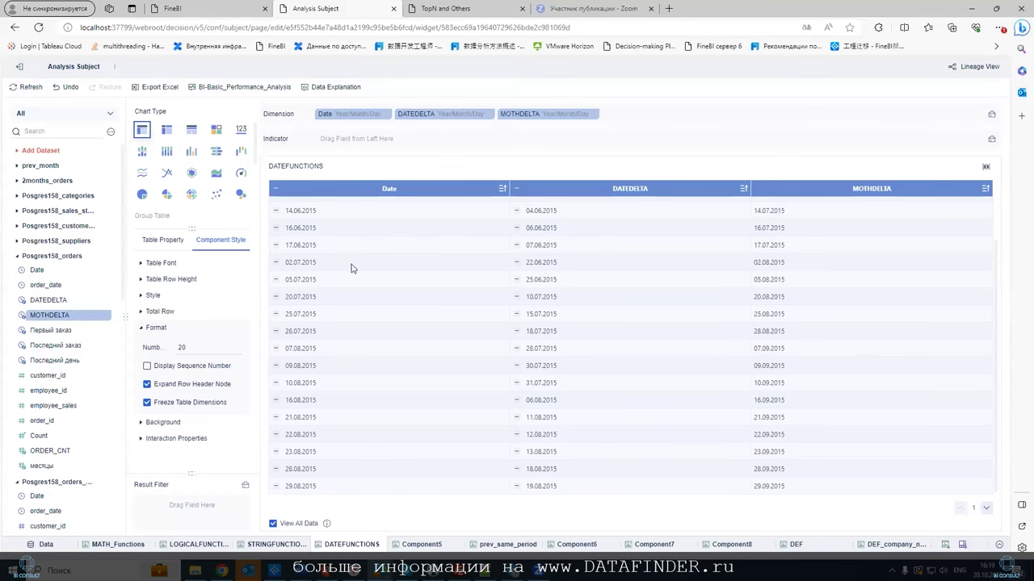
# Compare the Date and MOTHDELTA columns on the table's first two pages, especially the 31.08.2015 row for month-end handling.
pyautogui.scroll(1, 346, 317)
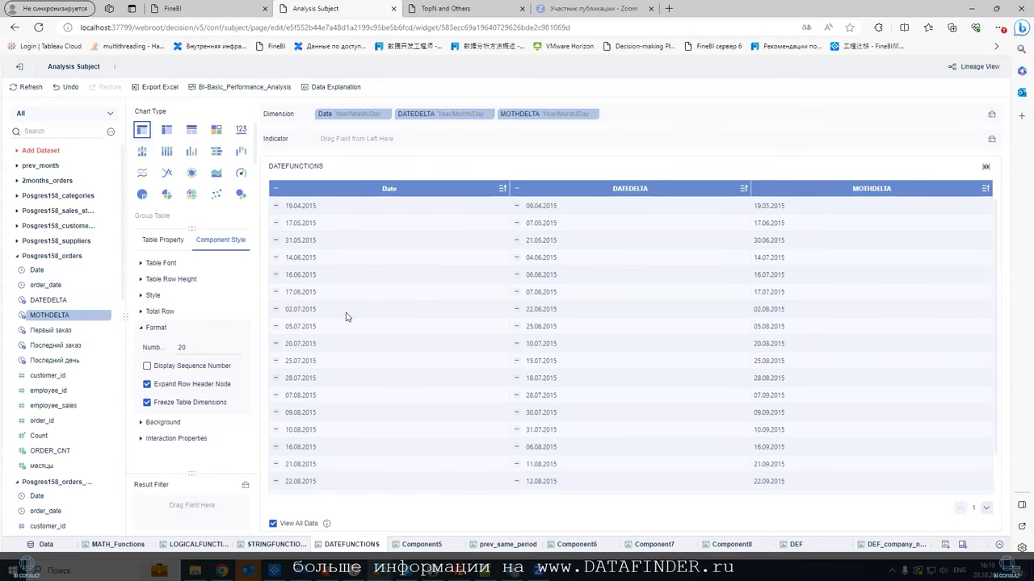
pyautogui.scroll(-1, 345, 316)
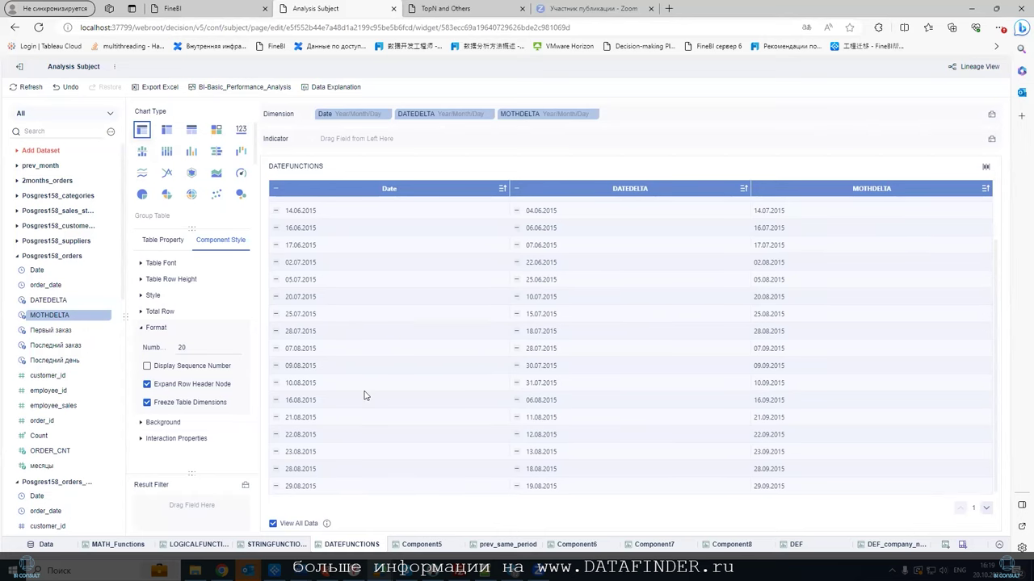
pyautogui.scroll(1, 364, 396)
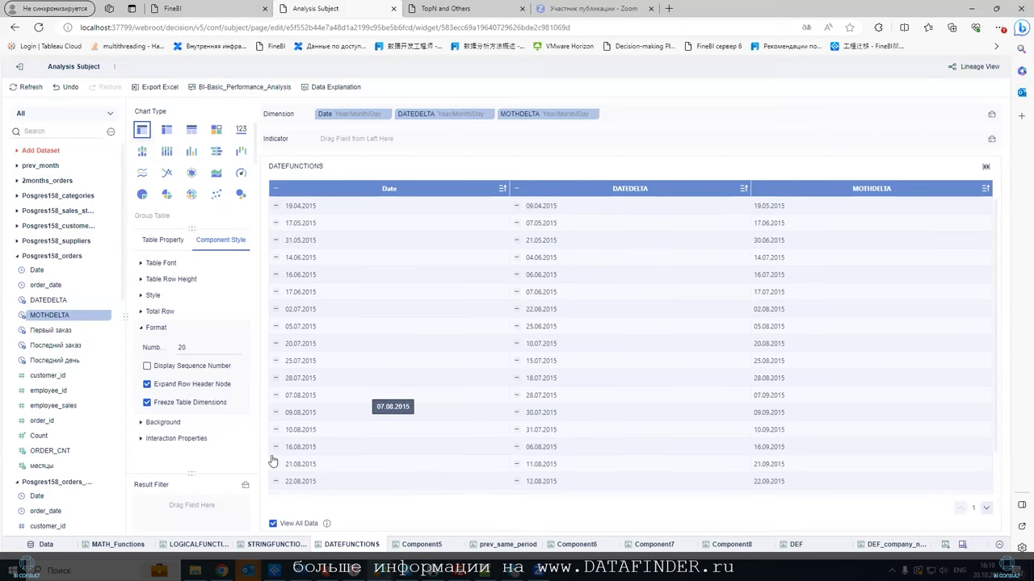
pyautogui.click(987, 512)
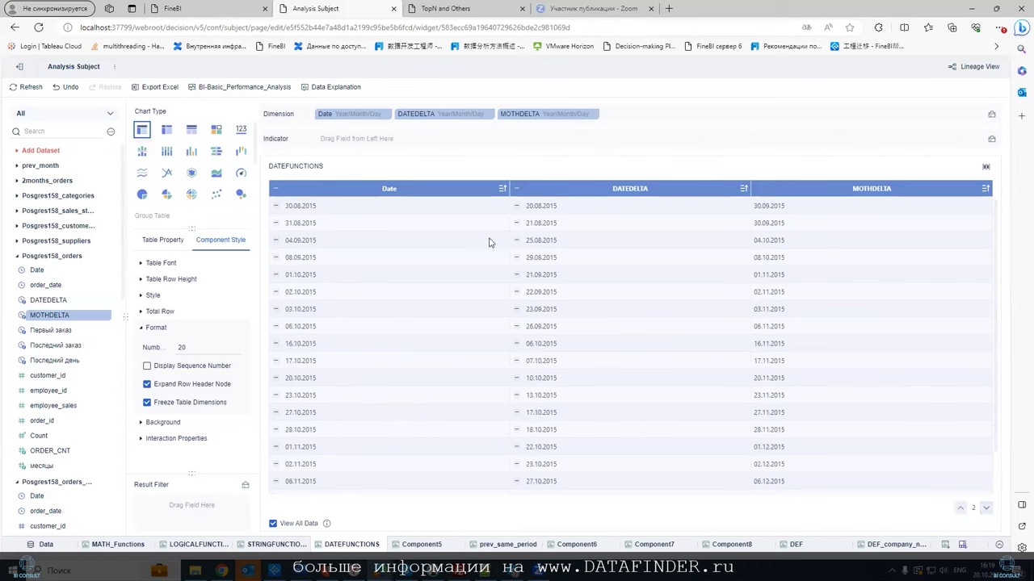
pyautogui.doubleClick(316, 225)
pyautogui.moveTo(796, 230); pyautogui.dragTo(732, 229)
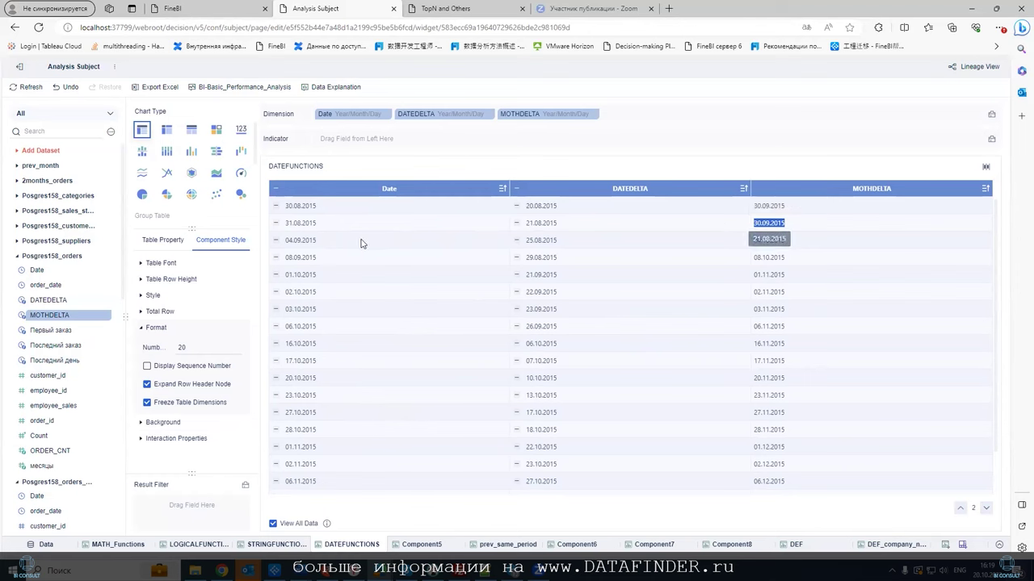
pyautogui.moveTo(322, 227); pyautogui.dragTo(270, 232)
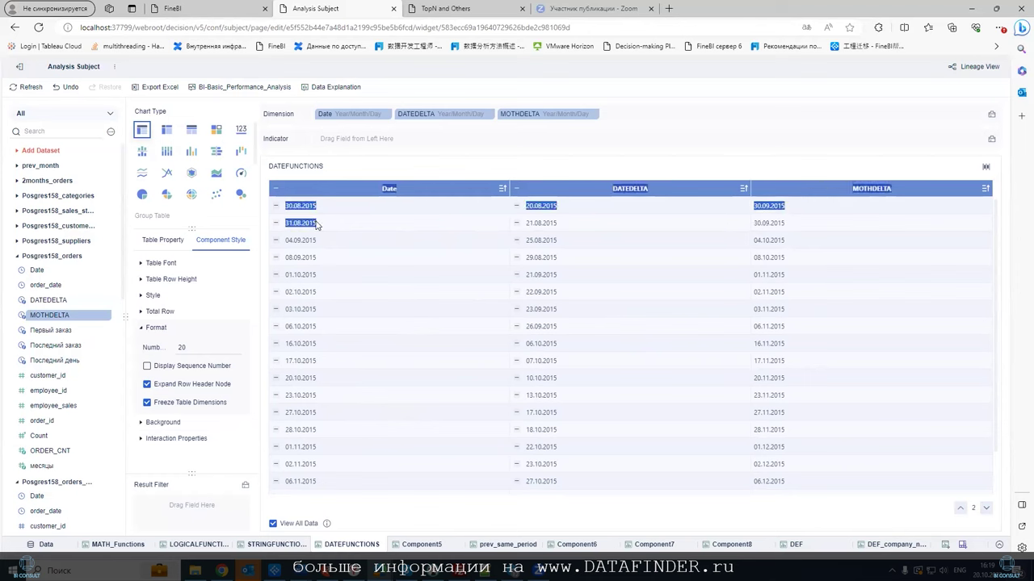
pyautogui.click(352, 229)
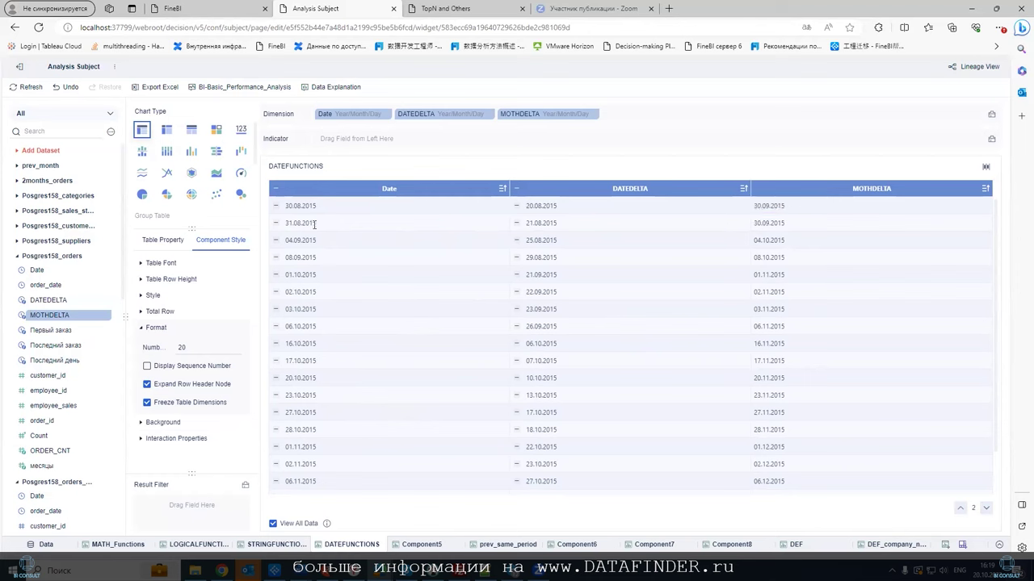
pyautogui.doubleClick(314, 224)
pyautogui.click(819, 226)
pyautogui.moveTo(780, 223); pyautogui.dragTo(754, 227)
pyautogui.click(790, 226)
# Duplicate the MOTHDELTA indicator and replace the copy's whole formula with the YEARDELTA function.
pyautogui.click(106, 316)
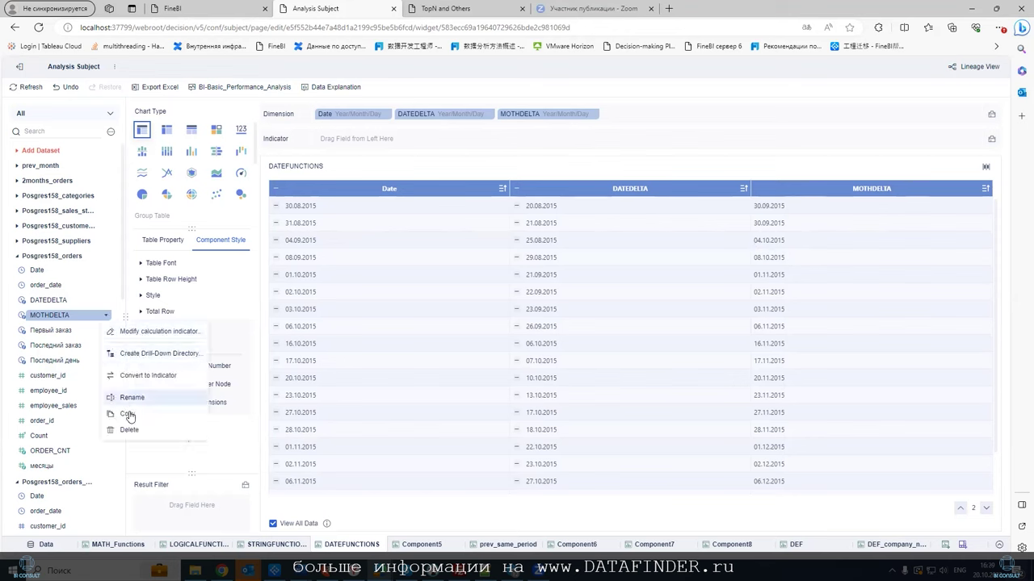
pyautogui.click(127, 414)
pyautogui.click(105, 330)
pyautogui.click(166, 348)
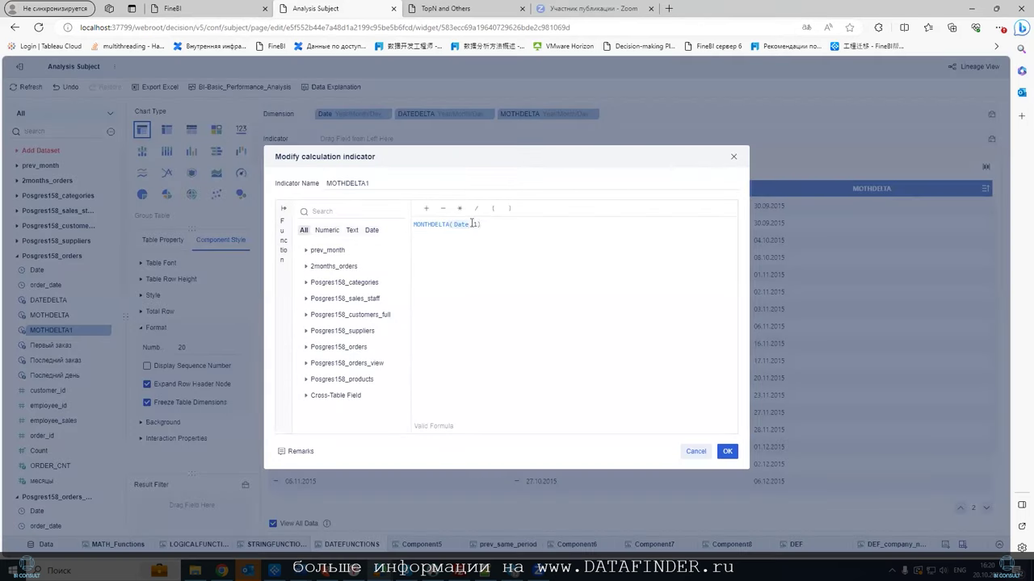
pyautogui.moveTo(411, 225); pyautogui.dragTo(397, 231)
pyautogui.write('YEAR')
pyautogui.press('Down')
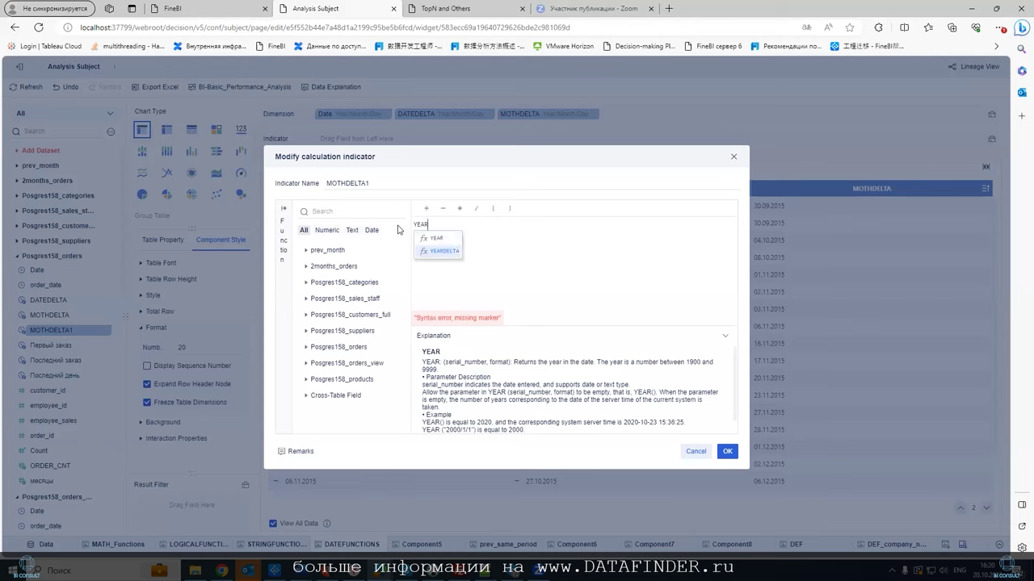
pyautogui.press('Return')
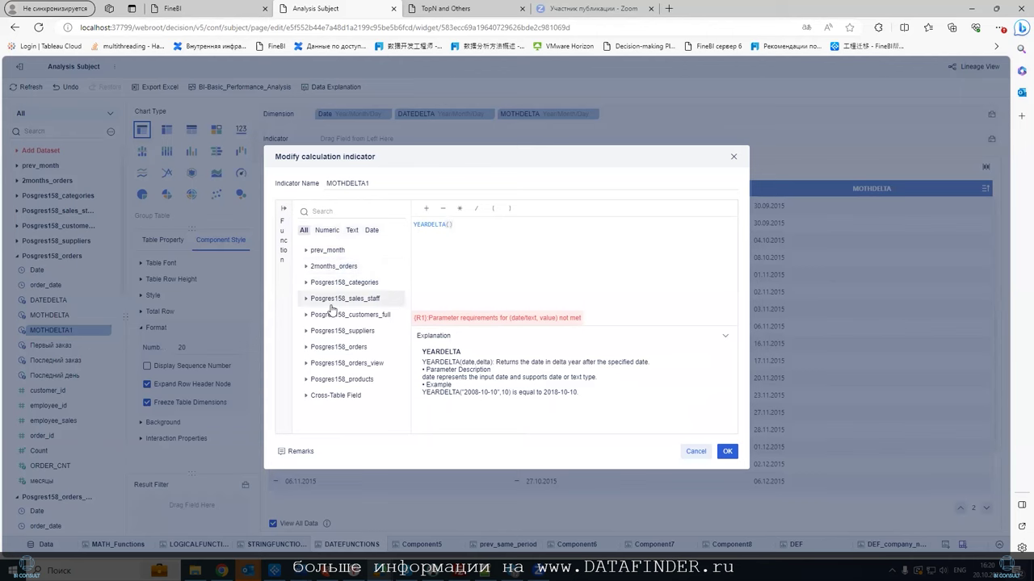
# Complete the formula as YEARDELTA(Date,2), using the Date field of Posgres158_orders.
pyautogui.click(333, 347)
pyautogui.scroll(-1, 329, 336)
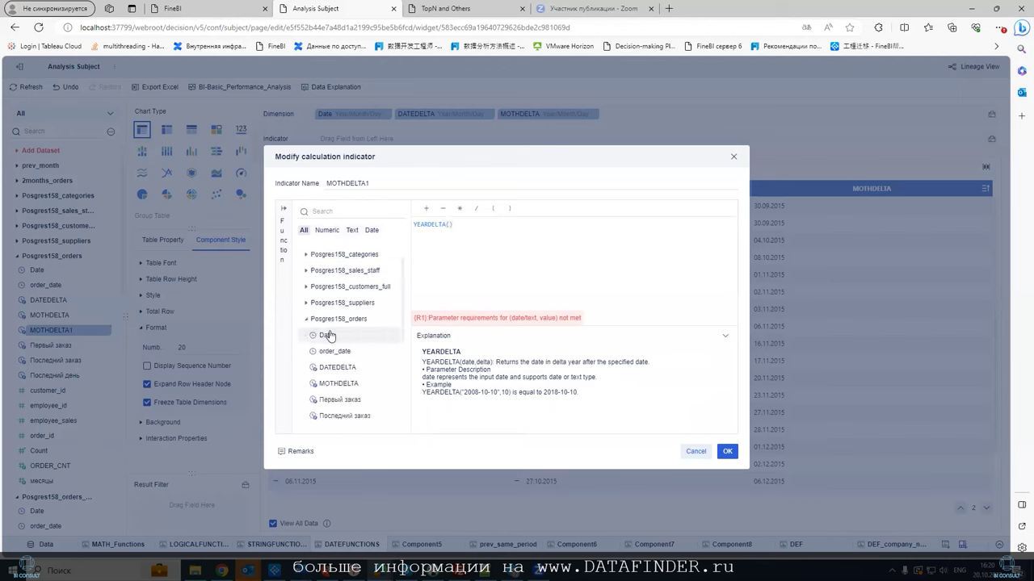
pyautogui.click(323, 334)
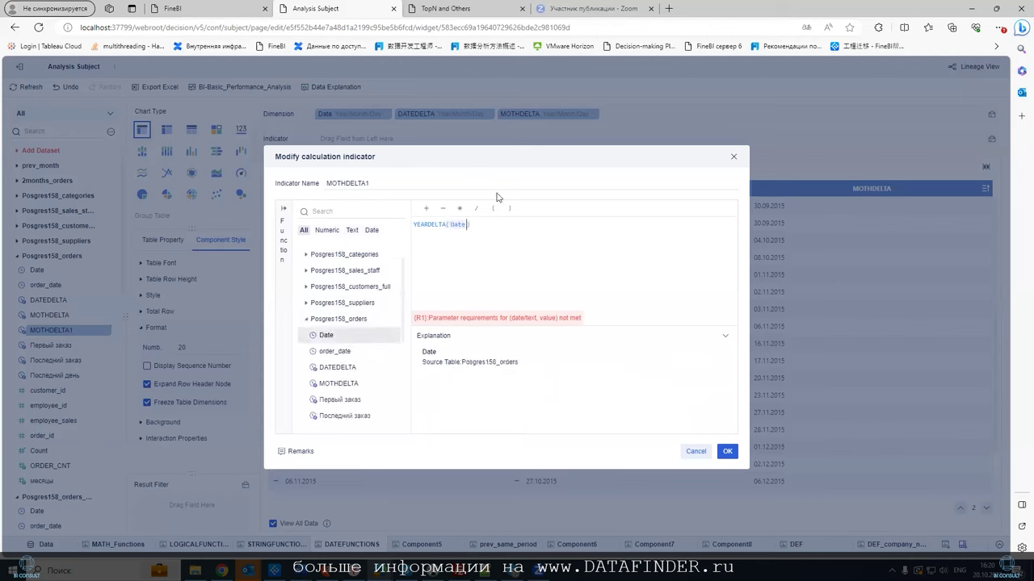
pyautogui.click(432, 224)
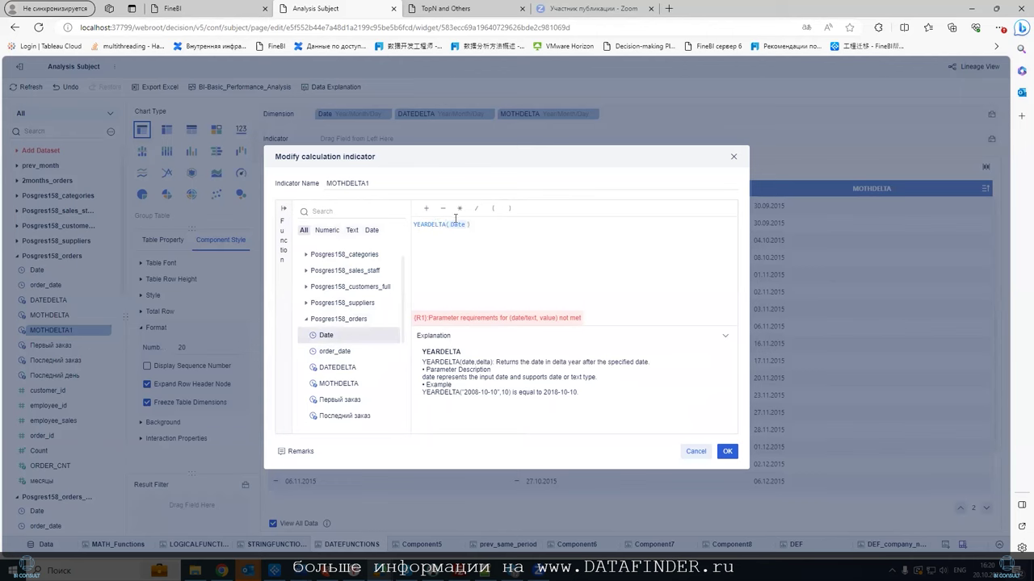
pyautogui.click(466, 224)
pyautogui.write(',')
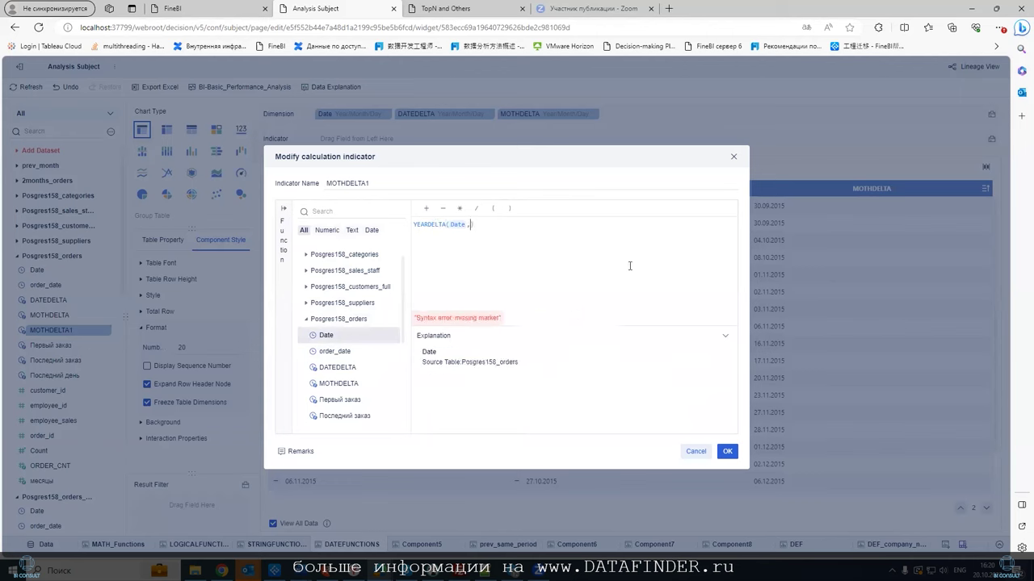
pyautogui.click(435, 226)
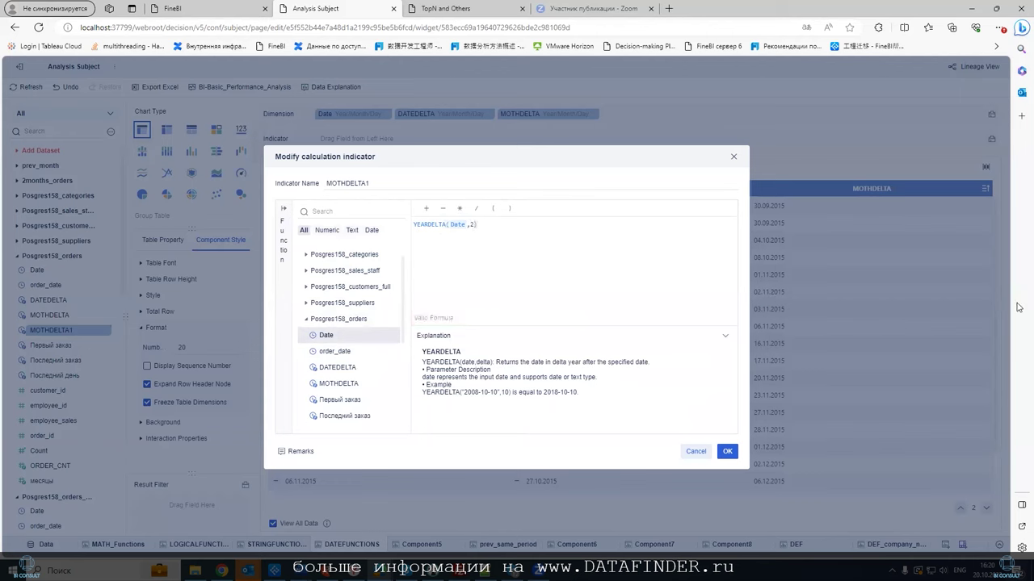
# Save the copied indicator under the name YDELTA and add it as the table's fourth dimension, after MOTHDELTA.
pyautogui.moveTo(370, 184); pyautogui.dragTo(319, 188)
pyautogui.press('BackSpace')
pyautogui.click(725, 452)
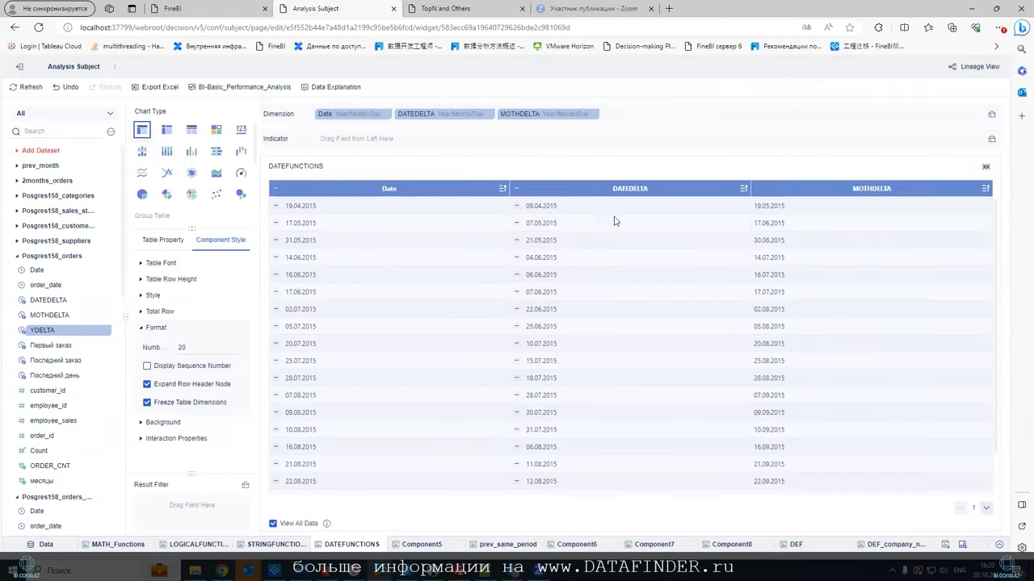
pyautogui.moveTo(65, 334); pyautogui.dragTo(644, 117)
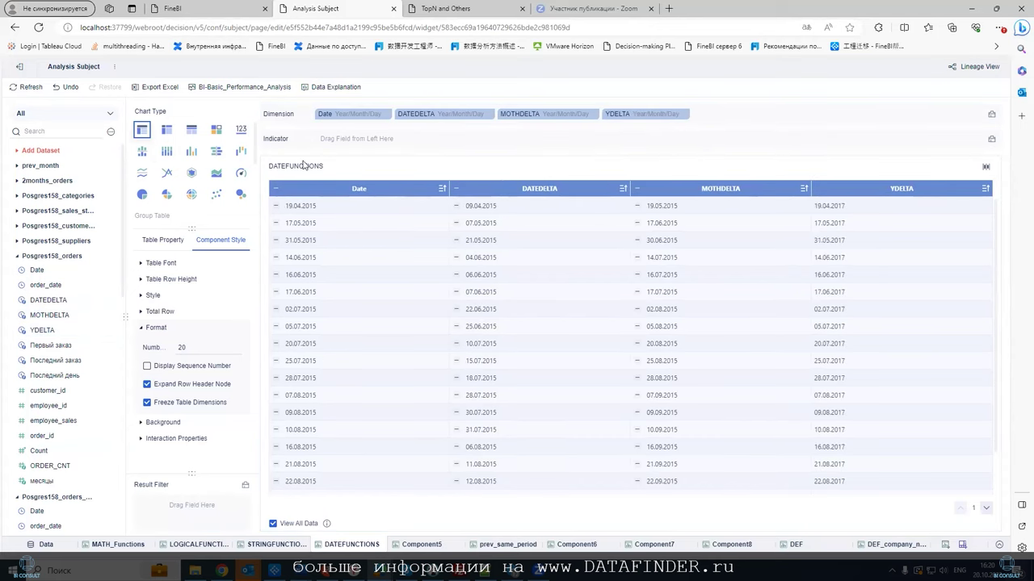
# Compare the YDELTA dates with the original Date values on the table's first two pages, including the 31.08.2015 row.
pyautogui.doubleClick(844, 208)
pyautogui.doubleClick(313, 208)
pyautogui.doubleClick(844, 207)
pyautogui.click(986, 508)
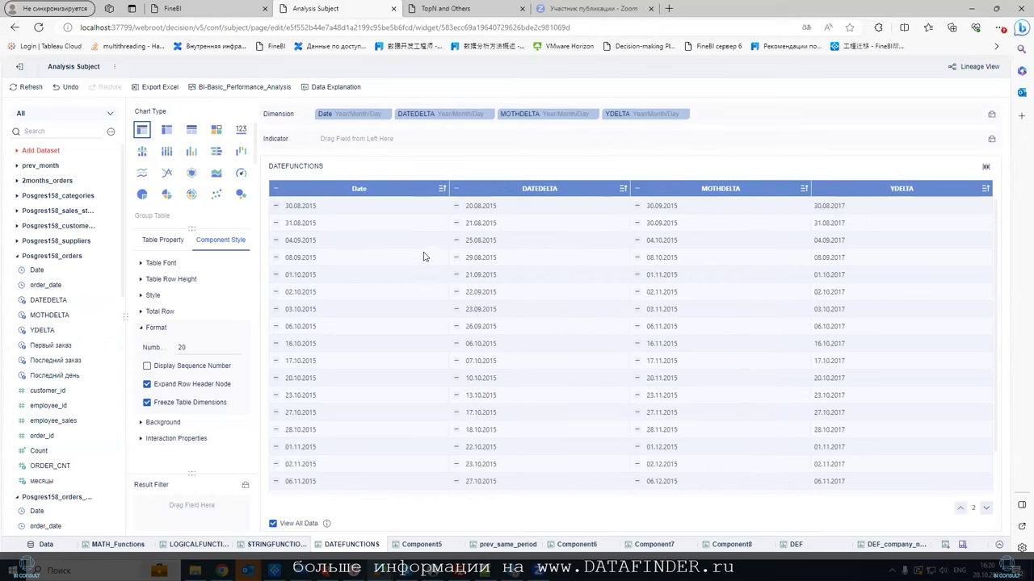
pyautogui.doubleClick(839, 223)
pyautogui.click(858, 226)
pyautogui.doubleClick(840, 224)
pyautogui.scroll(-1, 843, 296)
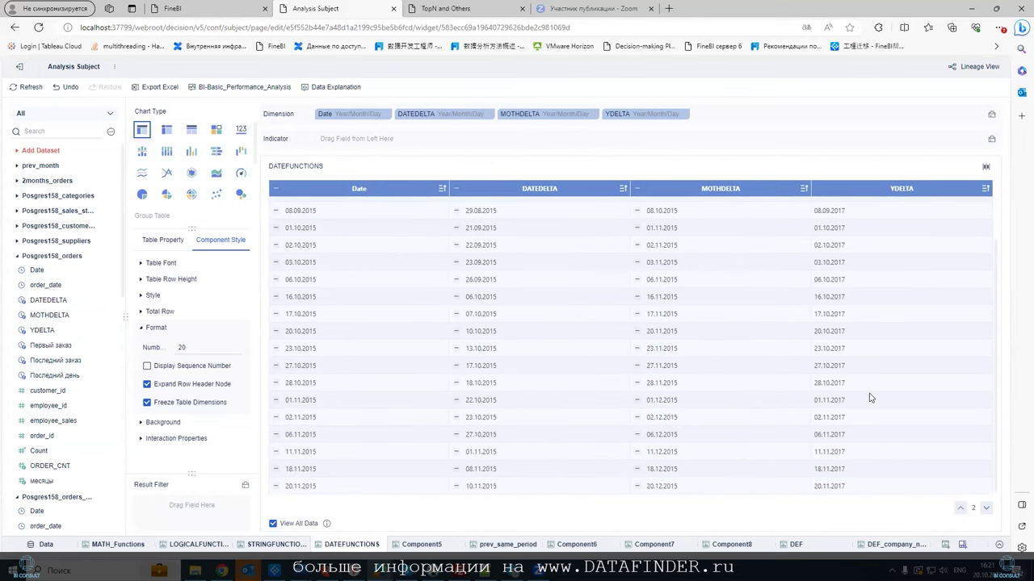
# Add the Date field of Posgres158_orders to the DATEFUNCTIONS component's result filter.
pyautogui.click(986, 509)
pyautogui.click(986, 509)
pyautogui.click(987, 509)
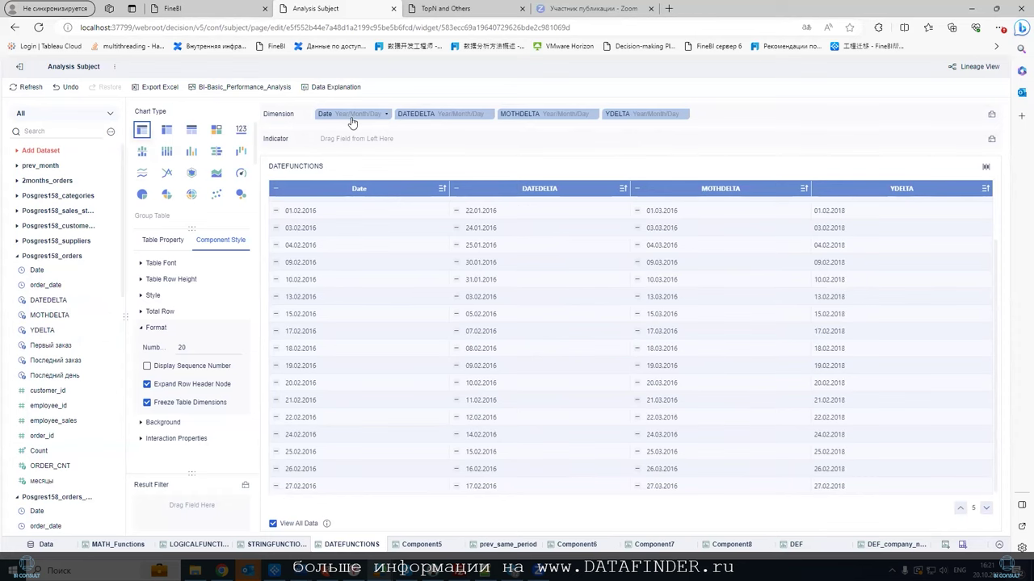
pyautogui.moveTo(37, 271); pyautogui.dragTo(231, 519)
pyautogui.click(240, 506)
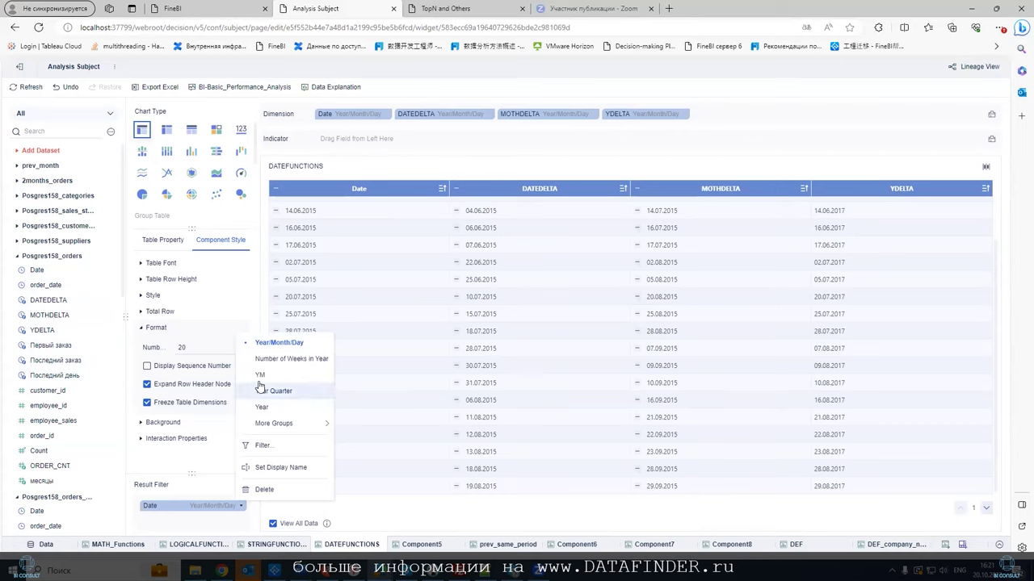
pyautogui.click(263, 445)
pyautogui.click(286, 208)
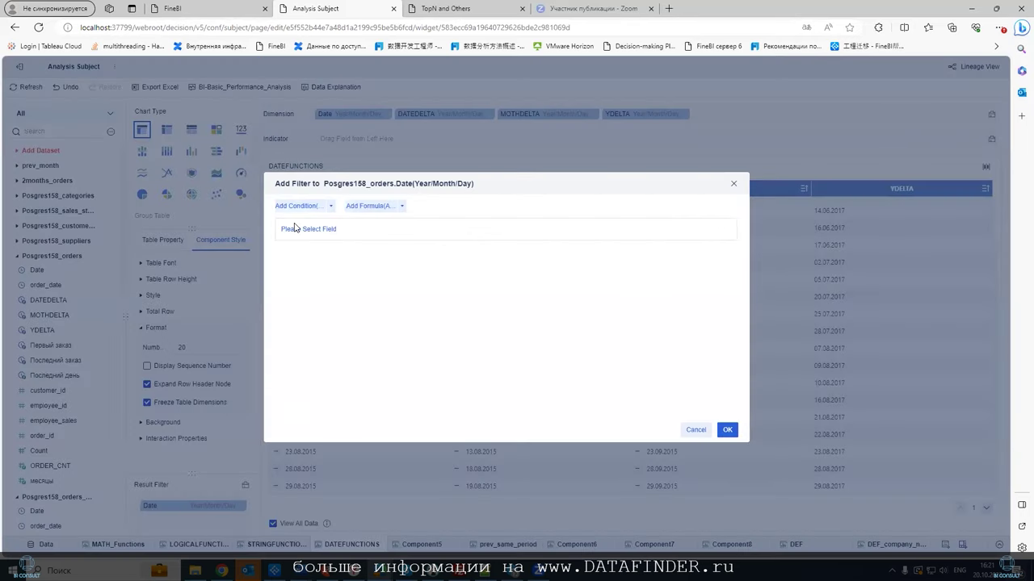
pyautogui.click(297, 230)
pyautogui.click(336, 271)
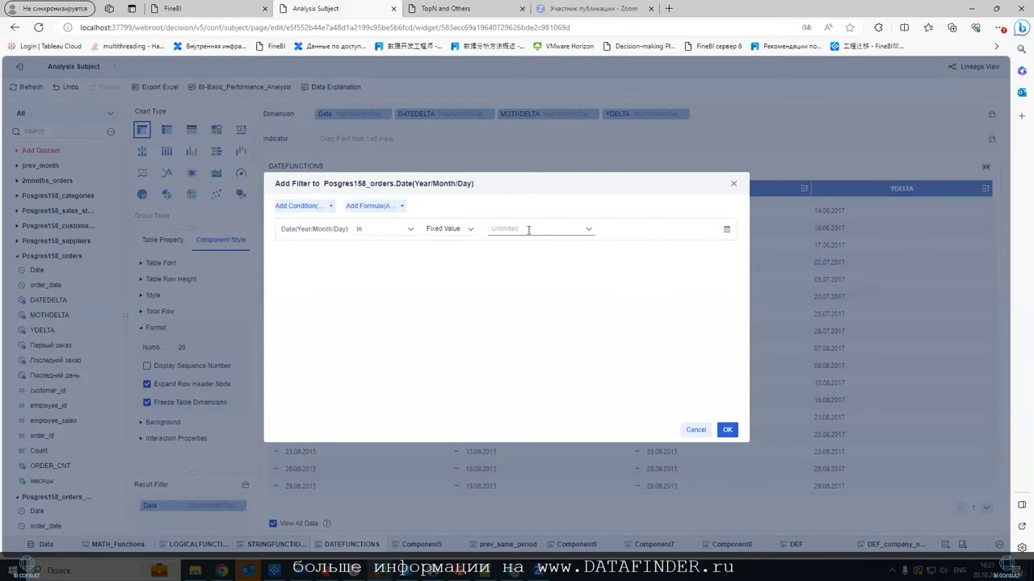
pyautogui.click(569, 229)
pyautogui.write('3')
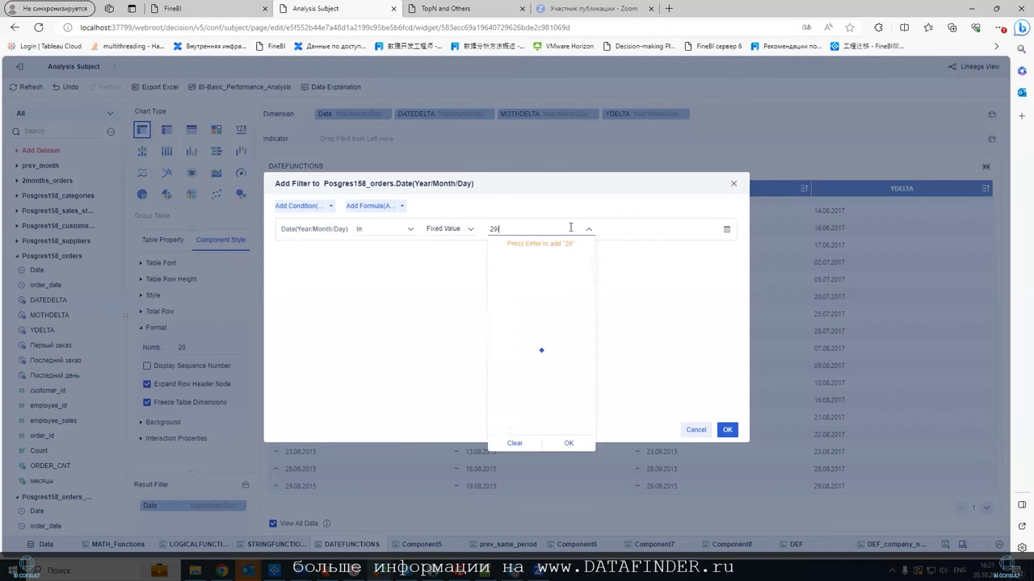
pyautogui.write('.')
pyautogui.press('BackSpace')
pyautogui.press('BackSpace')
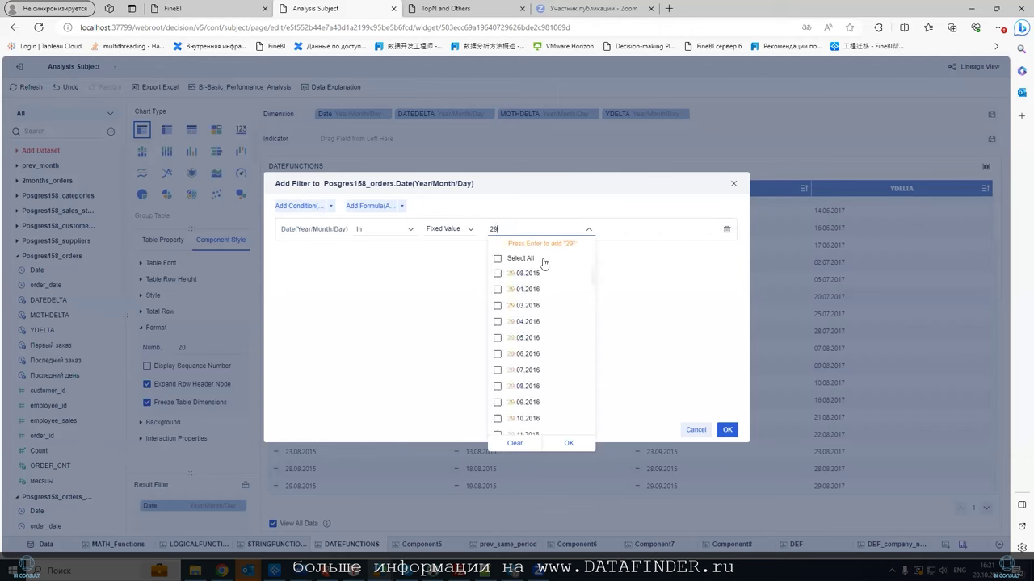
pyautogui.scroll(-1, 546, 335)
pyautogui.scroll(-3, 545, 335)
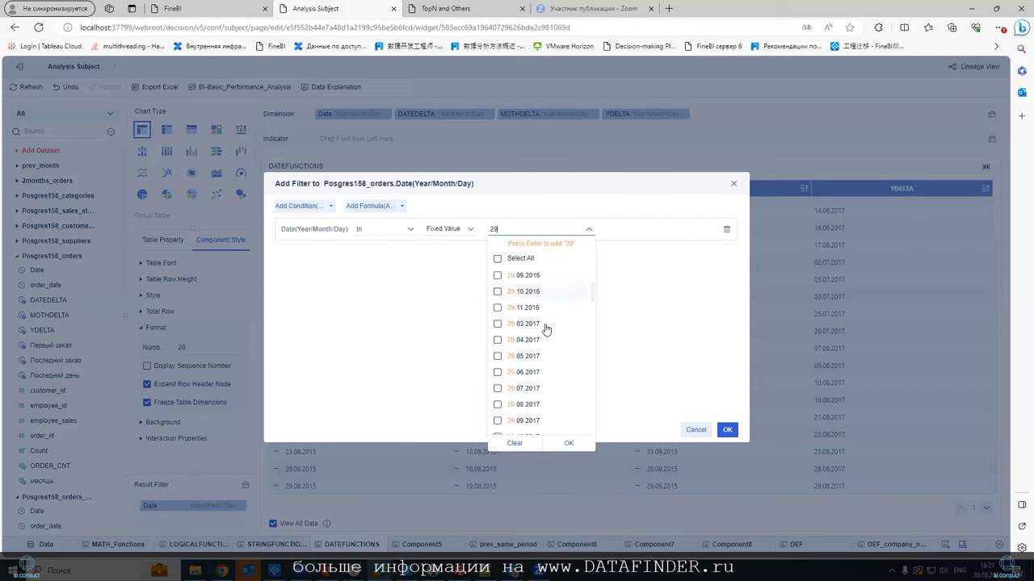
pyautogui.scroll(-5, 546, 330)
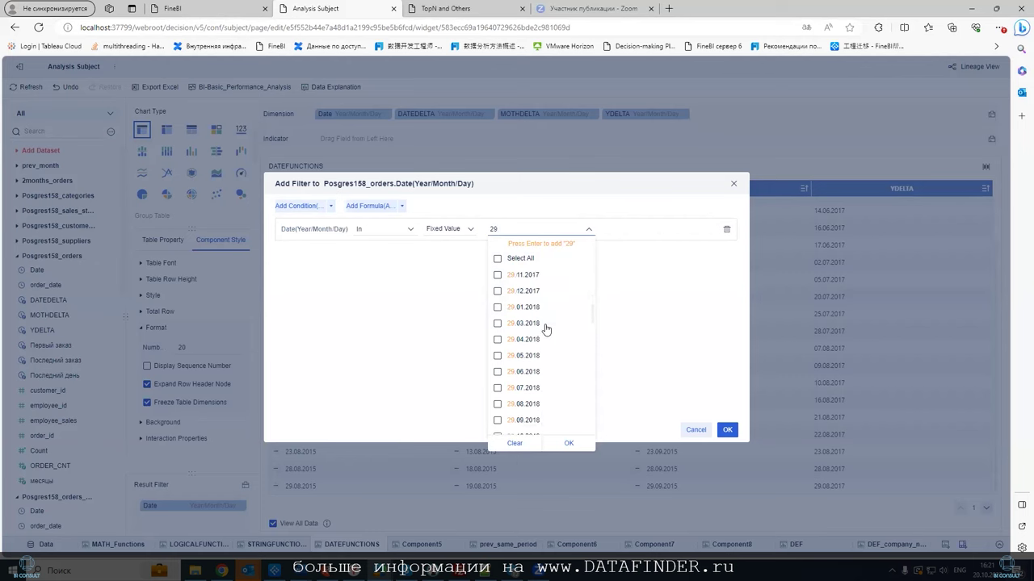
pyautogui.scroll(-1, 546, 329)
pyautogui.scroll(-4, 546, 330)
pyautogui.scroll(-3, 546, 329)
pyautogui.scroll(-4, 546, 330)
pyautogui.scroll(-5, 546, 330)
pyautogui.scroll(-4, 546, 329)
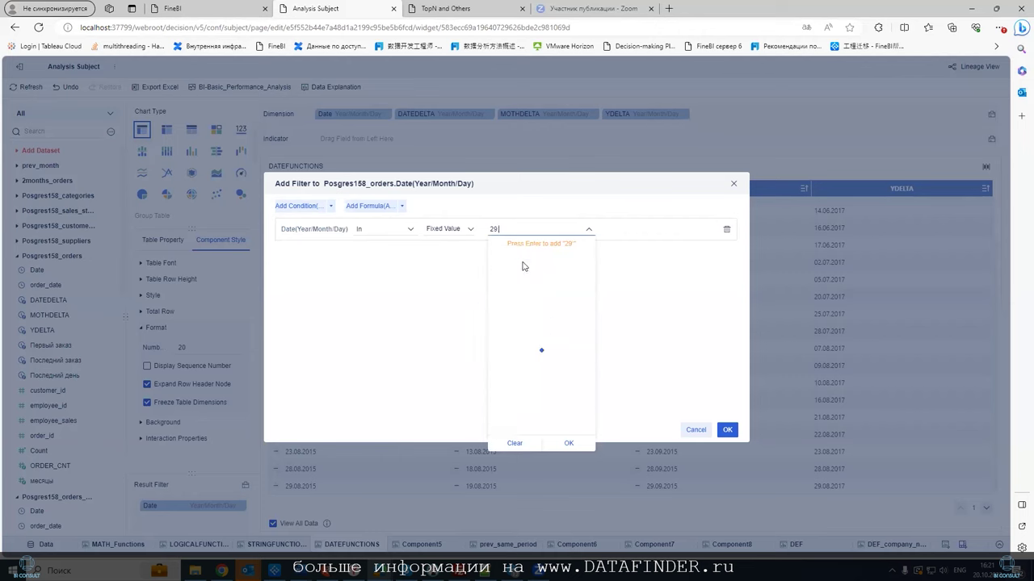
pyautogui.click(515, 443)
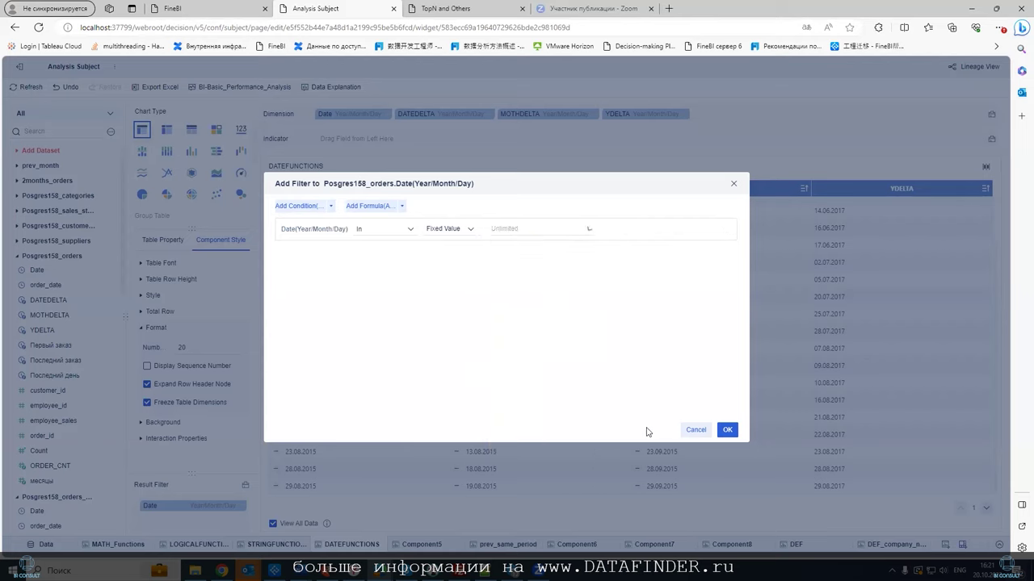
pyautogui.click(685, 432)
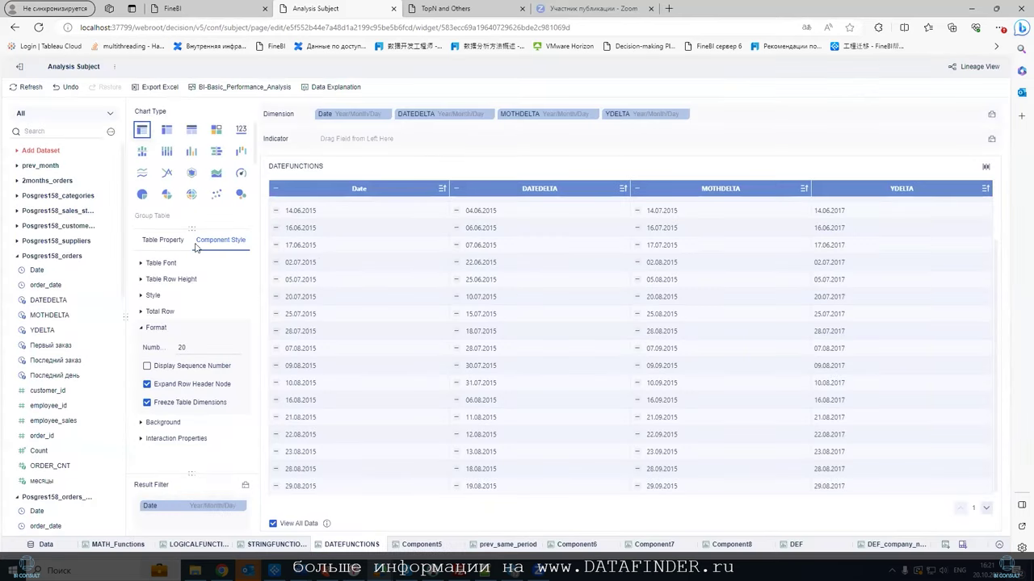
# Start a new calculation indicator and insert the DATEDIF date function into its formula.
pyautogui.click(111, 131)
pyautogui.click(124, 151)
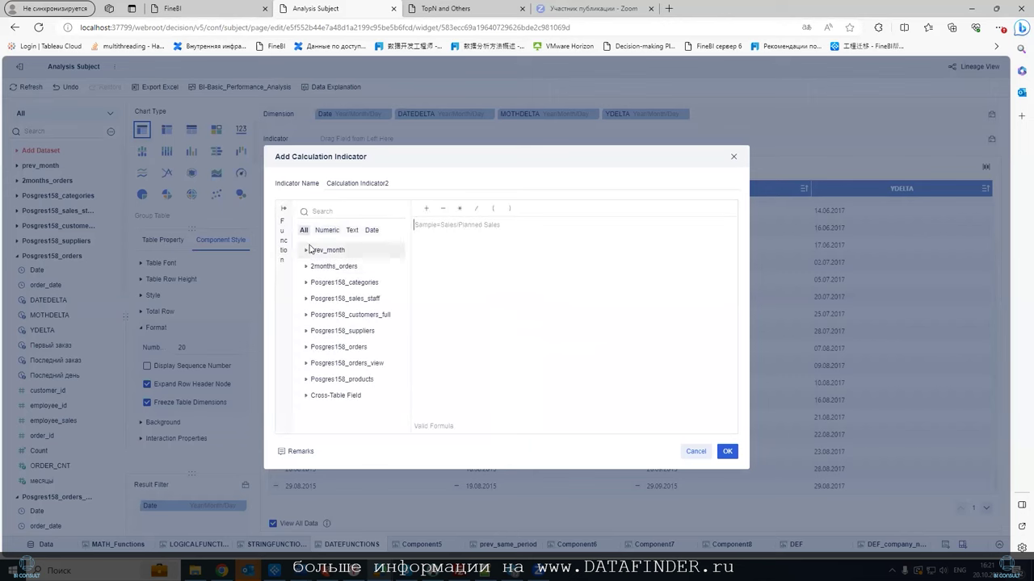
pyautogui.click(283, 233)
pyautogui.click(312, 308)
pyautogui.scroll(-1, 304, 337)
pyautogui.click(304, 331)
pyautogui.doubleClick(335, 315)
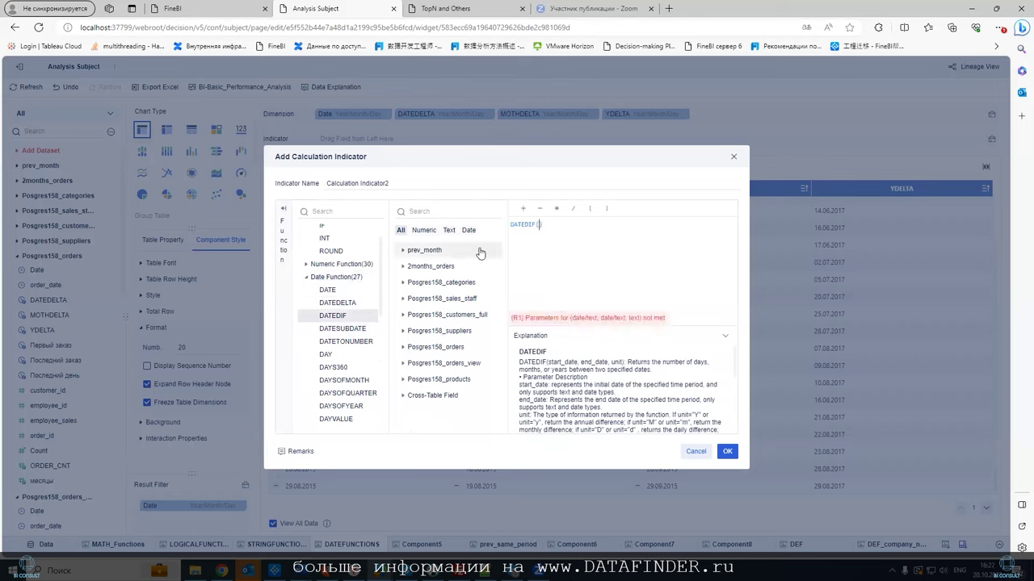
# Enter the Date field of Posgres158_orders as DATEDIF's start date, followed by a comma.
pyautogui.write('da')
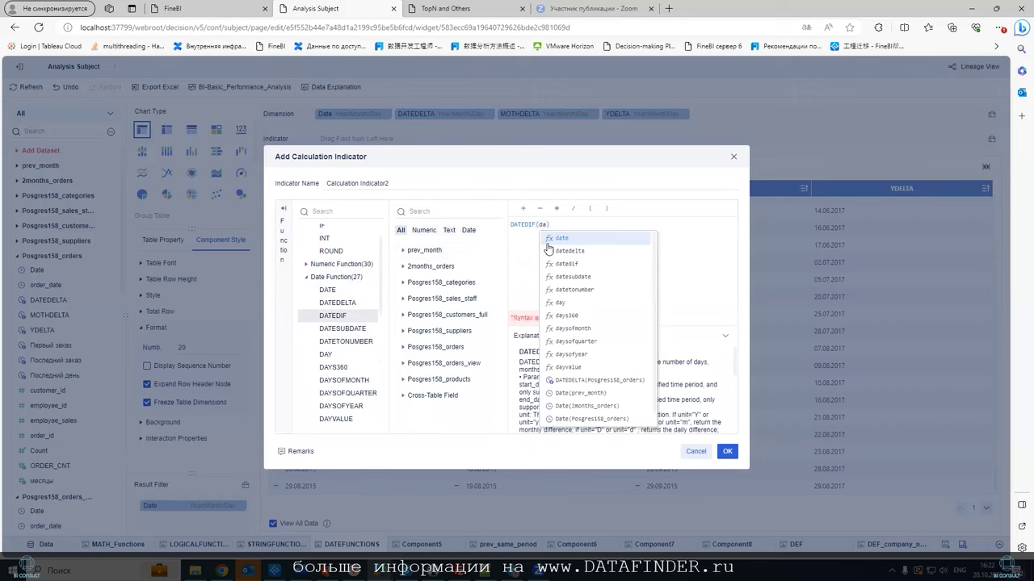
pyautogui.scroll(-1, 557, 404)
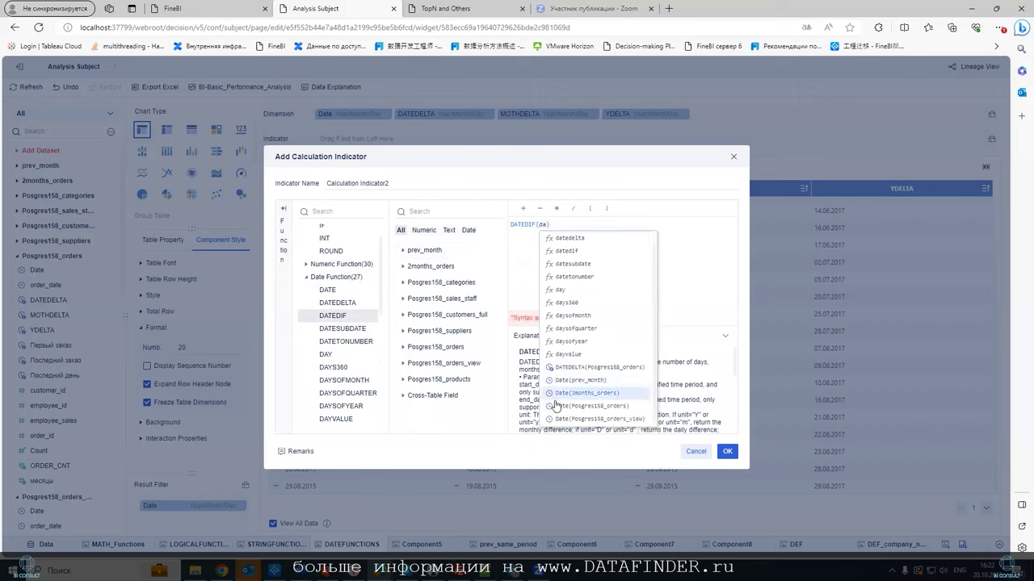
pyautogui.click(588, 408)
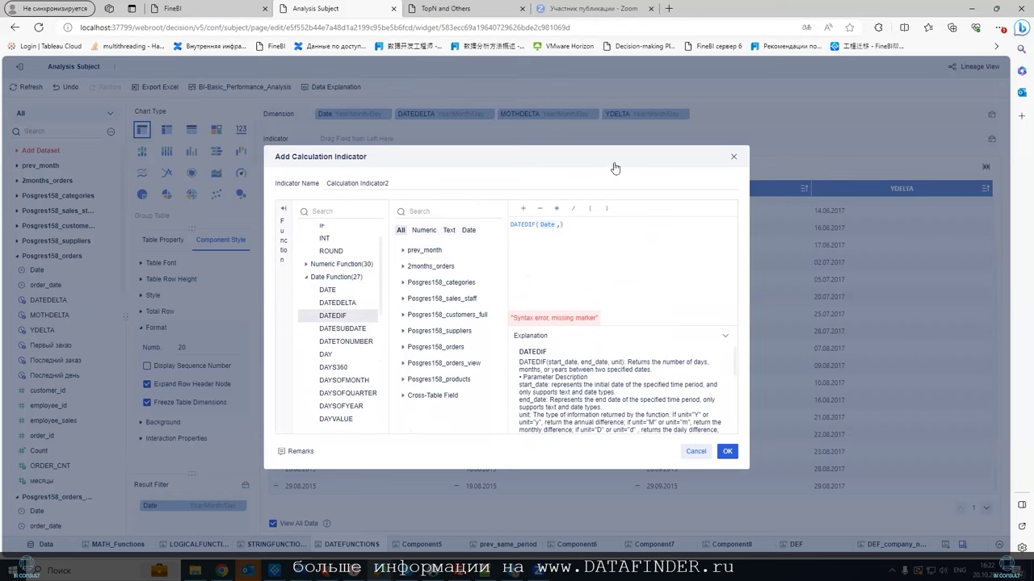
pyautogui.scroll(-3, 739, 385)
pyautogui.scroll(3, 741, 359)
pyautogui.write('Y')
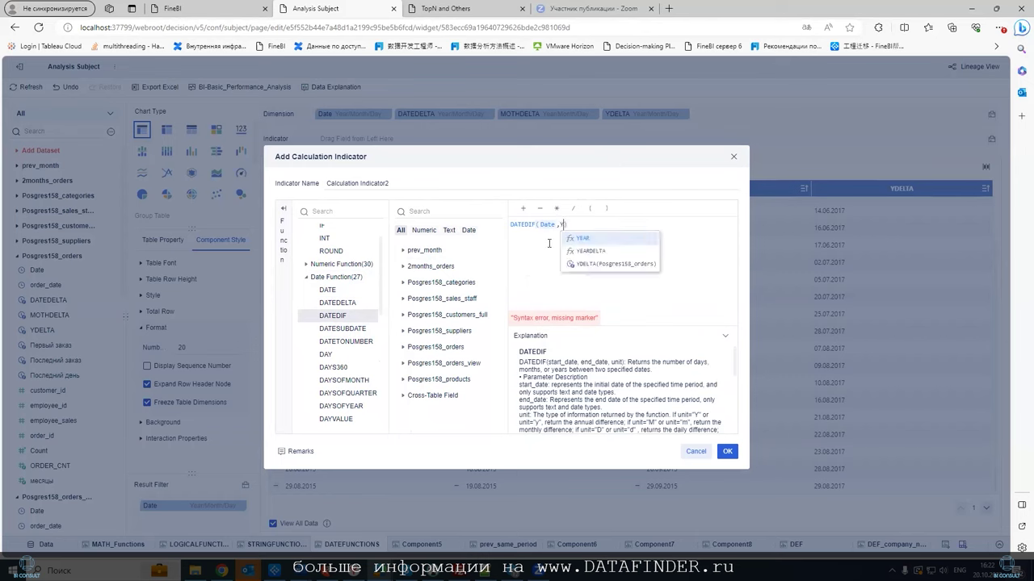
pyautogui.press('Down')
pyautogui.press('Return')
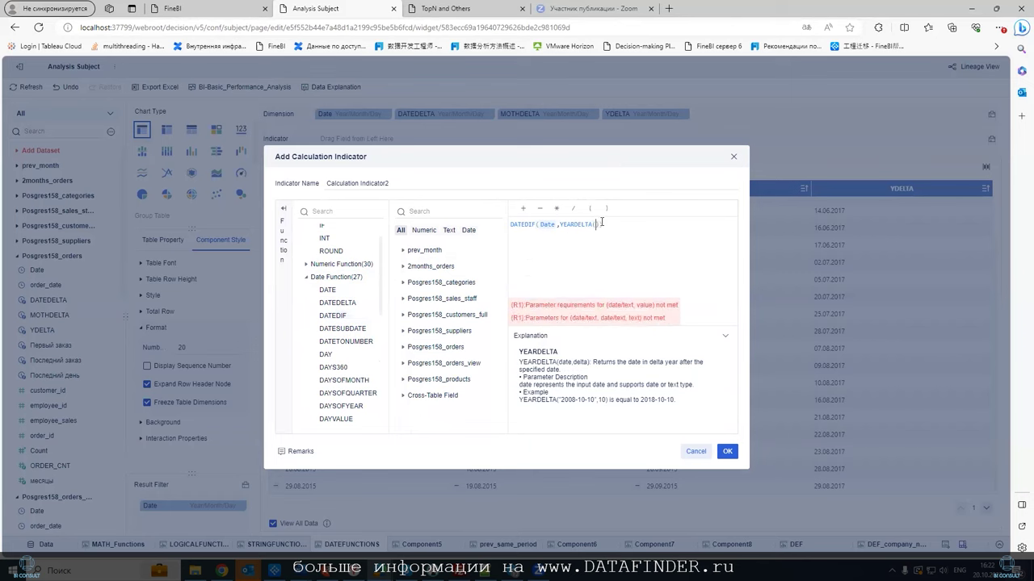
pyautogui.press('BackSpace')
pyautogui.press('BackSpace')
pyautogui.press('BackSpace')
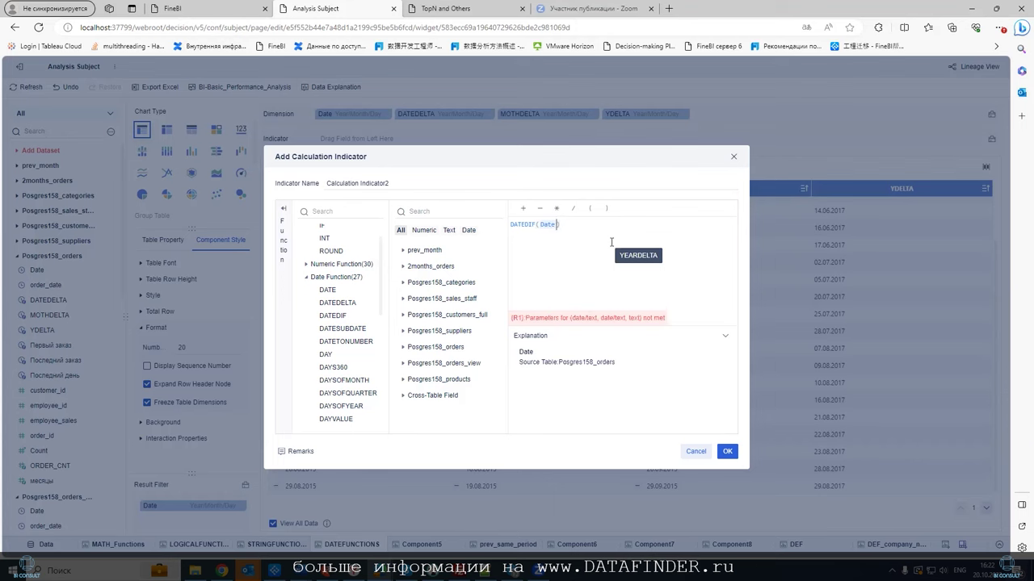
# Enter YDELTA of Posgres158_orders as DATEDIF's end date and an empty quoted string as its unit.
pyautogui.write('?,Y')
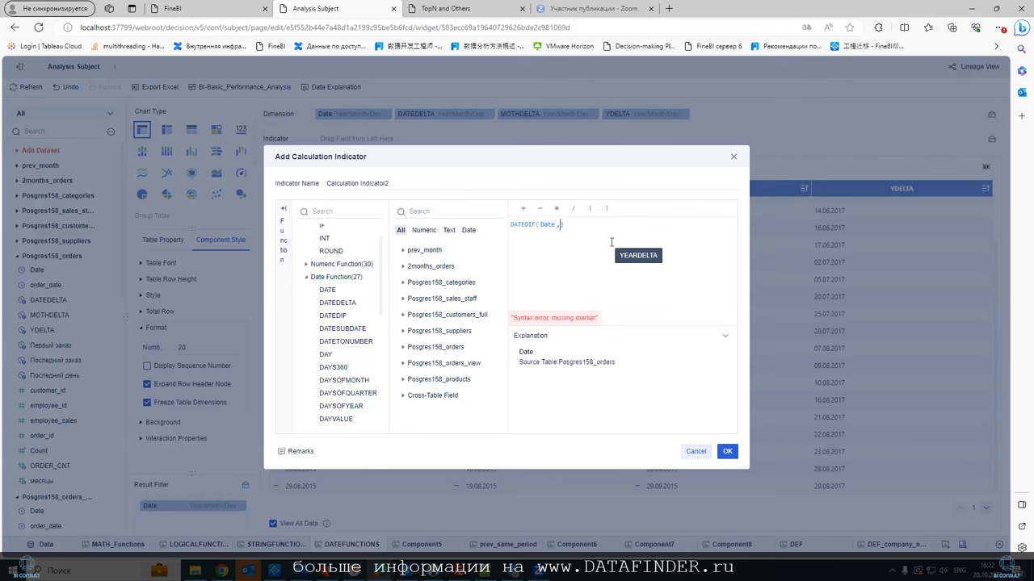
pyautogui.press('Down')
pyautogui.press('Down')
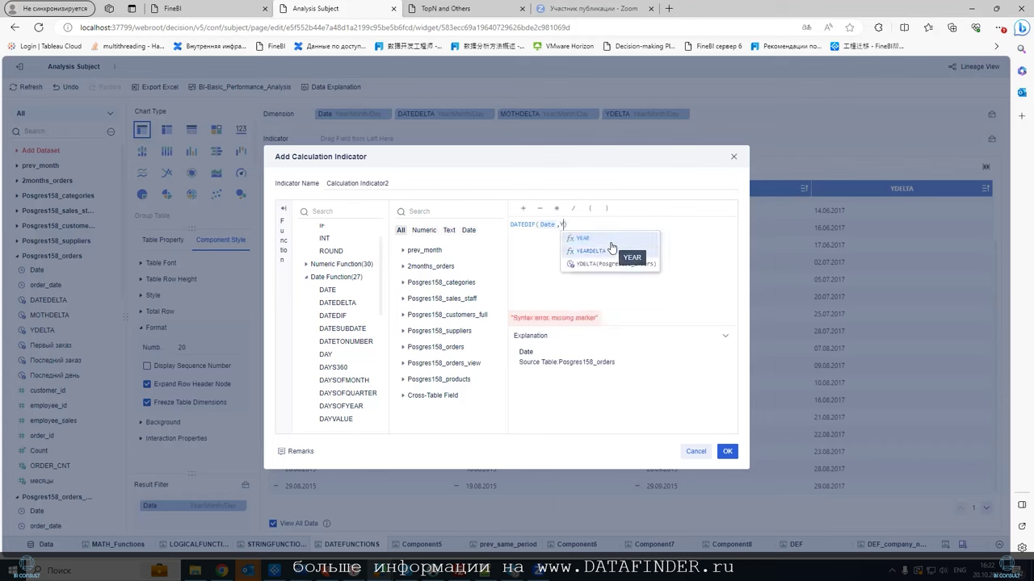
pyautogui.press('Return')
pyautogui.write(',')
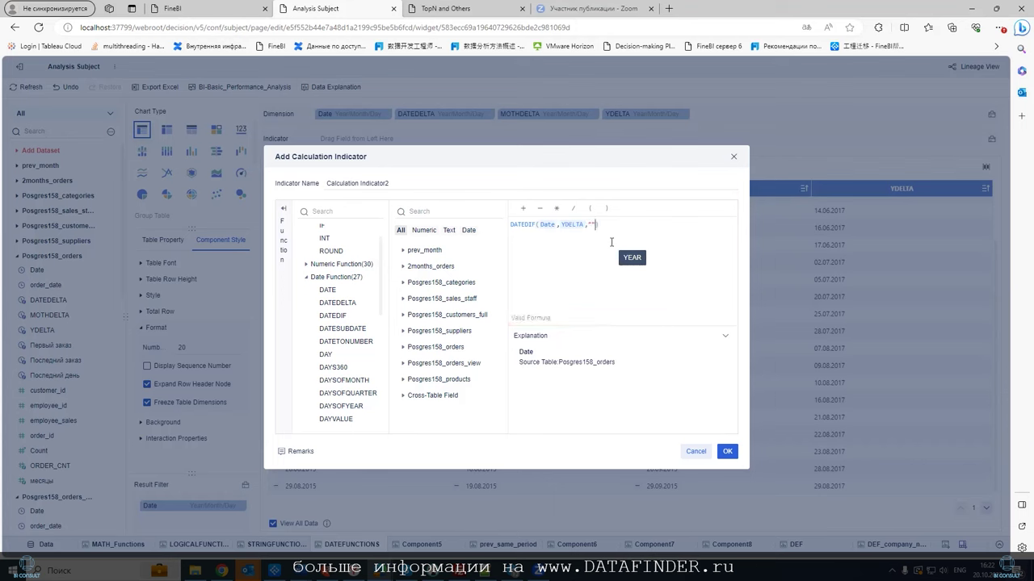
# Examine the DATEDIF explanation for the available unit codes and the example formulas.
pyautogui.click(519, 227)
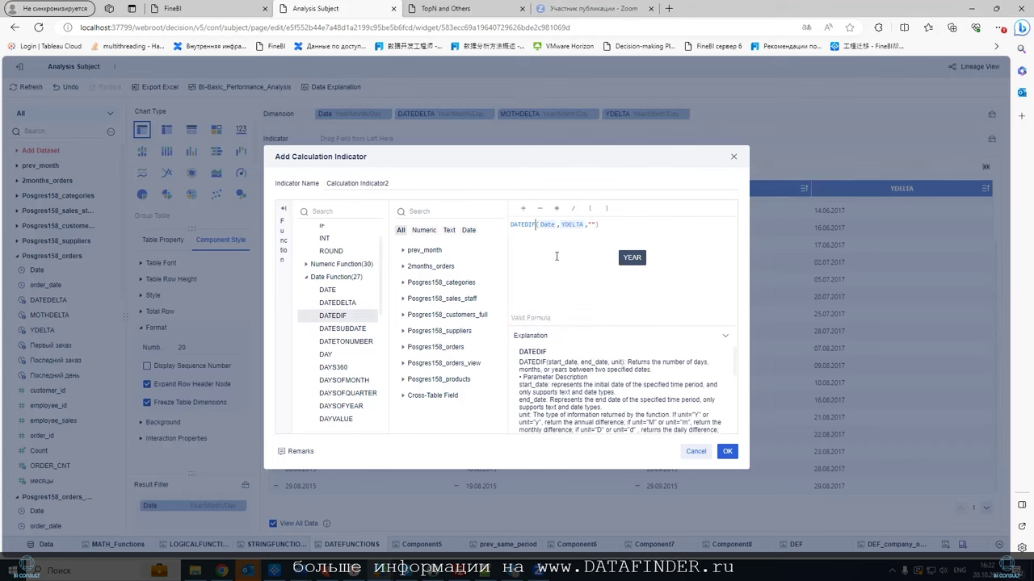
pyautogui.scroll(-3, 618, 370)
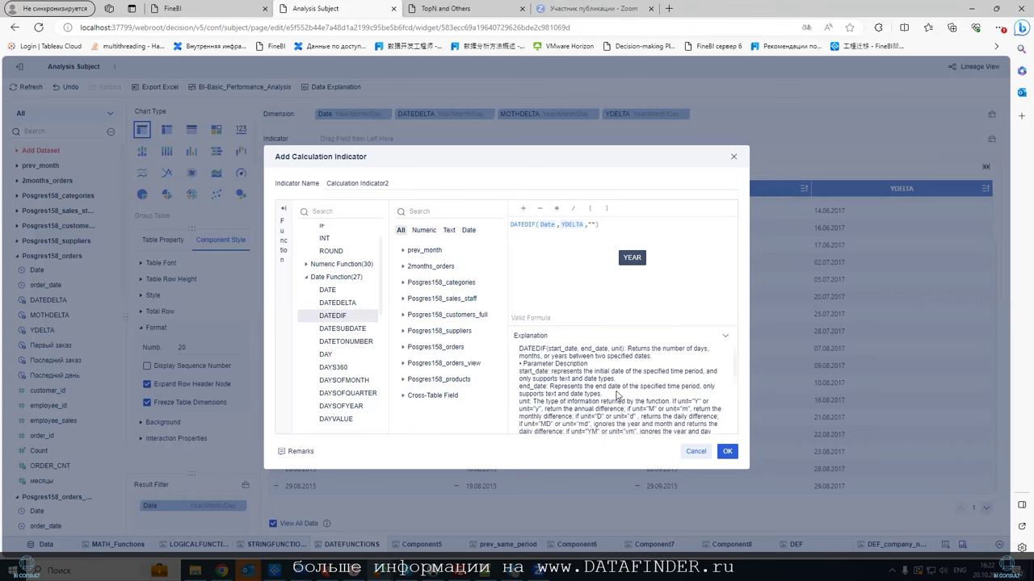
pyautogui.scroll(-2, 610, 373)
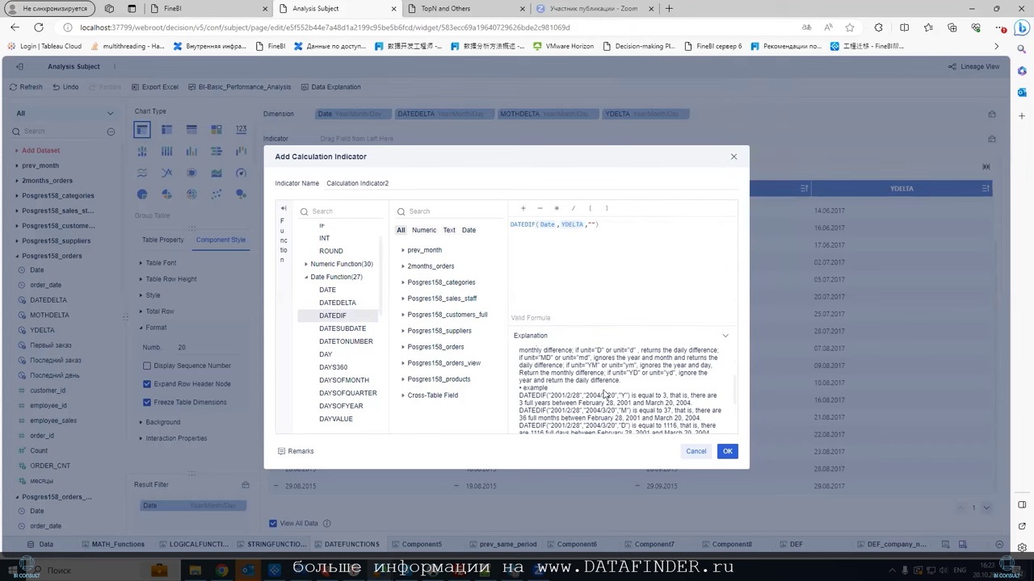
pyautogui.scroll(-3, 604, 394)
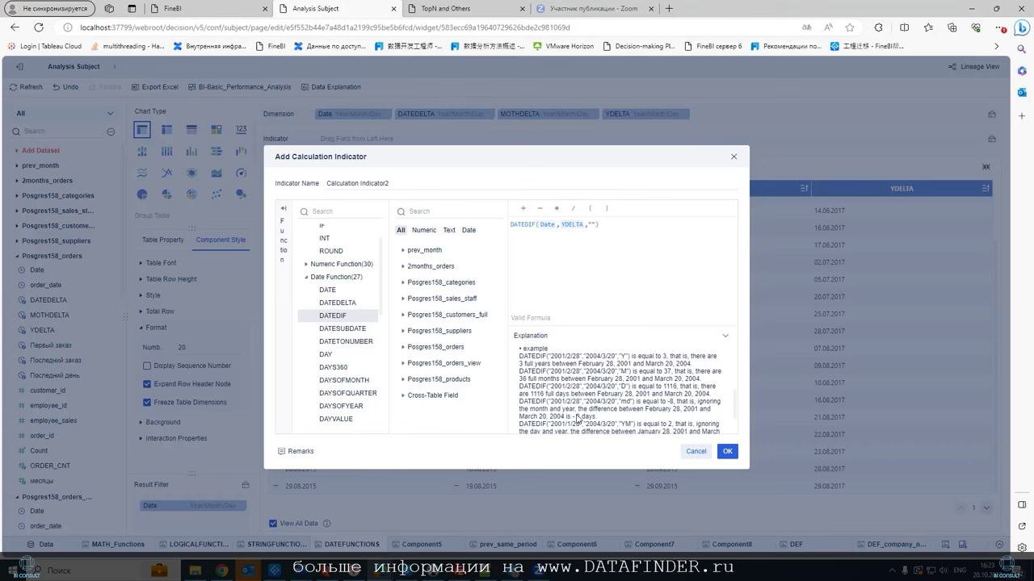
pyautogui.scroll(3, 632, 410)
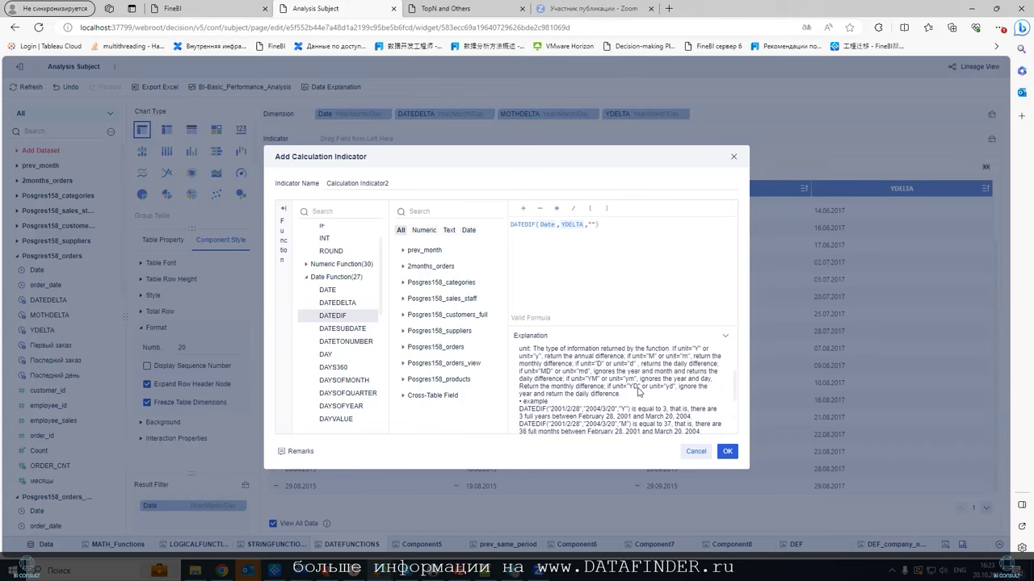
pyautogui.scroll(-1, 641, 387)
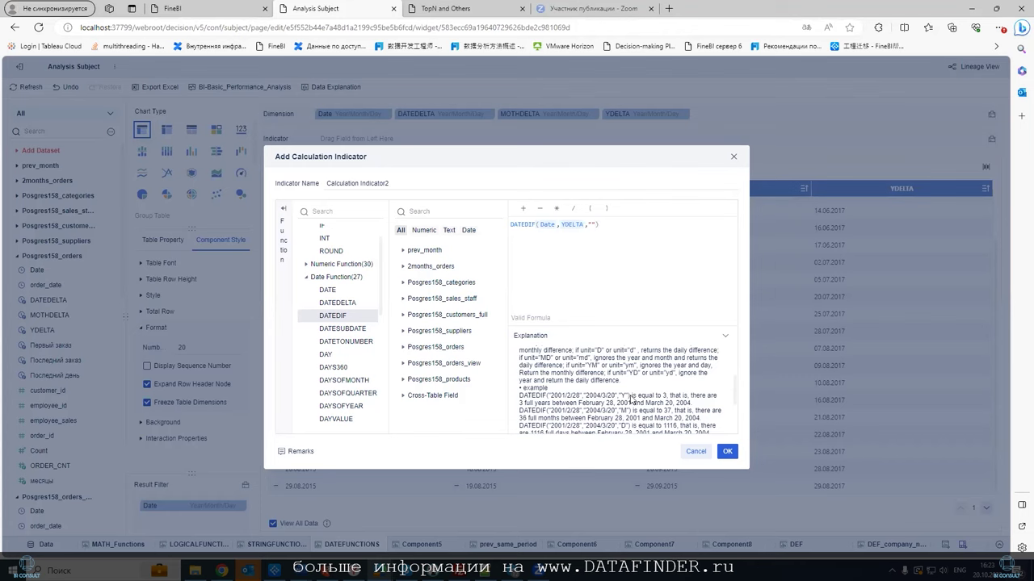
# Replace the whole formula with the explanation's example DATEDIF("2001/2/28","2004/3/20","Y").
pyautogui.moveTo(632, 401); pyautogui.dragTo(518, 399)
pyautogui.hotkey('ctrl', 'c')
pyautogui.rightClick(533, 398)
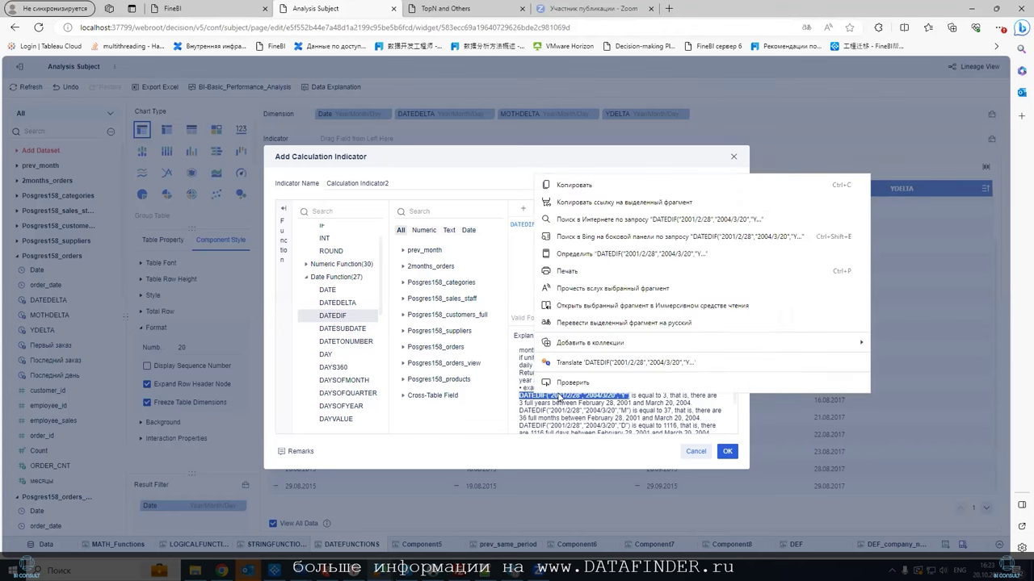
pyautogui.click(573, 185)
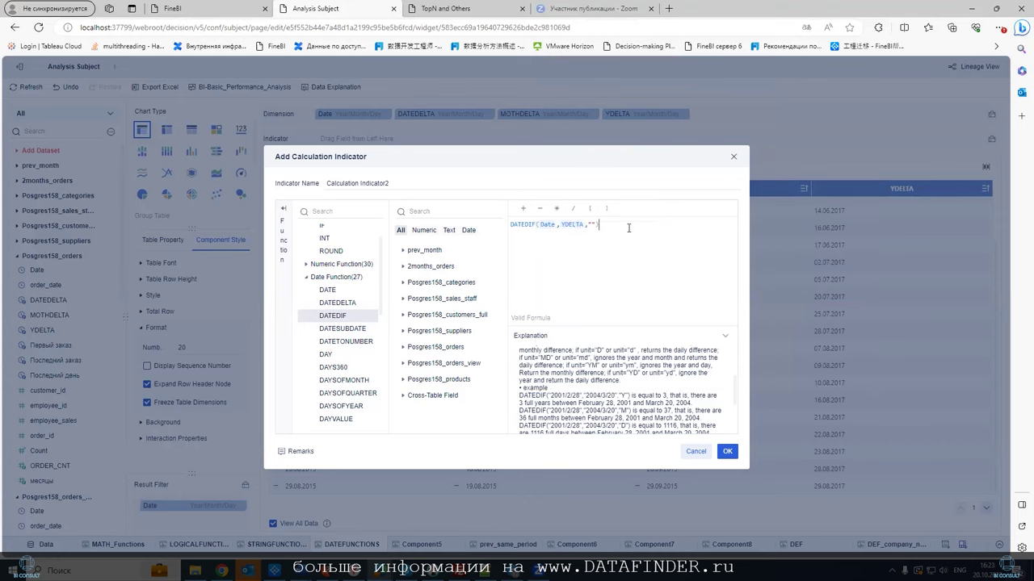
pyautogui.click(508, 224)
pyautogui.hotkey('ctrl', 'a')
pyautogui.hotkey('ctrl', 'v')
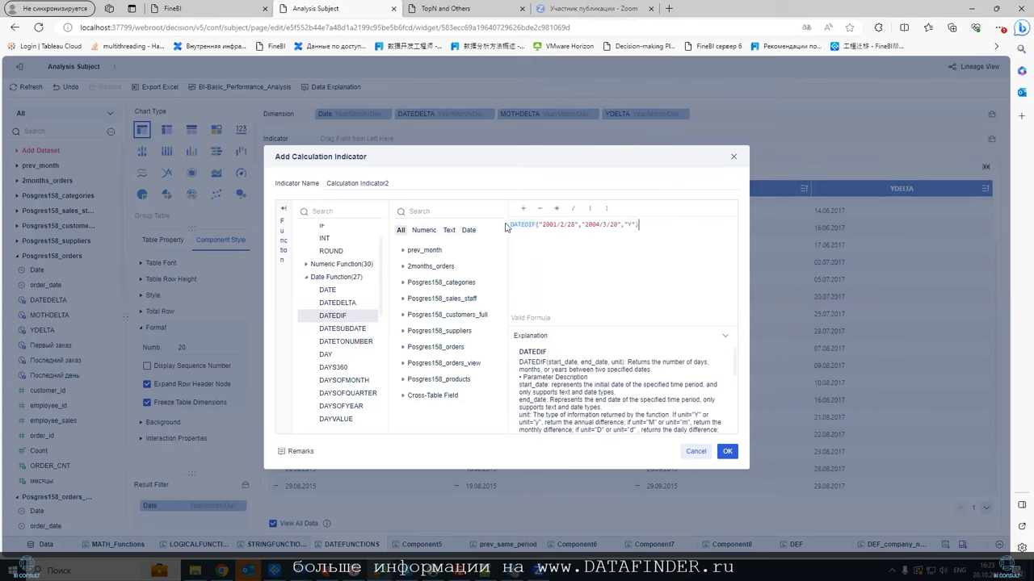
# Save the indicator under its default name Calculation Indicator2 and add it to the table as an indicator.
pyautogui.click(406, 182)
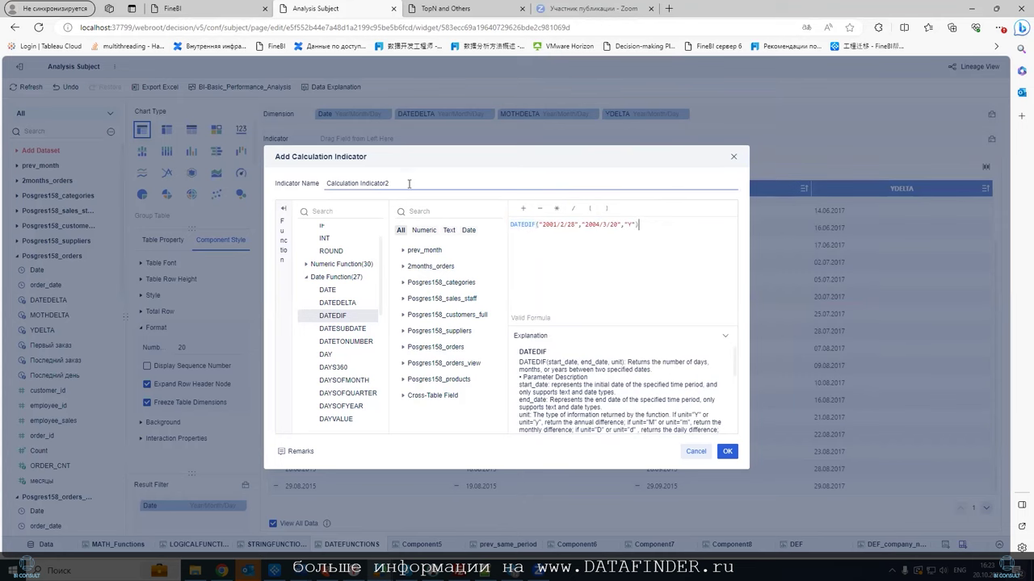
pyautogui.click(726, 451)
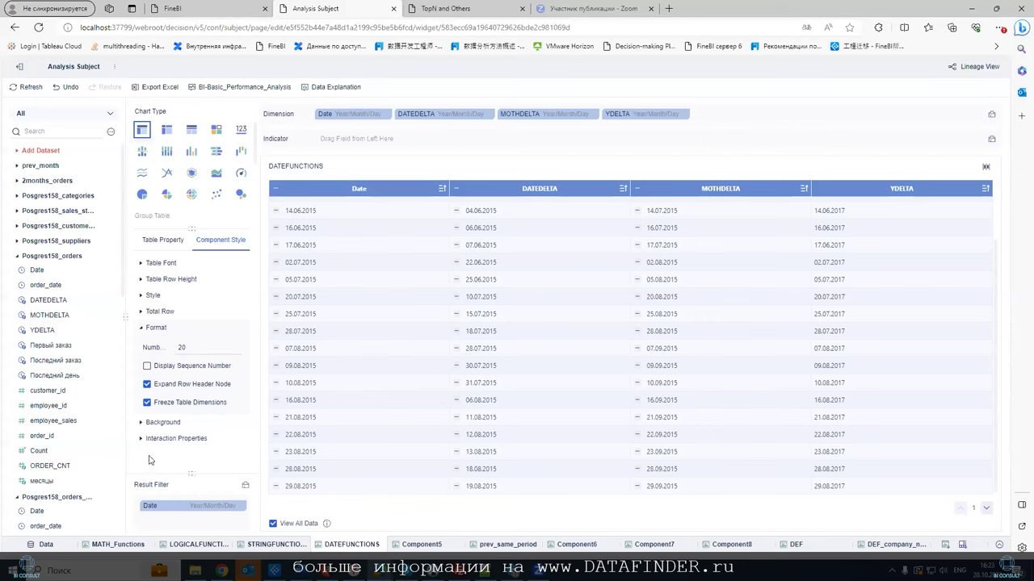
pyautogui.moveTo(60, 394); pyautogui.dragTo(573, 147)
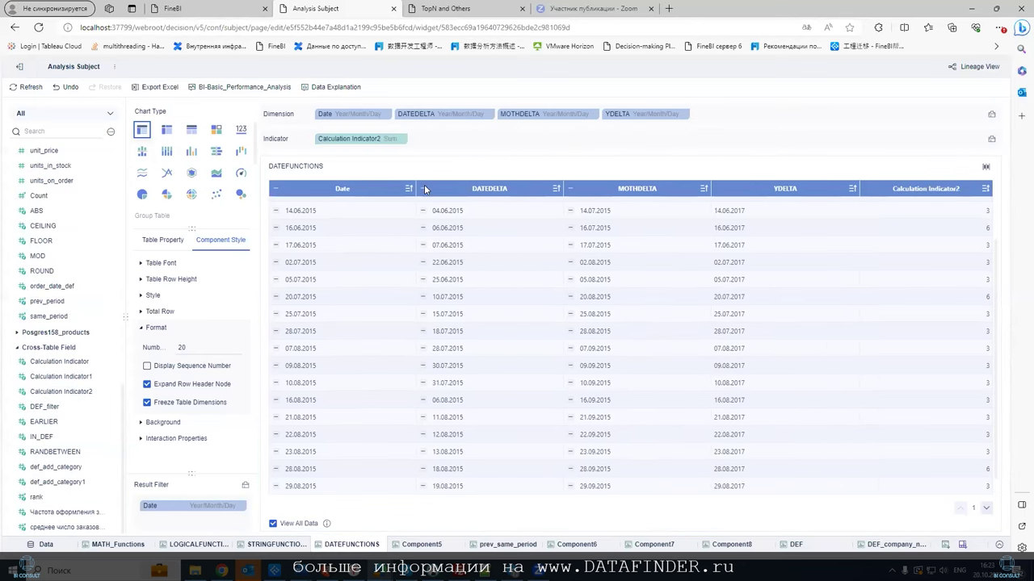
# Try Maximum as the summary mode of Calculation Indicator2 and switch it back to Sum.
pyautogui.click(401, 138)
pyautogui.moveTo(428, 155)
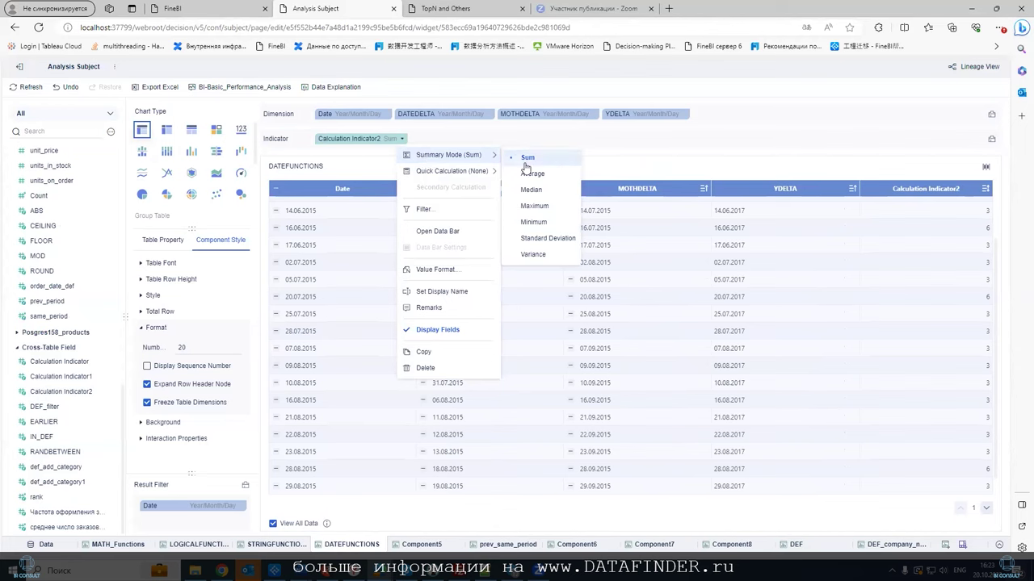
pyautogui.click(532, 206)
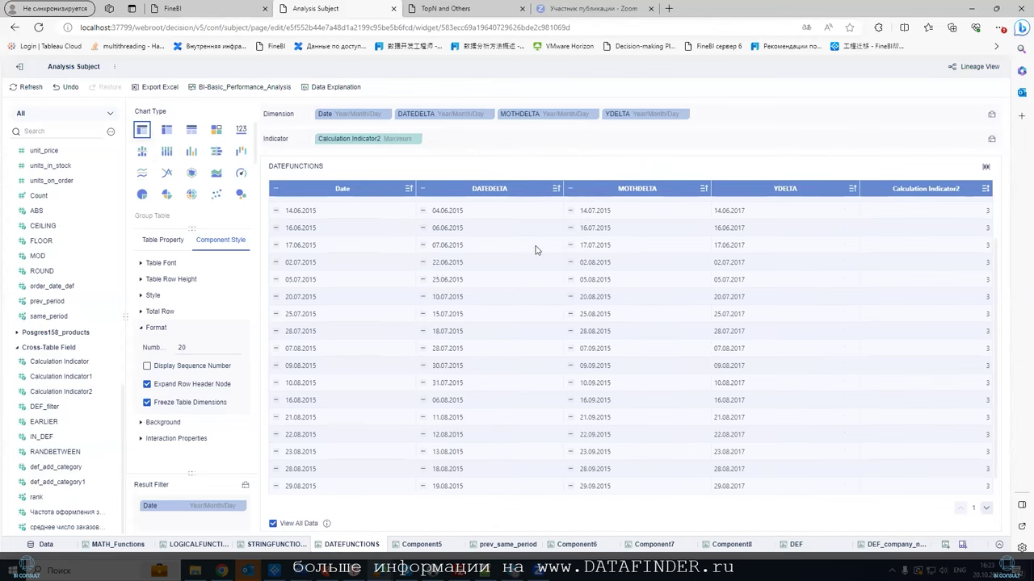
pyautogui.click(410, 140)
pyautogui.moveTo(450, 153)
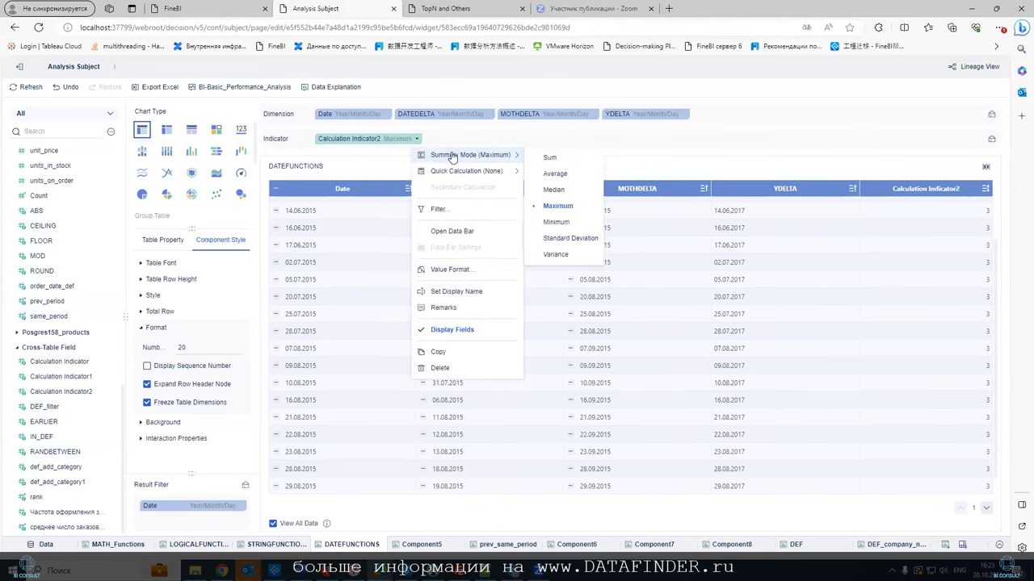
pyautogui.click(534, 159)
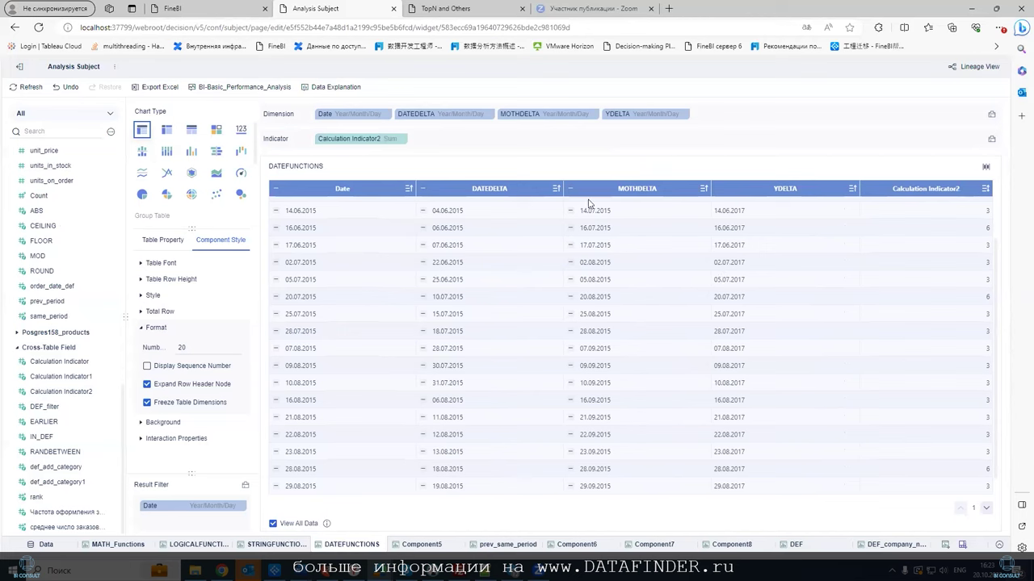
# Clear all dimensions from the DATEFUNCTIONS component and display Calculation Indicator2 as a KPI indicator card.
pyautogui.scroll(1, 877, 333)
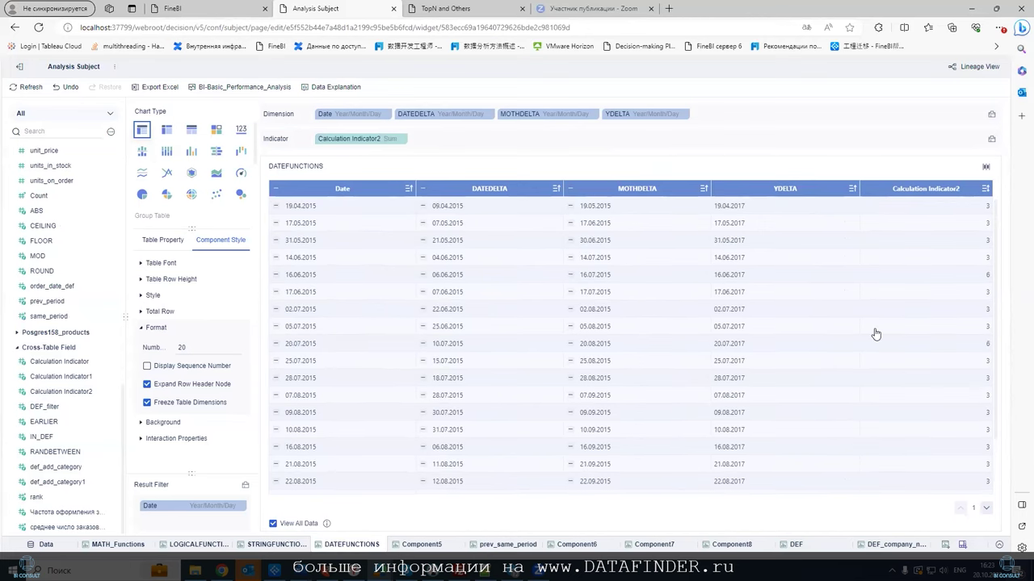
pyautogui.scroll(-2, 876, 334)
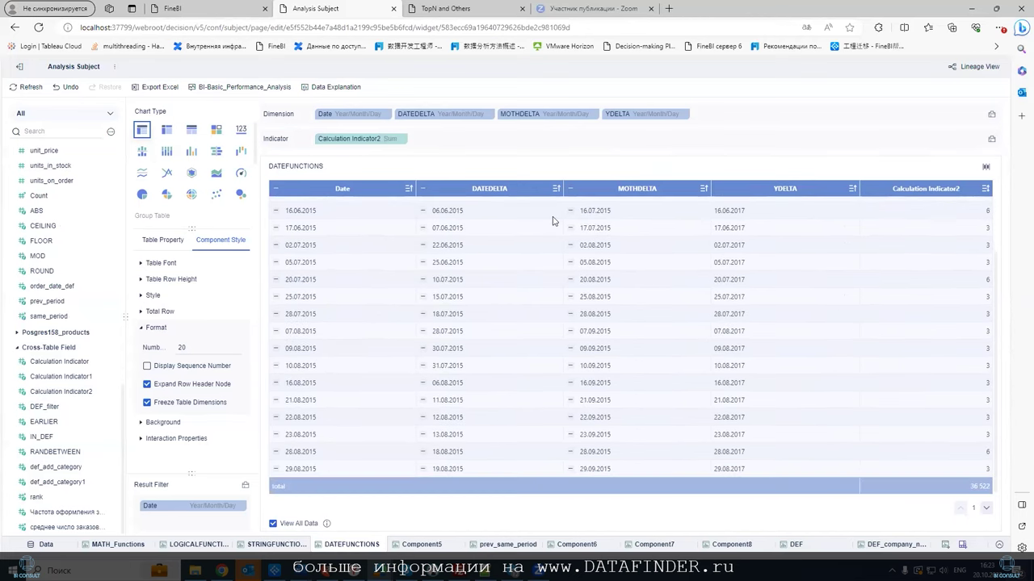
pyautogui.click(992, 115)
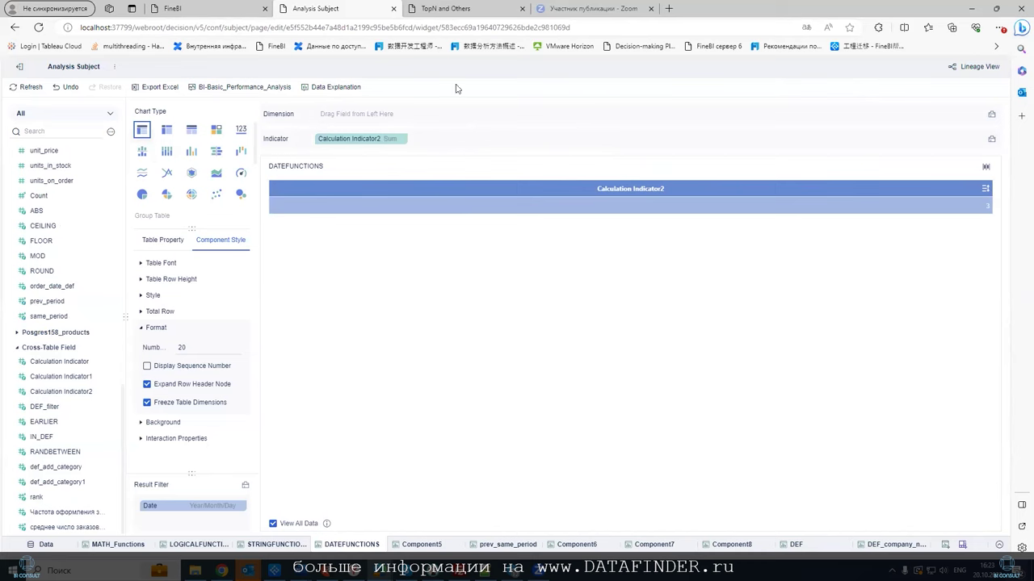
pyautogui.click(240, 129)
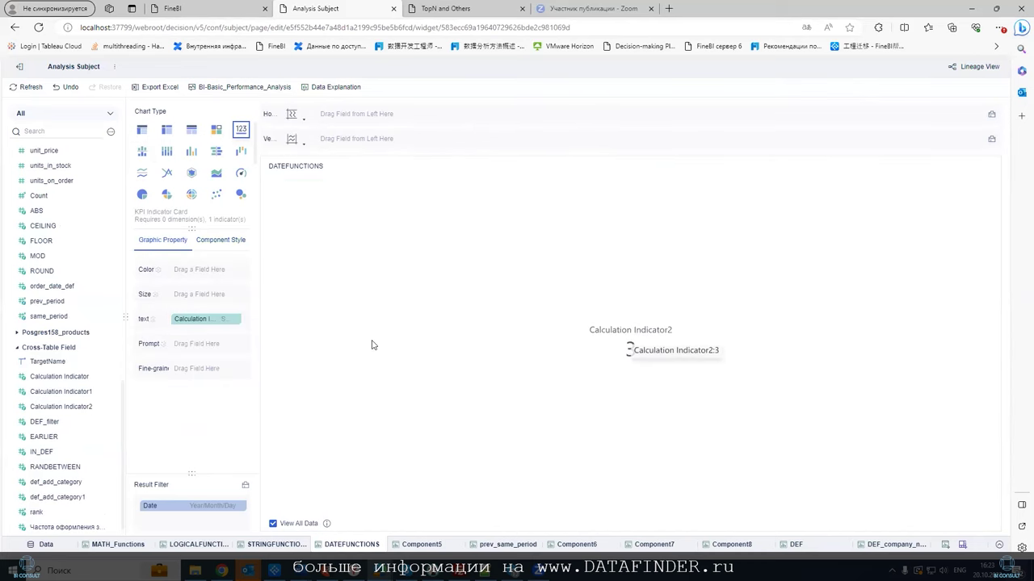
# Open Calculation Indicator2 for modification and bring up the example formulas in the DATEDIF explanation.
pyautogui.click(235, 319)
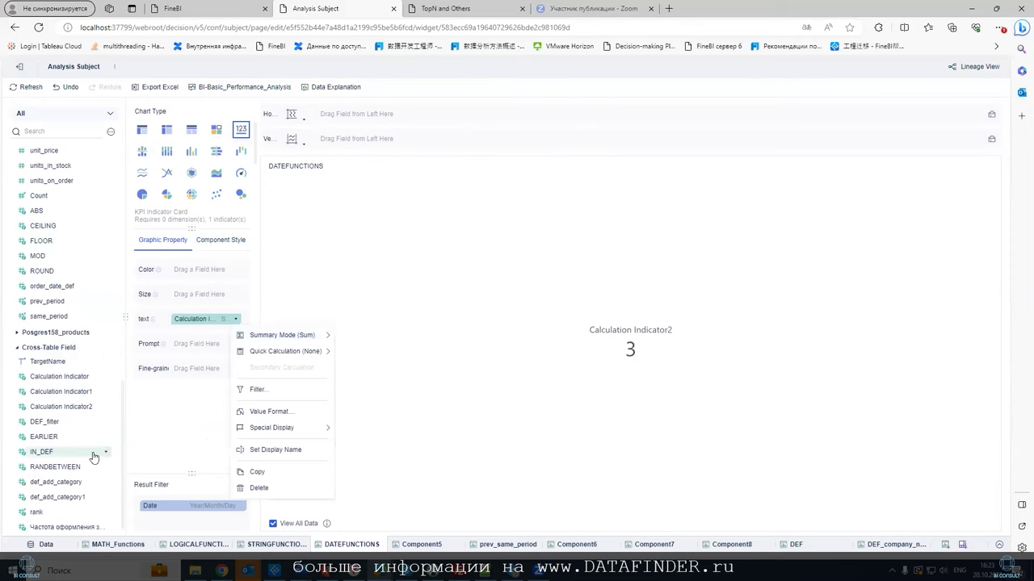
pyautogui.scroll(-1, 101, 422)
pyautogui.scroll(5, 117, 416)
pyautogui.scroll(-5, 87, 339)
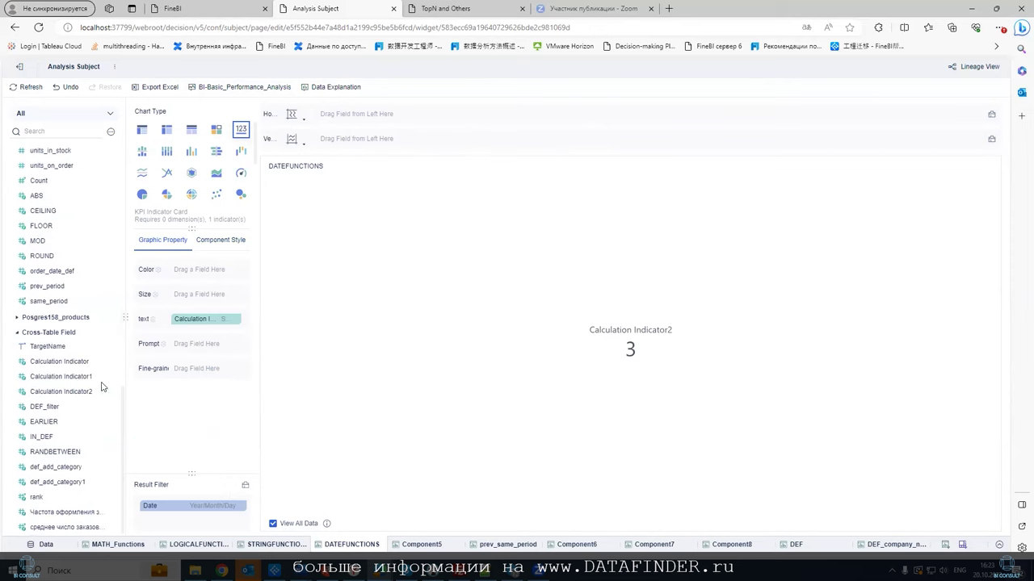
pyautogui.click(106, 396)
pyautogui.click(129, 408)
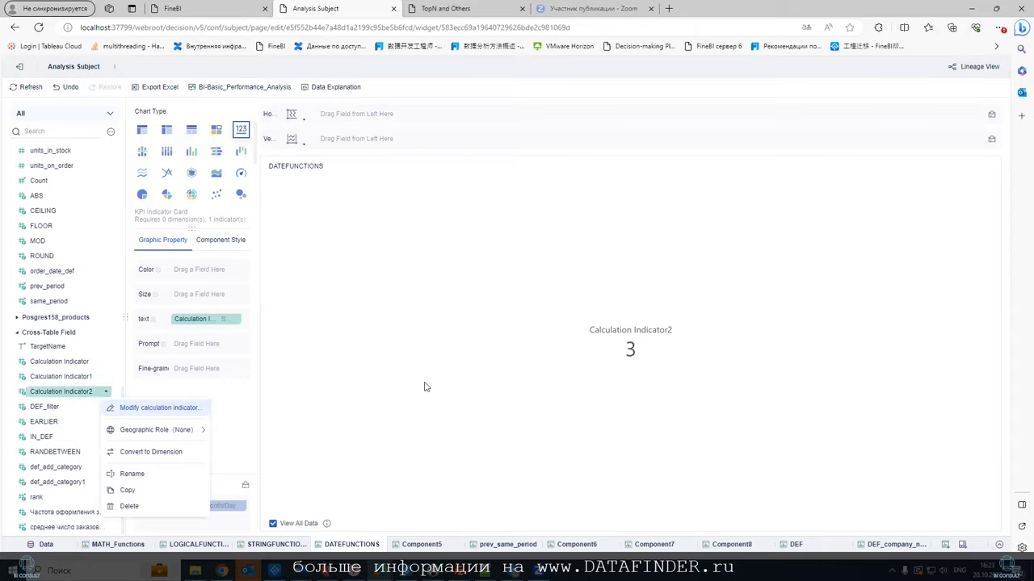
pyautogui.click(420, 225)
pyautogui.scroll(-4, 558, 352)
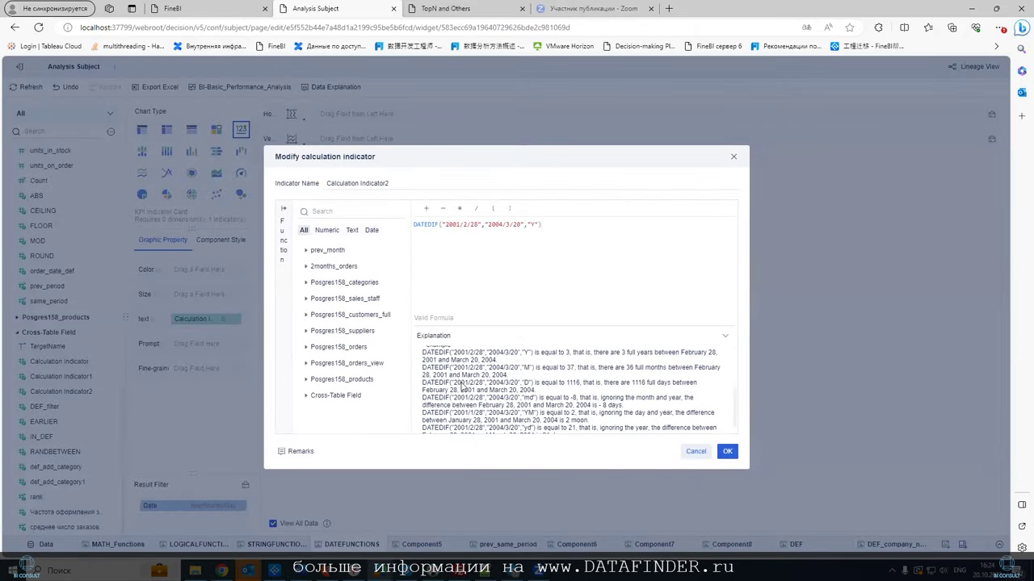
# Replace the formula with the explanation's example DATEDIF("2001/2/28","2004/3/20","md") and save the indicator.
pyautogui.moveTo(540, 402); pyautogui.dragTo(421, 399)
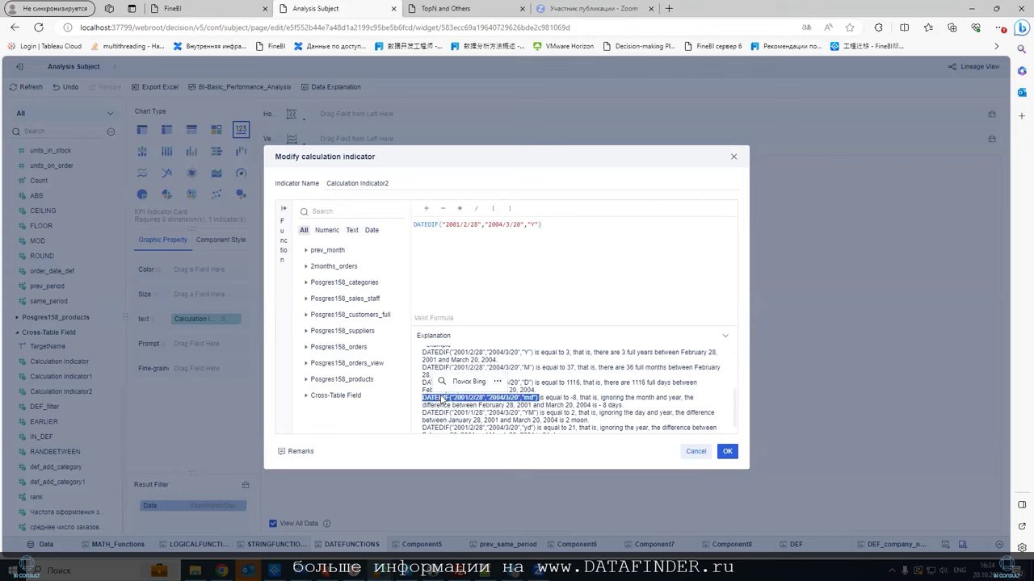
pyautogui.rightClick(442, 399)
pyautogui.click(485, 190)
pyautogui.click(552, 232)
pyautogui.moveTo(551, 231); pyautogui.dragTo(400, 228)
pyautogui.hotkey('ctrl', 'v')
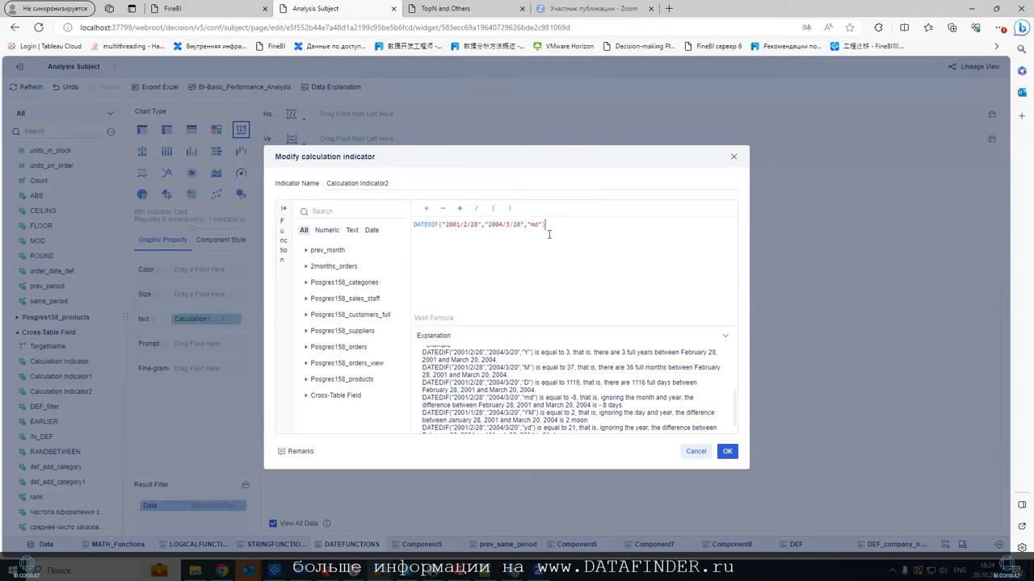
pyautogui.click(725, 452)
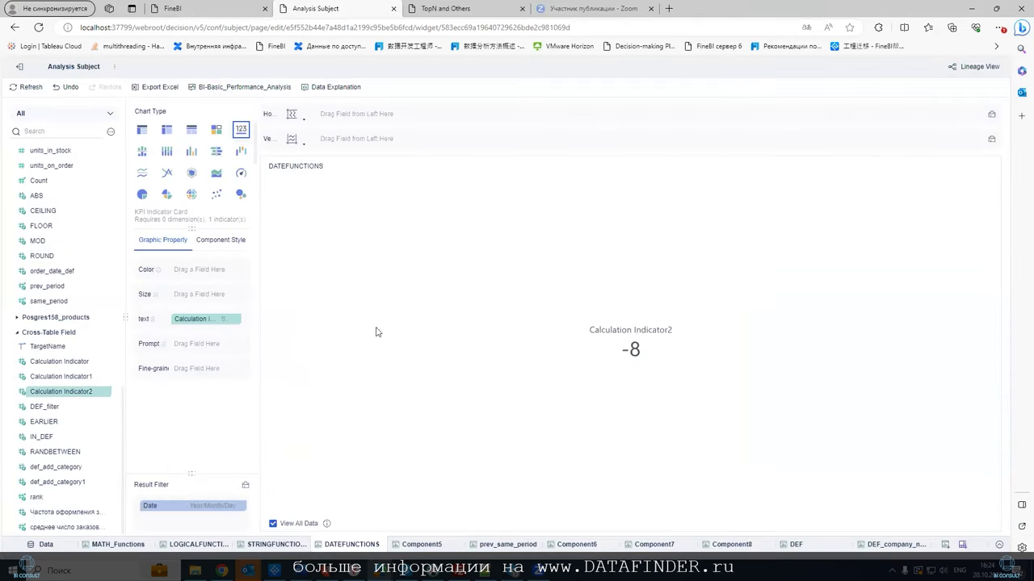
# Reopen Calculation Indicator2's formula, examine the DATEDIF explanation's md, YM and yd examples, and close it without saving.
pyautogui.click(105, 393)
pyautogui.click(162, 410)
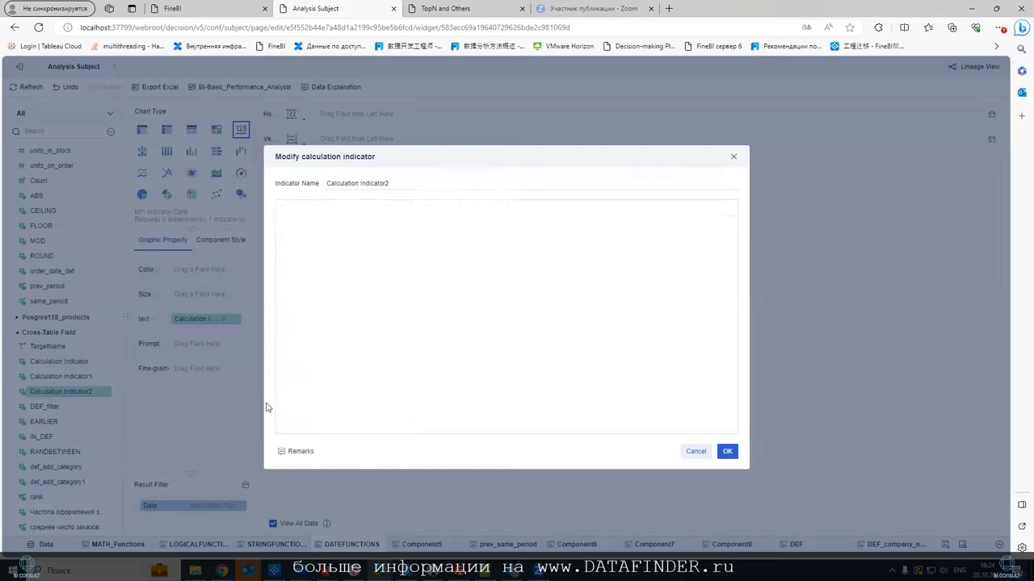
pyautogui.click(424, 223)
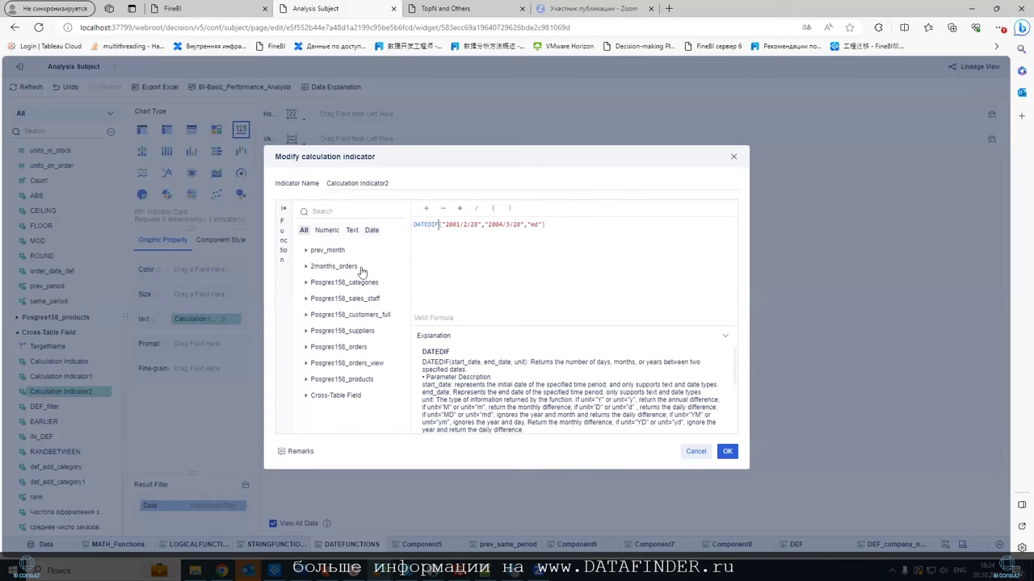
pyautogui.scroll(-3, 549, 373)
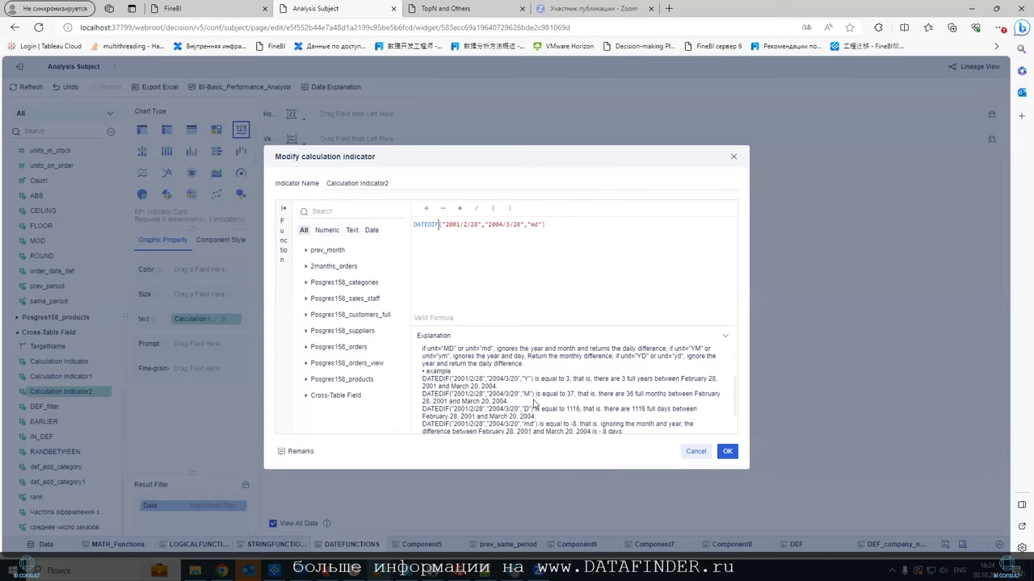
pyautogui.scroll(-1, 533, 403)
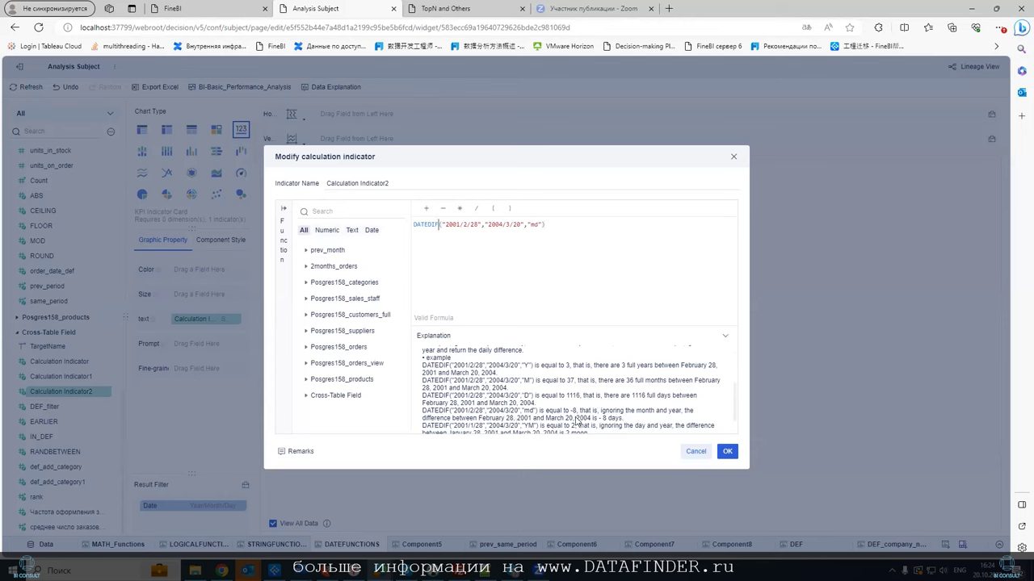
pyautogui.moveTo(622, 419); pyautogui.dragTo(421, 421)
pyautogui.click(525, 422)
pyautogui.scroll(-1, 575, 418)
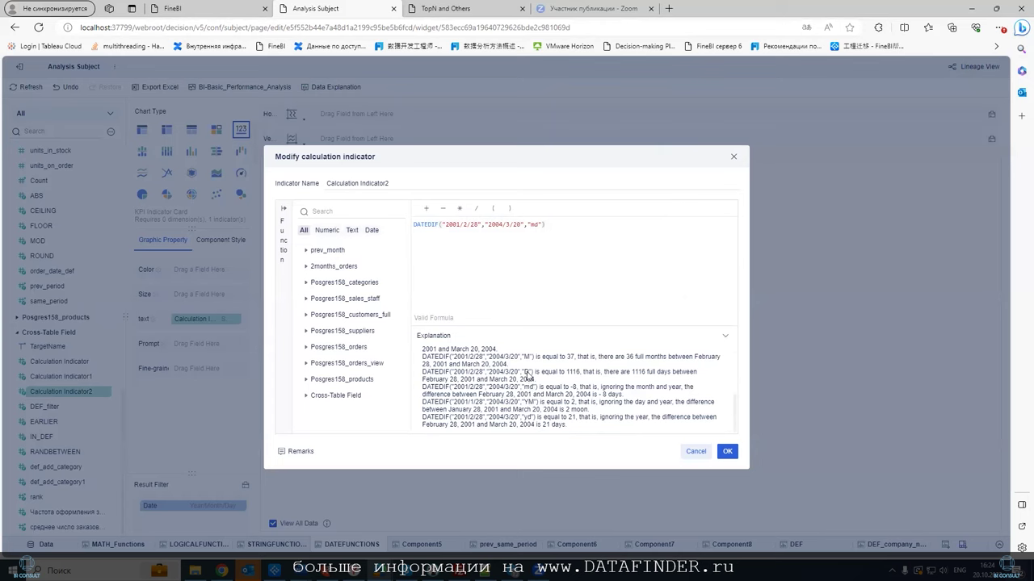
pyautogui.moveTo(534, 407); pyautogui.dragTo(523, 418)
pyautogui.click(694, 452)
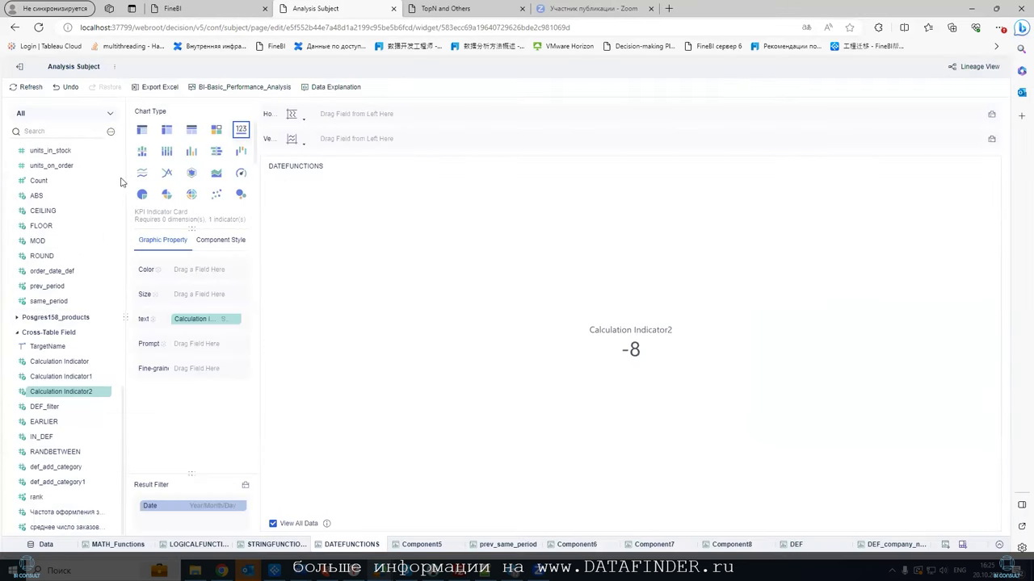
# Start a new calculation indicator, insert the date function DATESUBDATE into its formula and read the function's explanation.
pyautogui.click(111, 131)
pyautogui.click(129, 151)
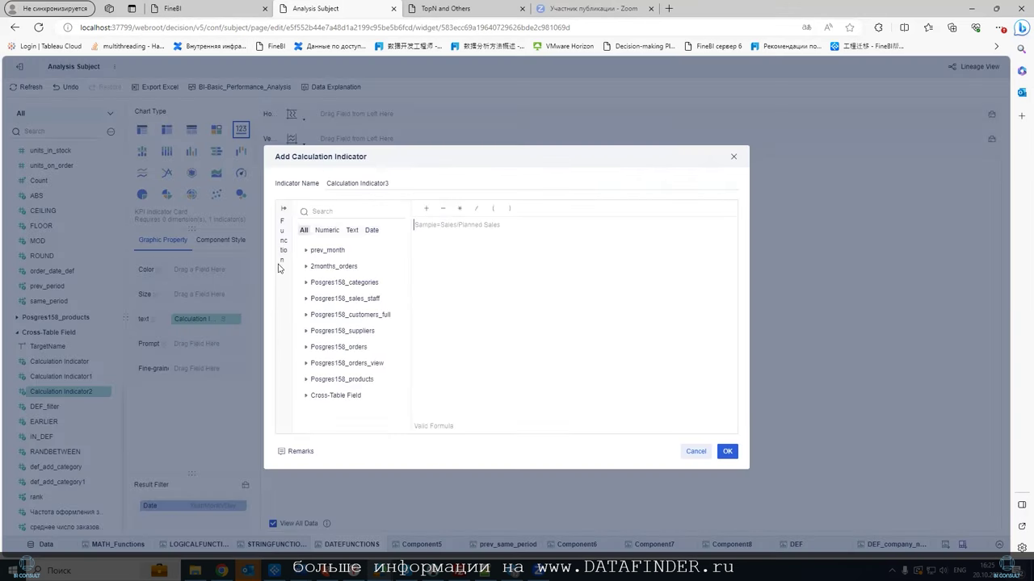
pyautogui.click(284, 234)
pyautogui.click(305, 310)
pyautogui.scroll(-1, 335, 295)
pyautogui.click(347, 306)
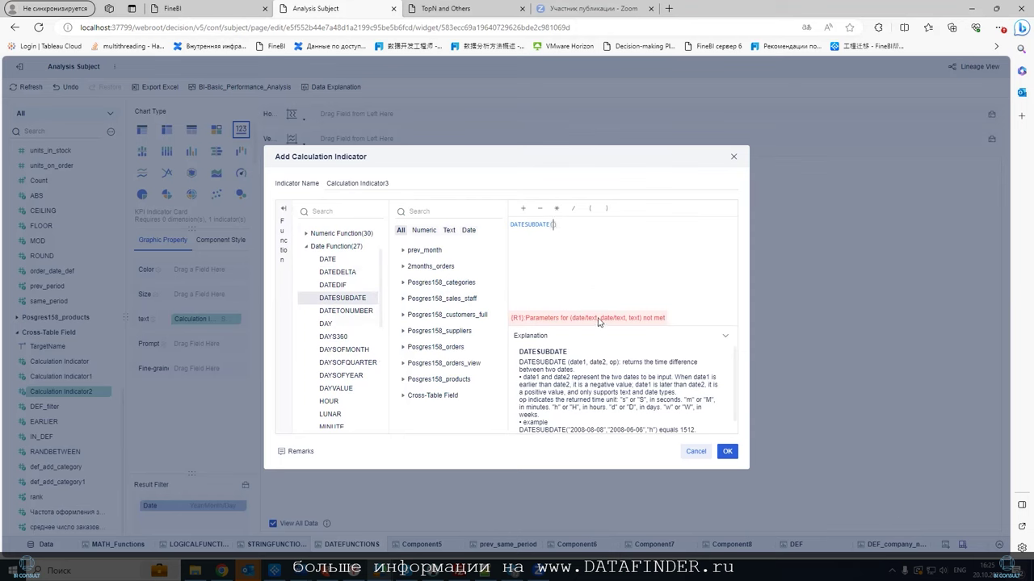
pyautogui.scroll(-1, 609, 404)
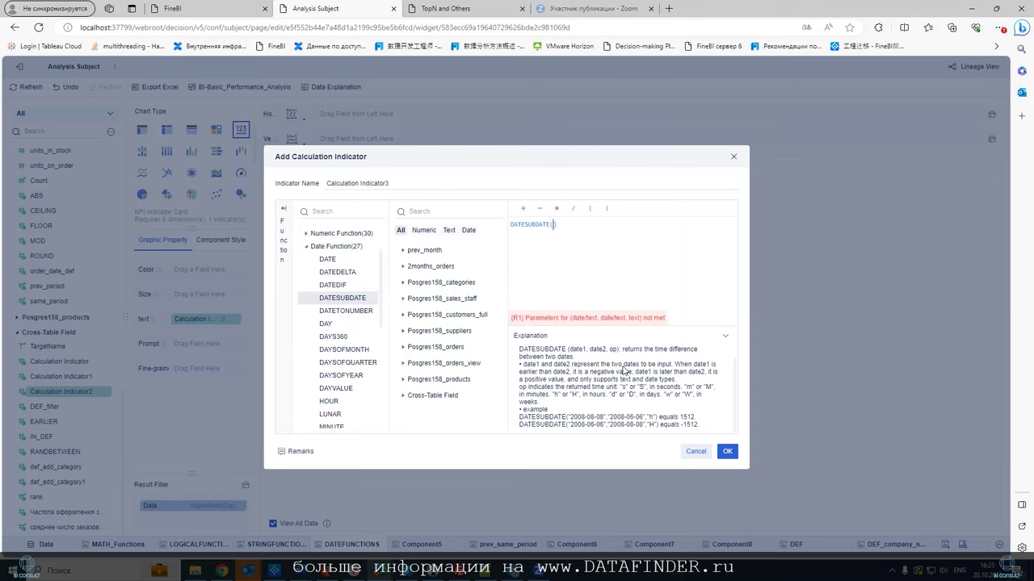
# Insert DATETONUMBER inside the DATESUBDATE formula and examine its explanation of milliseconds since January 1, 1970.
pyautogui.click(352, 311)
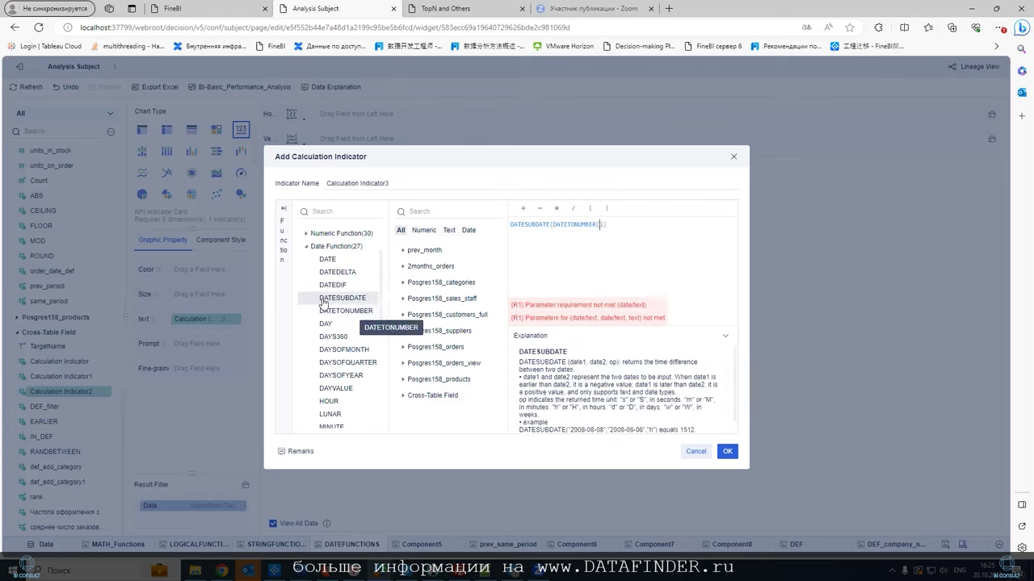
pyautogui.doubleClick(347, 312)
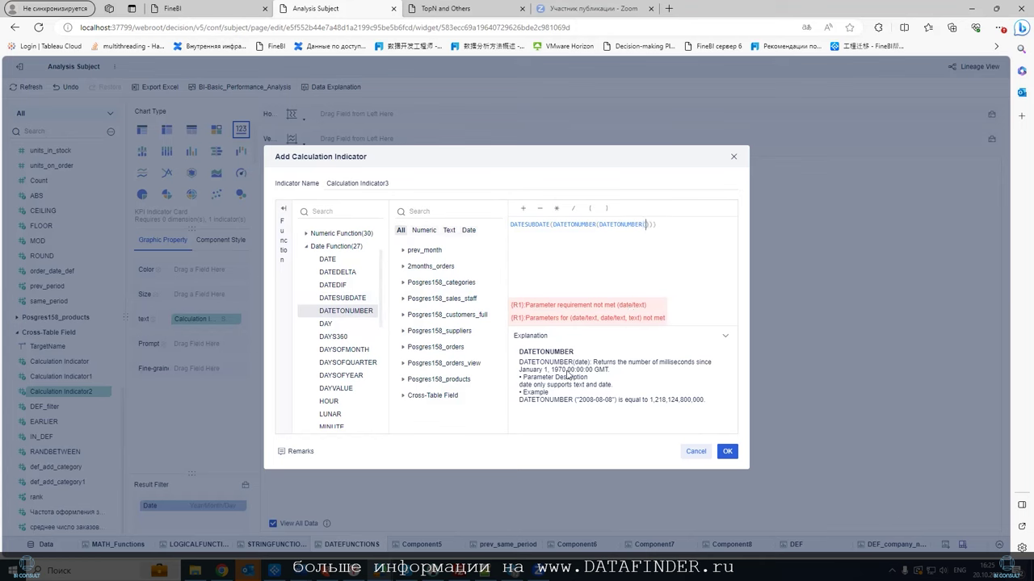
pyautogui.moveTo(620, 373); pyautogui.dragTo(519, 362)
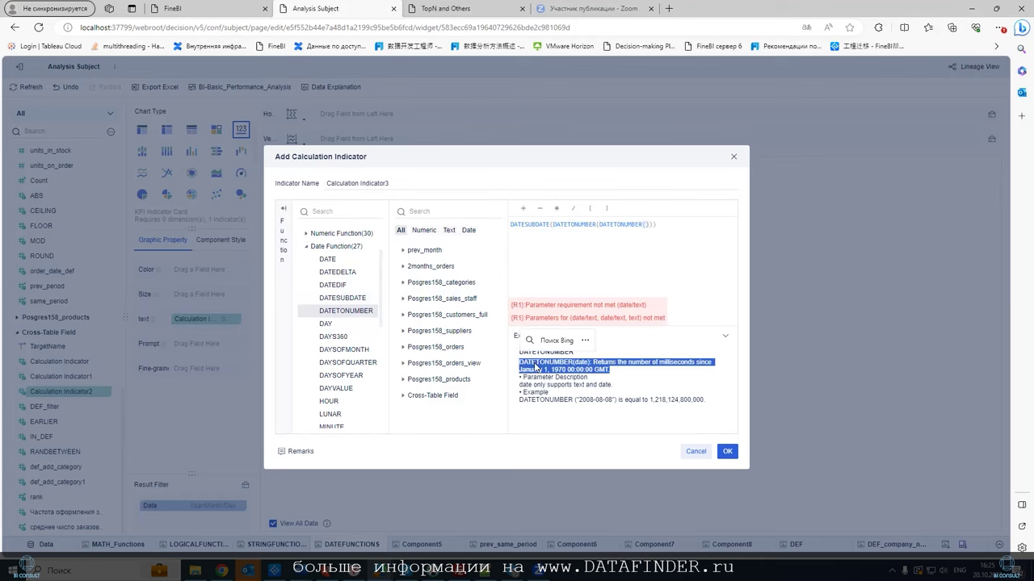
pyautogui.click(587, 369)
pyautogui.moveTo(620, 373); pyautogui.dragTo(519, 363)
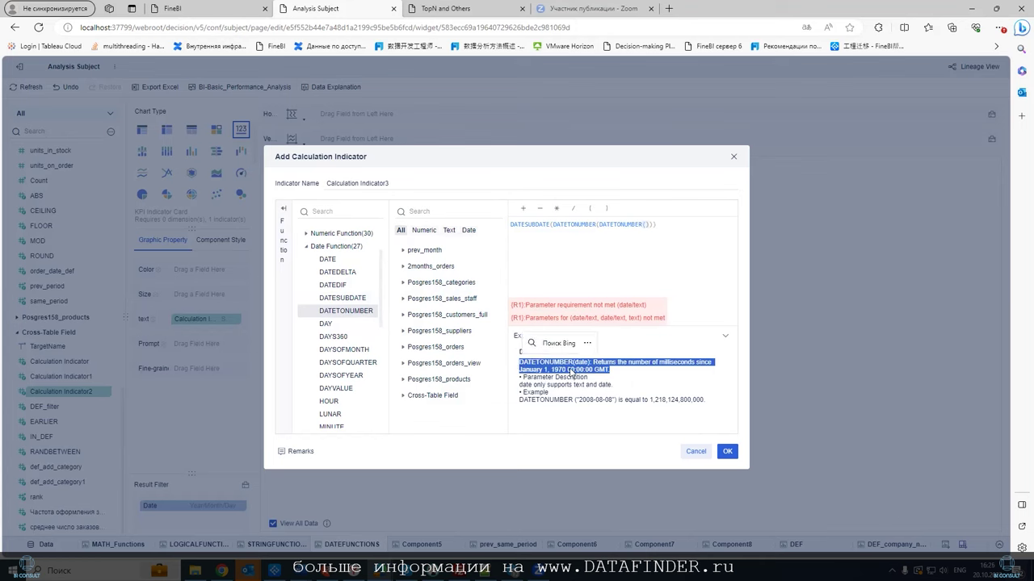
pyautogui.moveTo(623, 373); pyautogui.dragTo(519, 363)
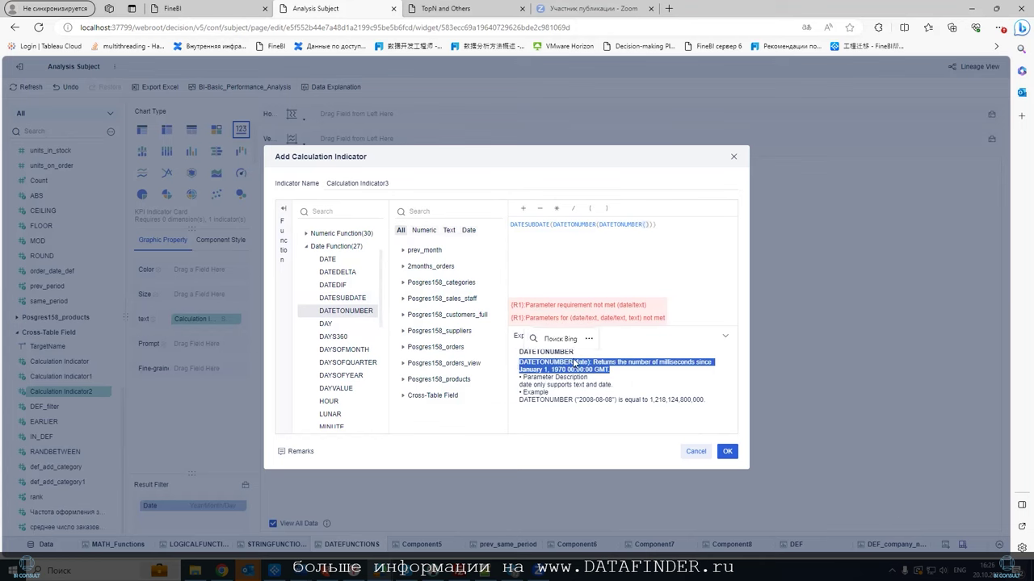
pyautogui.click(622, 372)
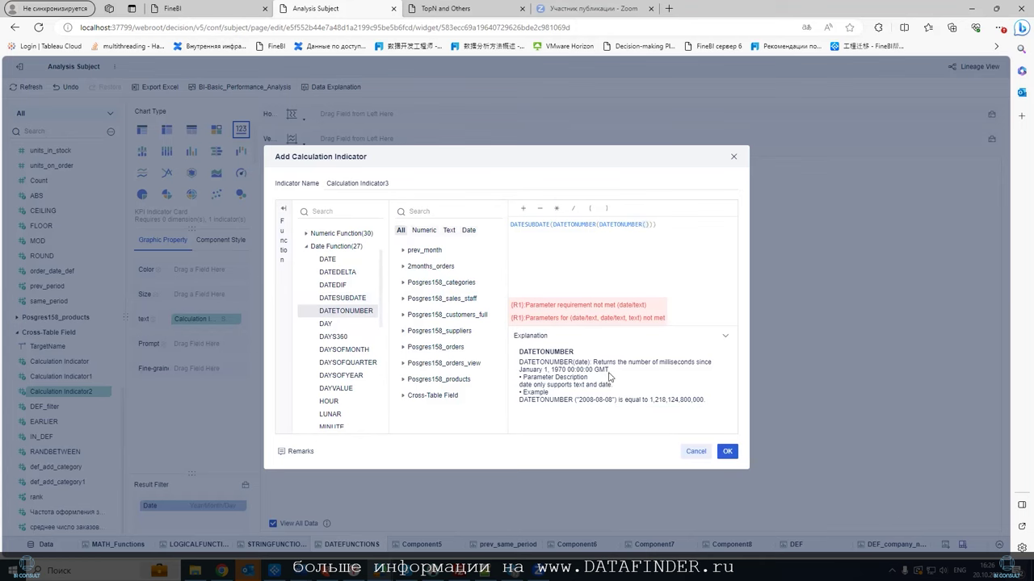
pyautogui.moveTo(612, 371); pyautogui.dragTo(512, 359)
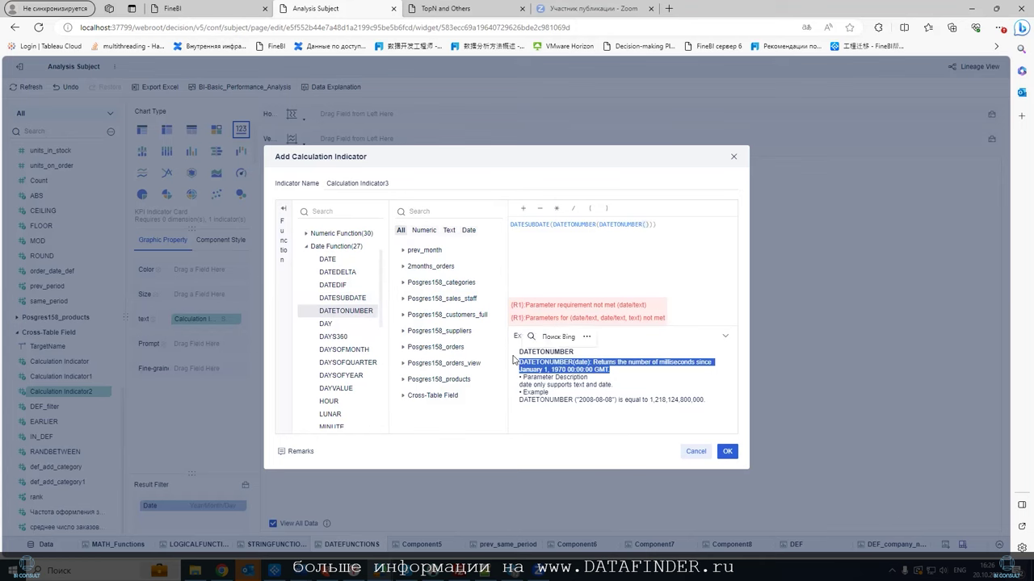
# Insert the DAY and DAYS360 functions into the formula and read their explanations and examples.
pyautogui.doubleClick(339, 323)
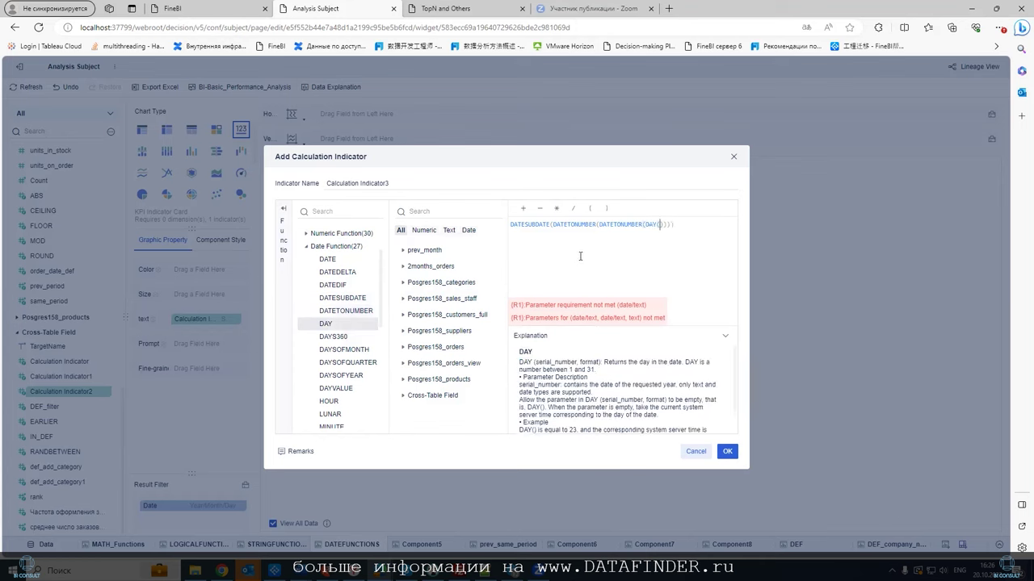
pyautogui.scroll(-3, 601, 353)
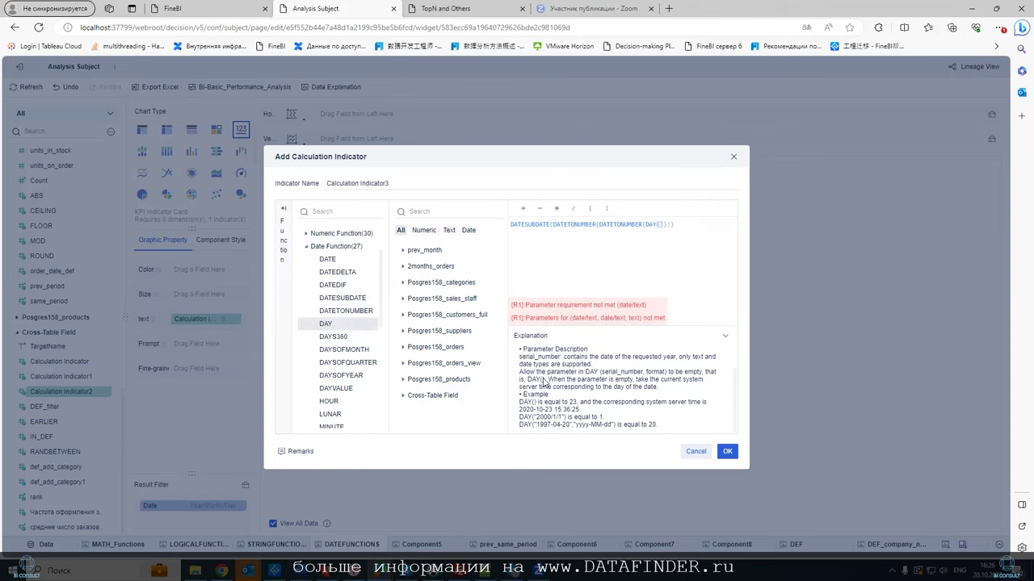
pyautogui.click(332, 337)
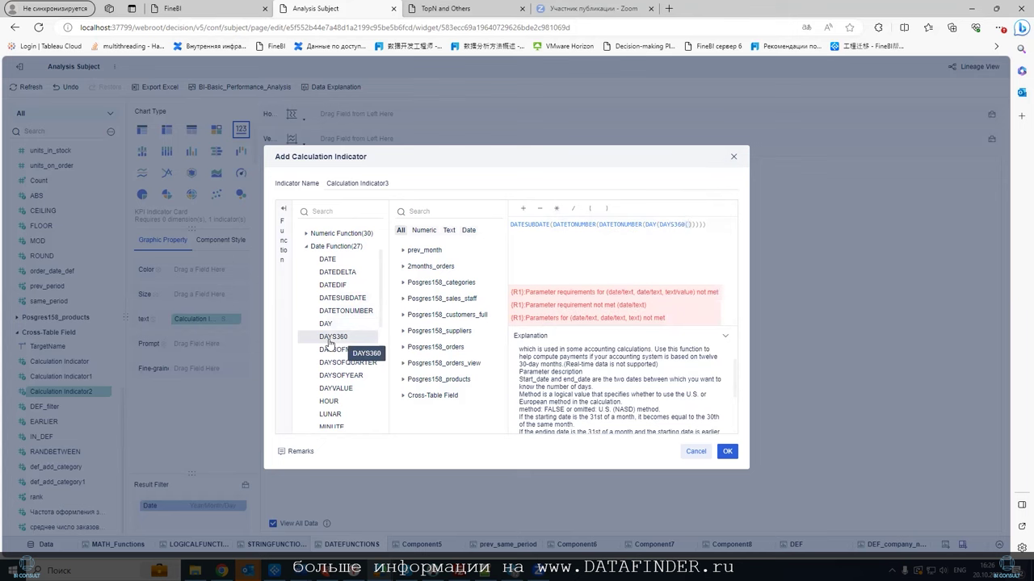
pyautogui.click(331, 339)
pyautogui.scroll(-4, 616, 372)
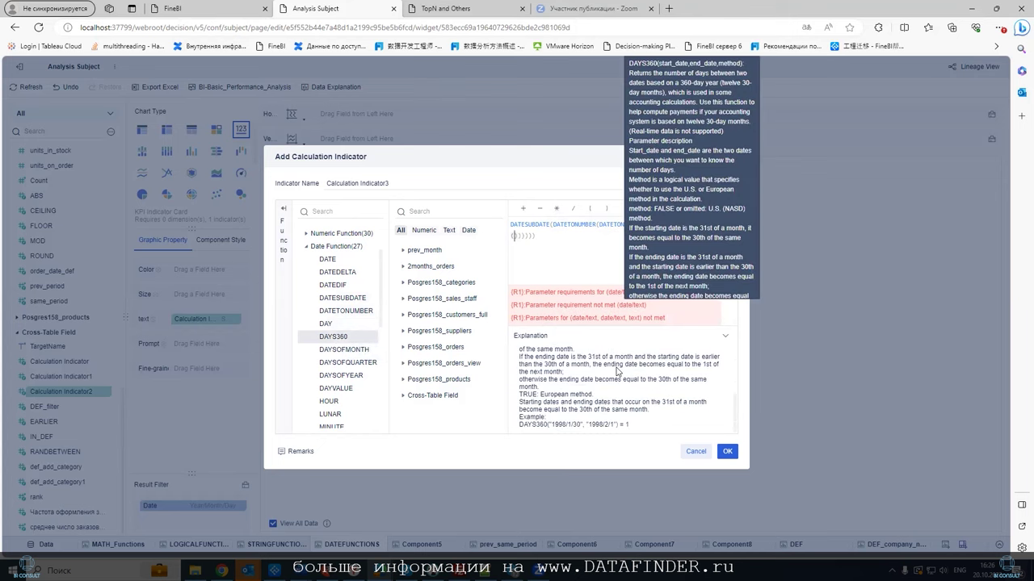
# Examine the DAYS360 explanation's parameters, U.S. and European methods, and example.
pyautogui.scroll(4, 612, 377)
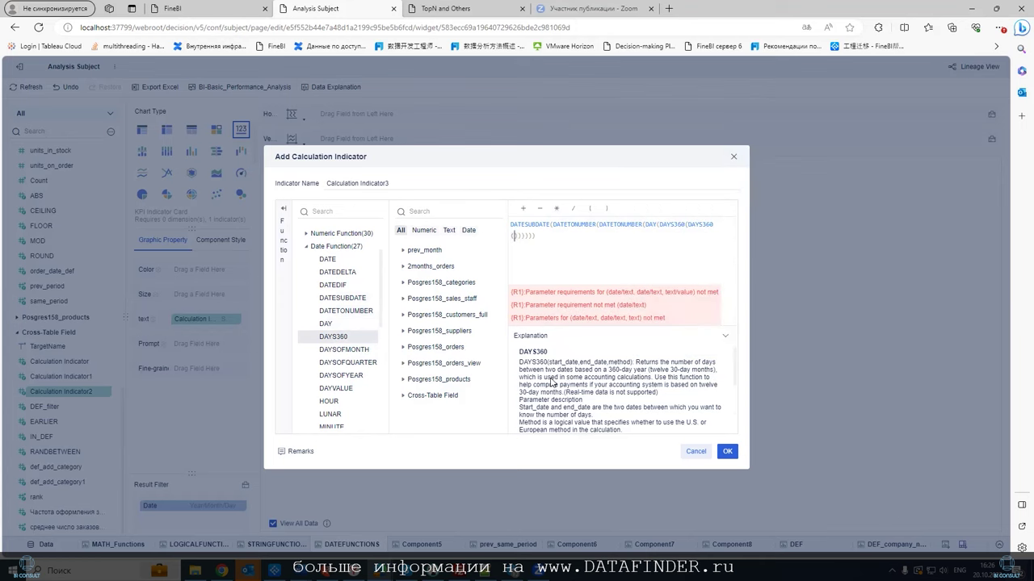
pyautogui.scroll(-1, 616, 379)
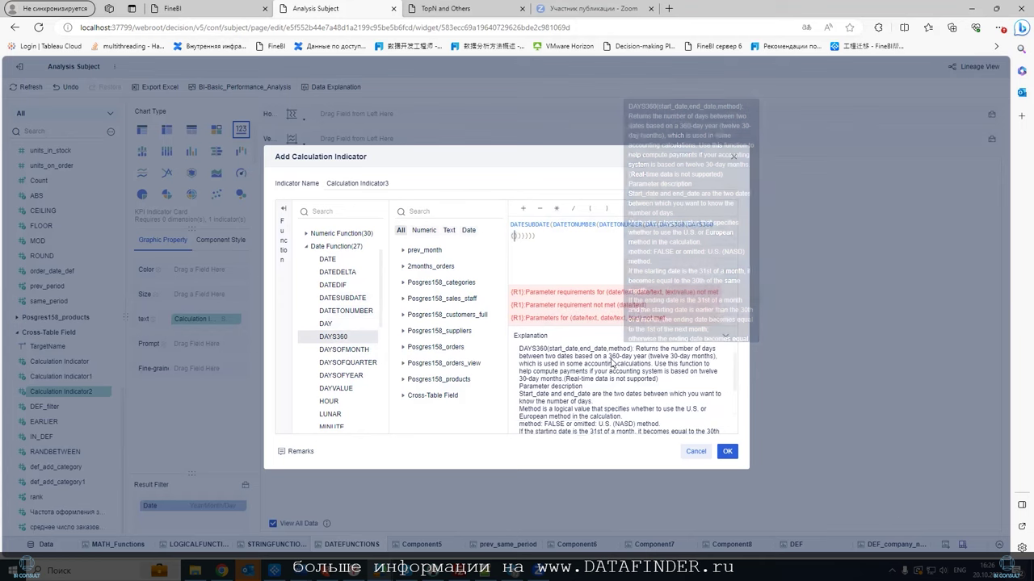
pyautogui.moveTo(612, 357); pyautogui.dragTo(648, 357)
pyautogui.scroll(-3, 618, 369)
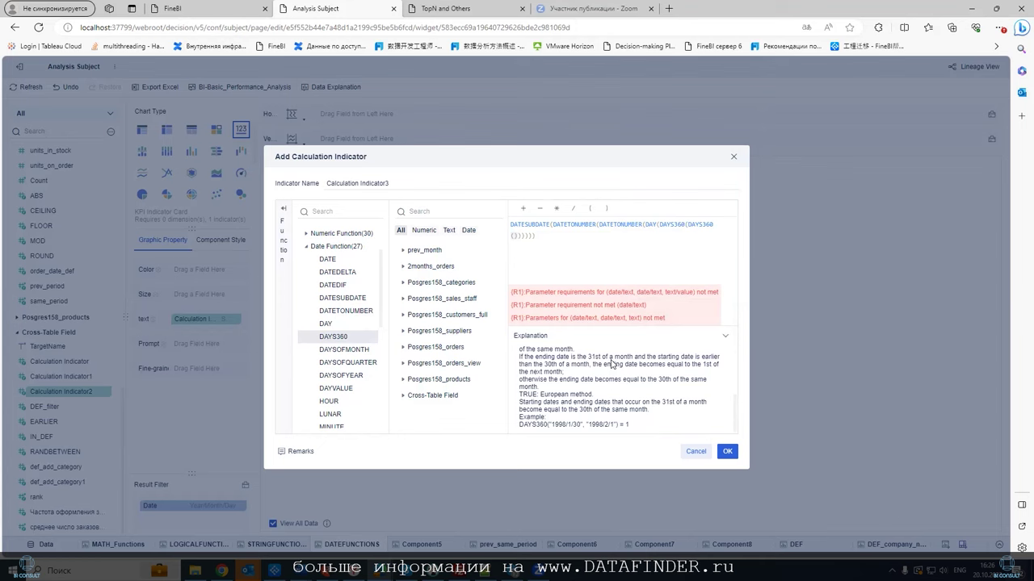
# Insert DAYSOFMONTH into the nested date formula, read its explanation and examples, and clear the whole formula.
pyautogui.click(368, 350)
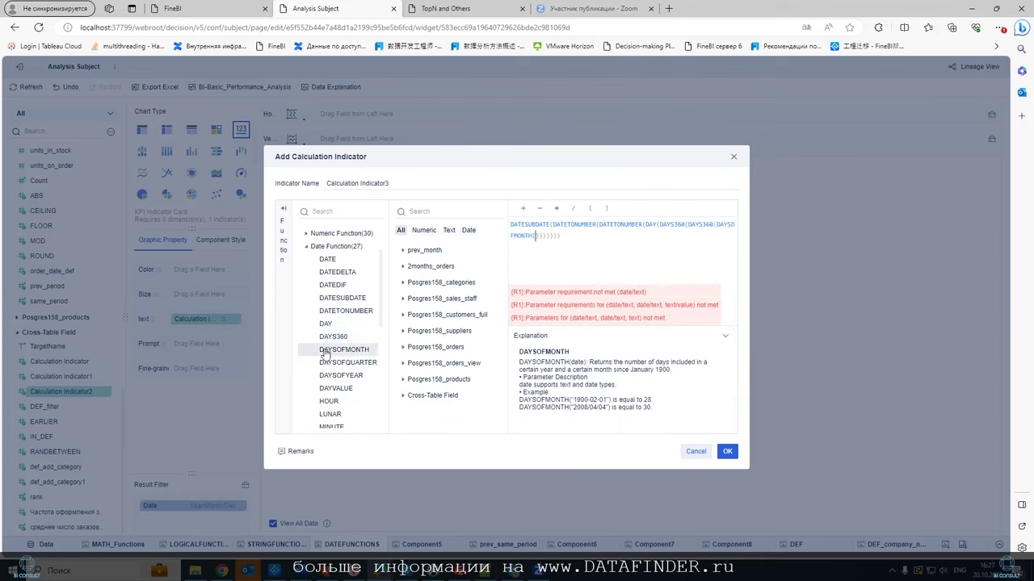
pyautogui.click(335, 352)
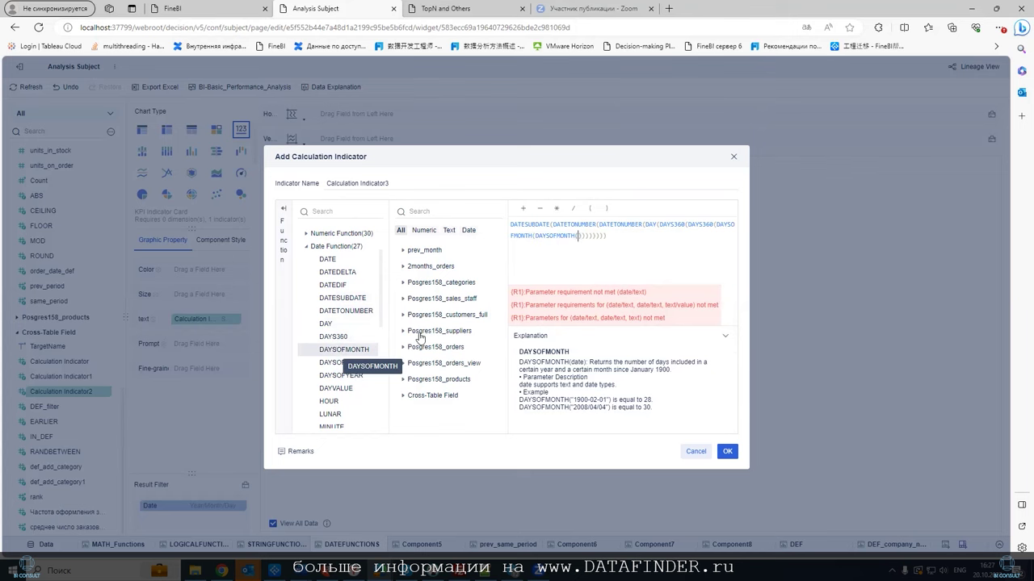
pyautogui.moveTo(609, 236); pyautogui.dragTo(506, 234)
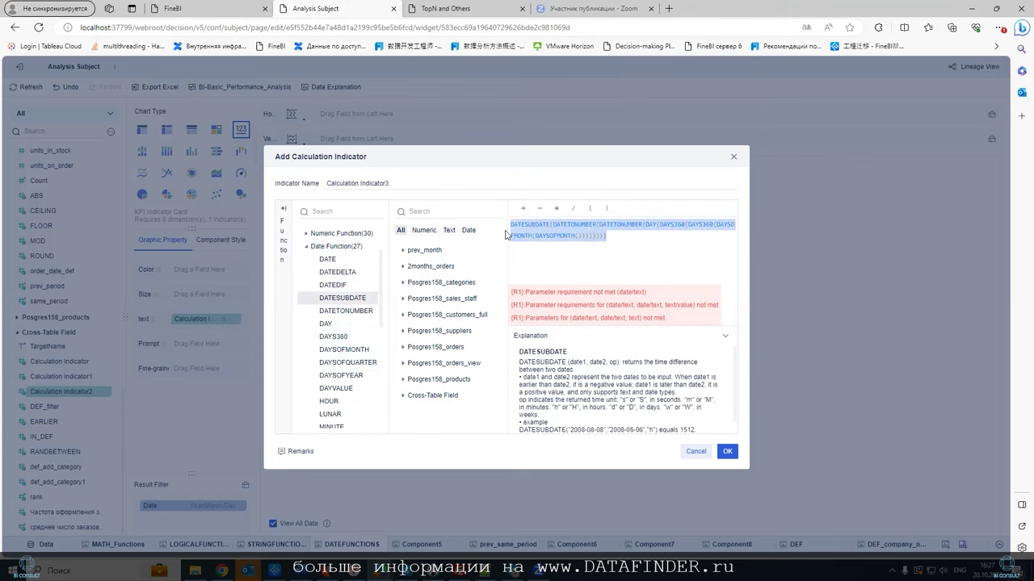
pyautogui.press('BackSpace')
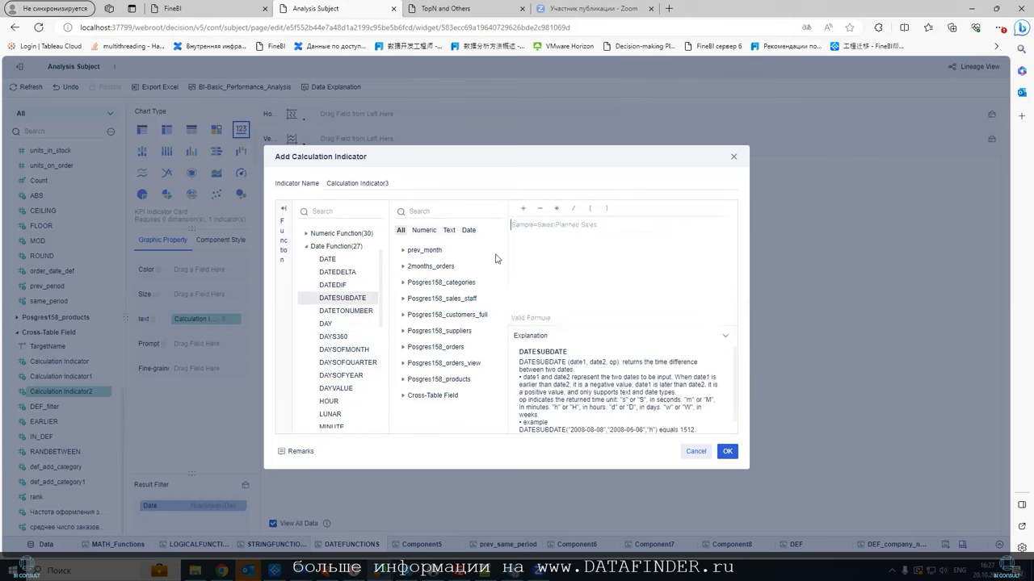
# Insert DAYSOFMONTH, DAYSOFQUARTER and DAYSOFYEAR into the empty formula and read their explanations.
pyautogui.click(365, 349)
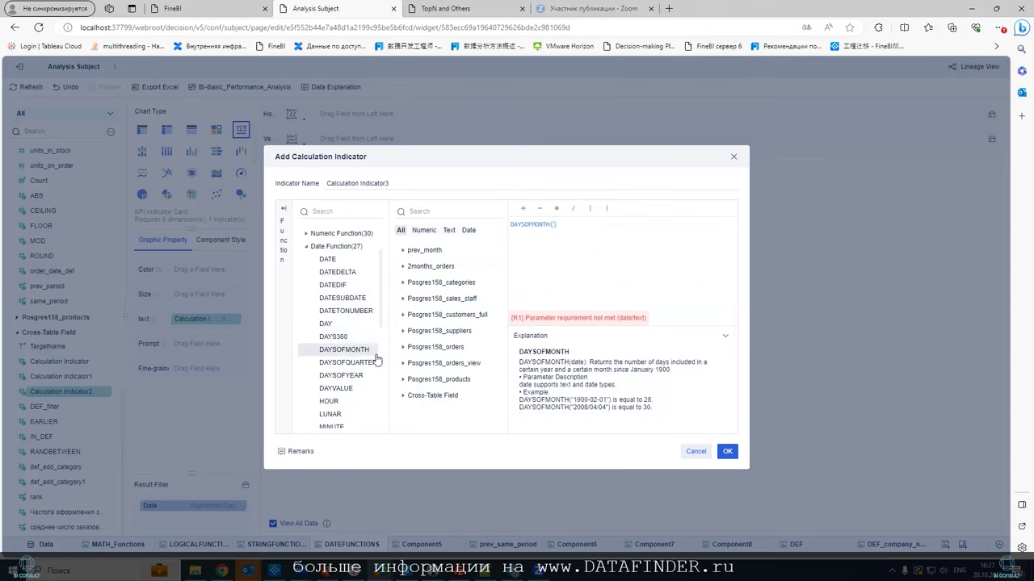
pyautogui.click(347, 363)
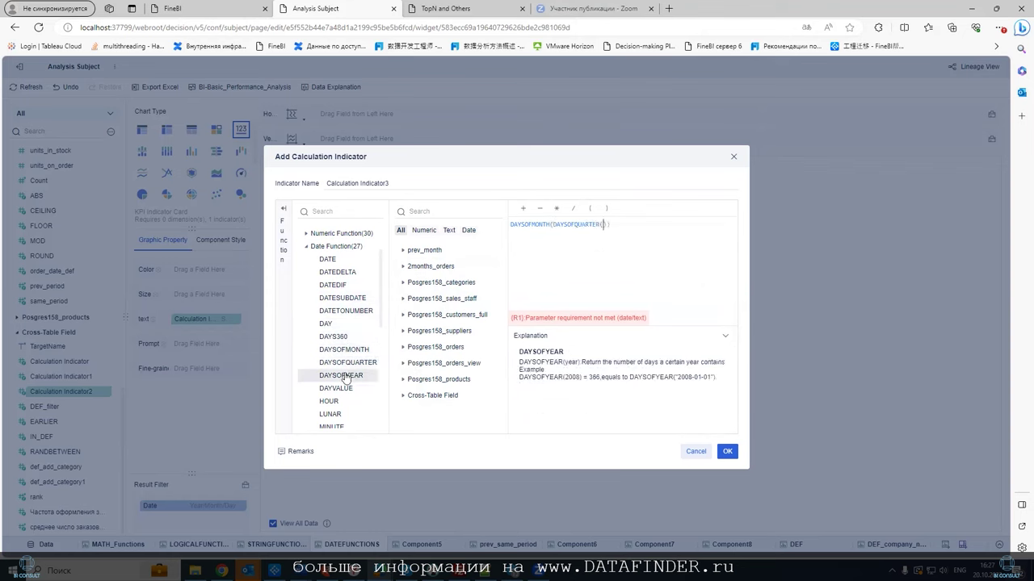
pyautogui.click(345, 377)
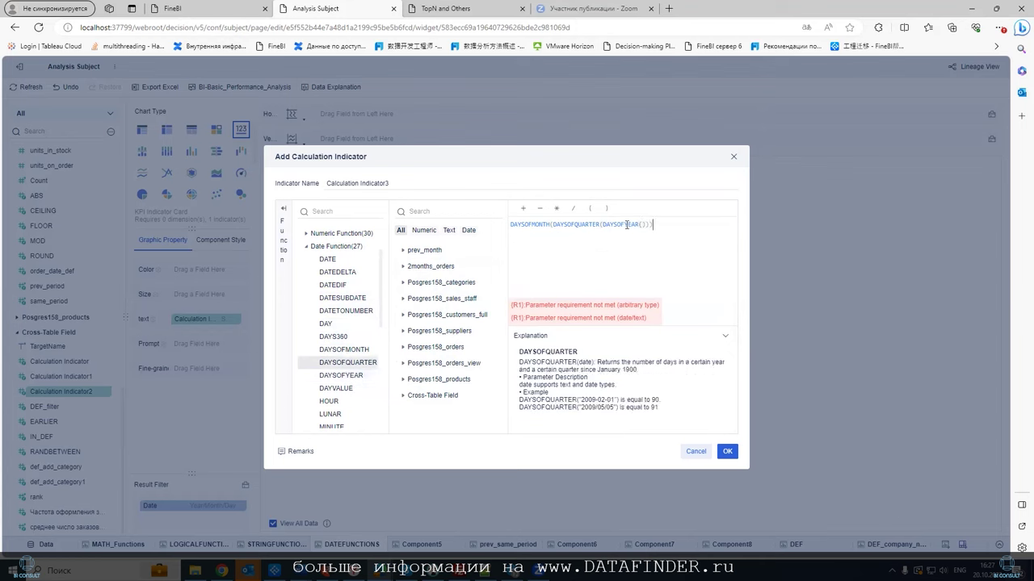
# Replace the formula with DAYSOFYEAR(Date), using the Date field of Posgres158_orders, and save the indicator as DAYSOFYEAR.
pyautogui.moveTo(652, 225); pyautogui.dragTo(512, 225)
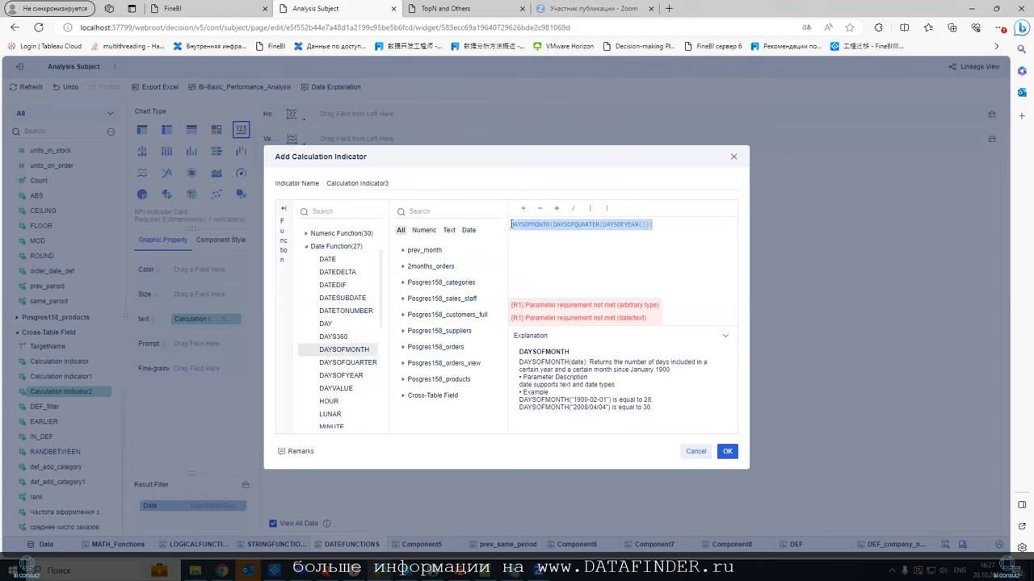
pyautogui.click(345, 377)
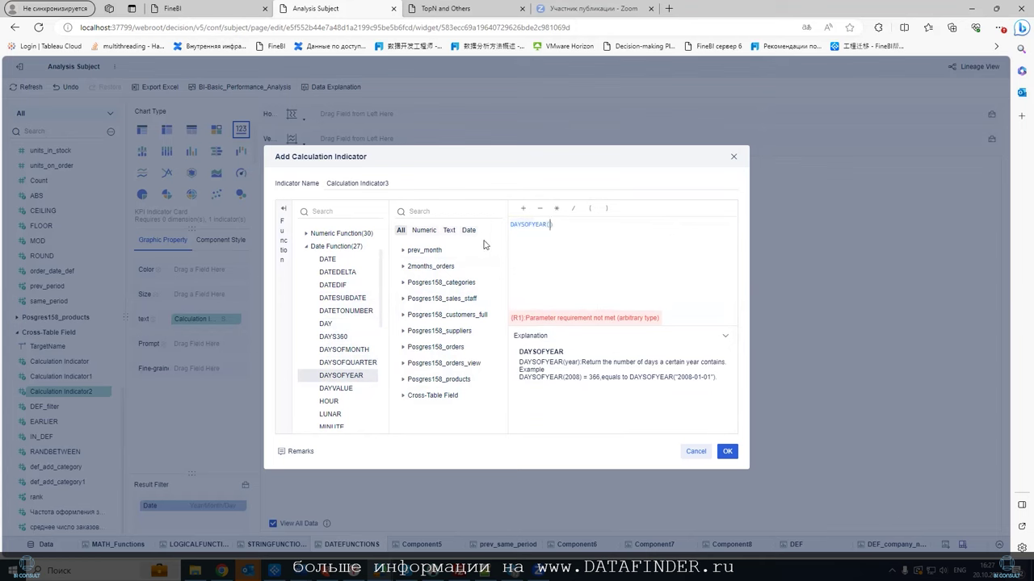
pyautogui.click(402, 349)
pyautogui.click(420, 363)
pyautogui.click(410, 183)
pyautogui.hotkey('ctrl', 'a')
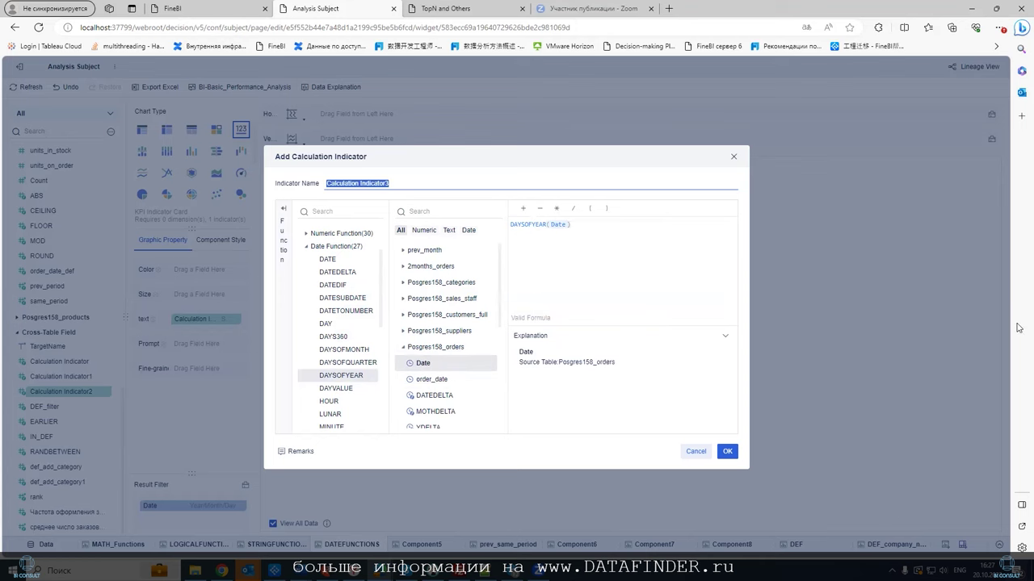
pyautogui.write('DAYSOFYEAR')
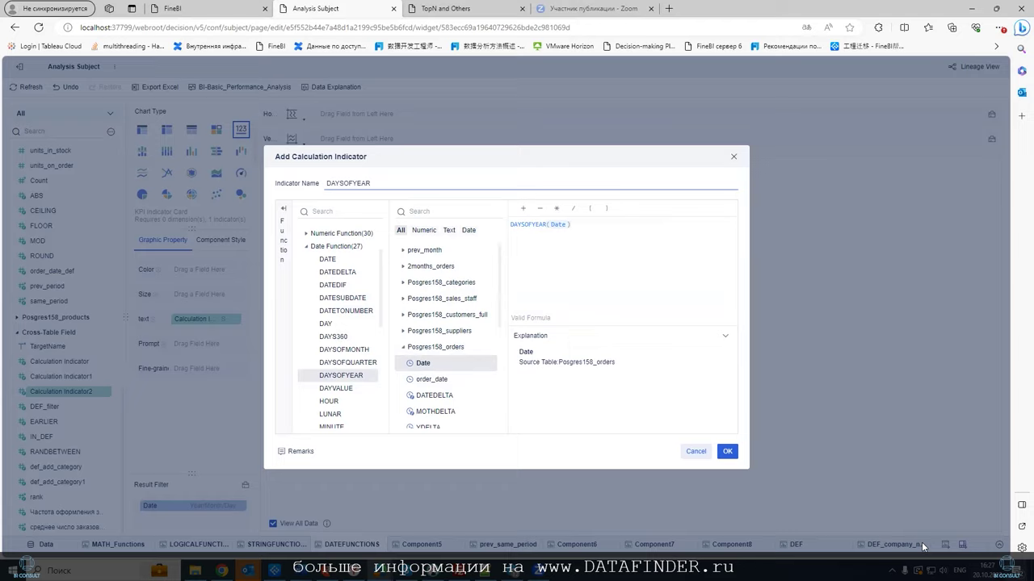
pyautogui.click(727, 452)
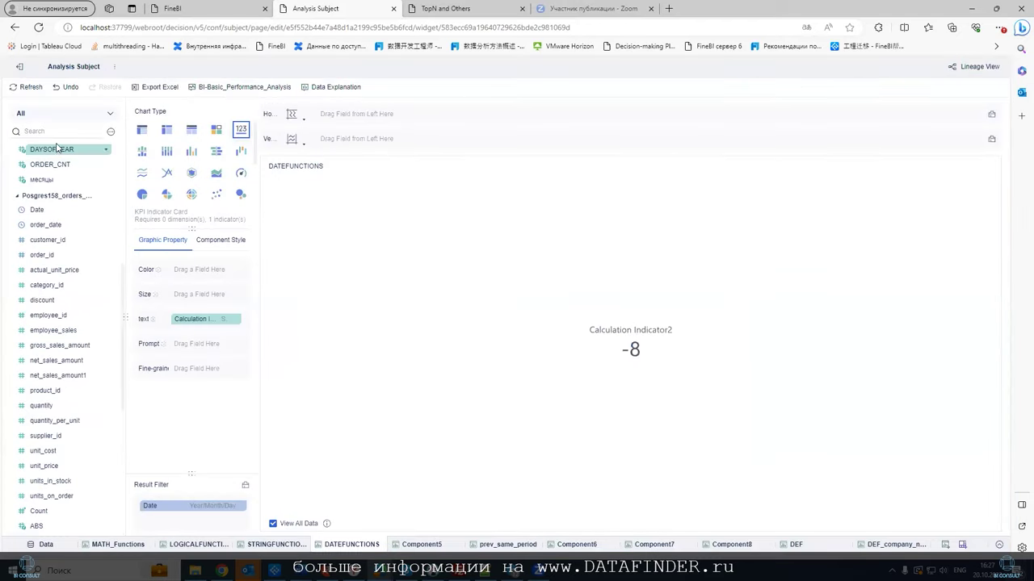
# Add DAYSOFYEAR and the Posgres158_orders_view Date field to the chart axes and display the component as a group table.
pyautogui.moveTo(174, 146); pyautogui.dragTo(347, 139)
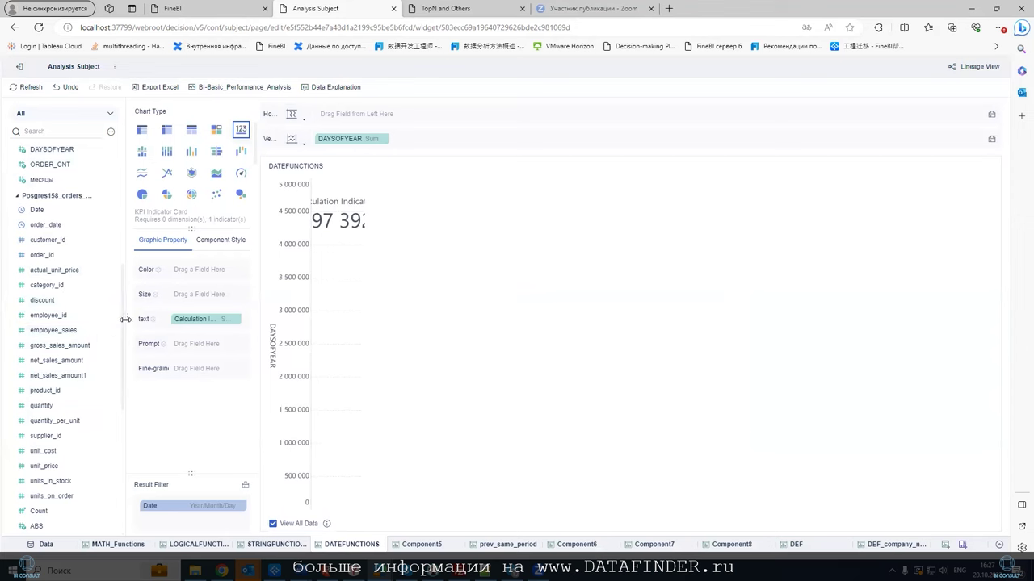
pyautogui.moveTo(37, 209); pyautogui.dragTo(347, 114)
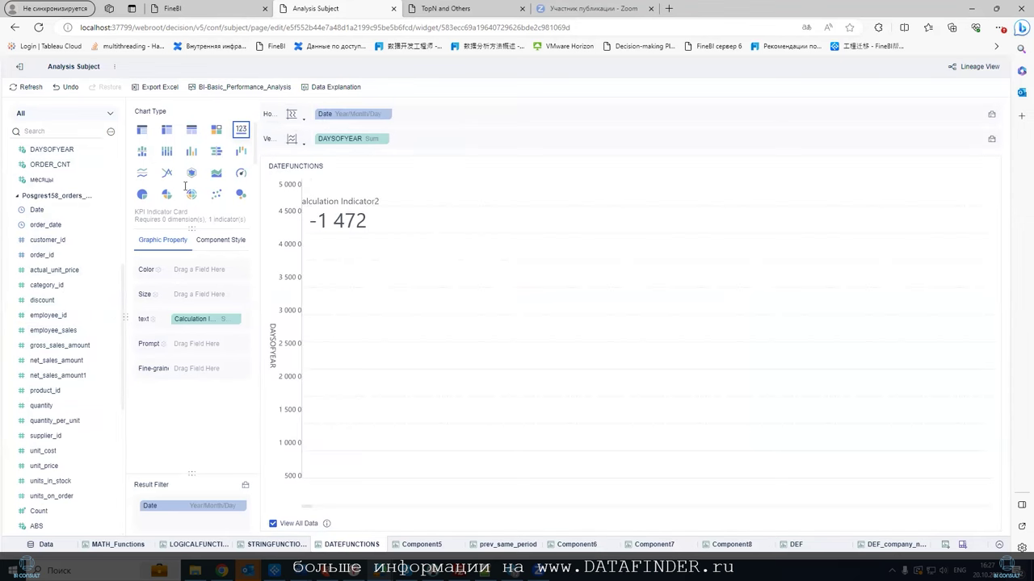
pyautogui.click(141, 129)
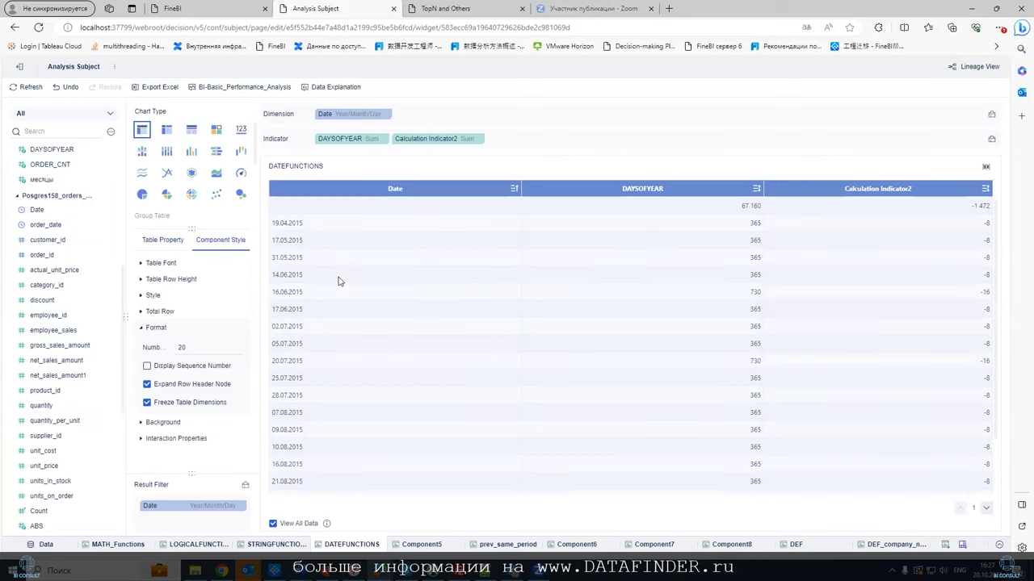
pyautogui.scroll(-2, 727, 275)
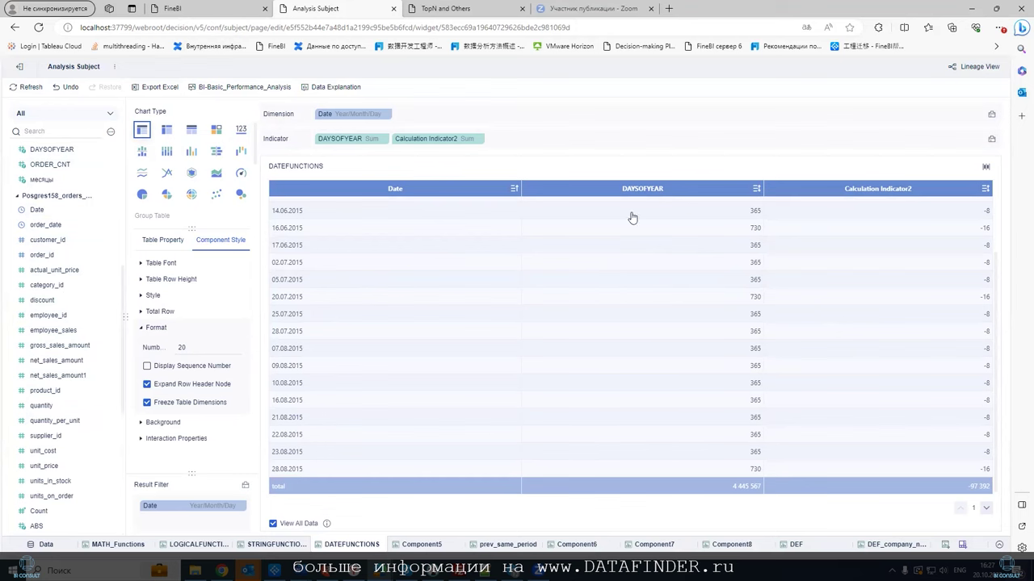
# Remove Calculation Indicator2 from the table and set DAYSOFYEAR's summary mode to Maximum.
pyautogui.click(479, 139)
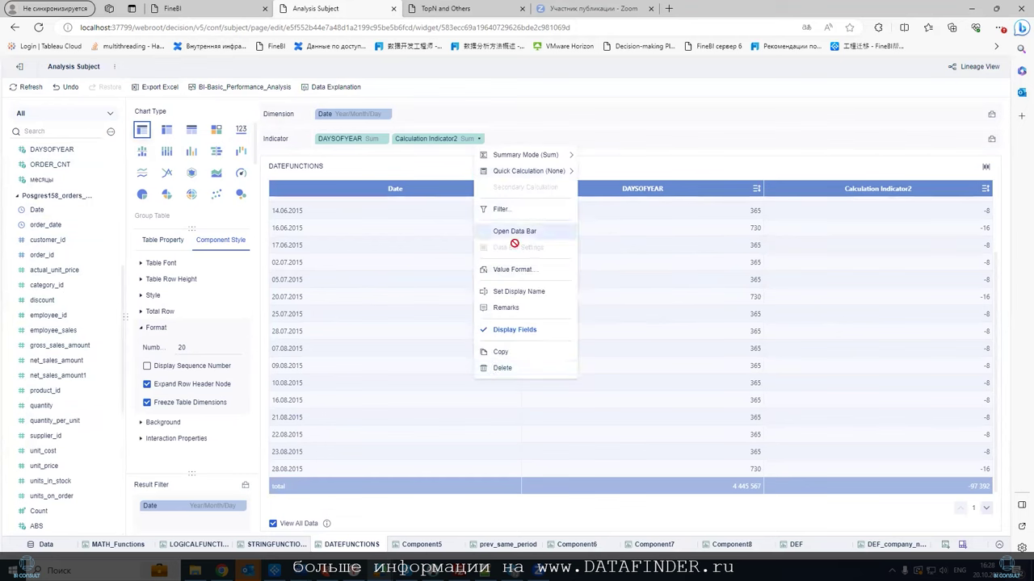
pyautogui.click(500, 368)
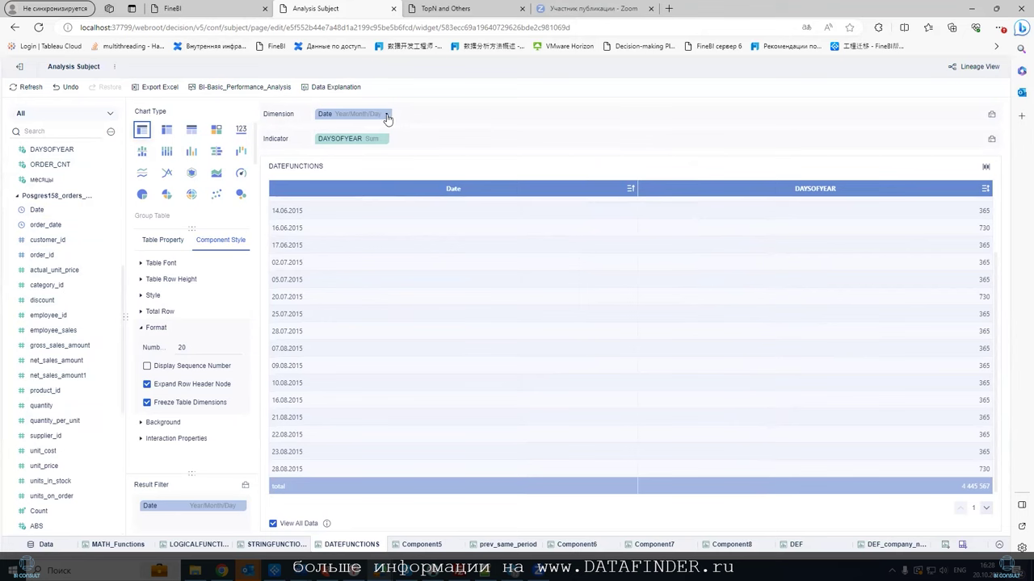
pyautogui.click(386, 114)
pyautogui.click(519, 212)
pyautogui.click(383, 139)
pyautogui.moveTo(428, 155)
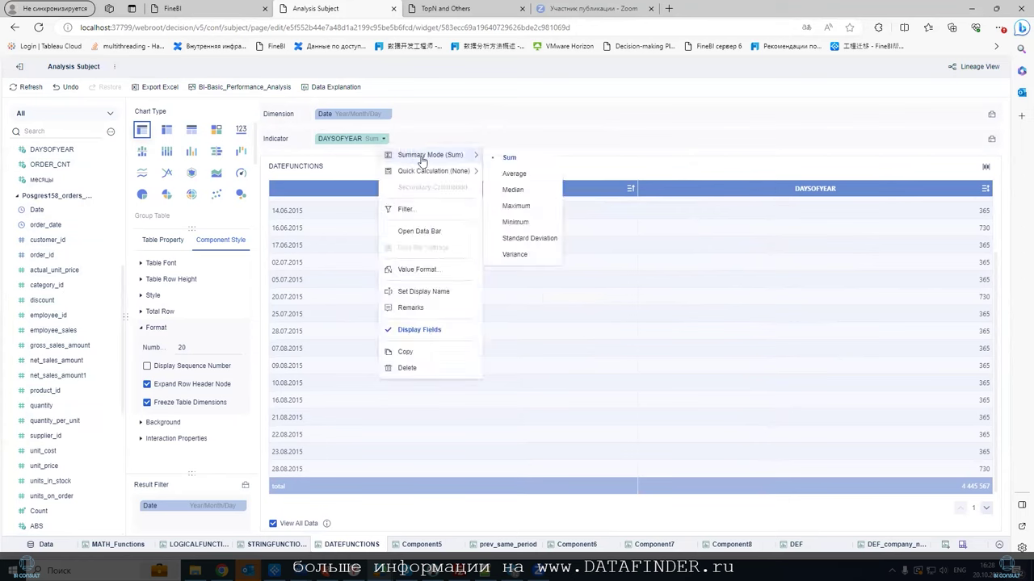
pyautogui.click(516, 206)
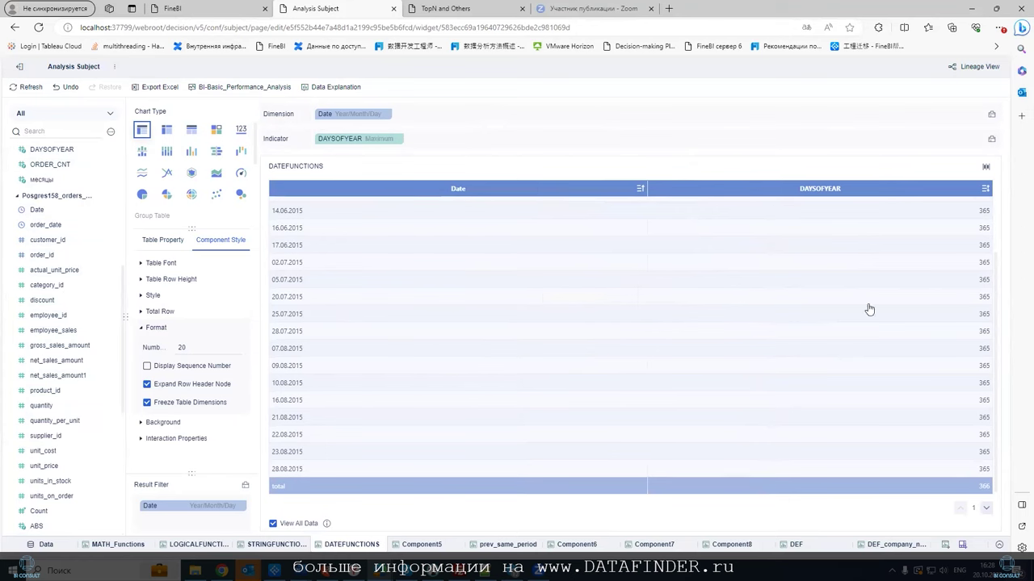
# Move DAYSOFYEAR from the table's indicators to the result filter and keep only values more than 365.
pyautogui.moveTo(353, 138); pyautogui.dragTo(176, 515)
pyautogui.click(242, 519)
pyautogui.click(240, 510)
pyautogui.click(264, 450)
pyautogui.click(291, 208)
pyautogui.click(421, 230)
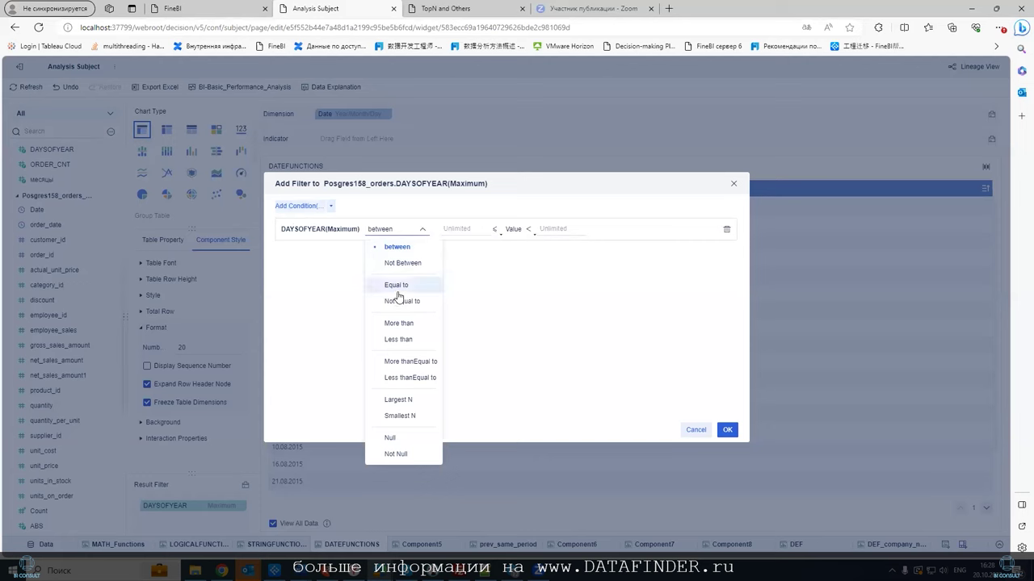
pyautogui.click(404, 324)
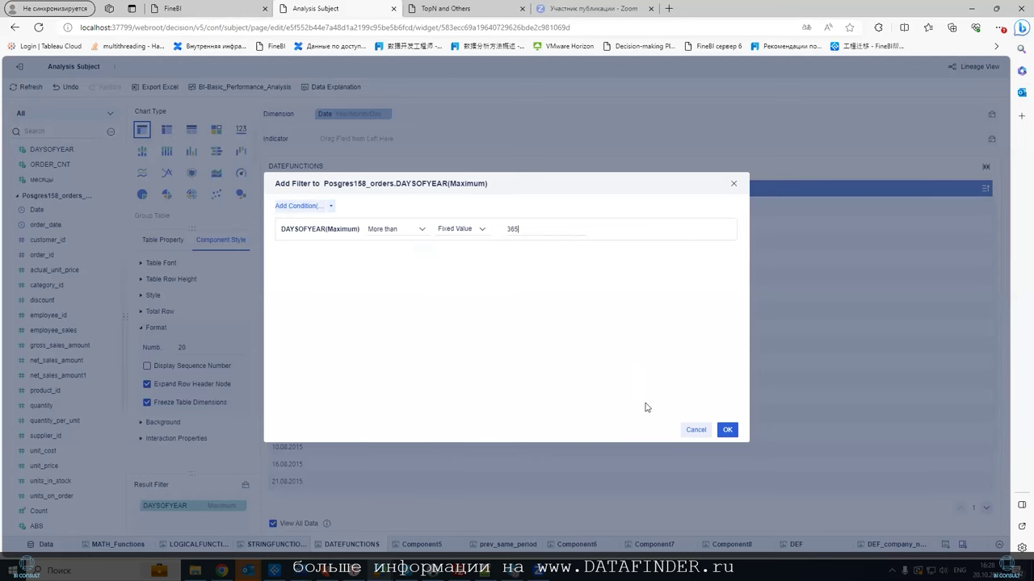
pyautogui.click(726, 430)
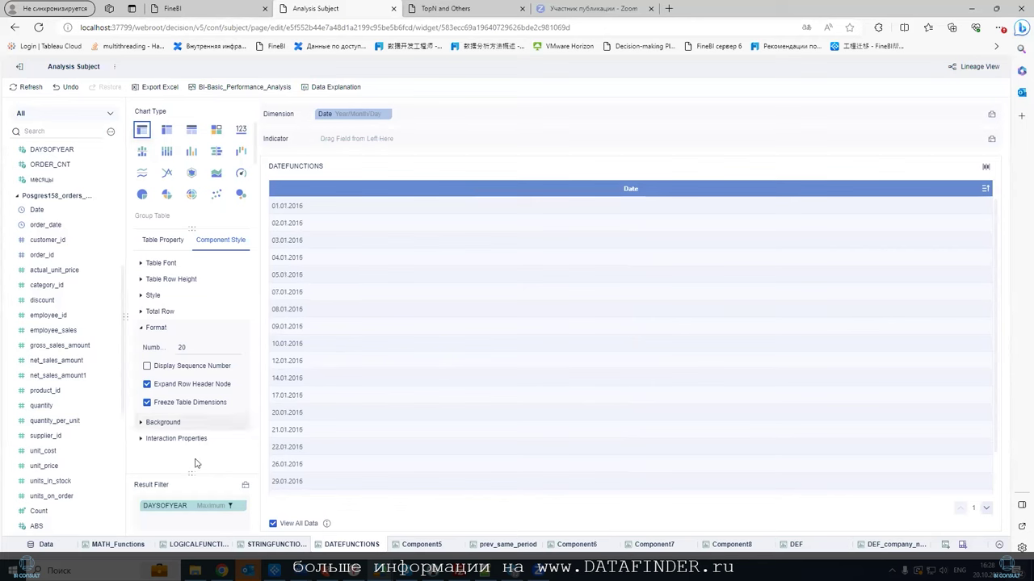
# Start a new calculation indicator and browse its date functions to reach MONTH, QUARTER and the neighbouring functions.
pyautogui.moveTo(155, 509)
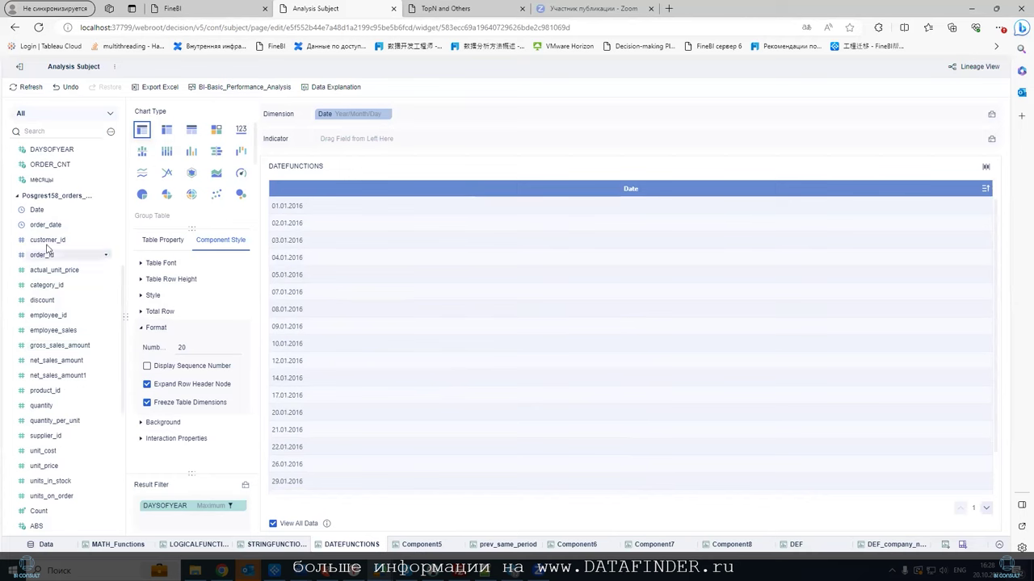
pyautogui.scroll(-1, 107, 329)
pyautogui.scroll(-3, 108, 328)
pyautogui.scroll(10, 107, 326)
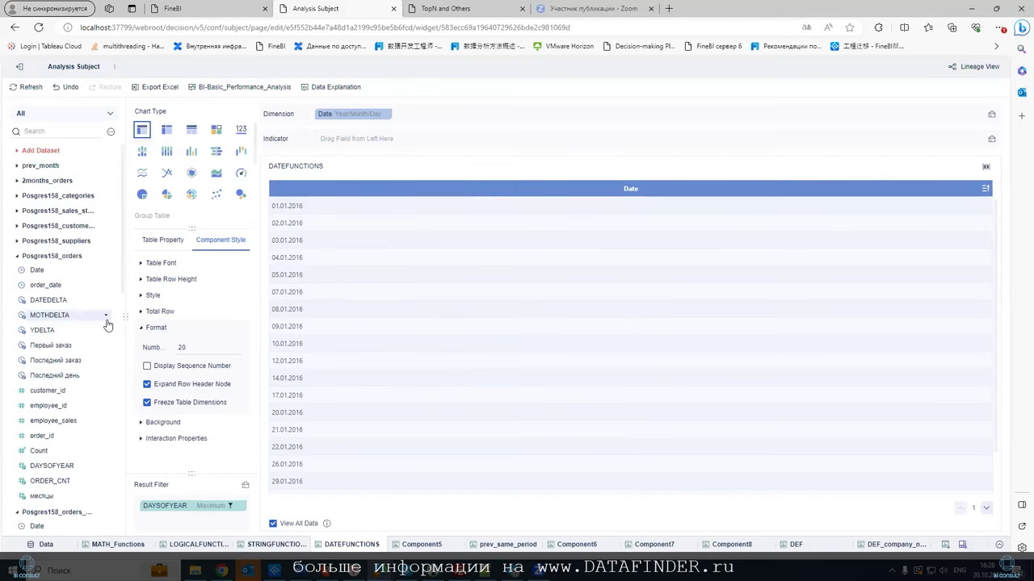
pyautogui.scroll(-12, 81, 331)
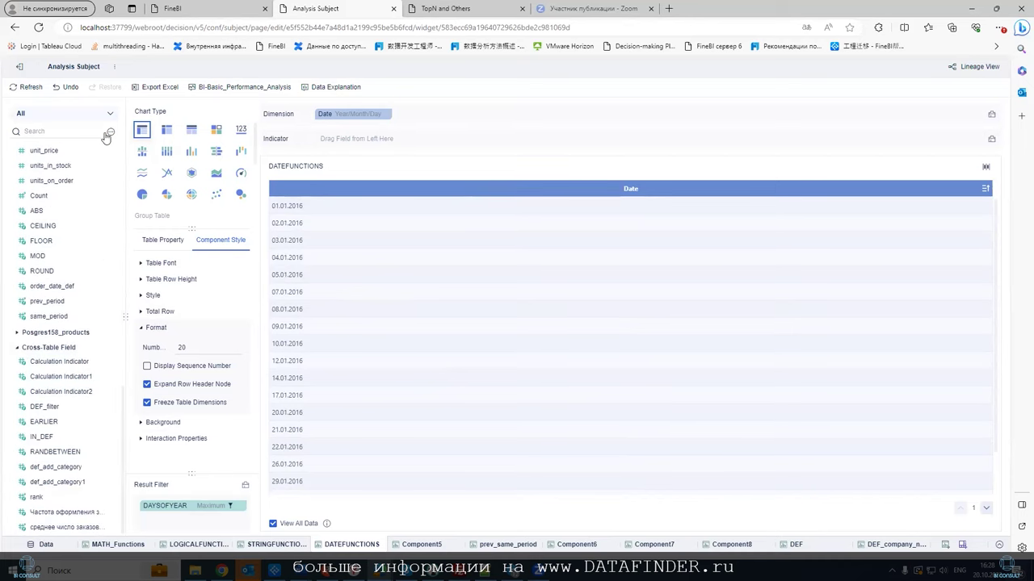
pyautogui.click(111, 131)
pyautogui.click(165, 147)
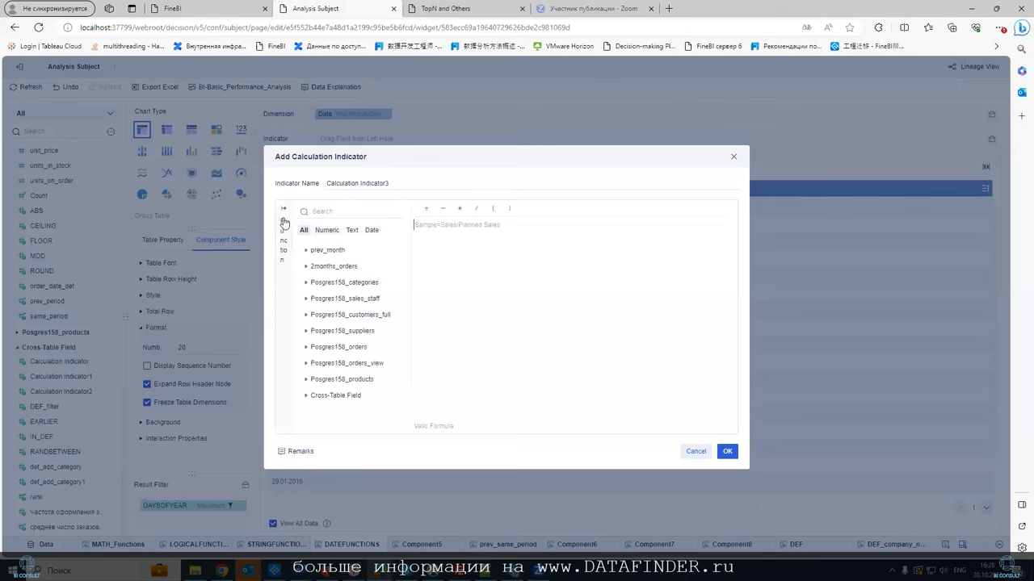
pyautogui.click(281, 234)
pyautogui.click(305, 309)
pyautogui.scroll(-5, 318, 354)
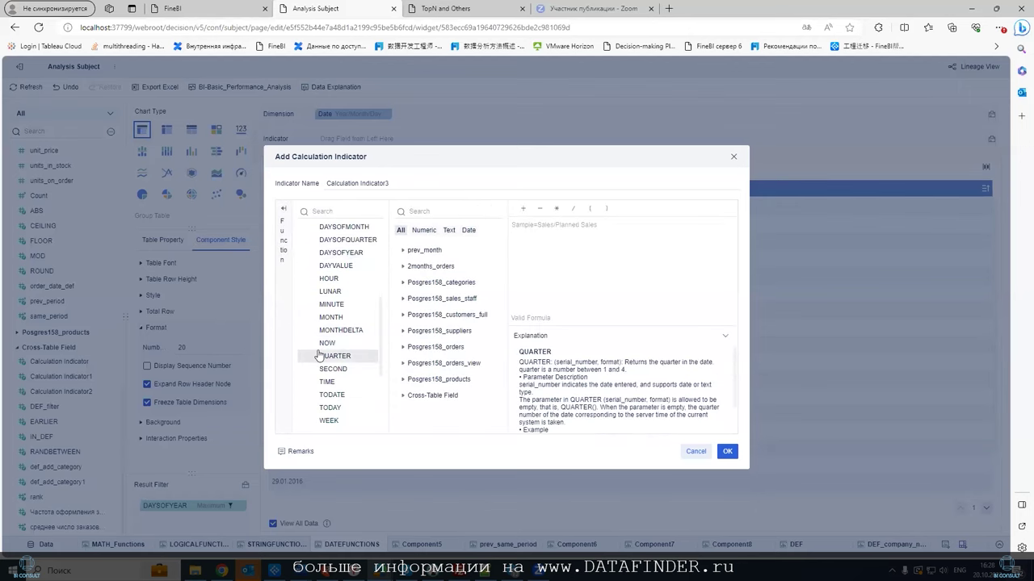
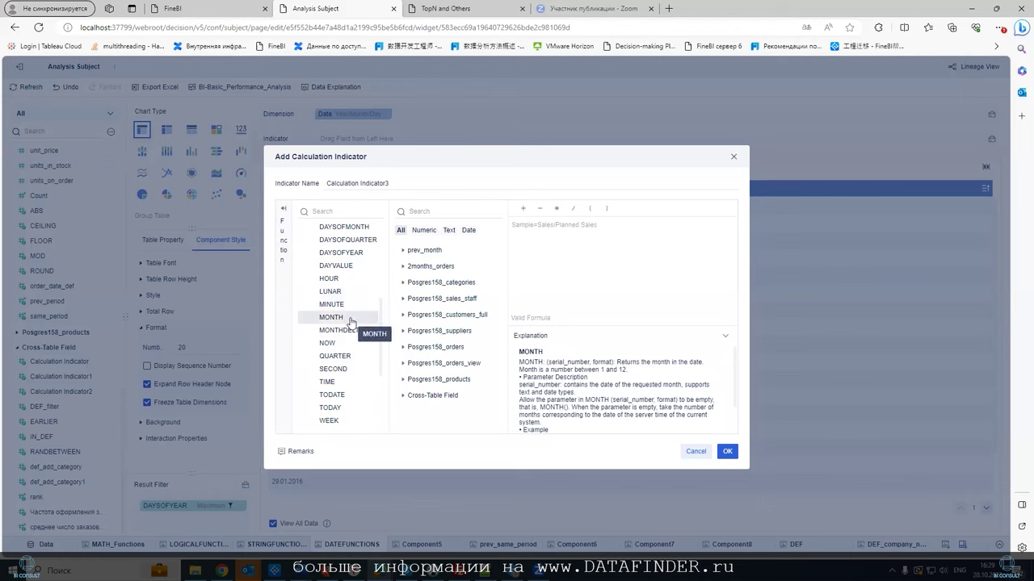
# Examine the MONTH explanation's parameter description and examples, including the one with the yyyy-MM-dd format.
pyautogui.scroll(-1, 632, 378)
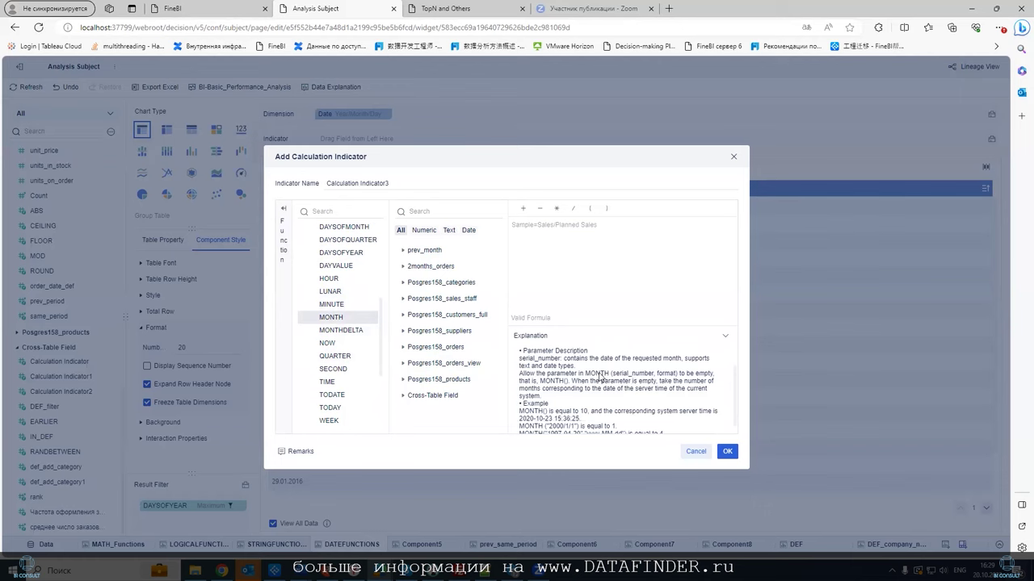
pyautogui.scroll(-1, 601, 377)
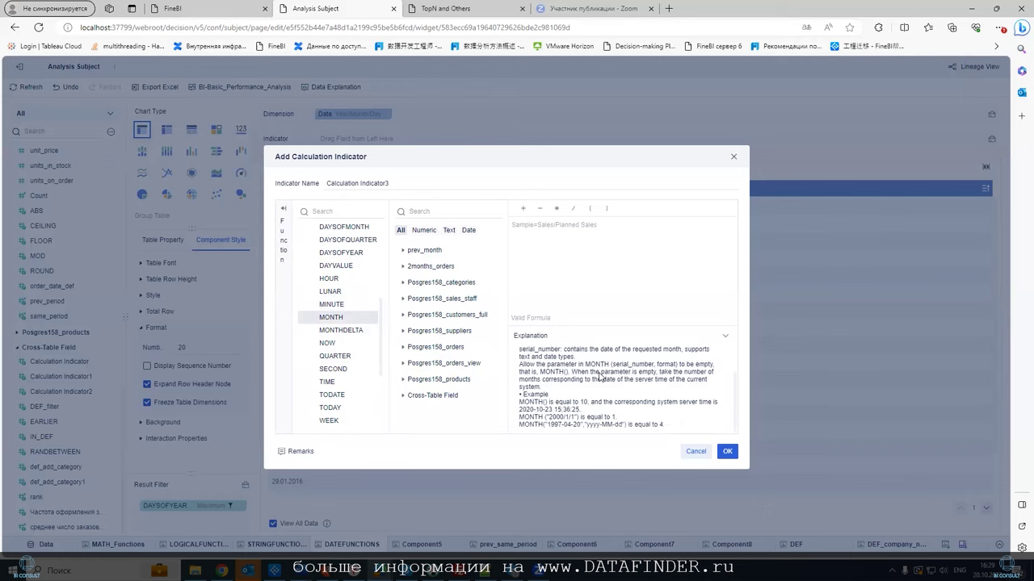
pyautogui.moveTo(546, 428); pyautogui.dragTo(590, 430)
pyautogui.moveTo(586, 427); pyautogui.dragTo(627, 431)
pyautogui.click(588, 432)
# Try MONTHDELTA with NOW nested inside it in the formula, and replace the whole expression with NOW.
pyautogui.doubleClick(341, 330)
pyautogui.doubleClick(340, 345)
pyautogui.tripleClick(535, 226)
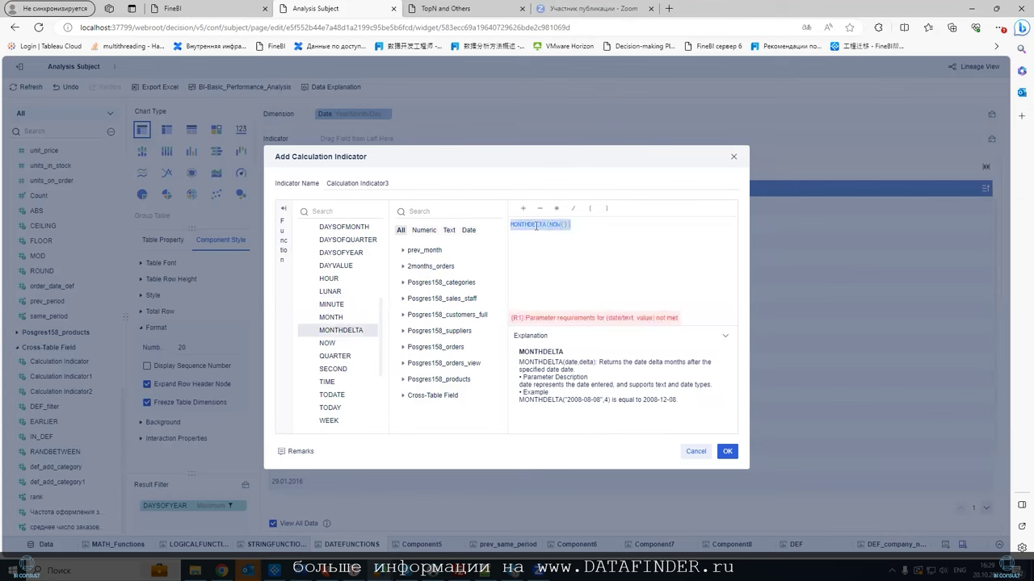
pyautogui.write('NOW')
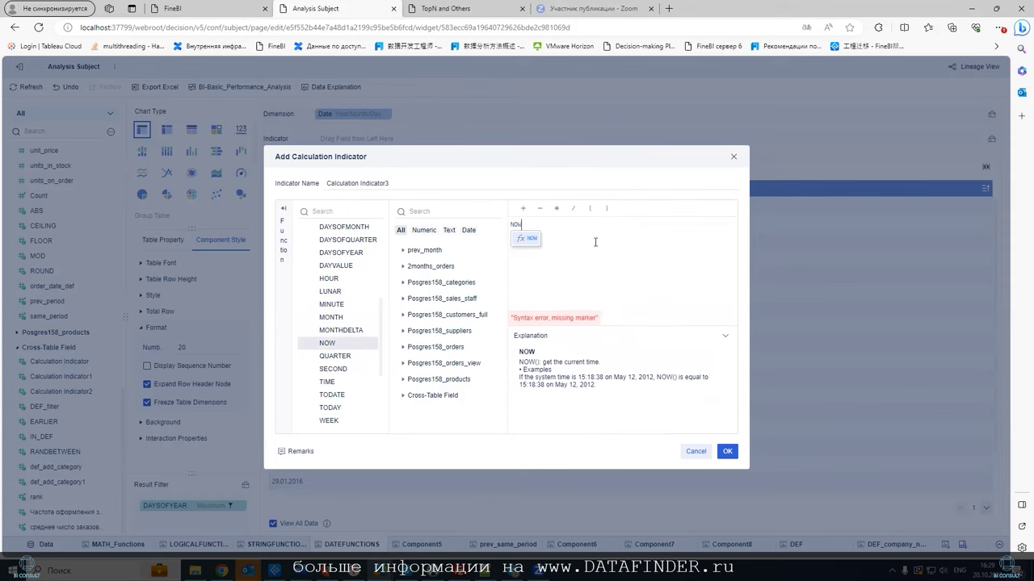
# Add QUARTER and TIME to the formula and read TIME's parameter description and examples.
pyautogui.click(334, 356)
pyautogui.scroll(-2, 342, 376)
pyautogui.click(338, 321)
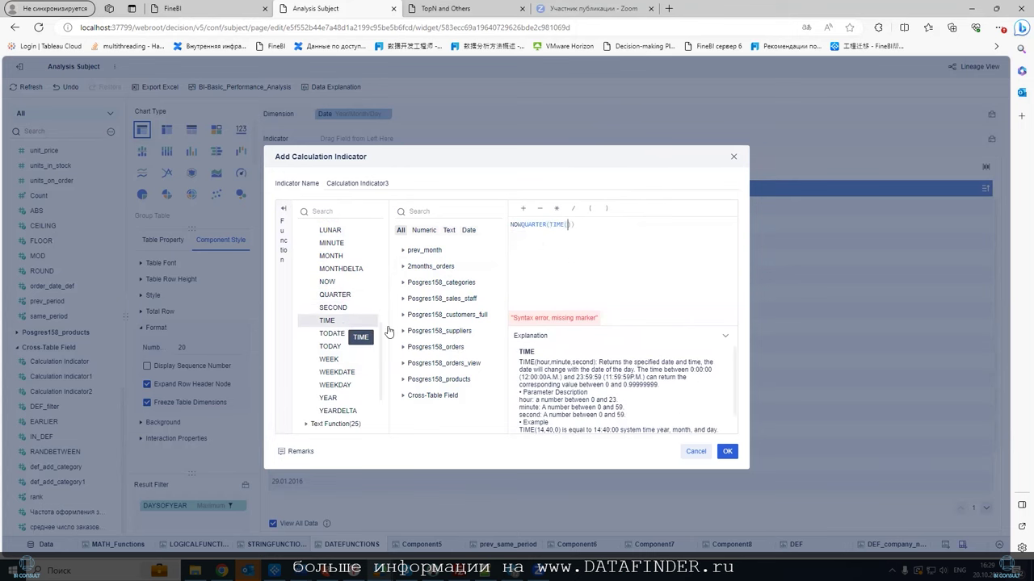
pyautogui.scroll(-1, 576, 378)
pyautogui.scroll(-1, 575, 378)
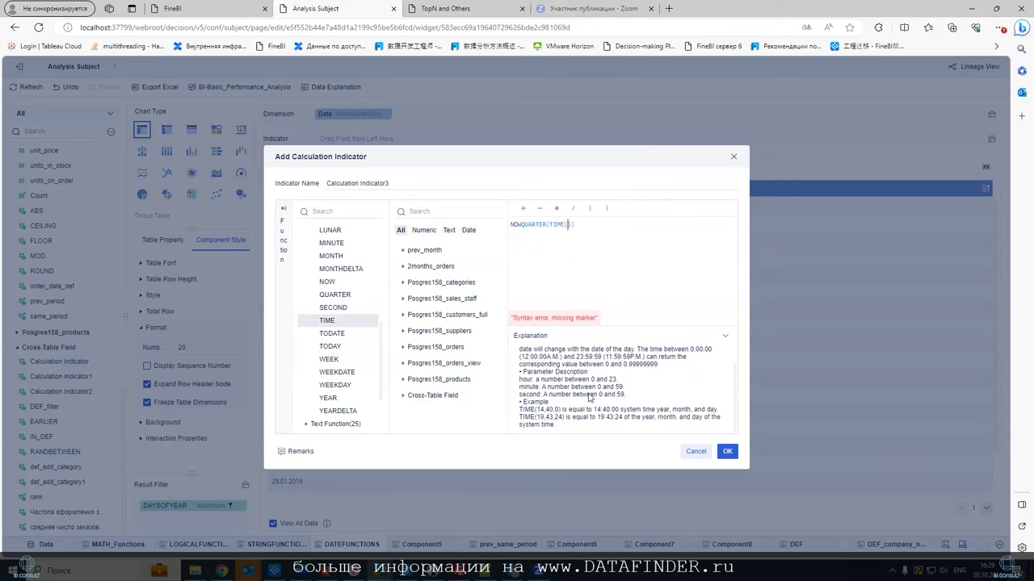
# Try TODATE inside the nested formula and replace the whole expression with a single TODATE().
pyautogui.click(337, 339)
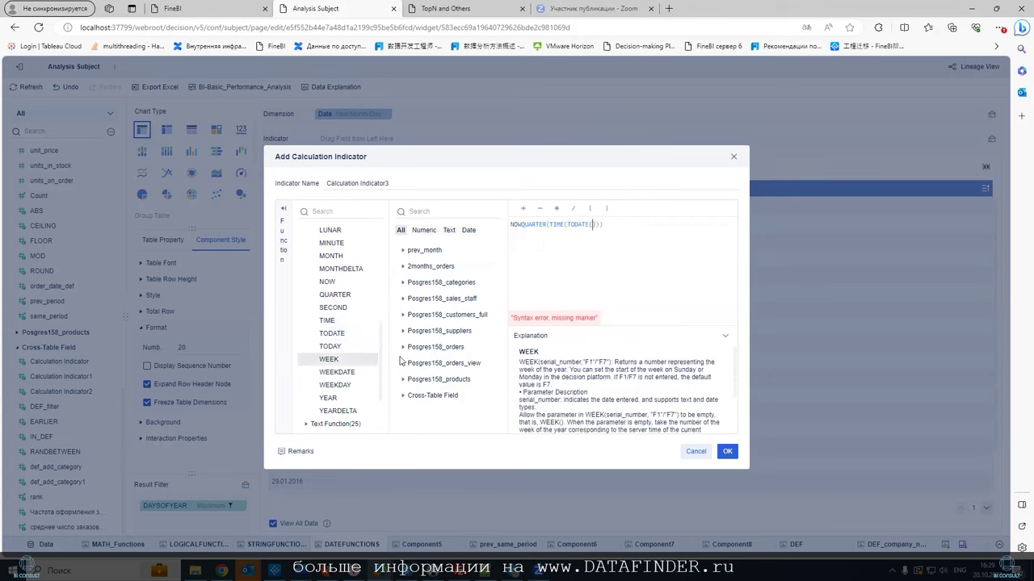
pyautogui.click(334, 332)
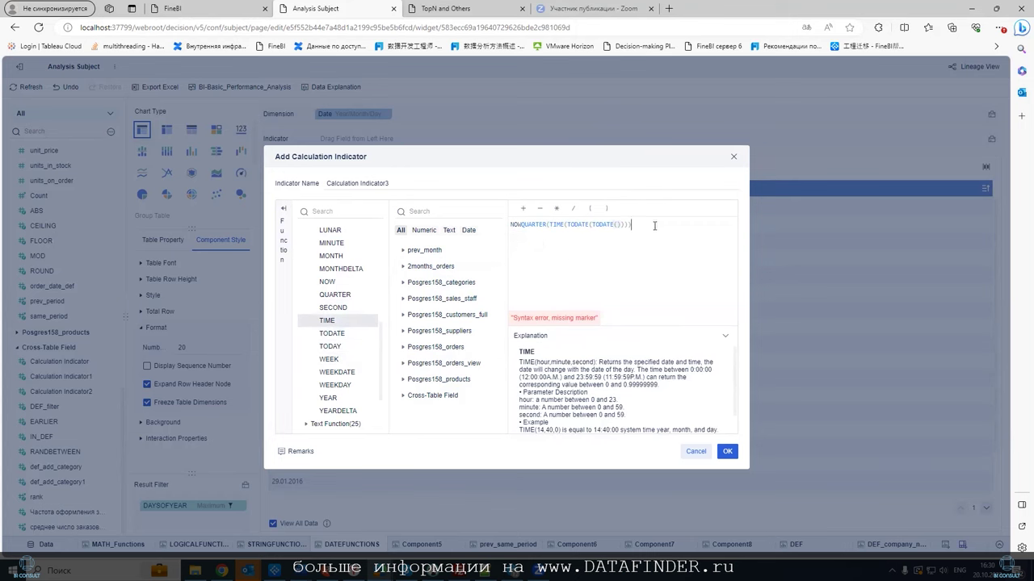
pyautogui.moveTo(654, 226); pyautogui.dragTo(455, 228)
pyautogui.write('TODATE()')
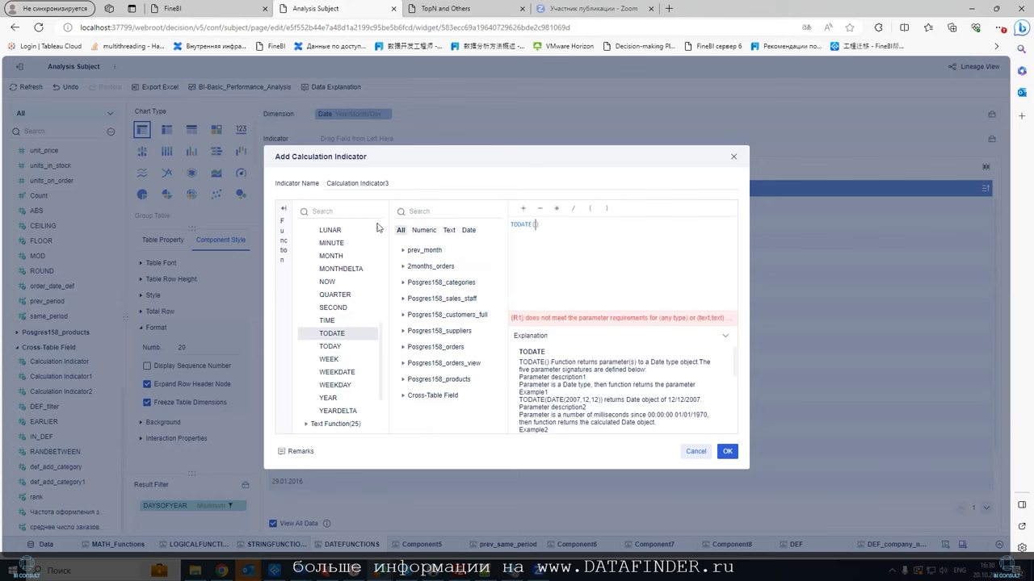
# Examine the TODATE explanation's parameter descriptions and examples, including the "2007/10/15" and "2007-6/8" date strings.
pyautogui.click(331, 255)
pyautogui.click(522, 226)
pyautogui.moveTo(519, 401); pyautogui.dragTo(643, 407)
pyautogui.scroll(-3, 579, 404)
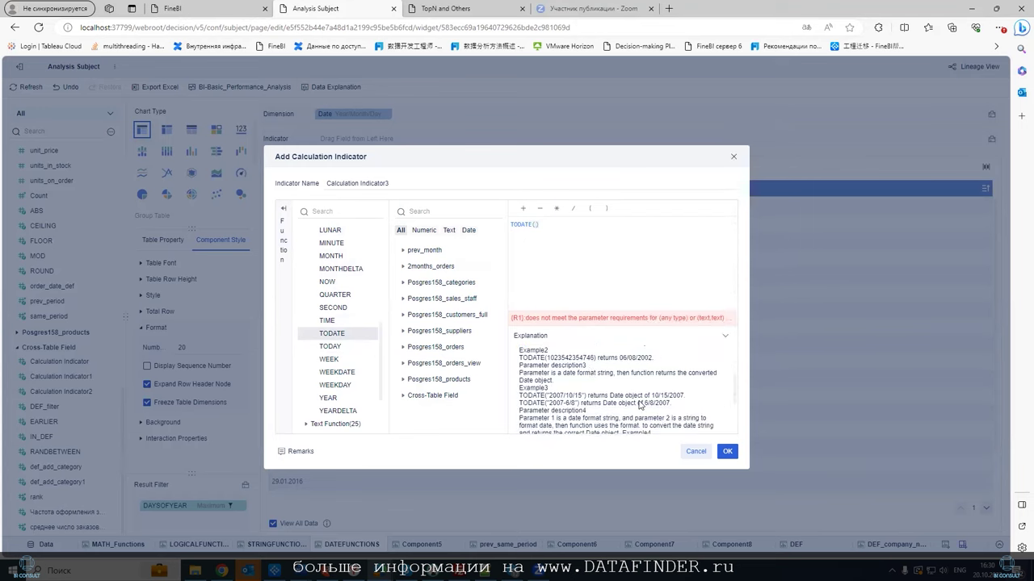
pyautogui.moveTo(519, 395); pyautogui.dragTo(693, 403)
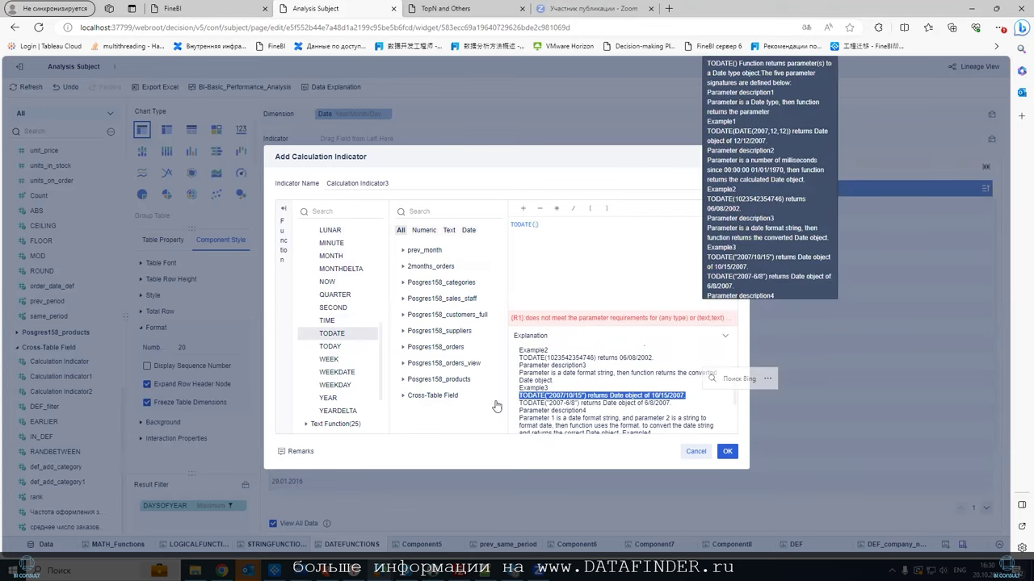
pyautogui.click(525, 409)
pyautogui.moveTo(520, 402); pyautogui.dragTo(678, 407)
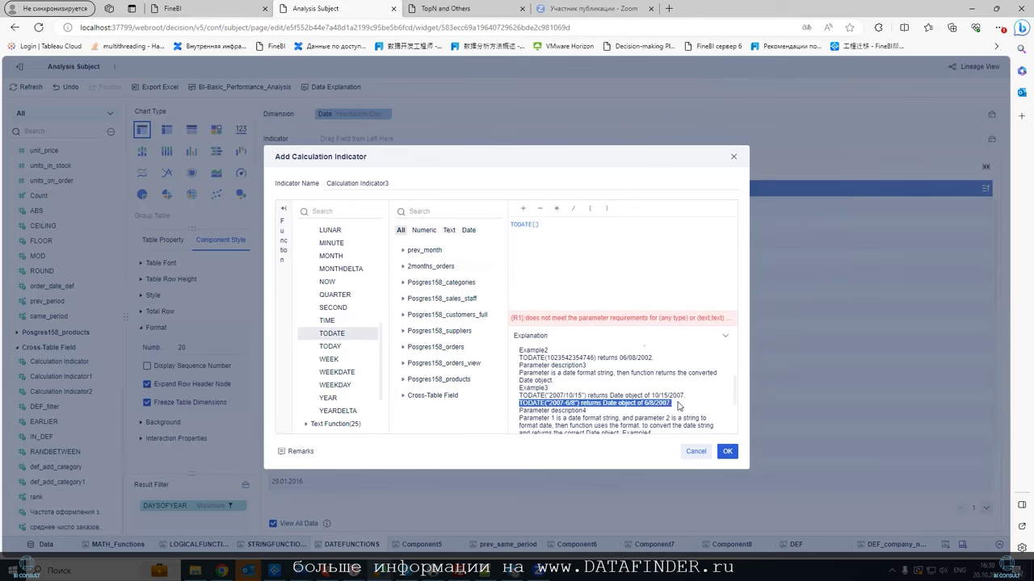
pyautogui.click(656, 401)
pyautogui.scroll(-1, 658, 402)
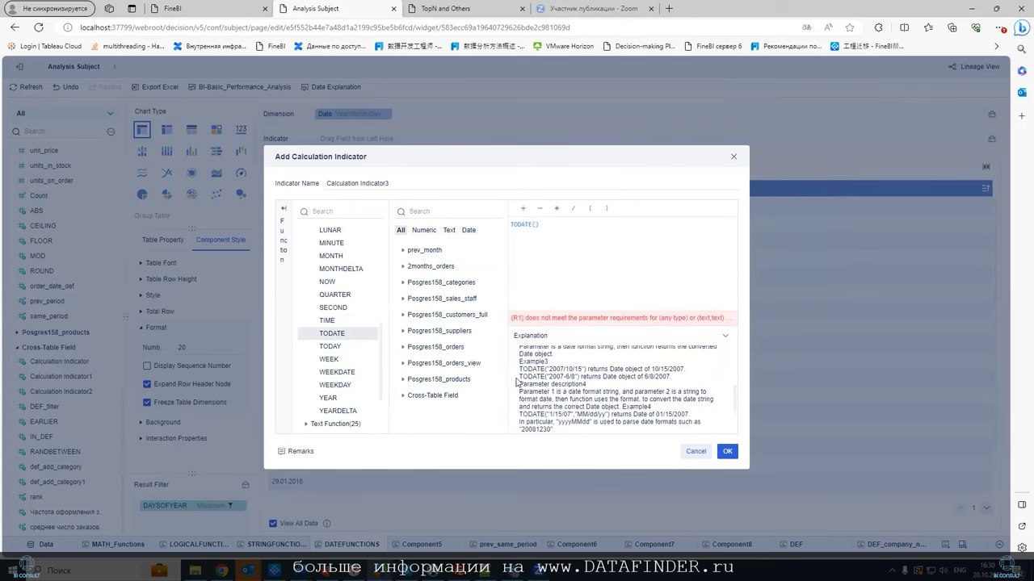
pyautogui.moveTo(517, 383); pyautogui.dragTo(676, 378)
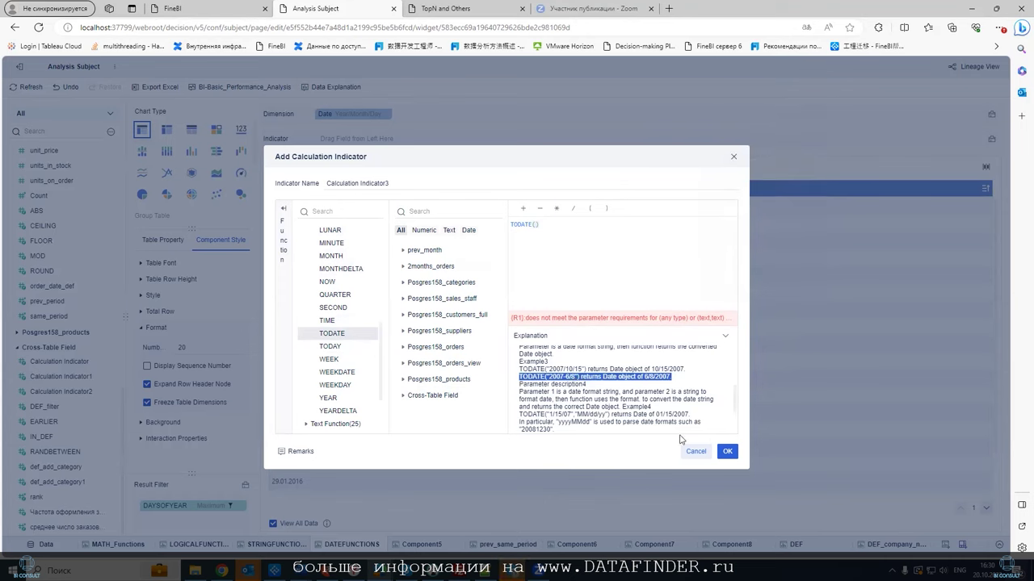
pyautogui.scroll(-1, 359, 339)
# Read the explanations of WEEK and WEEKDATE by adding them to the formula, and clear the formula.
pyautogui.click(360, 329)
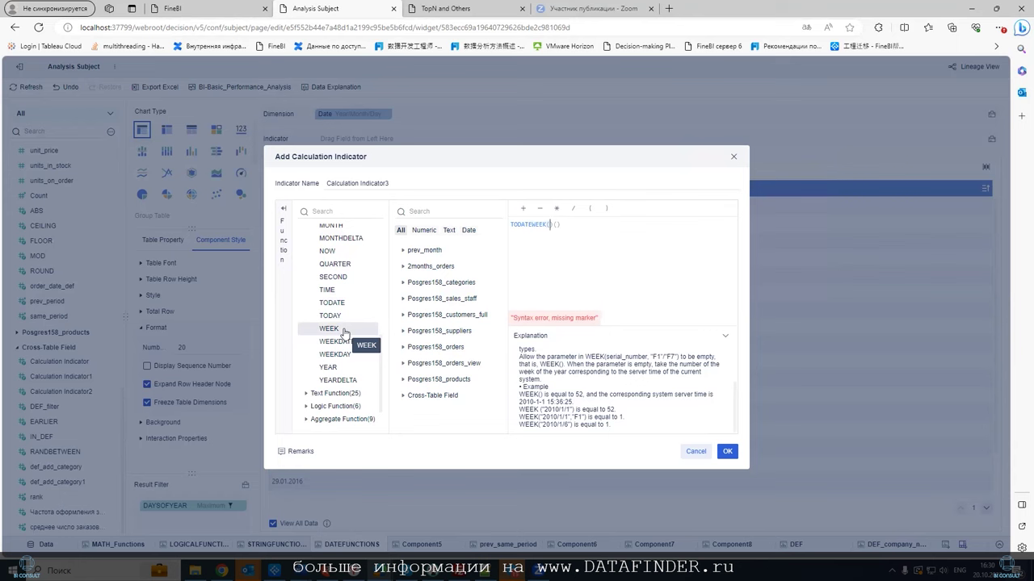
pyautogui.click(347, 342)
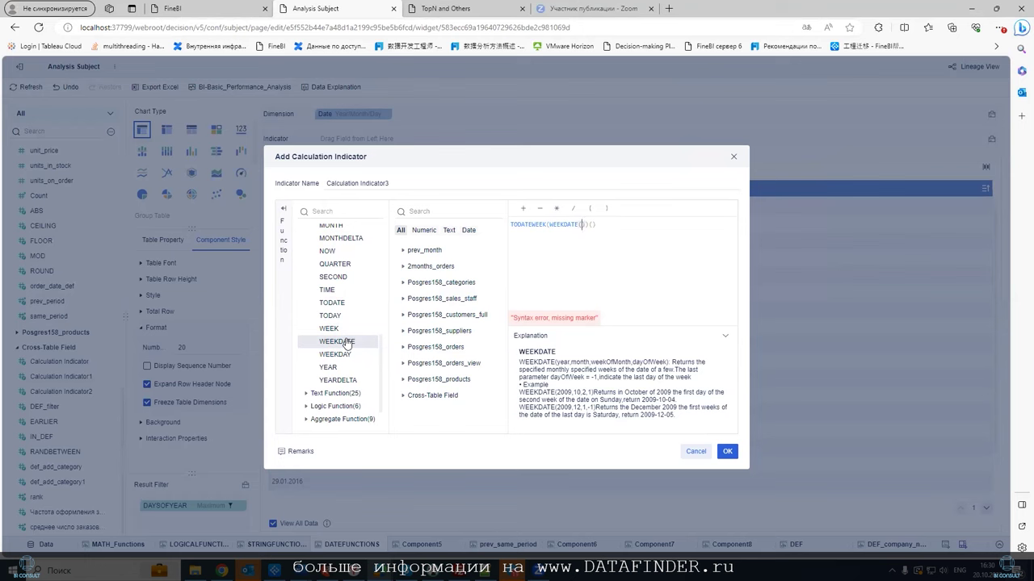
pyautogui.hotkey('ctrl', 'a')
pyautogui.press('BackSpace')
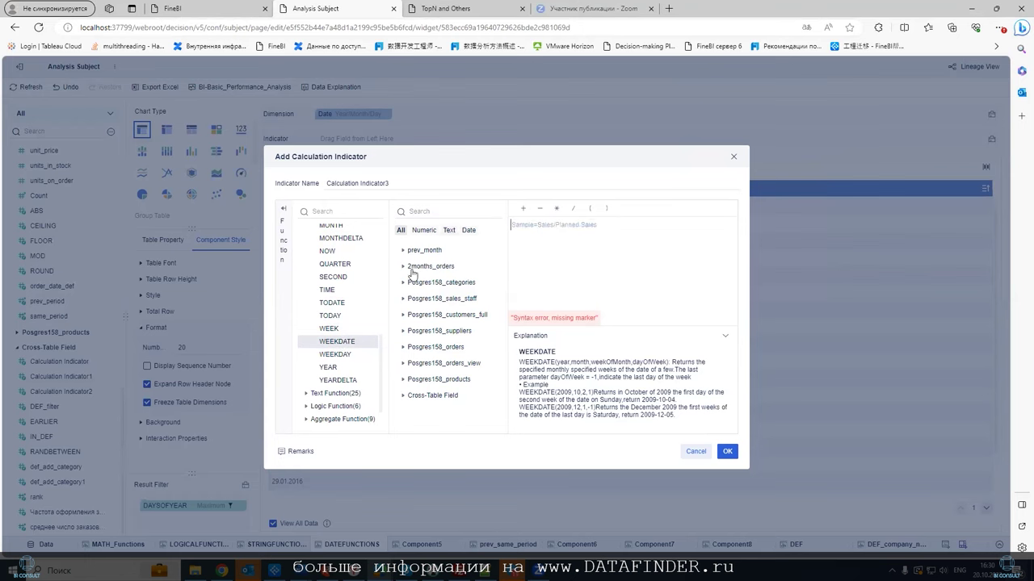
# Build the formula WEEKDATE(Date) with the Date field of Posgres158_orders and save Calculation Indicator3.
pyautogui.click(344, 343)
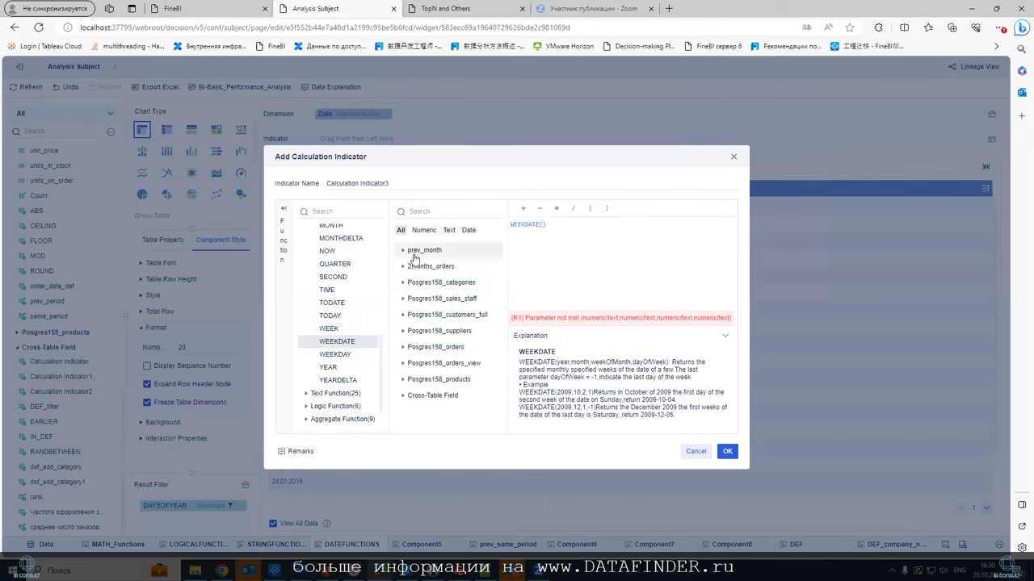
pyautogui.click(454, 348)
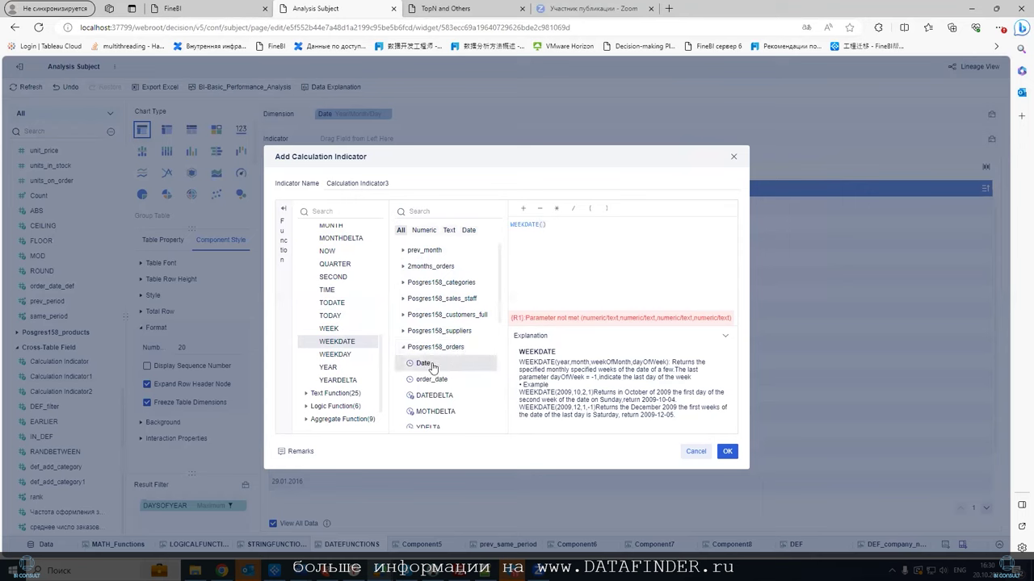
pyautogui.click(423, 363)
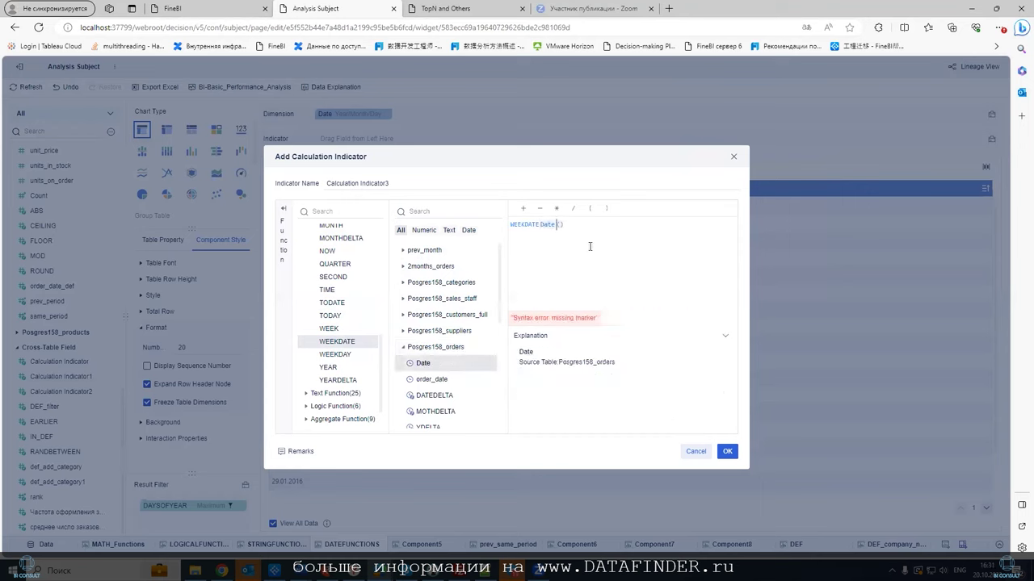
pyautogui.press('BackSpace')
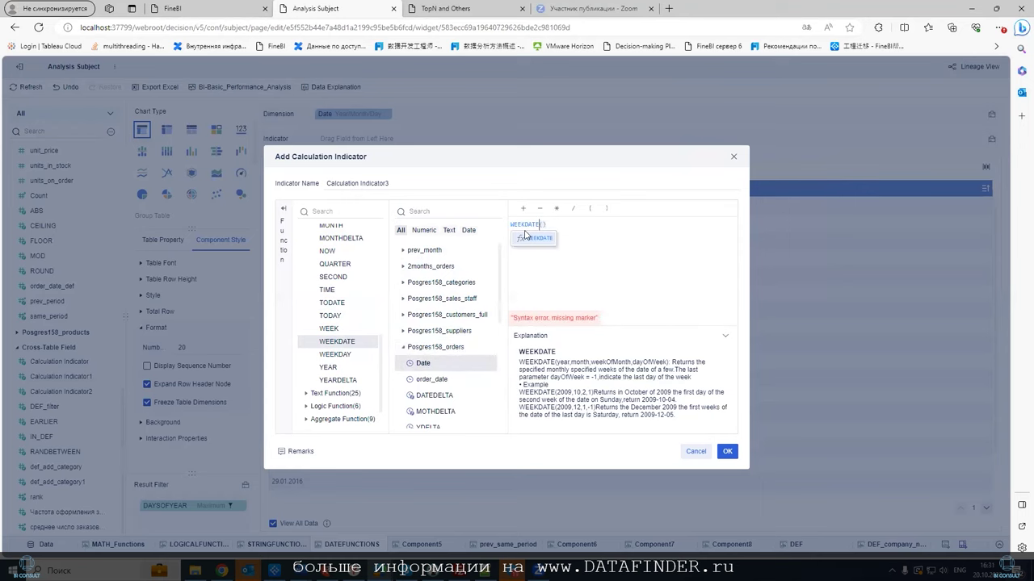
pyautogui.click(435, 363)
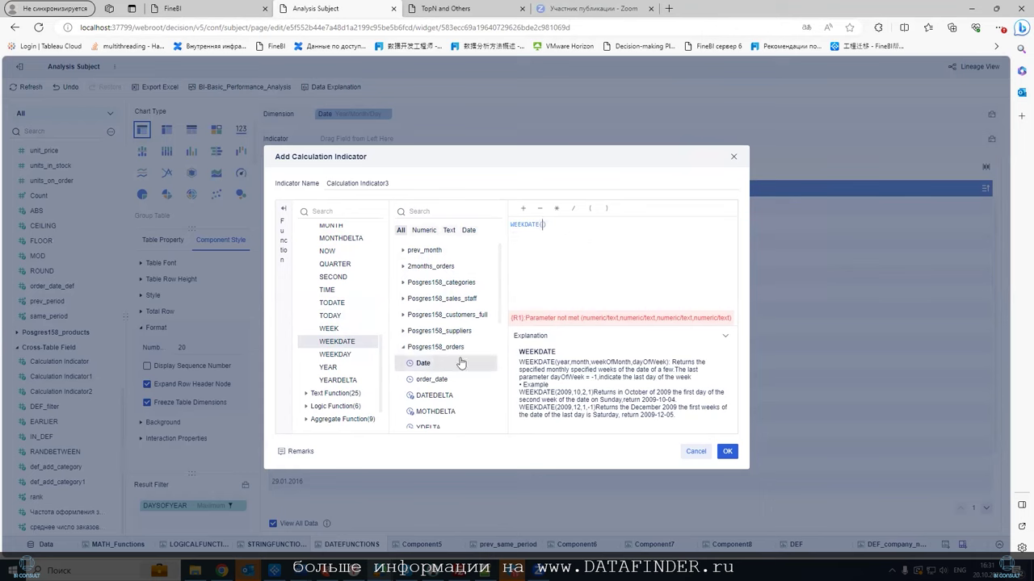
pyautogui.click(726, 451)
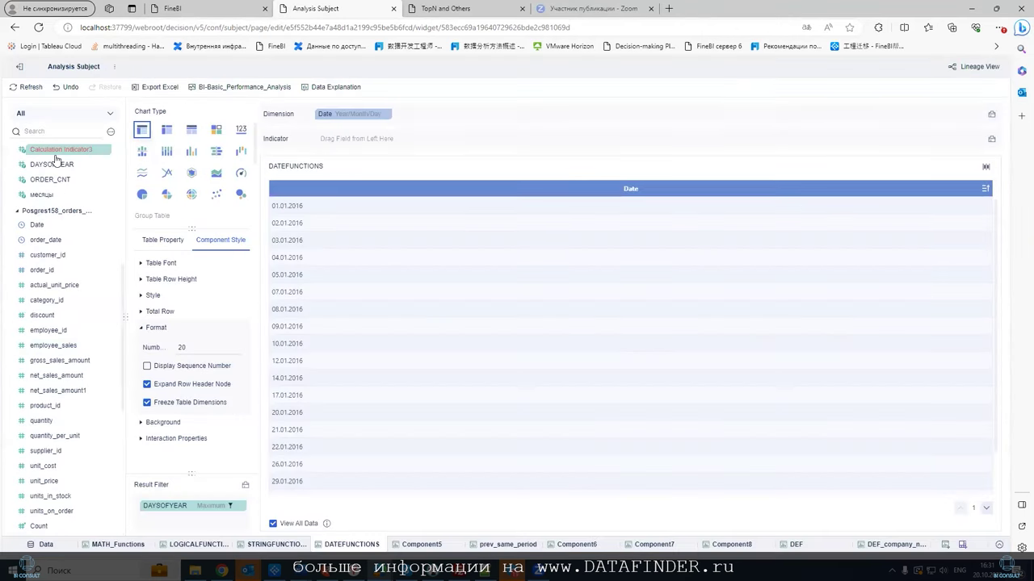
# Reopen Calculation Indicator3 for editing and clear its WEEKDATE(Date) formula.
pyautogui.click(105, 150)
pyautogui.click(166, 166)
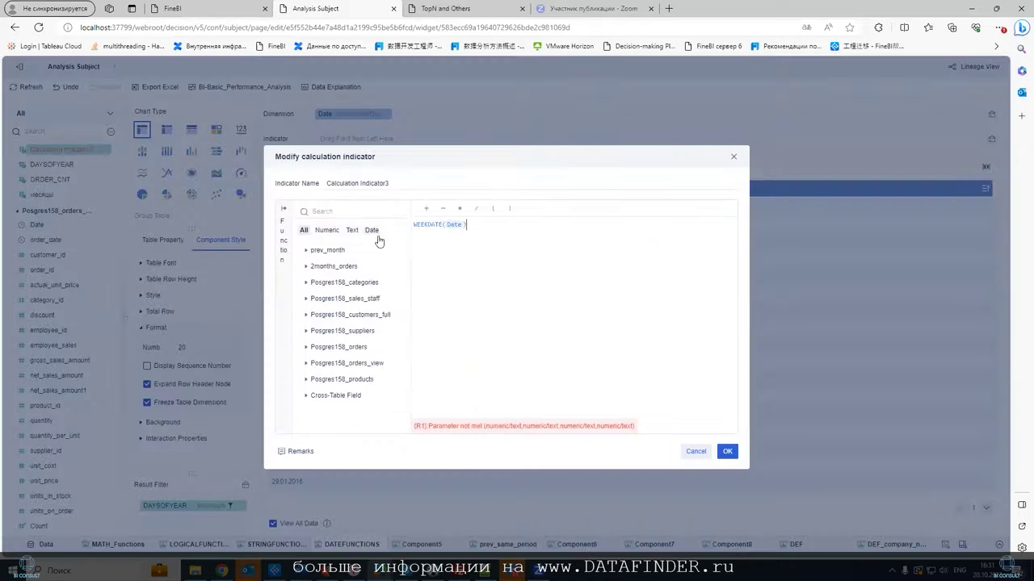
pyautogui.click(449, 224)
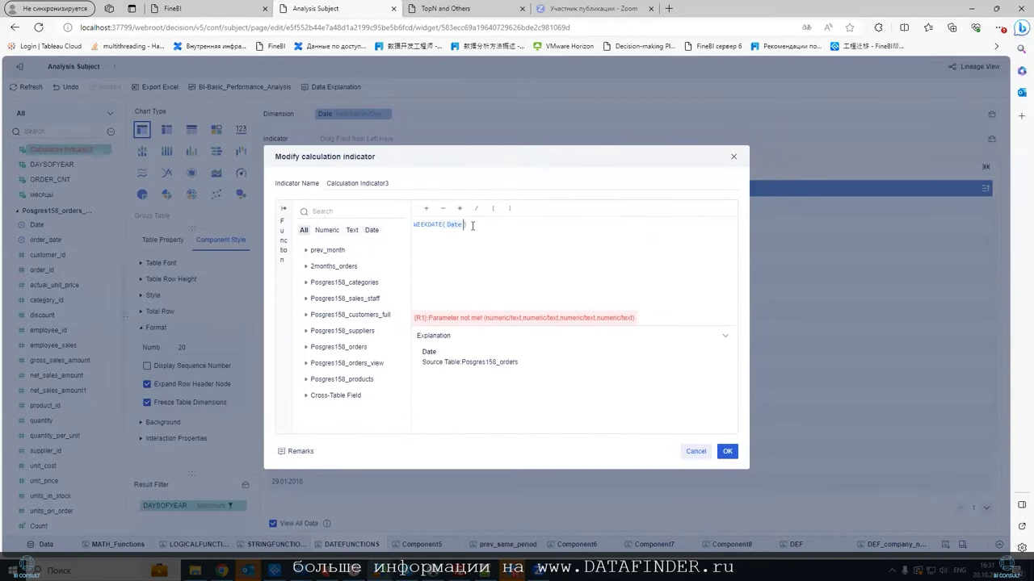
pyautogui.moveTo(472, 226); pyautogui.dragTo(394, 229)
pyautogui.press('BackSpace')
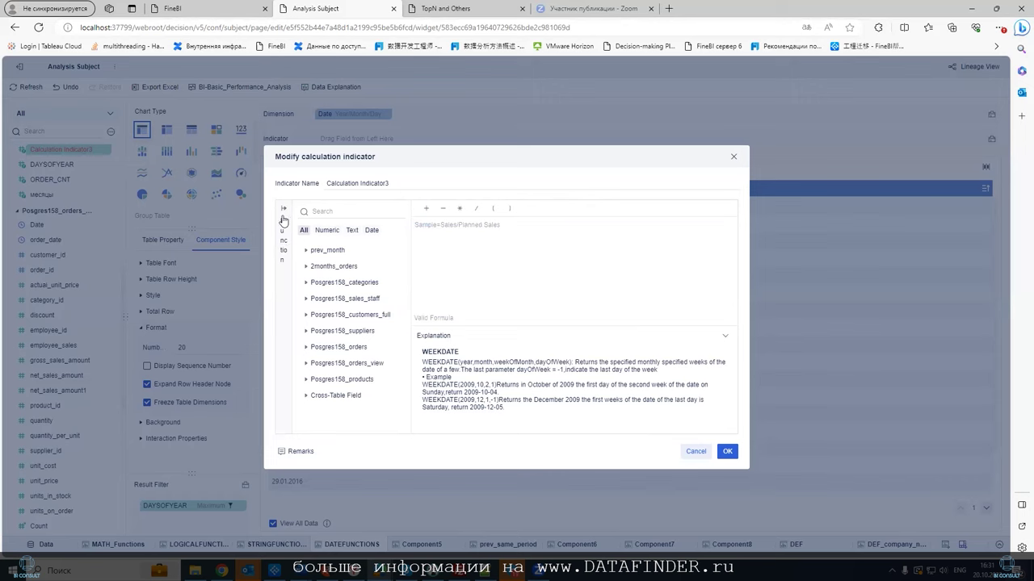
# Find WEEKDAY among the date functions and insert it into Calculation Indicator3's formula.
pyautogui.click(284, 218)
pyautogui.click(312, 325)
pyautogui.scroll(-2, 370, 347)
pyautogui.scroll(-5, 370, 347)
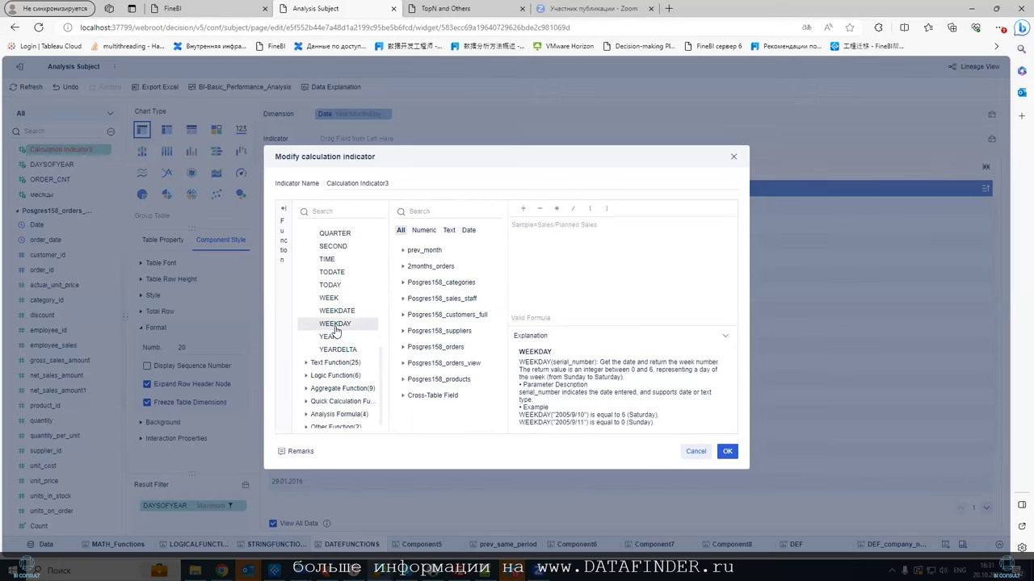
pyautogui.click(335, 324)
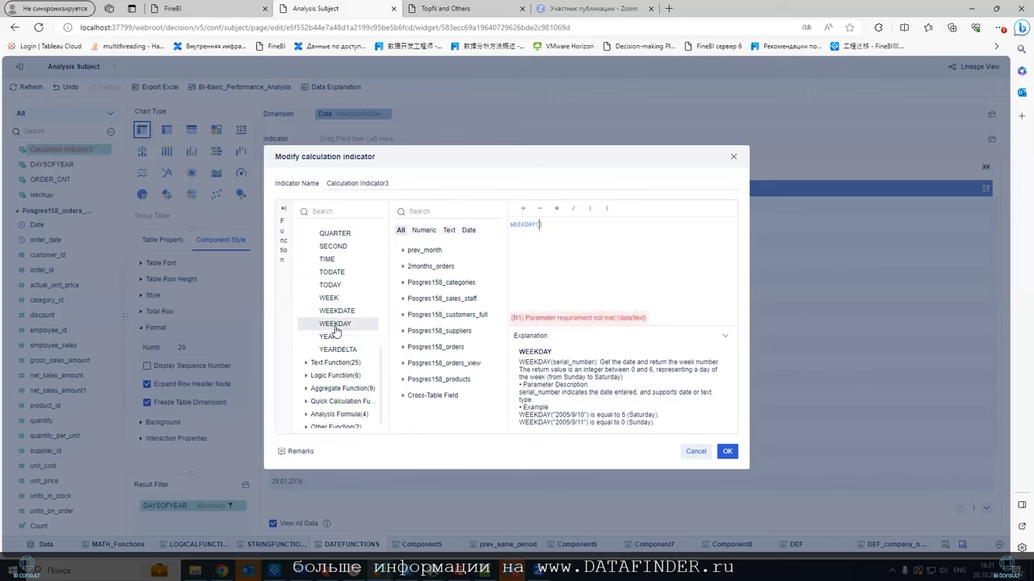
pyautogui.doubleClick(521, 225)
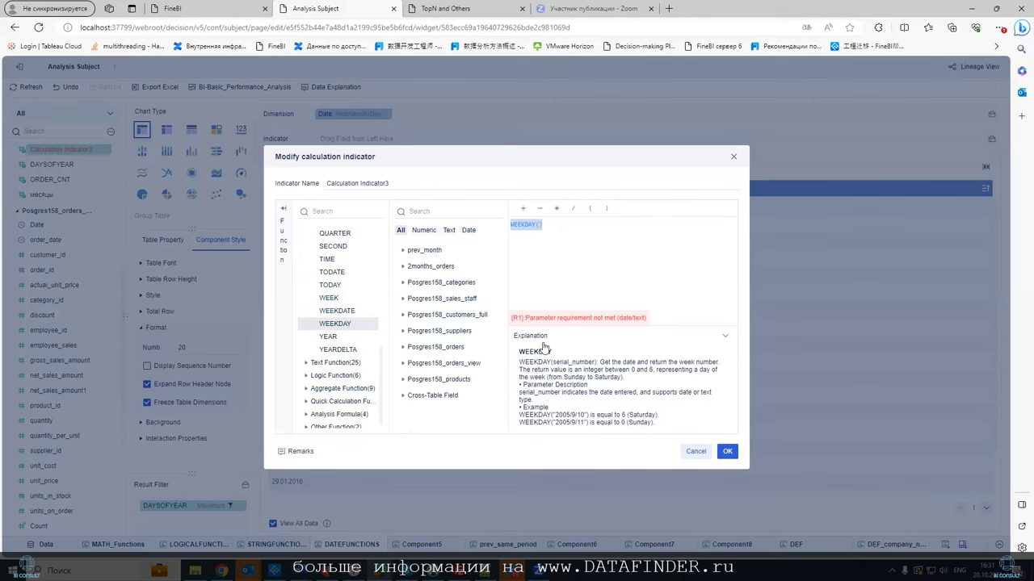
# Examine the WEEKDAY explanation's examples for "2005/9/10" and "2005/9/11" and how they number the days.
pyautogui.moveTo(658, 425); pyautogui.dragTo(512, 426)
pyautogui.click(666, 427)
pyautogui.click(656, 426)
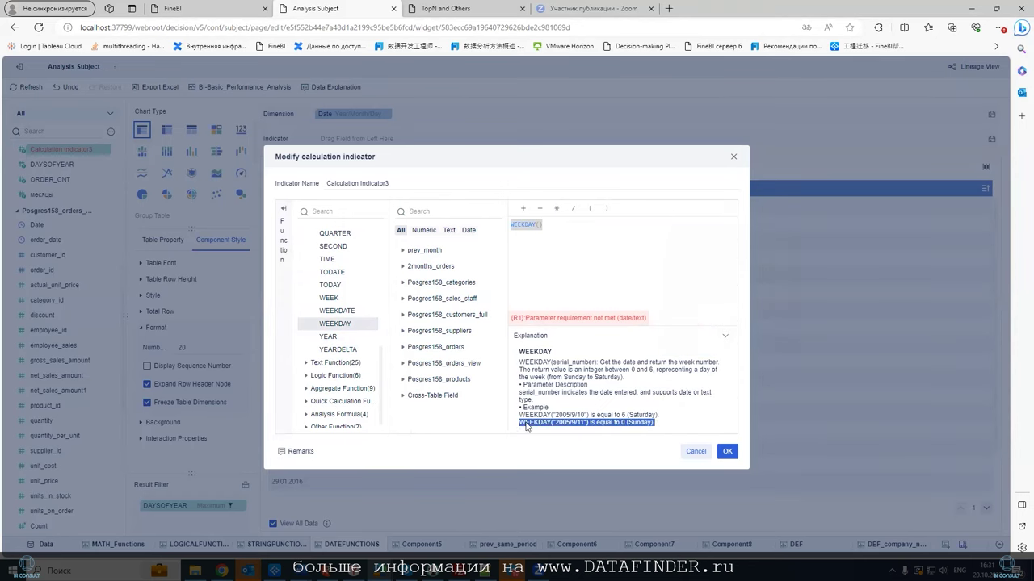
pyautogui.moveTo(692, 426); pyautogui.dragTo(515, 430)
pyautogui.click(655, 417)
pyautogui.moveTo(677, 417); pyautogui.dragTo(517, 417)
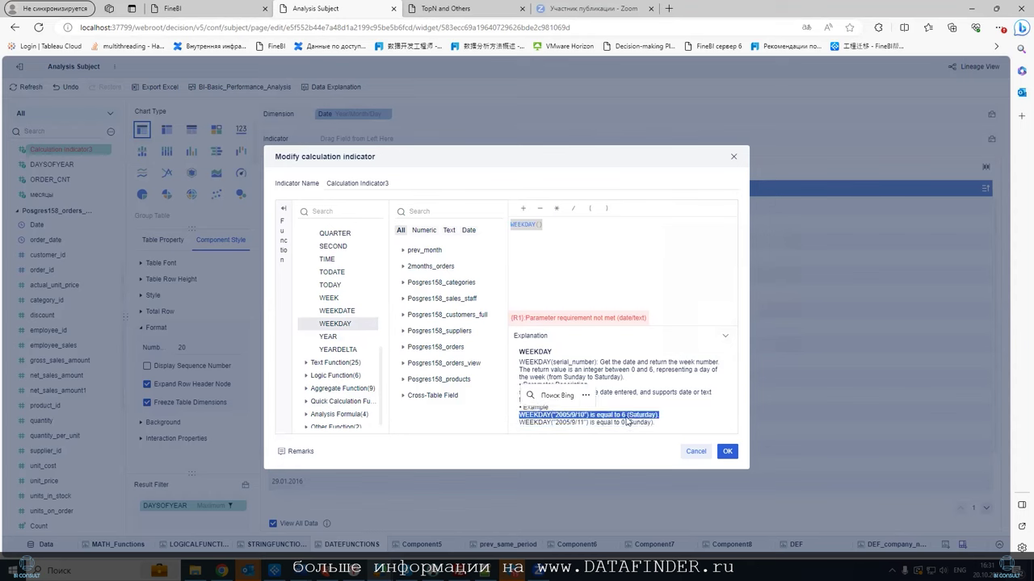
pyautogui.click(675, 422)
pyautogui.moveTo(675, 422); pyautogui.dragTo(521, 419)
pyautogui.click(652, 428)
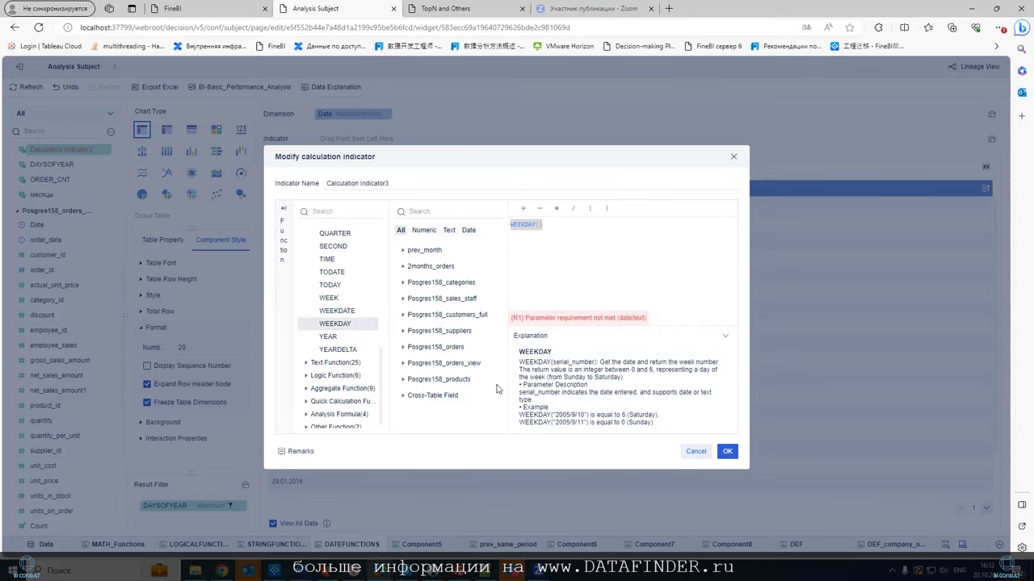
# Discard the changes to Calculation Indicator3 and delete this indicator from the field list.
pyautogui.click(339, 349)
pyautogui.click(307, 363)
pyautogui.click(693, 452)
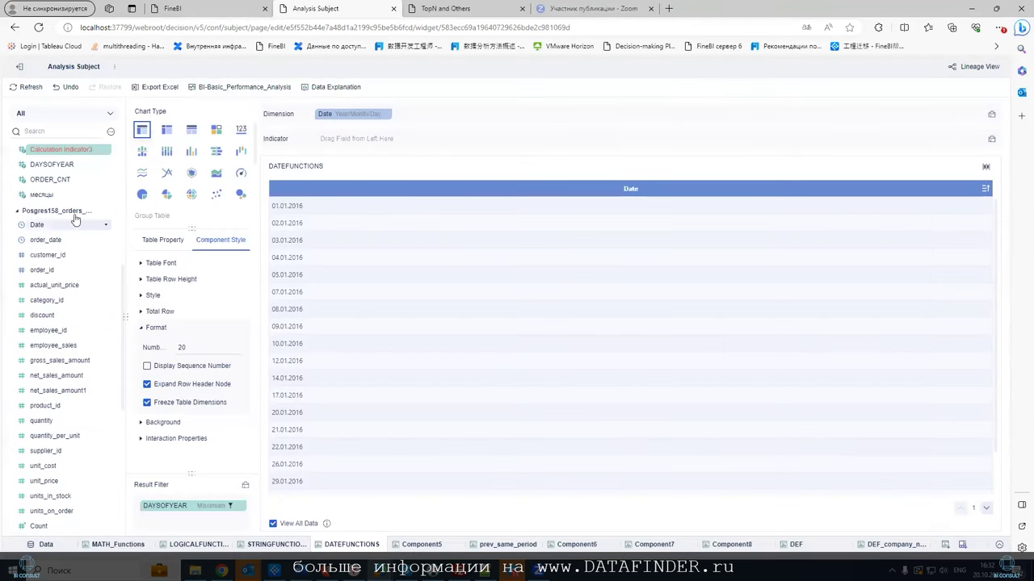
pyautogui.click(111, 149)
pyautogui.click(129, 191)
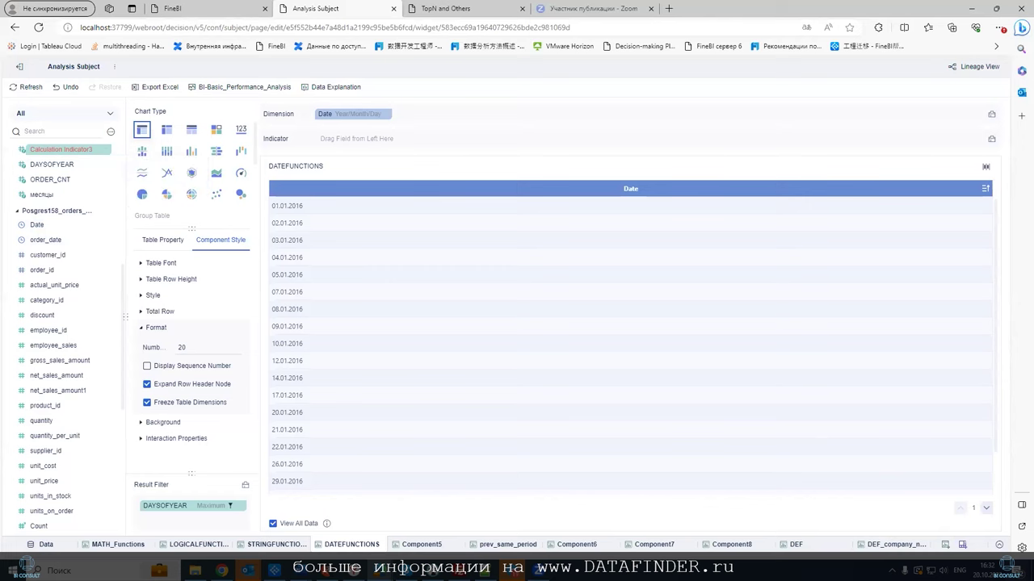
# Start a new calculation indicator and open the explanation of CHAR among the text functions.
pyautogui.click(111, 130)
pyautogui.click(165, 145)
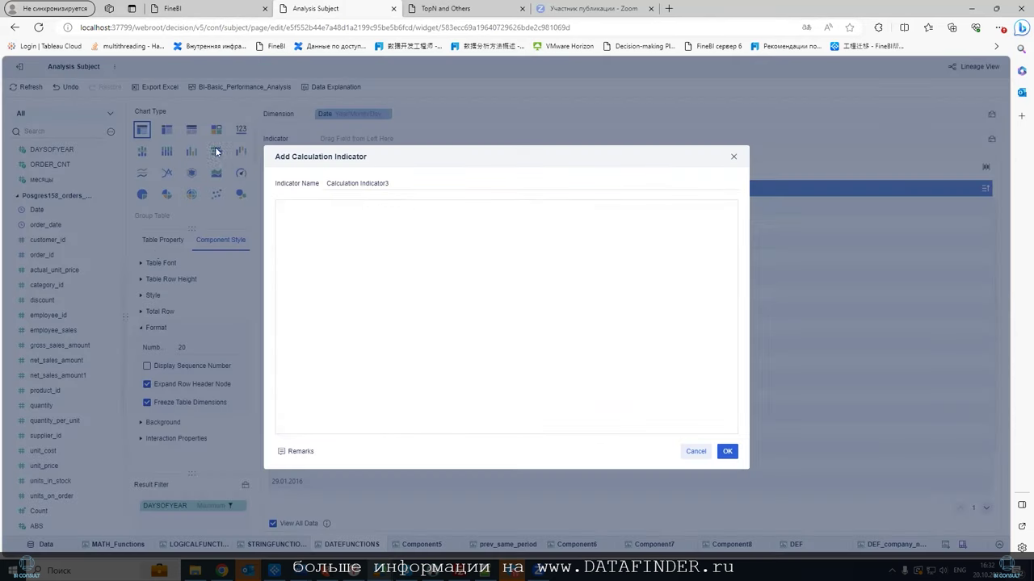
pyautogui.click(282, 238)
pyautogui.click(325, 243)
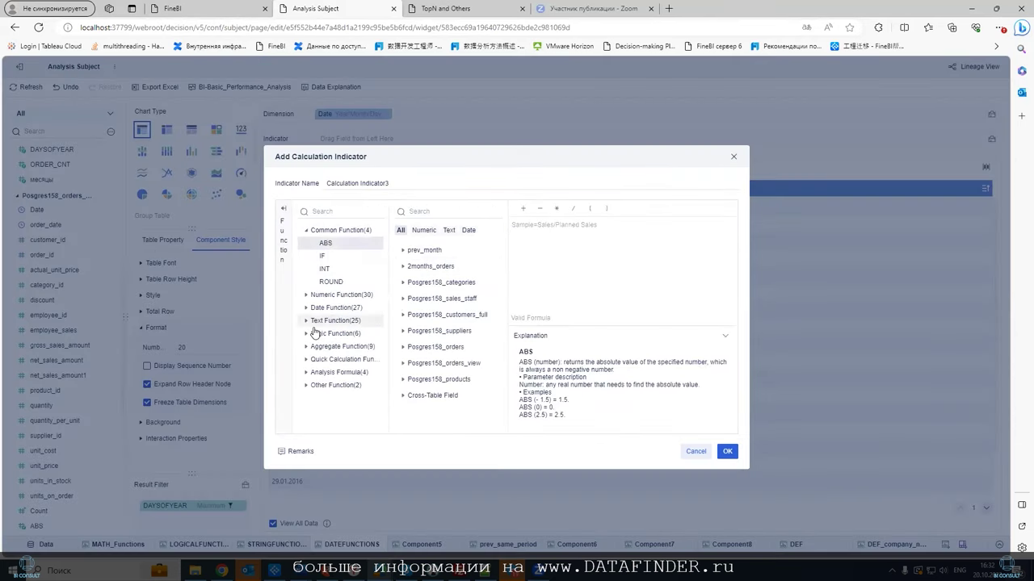
pyautogui.click(305, 321)
pyautogui.click(327, 333)
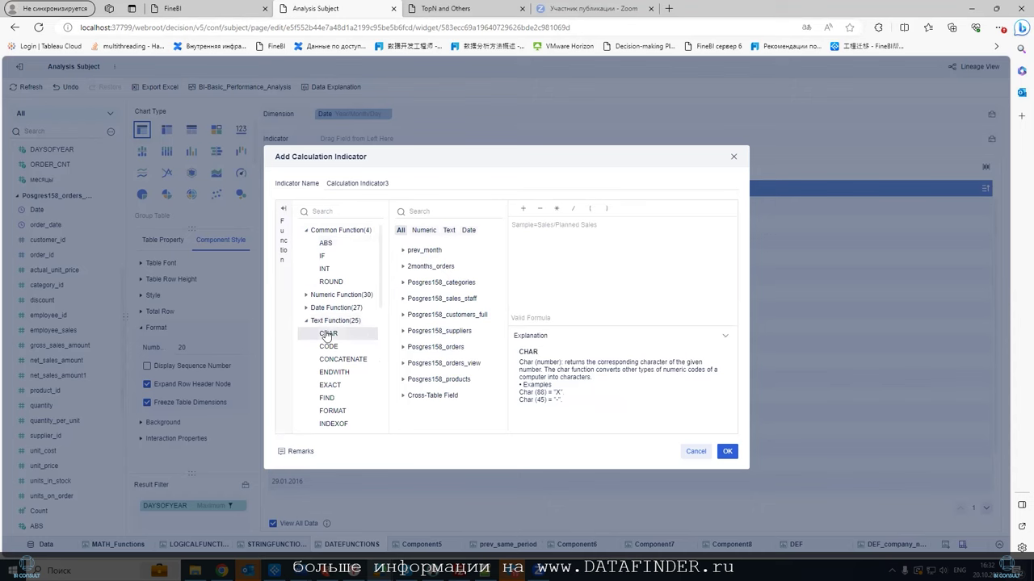
# Insert CHAR into the formula with the number 88, and try the number 10 instead.
pyautogui.doubleClick(327, 334)
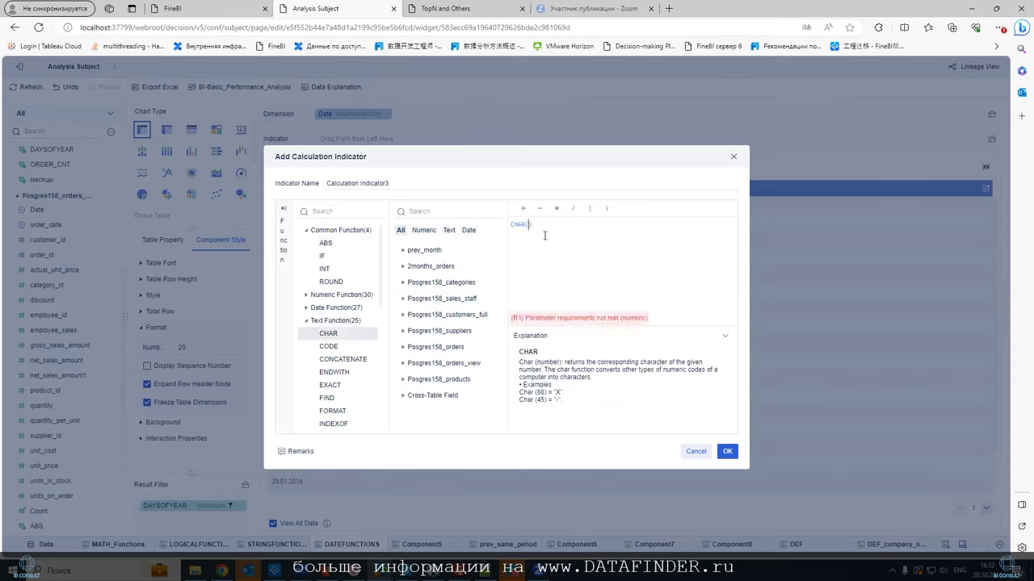
pyautogui.write('88')
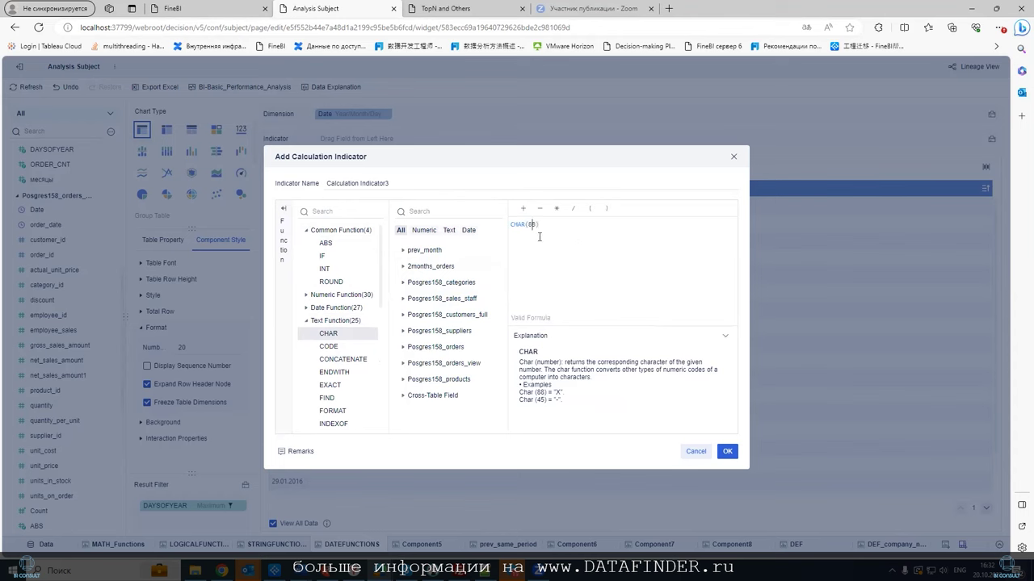
pyautogui.write('10')
pyautogui.moveTo(539, 224); pyautogui.dragTo(503, 232)
# Replace the CHAR expression with CODE applied to the sales_person field from Posgres158_sales_staff.
pyautogui.doubleClick(328, 346)
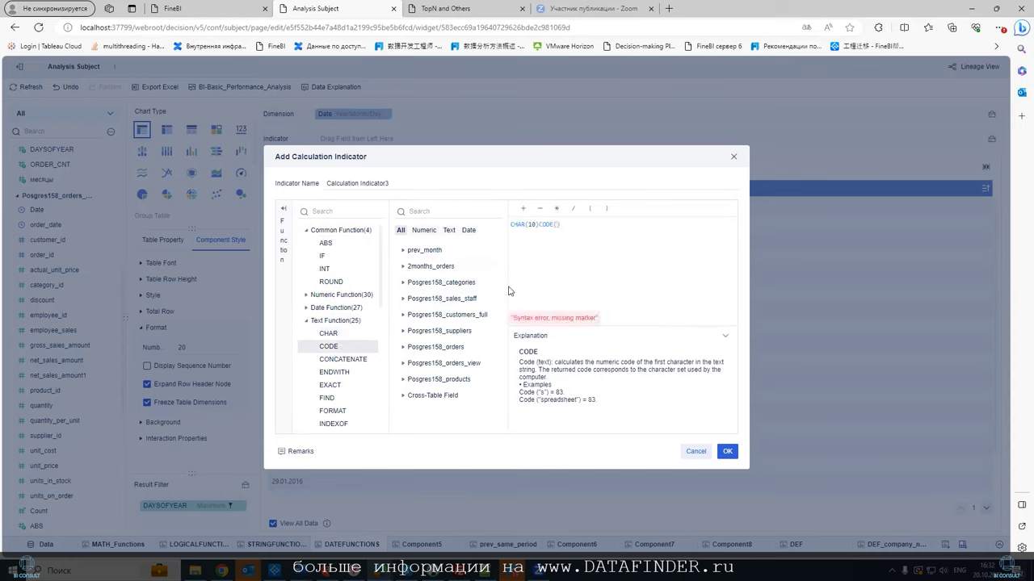
pyautogui.click(540, 224)
pyautogui.moveTo(540, 224); pyautogui.dragTo(510, 224)
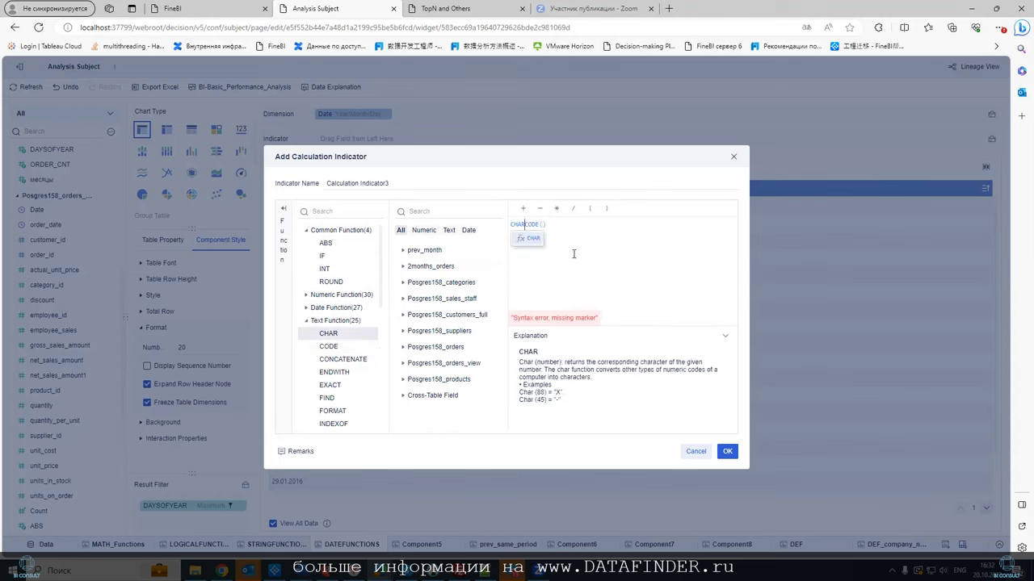
pyautogui.press('BackSpace')
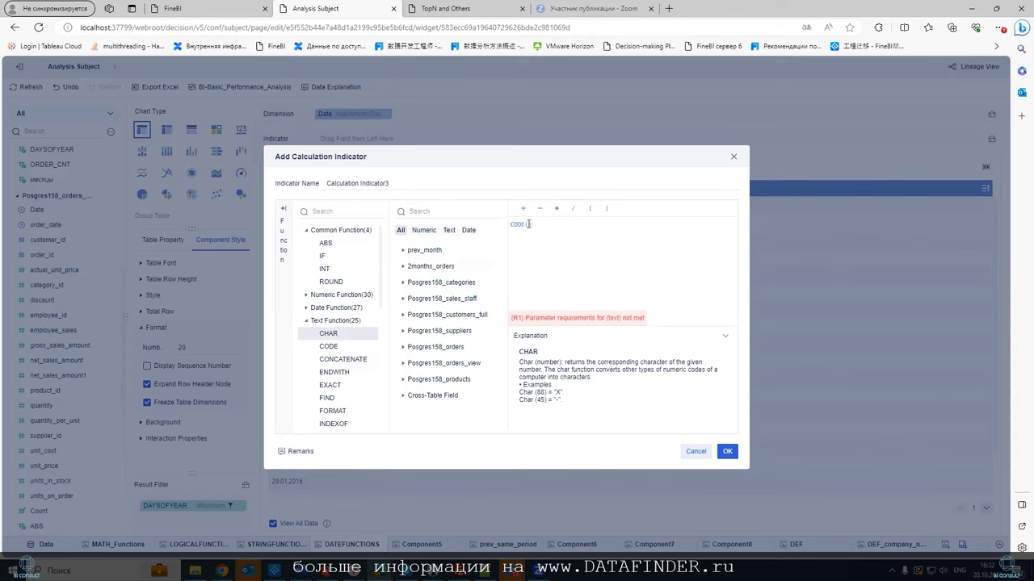
pyautogui.click(528, 224)
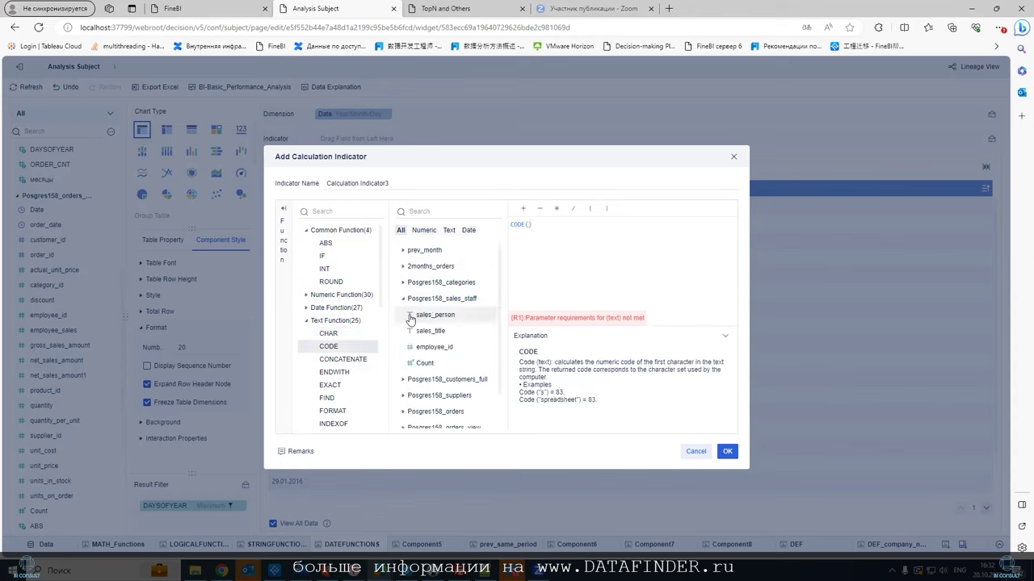
pyautogui.click(412, 315)
pyautogui.click(521, 227)
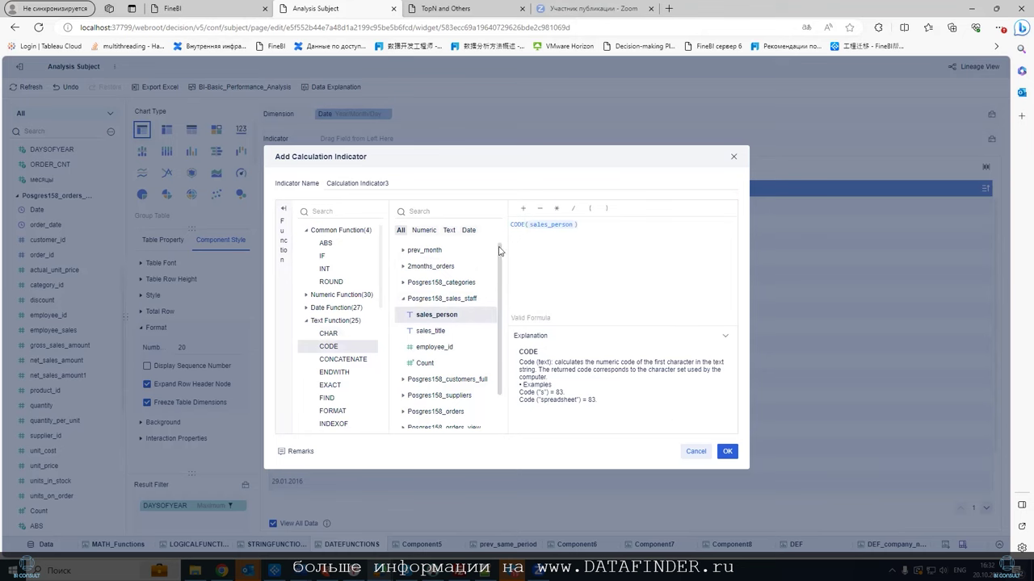
# Save Calculation Indicator3 and add it as an indicator to the DATEFUNCTIONS table.
pyautogui.click(388, 183)
pyautogui.click(727, 451)
pyautogui.moveTo(72, 150); pyautogui.dragTo(379, 136)
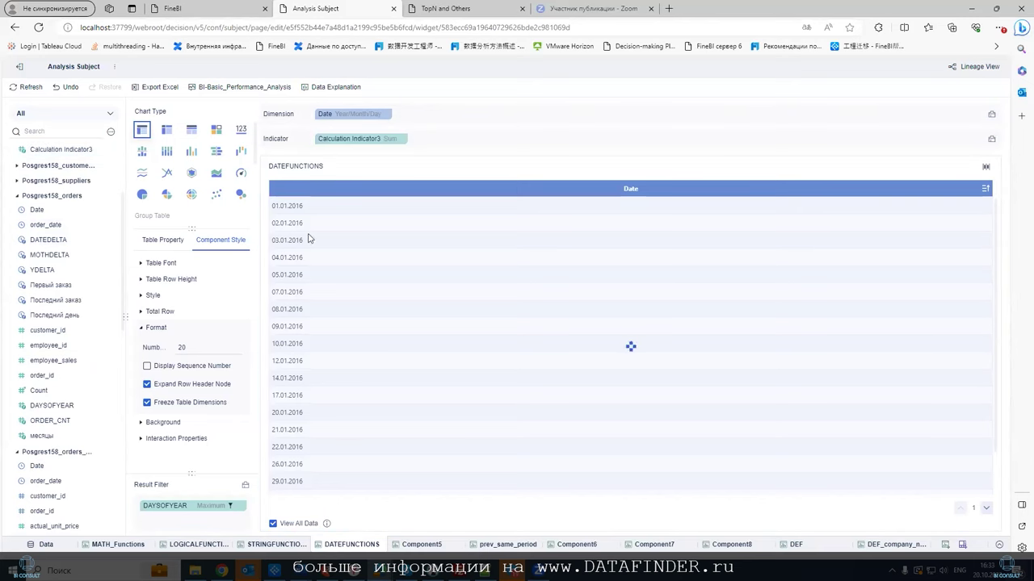
pyautogui.scroll(-3, 929, 336)
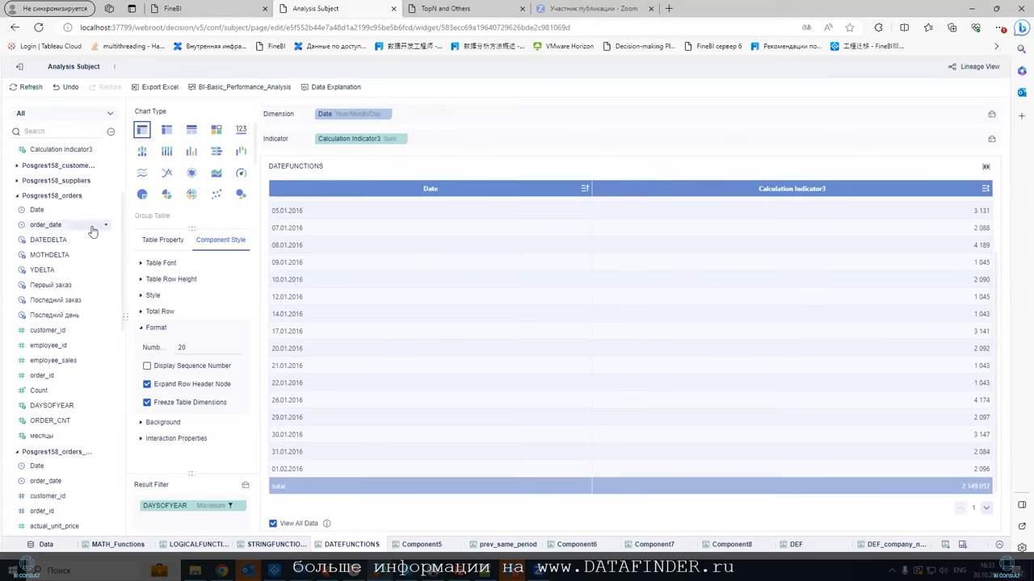
pyautogui.scroll(3, 93, 228)
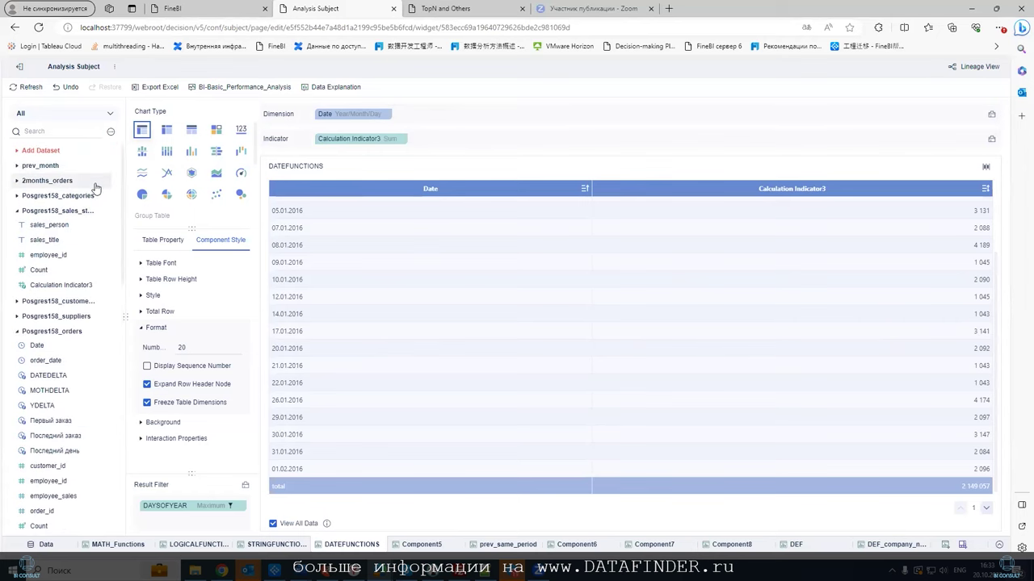
# Reopen Calculation Indicator3 for editing and show CODE's explanation together with the list of text functions.
pyautogui.click(105, 285)
pyautogui.click(146, 299)
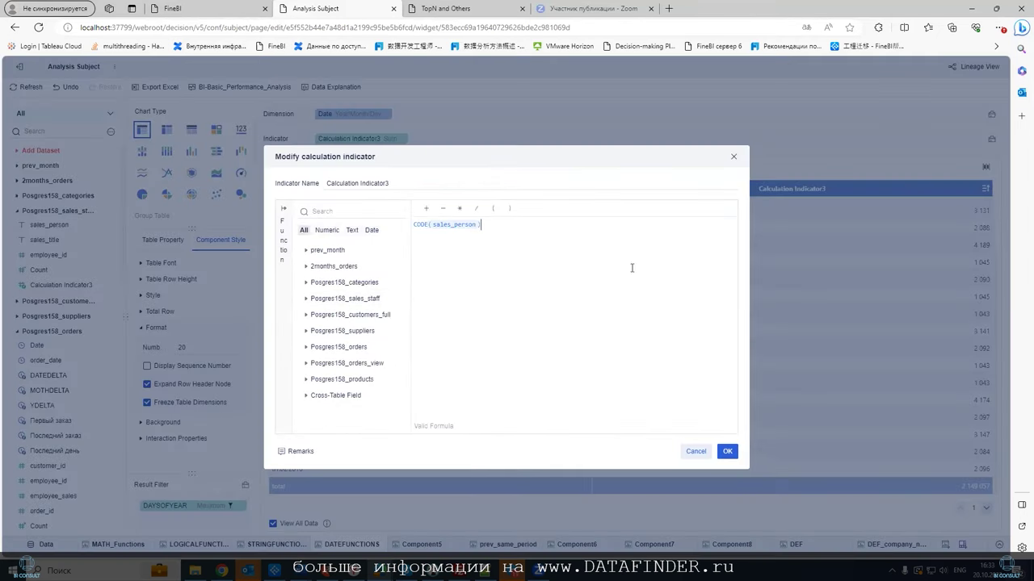
pyautogui.click(421, 225)
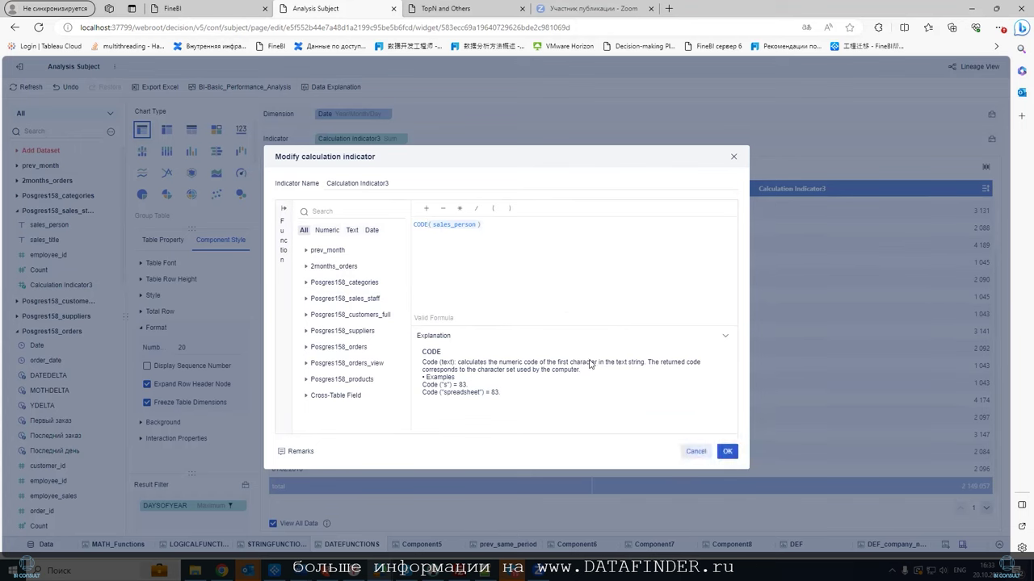
pyautogui.click(285, 231)
pyautogui.click(305, 325)
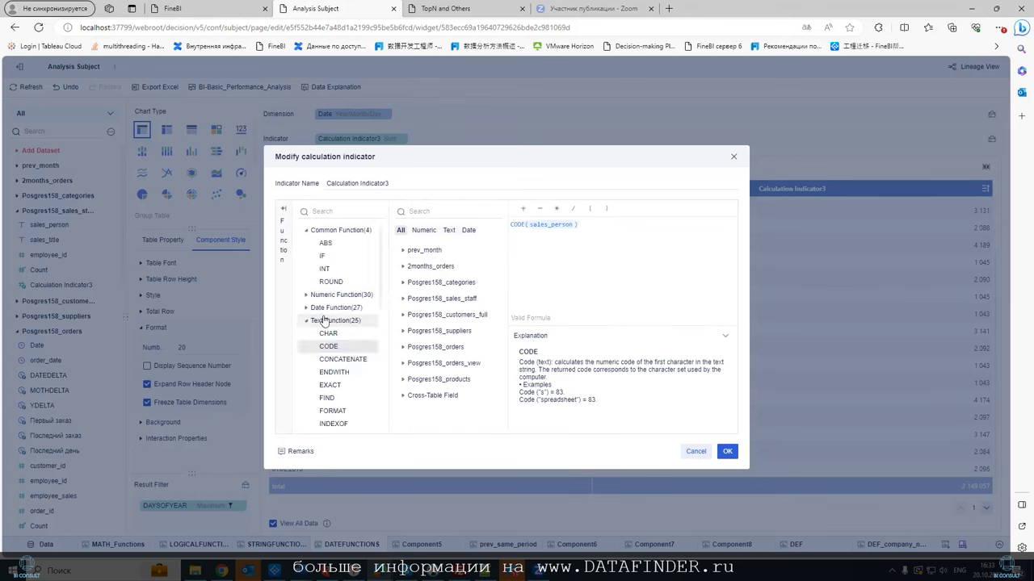
# Insert CONCATENATE into the formula to read its explanation, and delete the leftover sales_person argument.
pyautogui.scroll(-1, 331, 315)
pyautogui.doubleClick(342, 298)
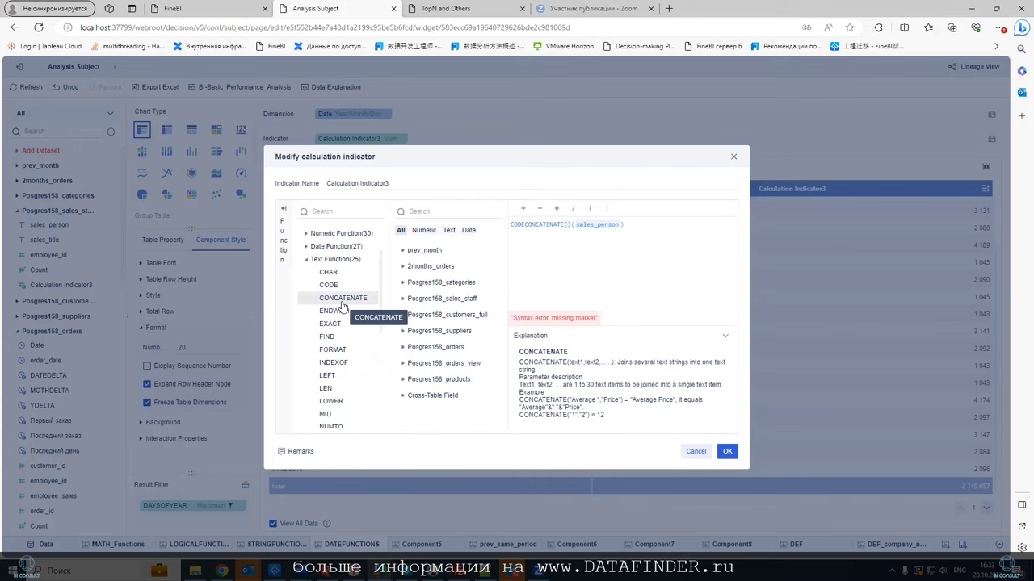
pyautogui.click(330, 285)
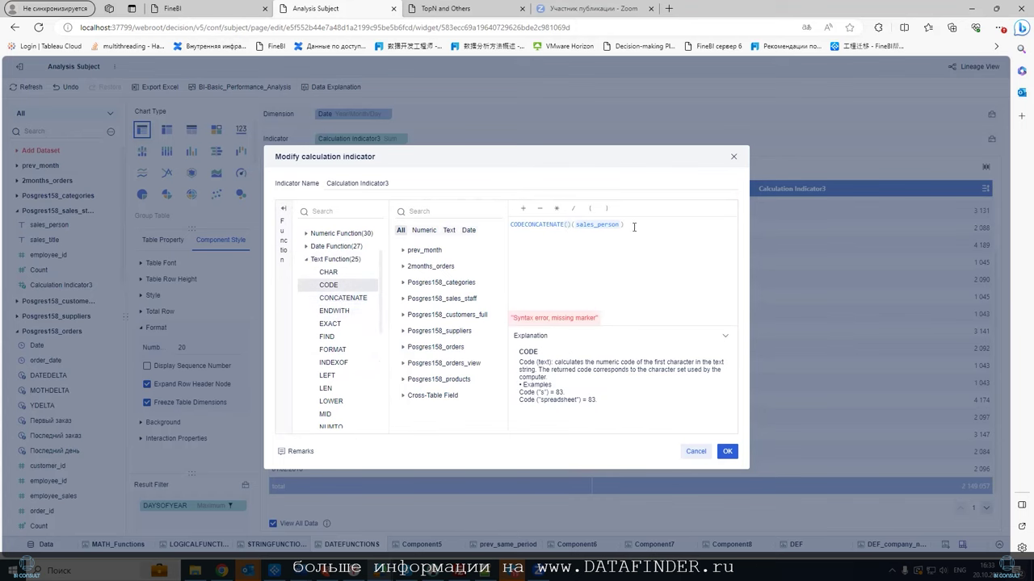
pyautogui.press('BackSpace')
pyautogui.press('BackSpace')
pyautogui.press('BackSpace')
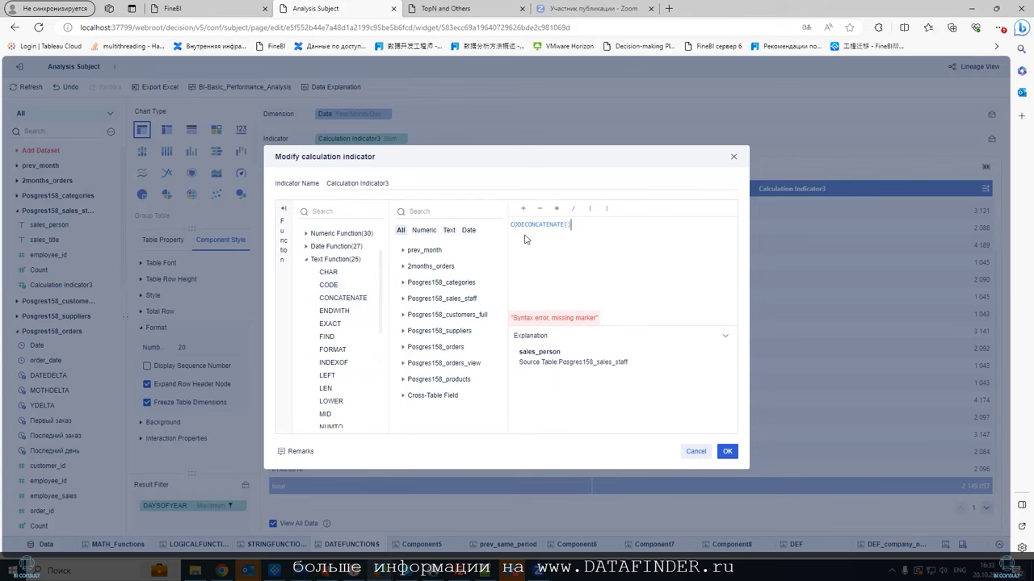
# Insert ENDWITH and delete the CODE and CONCATENATE remnants so that only ENDWITH() is left in the formula.
pyautogui.click(336, 314)
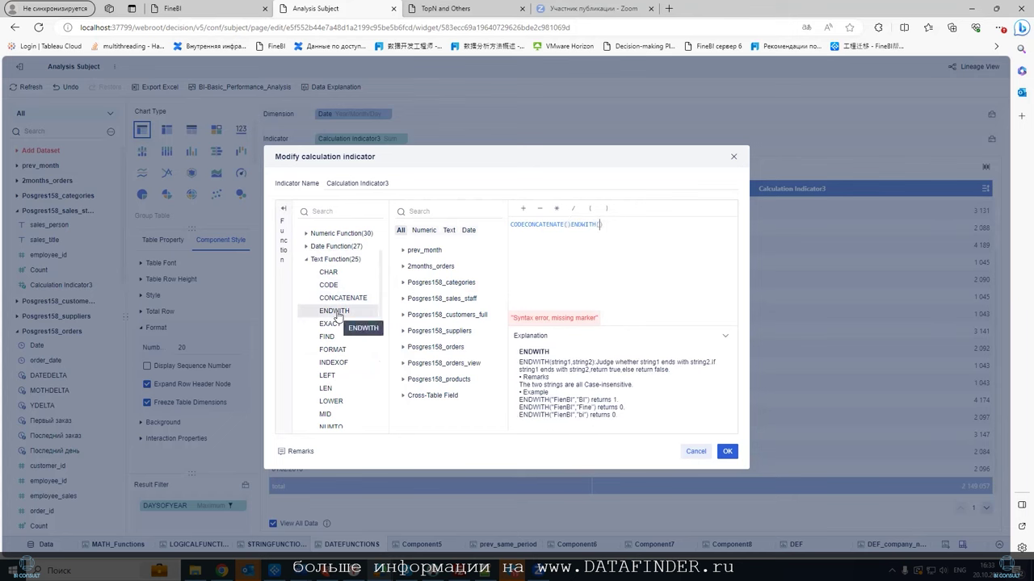
pyautogui.click(572, 224)
pyautogui.press('BackSpace')
pyautogui.press('BackSpace')
pyautogui.press('BackSpace')
pyautogui.press('BackSpace')
pyautogui.press('BackSpace')
pyautogui.press('BackSpace')
pyautogui.press('BackSpace')
pyautogui.press('BackSpace')
pyautogui.press('BackSpace')
pyautogui.press('BackSpace')
pyautogui.press('BackSpace')
pyautogui.press('BackSpace')
pyautogui.press('BackSpace')
pyautogui.press('BackSpace')
pyautogui.press('BackSpace')
pyautogui.press('BackSpace')
pyautogui.press('BackSpace')
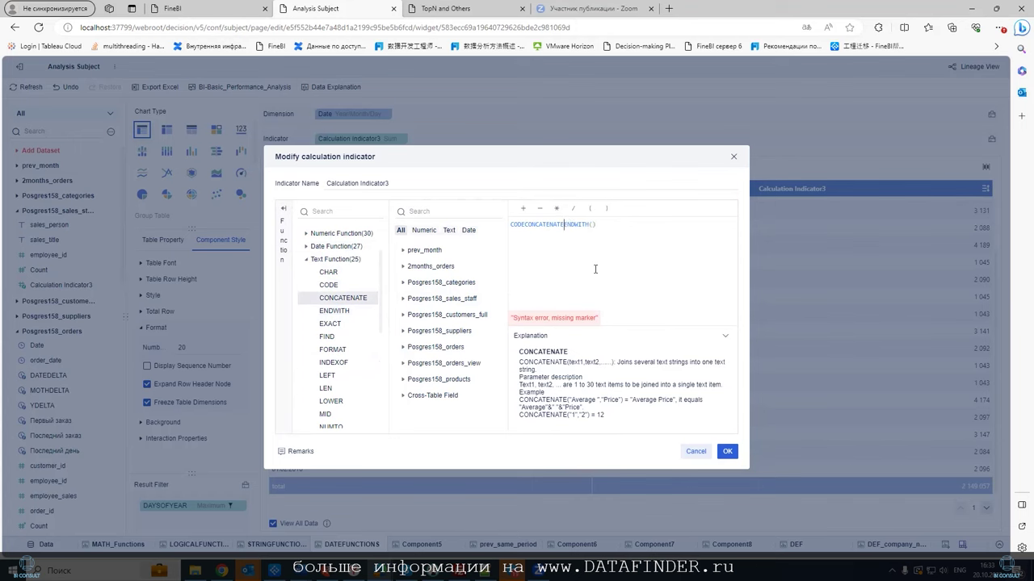
pyautogui.click(539, 227)
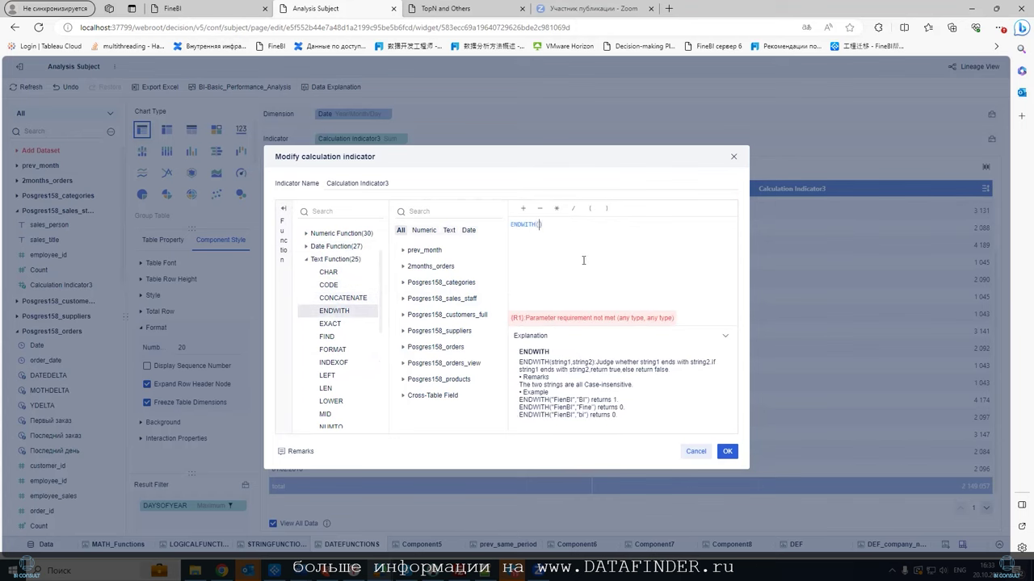
# Insert EXACT inside ENDWITH and examine how the two functions compare text strings.
pyautogui.click(330, 324)
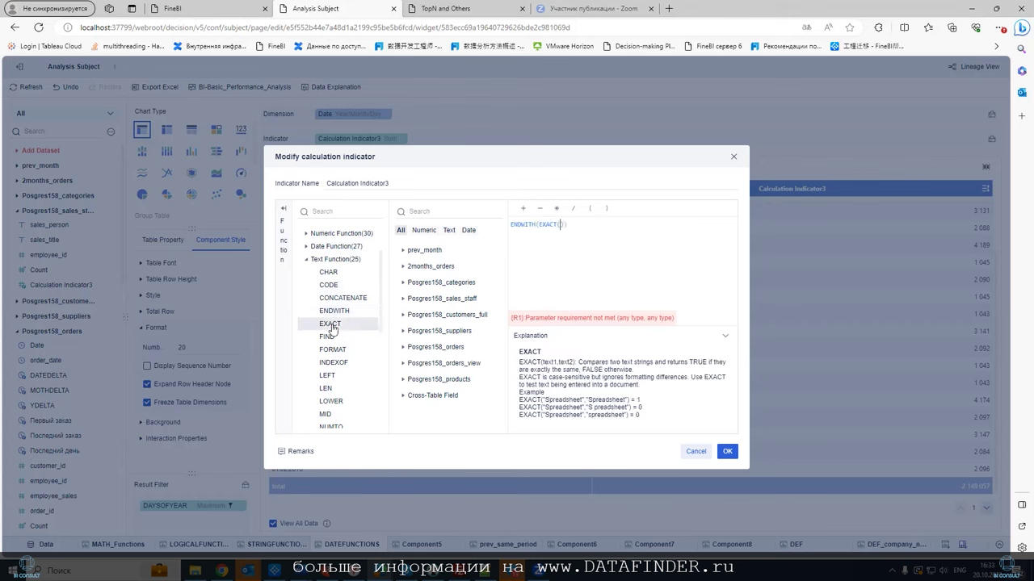
pyautogui.click(546, 228)
# Replace the whole formula with FIND and examine its parameter description and "Information" examples.
pyautogui.tripleClick(573, 224)
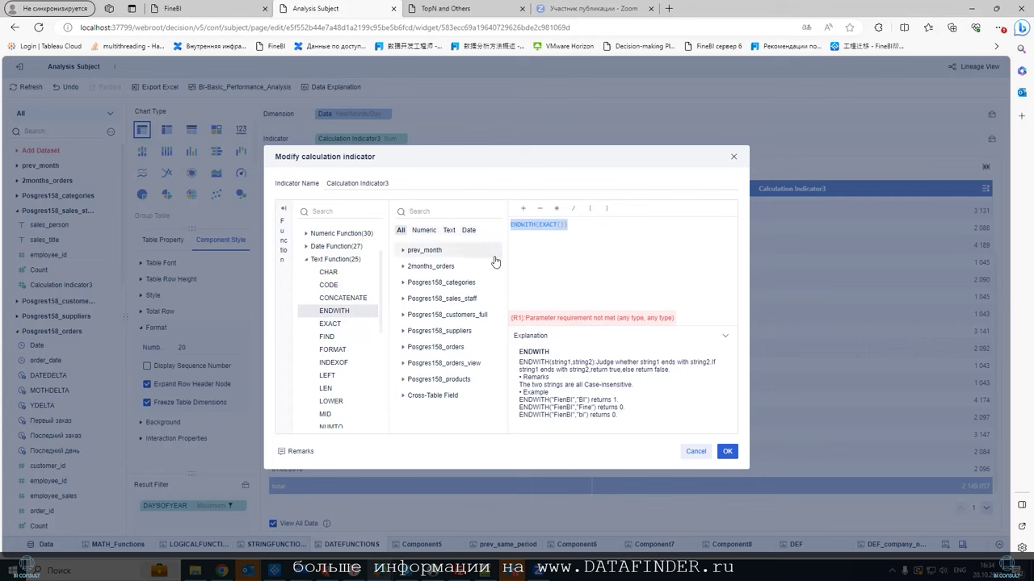
pyautogui.click(343, 337)
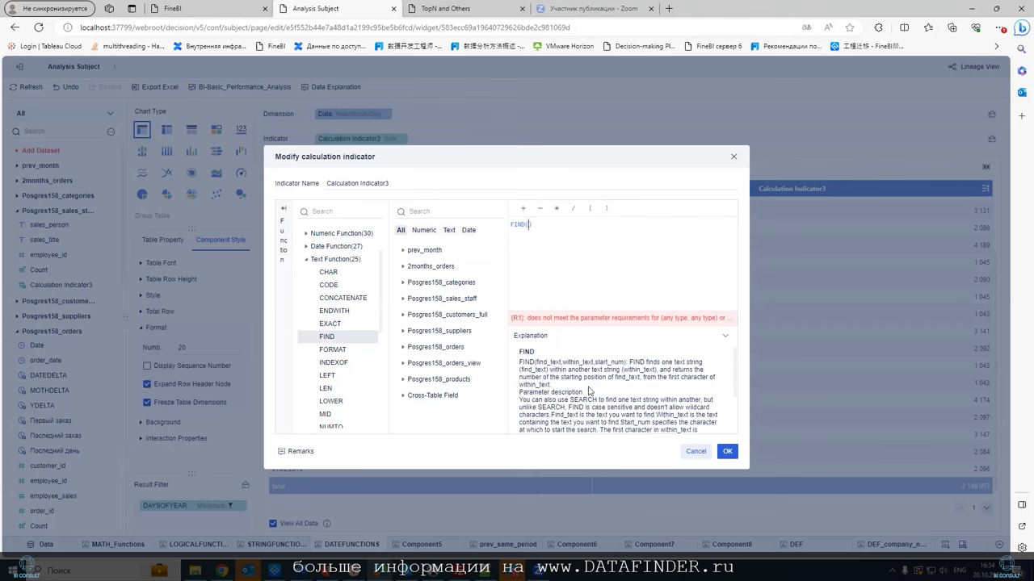
pyautogui.scroll(-3, 589, 392)
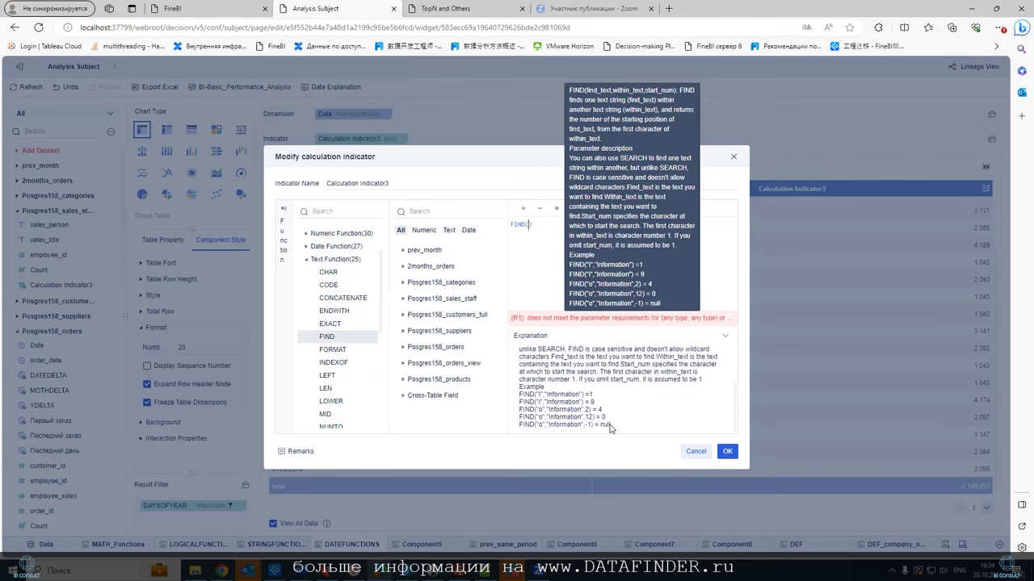
pyautogui.scroll(3, 565, 403)
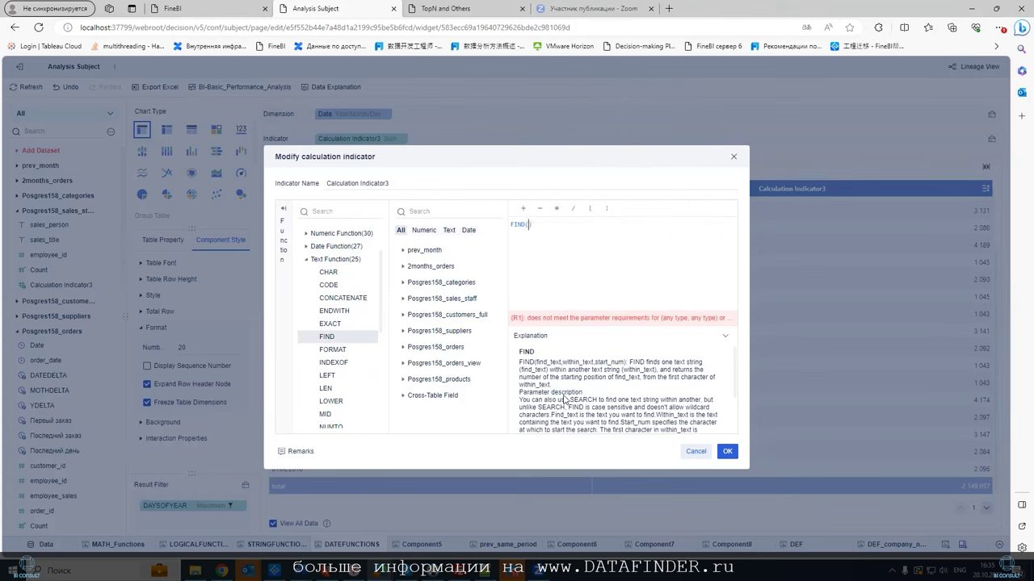
pyautogui.moveTo(625, 364); pyautogui.dragTo(595, 369)
# Replace the FIND expression with an empty FORMAT function.
pyautogui.click(327, 350)
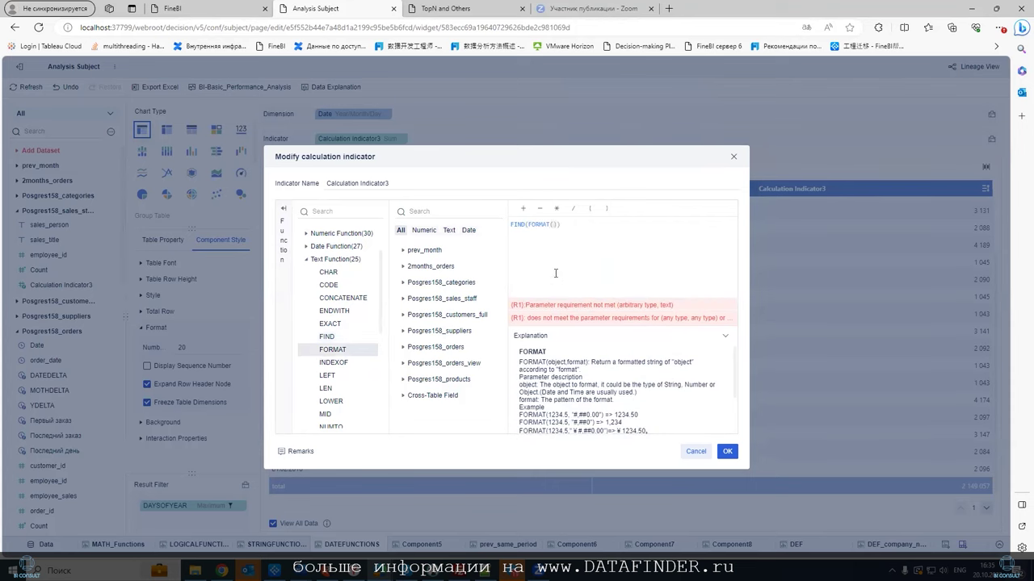
pyautogui.moveTo(565, 227); pyautogui.dragTo(515, 237)
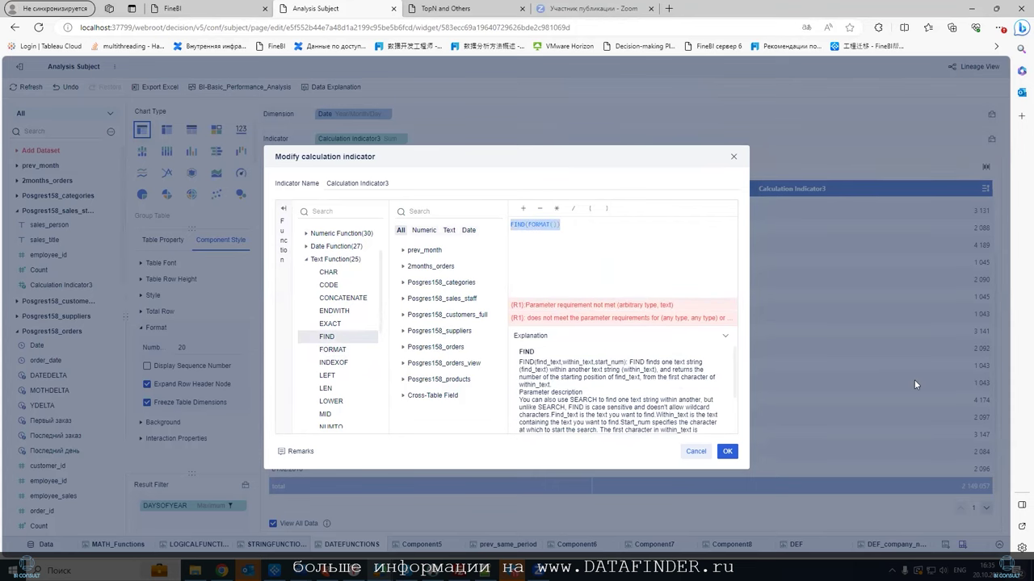
pyautogui.write('FORMAT')
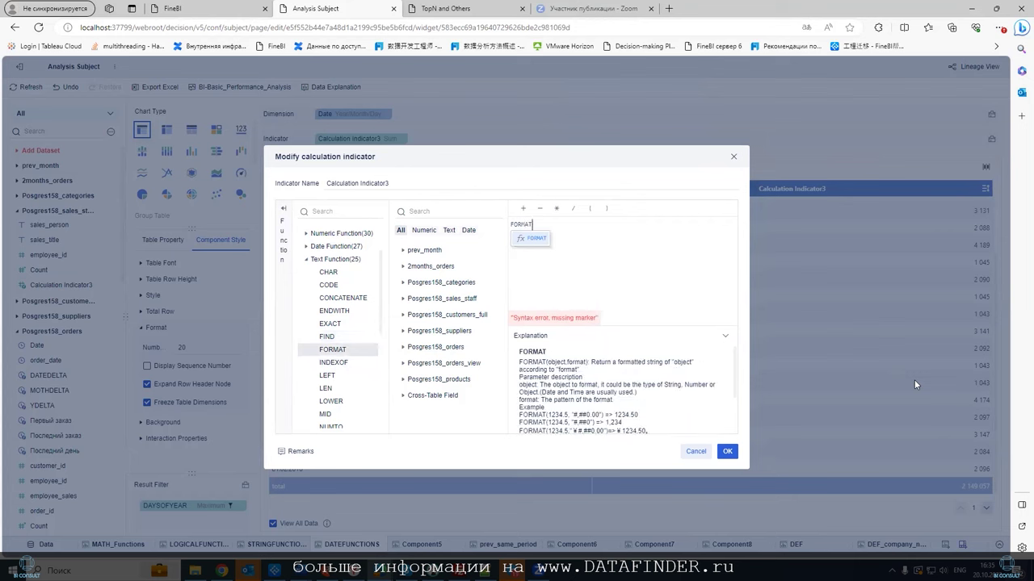
pyautogui.press('Return')
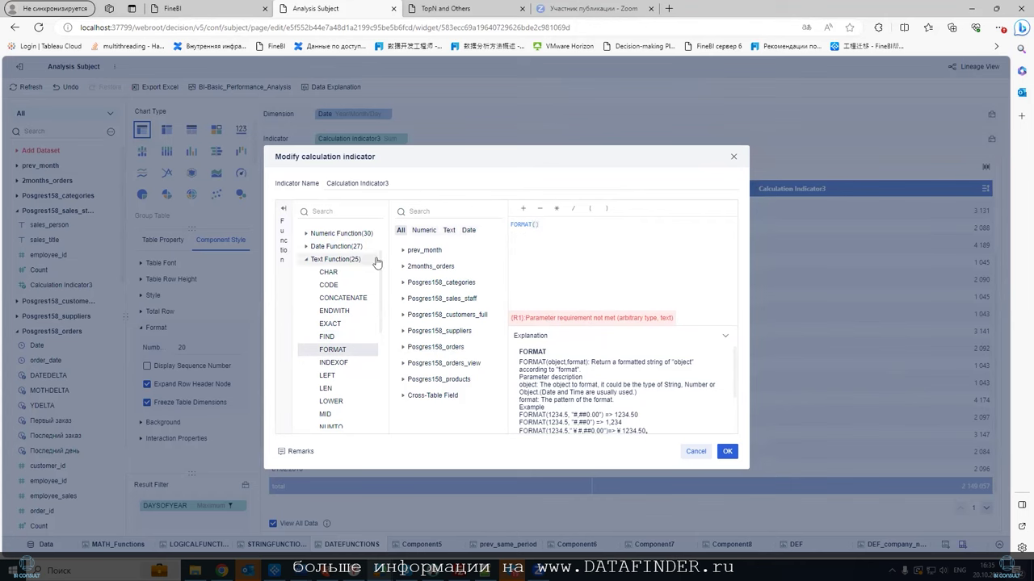
# Complete FORMAT with employee_sales from Posgres158_orders_view and the pattern "##.##0", and save the modified indicator.
pyautogui.click(410, 363)
pyautogui.scroll(-3, 427, 343)
pyautogui.click(426, 340)
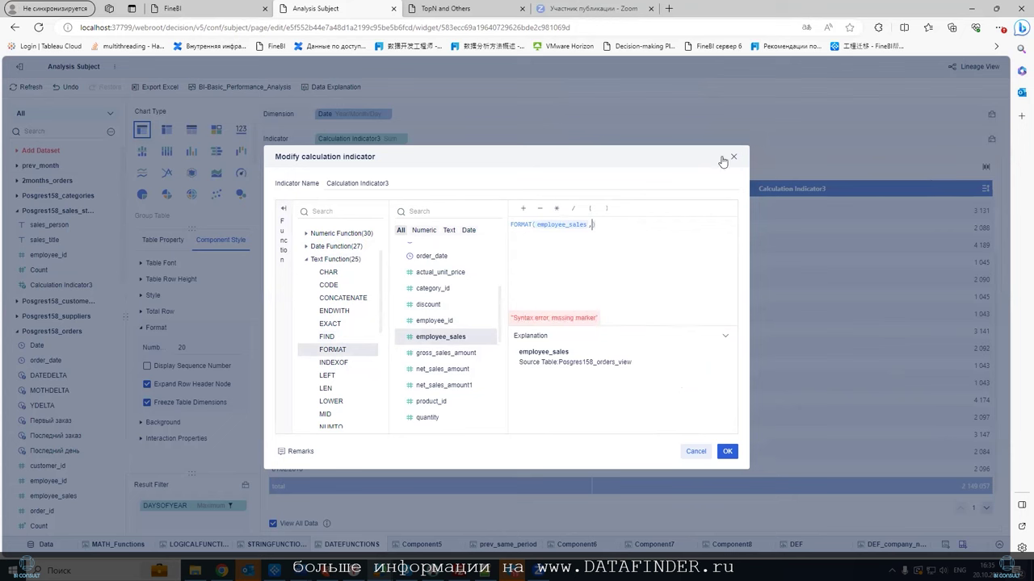
pyautogui.write('""')
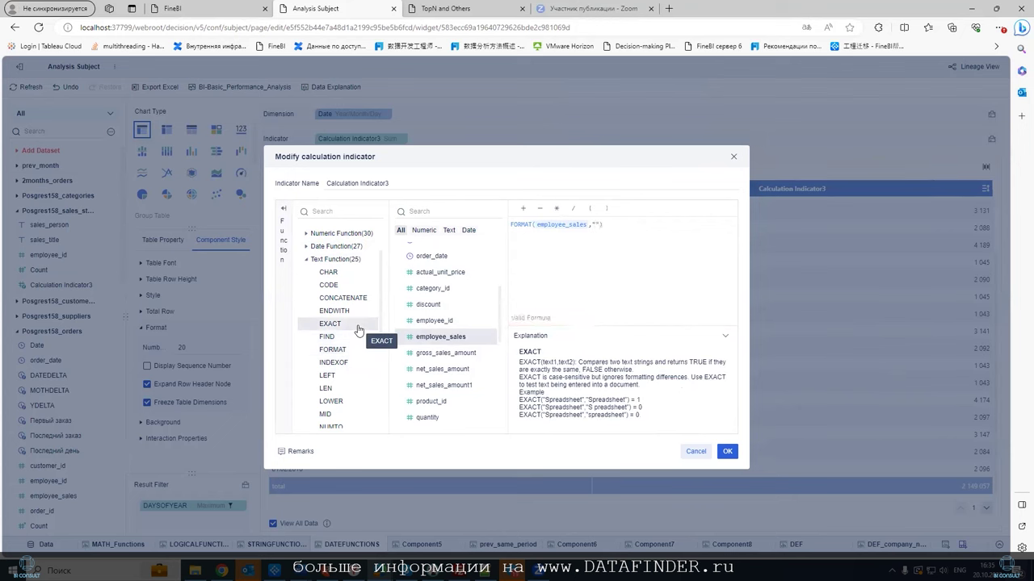
pyautogui.write('##.##0')
pyautogui.click(729, 452)
pyautogui.click(719, 506)
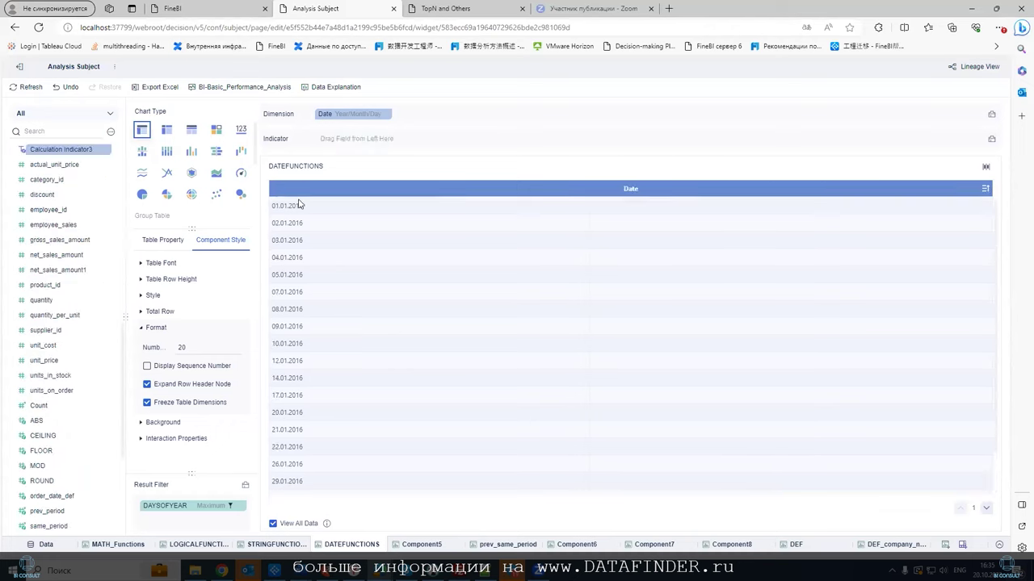
# Try Calculation Indicator3 as a second dimension next to Date, and remove it from the table.
pyautogui.moveTo(69, 150); pyautogui.dragTo(436, 122)
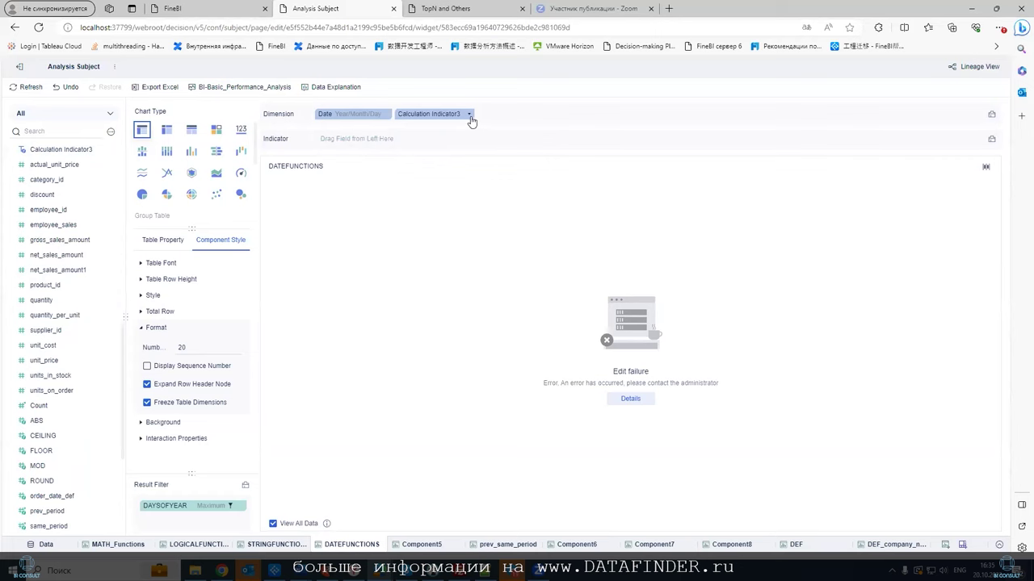
pyautogui.click(469, 115)
pyautogui.click(493, 343)
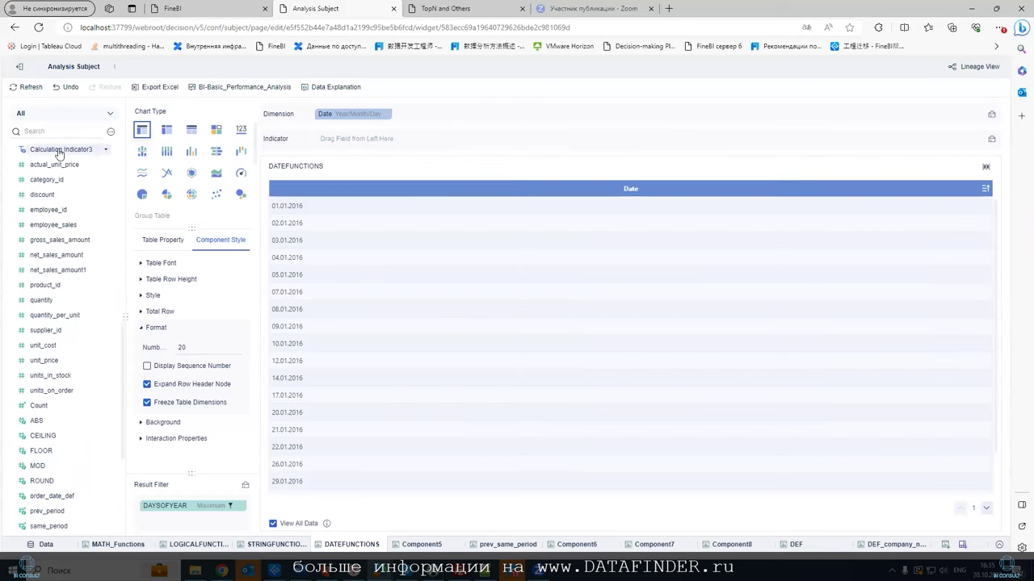
# Replace employee_sales in Calculation Indicator3's FORMAT formula with net_sales_amount from Posgres158_orders_view, and save the indicator.
pyautogui.click(105, 150)
pyautogui.click(114, 165)
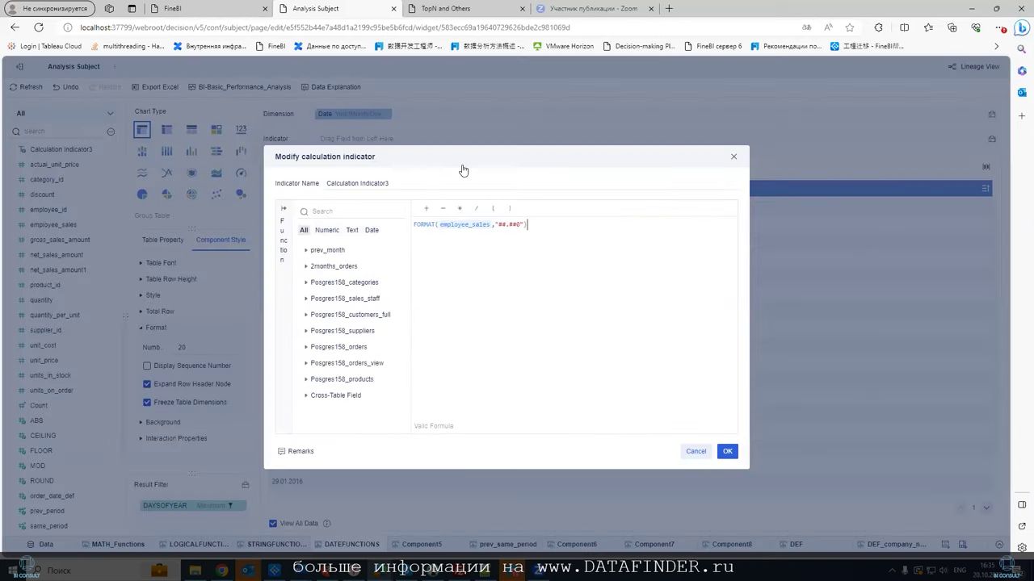
pyautogui.click(459, 228)
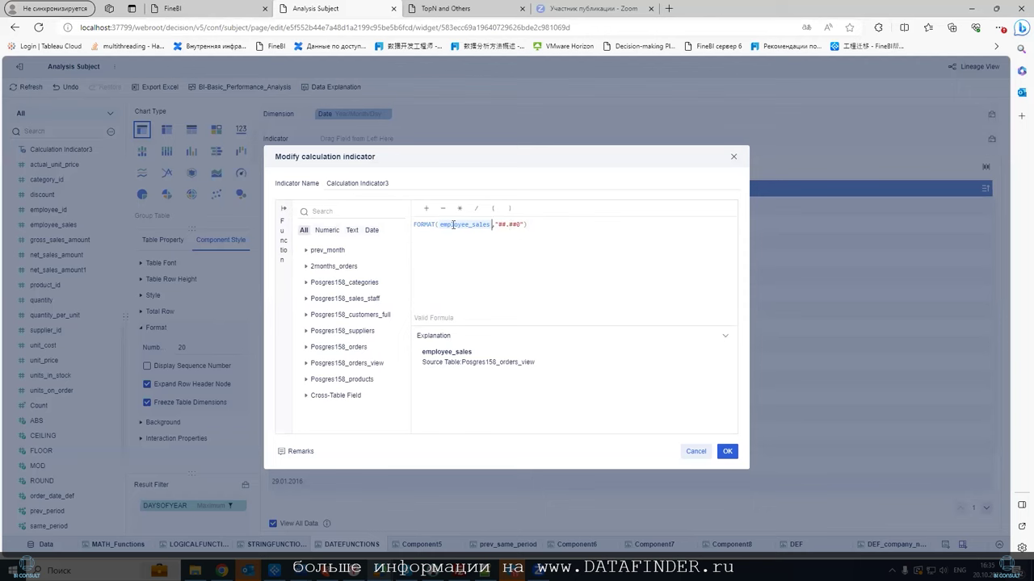
pyautogui.press('BackSpace')
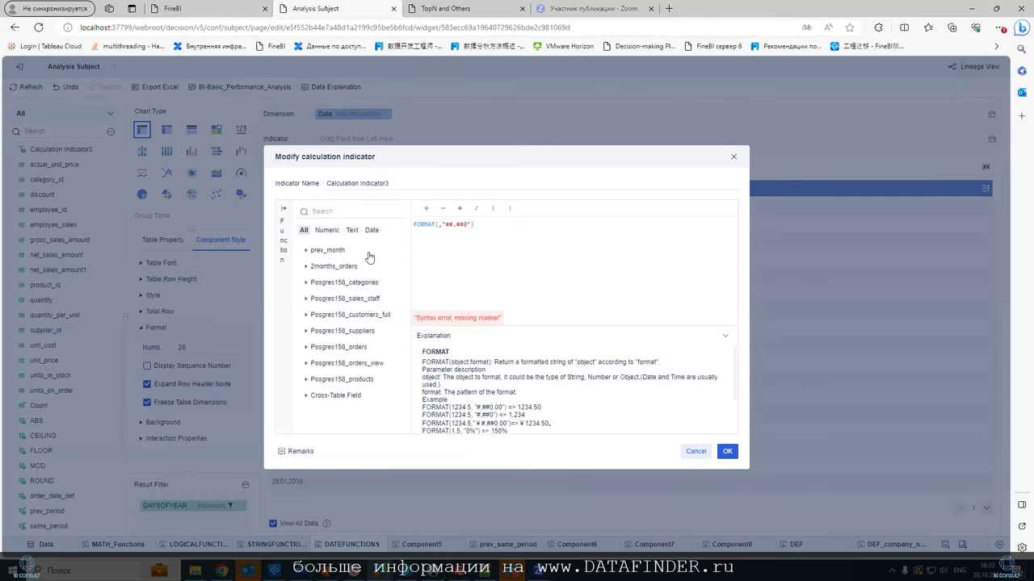
pyautogui.click(306, 363)
pyautogui.scroll(-3, 319, 355)
pyautogui.click(328, 390)
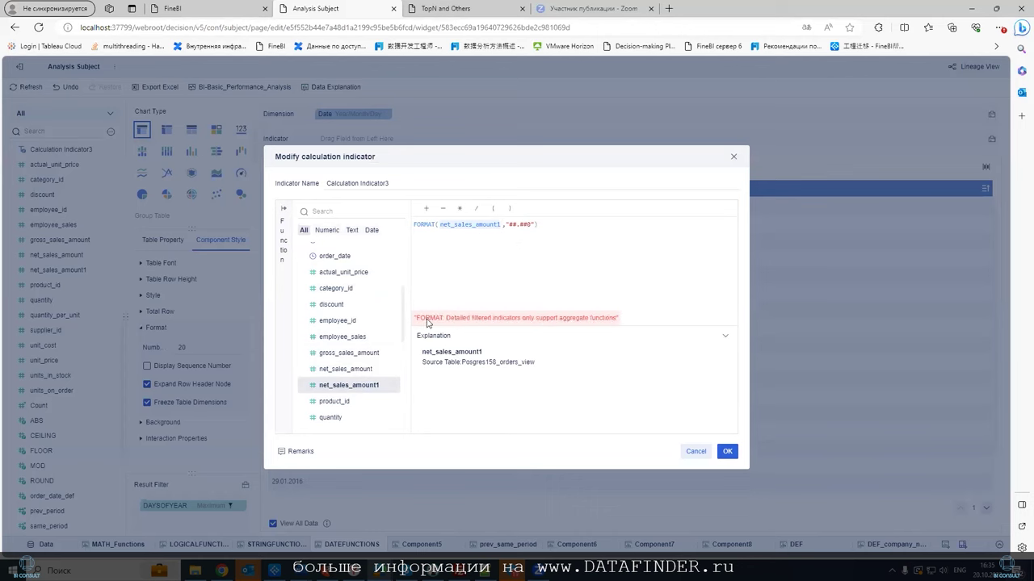
pyautogui.press('BackSpace')
pyautogui.click(359, 371)
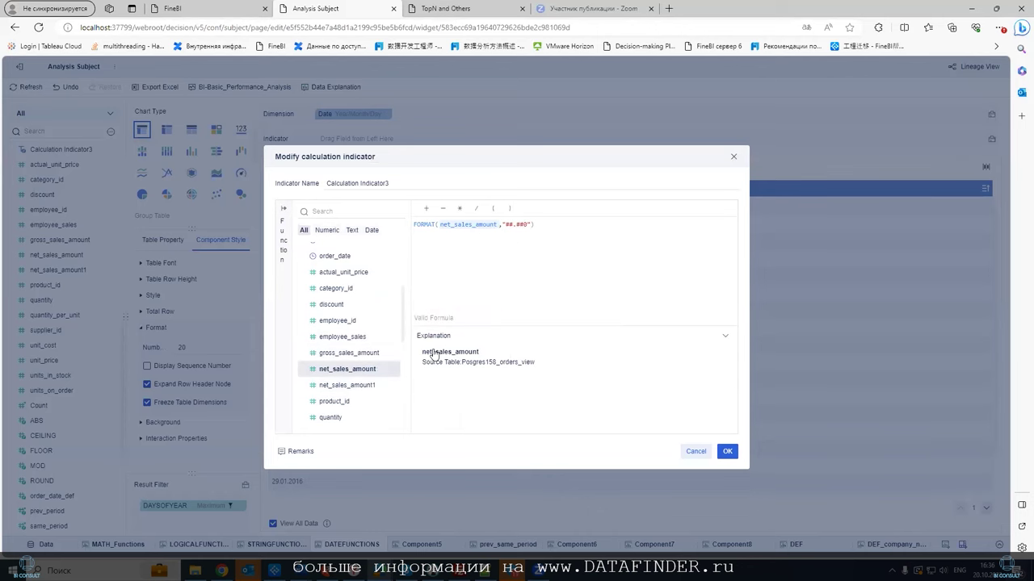
pyautogui.click(724, 451)
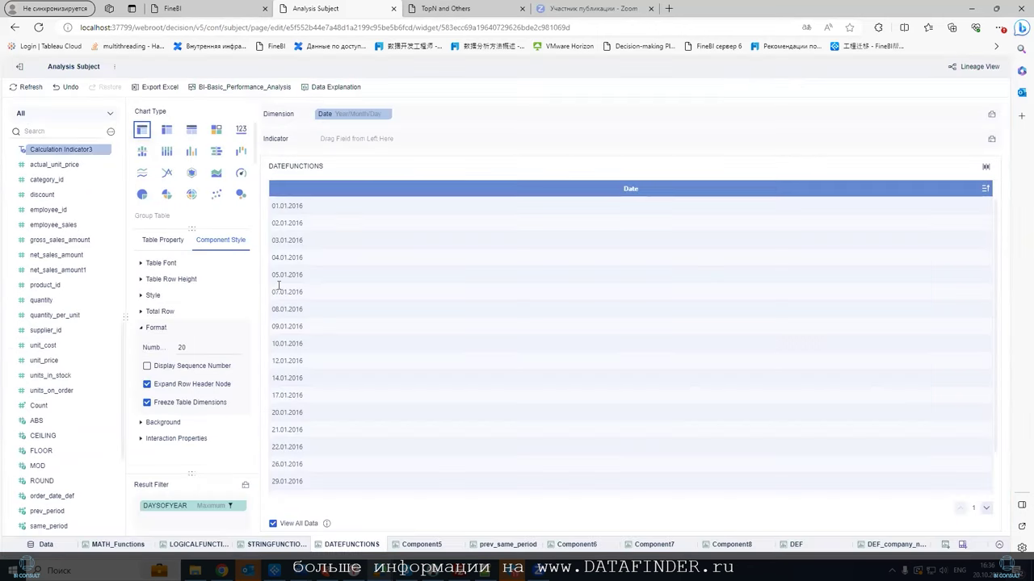
# Try the modified Calculation Indicator3 as a dimension beside Date, view the failure details, and delete it from the dimensions.
pyautogui.moveTo(80, 152); pyautogui.dragTo(410, 132)
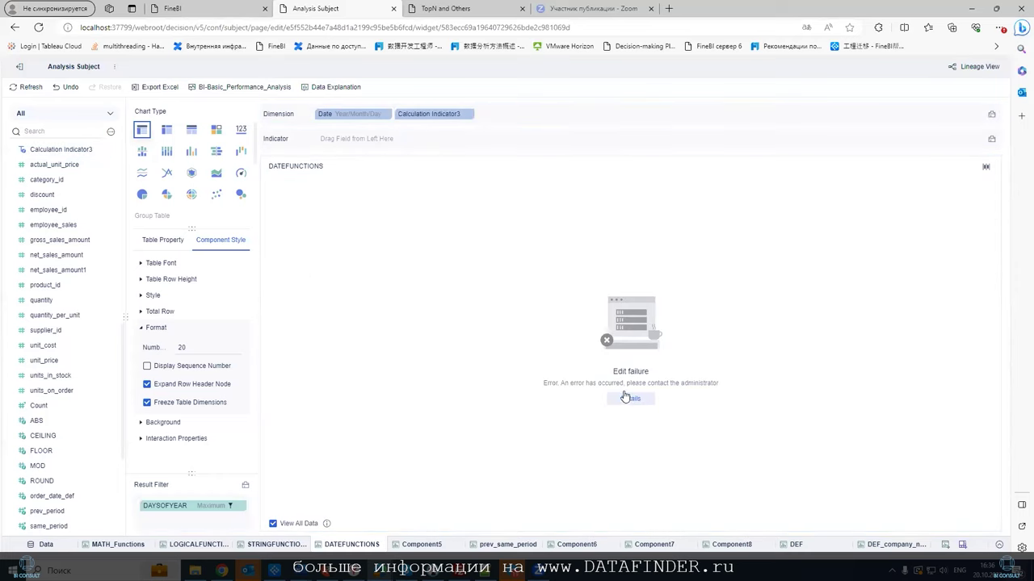
pyautogui.click(626, 397)
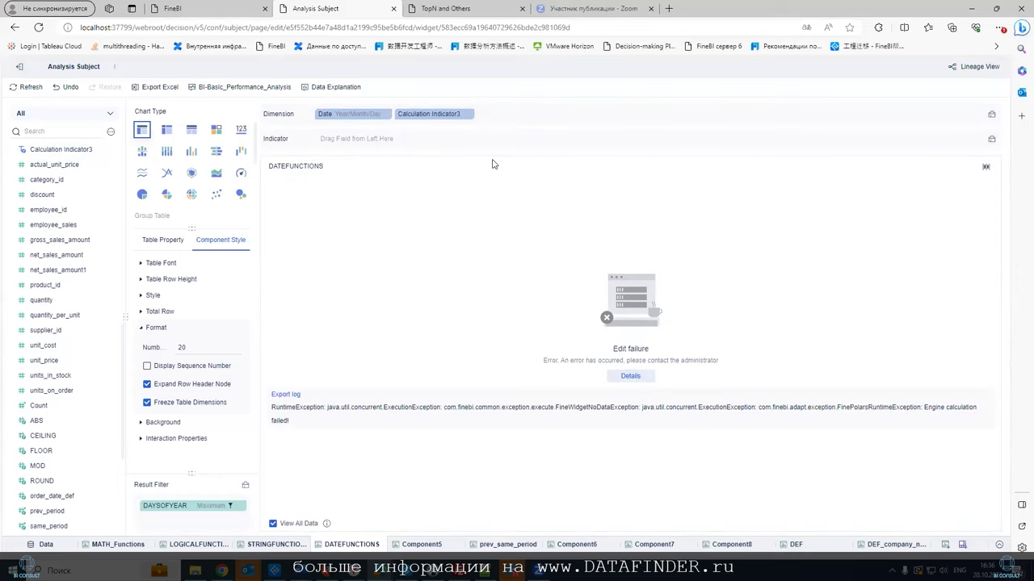
pyautogui.click(469, 115)
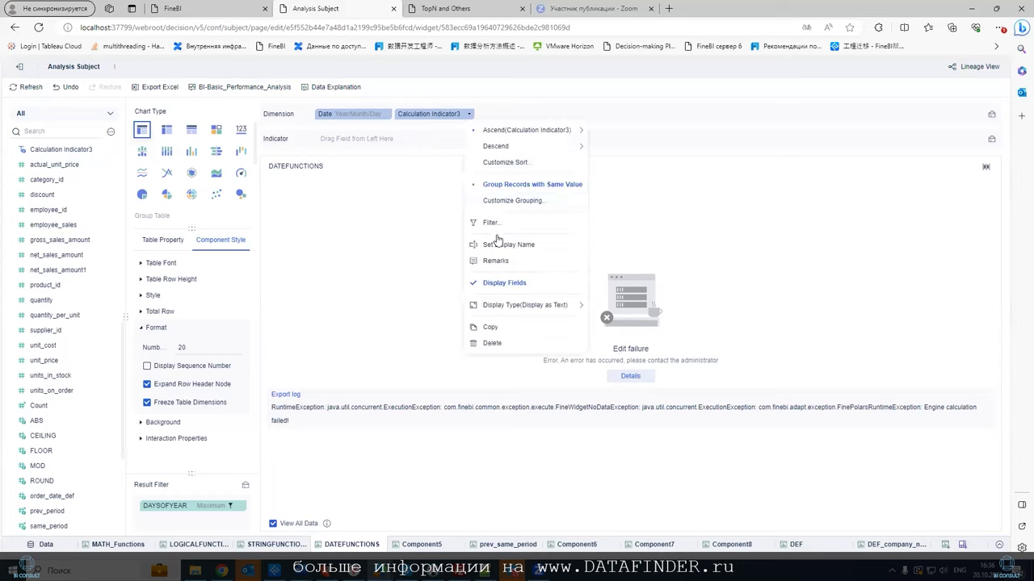
pyautogui.click(490, 341)
# Change the FORMAT pattern to "##,##0", save the indicator, and add Calculation Indicator3 as a dimension after Date.
pyautogui.click(105, 152)
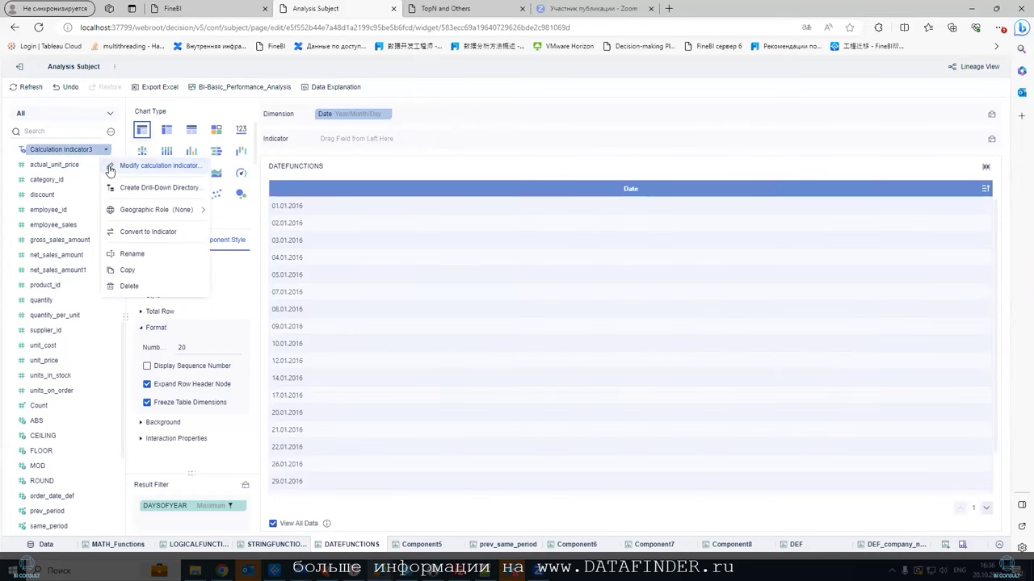
pyautogui.click(134, 167)
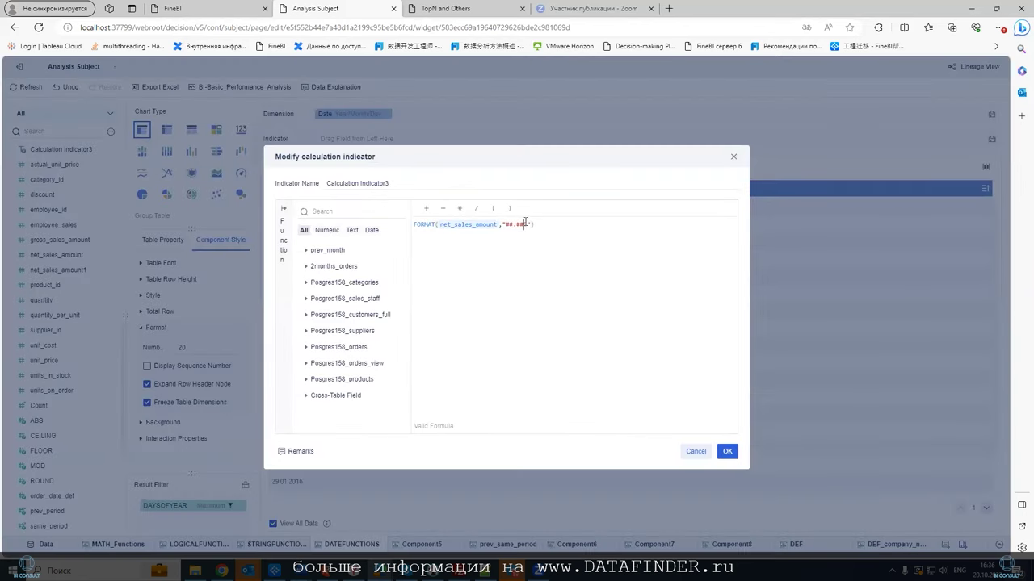
pyautogui.press('BackSpace')
pyautogui.write(',')
pyautogui.click(726, 453)
pyautogui.moveTo(39, 151); pyautogui.dragTo(360, 139)
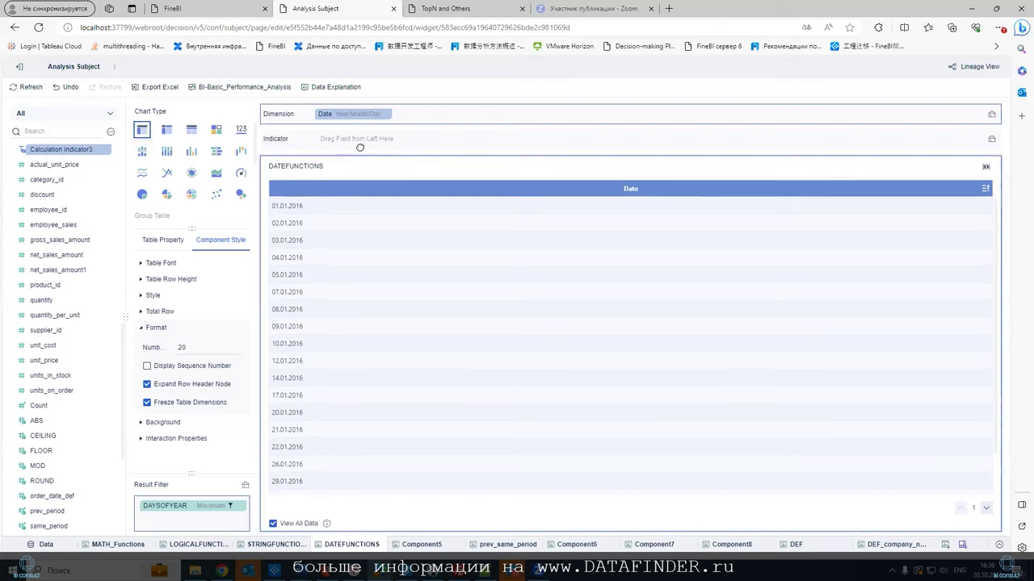
pyautogui.moveTo(81, 154); pyautogui.dragTo(423, 116)
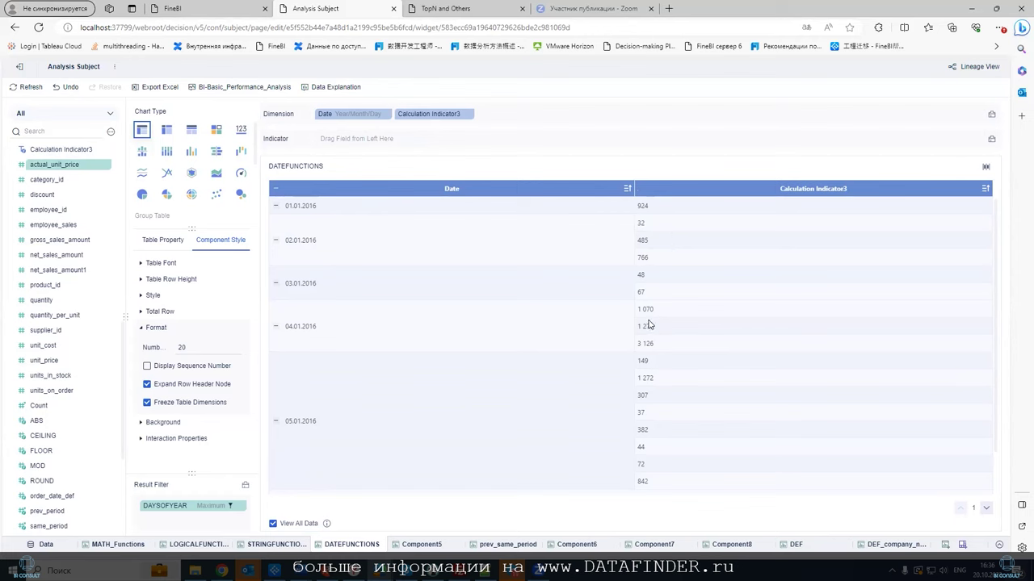
# Append + "руб." to the FORMAT expression of Calculation Indicator3 and save it.
pyautogui.click(106, 150)
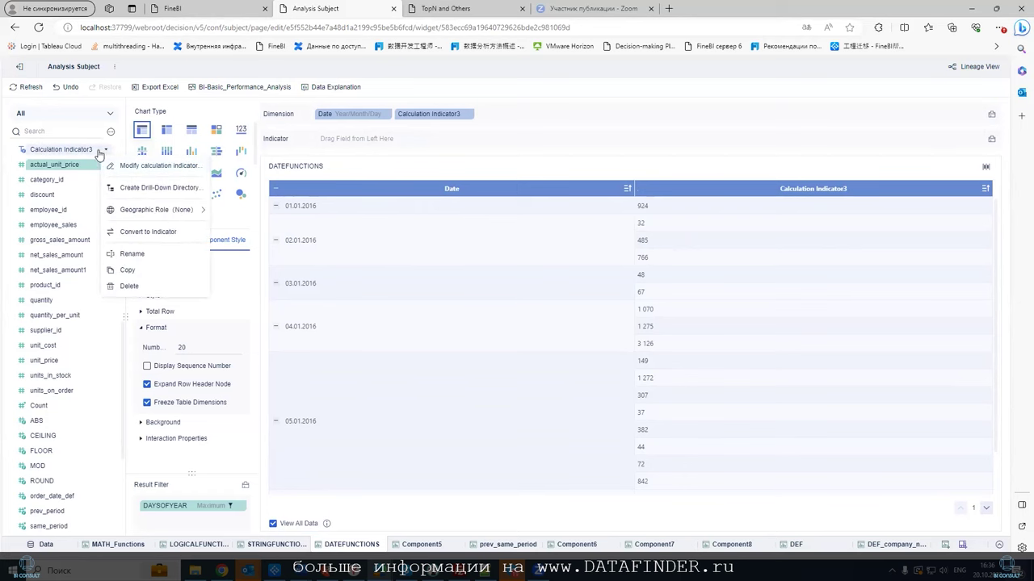
pyautogui.click(112, 166)
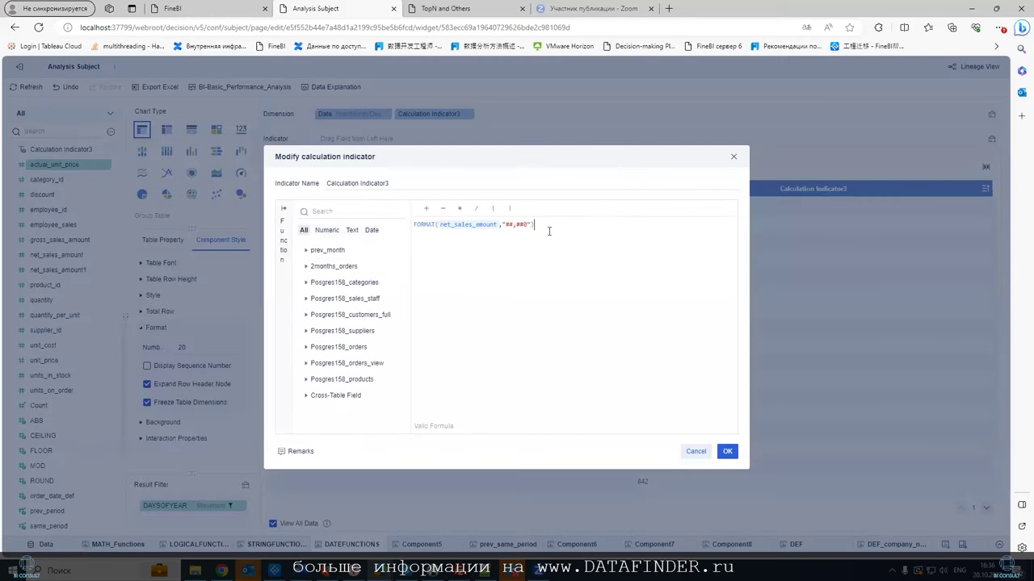
pyautogui.press('BackSpace')
pyautogui.write('hr')
pyautogui.press('BackSpace')
pyautogui.write('e')
pyautogui.press('BackSpace')
pyautogui.write('уб."')
pyautogui.click(725, 447)
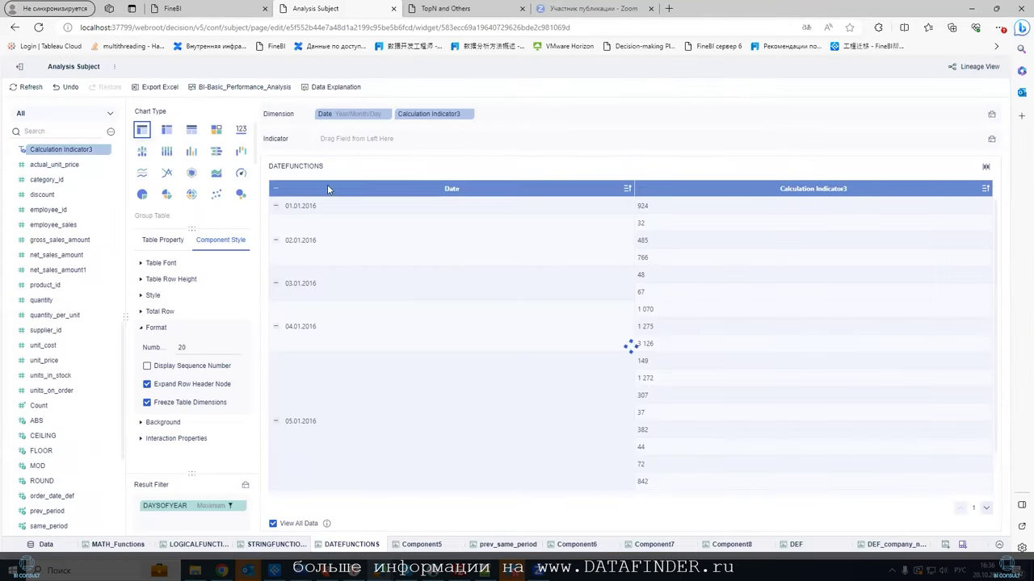
# Insert a space before руб. inside the quoted currency suffix of Calculation Indicator3, and save the formula.
pyautogui.click(105, 149)
pyautogui.click(159, 166)
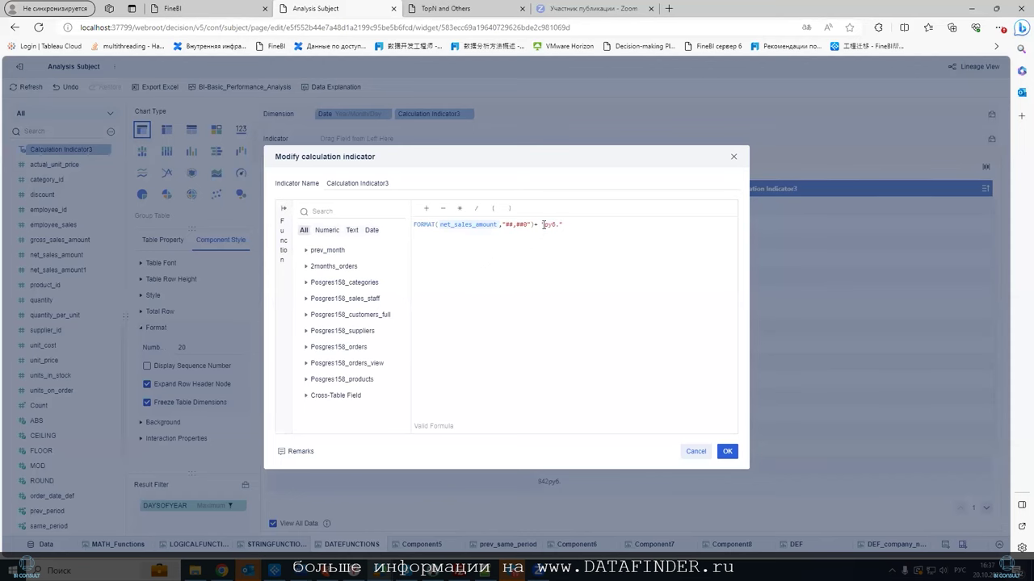
pyautogui.click(727, 452)
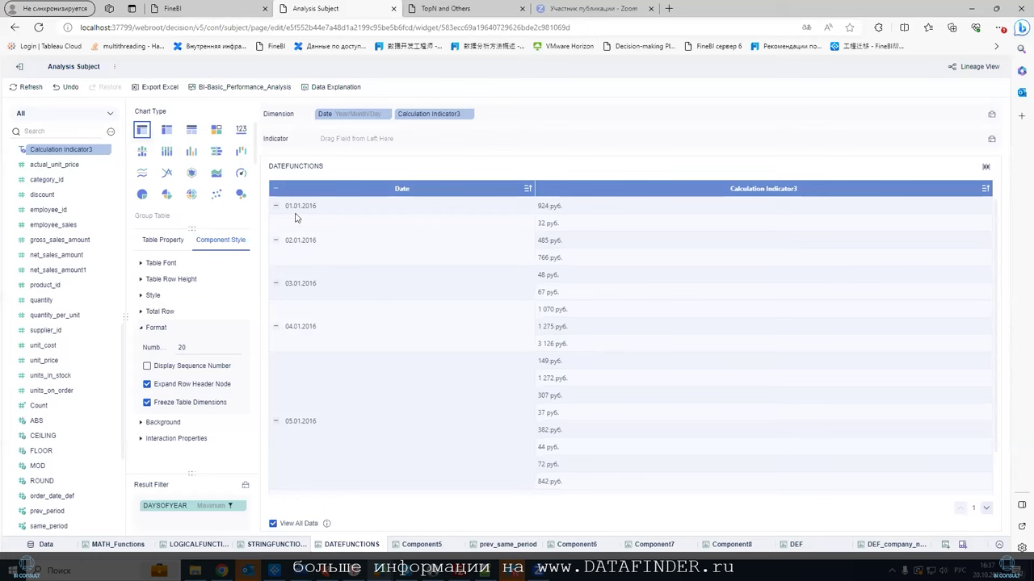
# Replace the FORMAT arguments and currency suffix in Calculation Indicator3 with MONTH of the Date field from Posgres158_orders.
pyautogui.click(105, 149)
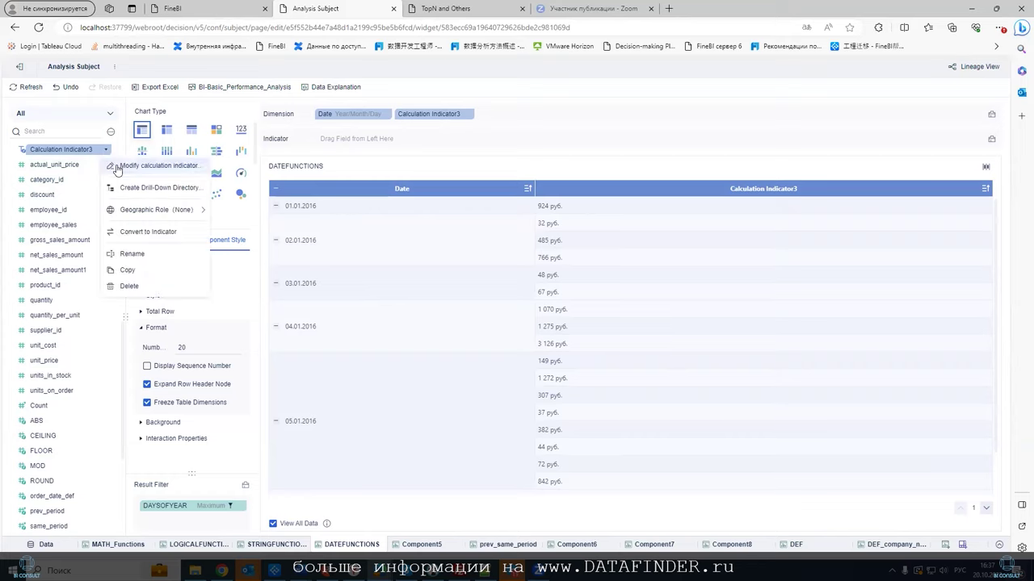
pyautogui.click(154, 165)
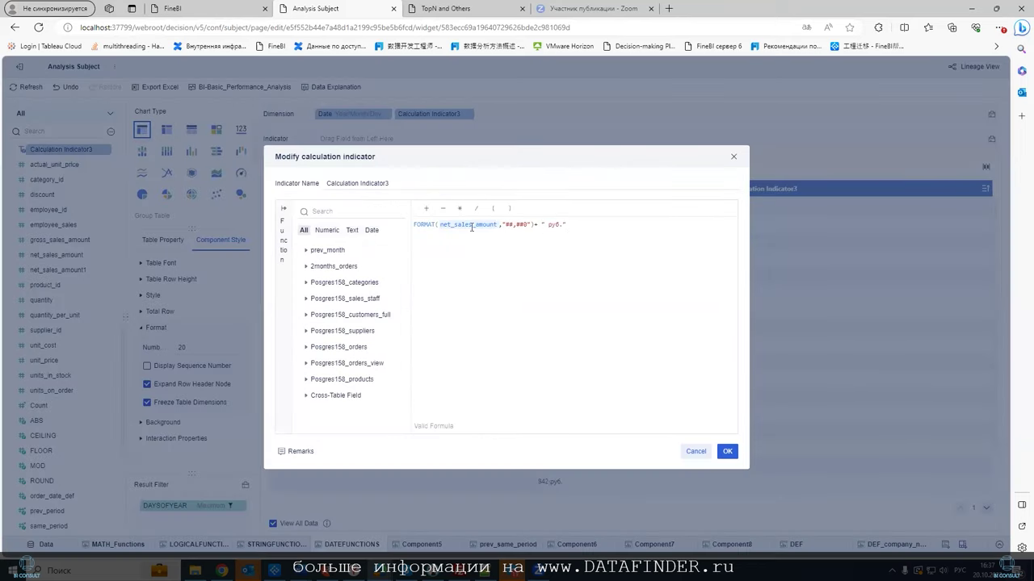
pyautogui.moveTo(578, 226); pyautogui.dragTo(438, 226)
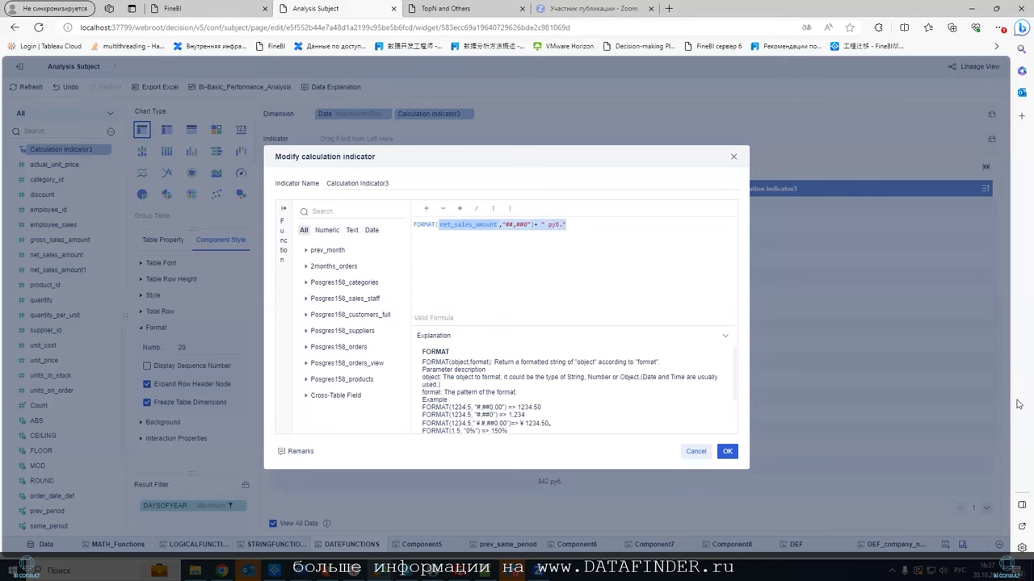
pyautogui.press('BackSpace')
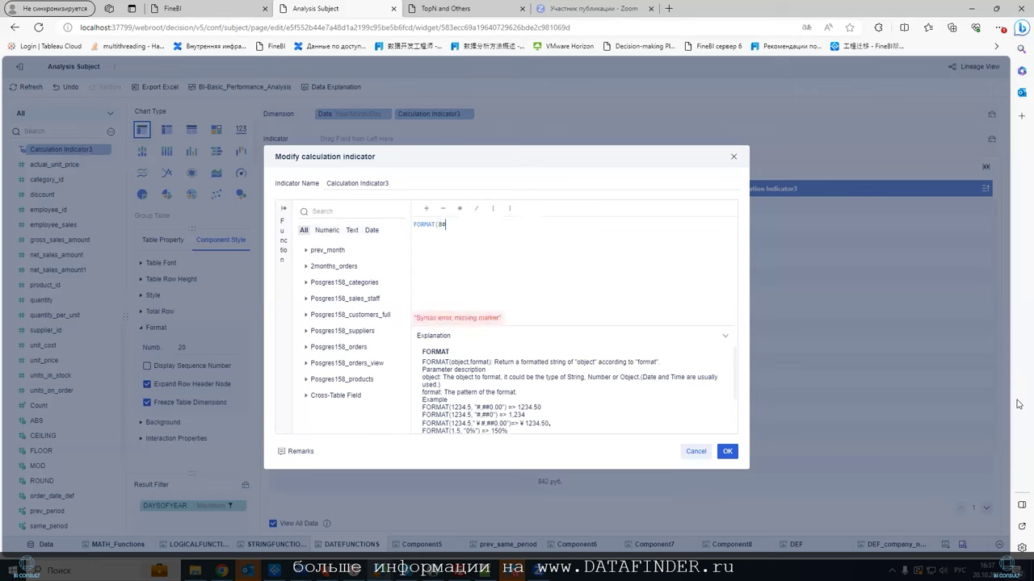
pyautogui.write('M')
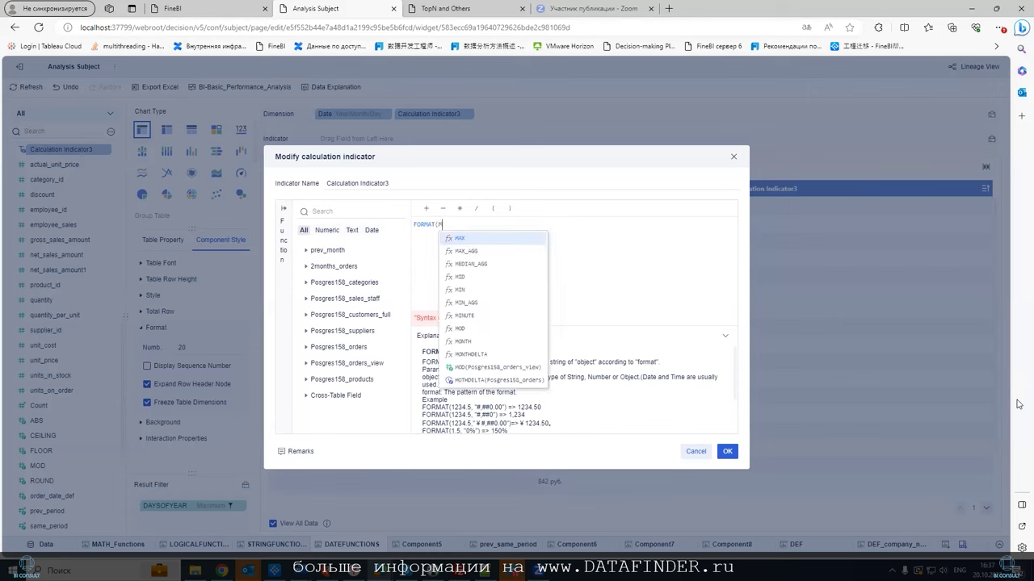
pyautogui.write('O')
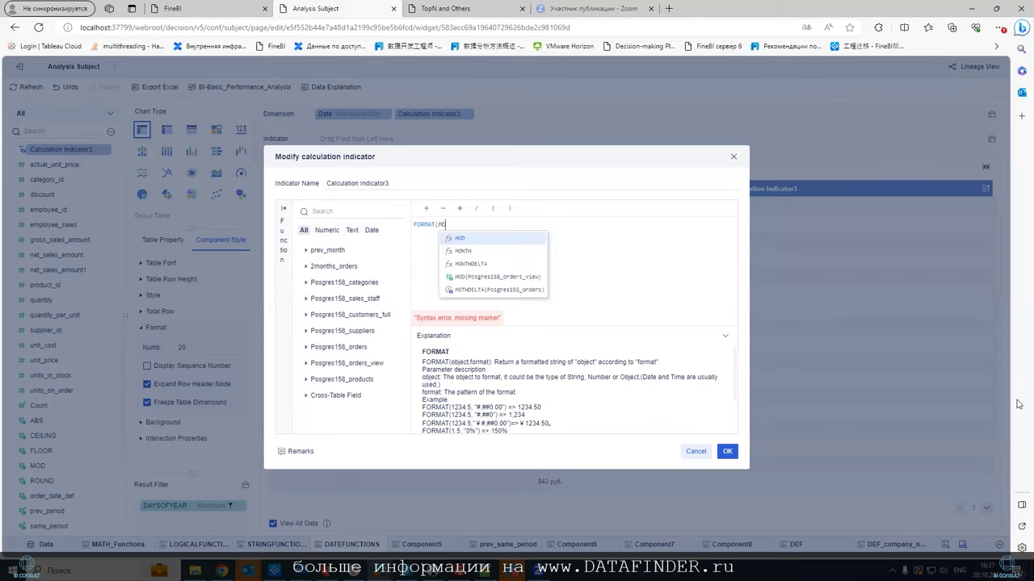
pyautogui.write('N')
pyautogui.press('Return')
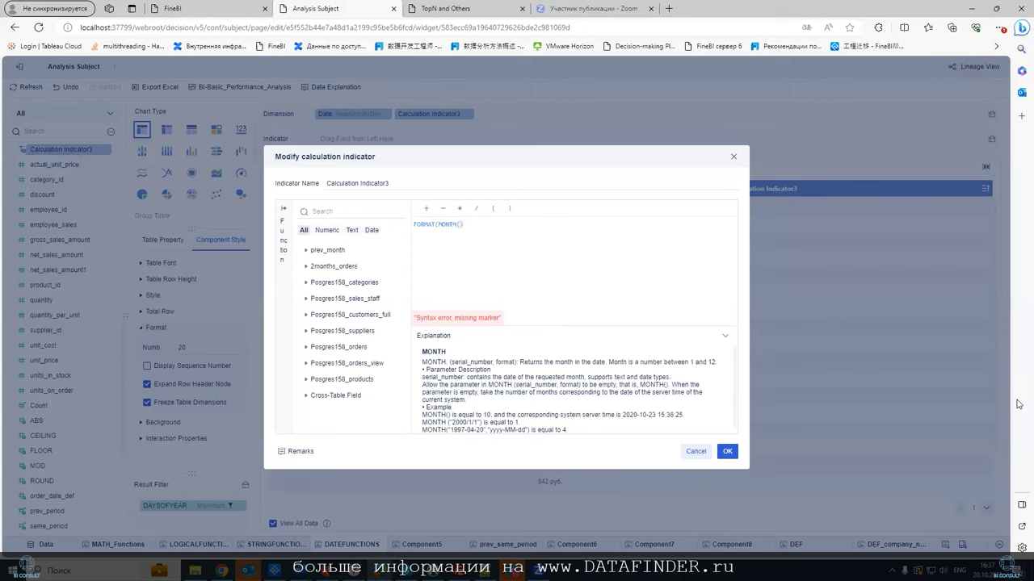
pyautogui.write('Da')
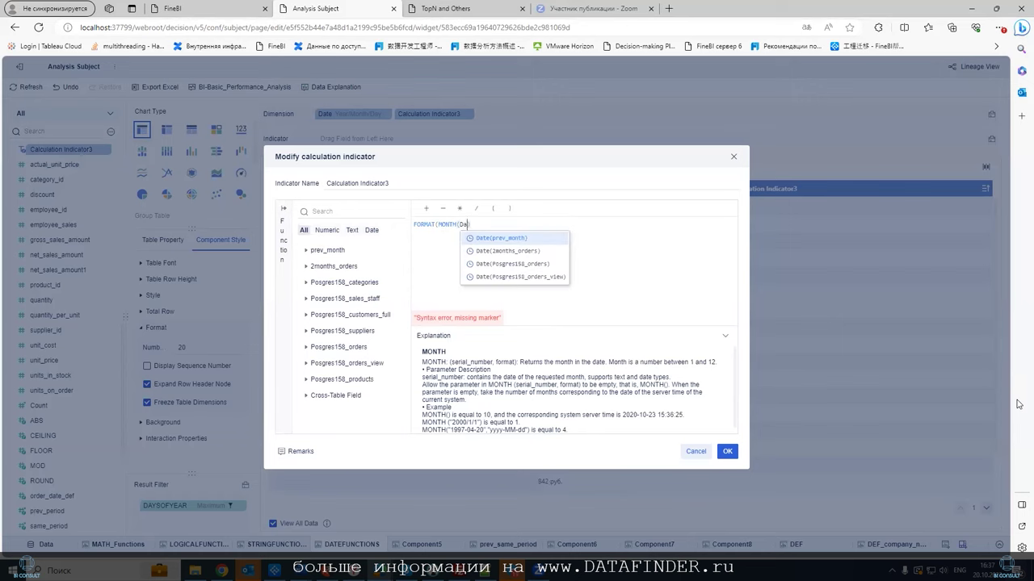
pyautogui.click(526, 264)
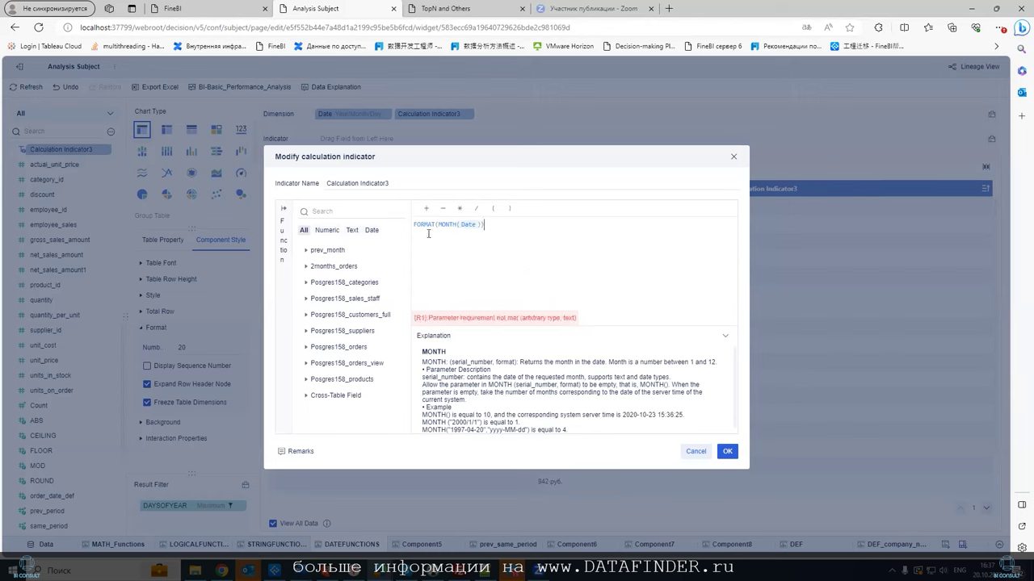
# Add the pattern "##" as FORMAT's second argument, save the indicator, and check the month values across the table pages.
pyautogui.click(465, 224)
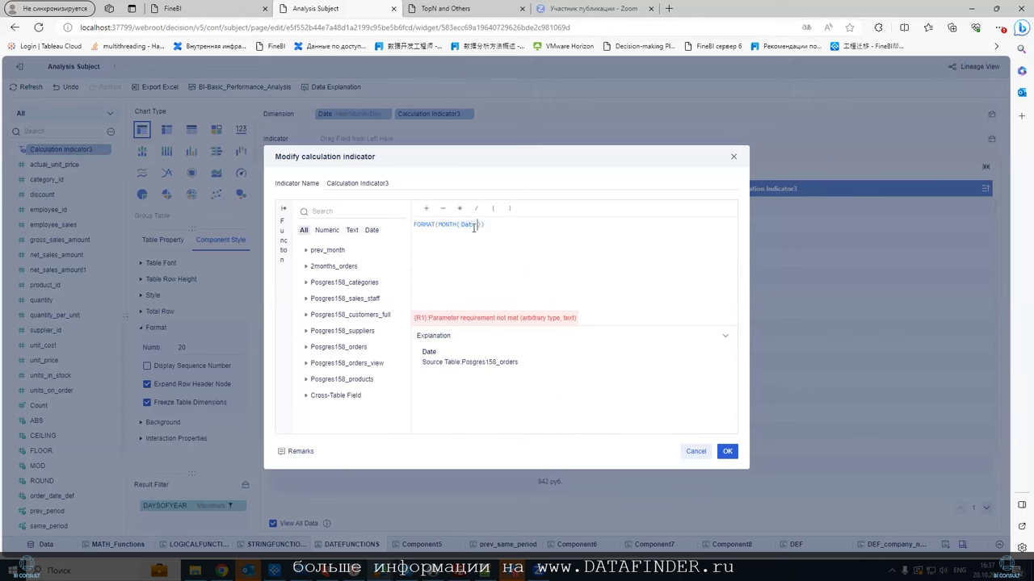
pyautogui.click(436, 225)
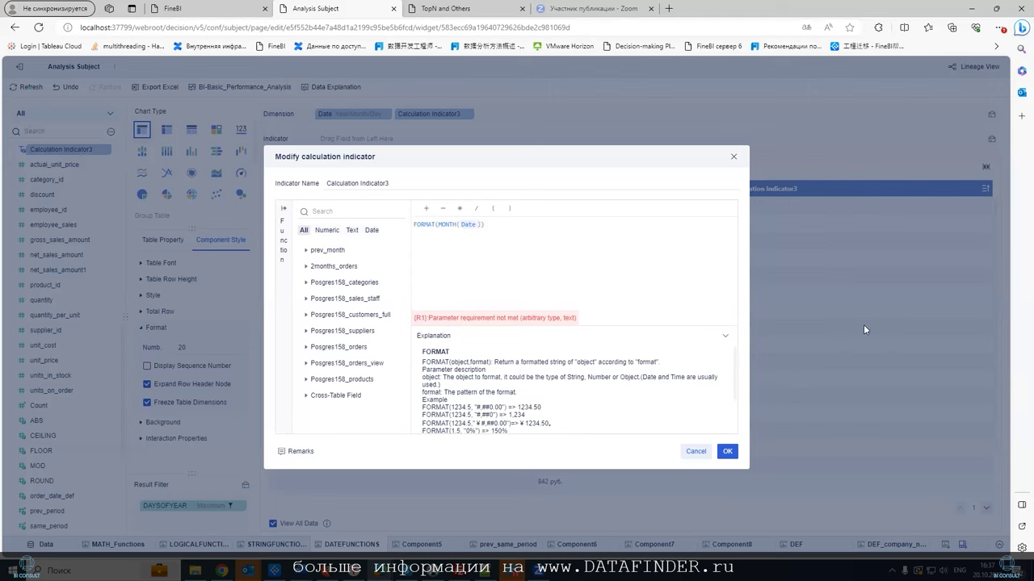
pyautogui.write(',""')
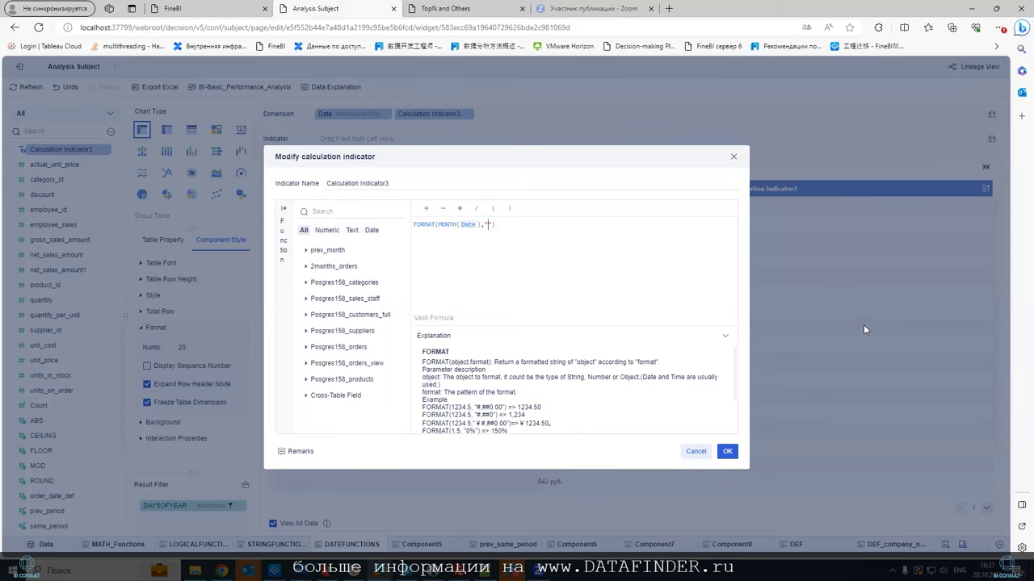
pyautogui.write('##')
pyautogui.click(726, 451)
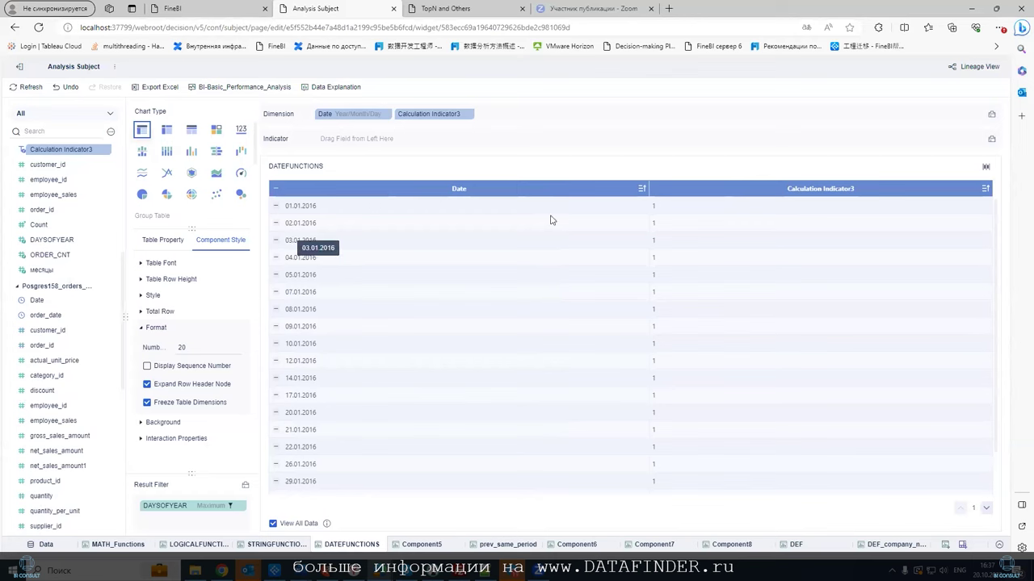
pyautogui.scroll(-1, 643, 267)
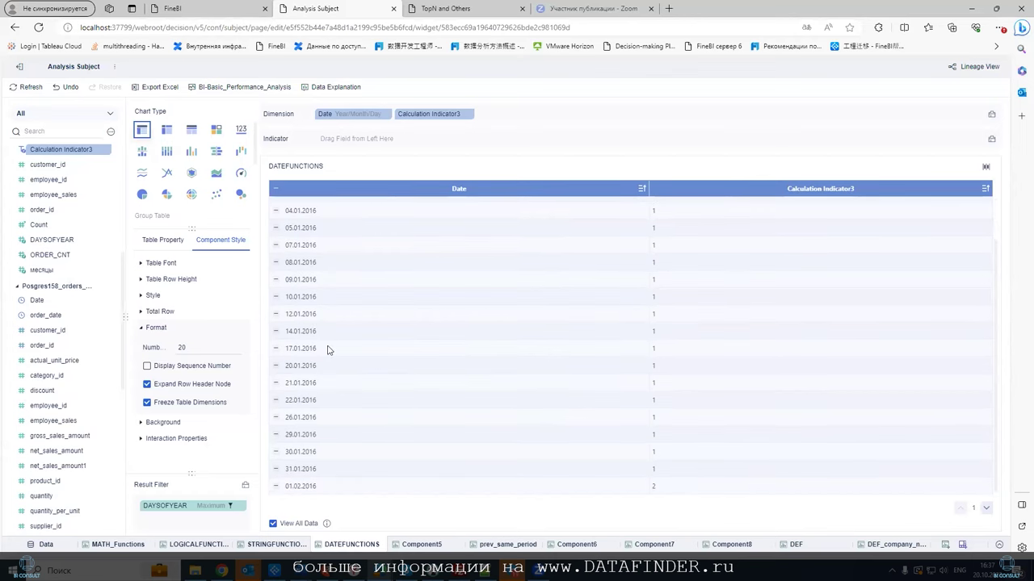
pyautogui.click(986, 510)
pyautogui.click(986, 509)
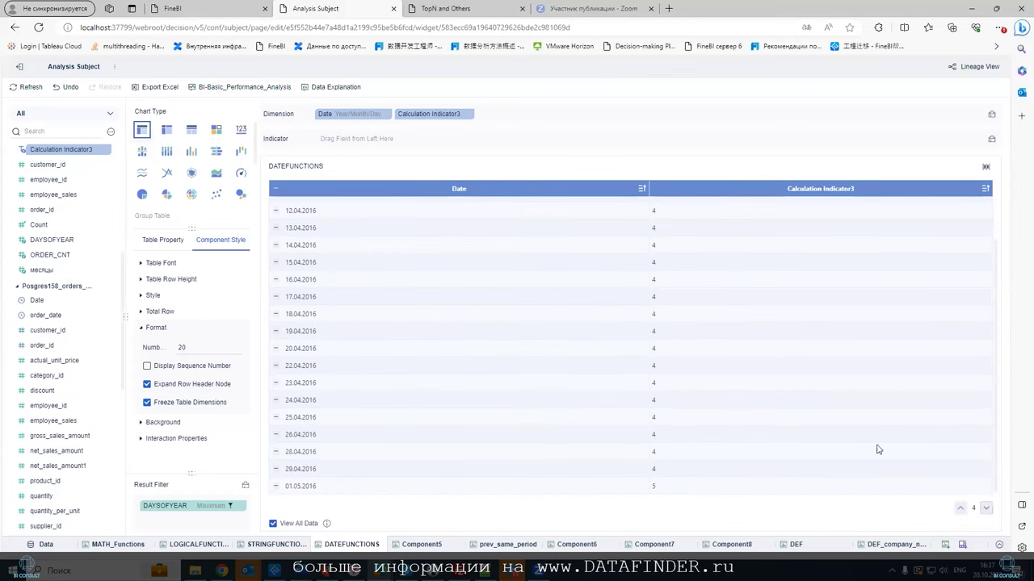
# Prefix the FORMAT expression of Calculation Indicator3 with "0"+, save it, and check the month values across the table pages.
pyautogui.click(106, 150)
pyautogui.click(129, 166)
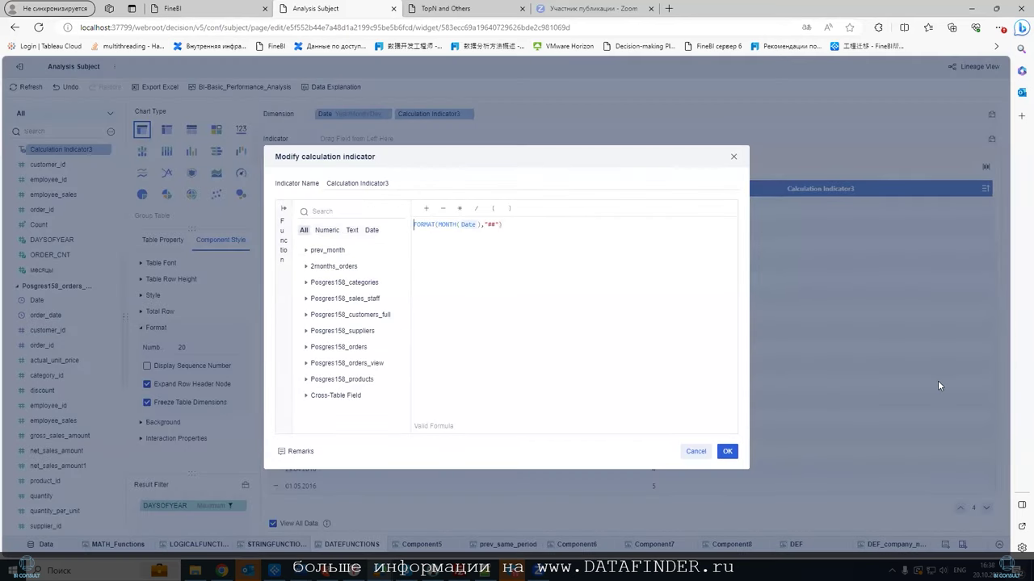
pyautogui.write('"0"+')
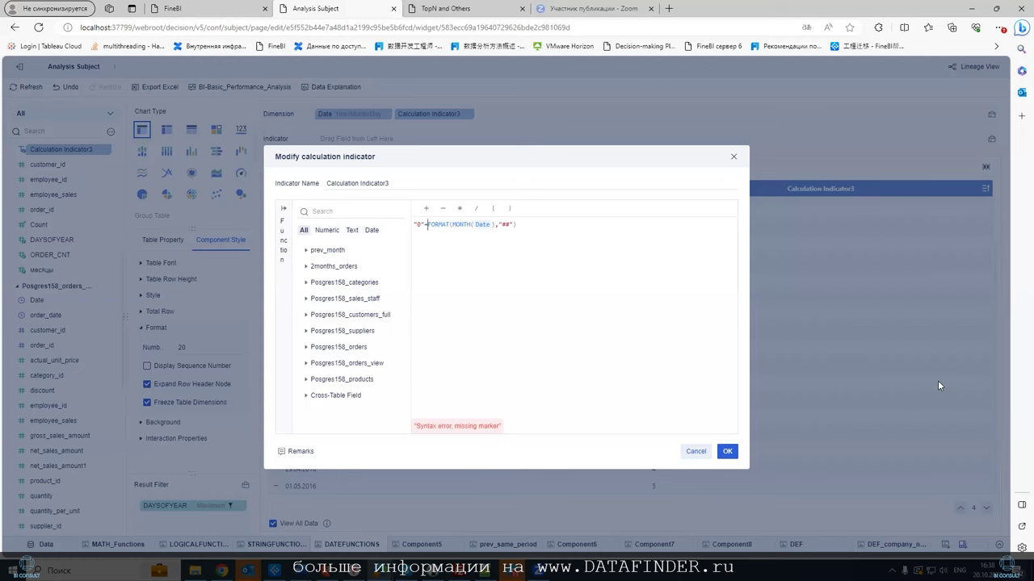
pyautogui.click(727, 452)
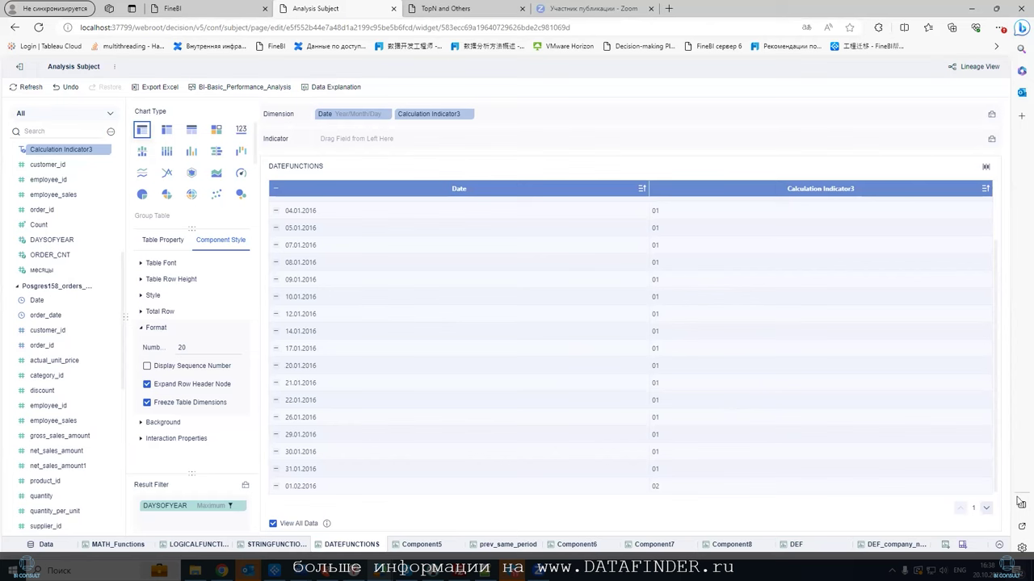
pyautogui.click(987, 508)
pyautogui.click(987, 508)
pyautogui.click(987, 508)
# Reopen Calculation Indicator3, show the function list with its explanations, and replace the whole formula with an empty FORMAT function.
pyautogui.click(106, 149)
pyautogui.click(114, 167)
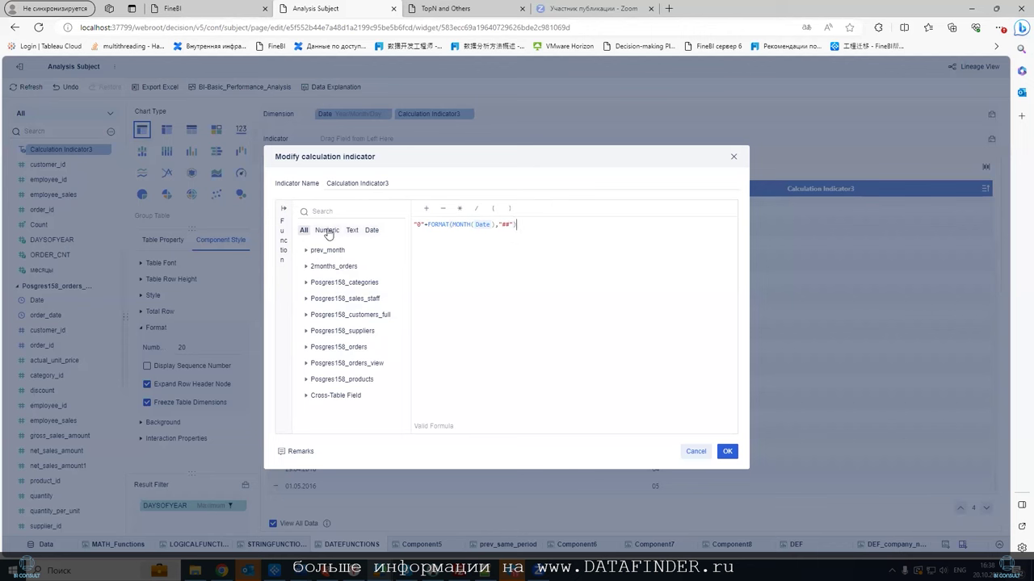
pyautogui.click(284, 209)
pyautogui.click(323, 256)
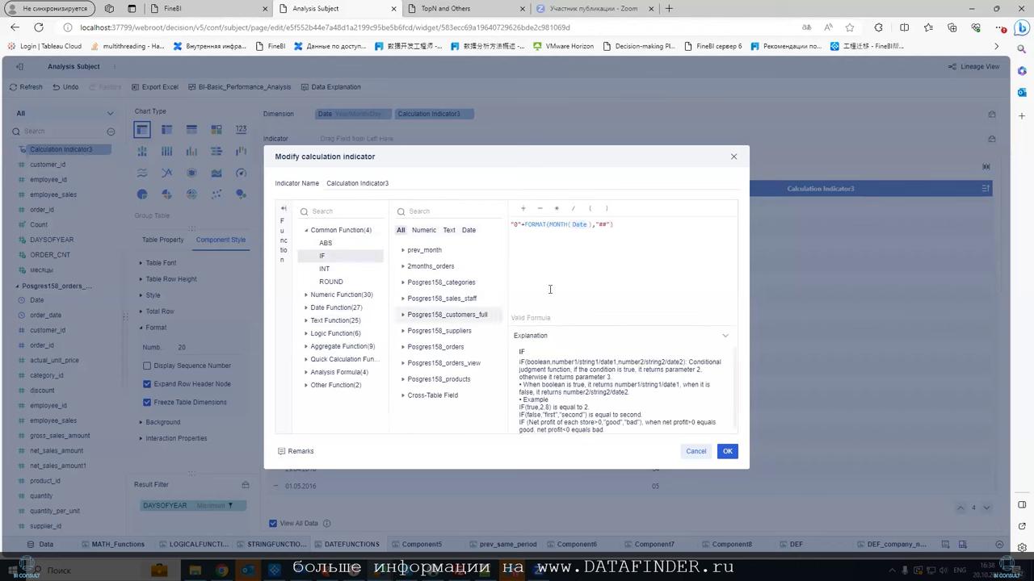
pyautogui.click(330, 281)
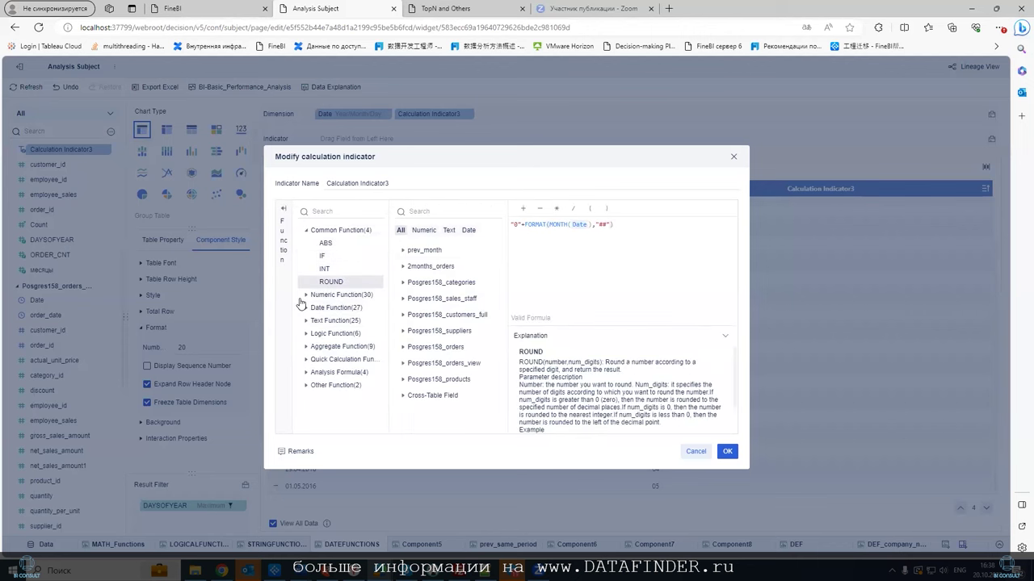
pyautogui.moveTo(624, 224); pyautogui.dragTo(487, 226)
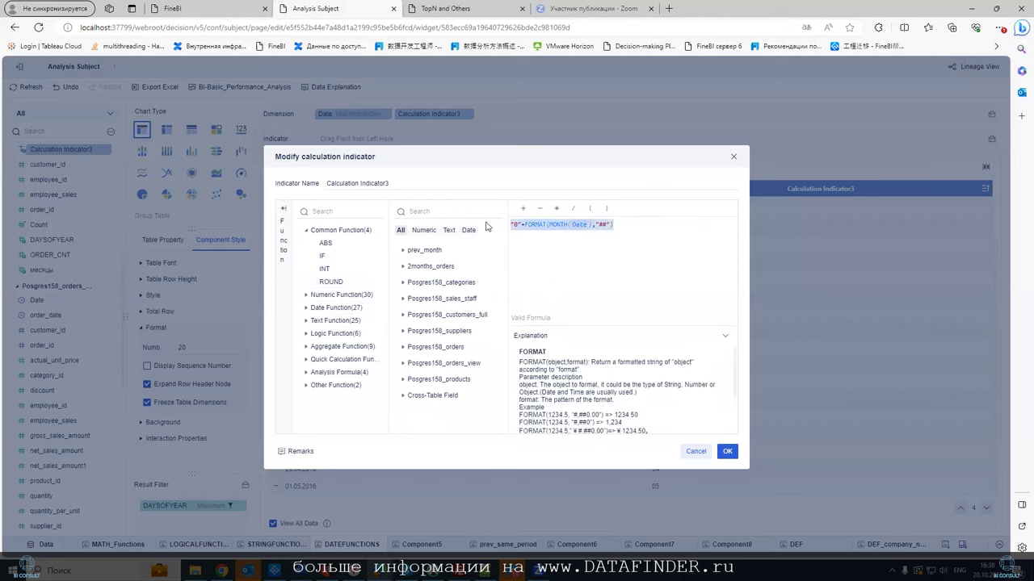
pyautogui.write('FORMA')
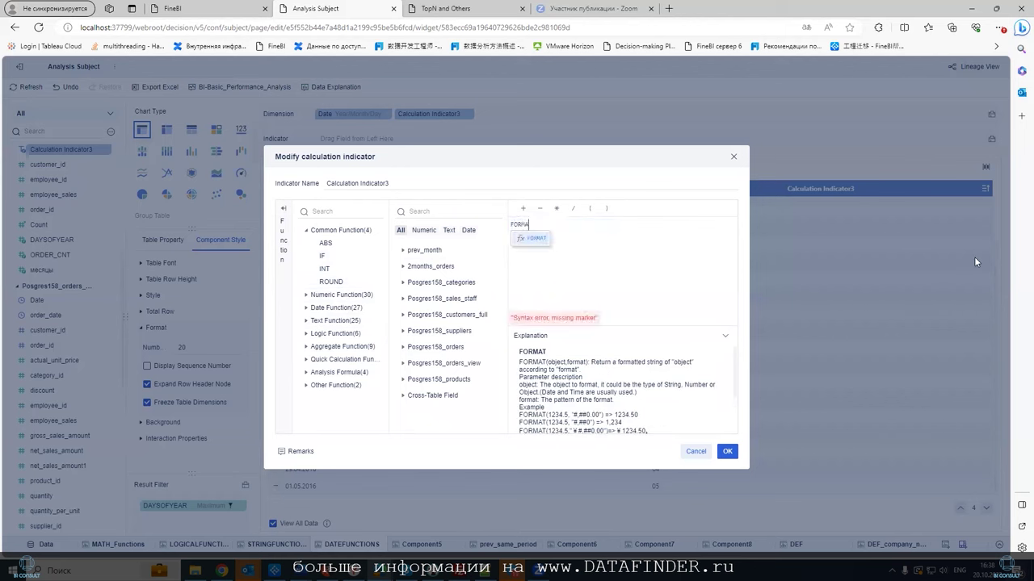
pyautogui.press('Return')
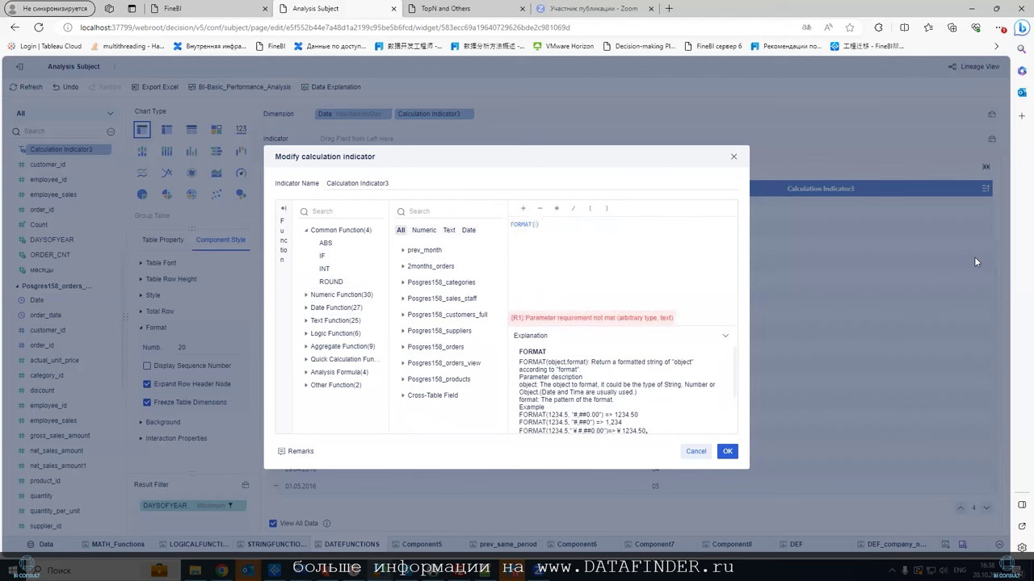
# Complete the indicator formula as FORMAT(Date,"YYYY.MM.DD") and save it.
pyautogui.write('Da')
pyautogui.press('Down')
pyautogui.press('Down')
pyautogui.press('Return')
pyautogui.write(',')
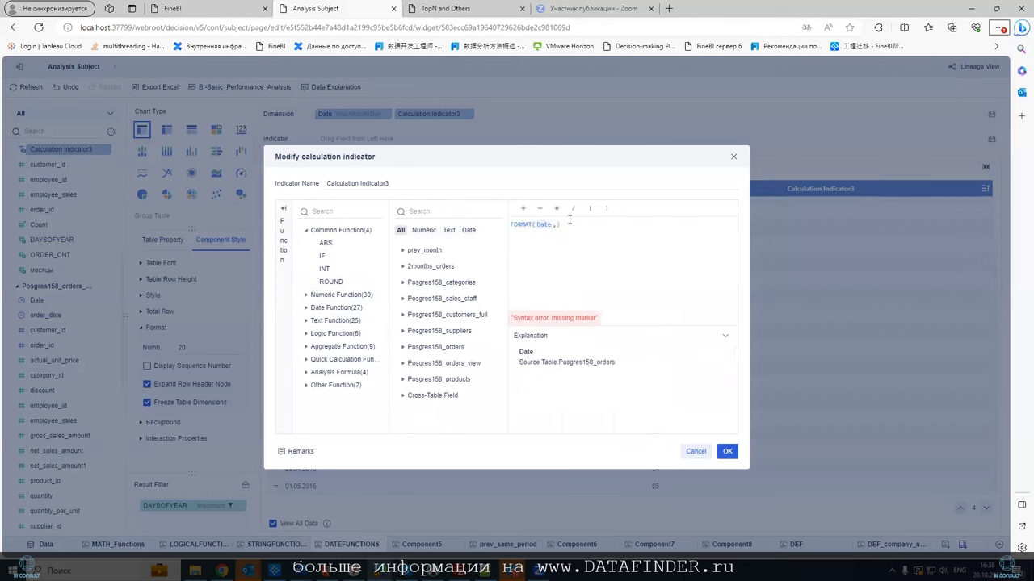
pyautogui.write('"')
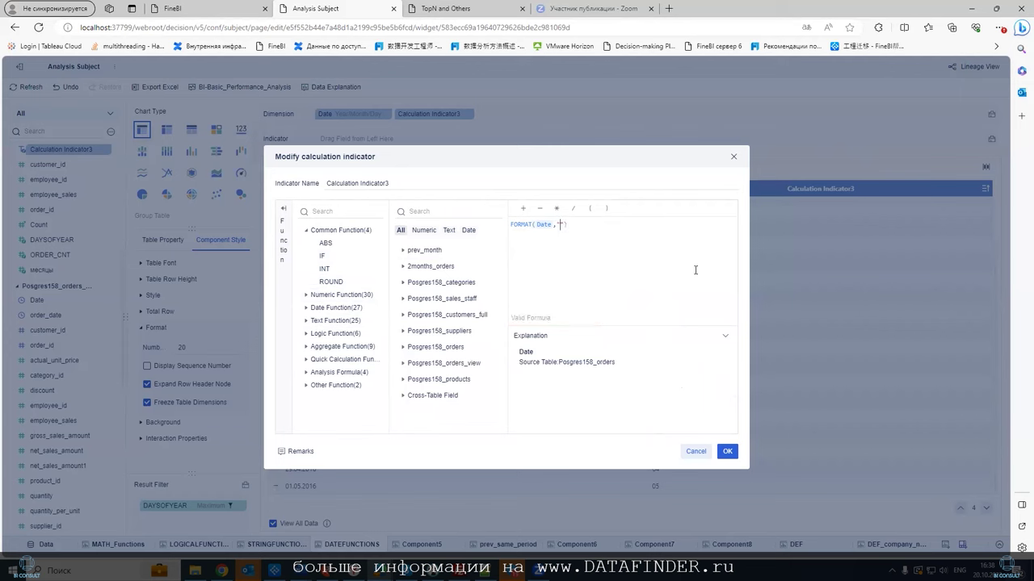
pyautogui.write('YYYY.MM.DD')
pyautogui.click(727, 451)
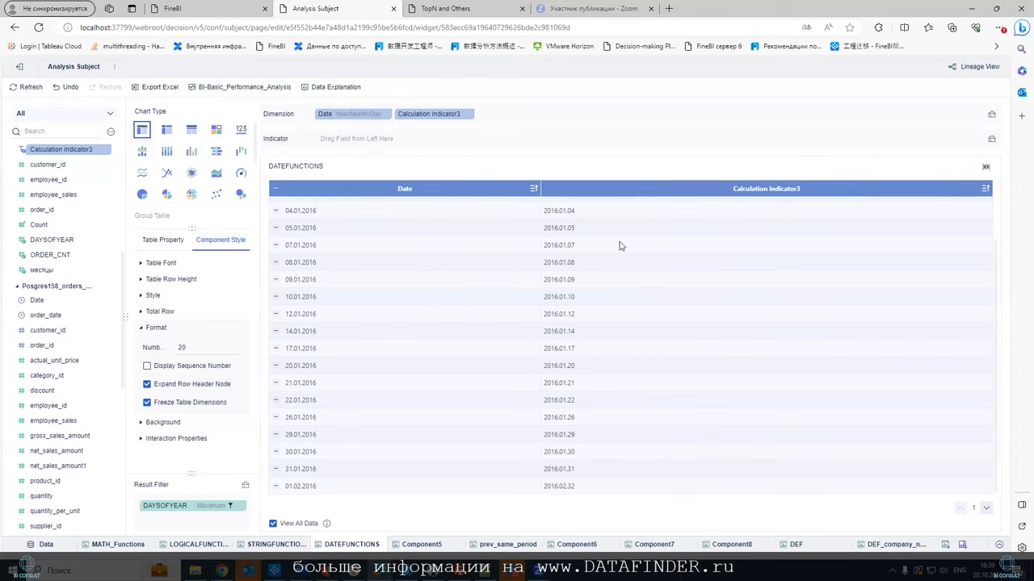
# Change the date pattern in the Calculation Indicator3 formula to "YYYY_MM_DD" and save it.
pyautogui.click(106, 152)
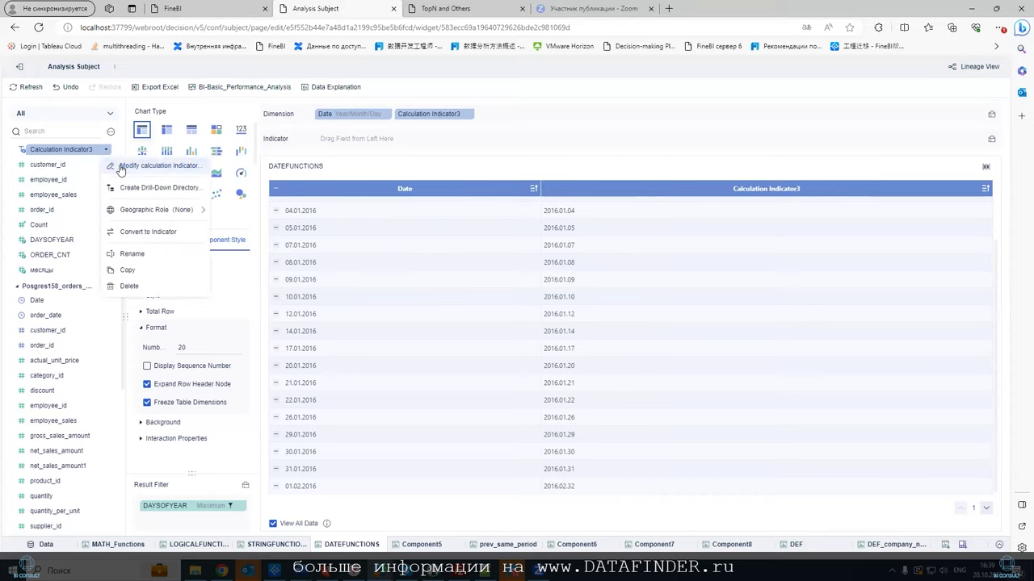
pyautogui.click(129, 167)
pyautogui.press('BackSpace')
pyautogui.write('_MM.DD")')
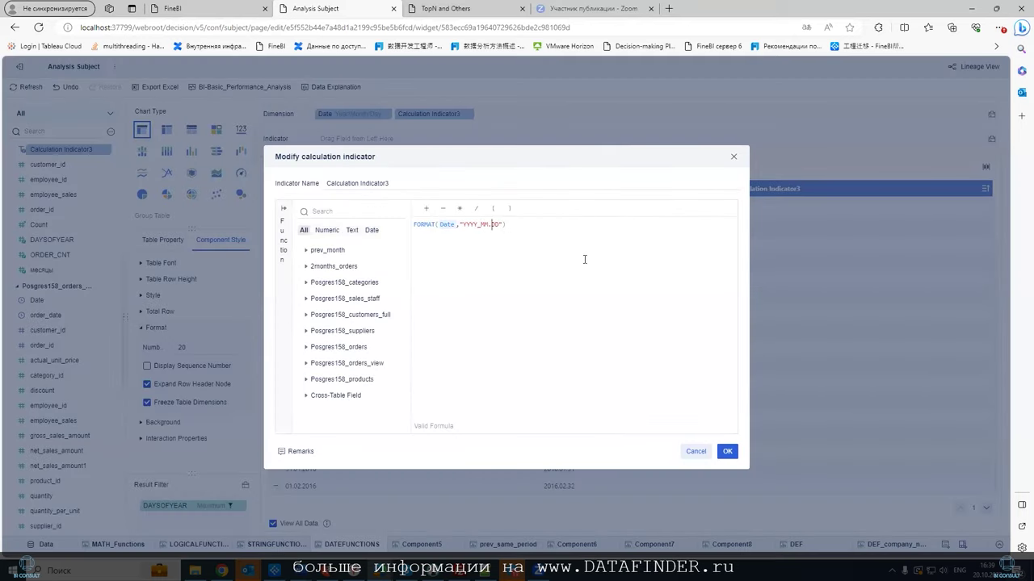
pyautogui.press('BackSpace')
pyautogui.write('_')
pyautogui.click(726, 453)
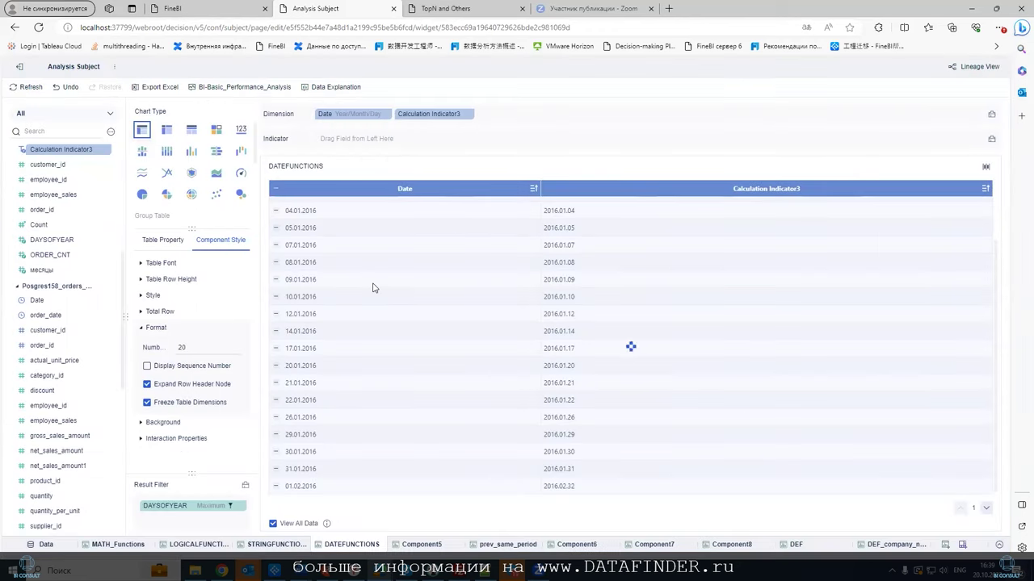
# Add a space after each underscore in Calculation Indicator3's date pattern, giving "YYYY_ MM_ DD", and save it.
pyautogui.click(105, 150)
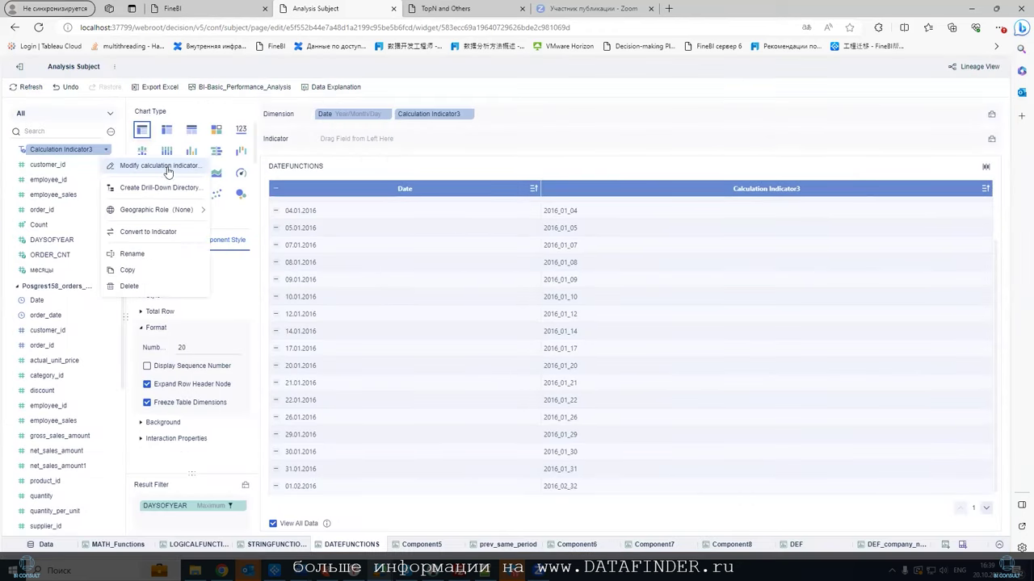
pyautogui.click(165, 166)
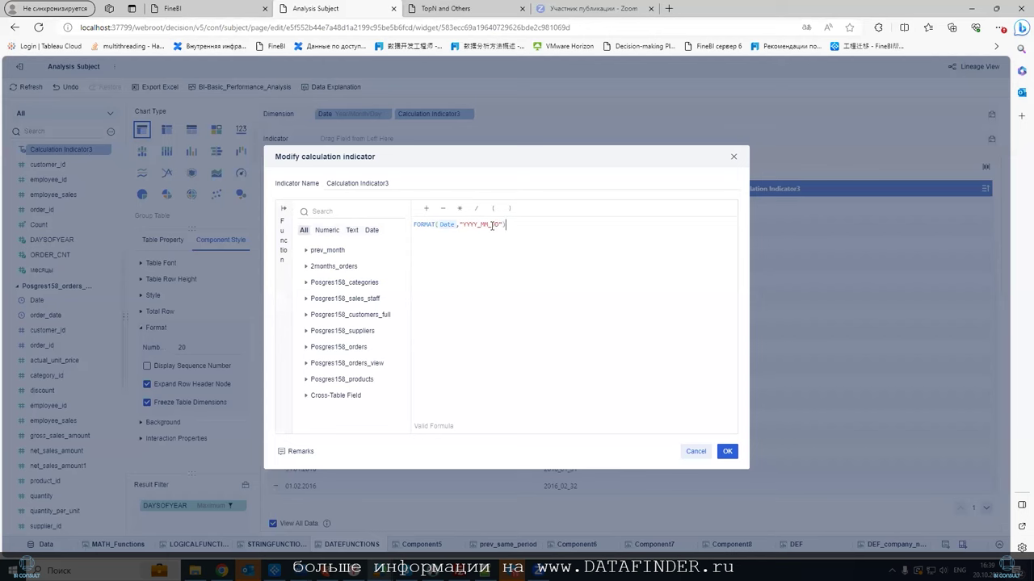
pyautogui.click(482, 225)
pyautogui.click(727, 452)
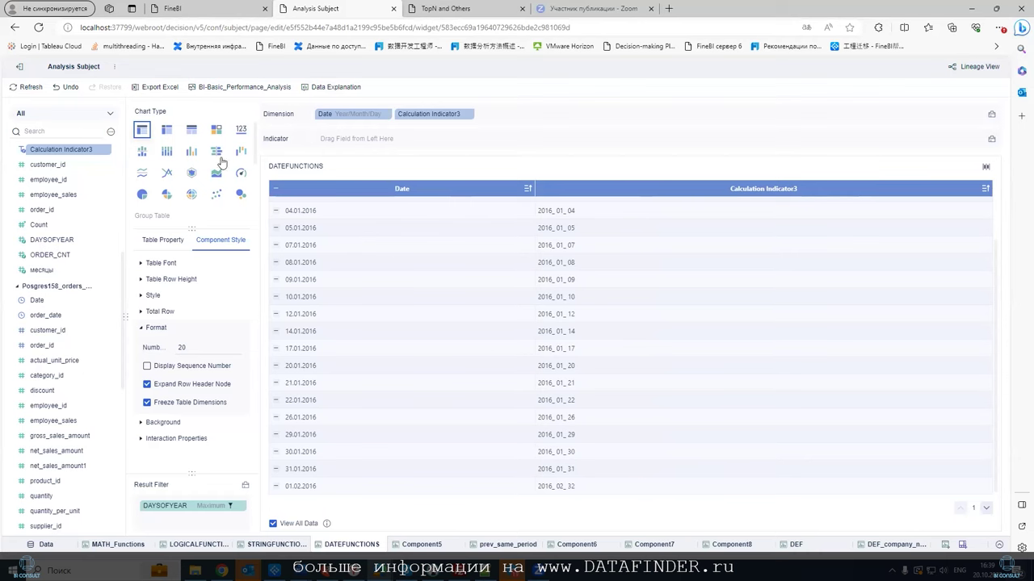
pyautogui.rightClick(103, 153)
pyautogui.click(114, 167)
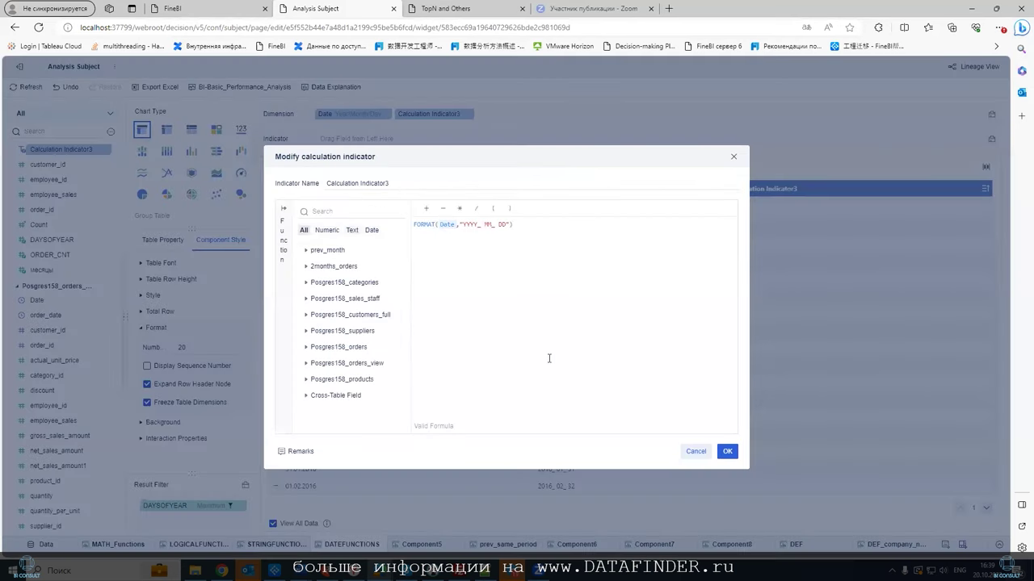
pyautogui.click(693, 454)
# Start a new calculation indicator and expand the text functions in its function list.
pyautogui.click(111, 131)
pyautogui.click(186, 151)
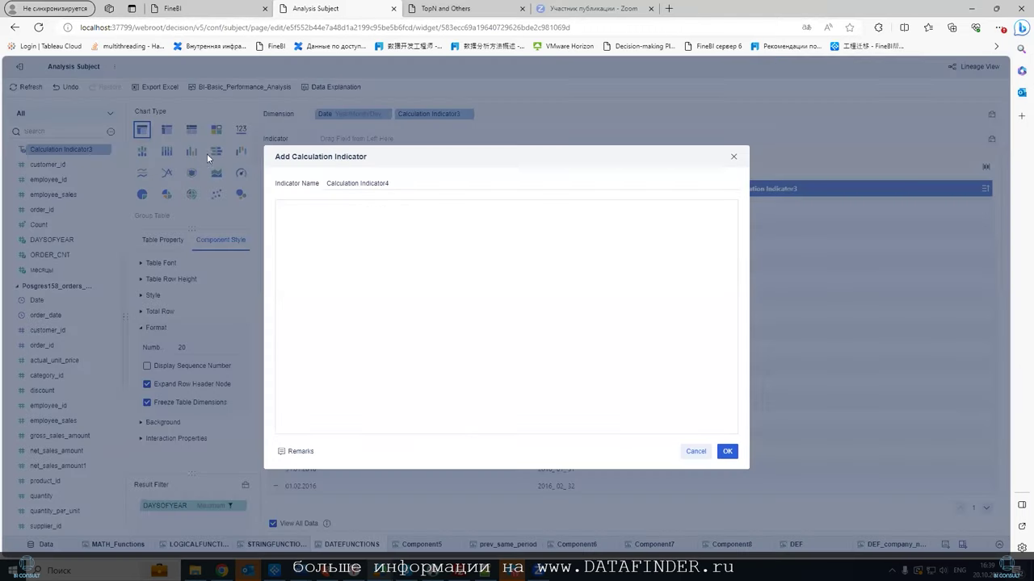
pyautogui.click(283, 242)
pyautogui.click(316, 320)
# Read the explanations of the text functions, including LEFT, LEN and PROPER.
pyautogui.scroll(-3, 317, 320)
pyautogui.click(323, 292)
pyautogui.click(348, 297)
pyautogui.scroll(-1, 352, 283)
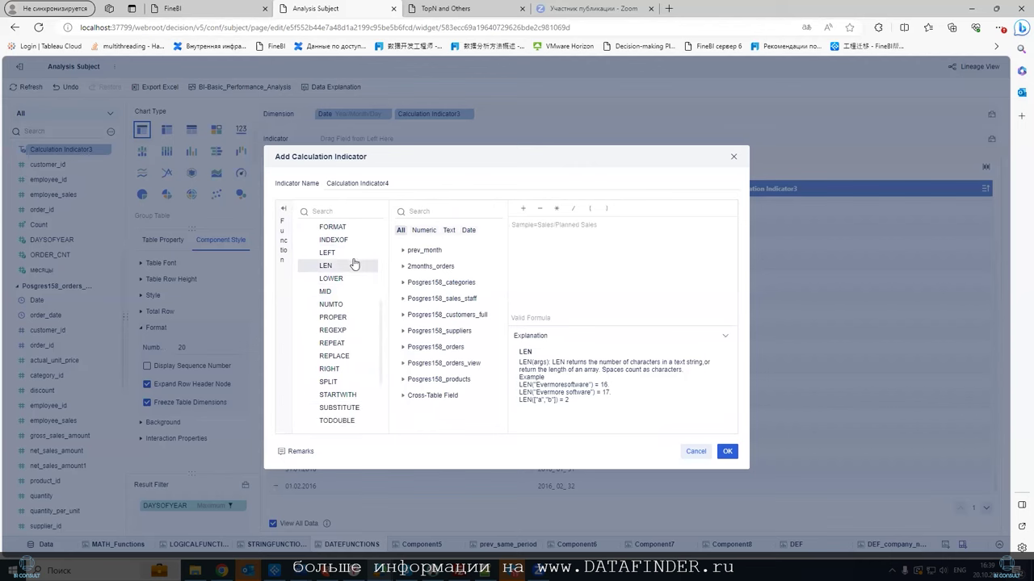
pyautogui.click(347, 255)
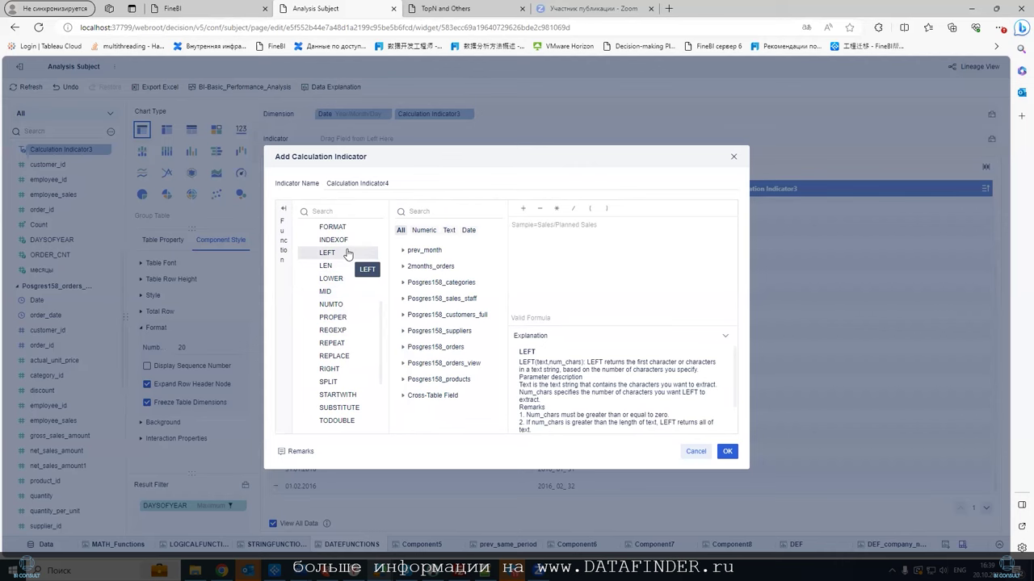
pyautogui.scroll(-3, 622, 367)
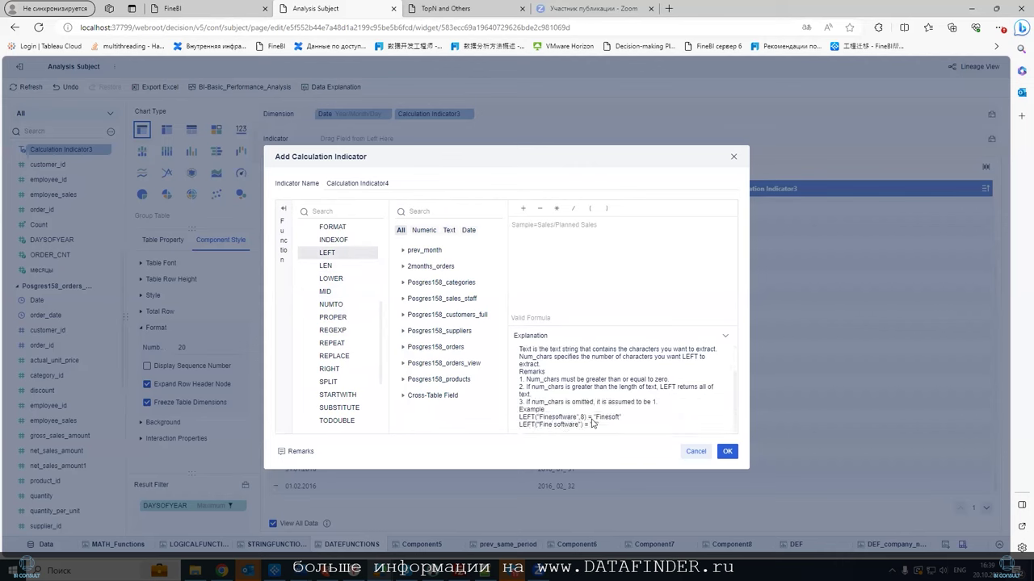
pyautogui.click(349, 257)
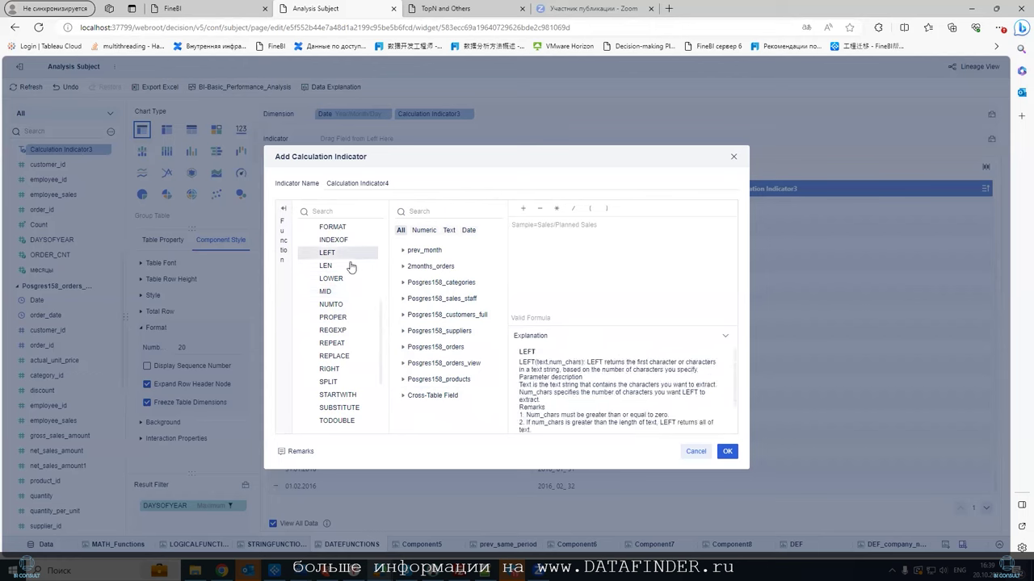
pyautogui.click(342, 242)
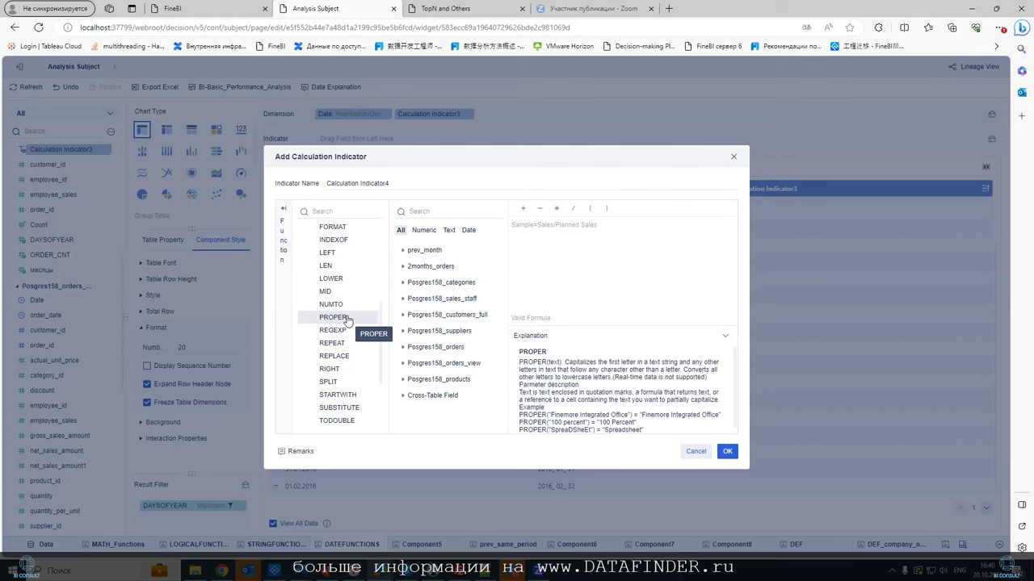
pyautogui.scroll(-1, 347, 321)
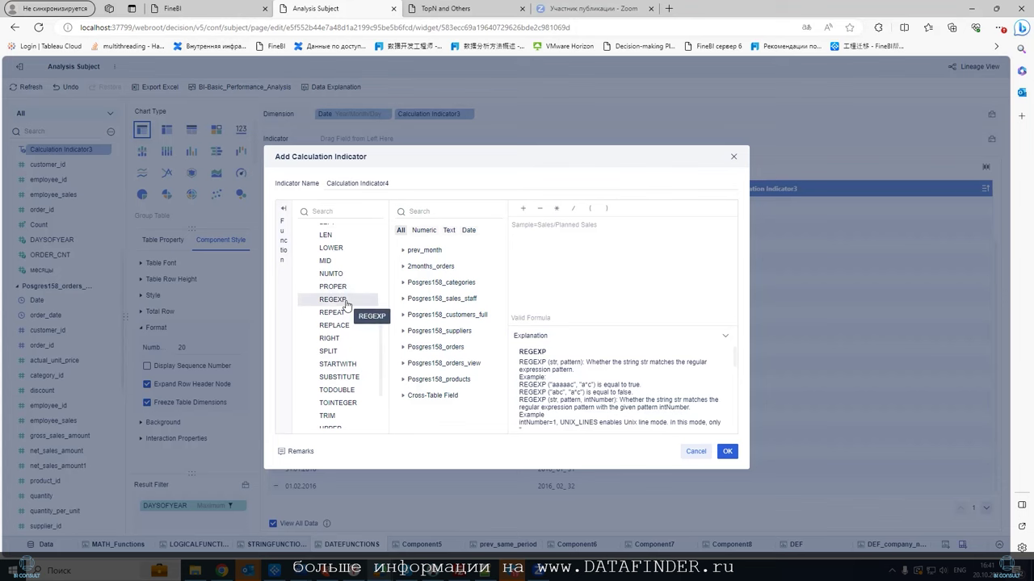
# Build the new indicator's formula as REGEXP("aaaa","a*c") and save it.
pyautogui.click(347, 302)
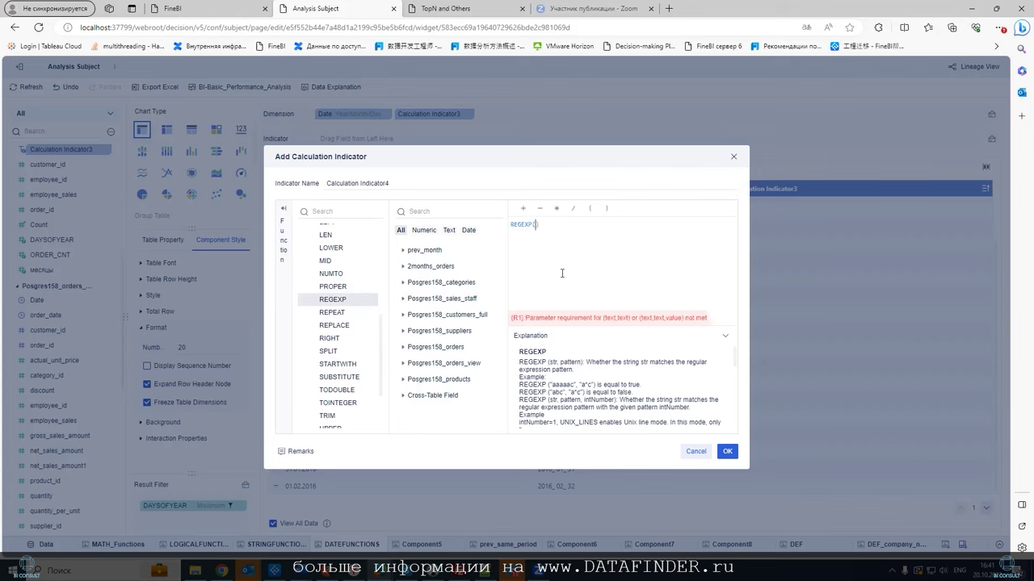
pyautogui.write('"aaaa","a')
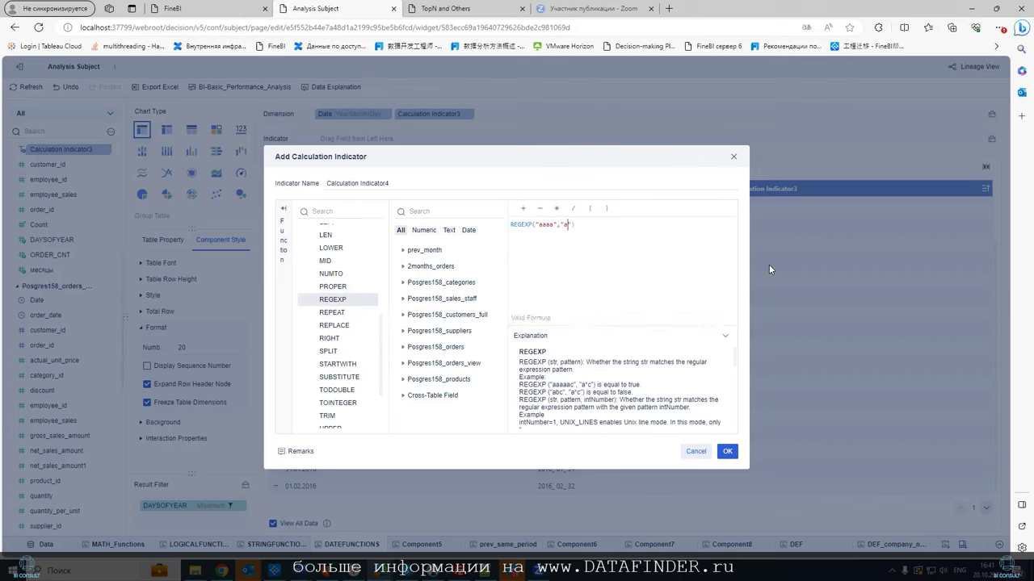
pyautogui.write('*c')
pyautogui.press('Left')
pyautogui.press('BackSpace')
pyautogui.write('*')
pyautogui.click(727, 452)
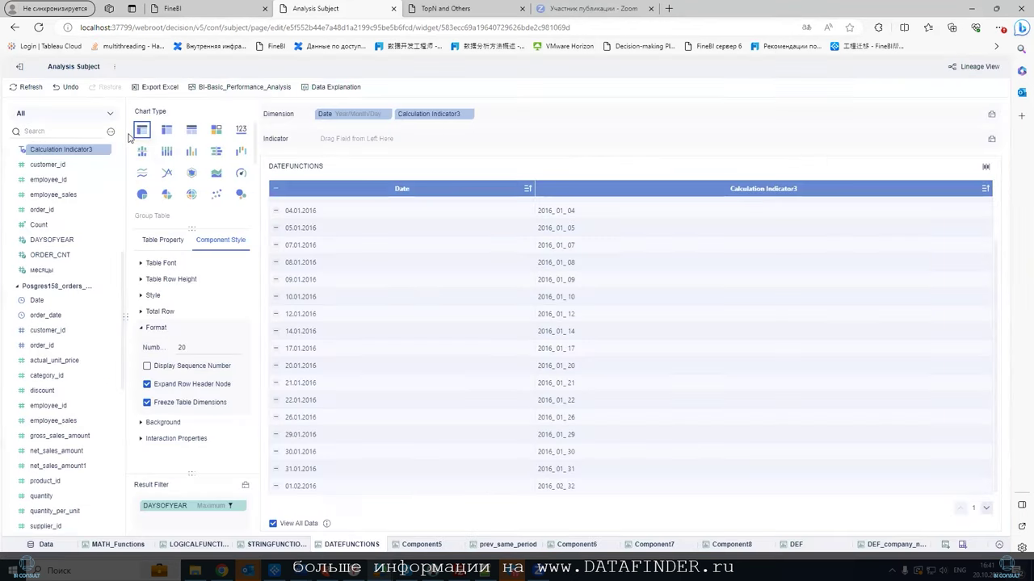
# Add Calculation Indicator4 to the DATEFUNCTIONS table as its indicator.
pyautogui.moveTo(61, 391); pyautogui.dragTo(380, 142)
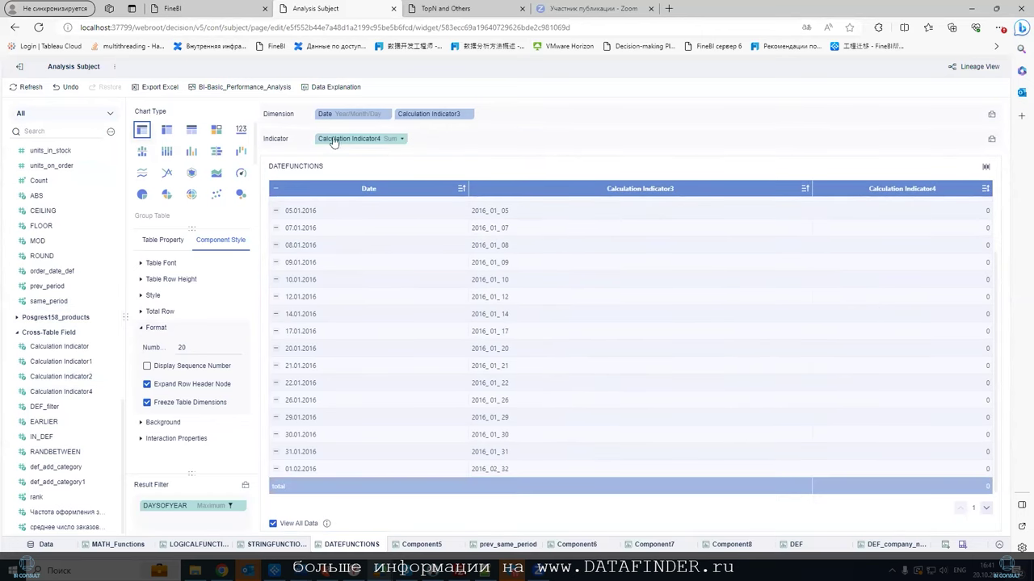
pyautogui.click(402, 141)
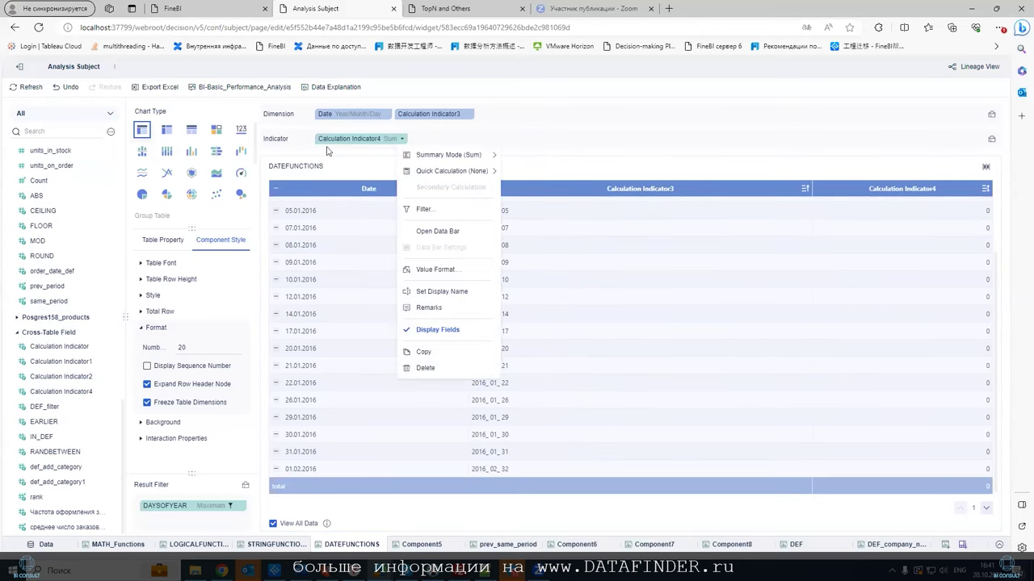
# Change the string tested in Calculation Indicator4's REGEXP formula to "aaaac" and save it.
pyautogui.click(104, 394)
pyautogui.click(134, 408)
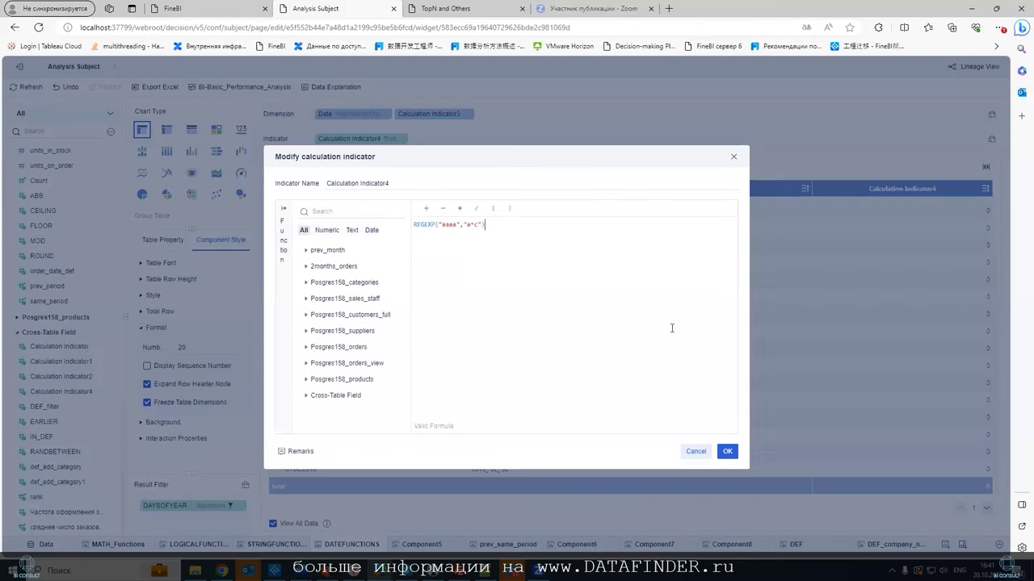
pyautogui.click(437, 224)
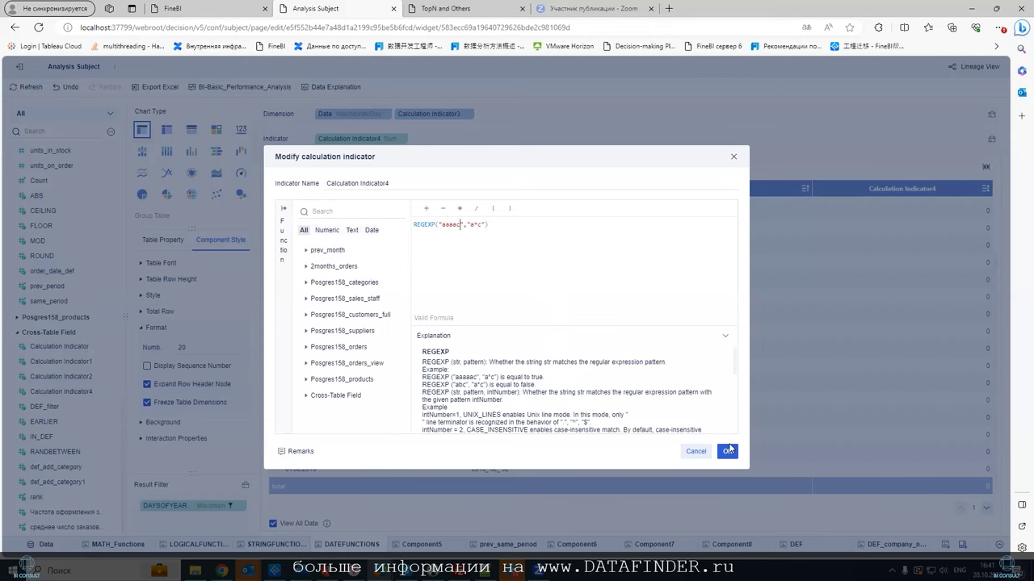
pyautogui.click(726, 451)
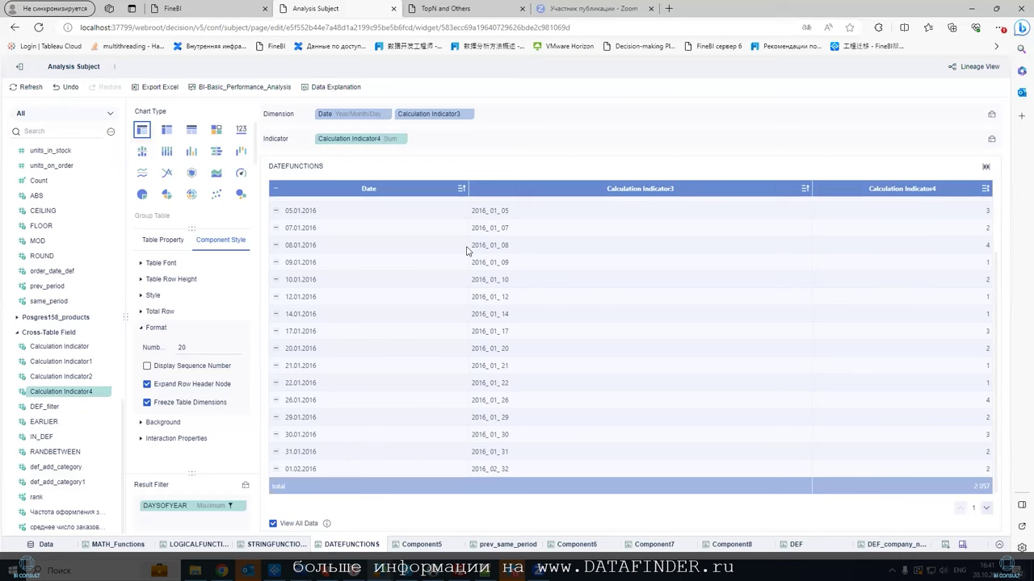
# Reopen the Calculation Indicator4 formula and read the REGEXP explanation, including the intNumber matching modes.
pyautogui.click(106, 392)
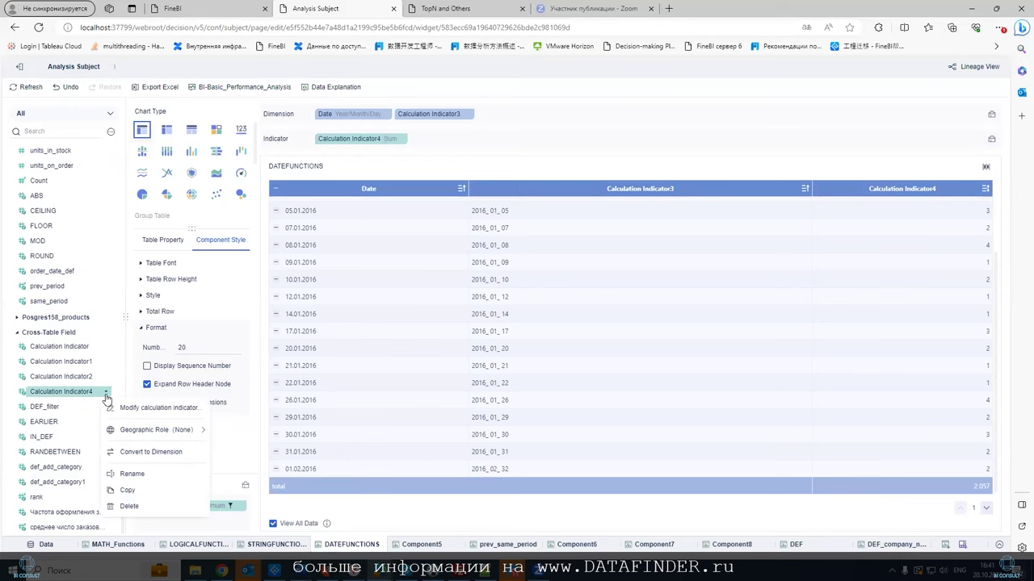
pyautogui.click(133, 407)
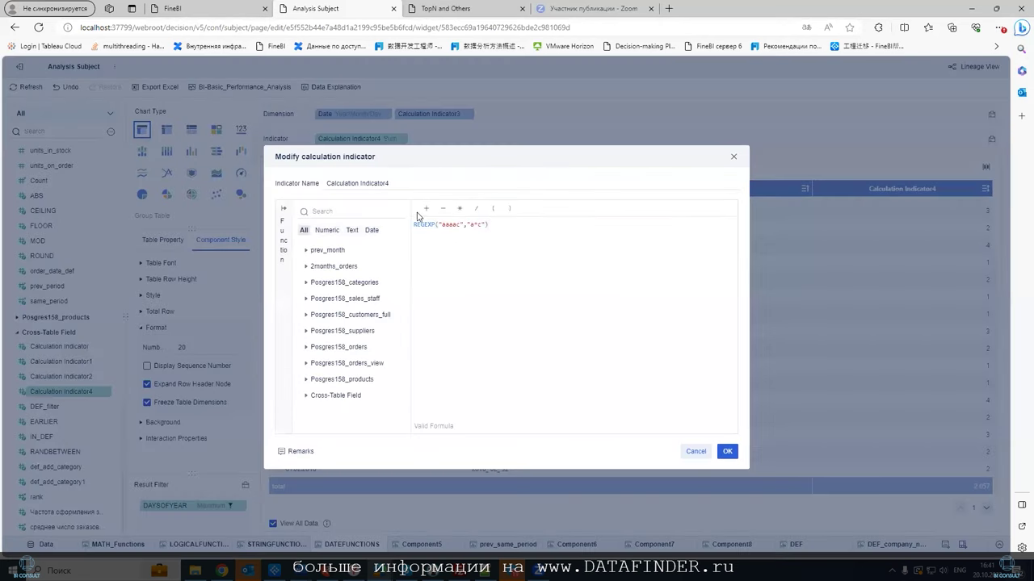
pyautogui.click(436, 225)
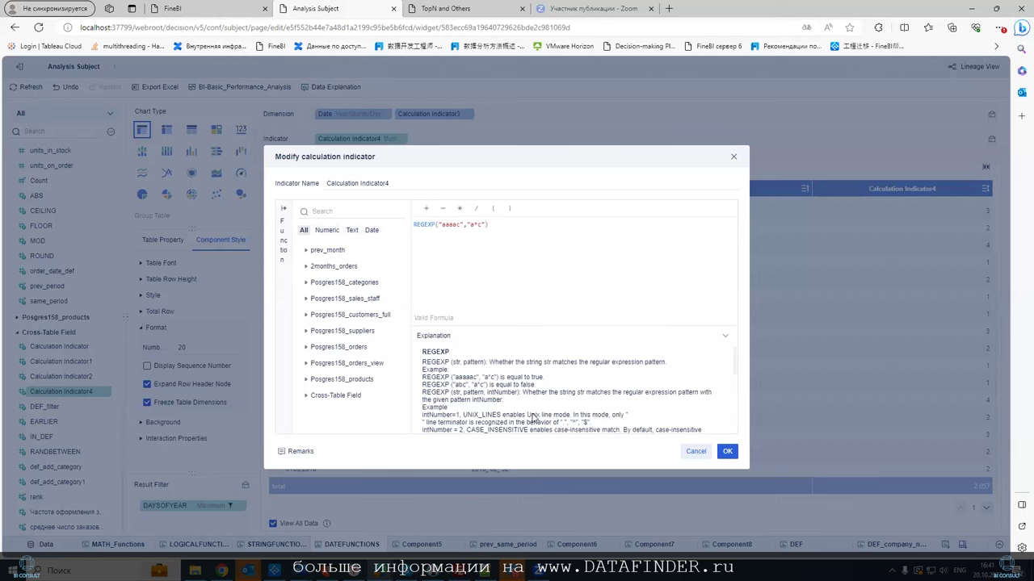
pyautogui.scroll(-1, 537, 420)
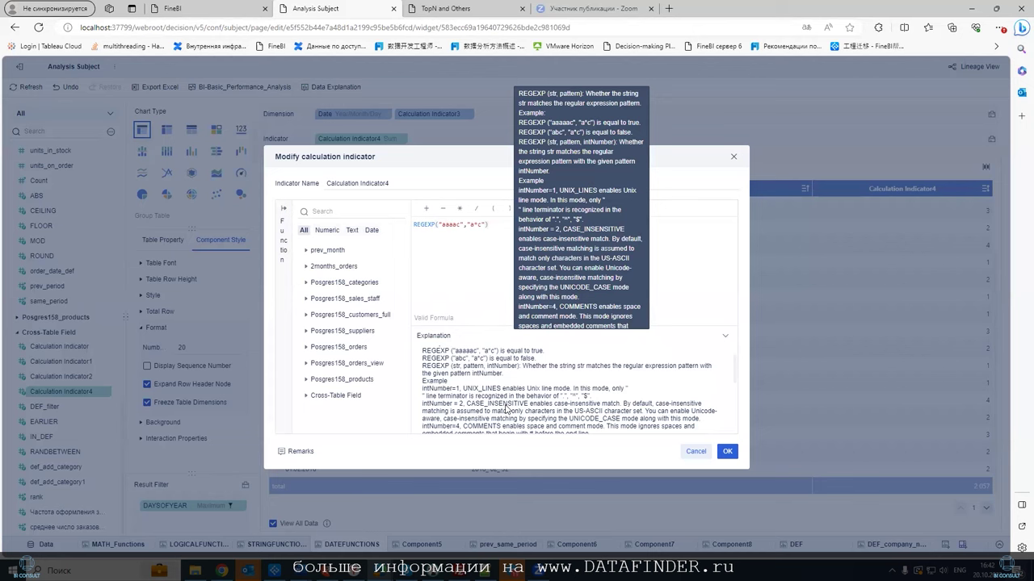
pyautogui.scroll(-1, 488, 397)
pyautogui.scroll(-3, 488, 397)
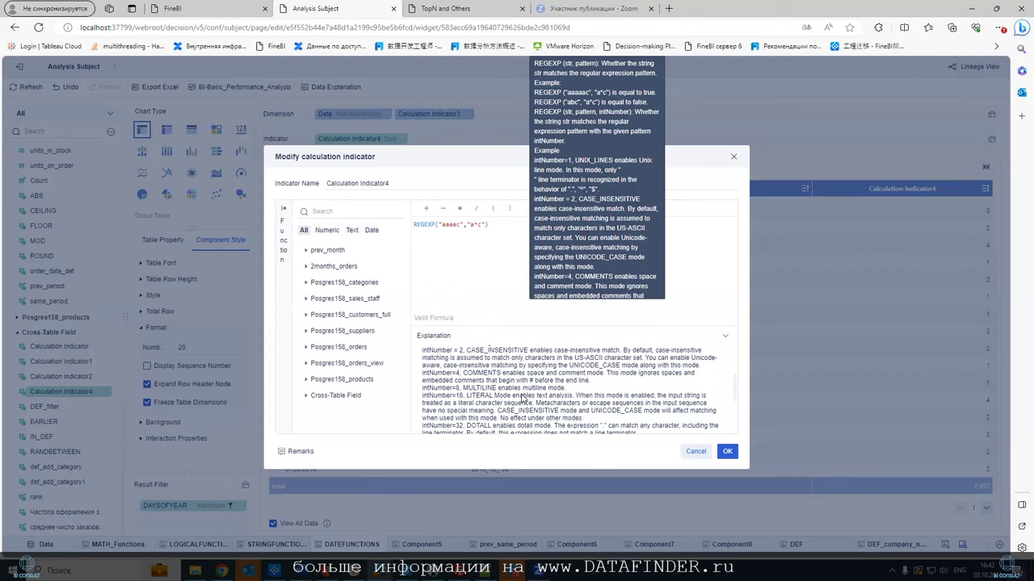
pyautogui.scroll(-3, 522, 397)
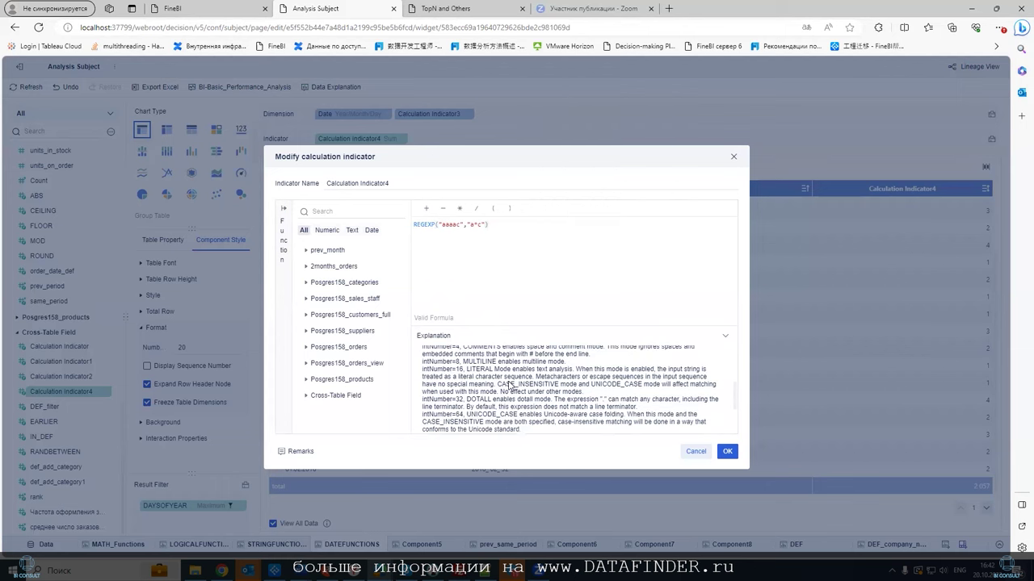
pyautogui.scroll(-2, 510, 388)
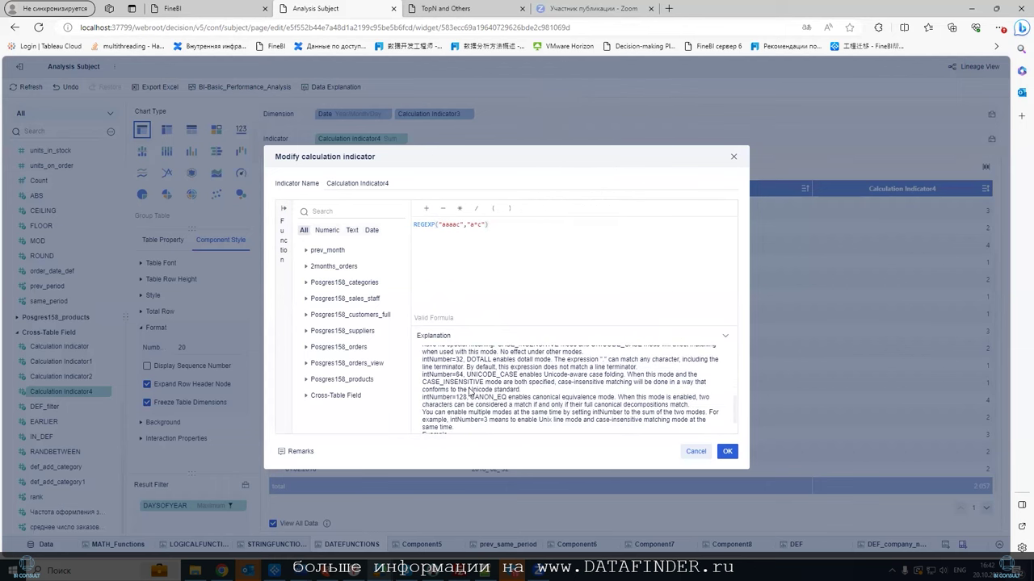
pyautogui.scroll(10, 457, 393)
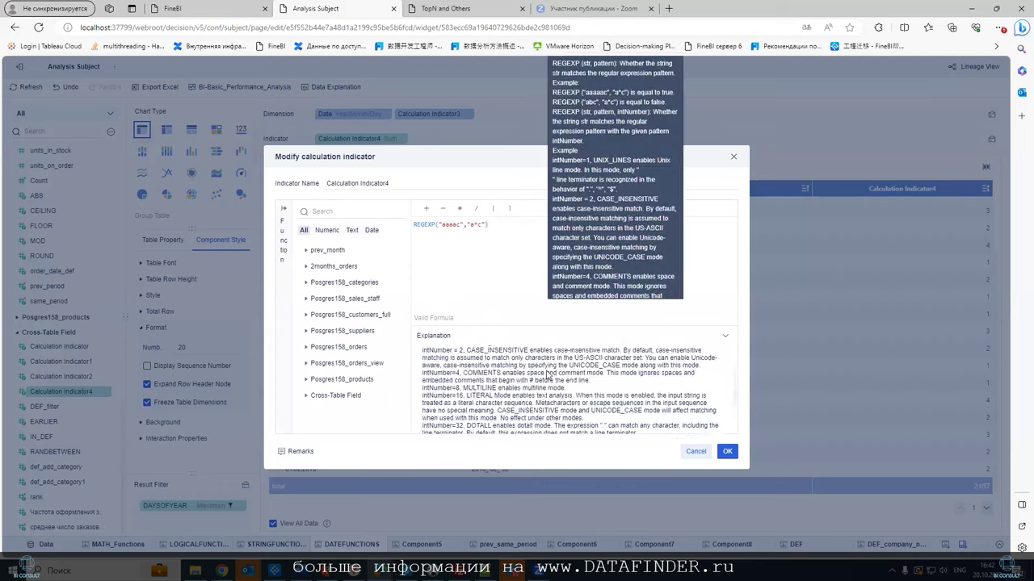
# Browse the text functions available for Calculation Indicator4's formula, from CHAR through REPLACE to UPPER.
pyautogui.click(281, 223)
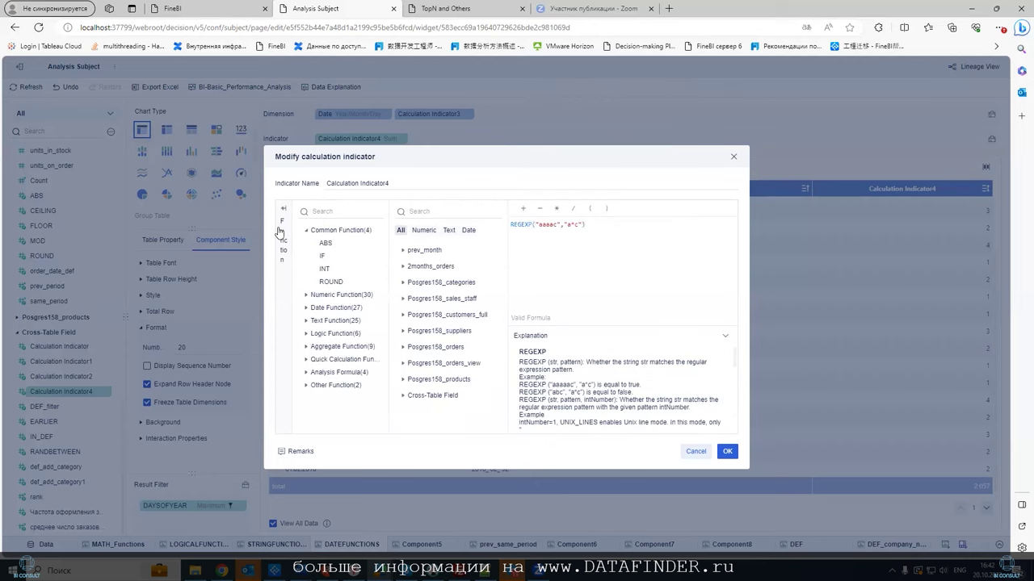
pyautogui.click(306, 321)
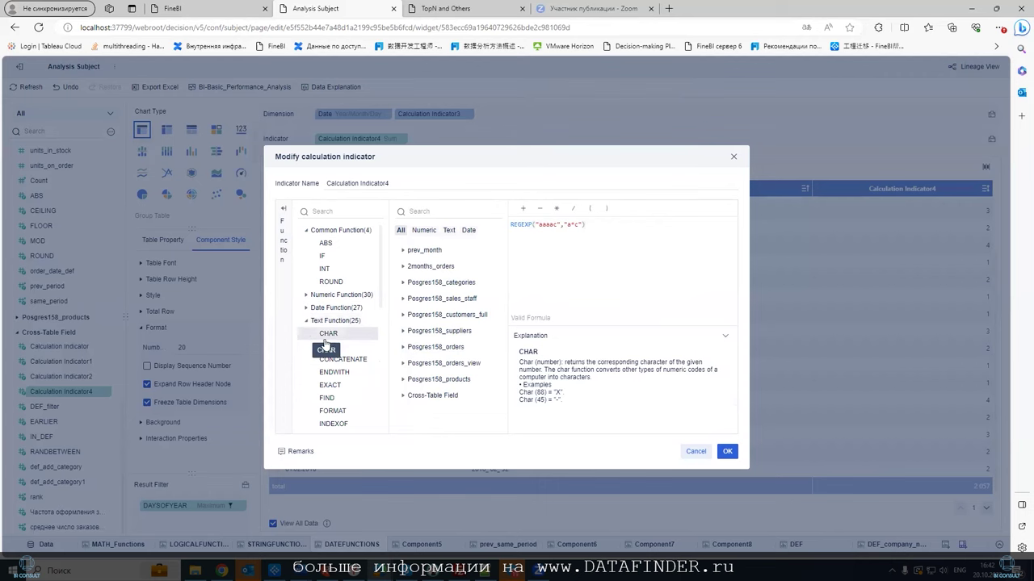
pyautogui.scroll(-2, 376, 317)
pyautogui.scroll(-1, 376, 319)
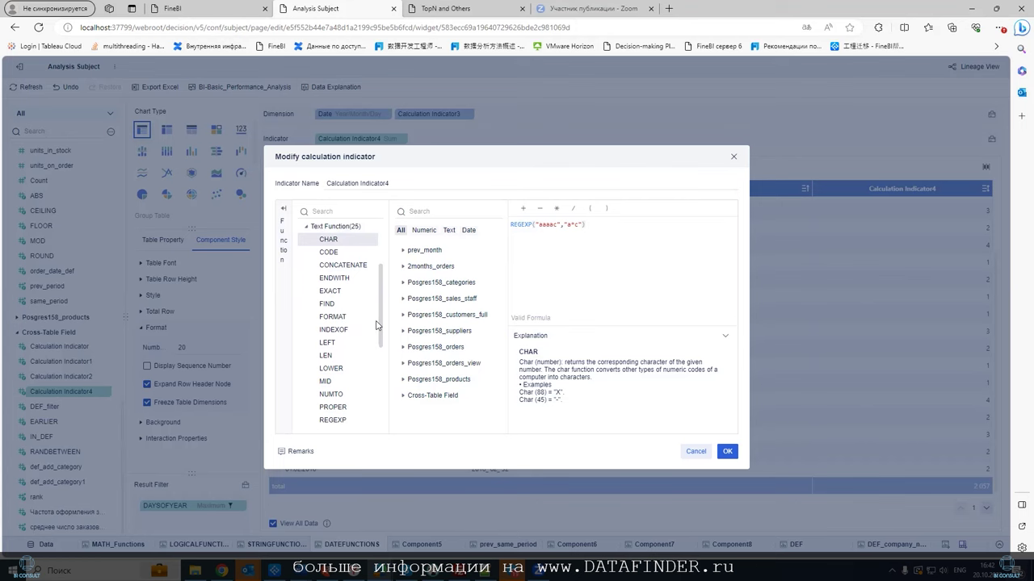
pyautogui.scroll(-1, 375, 325)
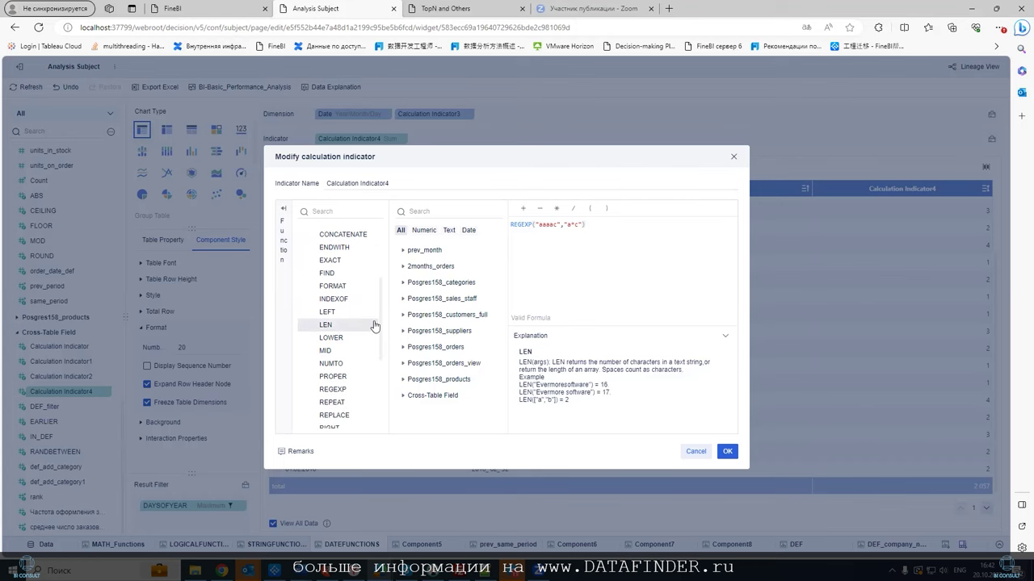
pyautogui.scroll(-2, 379, 331)
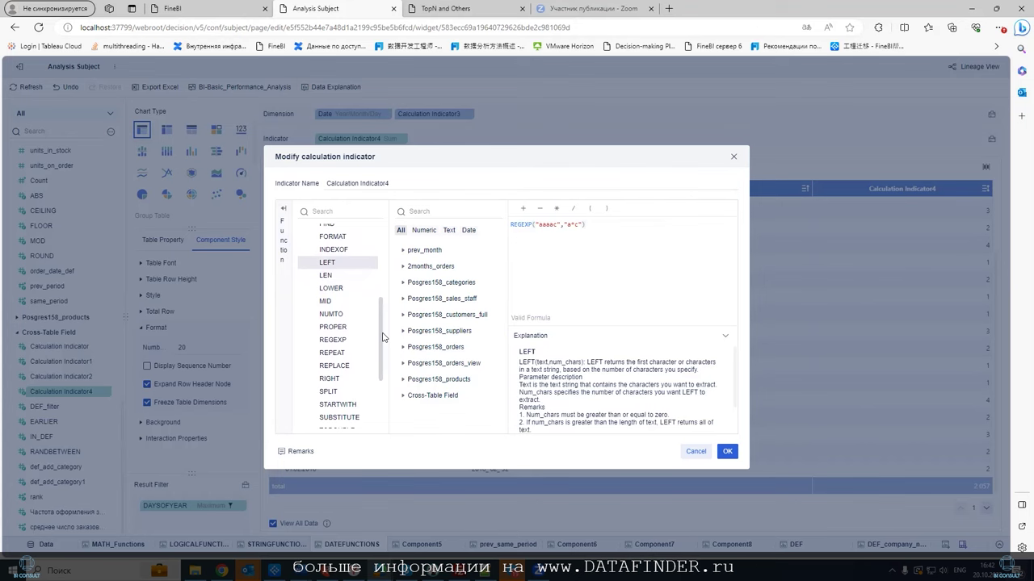
pyautogui.scroll(-3, 384, 338)
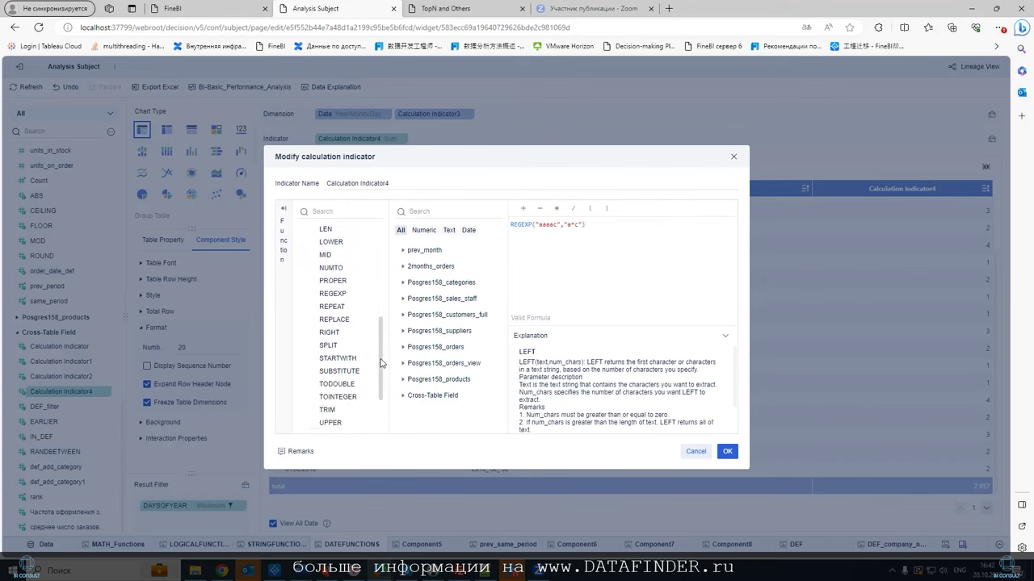
pyautogui.scroll(2, 381, 366)
pyautogui.scroll(-1, 382, 355)
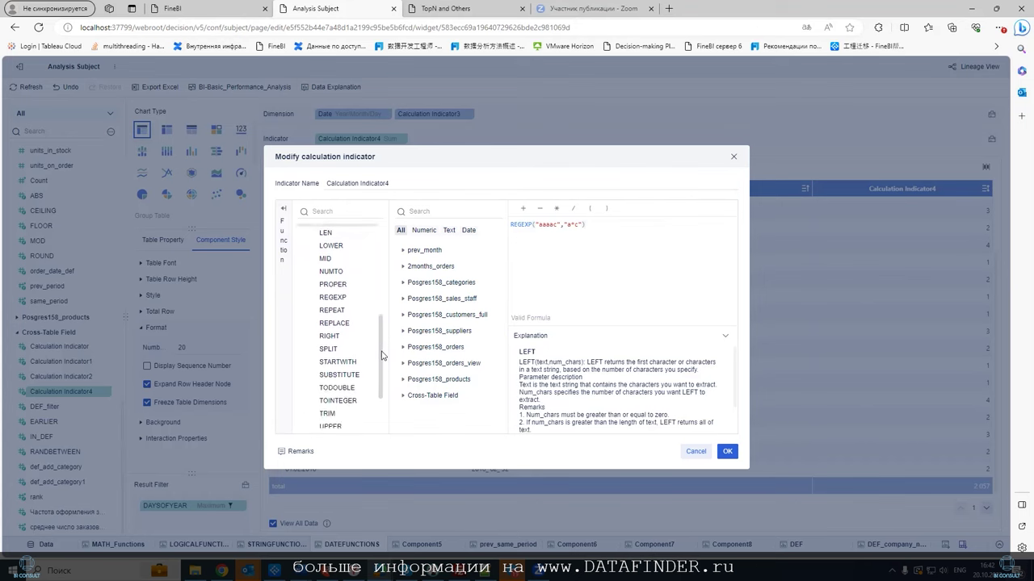
pyautogui.click(353, 323)
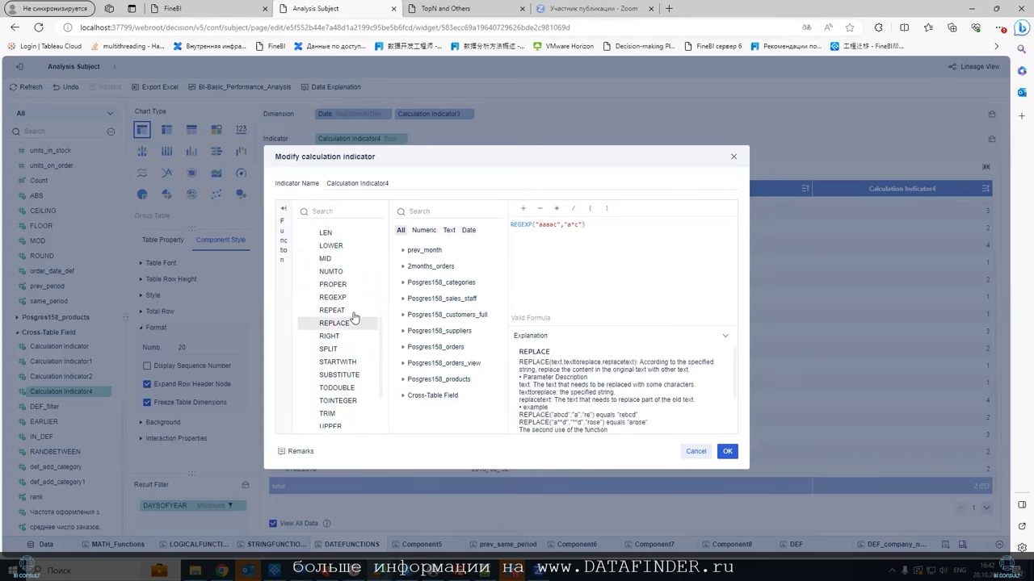
# Try replacing the REGEXP formula with REPEAT and review the REPLACE, RIGHT and SPLIT explanations.
pyautogui.click(360, 312)
pyautogui.hotkey('ctrl', 'a')
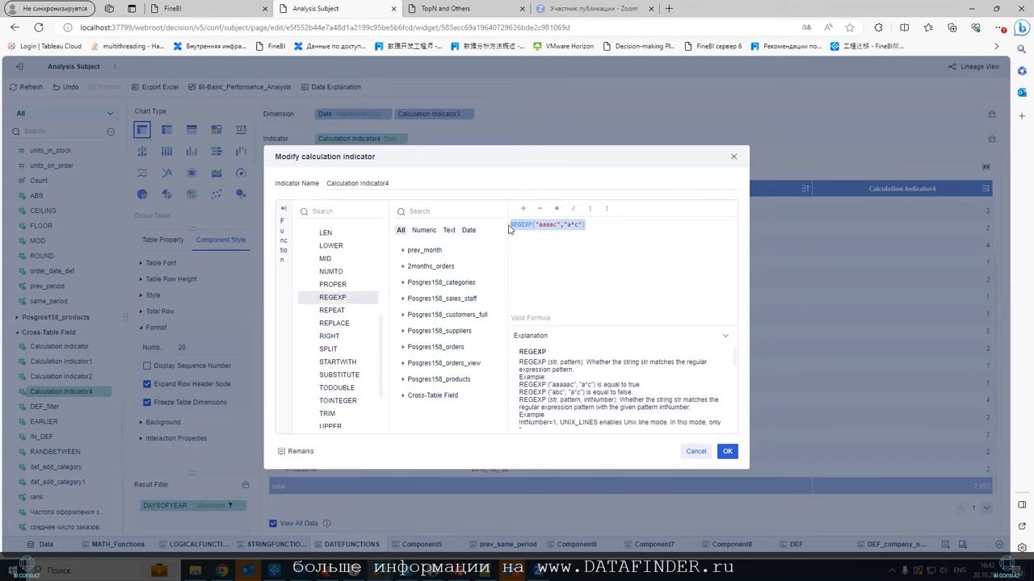
pyautogui.press('BackSpace')
pyautogui.doubleClick(332, 311)
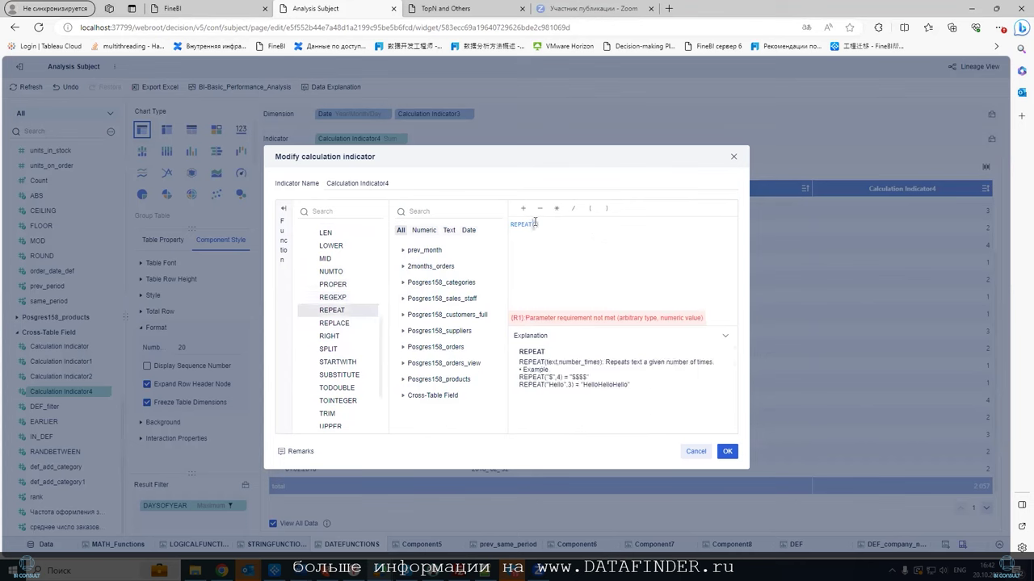
pyautogui.write('"')
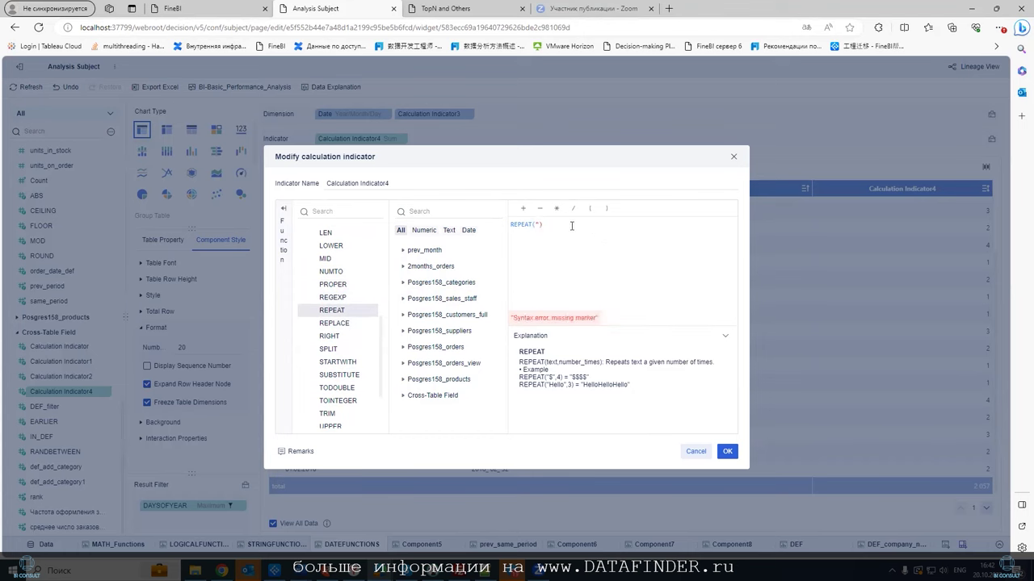
pyautogui.click(344, 324)
pyautogui.click(353, 325)
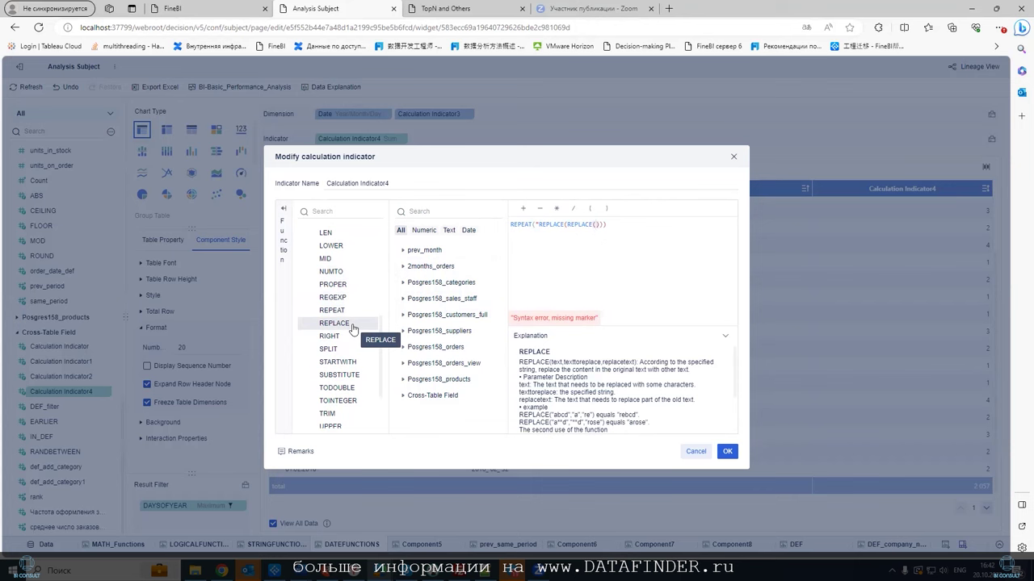
pyautogui.click(342, 338)
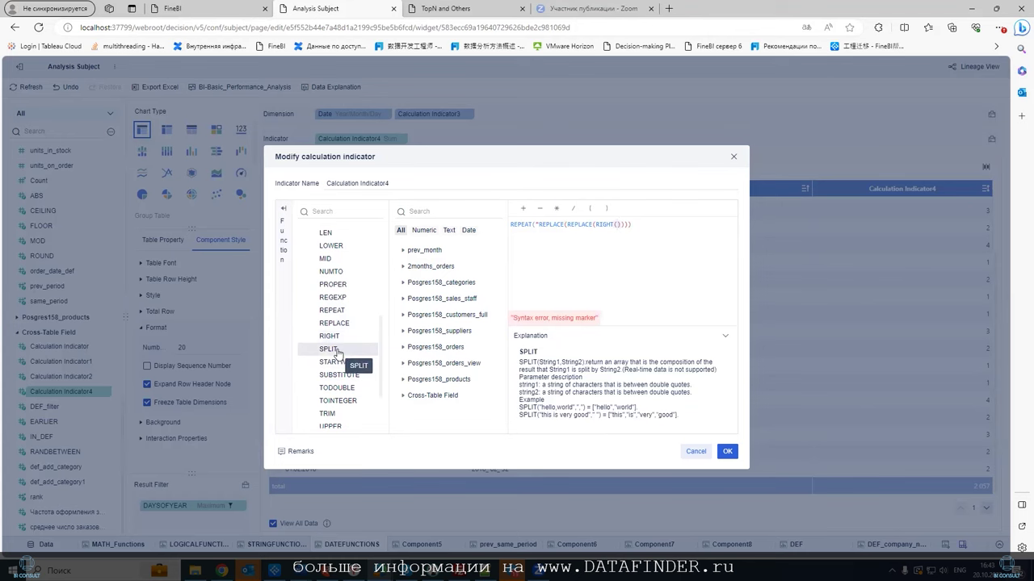
# Replace the whole formula with SPLIT("Hello all") and save it.
pyautogui.moveTo(637, 225); pyautogui.dragTo(540, 224)
pyautogui.hotkey('ctrl', 'a')
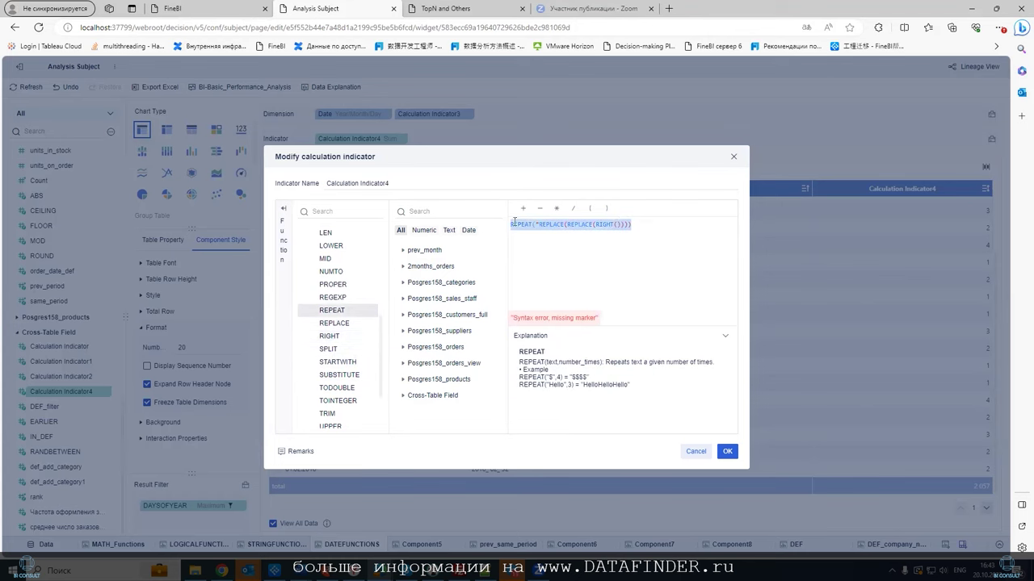
pyautogui.write('SPLIT')
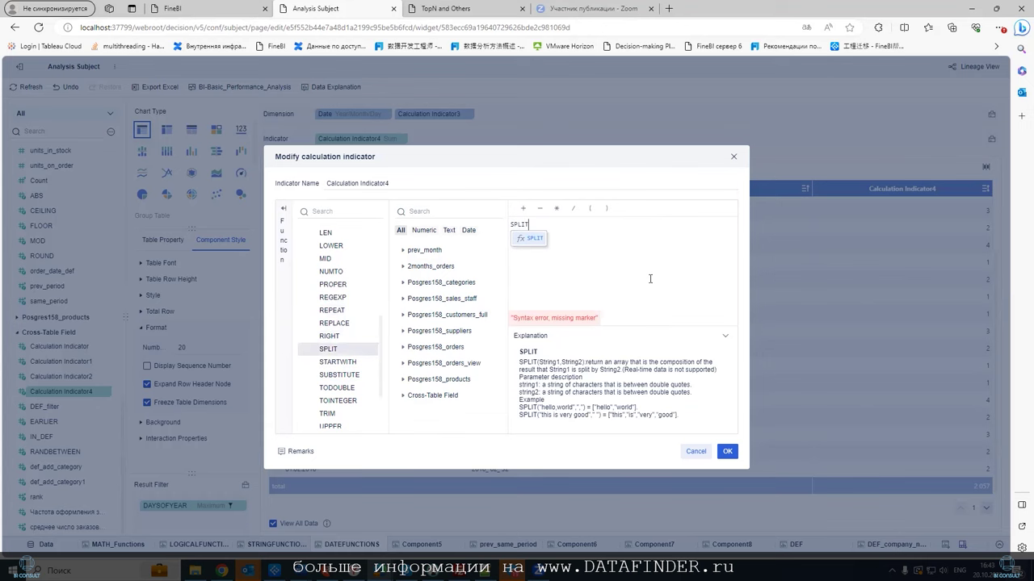
pyautogui.press('Return')
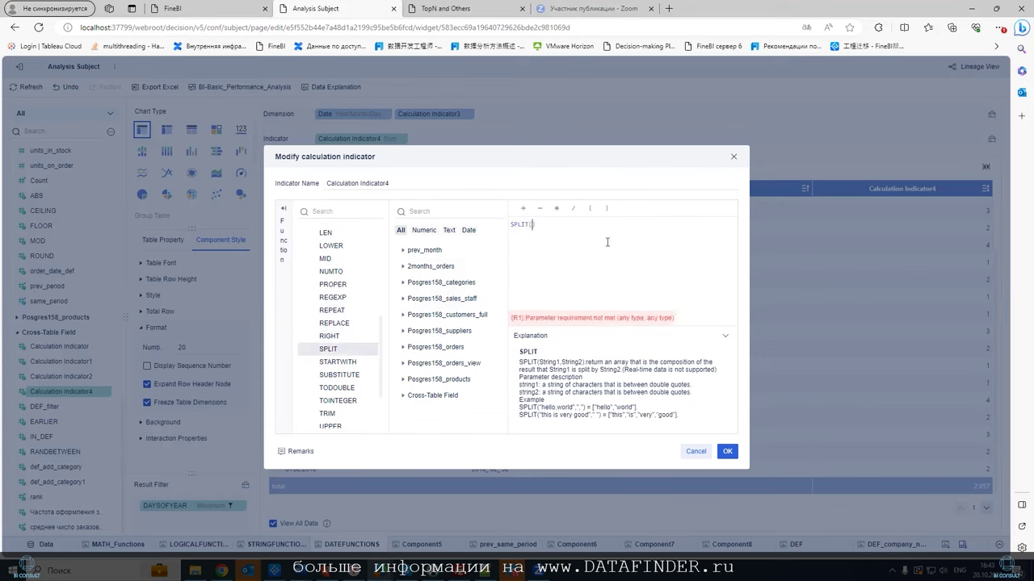
pyautogui.write('"Hello app')
pyautogui.press('BackSpace')
pyautogui.press('BackSpace')
pyautogui.write('ll')
pyautogui.press('Return')
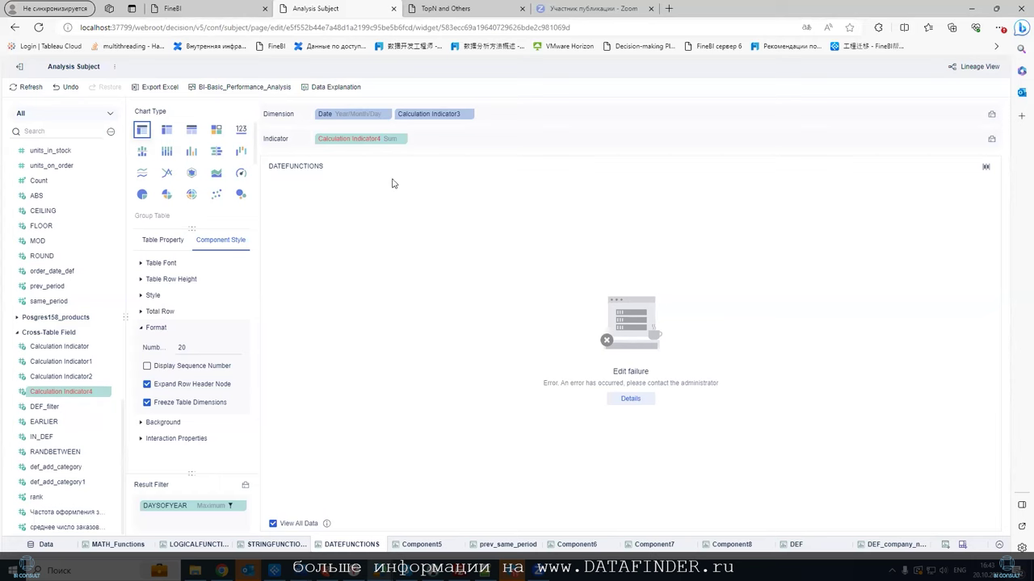
# Remove Calculation Indicator4 from the table's indicators and correct its formula to SPLIT("Hello, all",",").
pyautogui.click(402, 139)
pyautogui.click(412, 168)
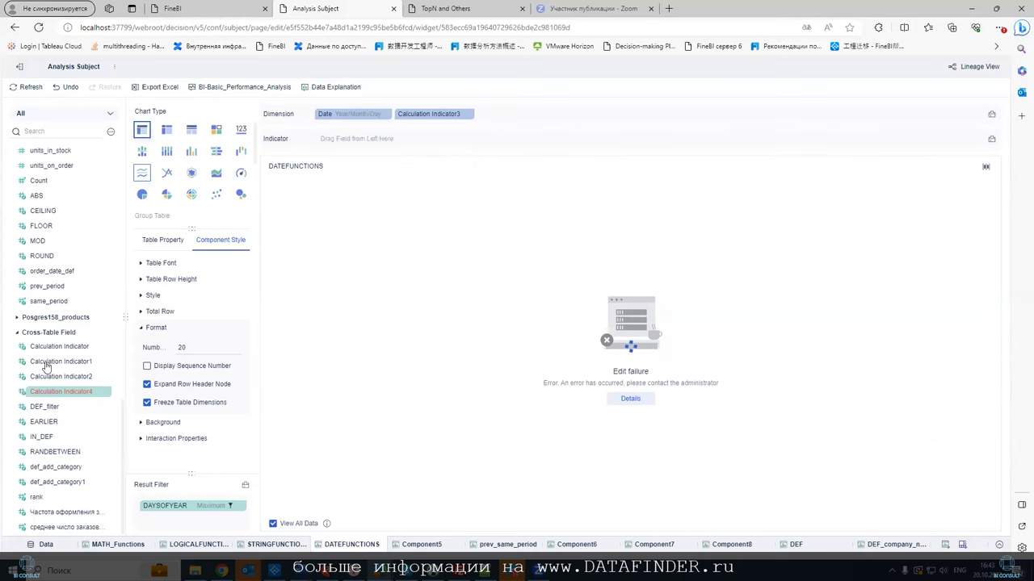
pyautogui.click(107, 392)
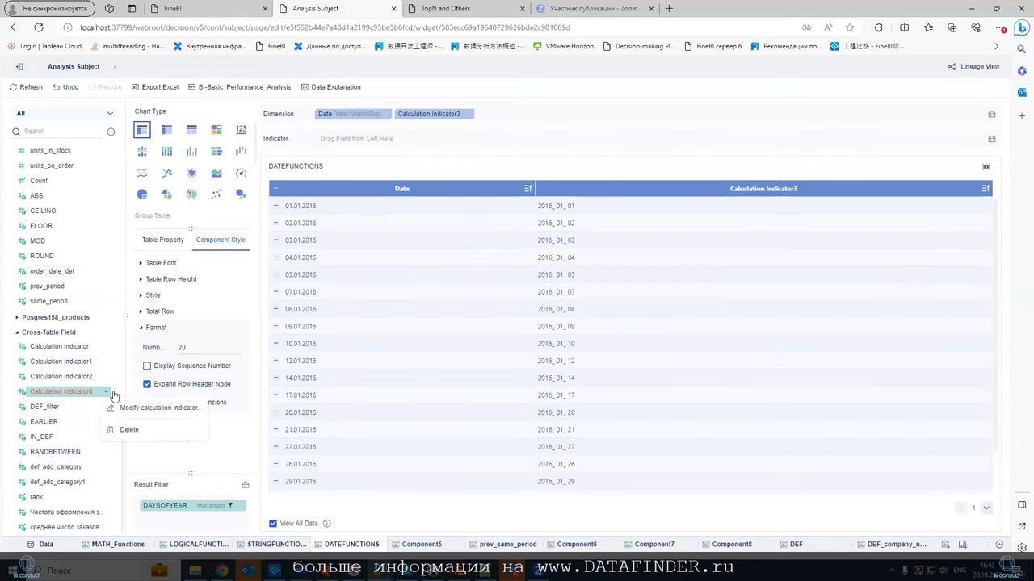
pyautogui.click(134, 408)
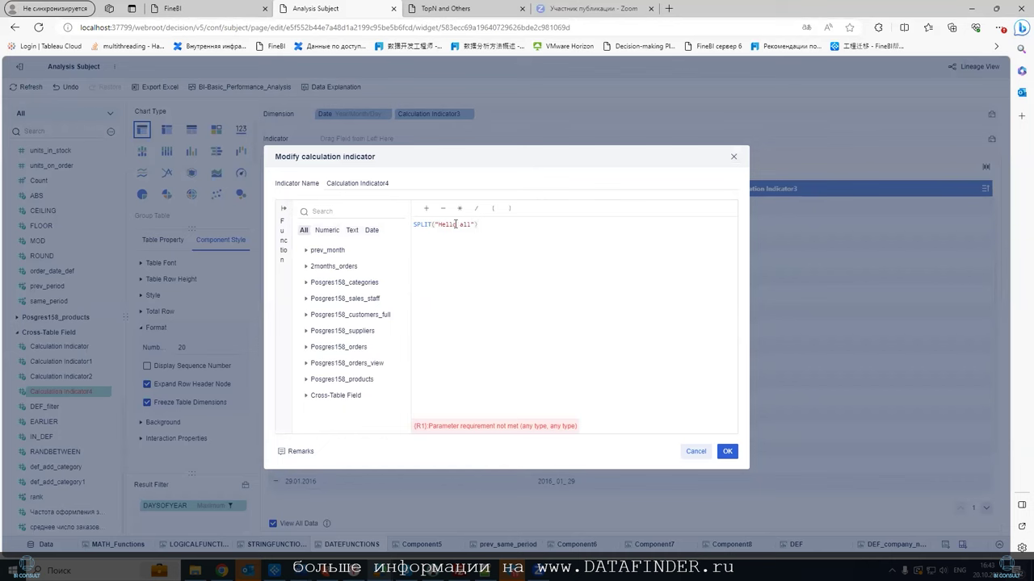
pyautogui.click(429, 225)
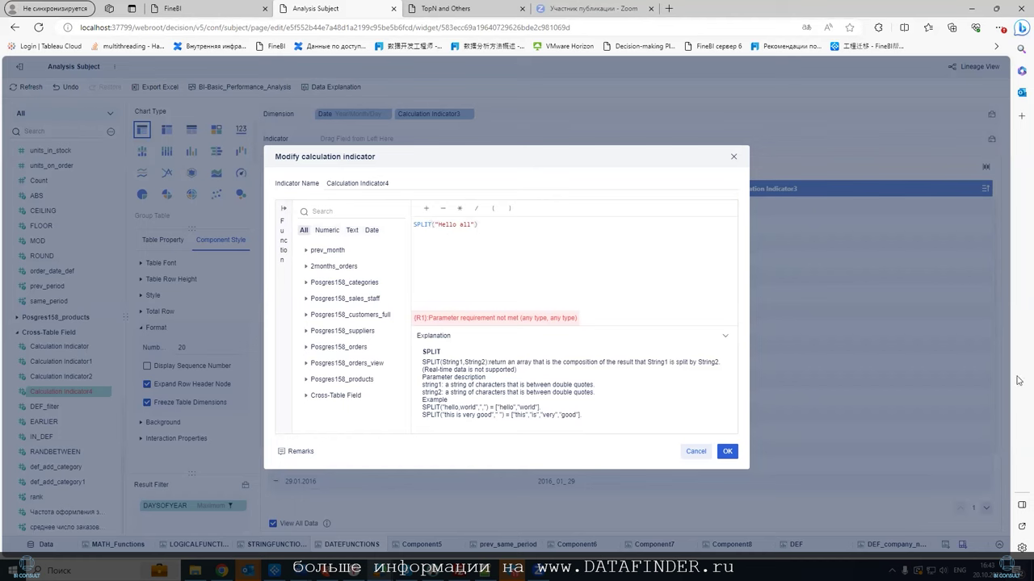
pyautogui.press('Left')
pyautogui.press('Left')
pyautogui.press('Left')
pyautogui.press('Left')
pyautogui.write(',')
pyautogui.press('Right')
pyautogui.press('Right')
pyautogui.press('Right')
pyautogui.press('Right')
pyautogui.press('Right')
pyautogui.write(',"')
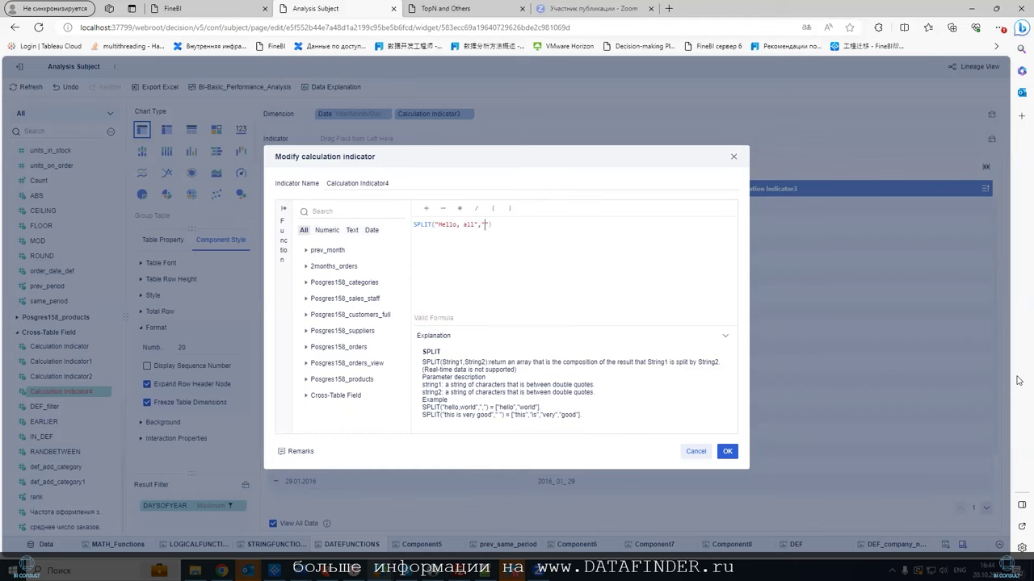
pyautogui.write(',')
pyautogui.click(728, 452)
# Clear the DATEFUNCTIONS table's dimensions and use Calculation Indicator4 as its only dimension.
pyautogui.moveTo(68, 347); pyautogui.dragTo(508, 122)
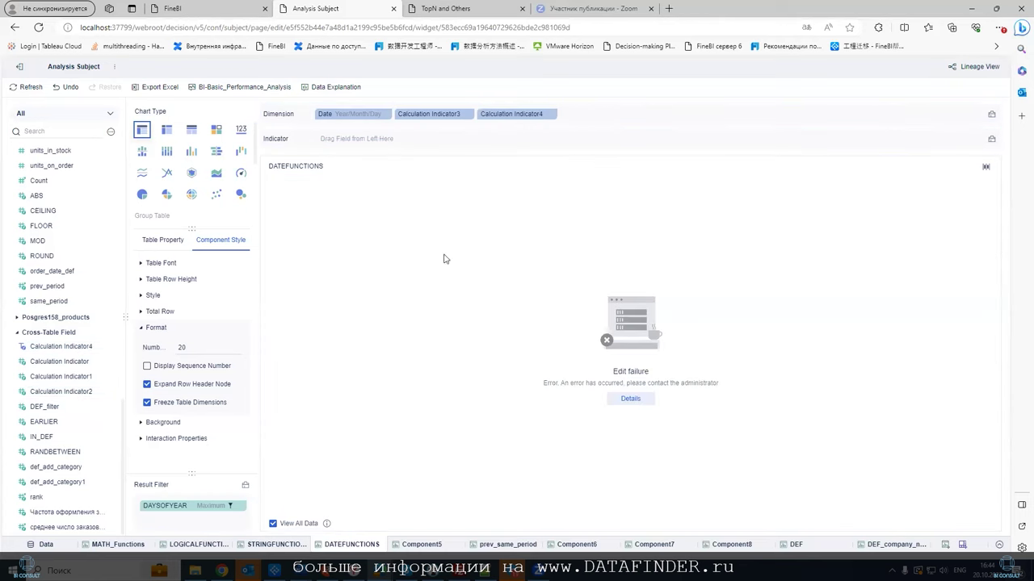
pyautogui.click(991, 114)
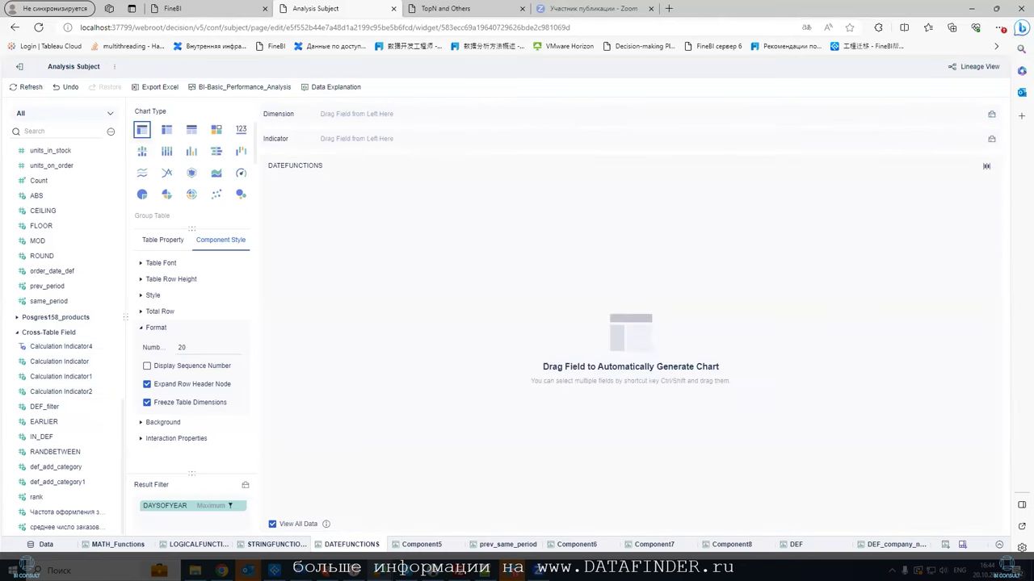
pyautogui.moveTo(50, 348); pyautogui.dragTo(384, 114)
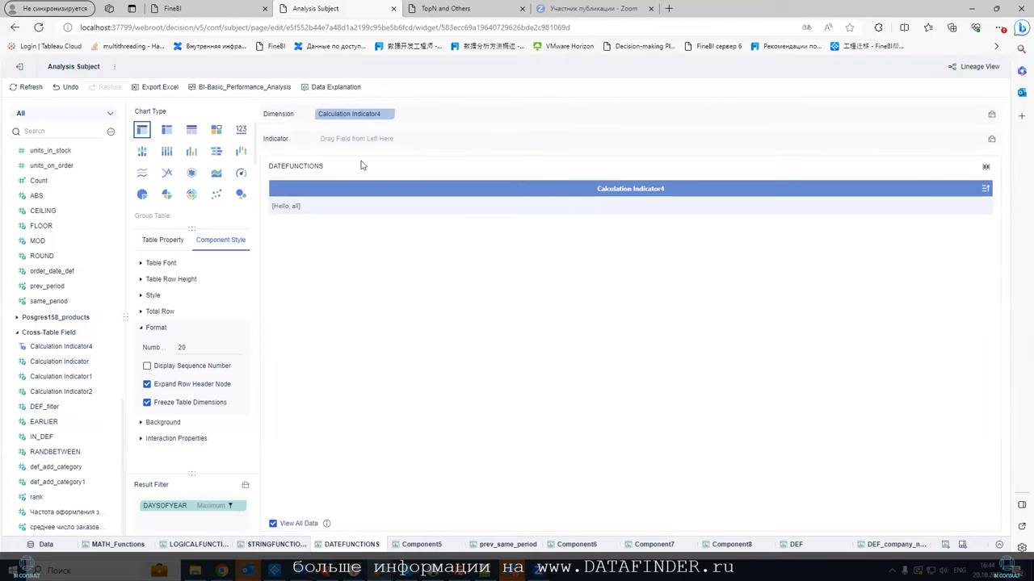
# Reopen Calculation Indicator4's formula and browse the remaining text functions after SPLIT.
pyautogui.click(106, 347)
pyautogui.click(142, 361)
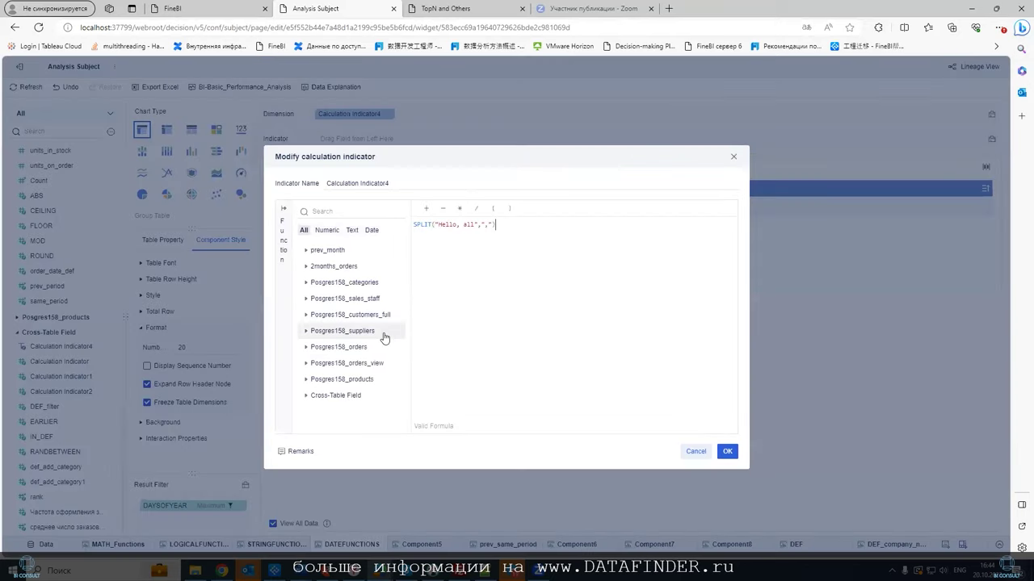
pyautogui.click(285, 233)
pyautogui.click(308, 282)
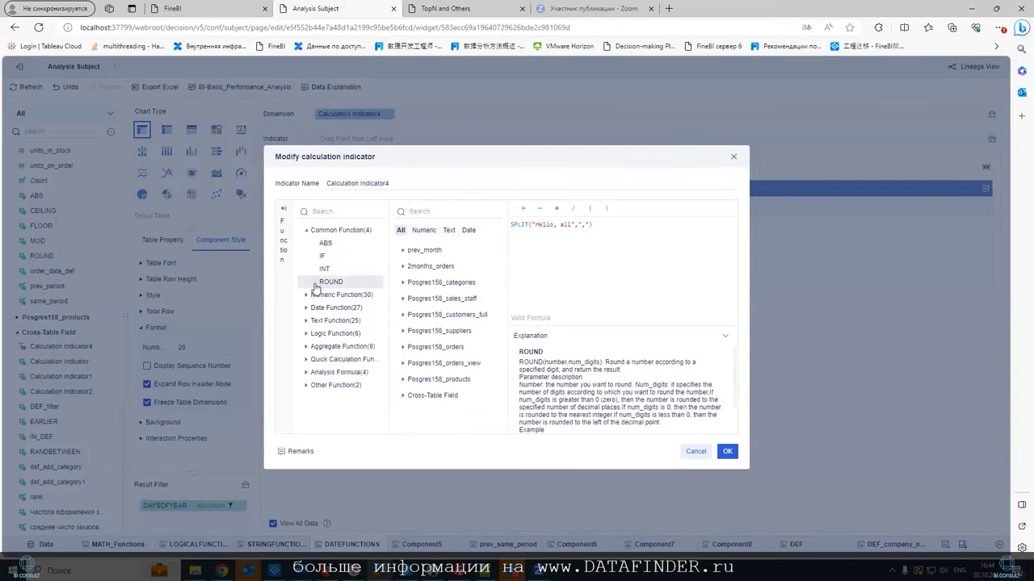
pyautogui.click(308, 324)
pyautogui.click(340, 348)
pyautogui.scroll(-4, 341, 353)
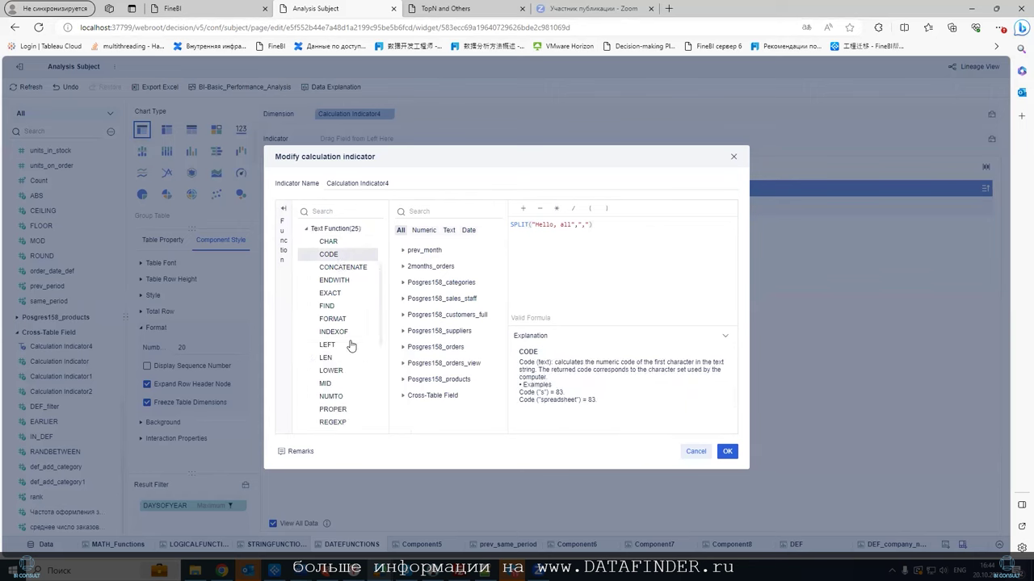
pyautogui.click(356, 352)
pyautogui.scroll(-3, 356, 353)
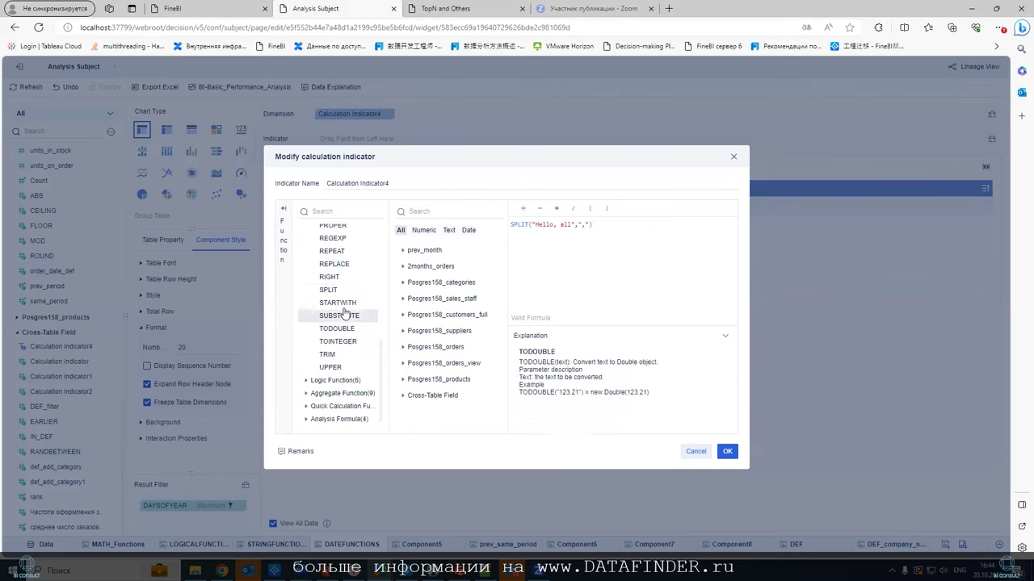
# Try inserting STARTWITH into the formula, read the TOINTEGER and TRIM explanations, and cancel the edit.
pyautogui.doubleClick(343, 305)
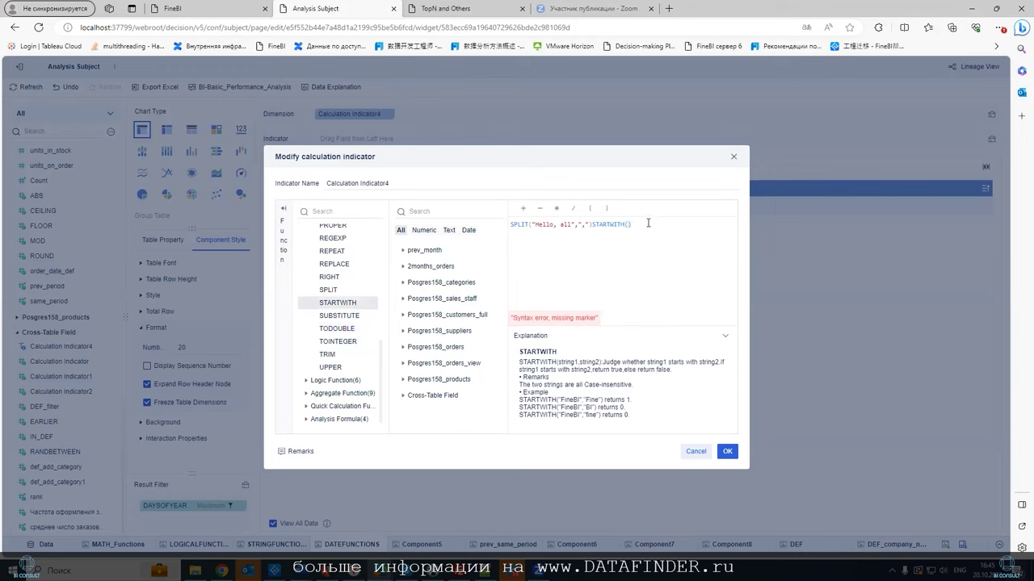
pyautogui.moveTo(647, 225); pyautogui.dragTo(510, 229)
pyautogui.press('BackSpace')
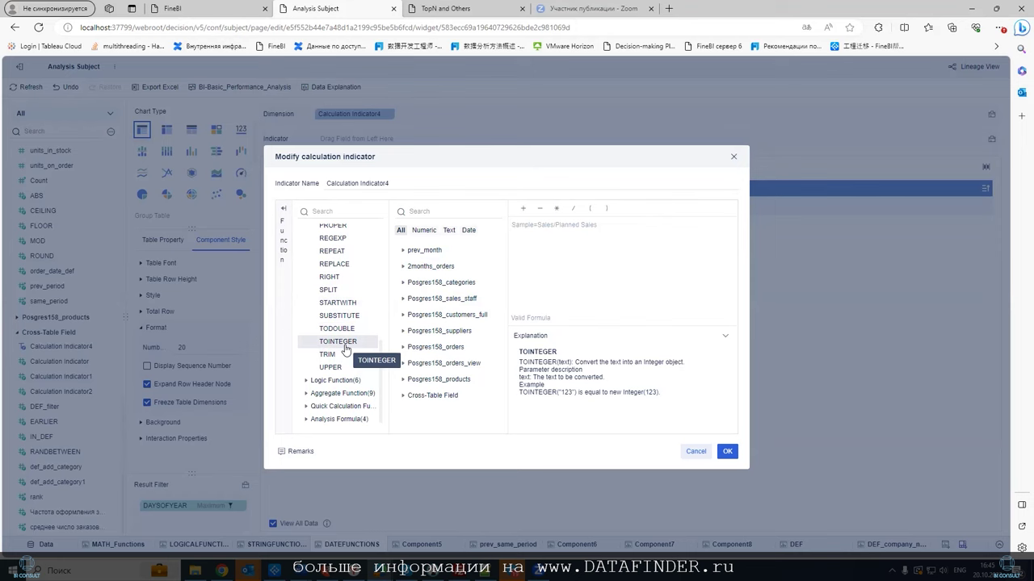
pyautogui.moveTo(343, 370)
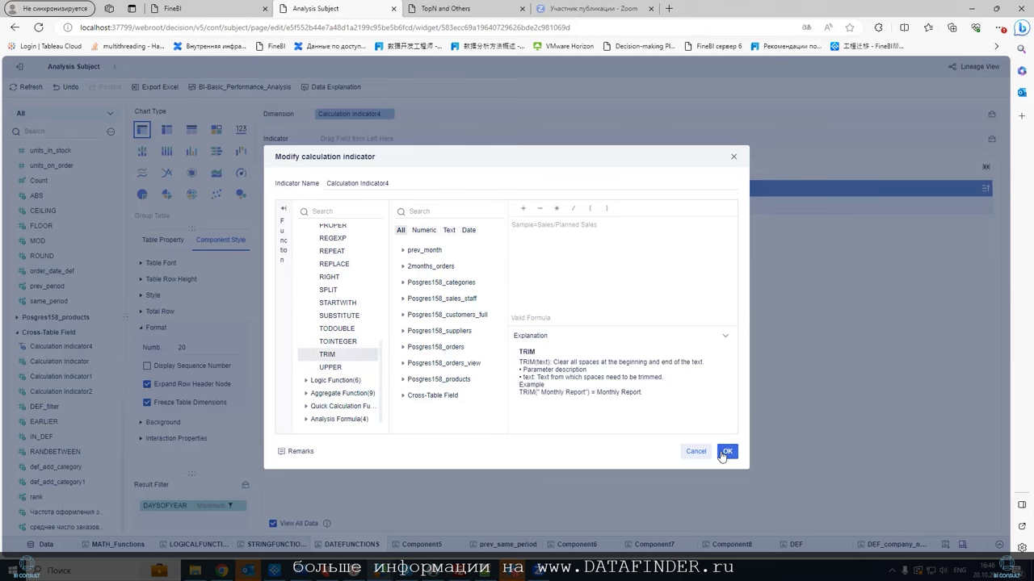
pyautogui.click(725, 453)
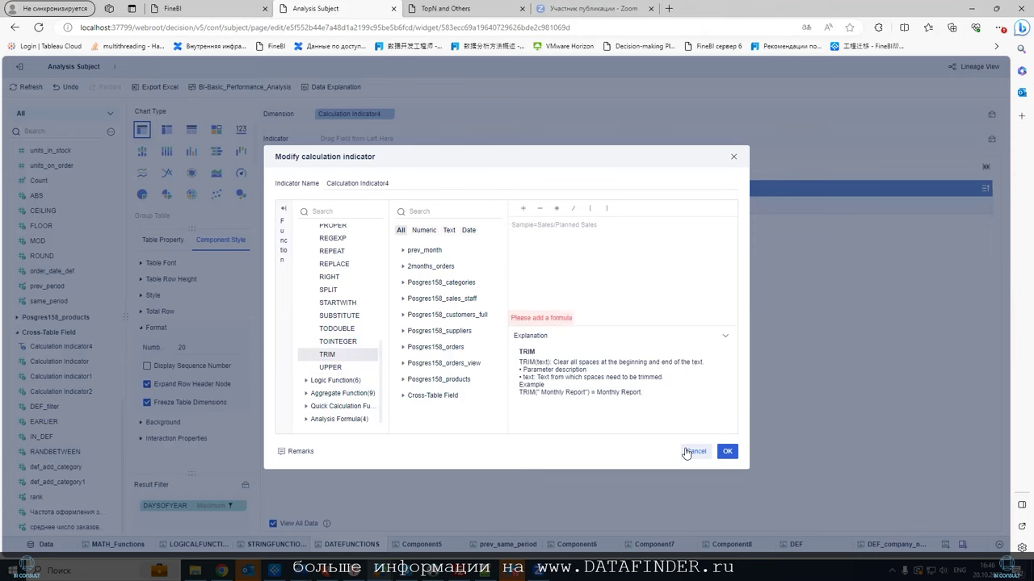
pyautogui.click(688, 453)
# Start a new calculation indicator in the LOGICALFUNCTIONS component and look through the logic functions' explanations.
pyautogui.click(187, 547)
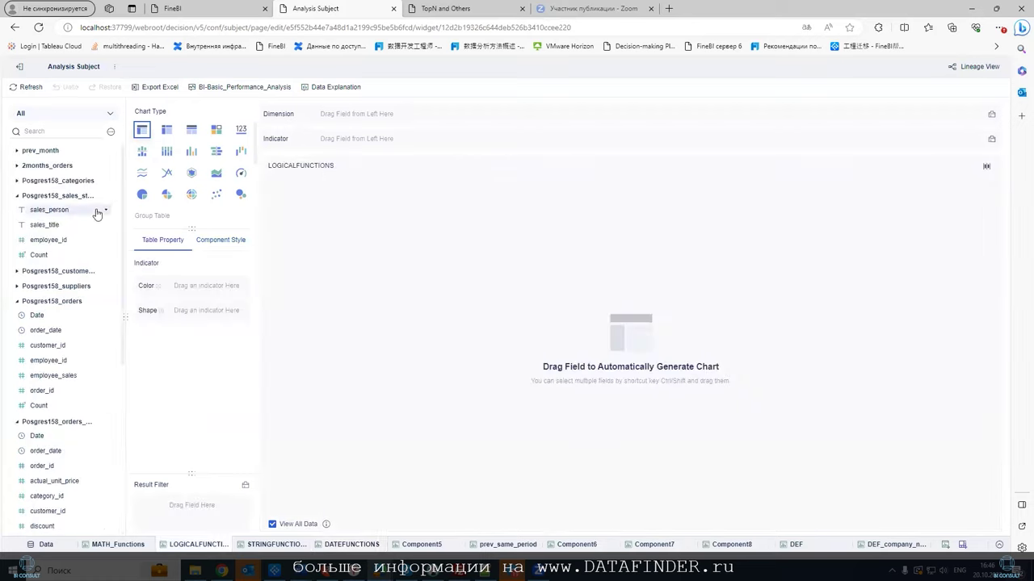
pyautogui.click(111, 132)
pyautogui.click(152, 144)
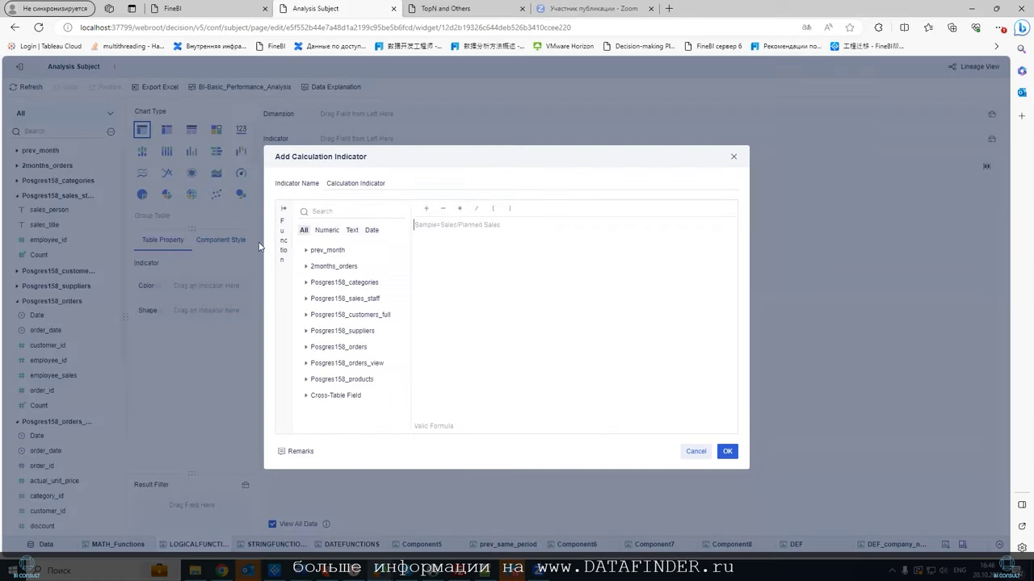
pyautogui.click(284, 242)
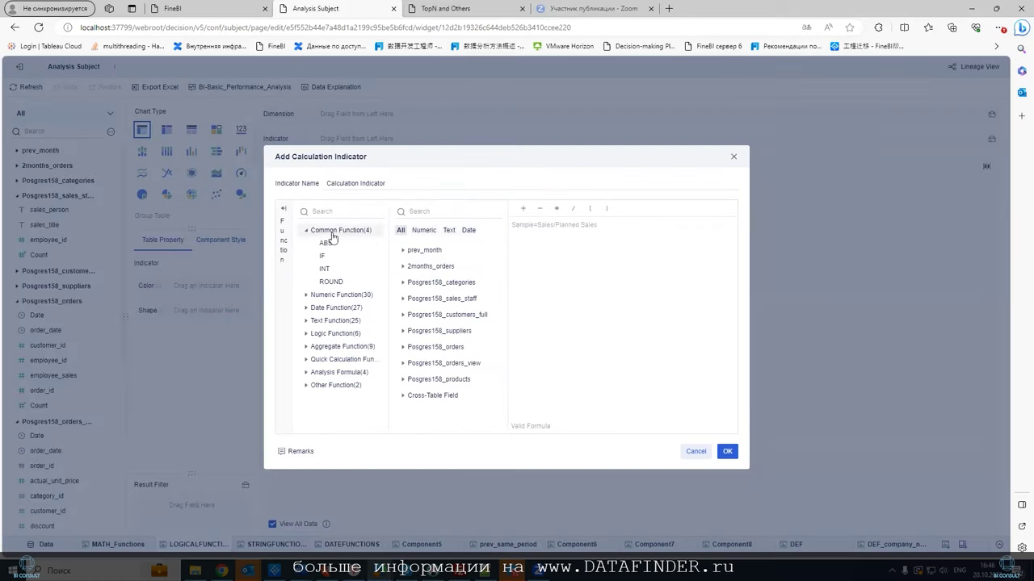
pyautogui.click(305, 333)
pyautogui.click(334, 347)
pyautogui.click(340, 360)
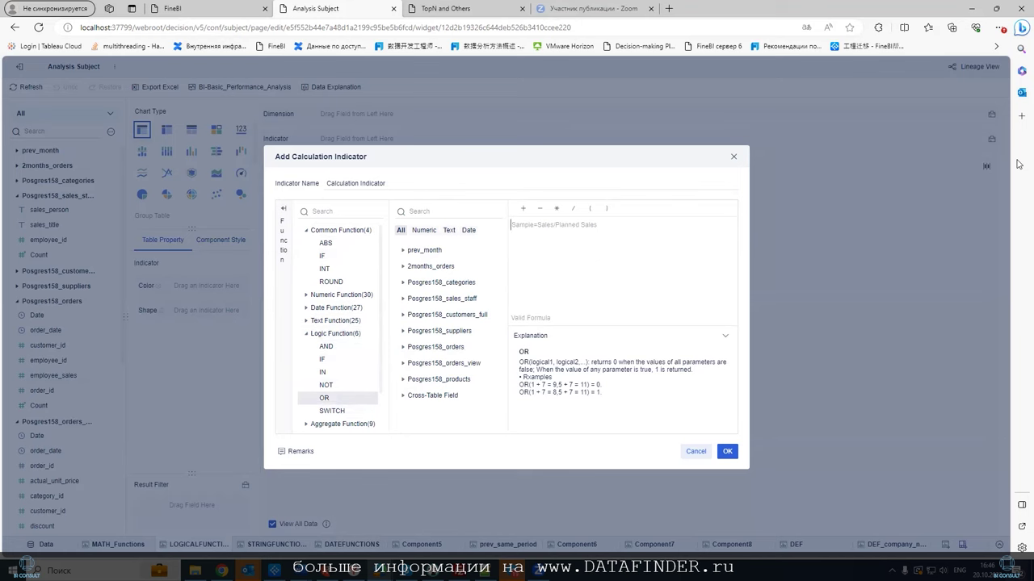
# Enter the formula AND(1=2,1=3) for the new calculation indicator.
pyautogui.write('A')
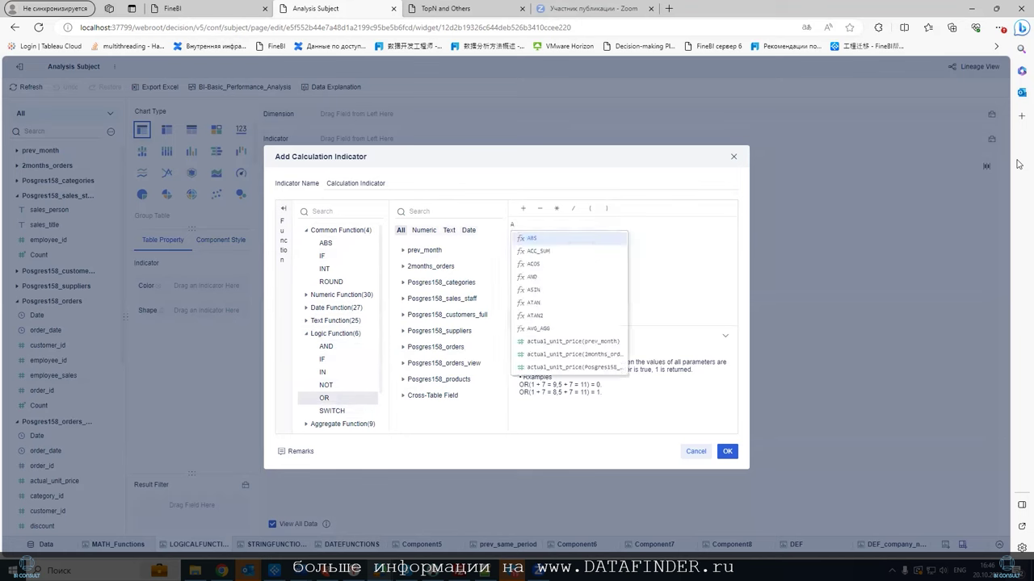
pyautogui.write('N')
pyautogui.press('BackSpace')
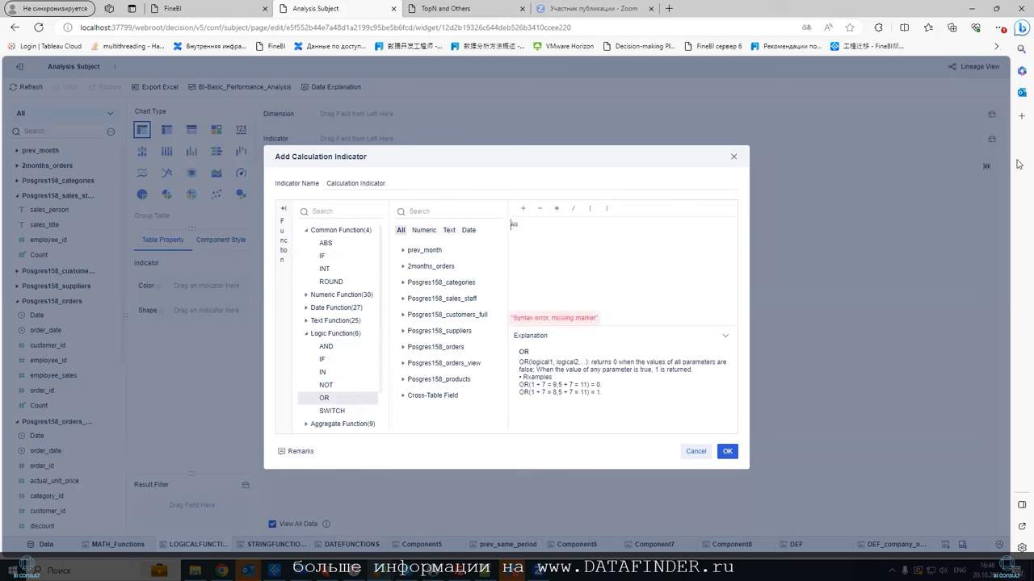
pyautogui.write('AND')
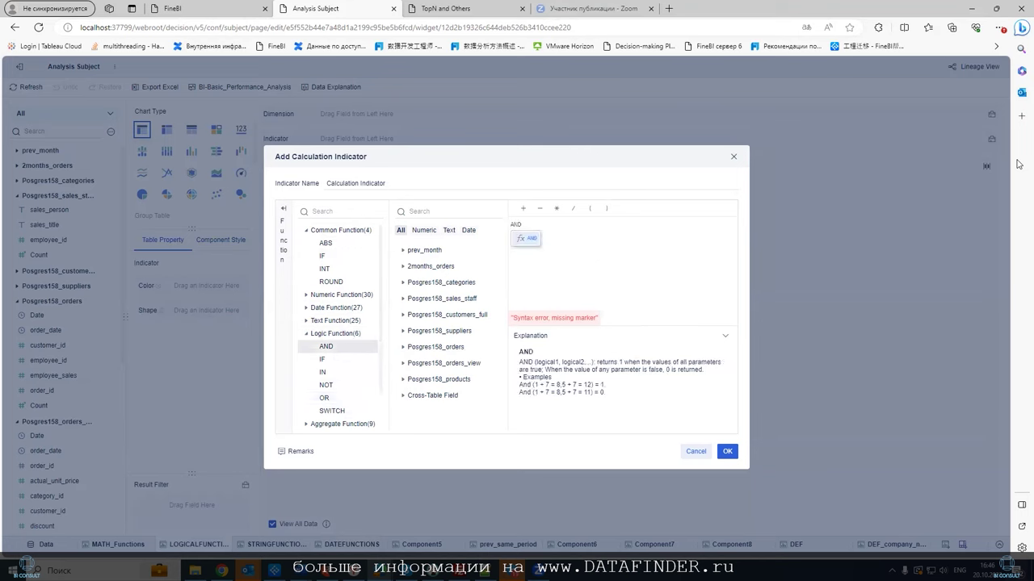
pyautogui.press('Return')
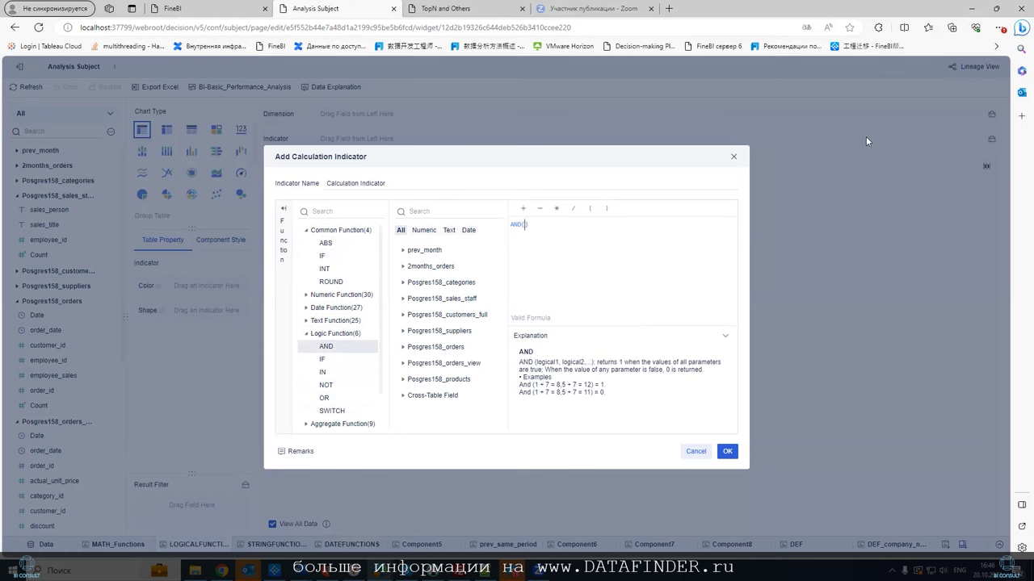
pyautogui.write('1=2')
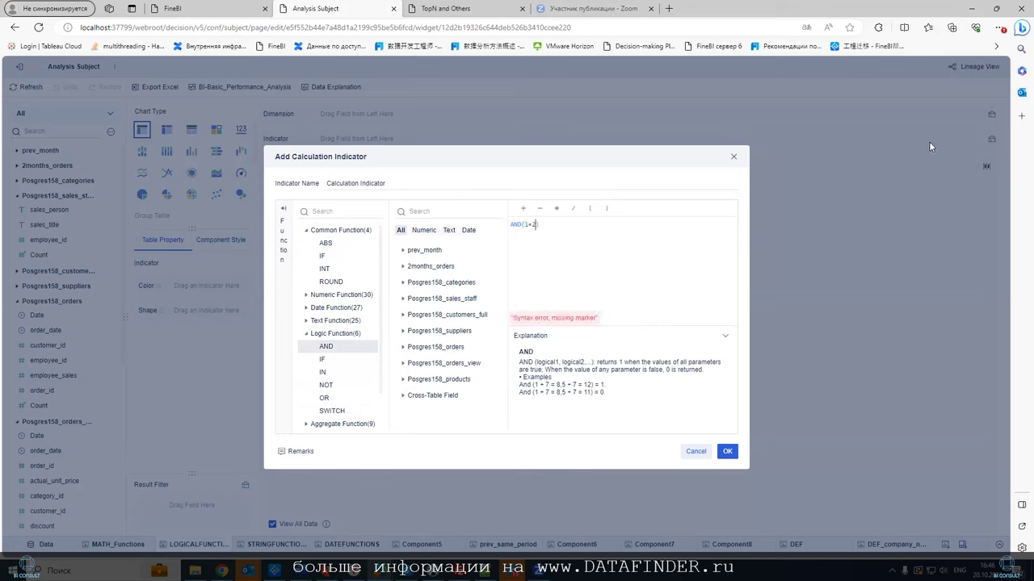
pyautogui.write(',1=3')
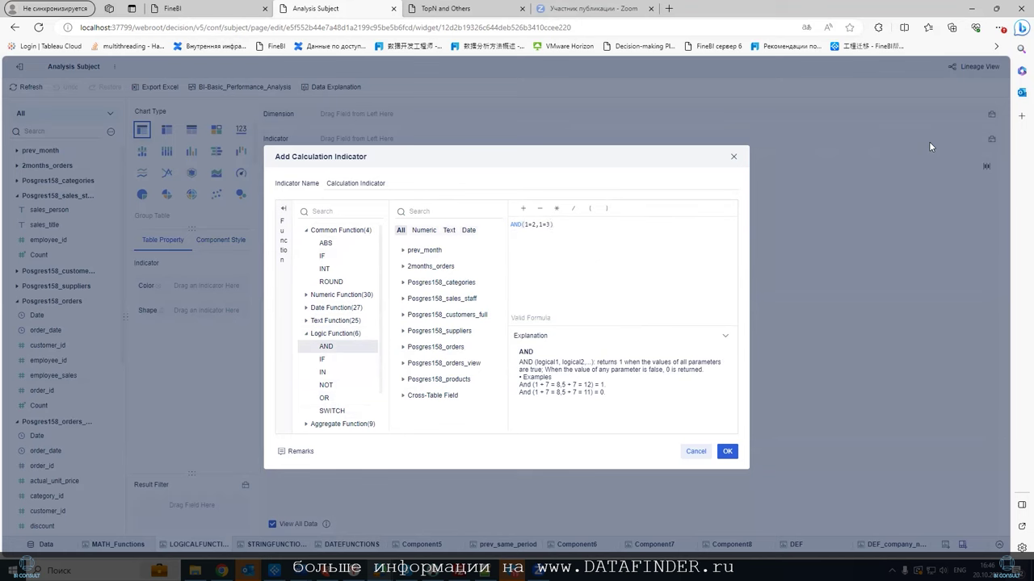
# Name the new calculation indicator AND.
pyautogui.click(731, 184)
pyautogui.hotkey('ctrl', 'a')
pyautogui.write('1')
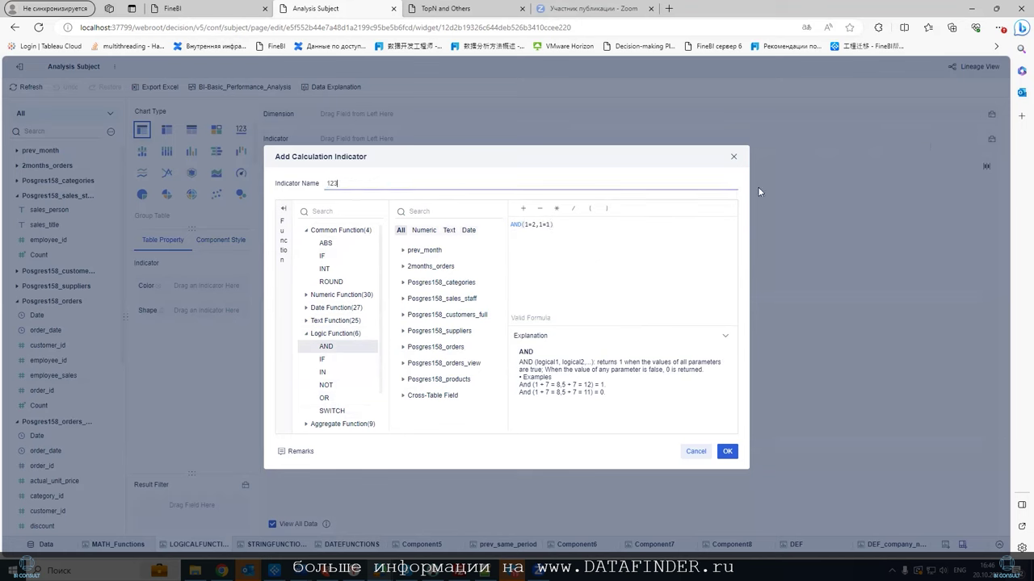
pyautogui.write('23')
pyautogui.press('BackSpace')
pyautogui.press('BackSpace')
pyautogui.press('BackSpace')
pyautogui.write('AND')
# Complete the indicator's formula as AND(1=2,1=1,2=2,5=5) and save it.
pyautogui.click(550, 219)
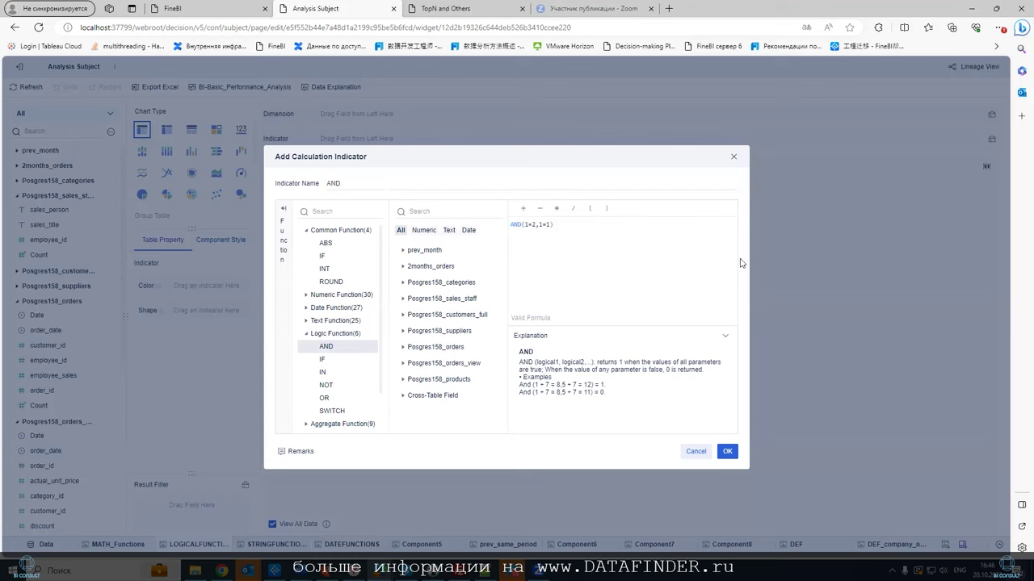
pyautogui.write(', 2=2,5=5')
pyautogui.click(557, 224)
pyautogui.click(726, 452)
# Change the LOGICALFUNCTIONS component to a KPI indicator card with the AND indicator as its text.
pyautogui.moveTo(42, 514); pyautogui.dragTo(87, 490)
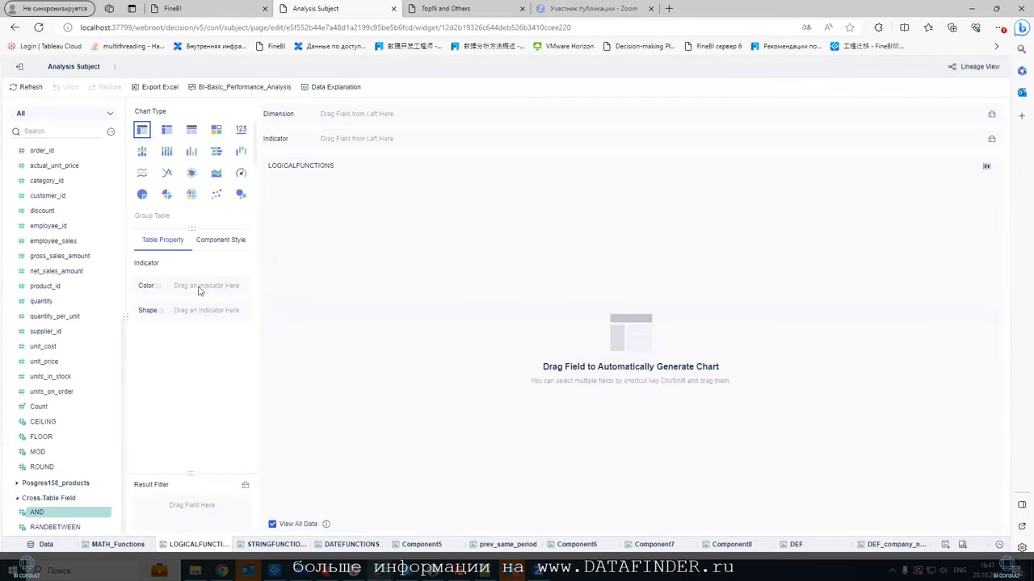
pyautogui.click(241, 130)
pyautogui.moveTo(39, 527); pyautogui.dragTo(202, 322)
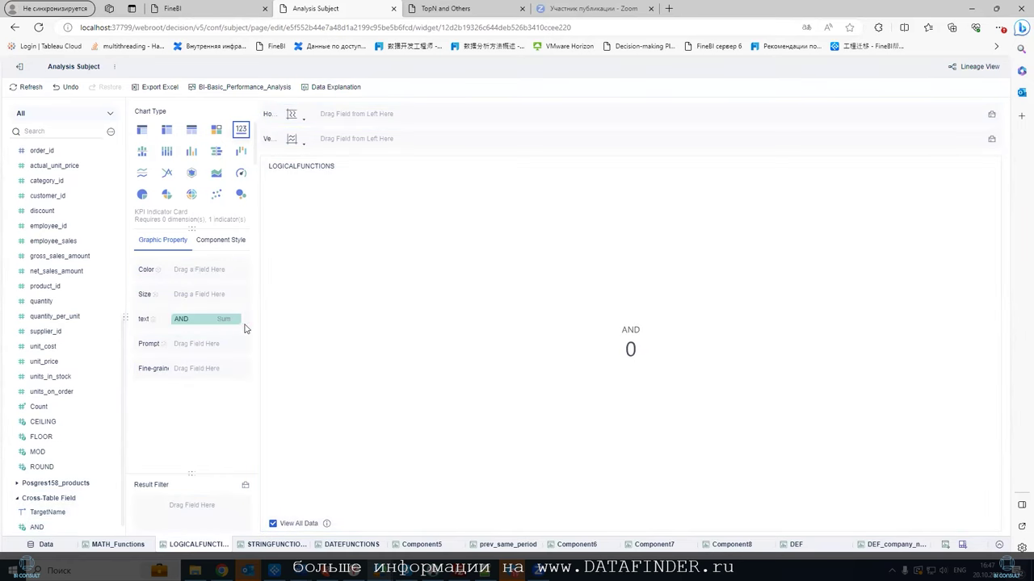
# Modify the AND indicator's first condition to 1=1 and save the formula.
pyautogui.click(105, 527)
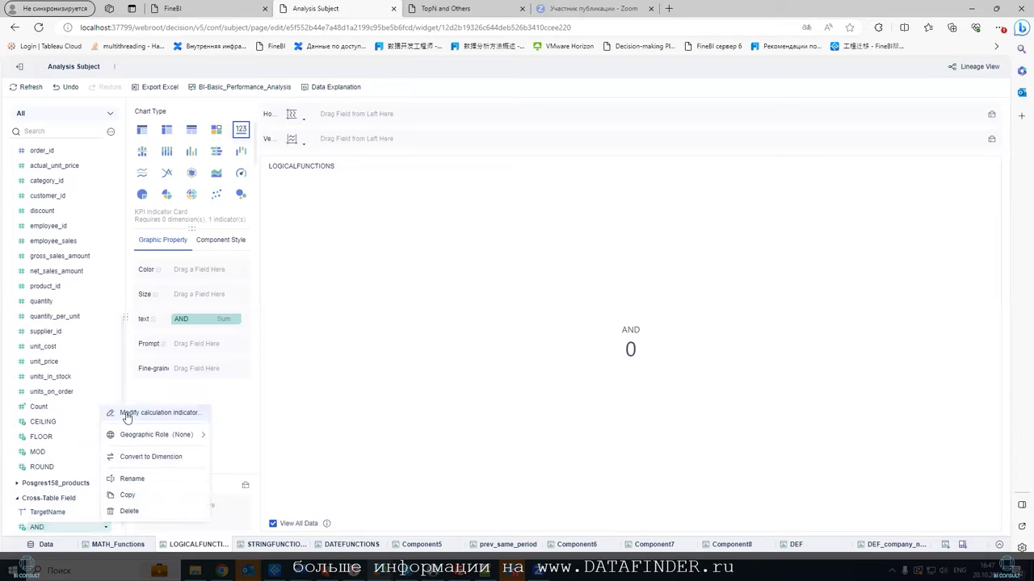
pyautogui.click(127, 414)
pyautogui.press('BackSpace')
pyautogui.write('1')
pyautogui.click(727, 451)
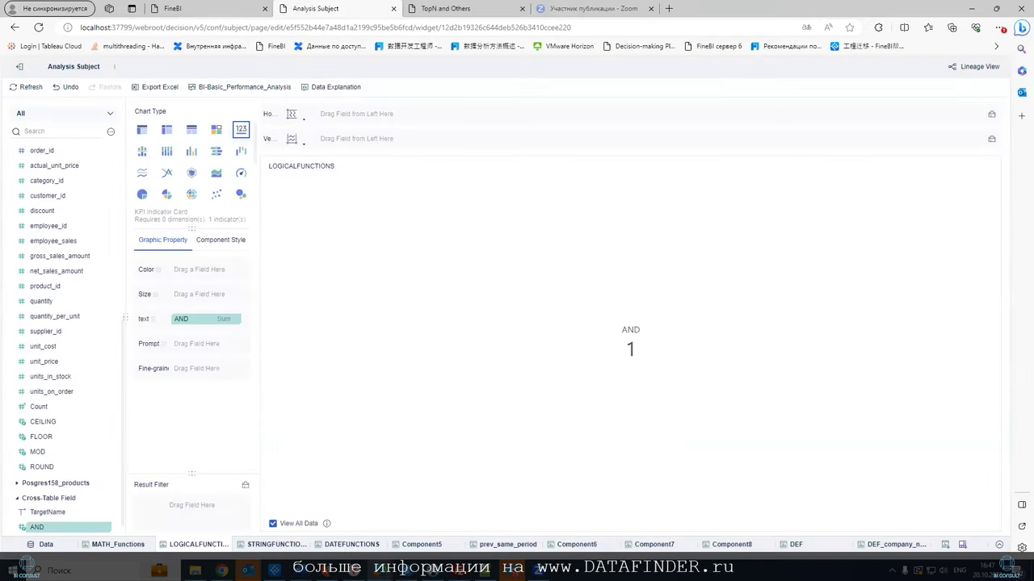
# Replace the AND indicator's formula with the operator form 1=1 && 2=2 and save it.
pyautogui.click(105, 529)
pyautogui.click(129, 414)
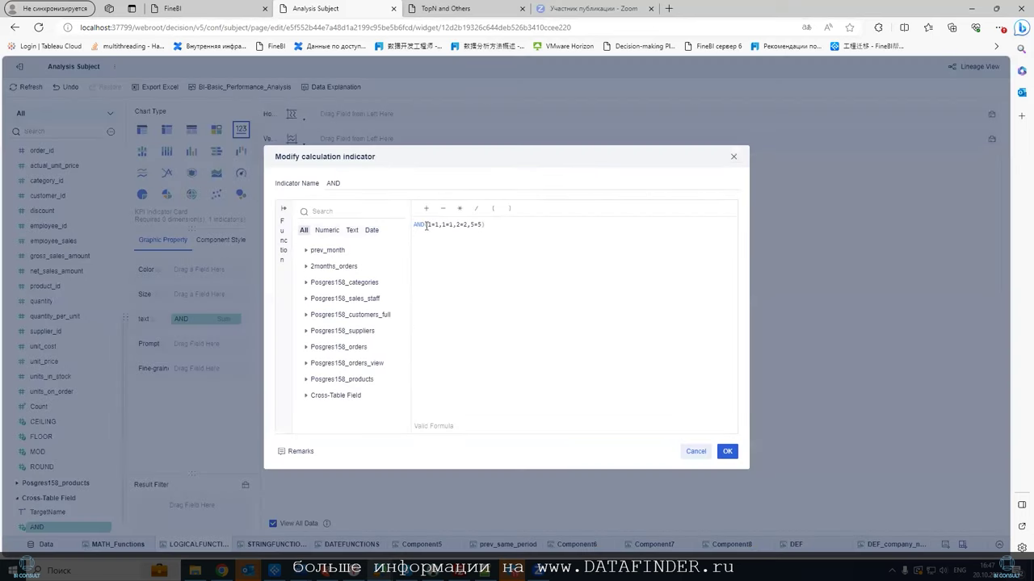
pyautogui.click(426, 226)
pyautogui.moveTo(485, 225); pyautogui.dragTo(413, 225)
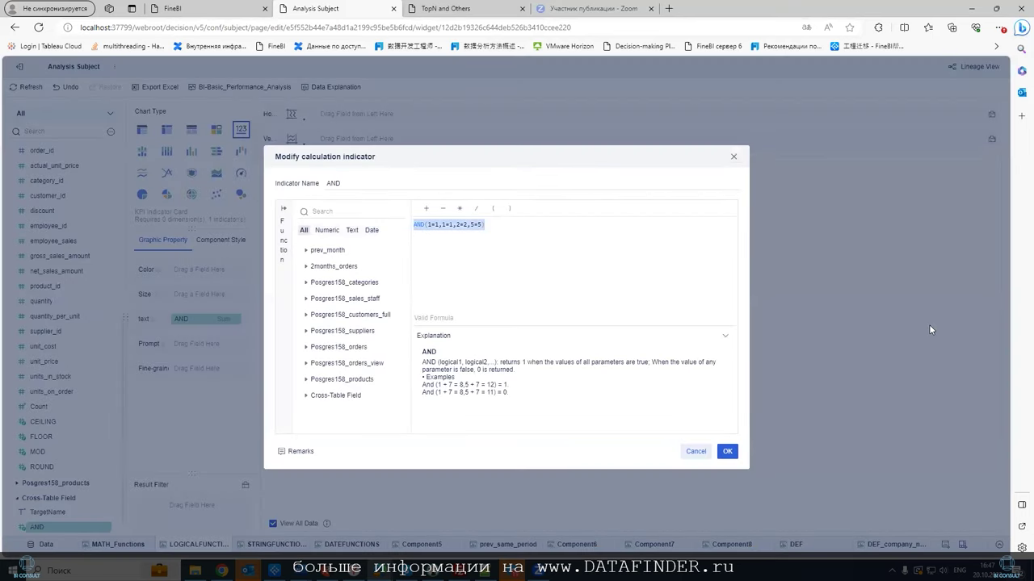
pyautogui.write('1=1')
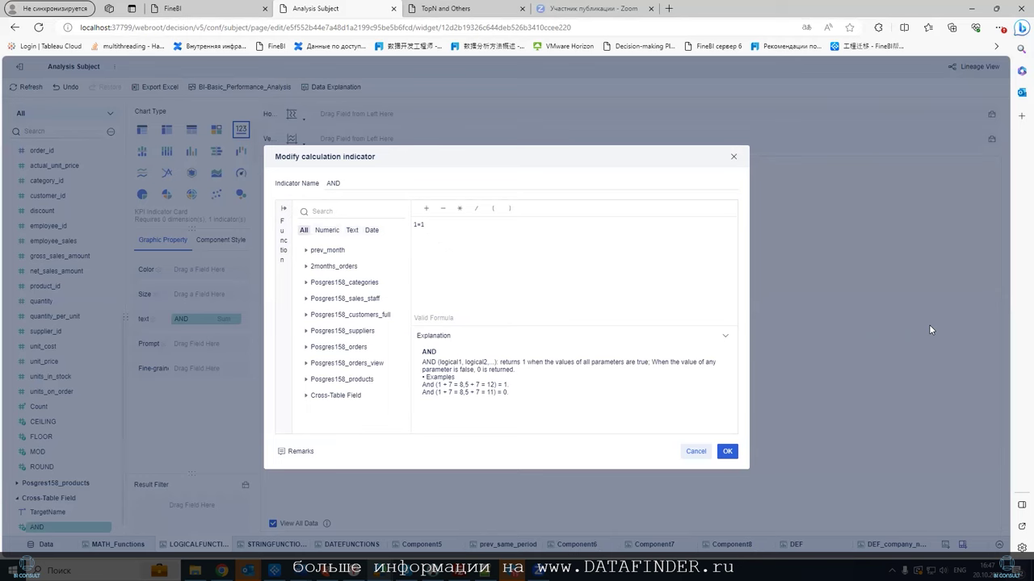
pyautogui.write('2=2')
pyautogui.click(726, 451)
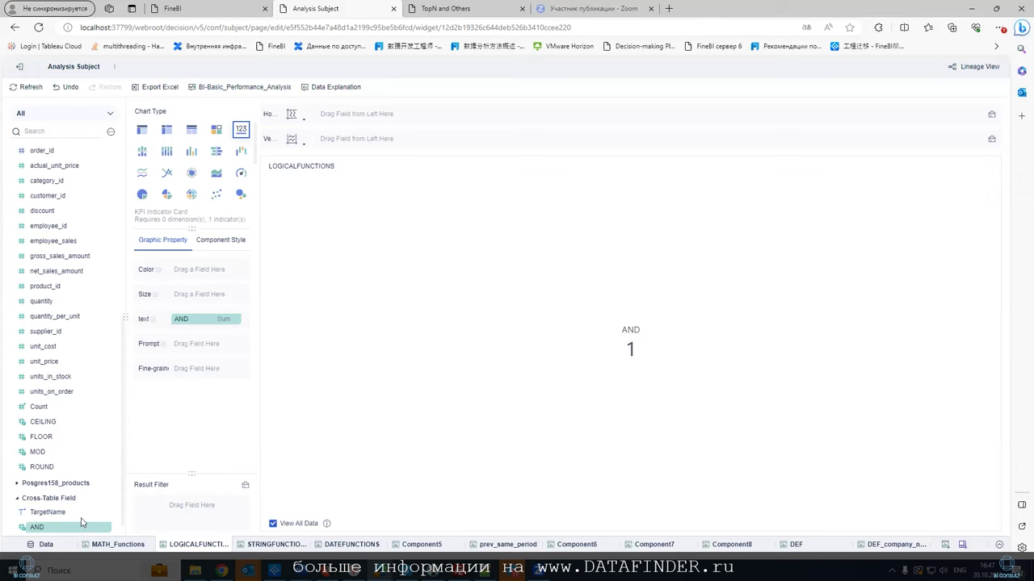
# Reopen the AND indicator, try a single & in place of &&, and rename the indicator OR.
pyautogui.click(106, 527)
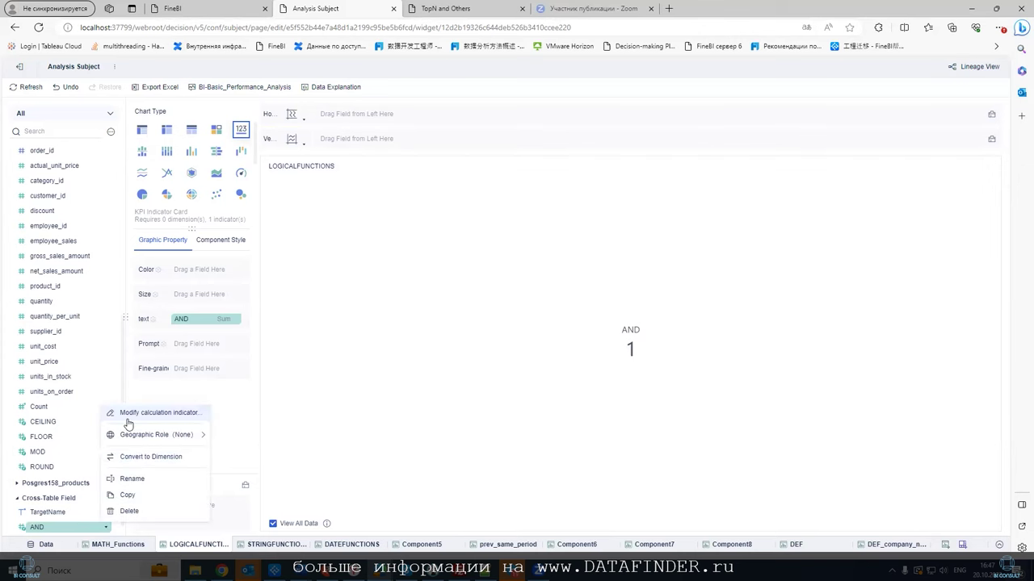
pyautogui.click(126, 416)
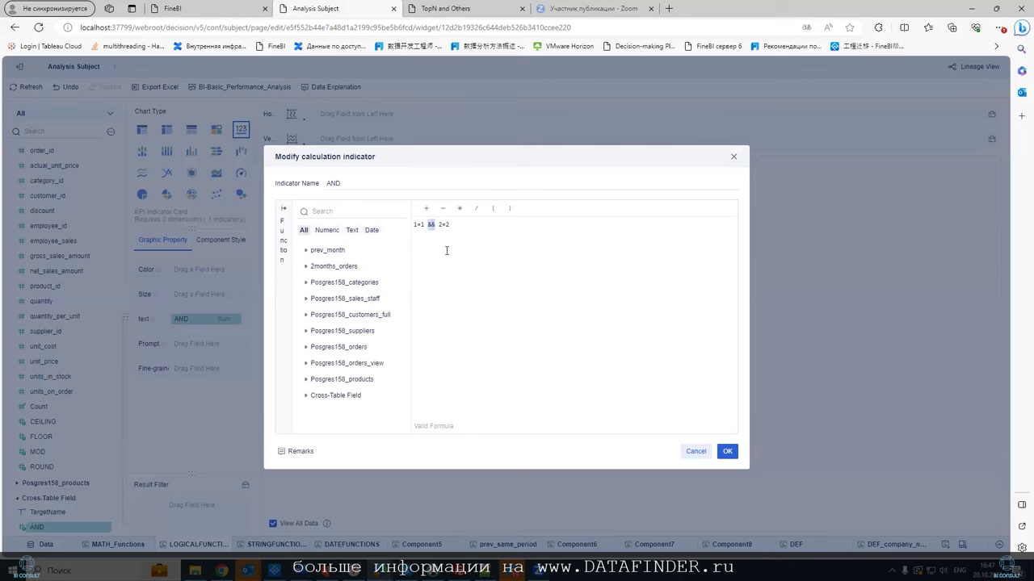
pyautogui.press('BackSpace')
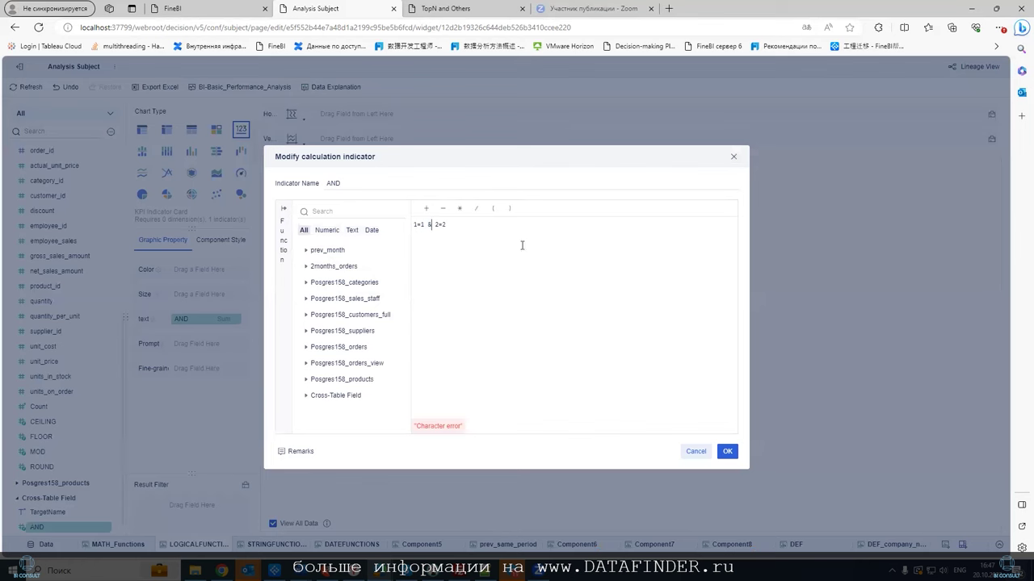
pyautogui.write('&')
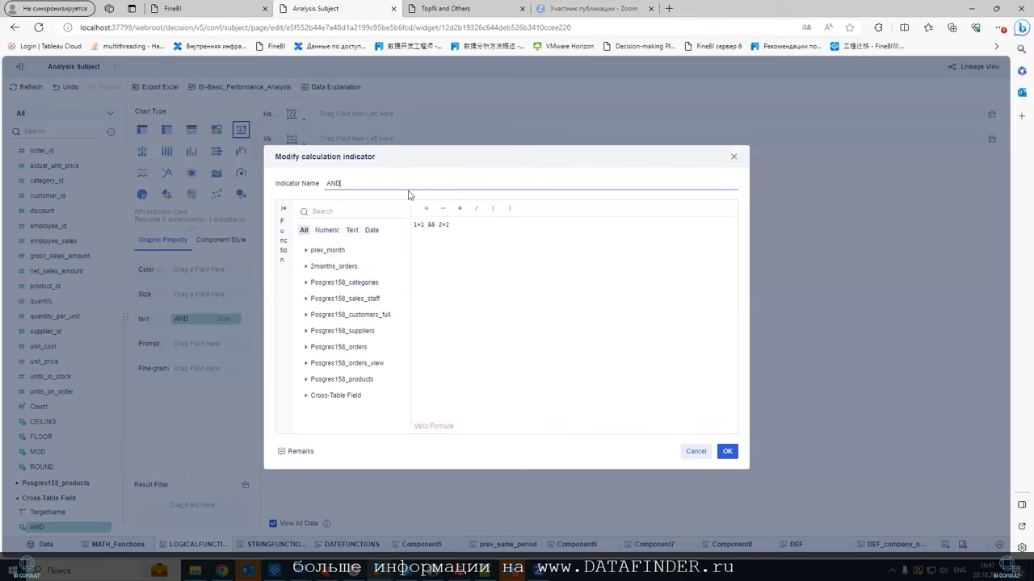
pyautogui.write('OR')
# Replace the indicator's formula with OR(1=5, 2=2) and save it.
pyautogui.moveTo(414, 226); pyautogui.dragTo(437, 223)
pyautogui.write('0')
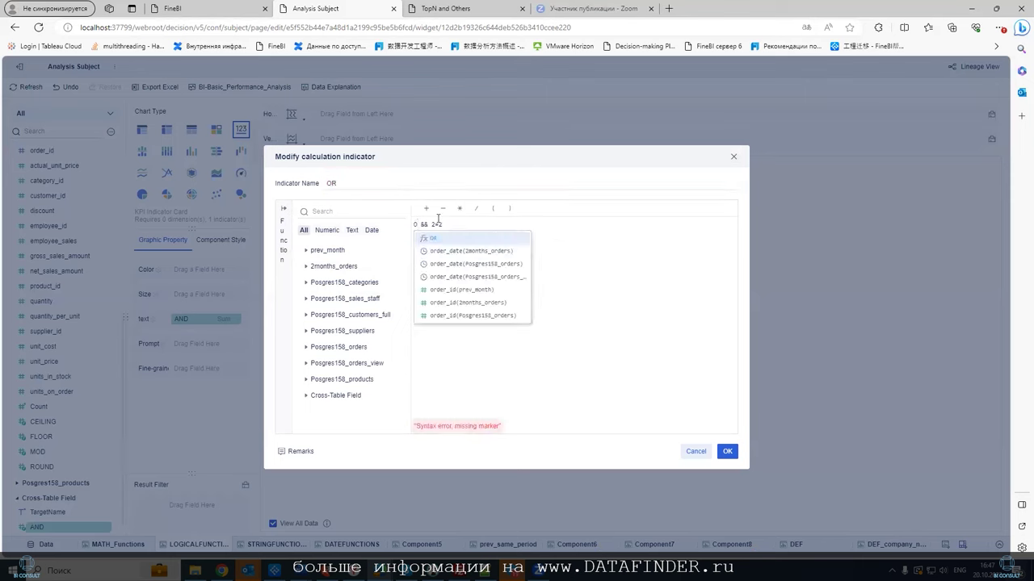
pyautogui.press('Return')
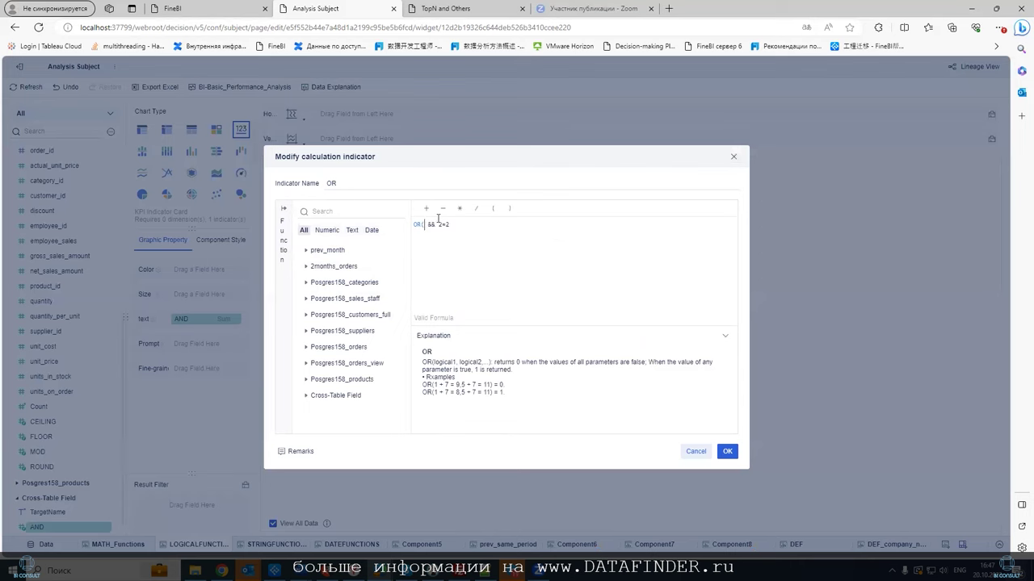
pyautogui.write('1=')
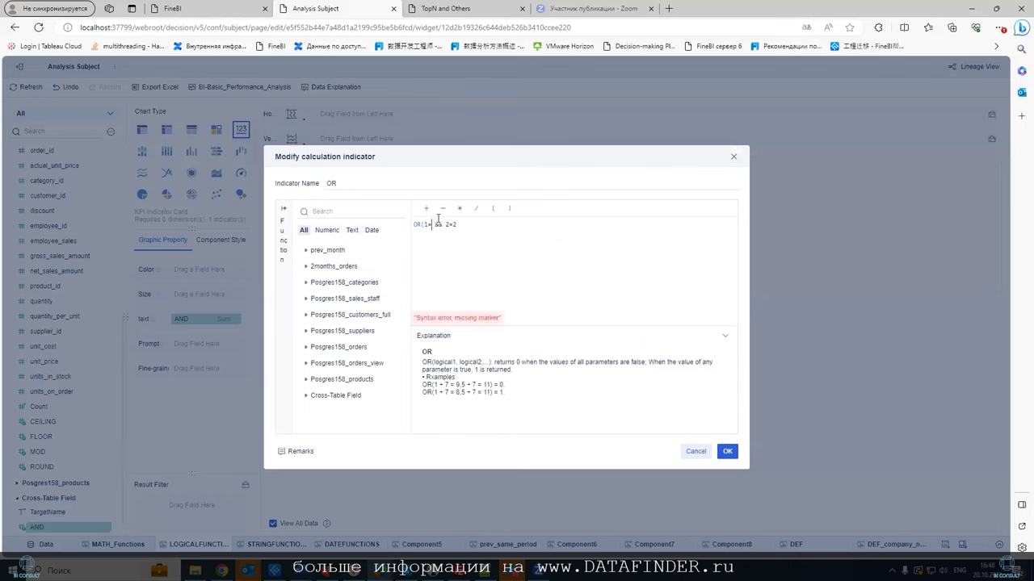
pyautogui.write('5,')
pyautogui.press('Delete')
pyautogui.press('Delete')
pyautogui.press('Delete')
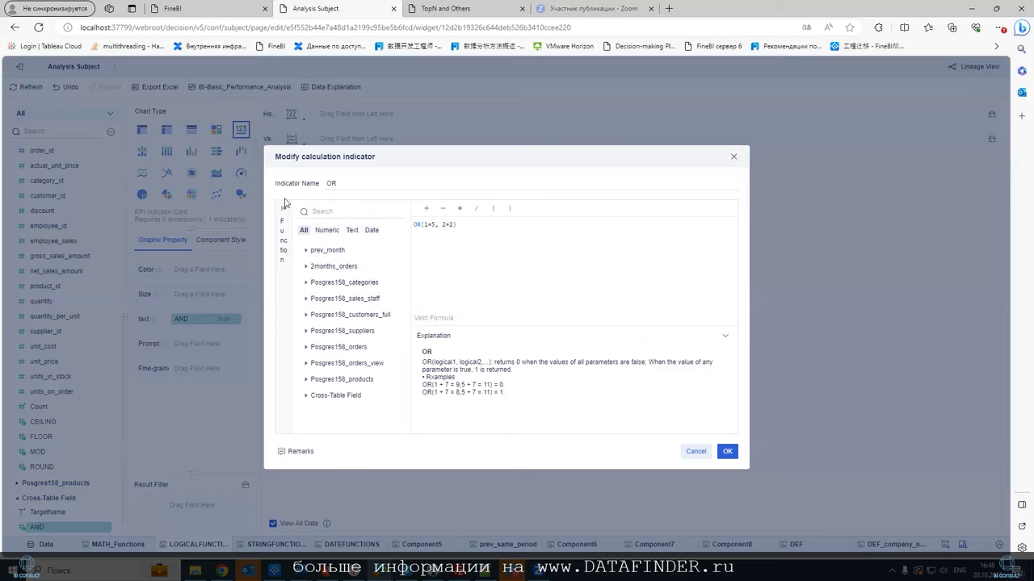
pyautogui.click(726, 451)
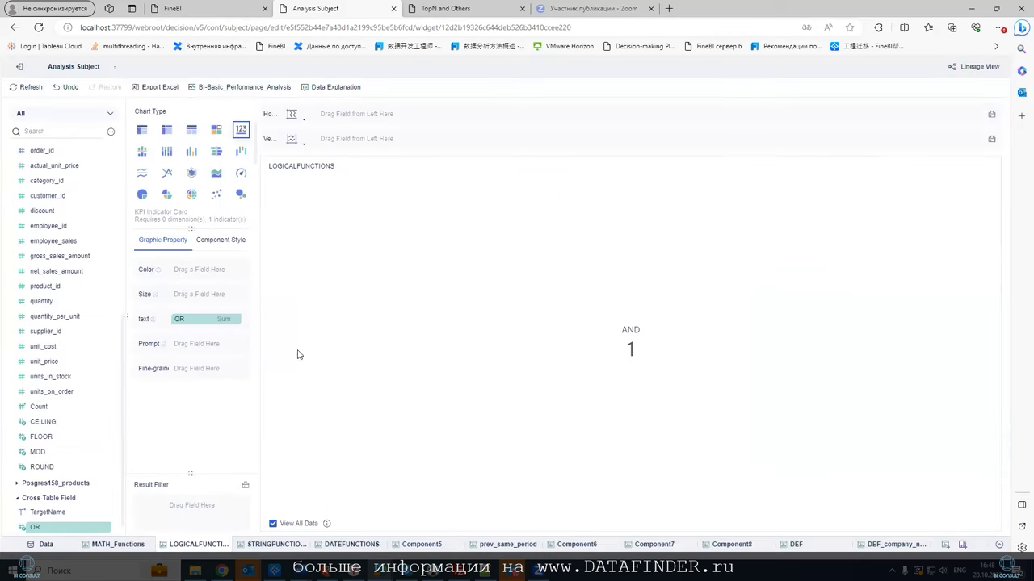
# Rewrite the OR indicator's formula in operator form as 1=5 || 2=2 and save it.
pyautogui.click(106, 527)
pyautogui.click(113, 412)
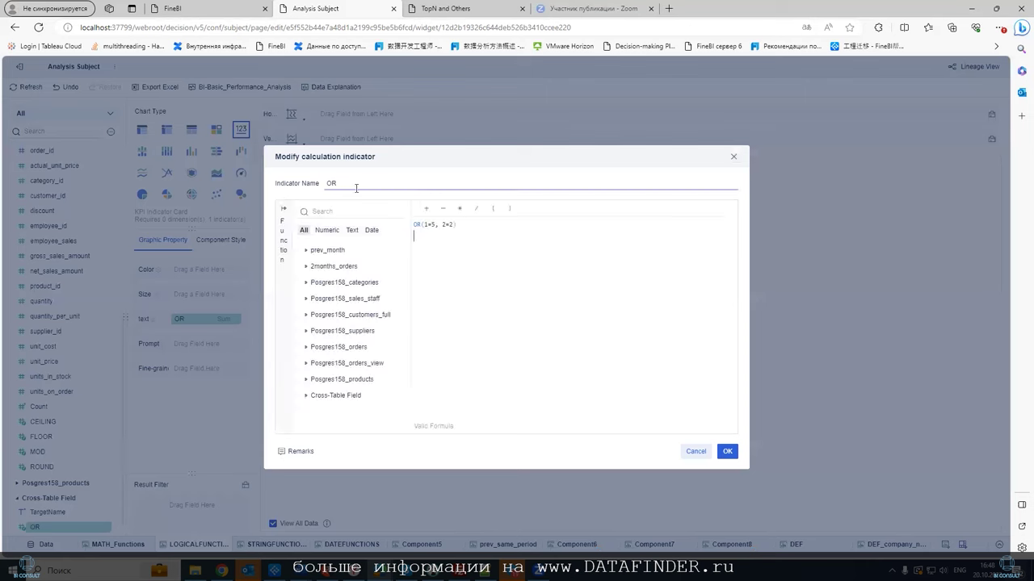
pyautogui.click(427, 225)
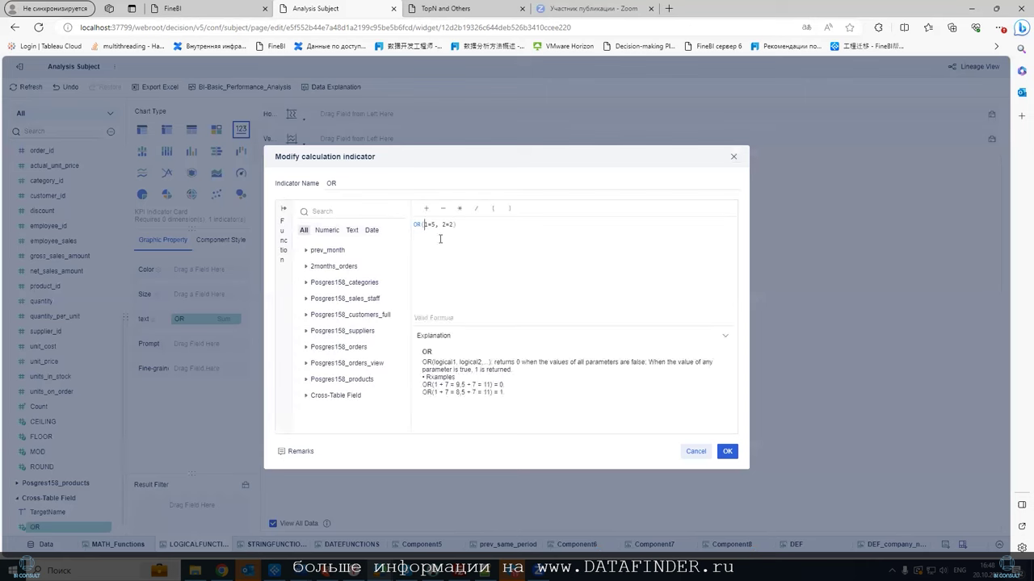
pyautogui.press('BackSpace')
pyautogui.press('BackSpace')
pyautogui.press('BackSpace')
pyautogui.click(451, 226)
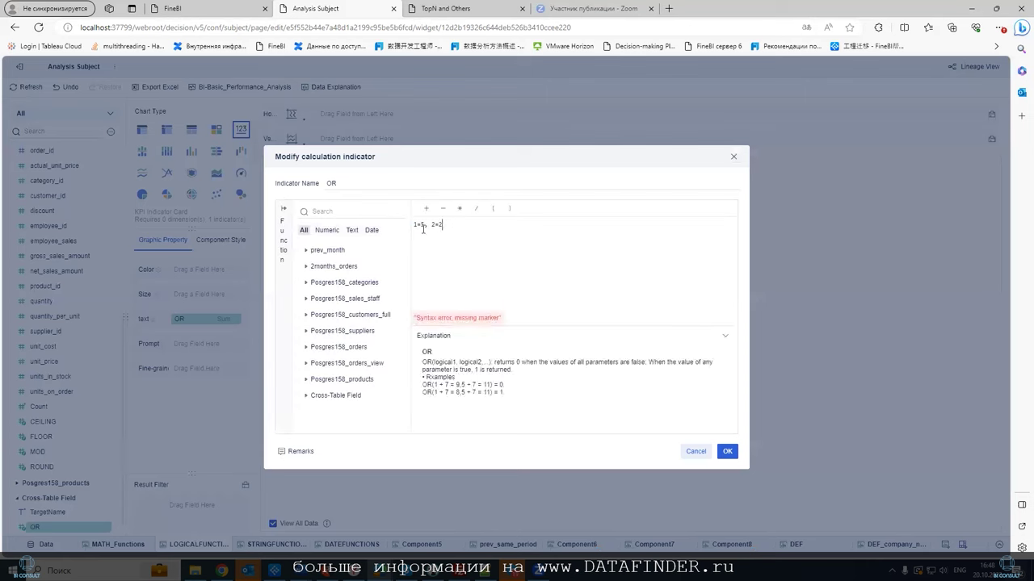
pyautogui.press('Left')
pyautogui.press('Left')
pyautogui.press('Left')
pyautogui.press('Left')
pyautogui.press('BackSpace')
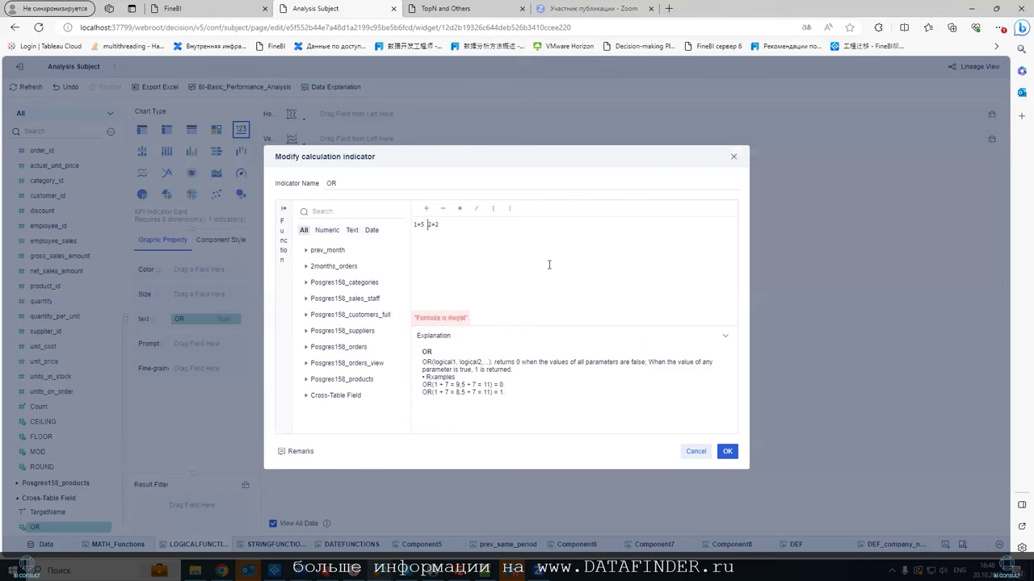
pyautogui.write('||')
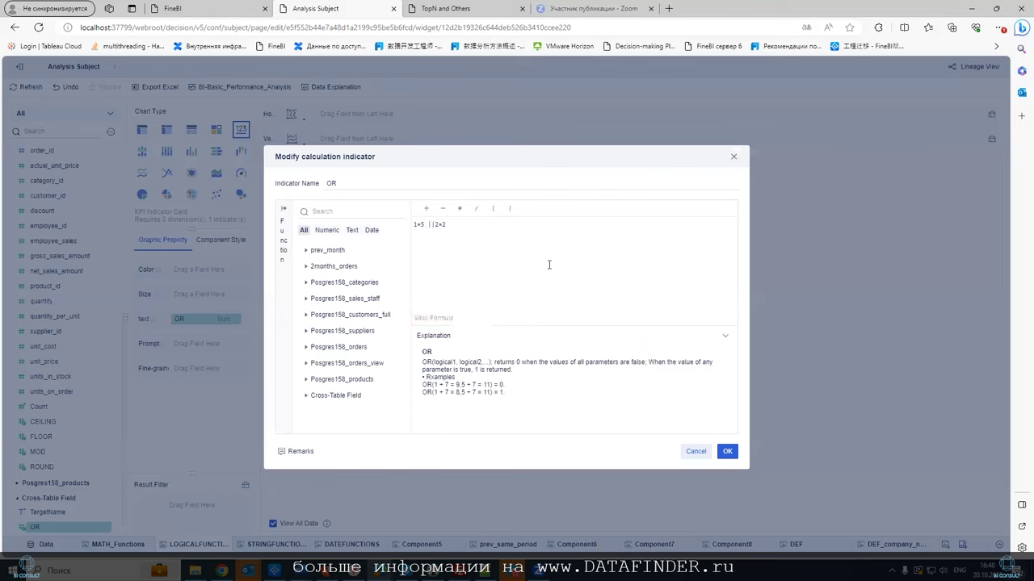
pyautogui.press('BackSpace')
pyautogui.click(727, 452)
pyautogui.click(102, 527)
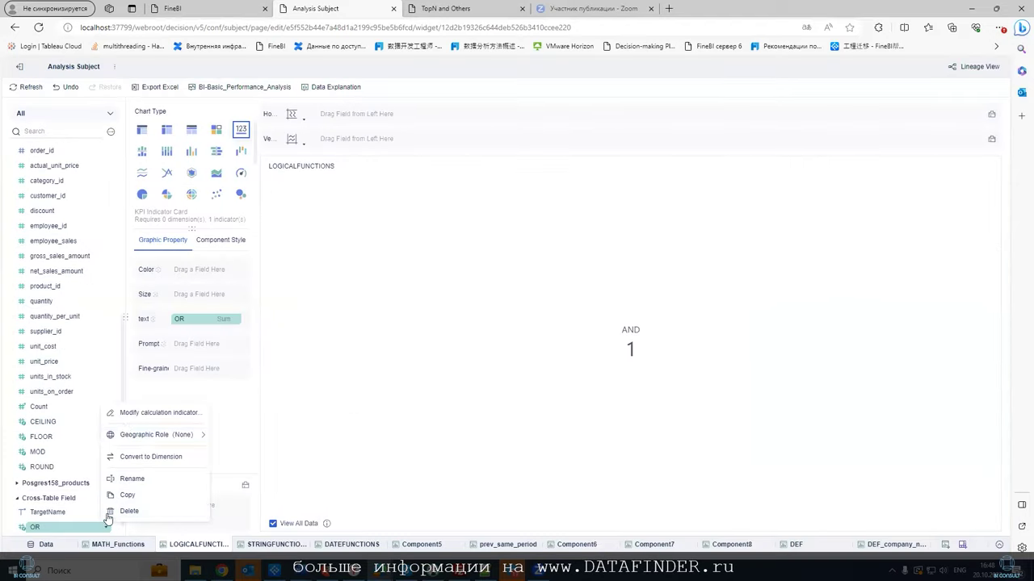
pyautogui.click(133, 414)
pyautogui.click(284, 227)
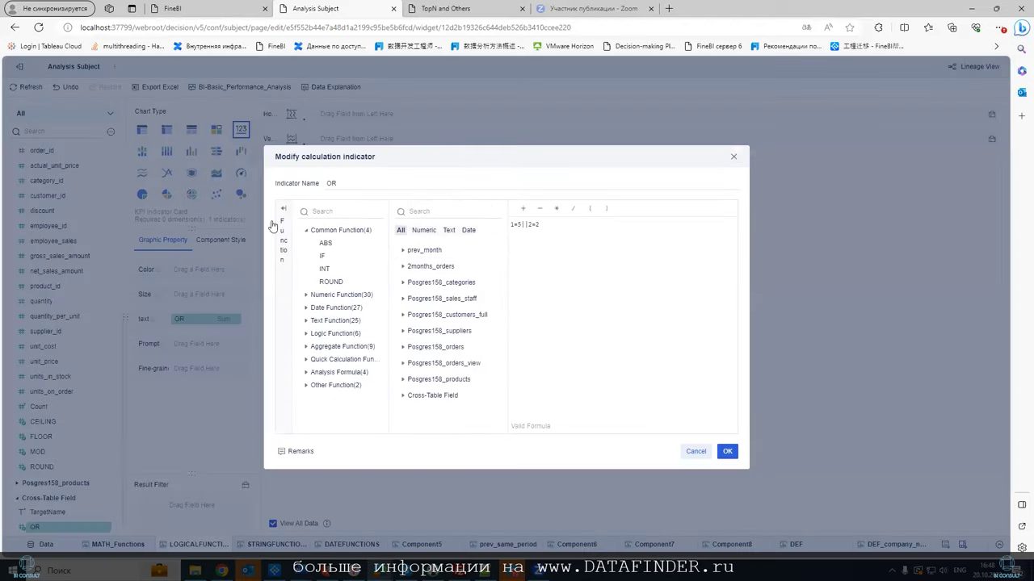
pyautogui.click(306, 333)
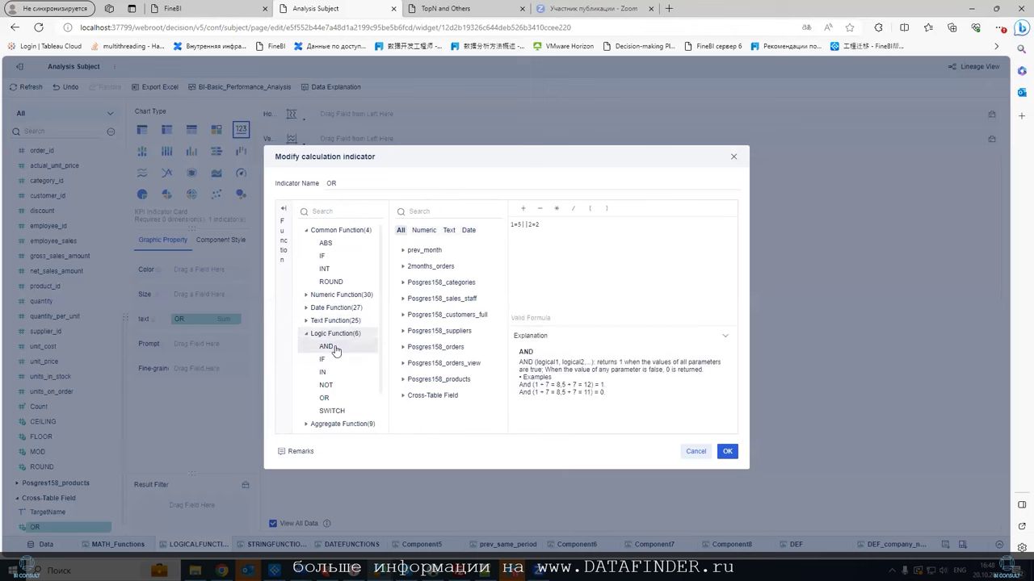
pyautogui.click(555, 227)
pyautogui.hotkey('ctrl', 'a')
pyautogui.write('in')
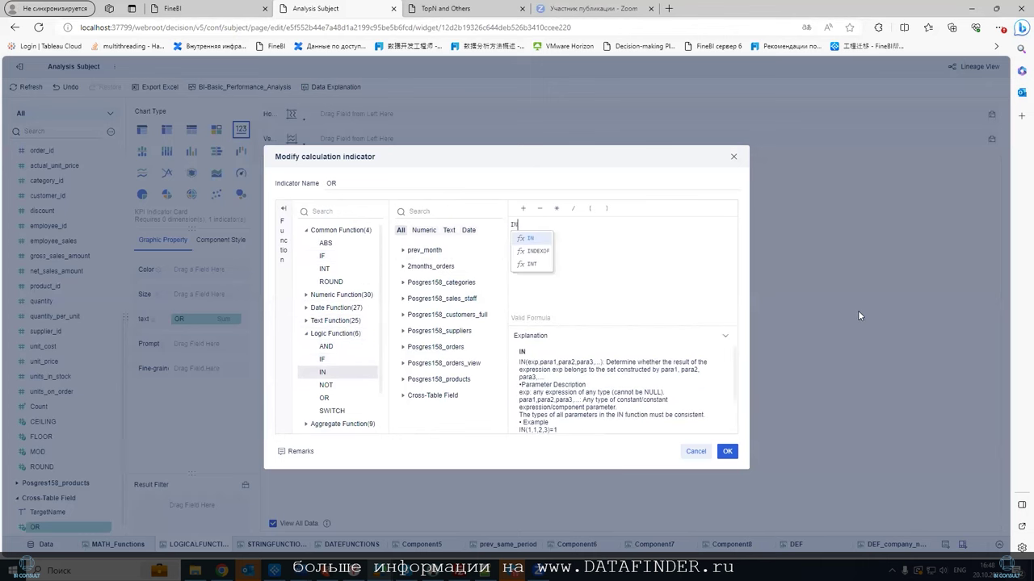
pyautogui.press('Return')
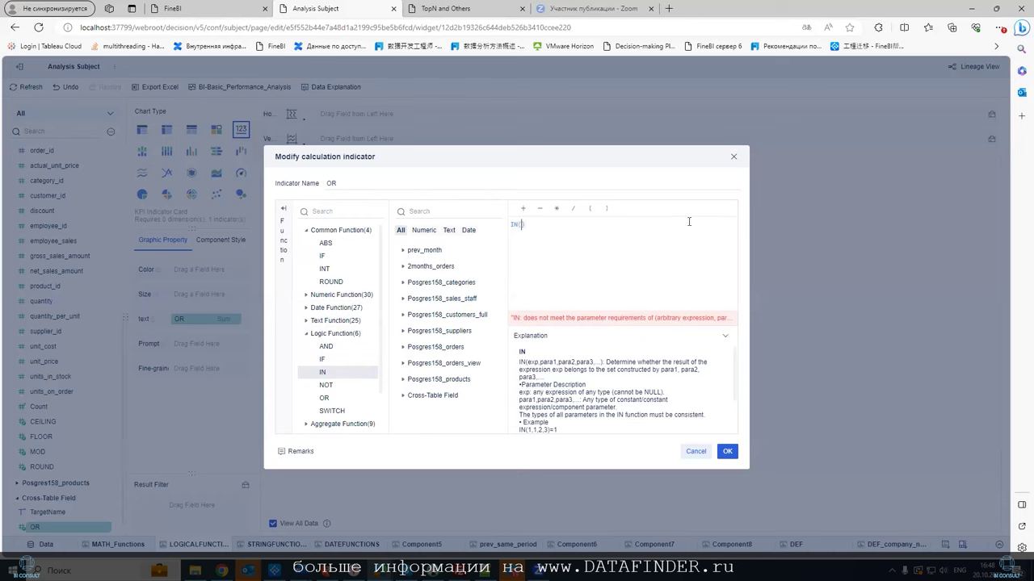
pyautogui.click(326, 346)
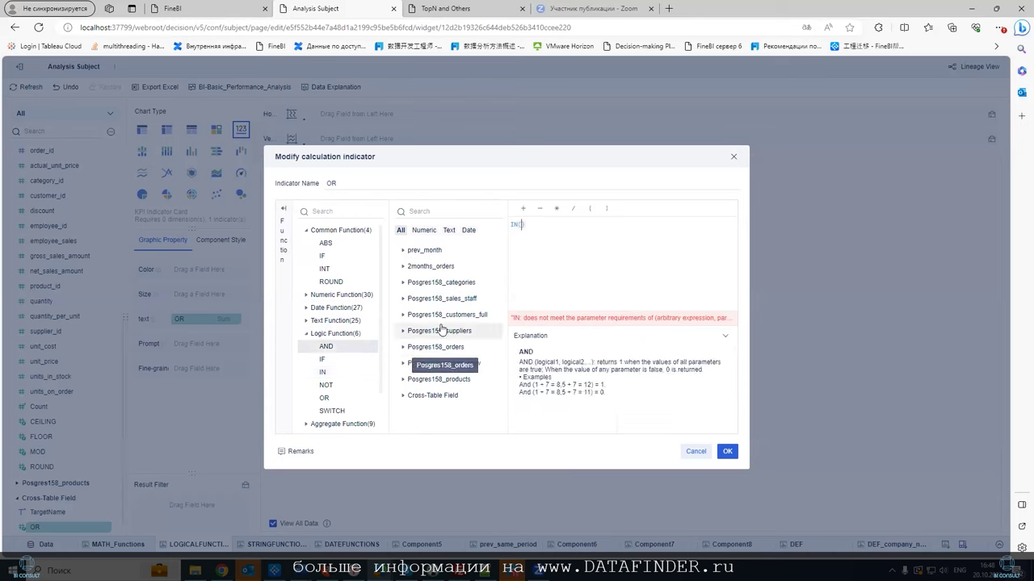
pyautogui.click(403, 300)
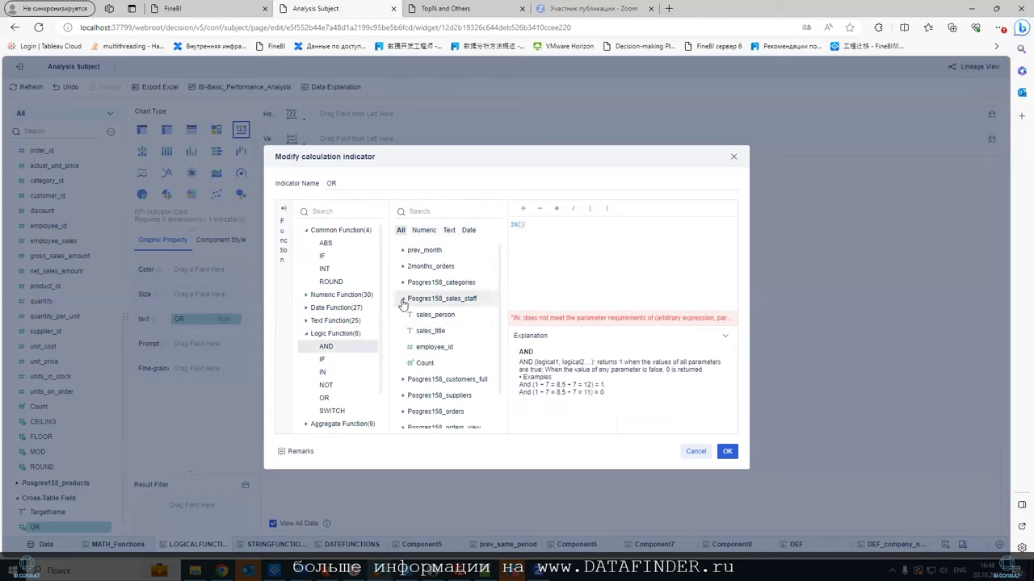
pyautogui.click(436, 315)
pyautogui.write(',')
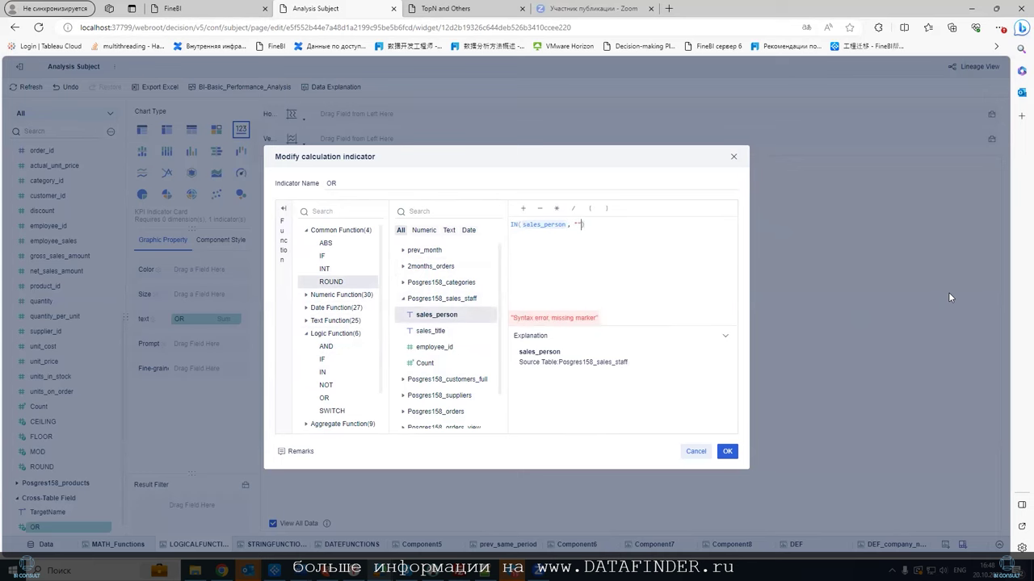
pyautogui.click(687, 452)
# Switch the chart to a group table with sales_title as the dimension, and copy the "Sales Manager" value from it.
pyautogui.click(142, 129)
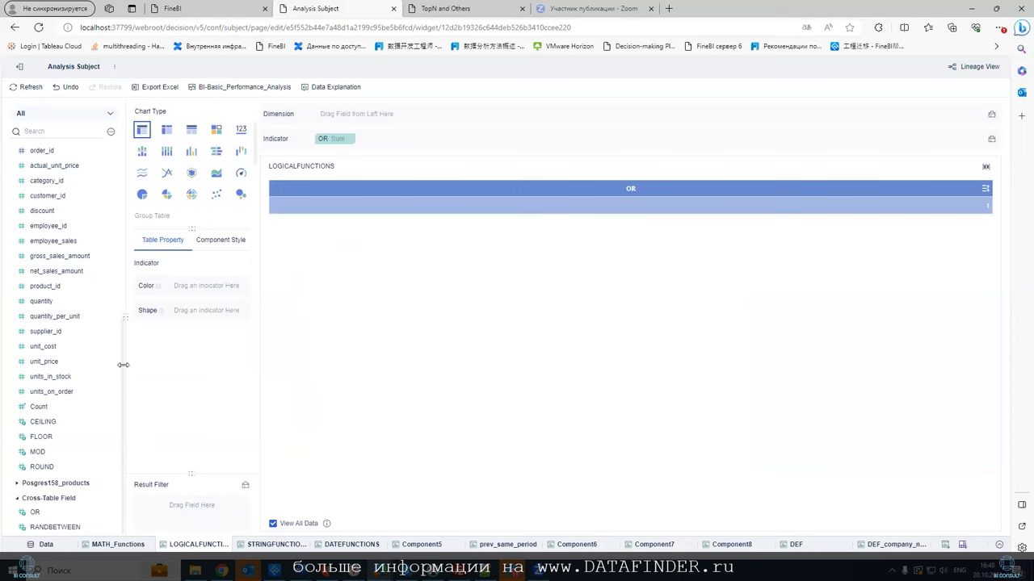
pyautogui.moveTo(122, 369); pyautogui.dragTo(124, 179)
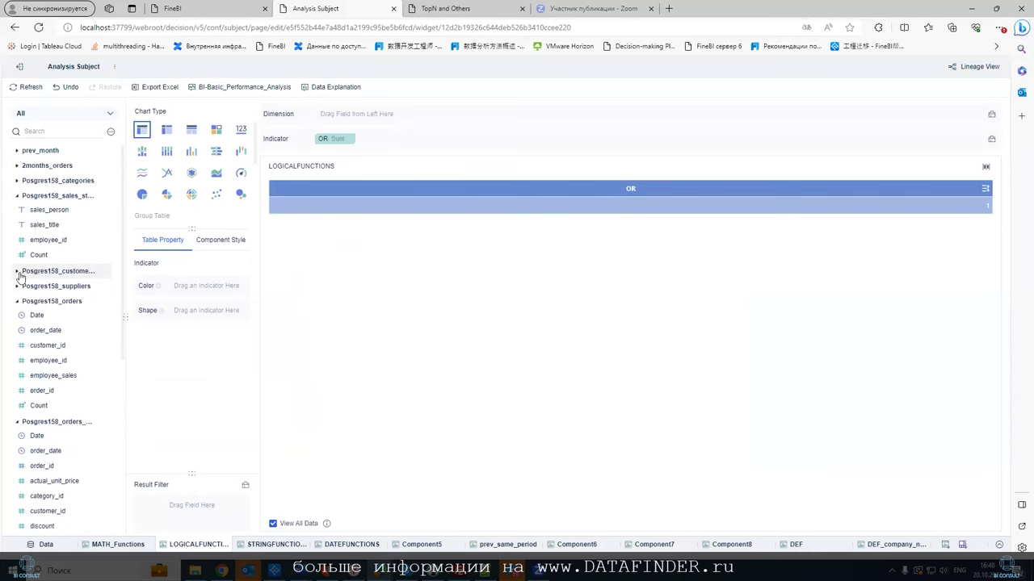
pyautogui.moveTo(32, 210); pyautogui.dragTo(347, 118)
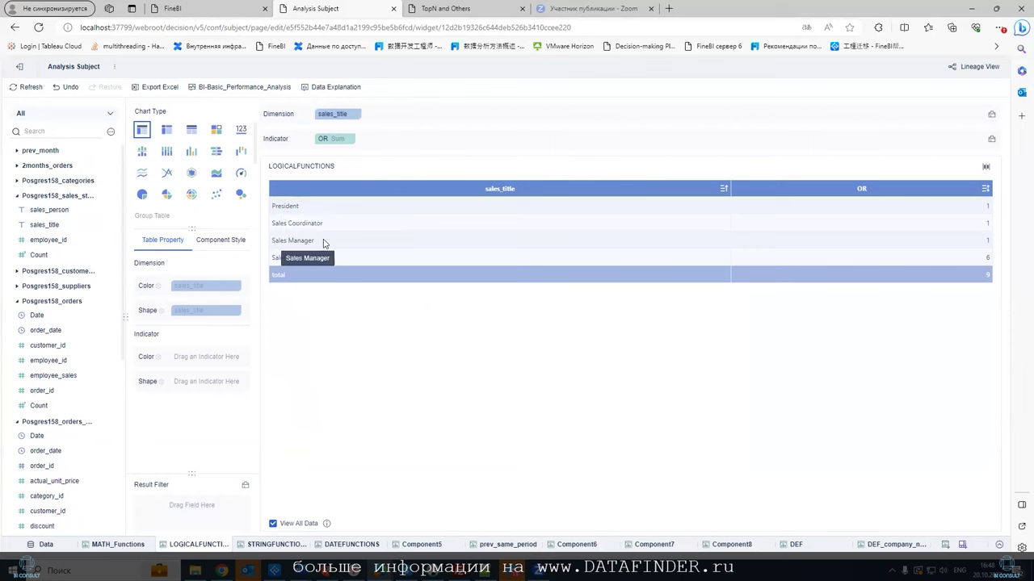
pyautogui.moveTo(326, 242); pyautogui.dragTo(267, 245)
pyautogui.moveTo(331, 242); pyautogui.dragTo(270, 247)
pyautogui.hotkey('ctrl', 'c')
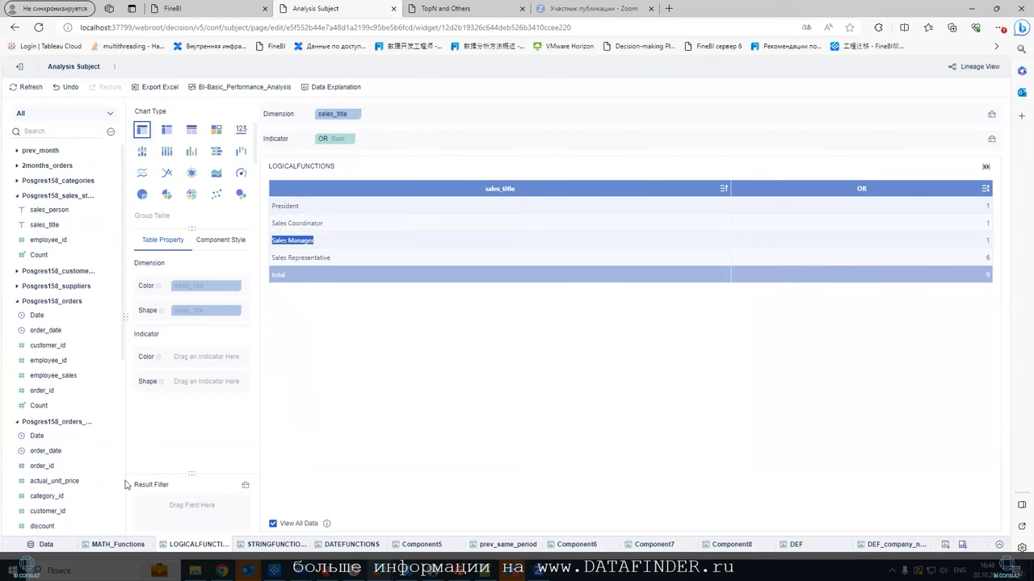
# Start a new calculation indicator with the formula IN(sales_title, "Sales Manager"), using the field from Posgres158_sales_staff.
pyautogui.scroll(-3, 93, 515)
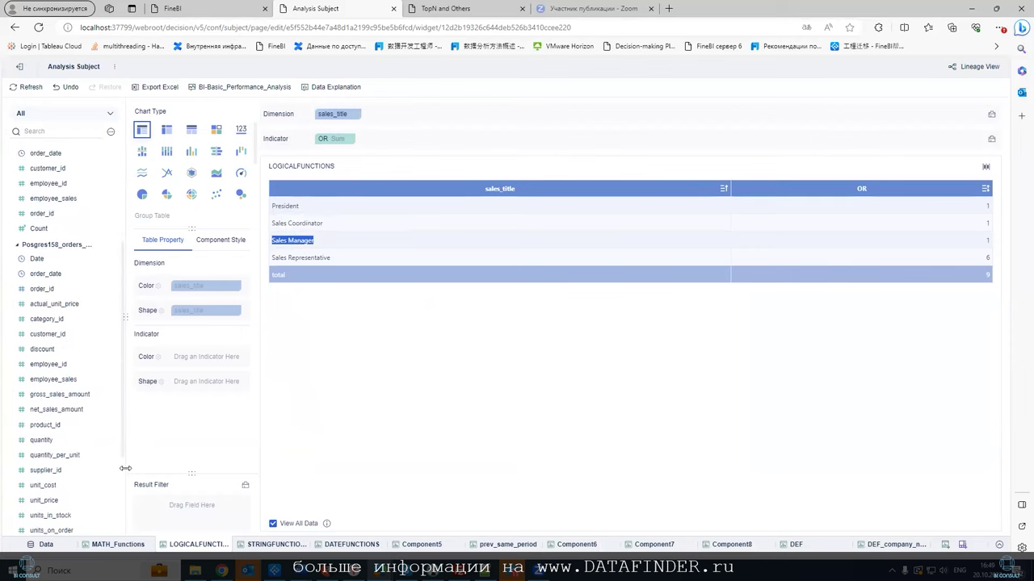
pyautogui.click(111, 131)
pyautogui.click(120, 151)
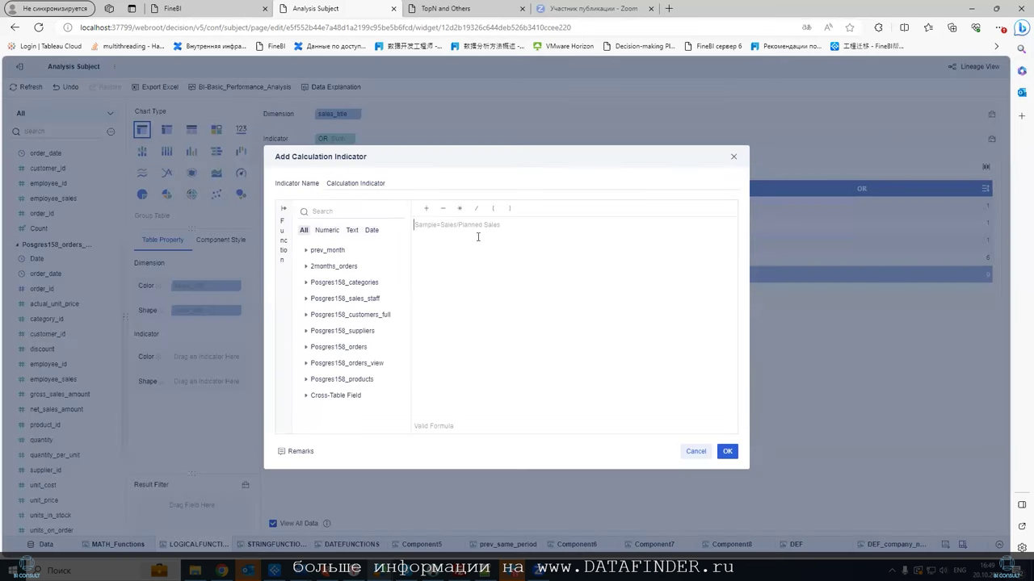
pyautogui.write('IN')
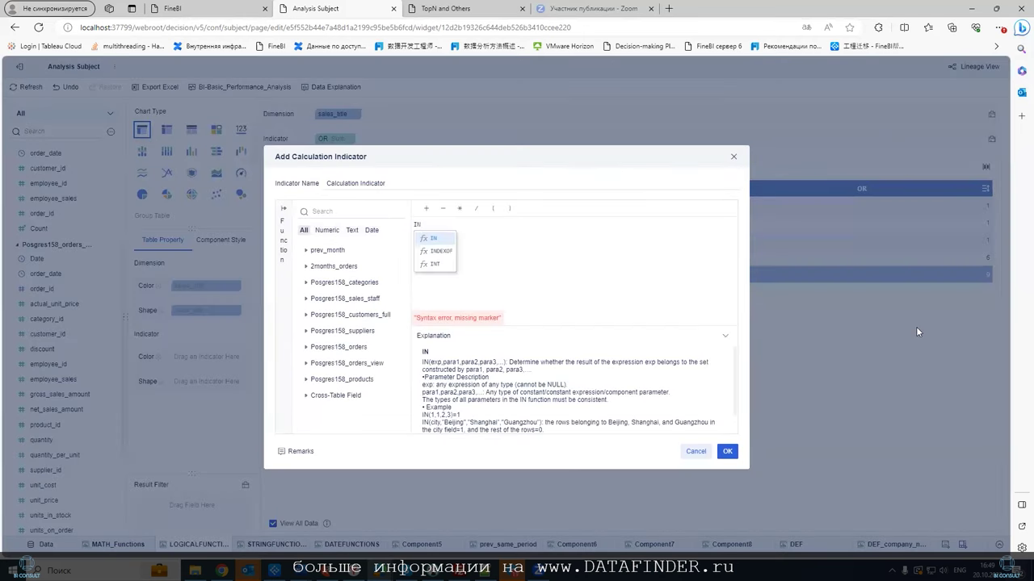
pyautogui.press('Return')
pyautogui.write('""')
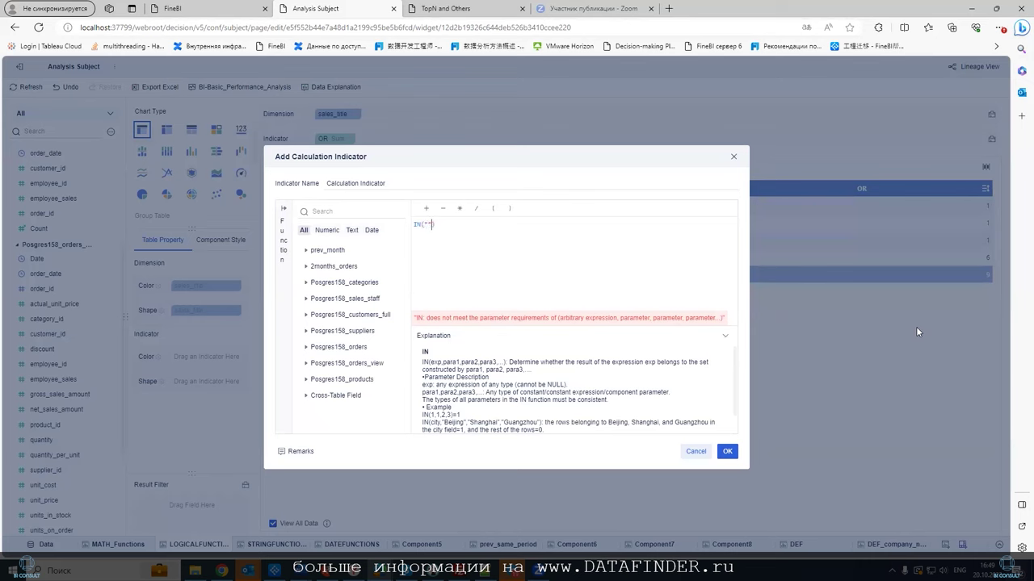
pyautogui.hotkey('ctrl', 'v')
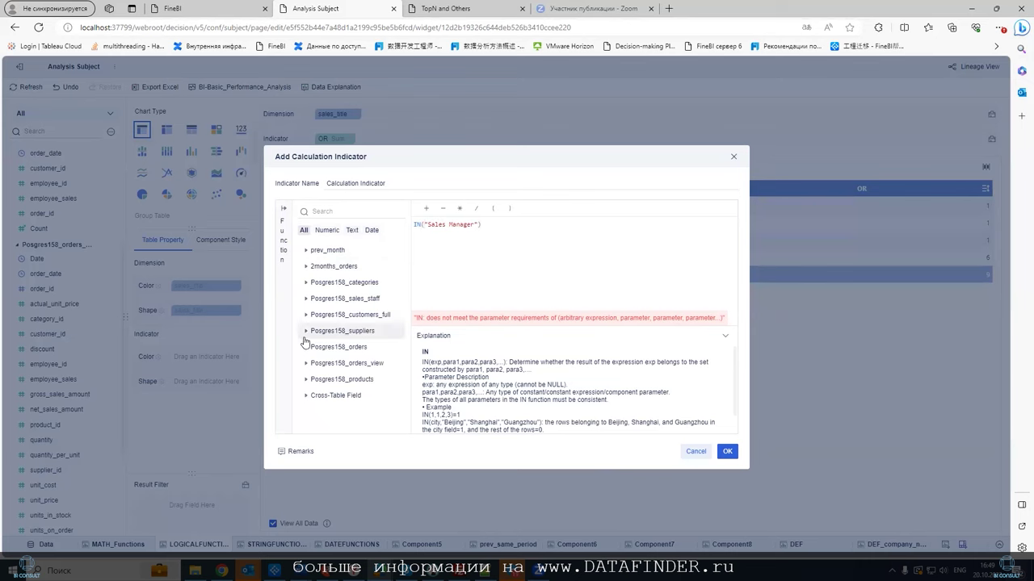
pyautogui.click(305, 299)
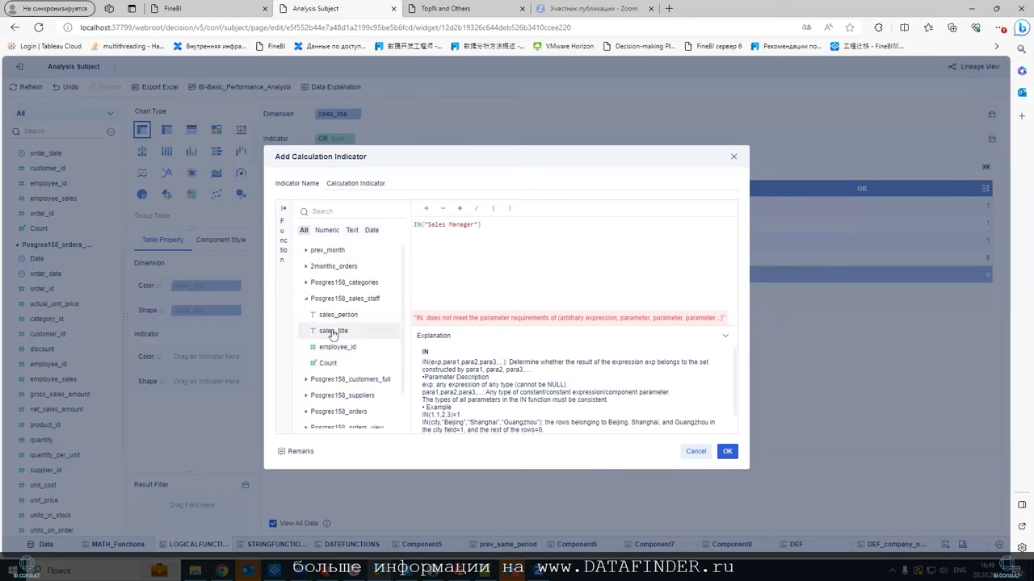
pyautogui.click(332, 333)
pyautogui.write(',')
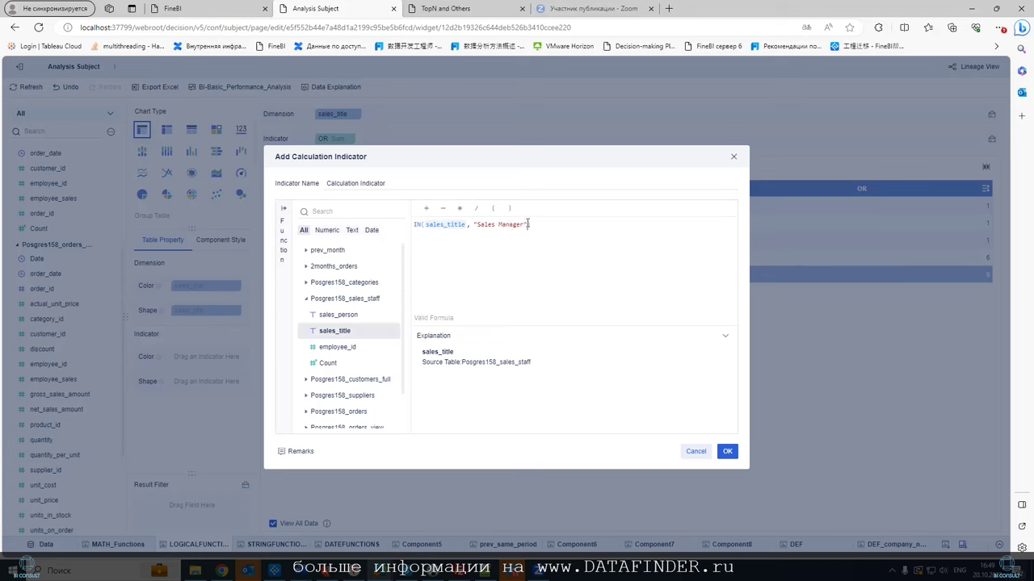
# Add "Sales" as a further IN parameter, save the calculation indicator and place it among the table's indicators.
pyautogui.click(417, 226)
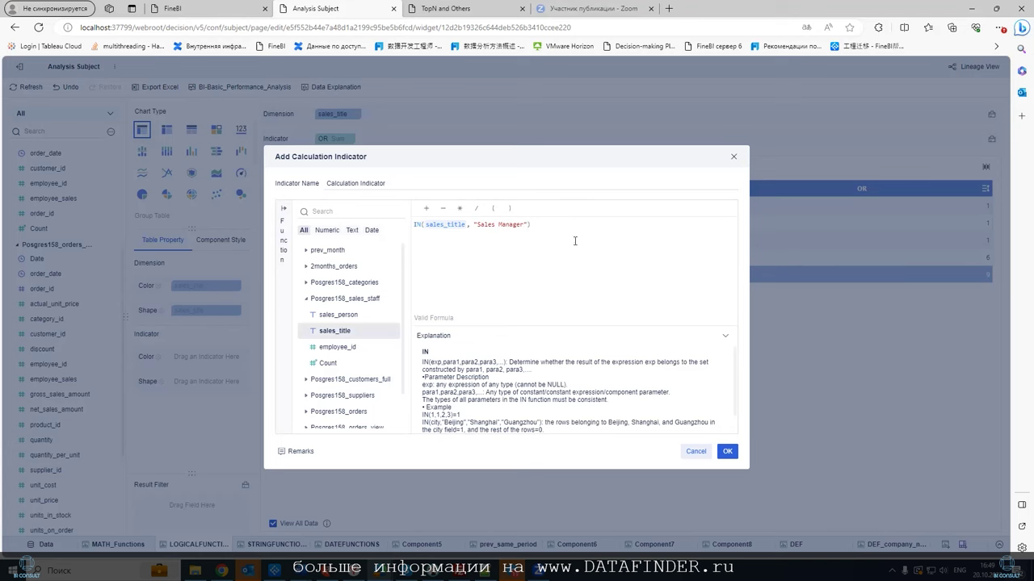
pyautogui.write(', ""Sales')
pyautogui.click(727, 452)
pyautogui.moveTo(60, 150); pyautogui.dragTo(376, 147)
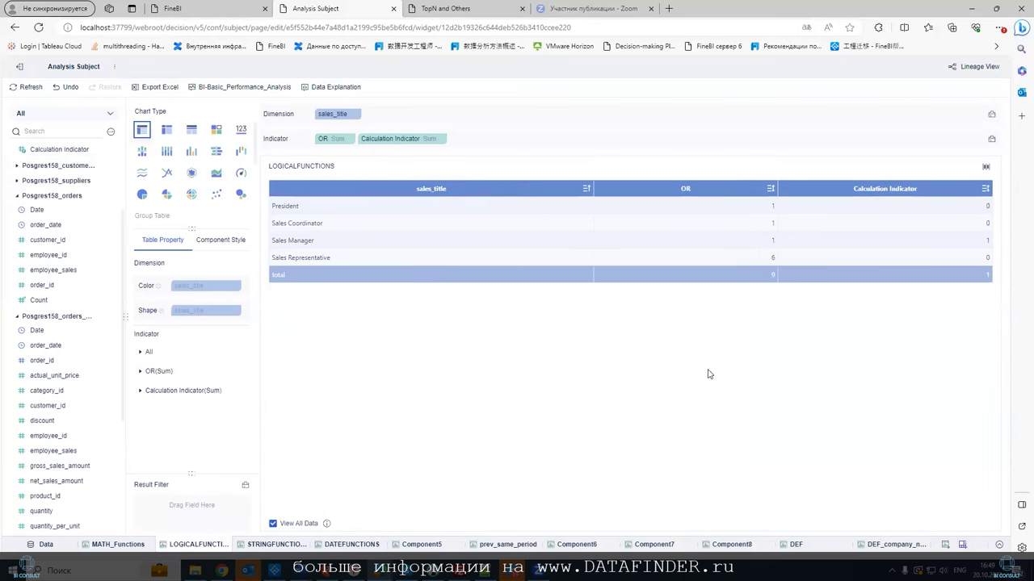
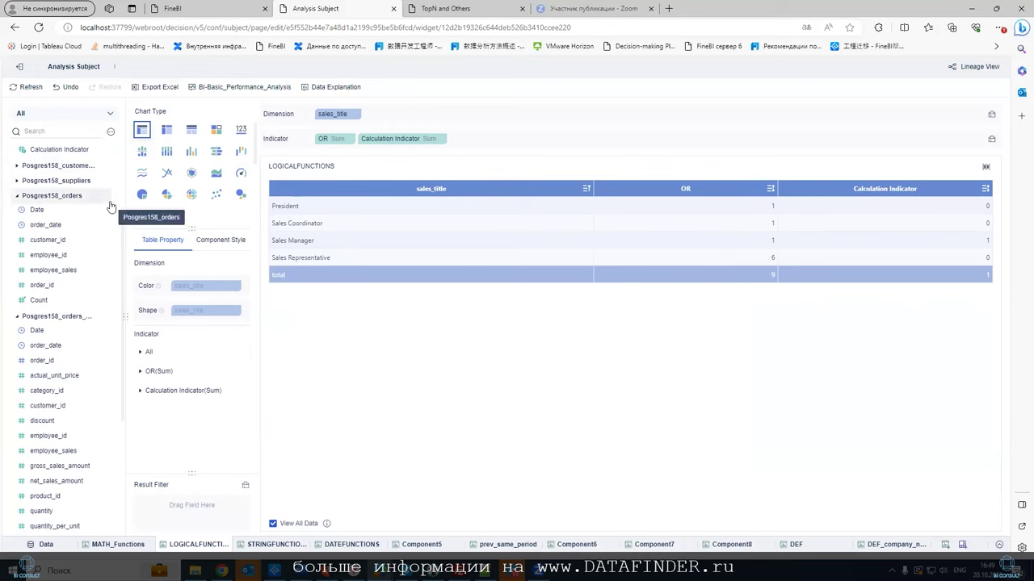
pyautogui.click(112, 149)
pyautogui.click(113, 164)
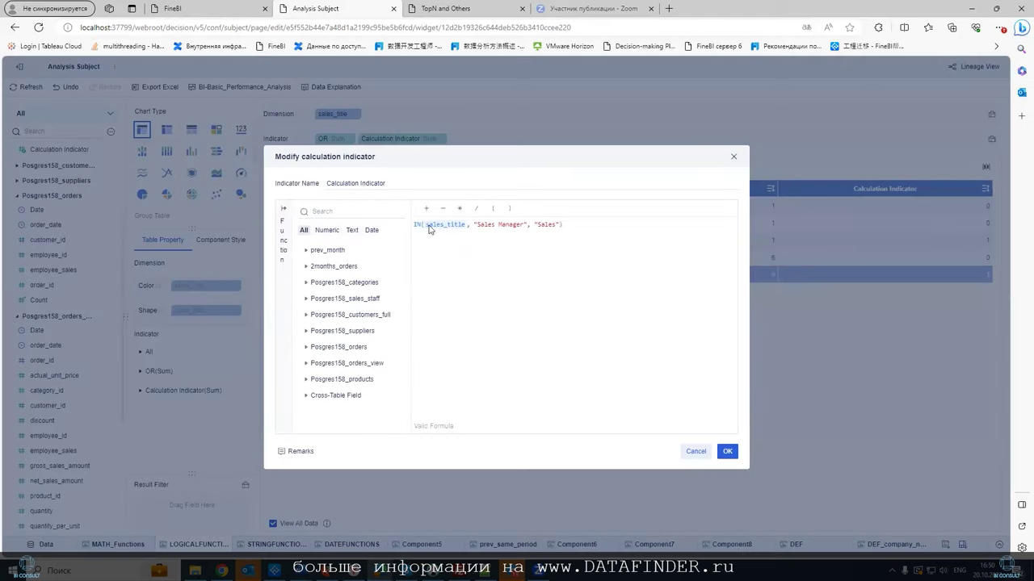
pyautogui.click(278, 219)
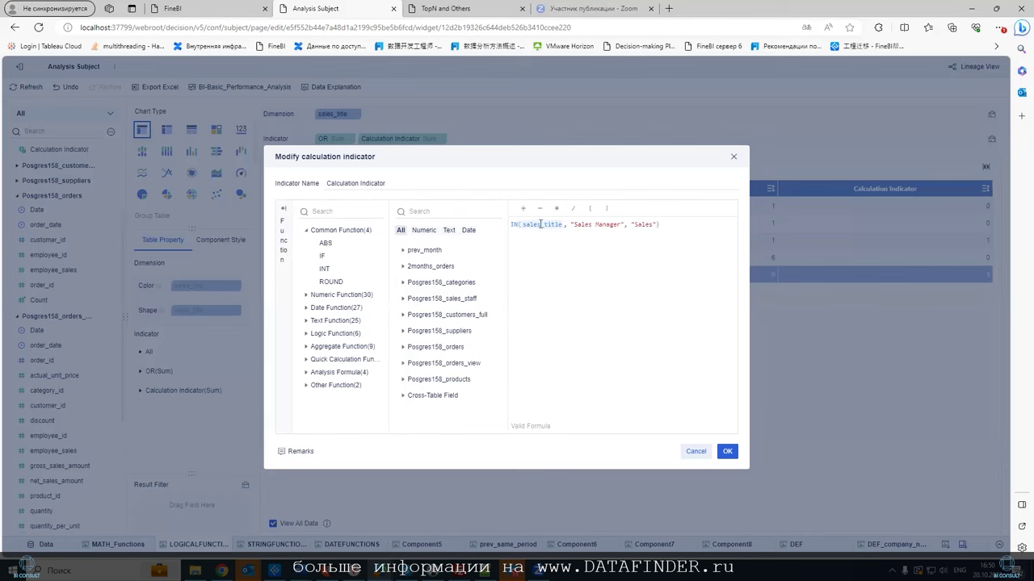
pyautogui.click(524, 226)
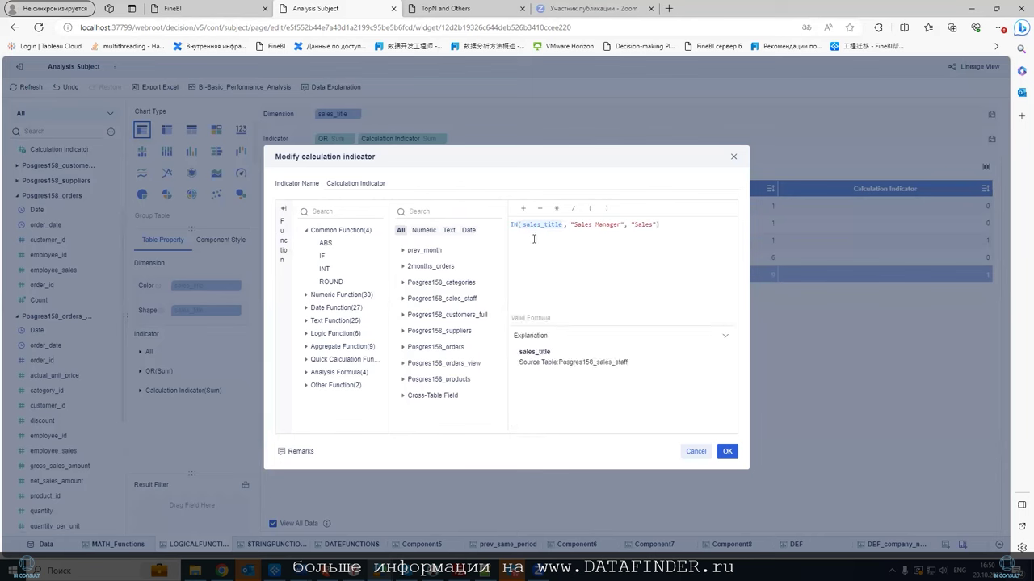
pyautogui.click(305, 334)
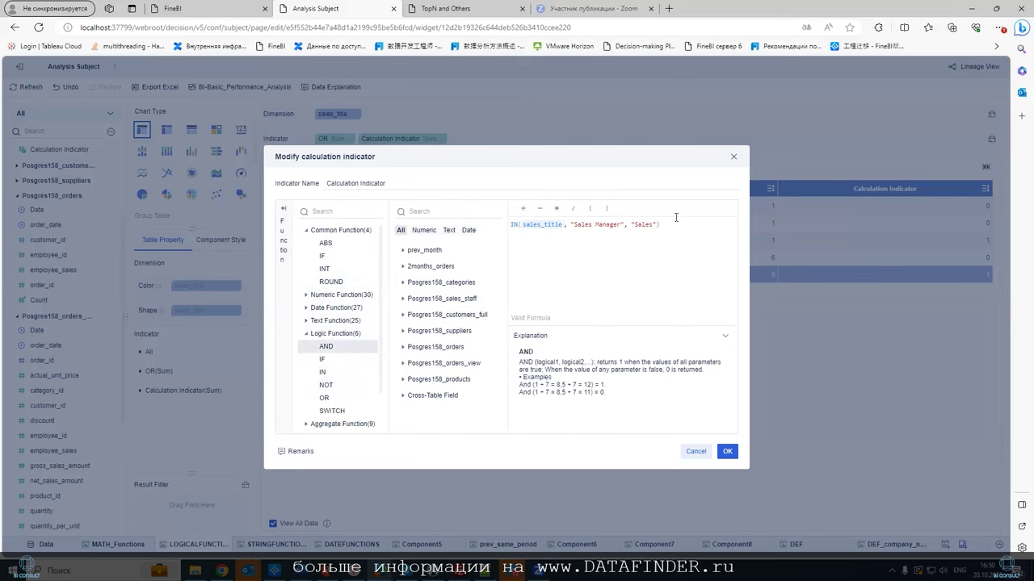
pyautogui.click(696, 451)
# Start another calculation indicator and insert the IF logic function into its formula.
pyautogui.click(110, 131)
pyautogui.click(135, 150)
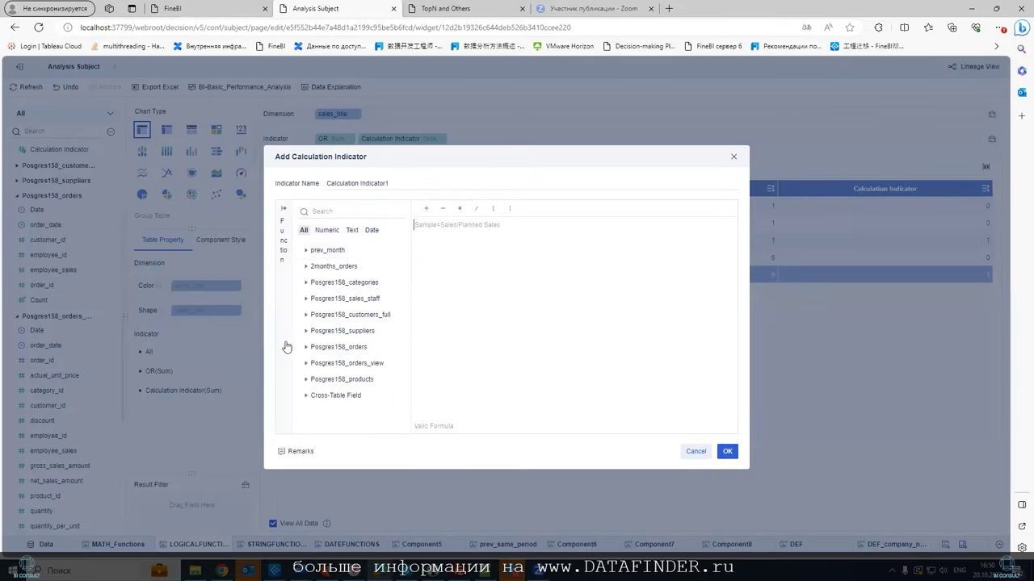
pyautogui.click(284, 221)
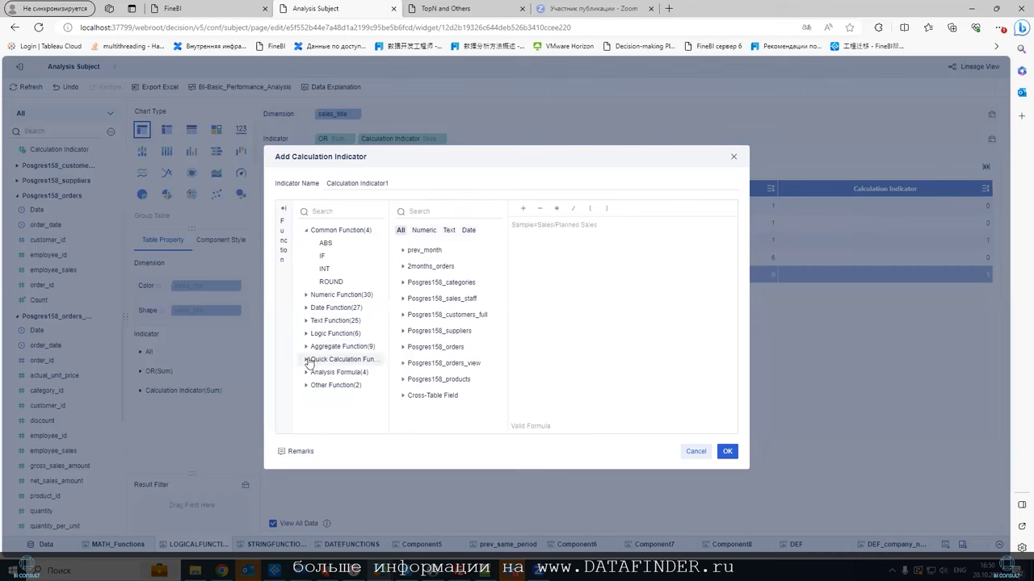
pyautogui.click(304, 334)
pyautogui.click(323, 360)
pyautogui.doubleClick(336, 361)
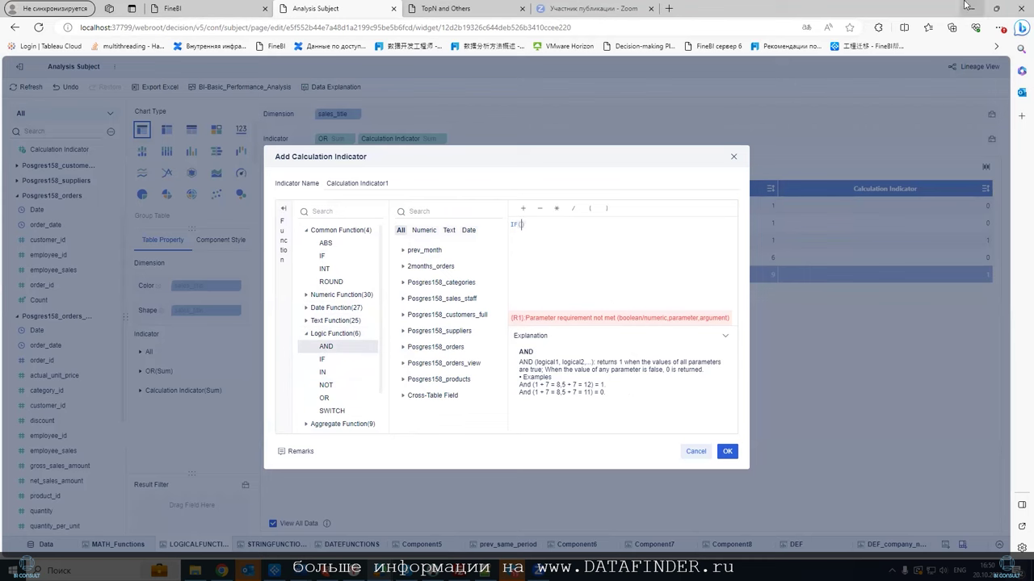
# Enter AND(1=1,3=3) as the condition of the IF function.
pyautogui.write('AND')
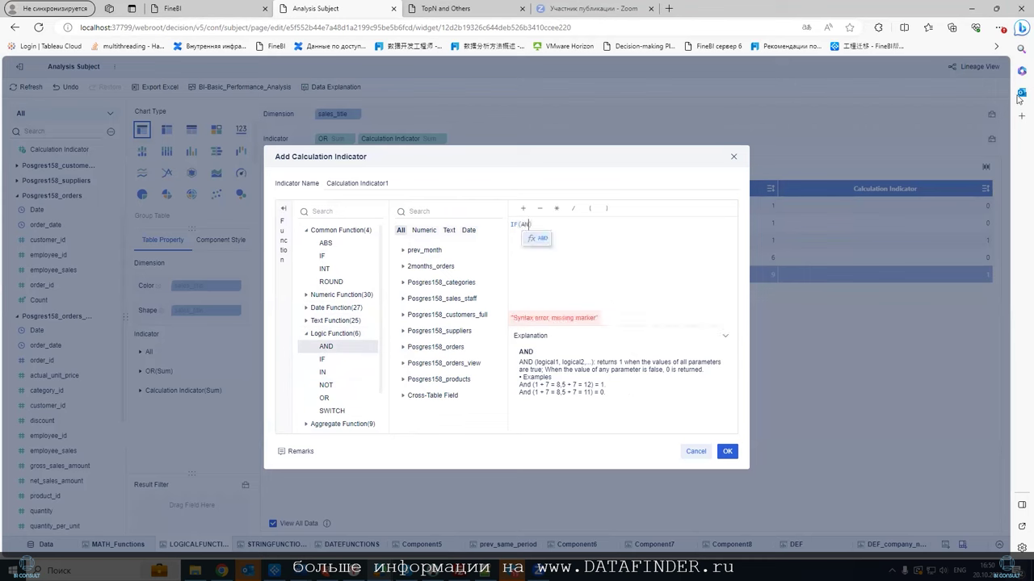
pyautogui.write('(1=1')
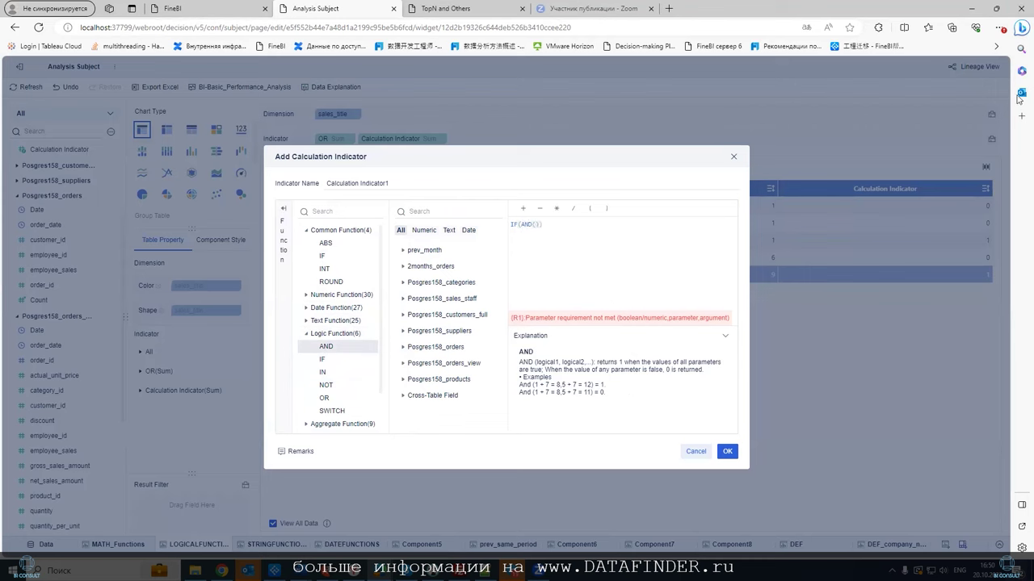
pyautogui.write(',3')
pyautogui.write('=3')
# Complete the IF formula with "ДА" as the true result and "нет" as the false result.
pyautogui.write(', ""')
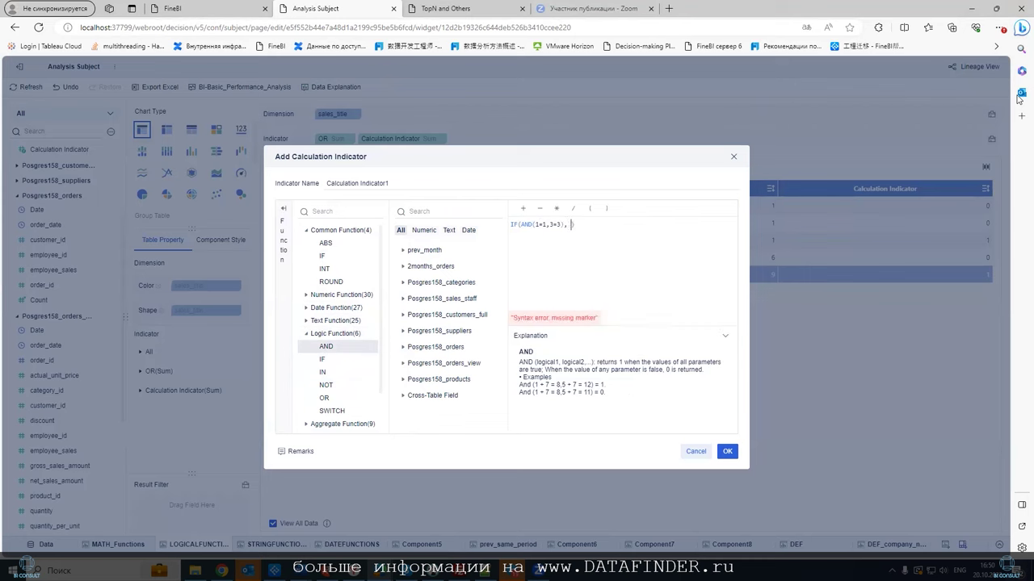
pyautogui.write('LF')
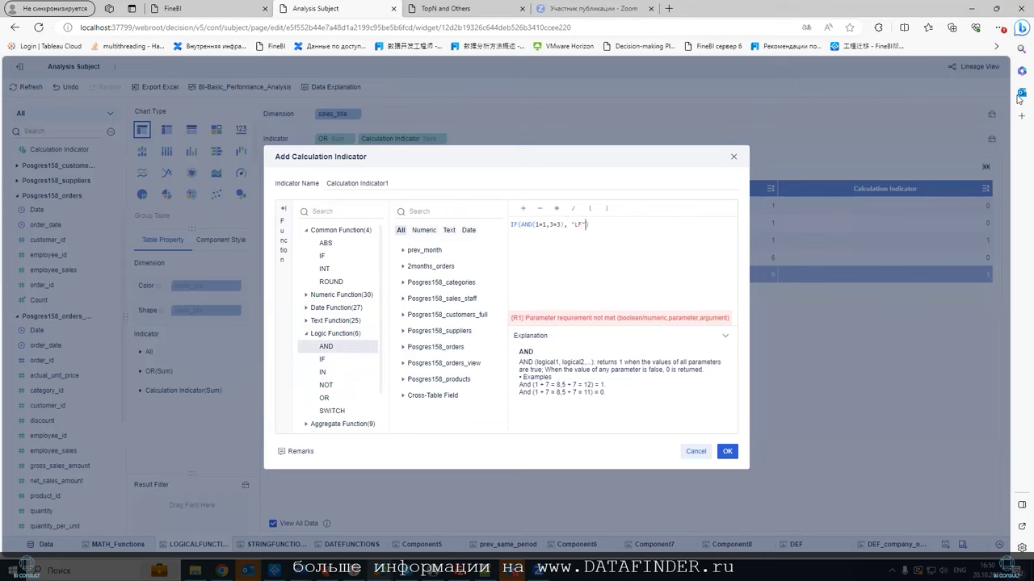
pyautogui.press('BackSpace')
pyautogui.press('BackSpace')
pyautogui.write('ДА", ээ')
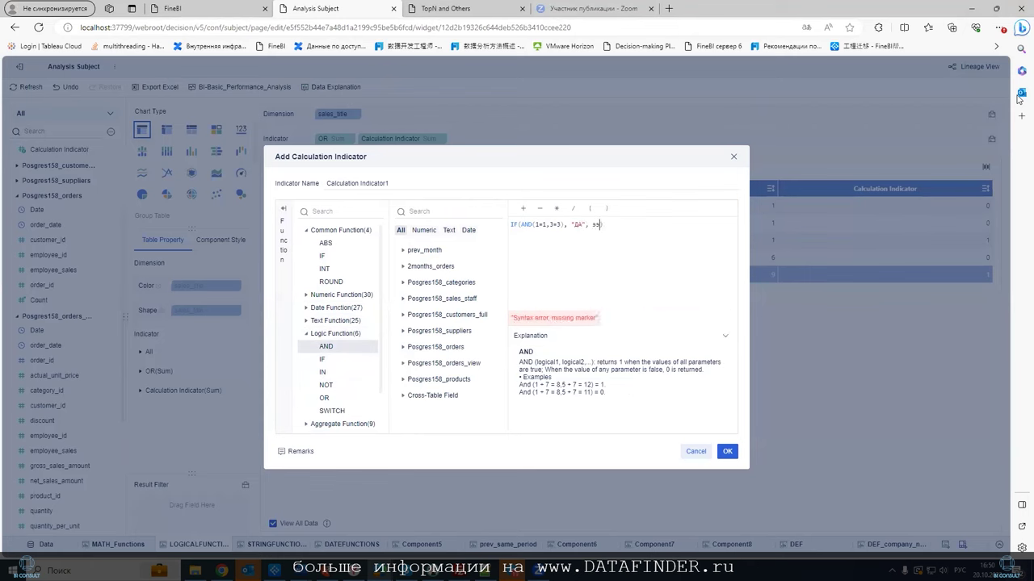
pyautogui.press('BackSpace')
pyautogui.press('BackSpace')
pyautogui.hotkey('alt', 'shift')
pyautogui.write('"')
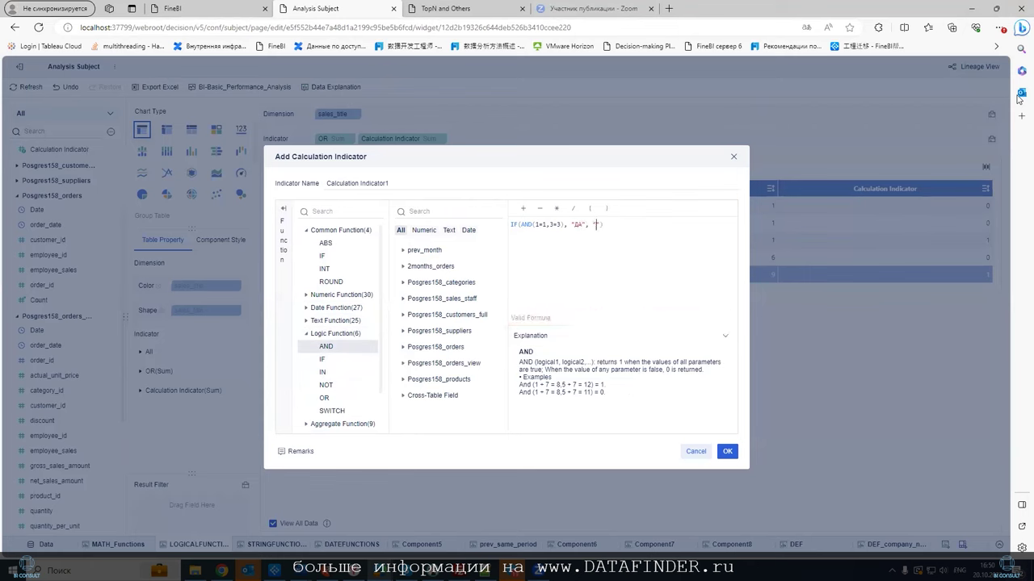
pyautogui.write('нЕТ')
pyautogui.press('BackSpace')
pyautogui.press('BackSpace')
pyautogui.press('BackSpace')
pyautogui.write('нет')
# Wrap the AND(1=1,3=3) condition of the IF formula in an OR function.
pyautogui.click(563, 225)
pyautogui.press('Left')
pyautogui.press('Left')
pyautogui.press('Left')
pyautogui.press('Left')
pyautogui.press('Left')
pyautogui.press('Left')
pyautogui.press('Left')
pyautogui.press('Left')
pyautogui.press('Left')
pyautogui.press('Left')
pyautogui.press('Left')
pyautogui.press('Left')
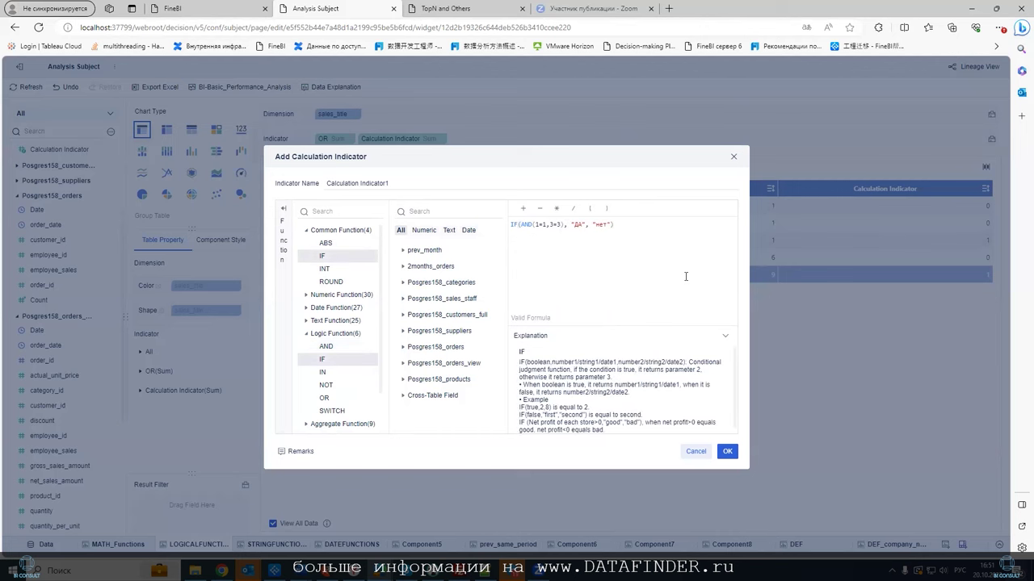
pyautogui.write('ше')
pyautogui.press('BackSpace')
pyautogui.press('BackSpace')
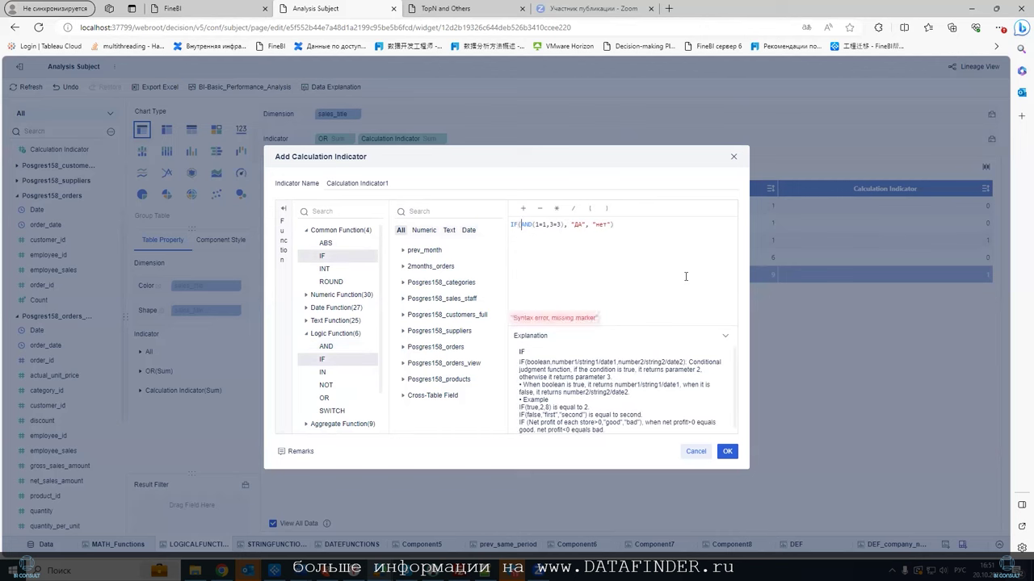
pyautogui.hotkey('alt', 'shift')
pyautogui.write('or')
pyautogui.press('Return')
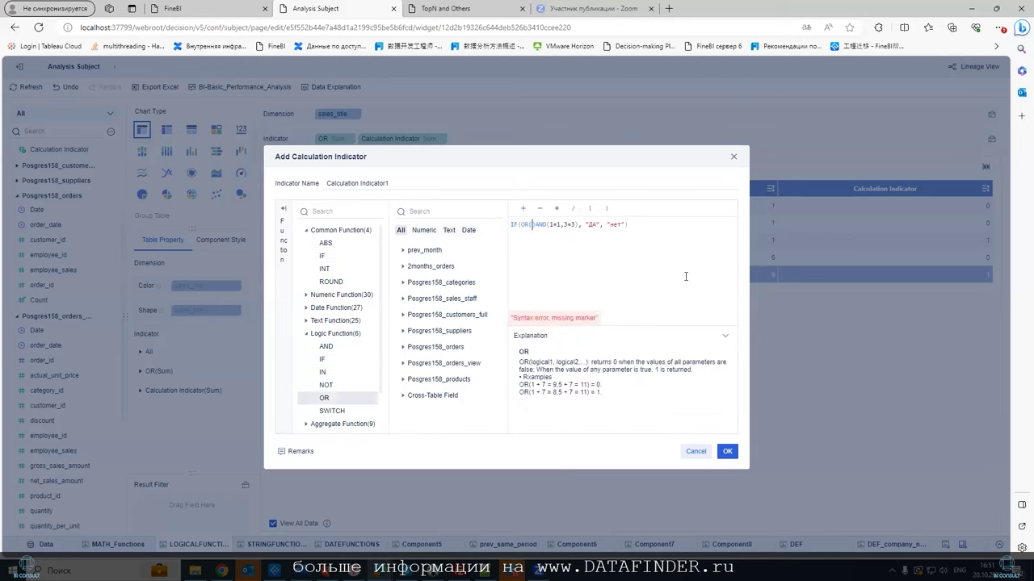
pyautogui.press('Delete')
pyautogui.press('Right')
pyautogui.press('Right')
pyautogui.press('Right')
pyautogui.press('Right')
pyautogui.press('Right')
pyautogui.press('Right')
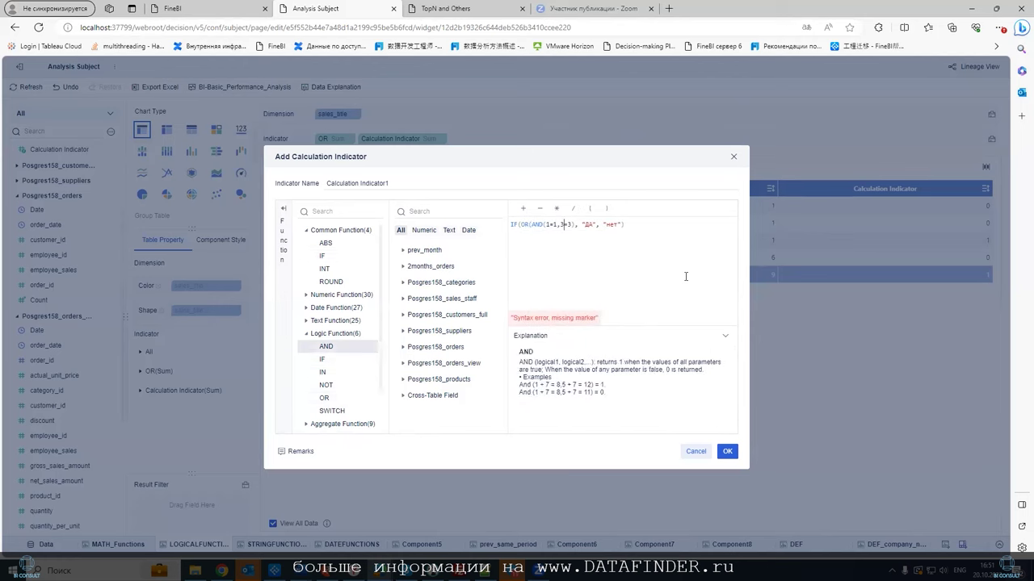
pyautogui.write(')')
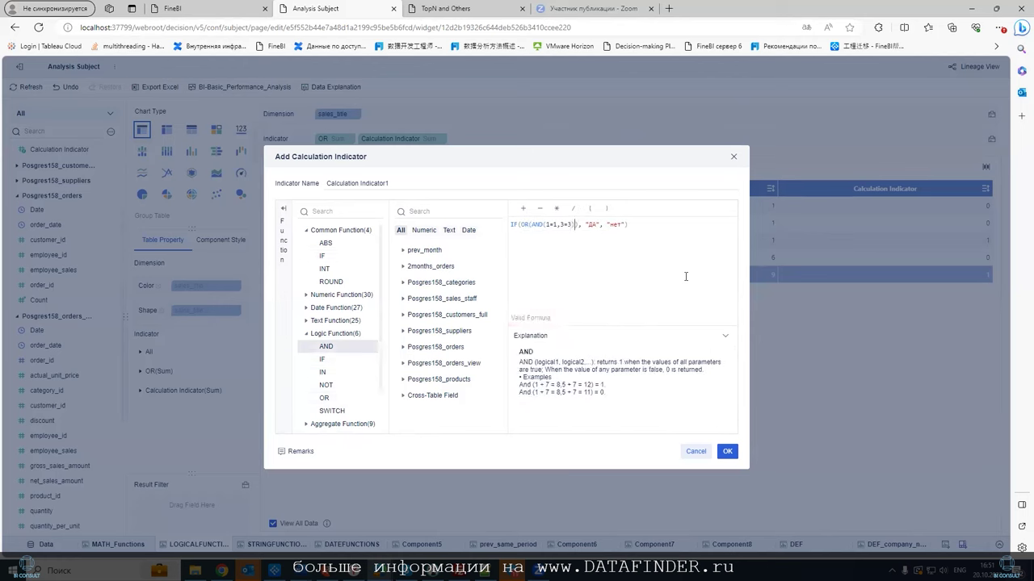
# Add AND(2=2,9=0) as the second parameter of the OR function.
pyautogui.write(', ')
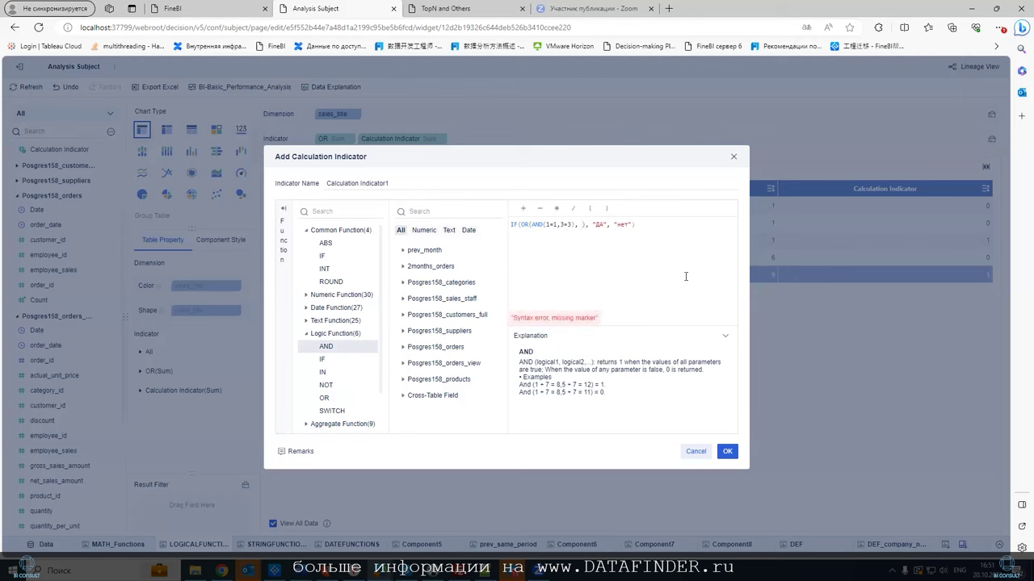
pyautogui.write('and')
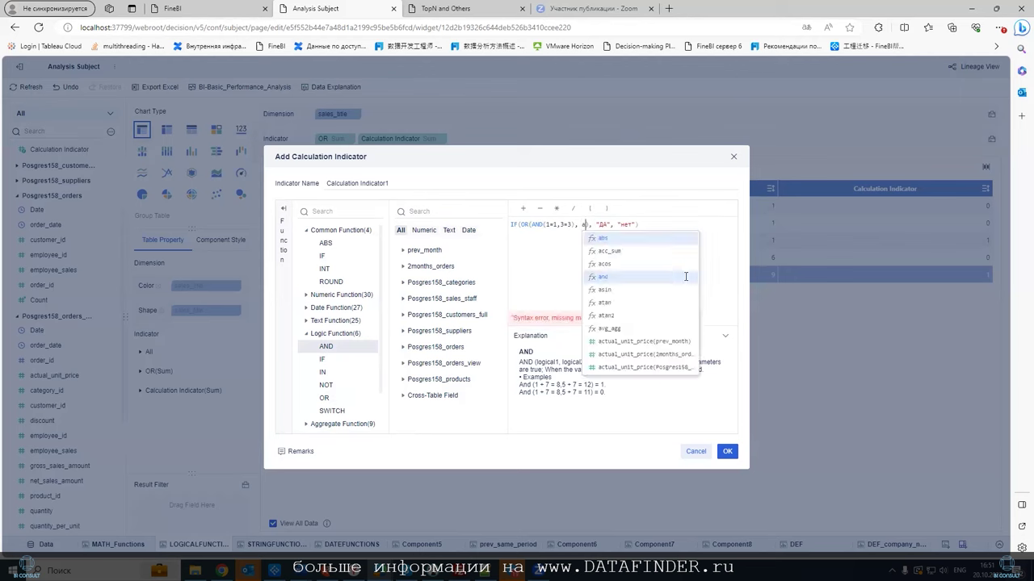
pyautogui.press('Return')
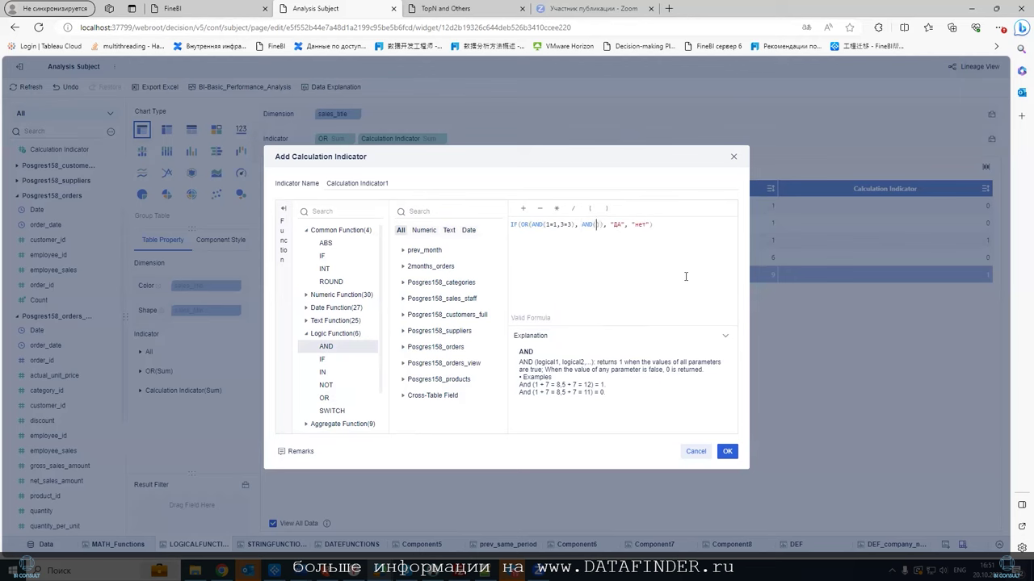
pyautogui.write('2=2')
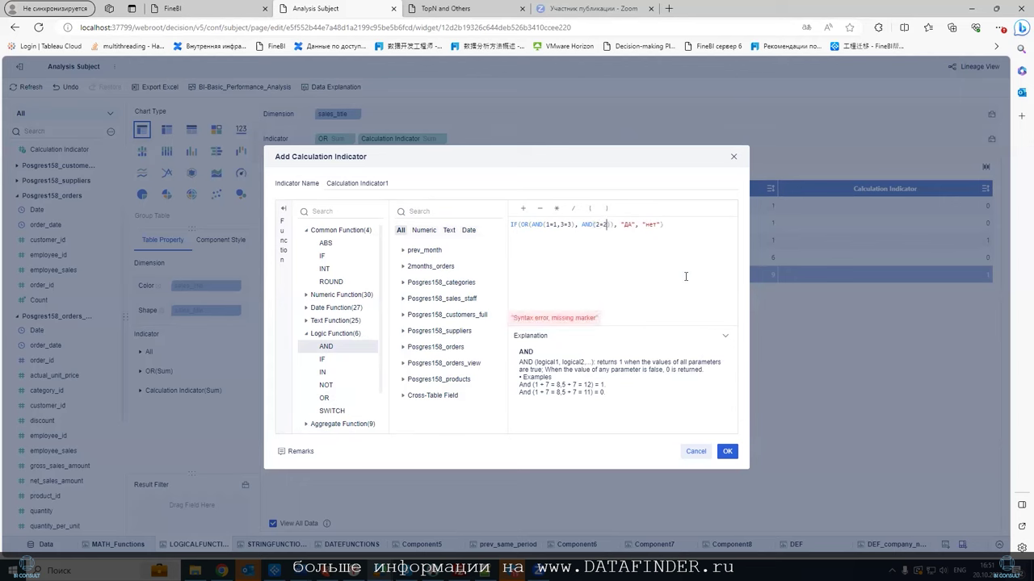
pyautogui.write(',9=0')
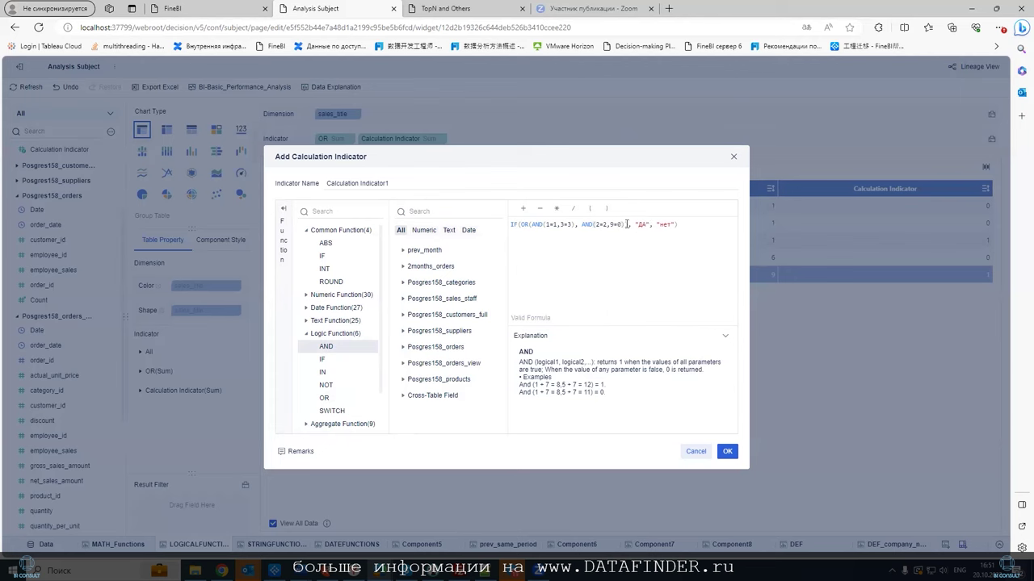
# Break the formula into separate lines for the IF opening, the OR with its first AND, the second AND and the results.
pyautogui.click(517, 225)
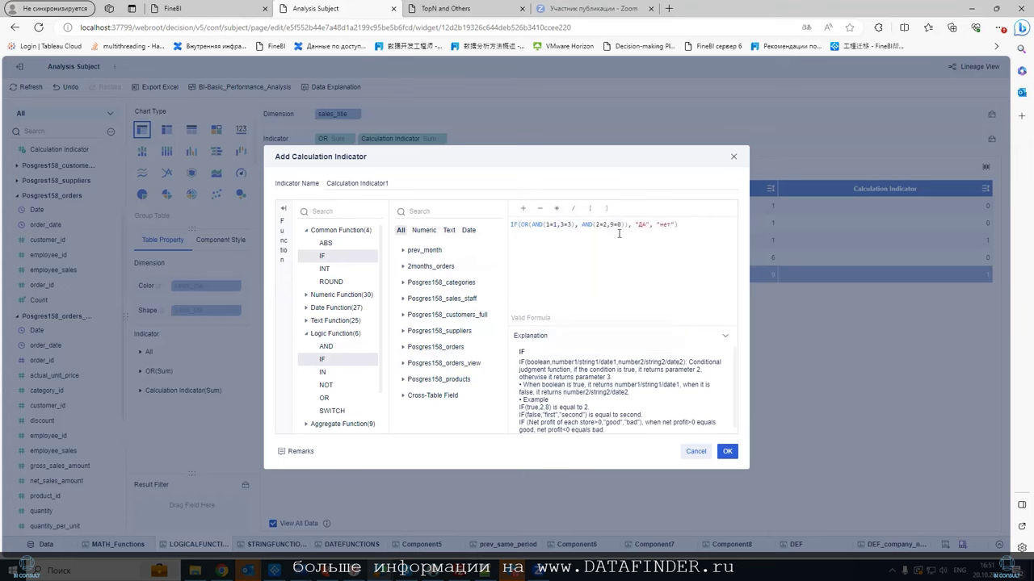
pyautogui.press('Return')
pyautogui.press('Return')
pyautogui.click(570, 236)
pyautogui.press('Return')
pyautogui.press('Return')
pyautogui.press('Return')
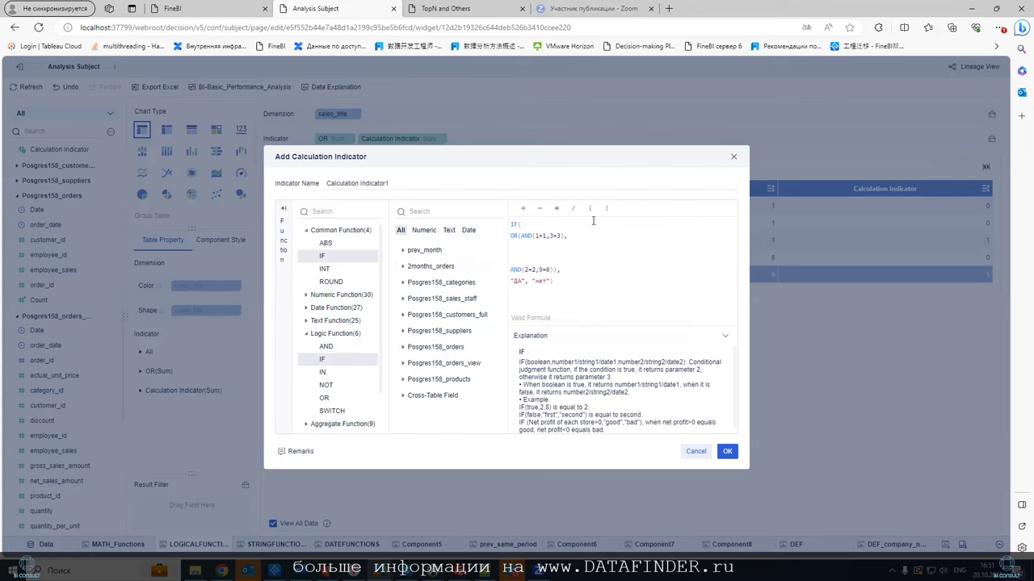
pyautogui.click(557, 279)
pyautogui.press('BackSpace')
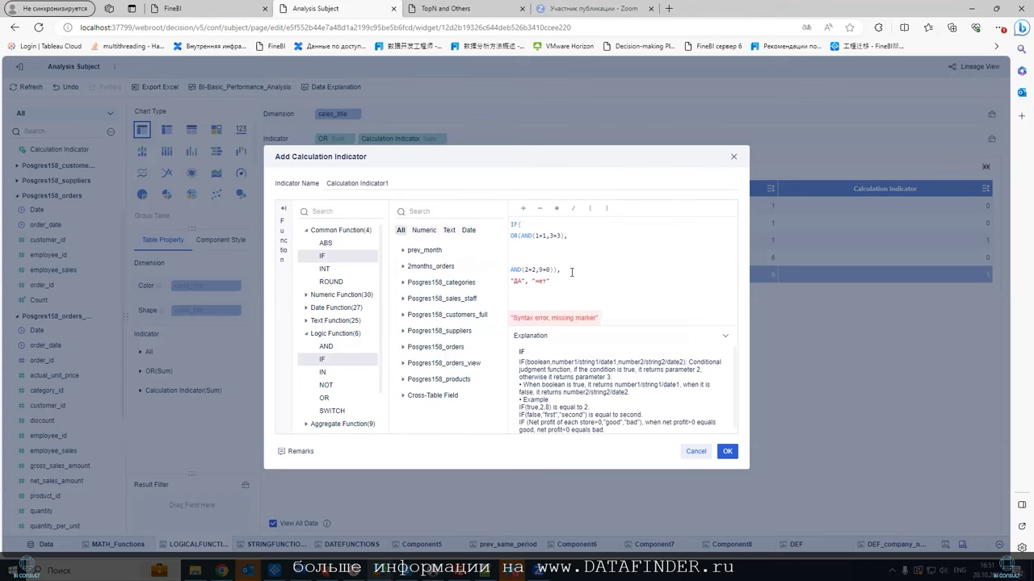
pyautogui.write(')')
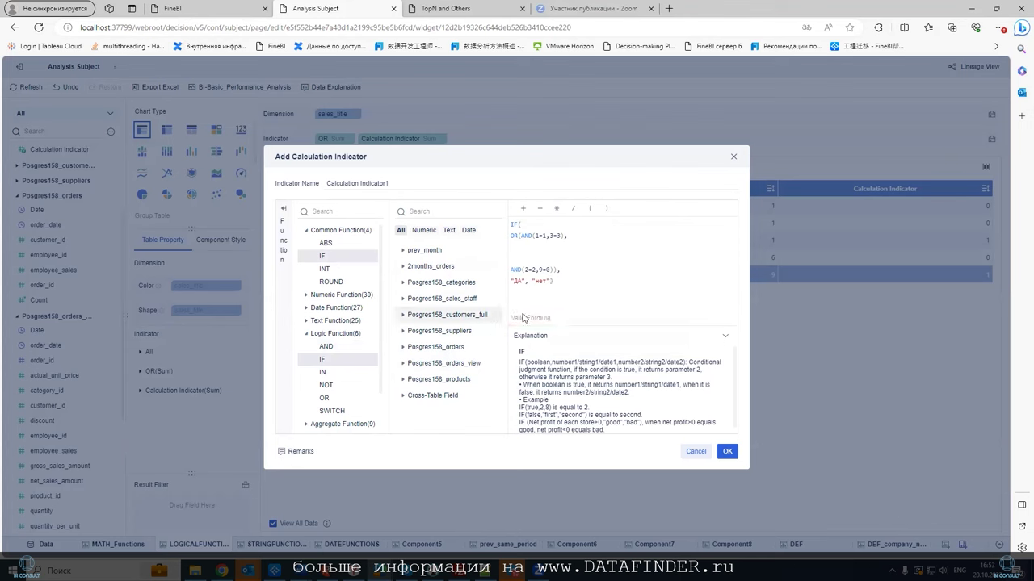
# Replace the whole formula with a new IF function that has 1=1 as its condition.
pyautogui.click(515, 241)
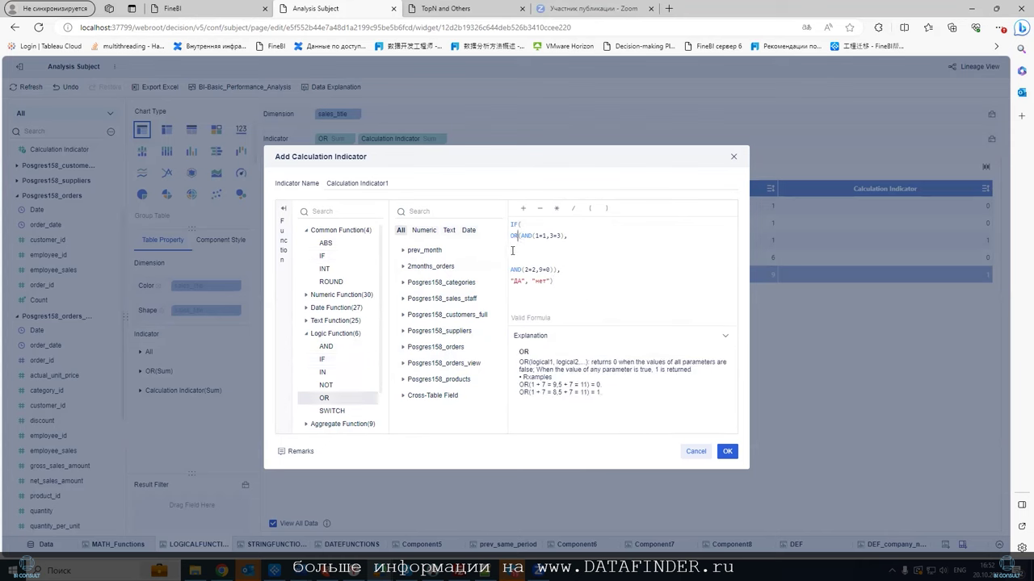
pyautogui.press('Delete')
pyautogui.moveTo(562, 268); pyautogui.dragTo(511, 225)
pyautogui.write('i')
pyautogui.press('Return')
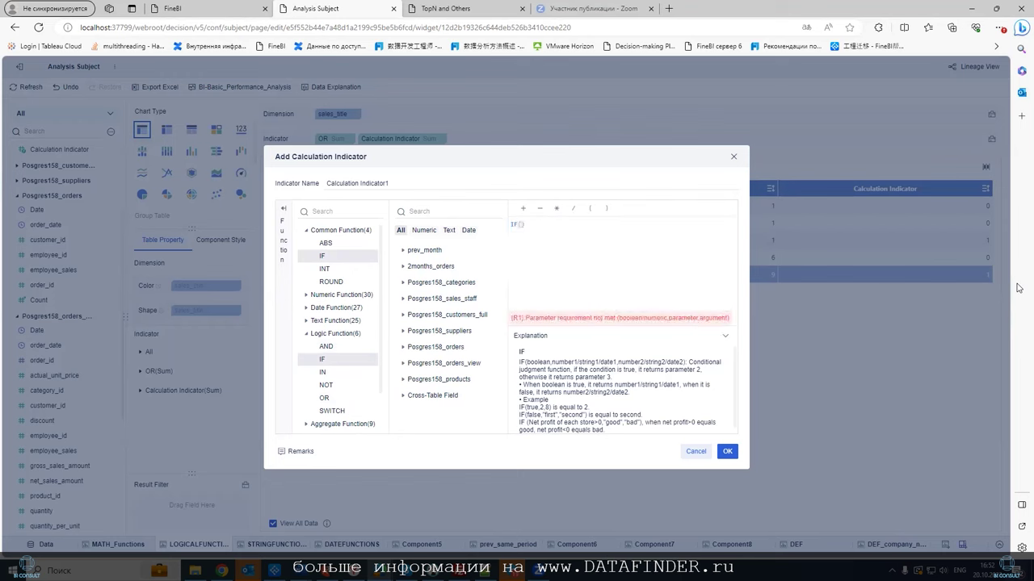
pyautogui.write('1=1, ')
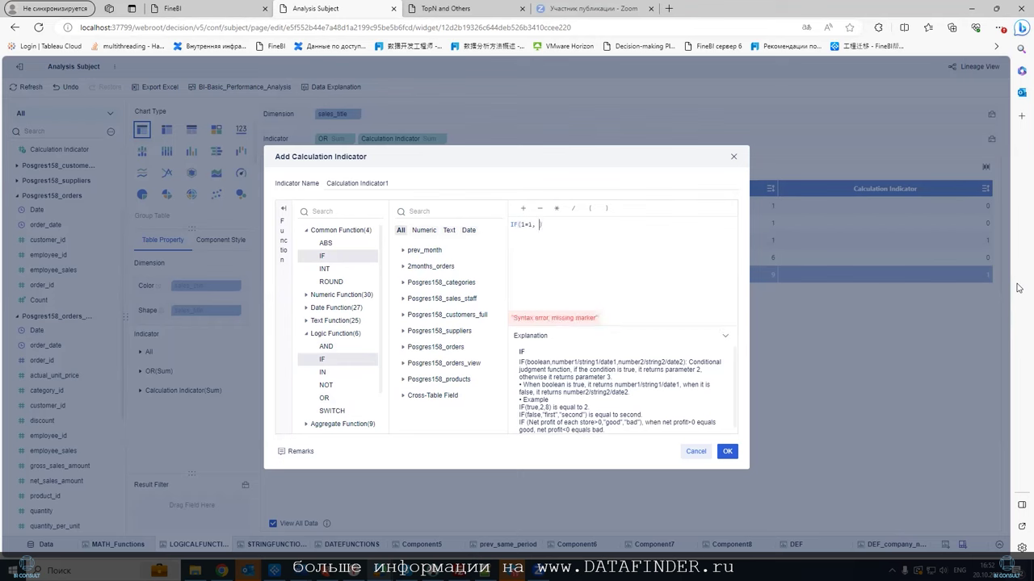
# Enter 4354 as the true result and nest a second IF function on its own line as the false result.
pyautogui.write('4354, IF')
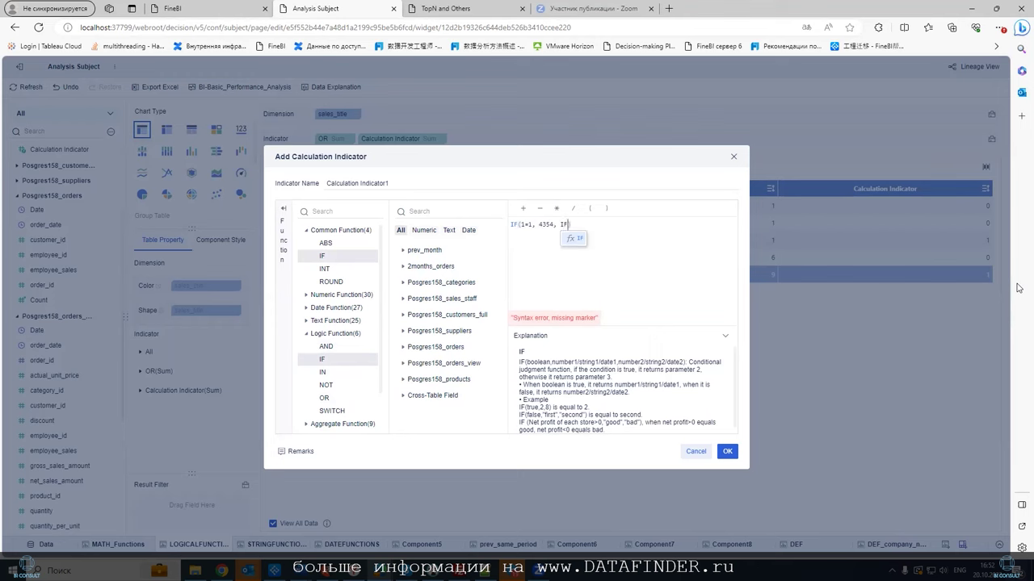
pyautogui.press('Return')
pyautogui.press('Return')
pyautogui.press('Up')
pyautogui.press('Left')
pyautogui.press('Left')
pyautogui.press('Left')
pyautogui.press('Return')
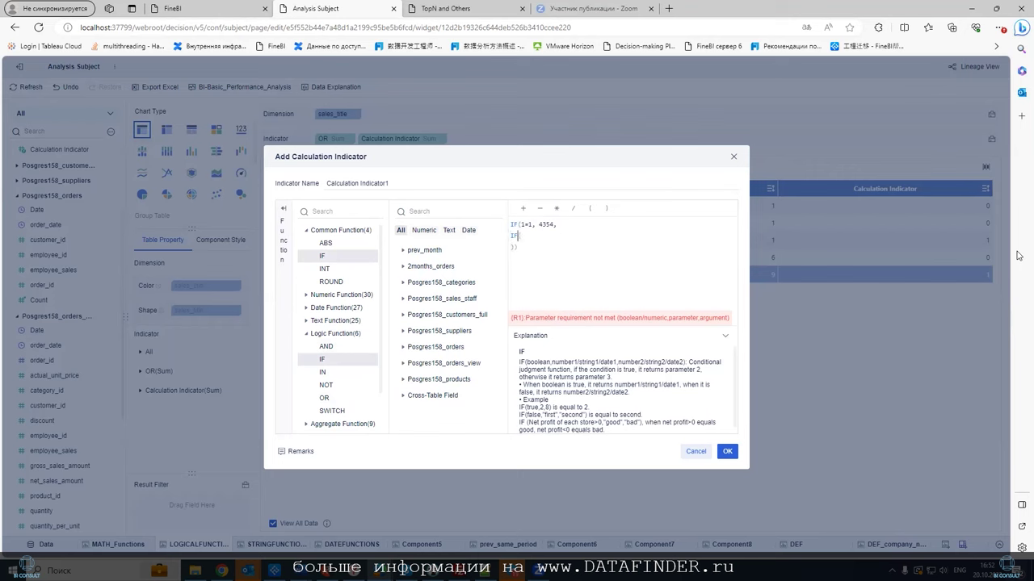
pyautogui.press('Return')
# Fill the nested IF with the condition 2=2, the true result 4386 and the false result "klfnm".
pyautogui.click(527, 236)
pyautogui.write('>2')
pyautogui.write(', 4386t598')
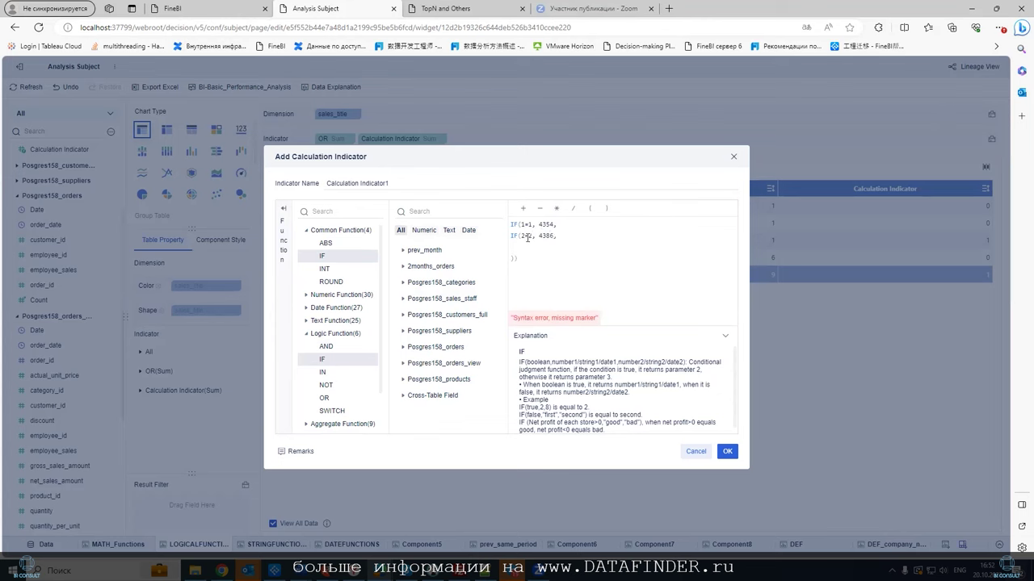
pyautogui.press('BackSpace')
pyautogui.write('"ki')
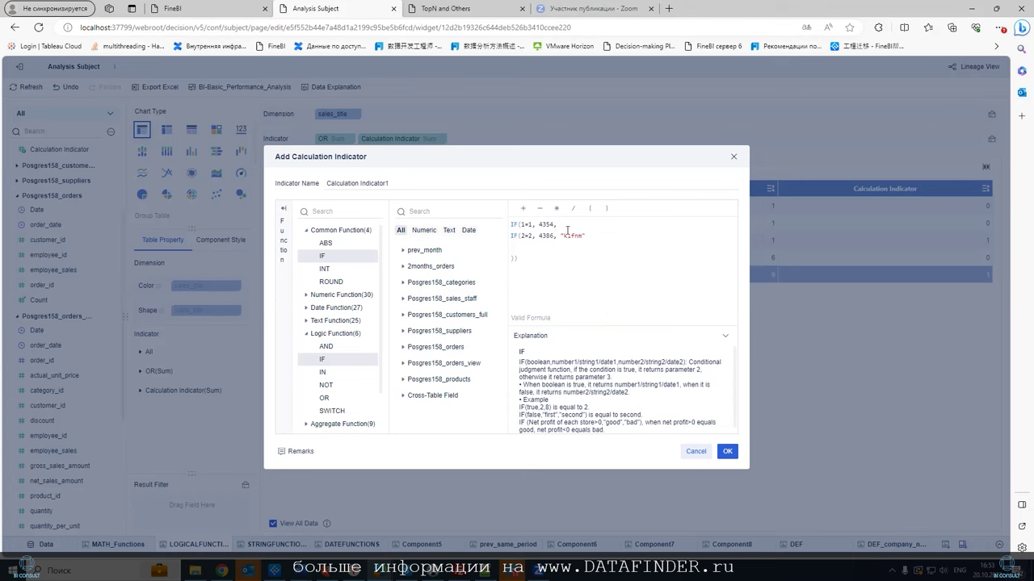
# Save the calculation indicator, add it to the table's dimensions after sales_title and expand all rows.
pyautogui.click(727, 452)
pyautogui.moveTo(48, 497); pyautogui.dragTo(366, 202)
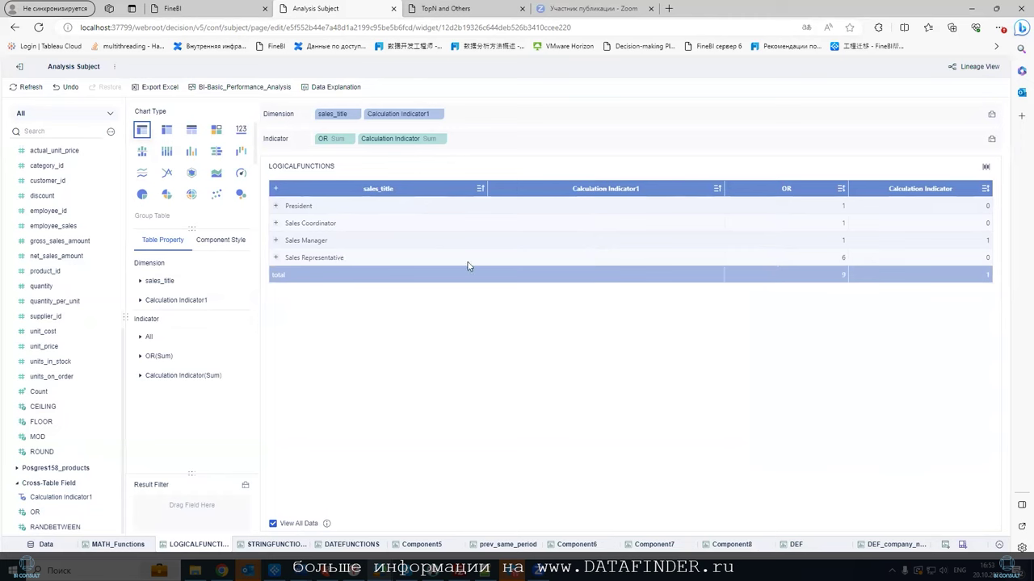
pyautogui.click(276, 188)
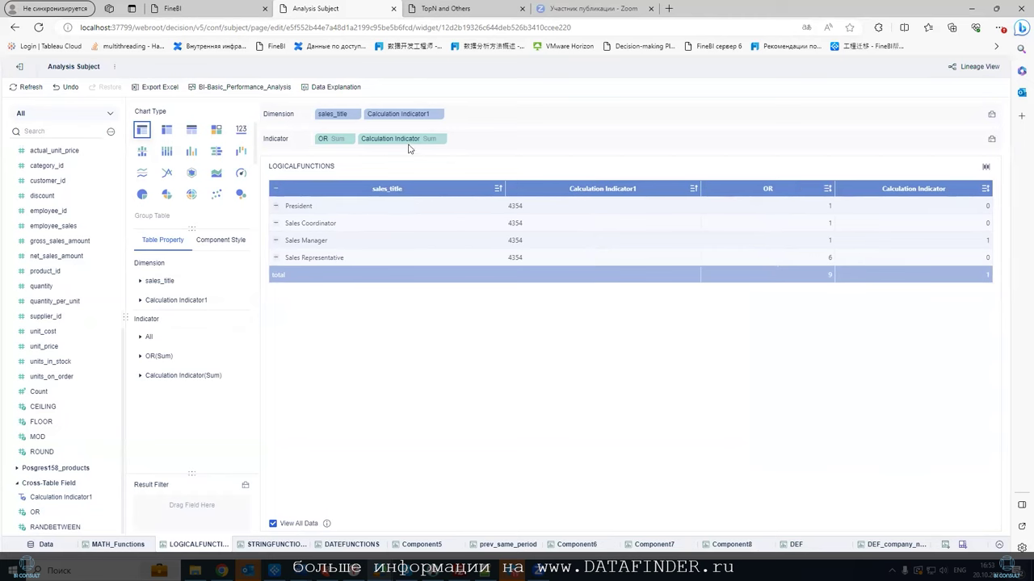
# Edit Calculation Indicator1 so the outer IF condition is 1=2, save it and expand the table rows.
pyautogui.click(438, 114)
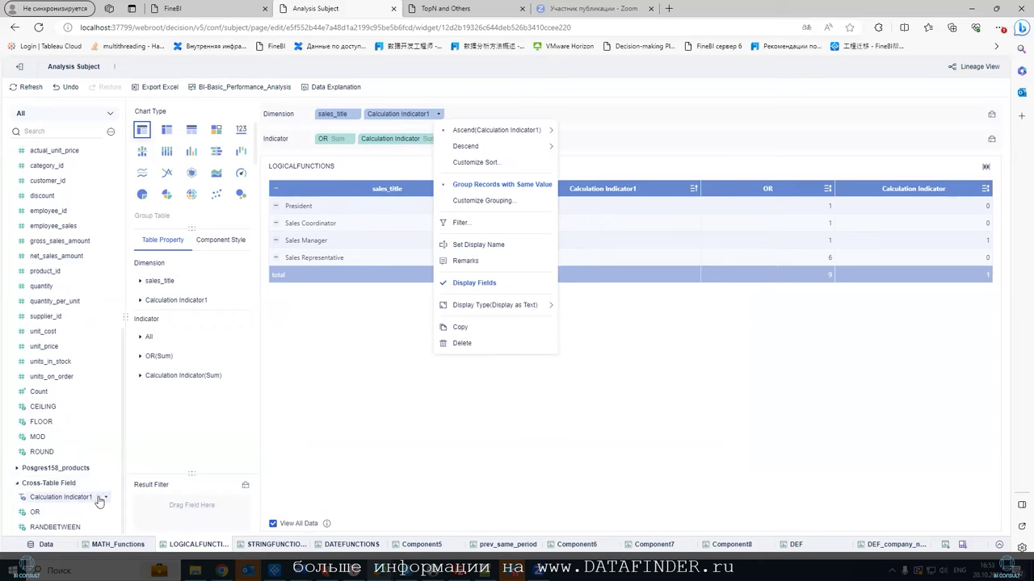
pyautogui.click(105, 497)
pyautogui.click(105, 497)
pyautogui.click(149, 360)
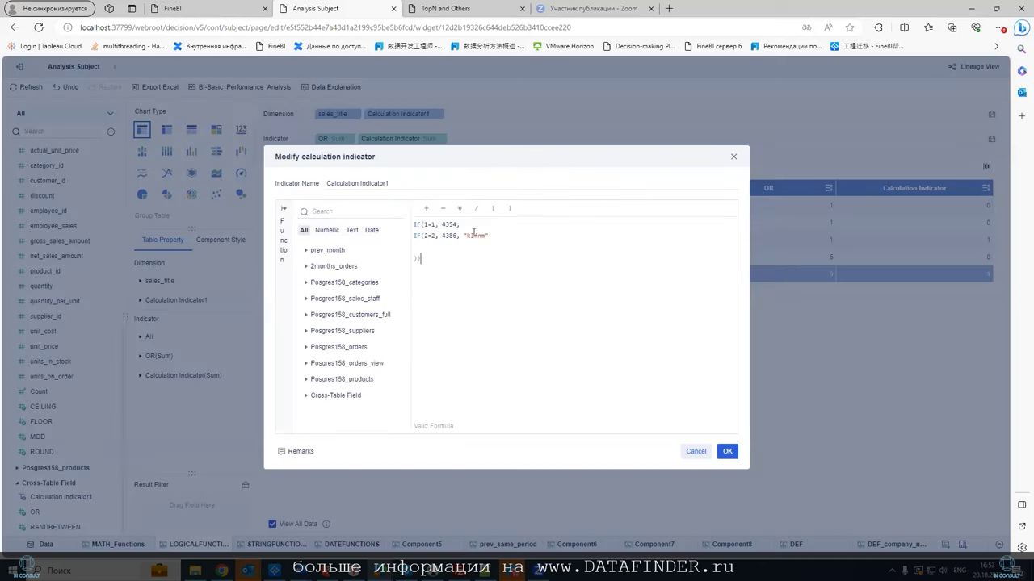
pyautogui.doubleClick(450, 224)
pyautogui.click(431, 225)
pyautogui.press('Delete')
pyautogui.write('2')
pyautogui.click(726, 451)
pyautogui.click(276, 189)
# Change the nested IF condition of Calculation Indicator1 to 2=3 and save it.
pyautogui.click(105, 497)
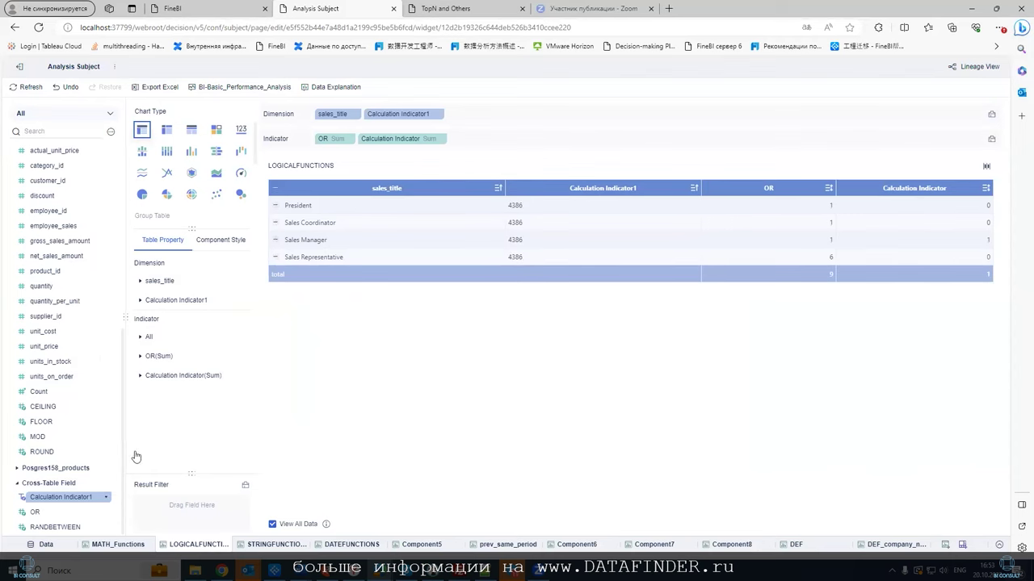
pyautogui.click(134, 361)
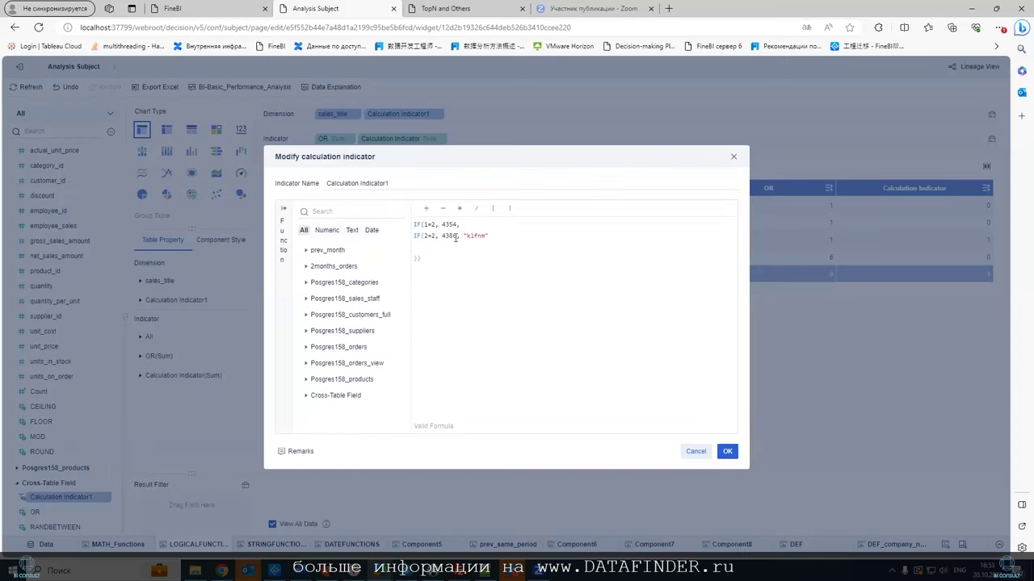
pyautogui.press('BackSpace')
pyautogui.write('3')
pyautogui.click(726, 452)
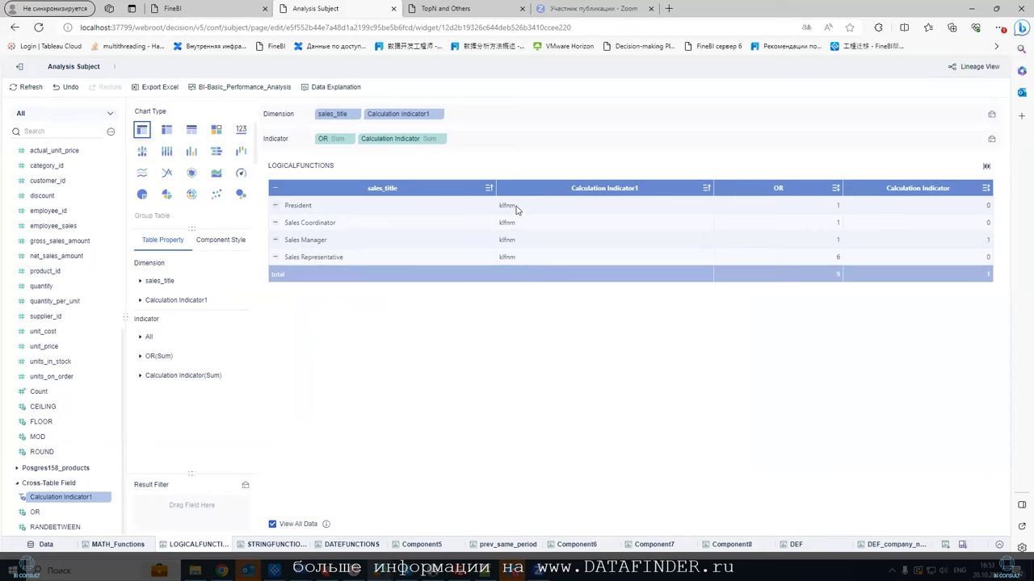
# Compare the table's Calculation Indicator1 values with its nested IF formula and close the formula without changes.
pyautogui.doubleClick(508, 207)
pyautogui.click(106, 497)
pyautogui.click(126, 364)
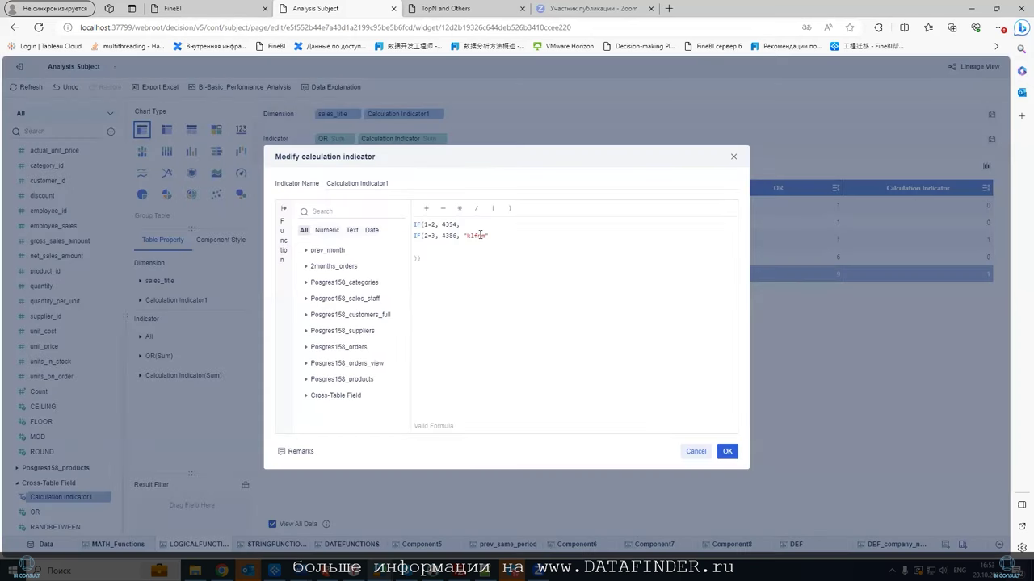
pyautogui.moveTo(485, 236); pyautogui.dragTo(442, 225)
pyautogui.click(456, 241)
pyautogui.click(453, 254)
pyautogui.press('Escape')
# Start a new calculation indicator and insert the SWITCH function into its formula.
pyautogui.click(111, 131)
pyautogui.click(154, 144)
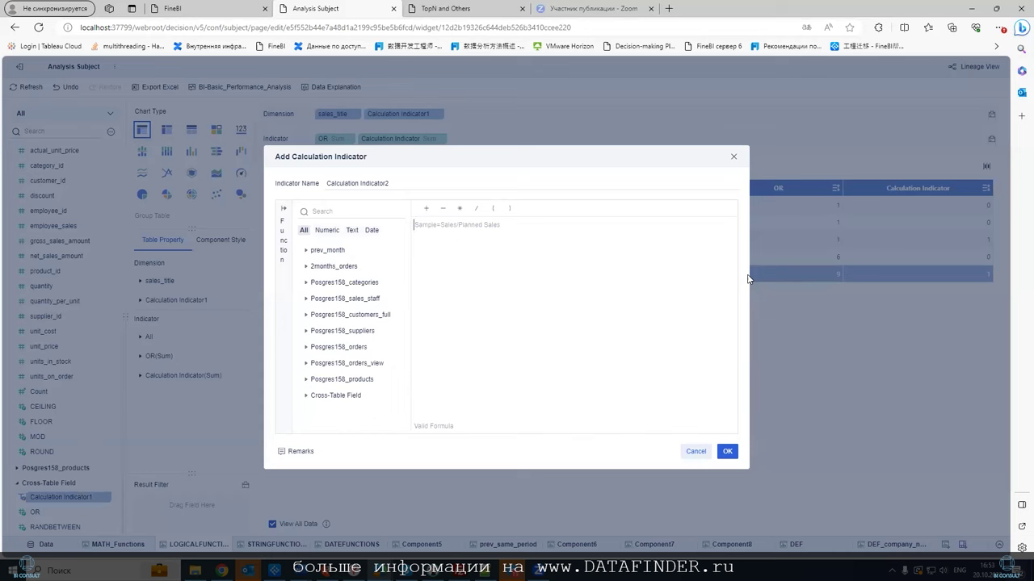
pyautogui.write('SWITC')
pyautogui.press('Return')
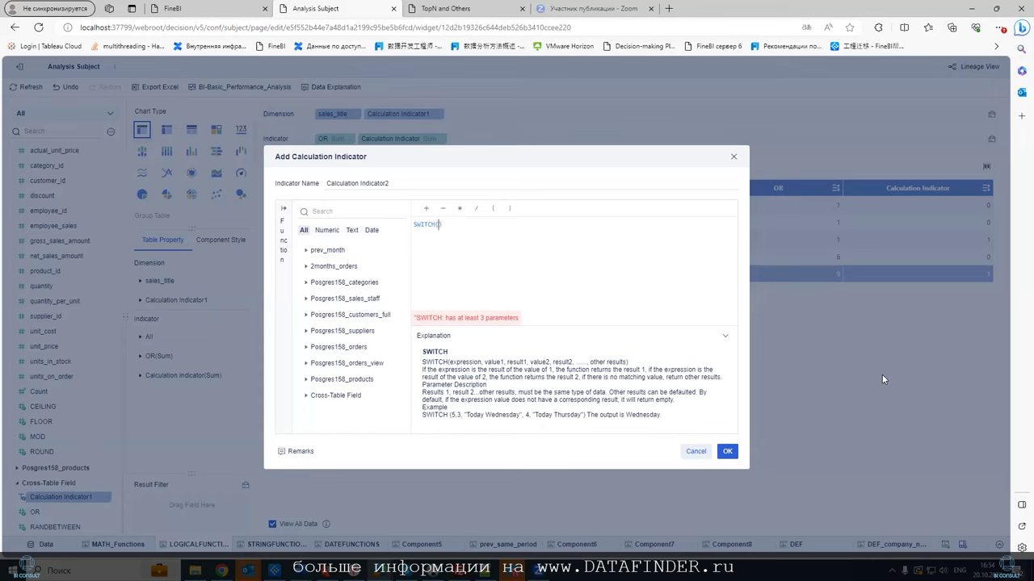
pyautogui.moveTo(489, 153); pyautogui.dragTo(674, 188)
pyautogui.click(622, 259)
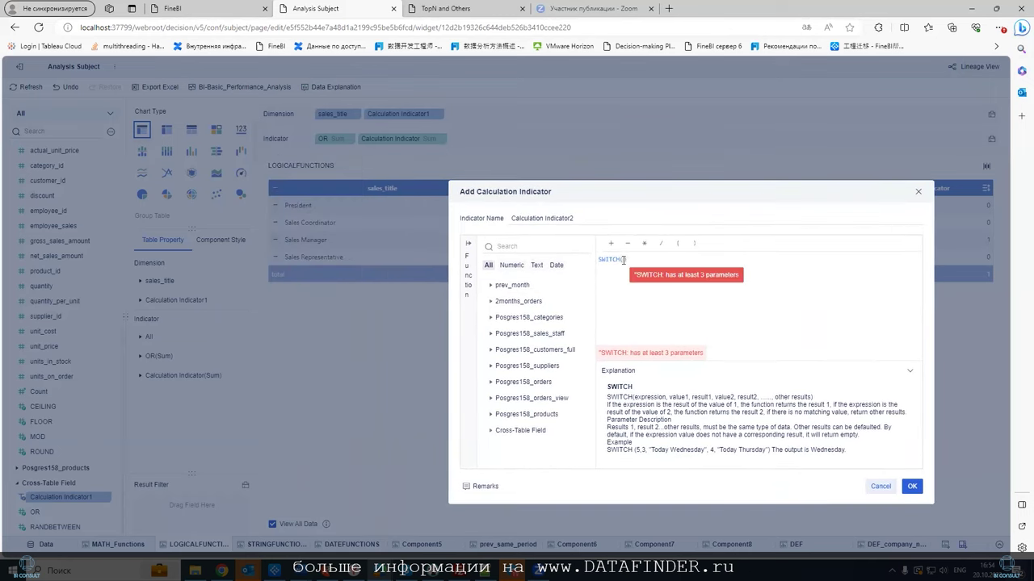
pyautogui.write('sa')
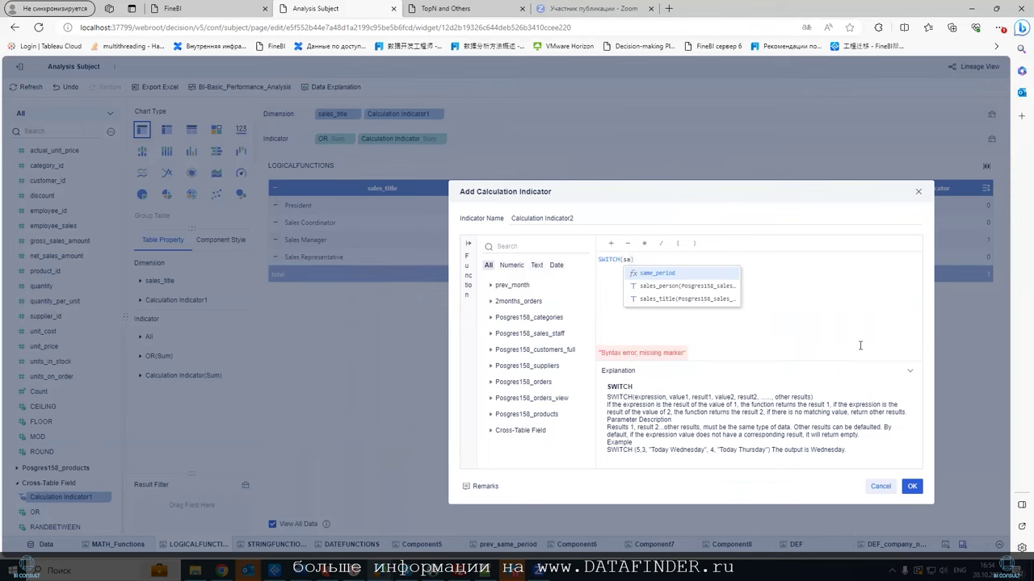
pyautogui.press('Down')
pyautogui.press('Down')
pyautogui.press('Return')
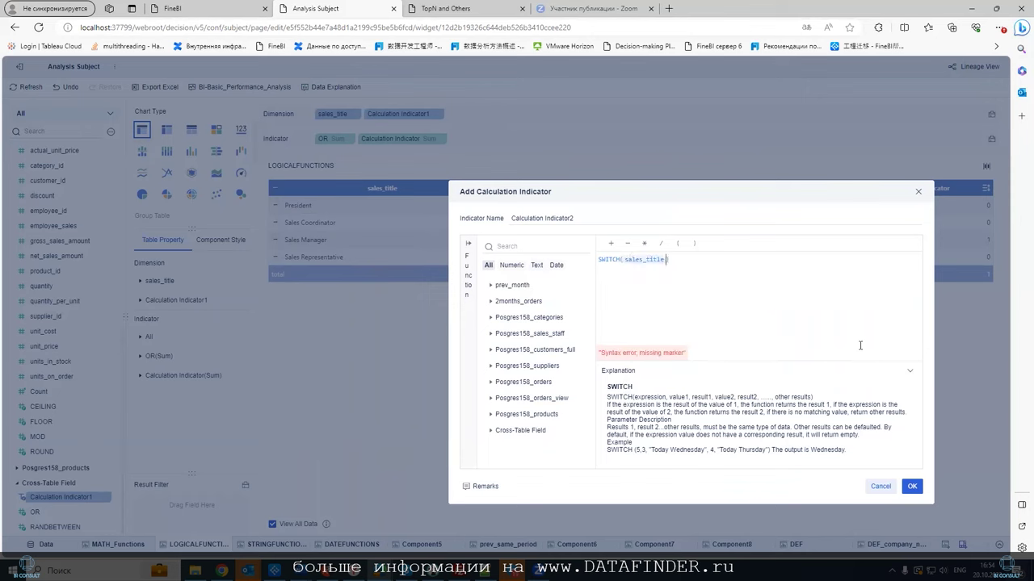
pyautogui.write(',')
pyautogui.click(879, 487)
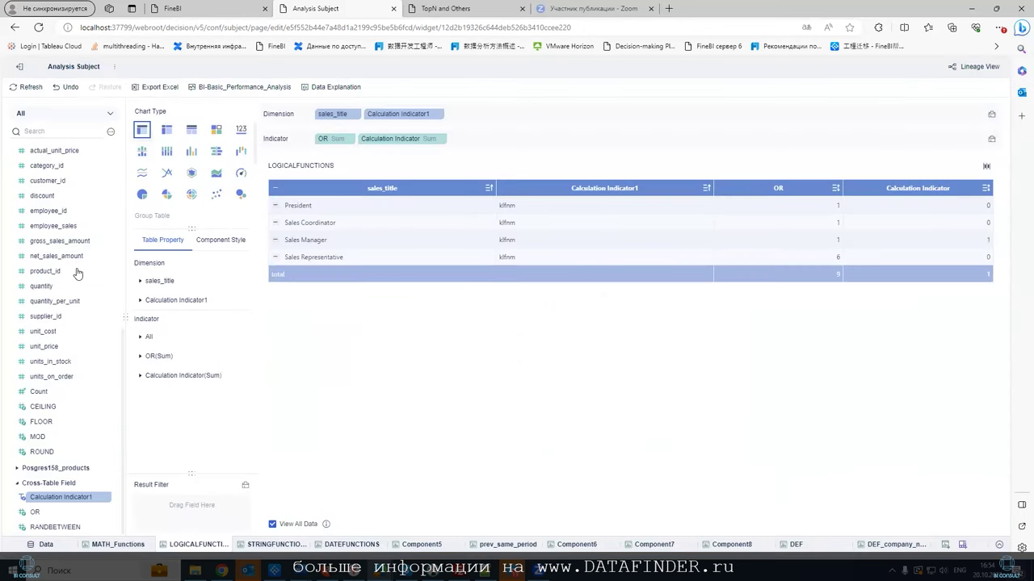
# Convert employee_id of the Posgres158 orders view to a dimension and add it to the table's dimensions.
pyautogui.moveTo(48, 209); pyautogui.dragTo(104, 217)
pyautogui.click(105, 213)
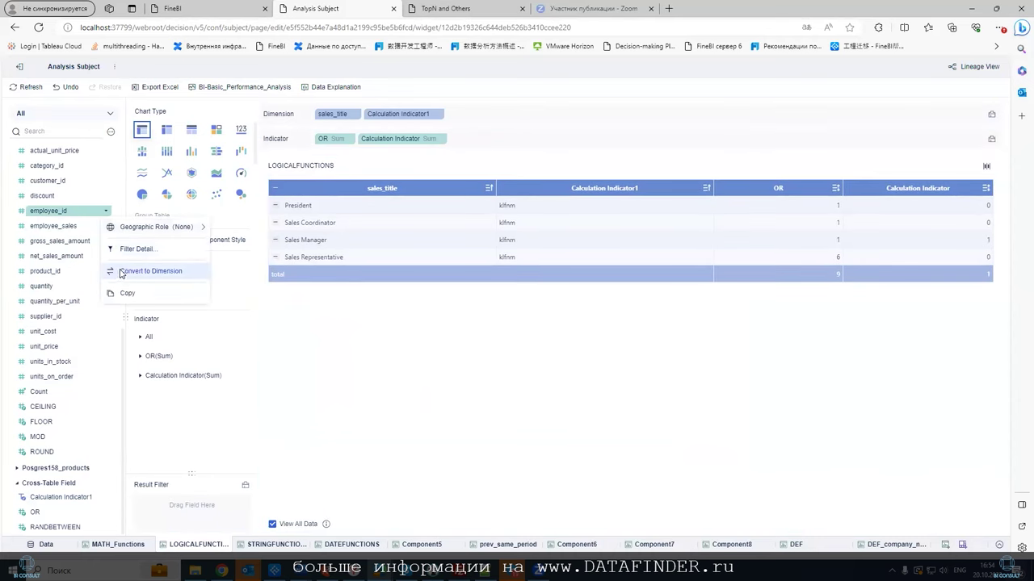
pyautogui.click(166, 270)
pyautogui.scroll(3, 83, 266)
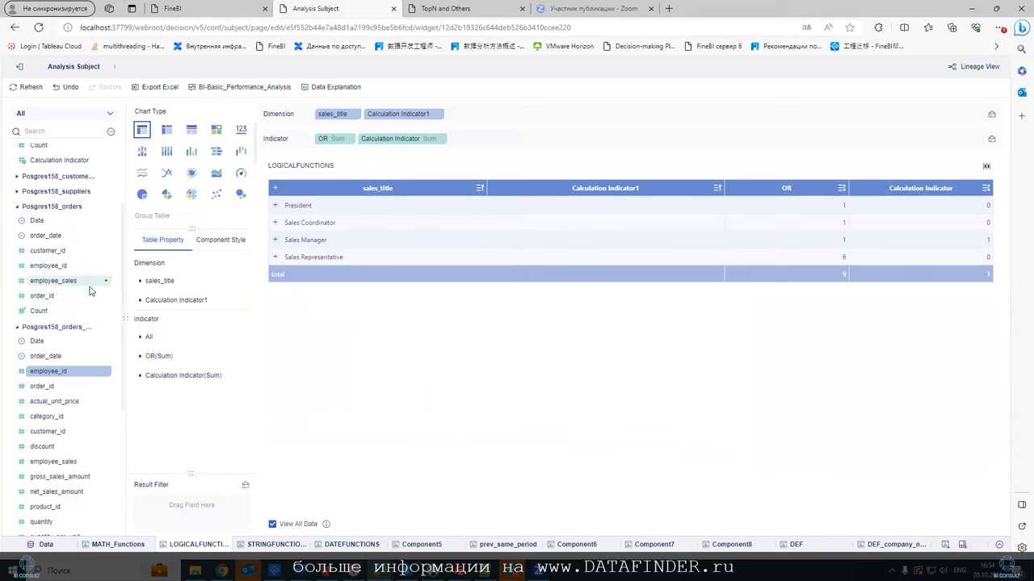
pyautogui.moveTo(85, 380); pyautogui.dragTo(488, 114)
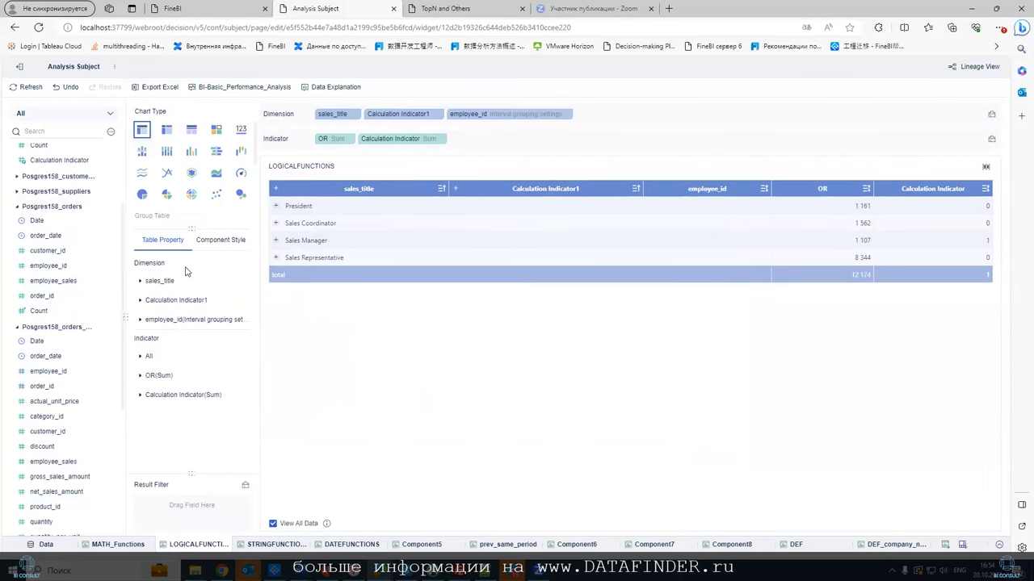
# Remove sales_title and Calculation Indicator1 from the dimensions and group employee_id by records with the same value.
pyautogui.moveTo(345, 114); pyautogui.dragTo(284, 148)
pyautogui.moveTo(358, 118); pyautogui.dragTo(525, 298)
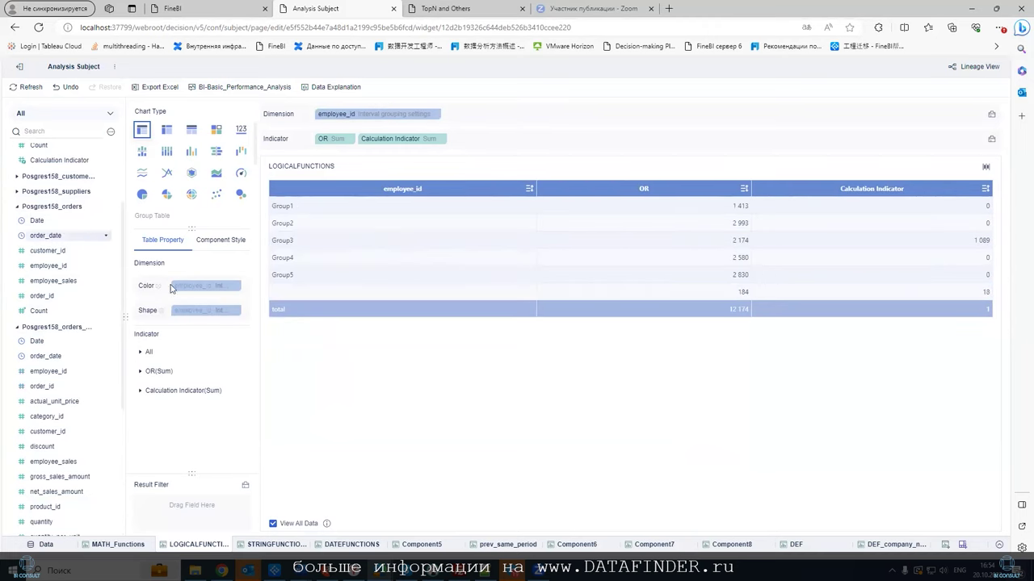
pyautogui.click(436, 115)
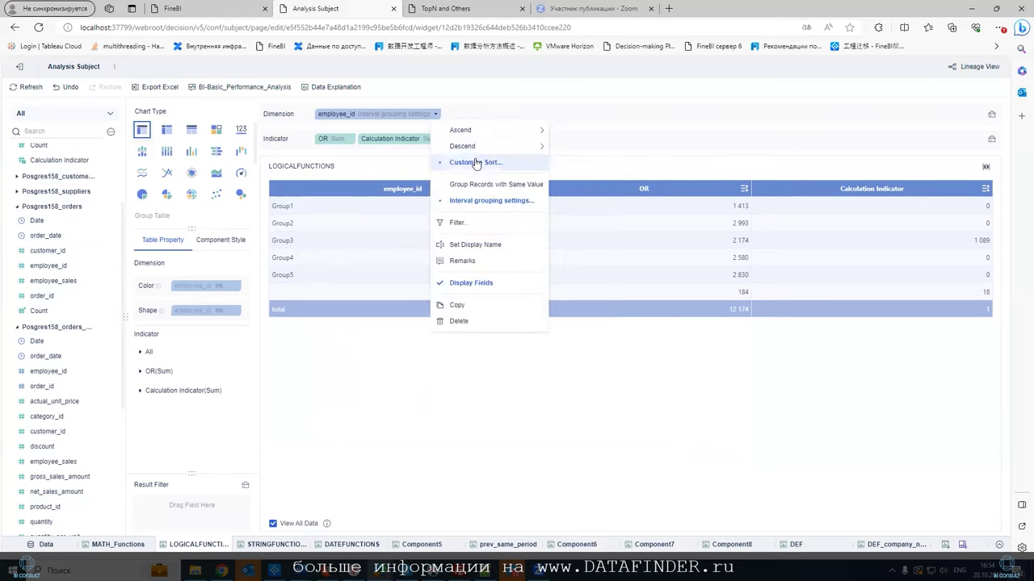
pyautogui.click(494, 187)
pyautogui.click(531, 238)
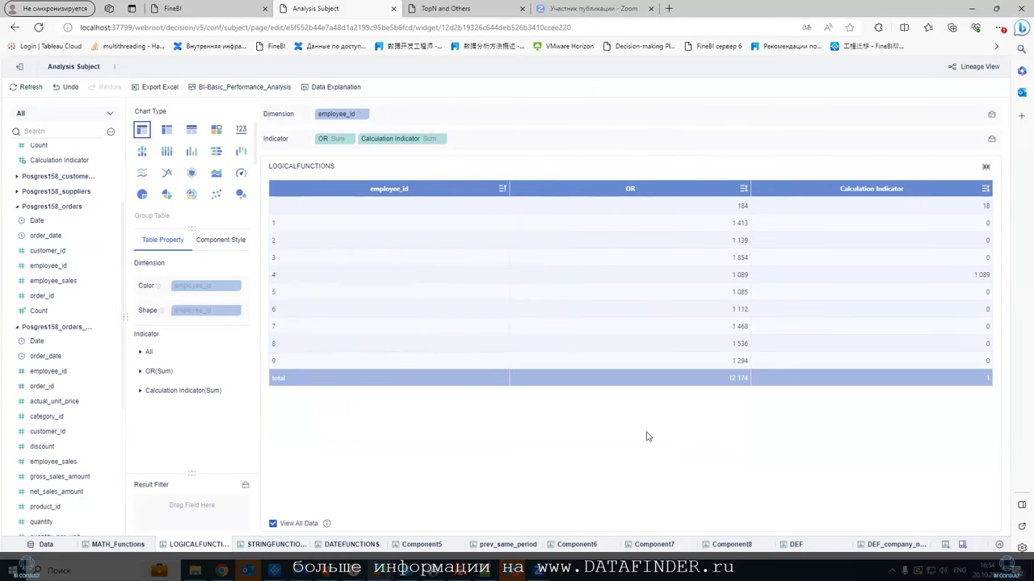
# Start a new calculation indicator with the SWITCH function in its formula.
pyautogui.scroll(-4, 88, 444)
pyautogui.scroll(-2, 89, 442)
pyautogui.click(113, 133)
pyautogui.click(153, 147)
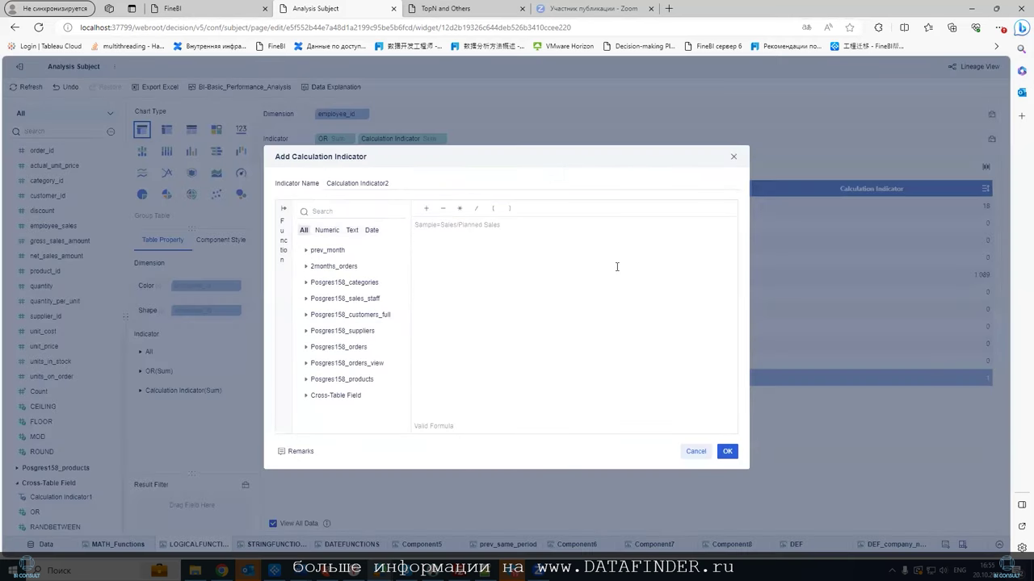
pyautogui.write('SWIT')
pyautogui.press('Return')
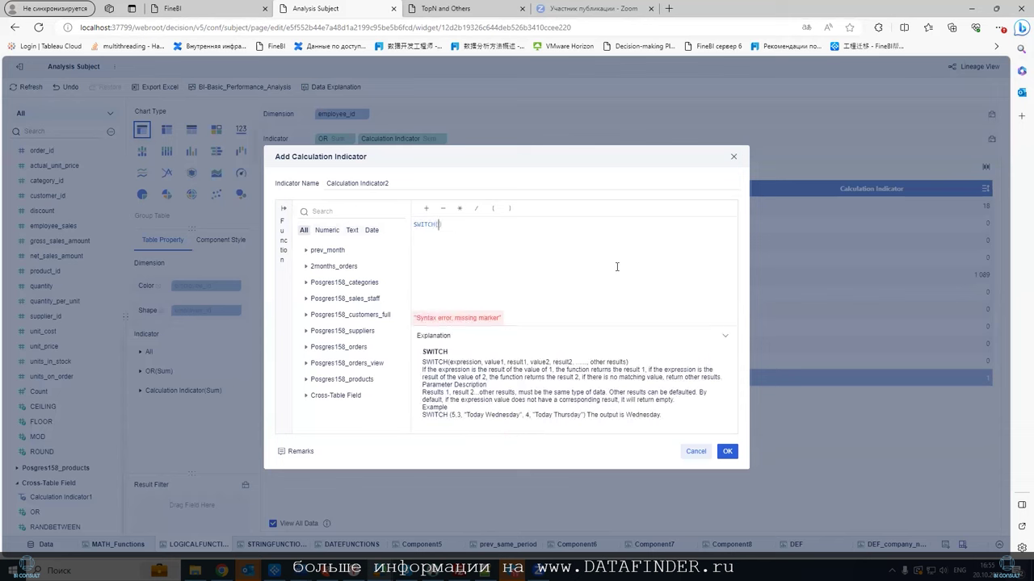
# Use employee_sales from Posgres158_orders as the expression of the SWITCH function.
pyautogui.write('e')
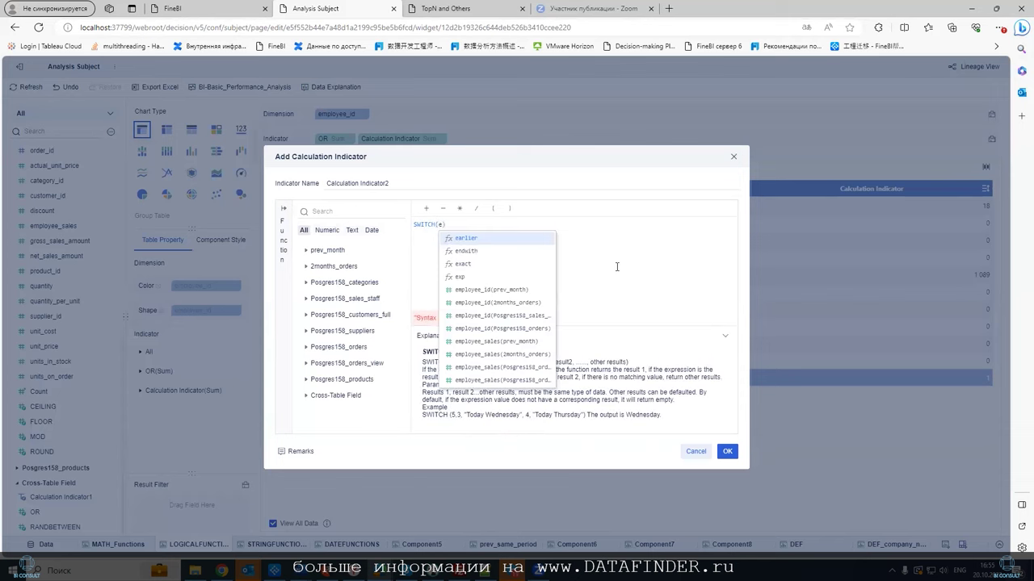
pyautogui.press('Down')
pyautogui.press('Down')
pyautogui.press('Down')
pyautogui.press('Down')
pyautogui.press('Down')
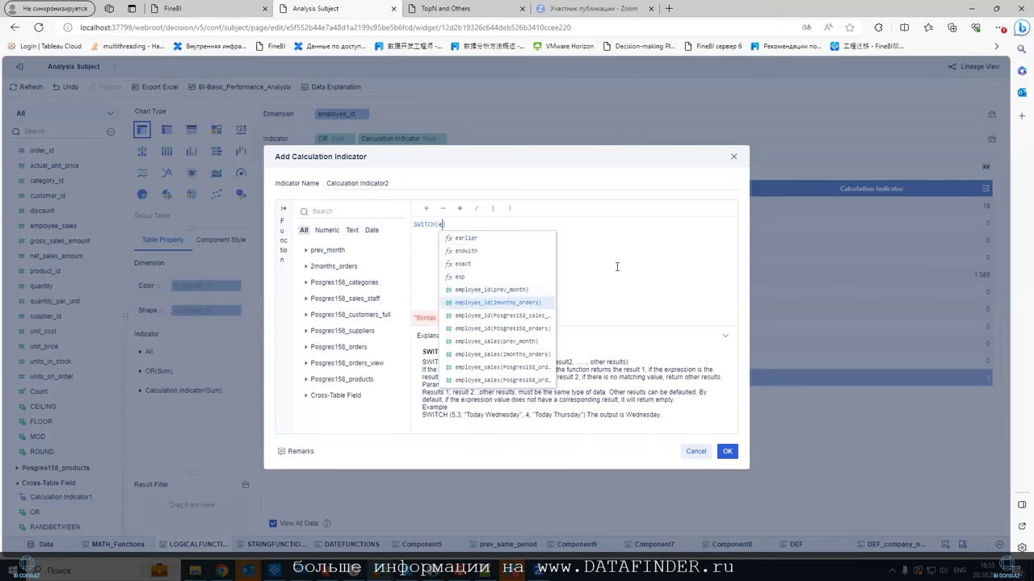
pyautogui.press('Down')
pyautogui.press('Down')
pyautogui.press('Down')
pyautogui.press('Down')
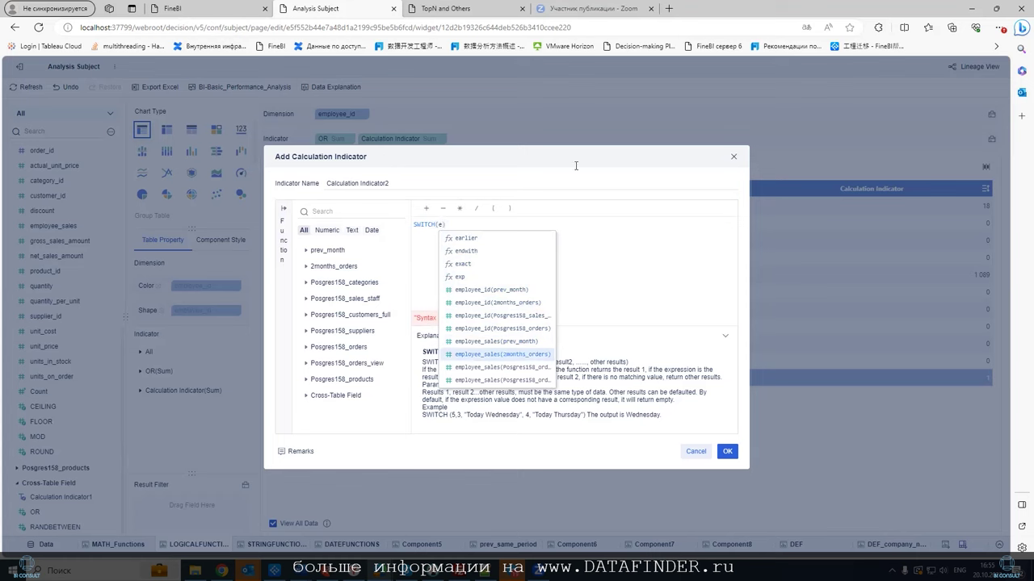
pyautogui.click(529, 374)
# Add the SWITCH value and result pairs 1, "jfhbdv"; 2, "jhdsbvc"; and 3, "dvjfcnvkj;fn".
pyautogui.write(',1, ')
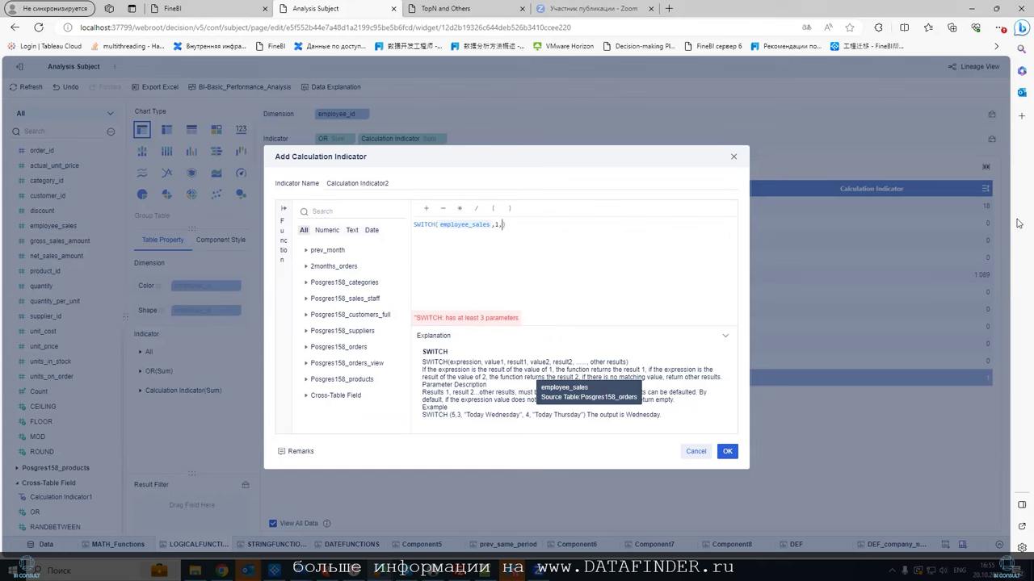
pyautogui.write('"jfnbdv", ')
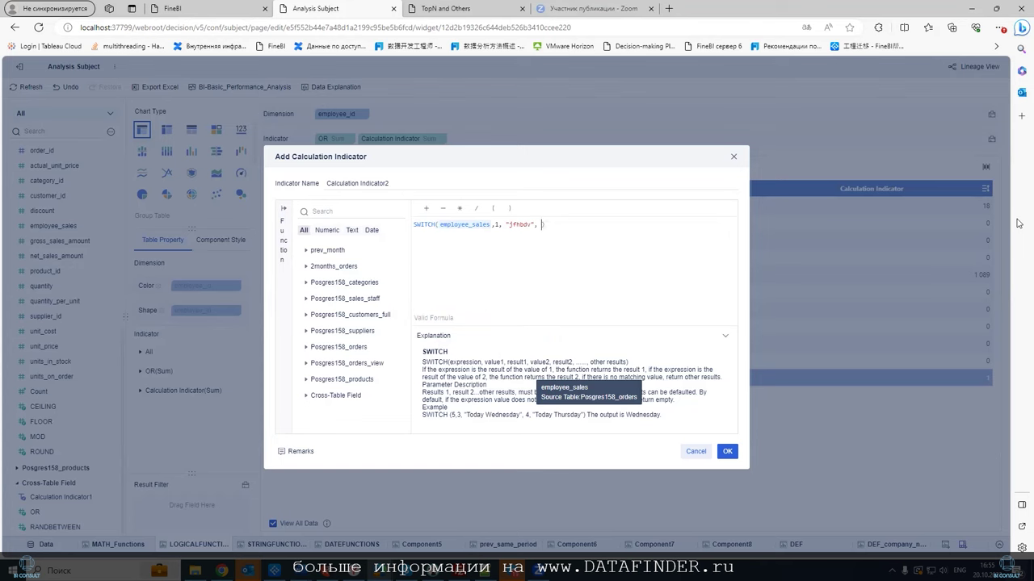
pyautogui.write('2,""')
pyautogui.write('3')
pyautogui.write(', ""')
pyautogui.write('dvjfcnvkj;fn",')
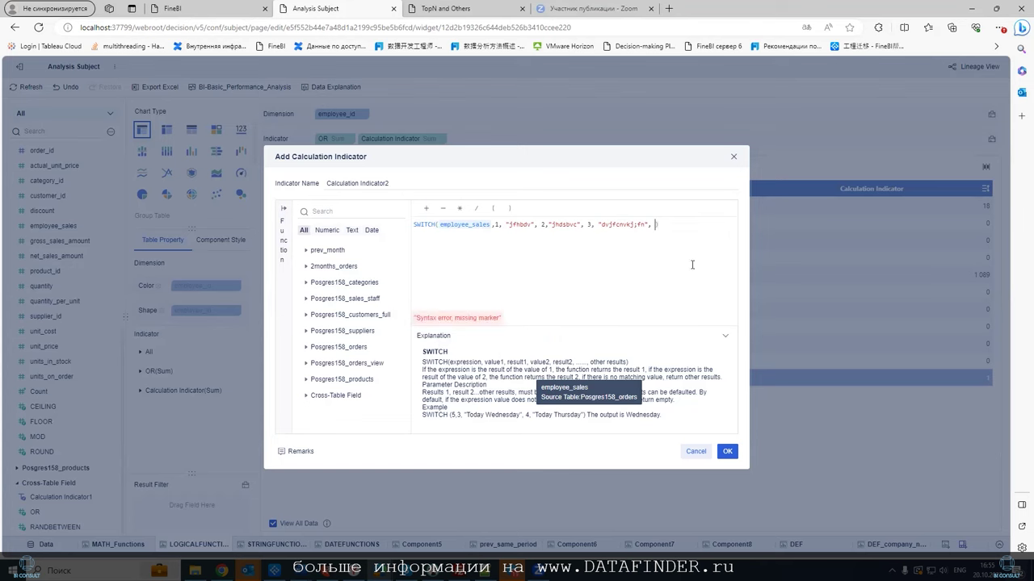
# Complete the SWITCH formula with employee_sales and the result "other", and save the calculation indicator.
pyautogui.write('employee_sales')
pyautogui.click(707, 369)
pyautogui.write(',')
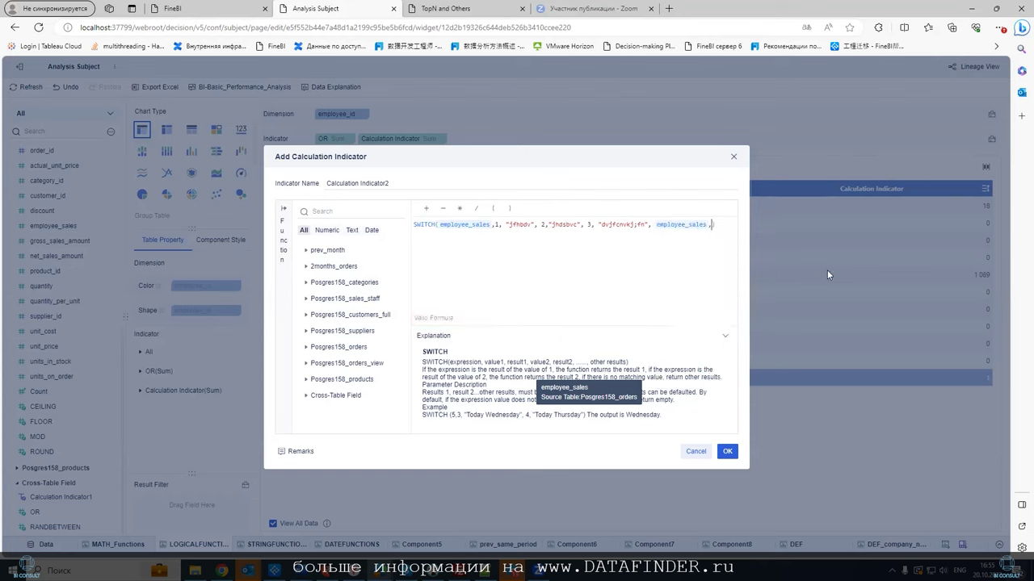
pyautogui.write('"other')
pyautogui.click(729, 453)
# Add Calculation Indicator2 to the dimensions after employee_id and expand all table rows.
pyautogui.moveTo(96, 154); pyautogui.dragTo(378, 117)
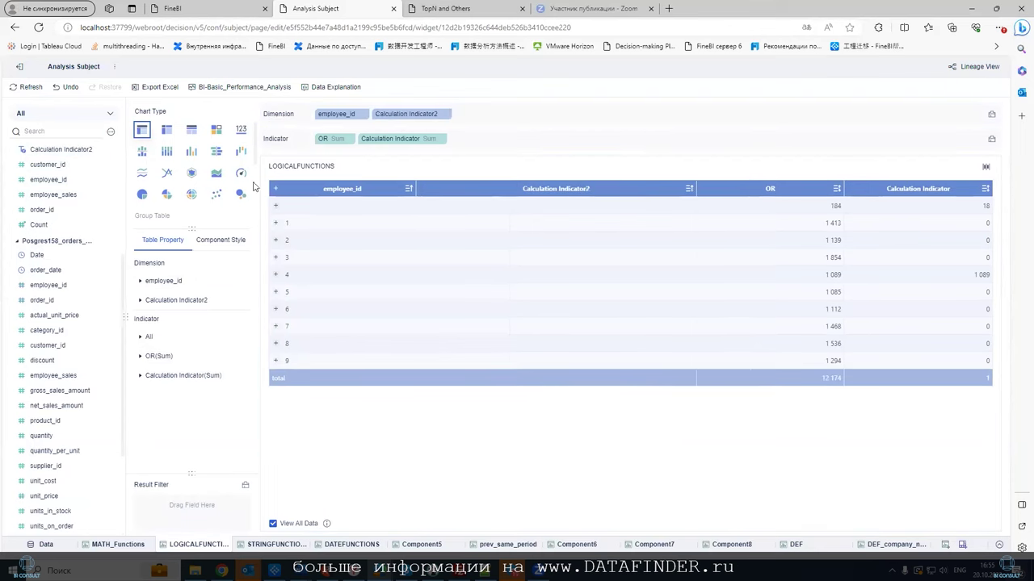
pyautogui.click(275, 188)
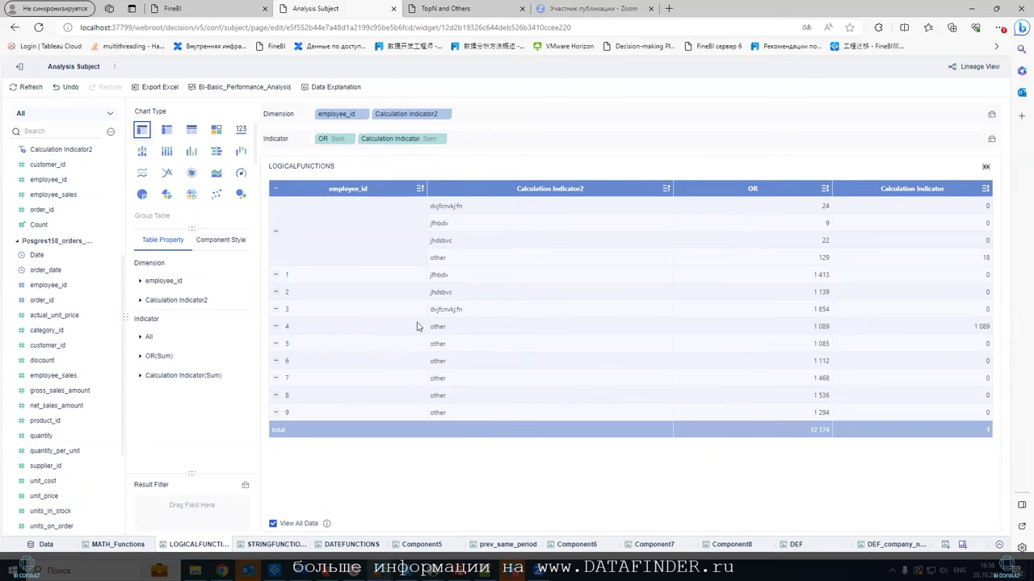
# Open a new calculation indicator and review the explanations of the logic functions such as IF, NOT and OR.
pyautogui.click(111, 130)
pyautogui.click(139, 149)
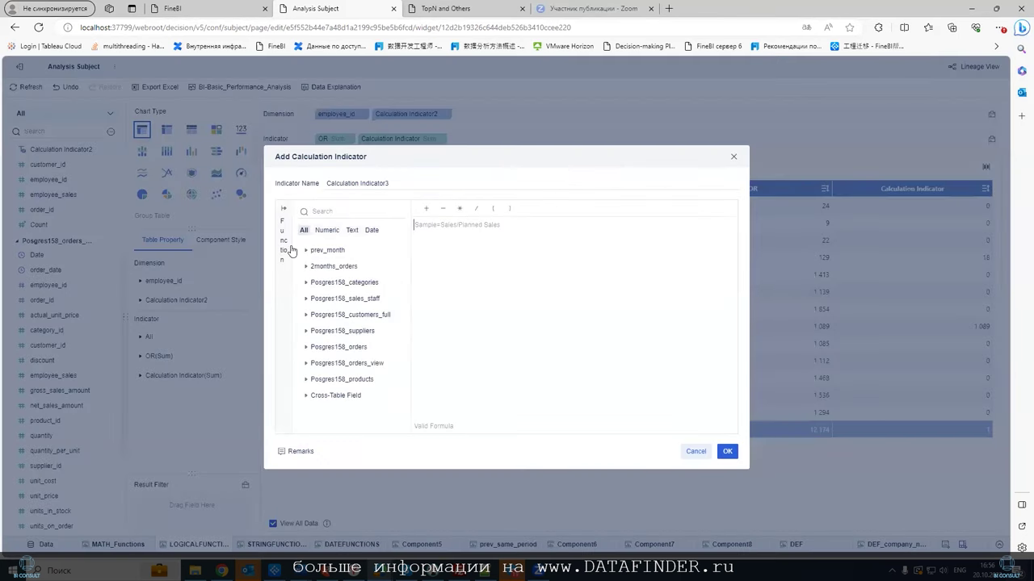
pyautogui.click(282, 251)
pyautogui.click(335, 333)
pyautogui.click(356, 359)
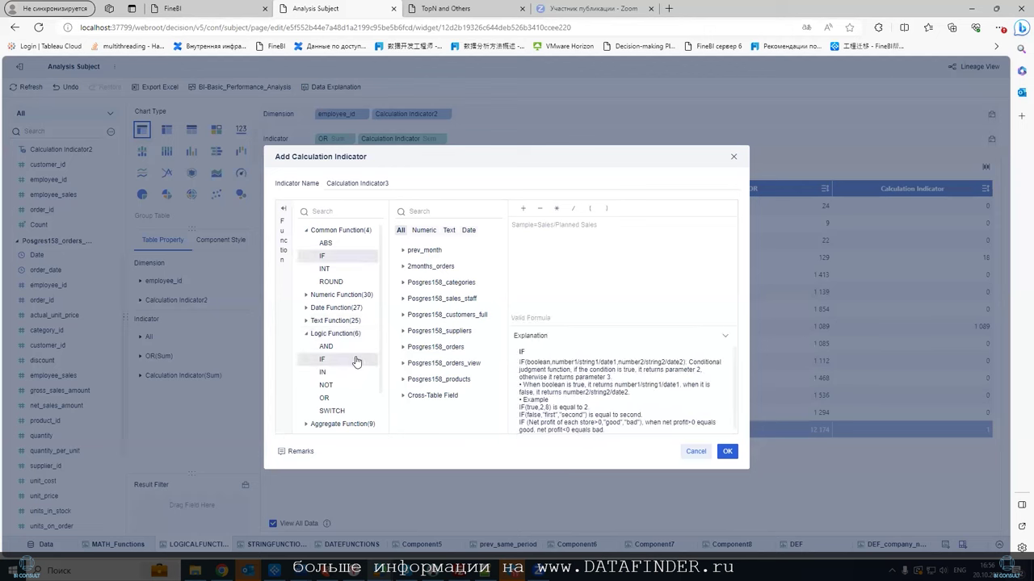
pyautogui.click(358, 385)
pyautogui.scroll(-1, 360, 386)
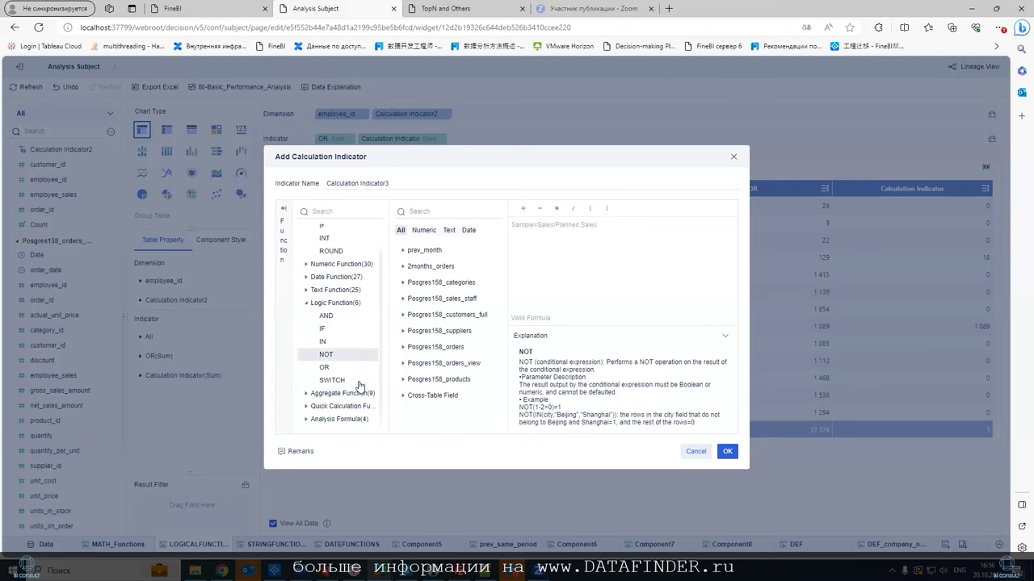
pyautogui.click(352, 370)
# Read the explanations of the aggregate functions, from AVG_AGG and COUNT_AGG through SUM_AGG and VAR_AGG.
pyautogui.click(300, 383)
pyautogui.scroll(-2, 339, 339)
pyautogui.click(350, 280)
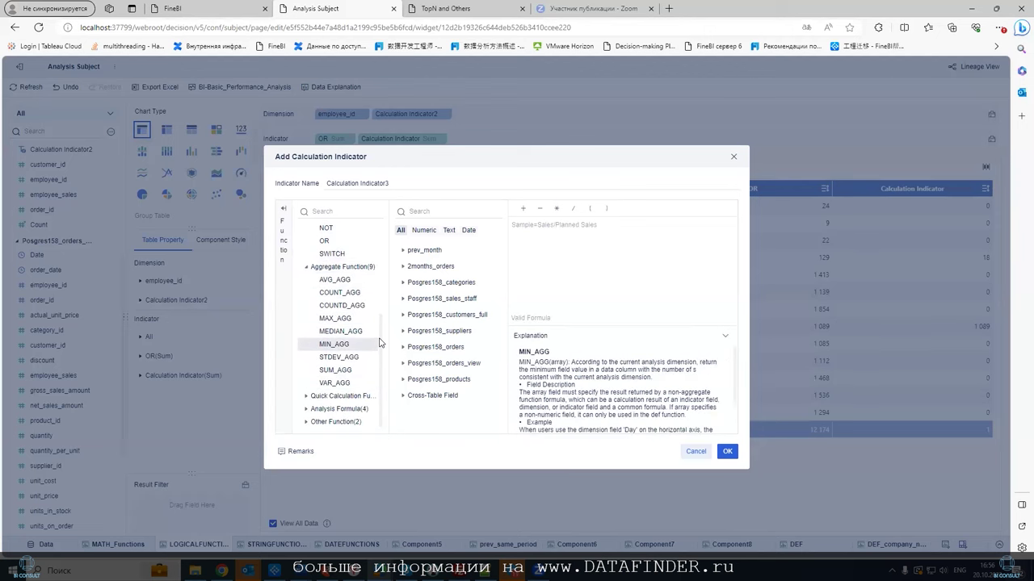
pyautogui.click(372, 294)
pyautogui.moveTo(395, 300); pyautogui.dragTo(373, 319)
pyautogui.click(373, 319)
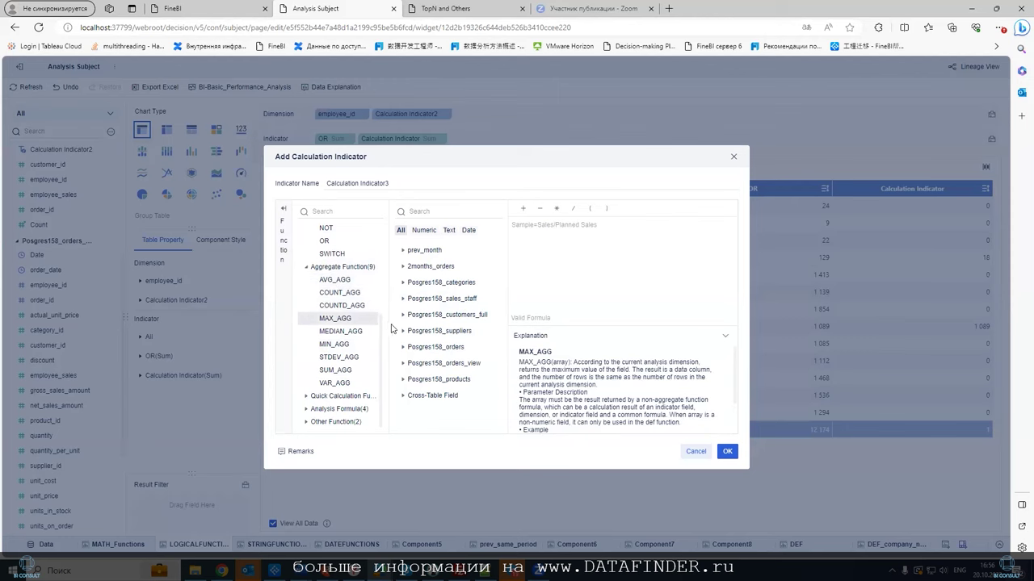
pyautogui.click(381, 331)
pyautogui.click(371, 305)
pyautogui.click(367, 292)
pyautogui.click(365, 282)
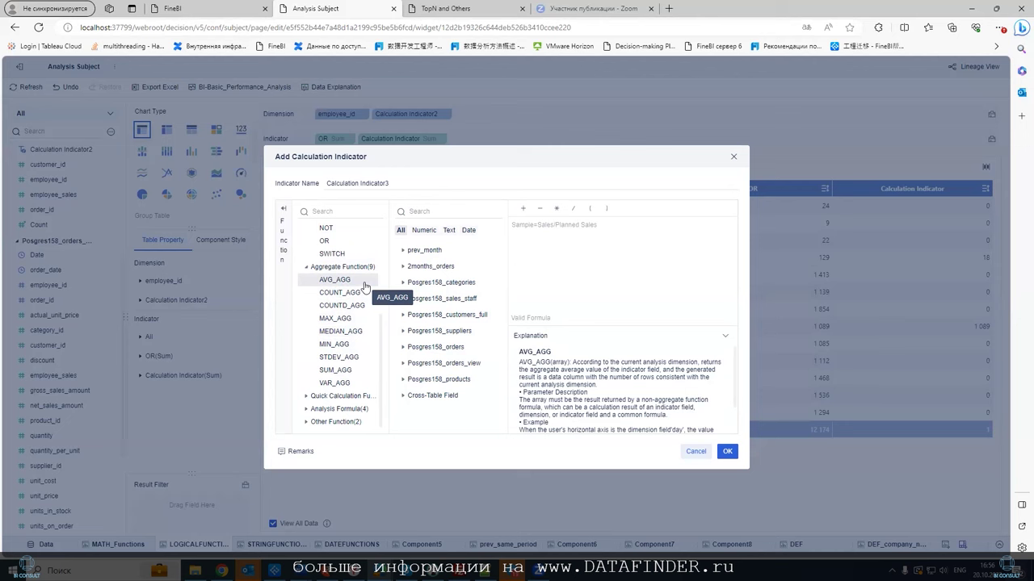
pyautogui.click(358, 292)
pyautogui.click(362, 281)
pyautogui.click(357, 294)
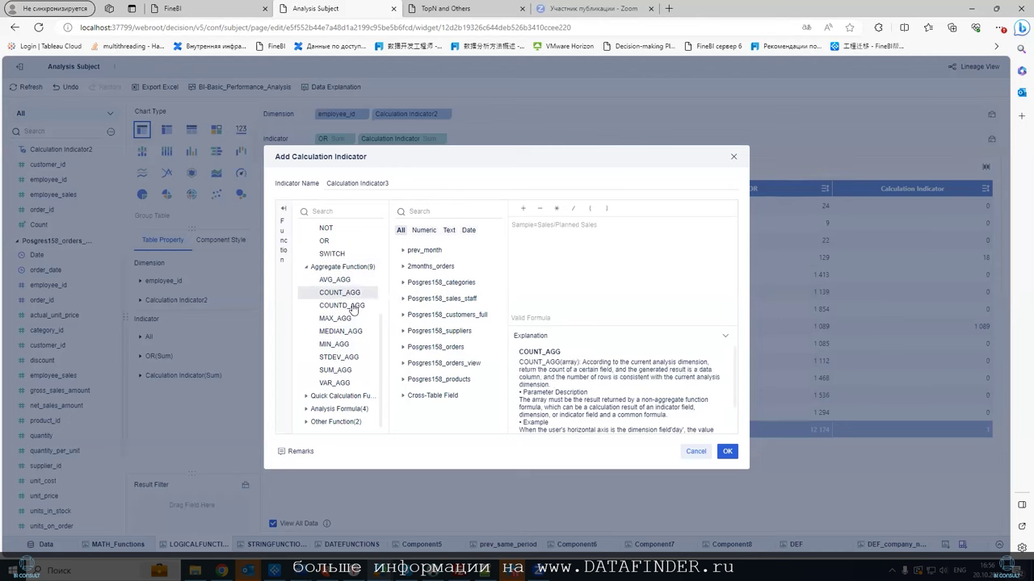
pyautogui.click(353, 308)
pyautogui.click(349, 320)
pyautogui.click(350, 334)
pyautogui.click(349, 344)
pyautogui.click(349, 357)
pyautogui.click(347, 383)
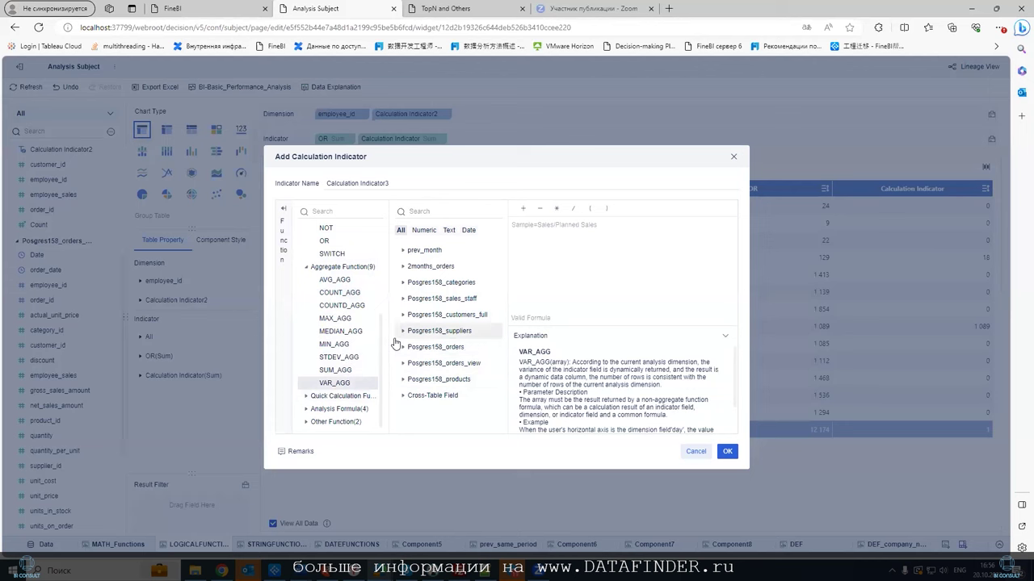
pyautogui.click(343, 281)
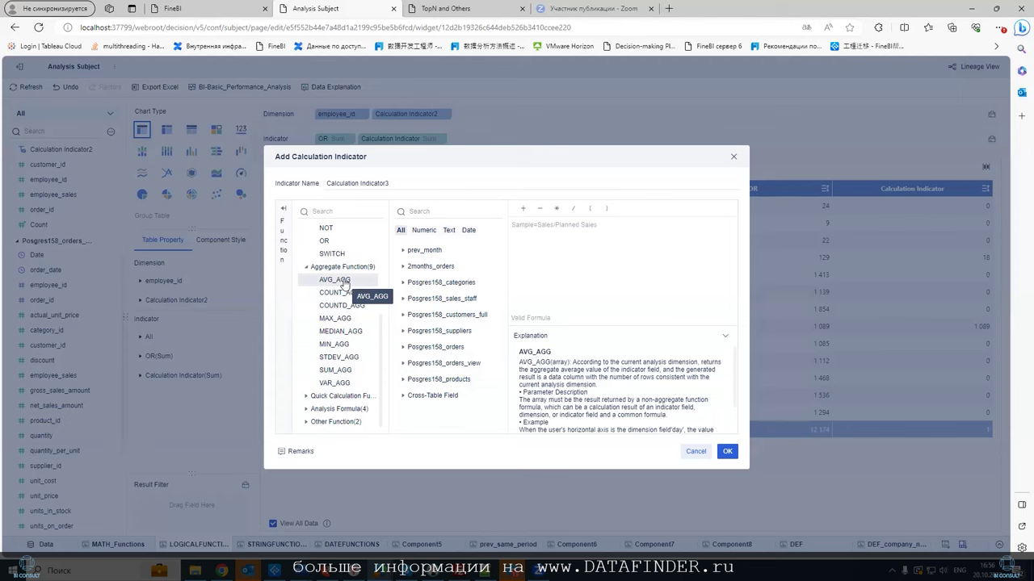
pyautogui.click(346, 347)
pyautogui.click(343, 360)
pyautogui.click(345, 370)
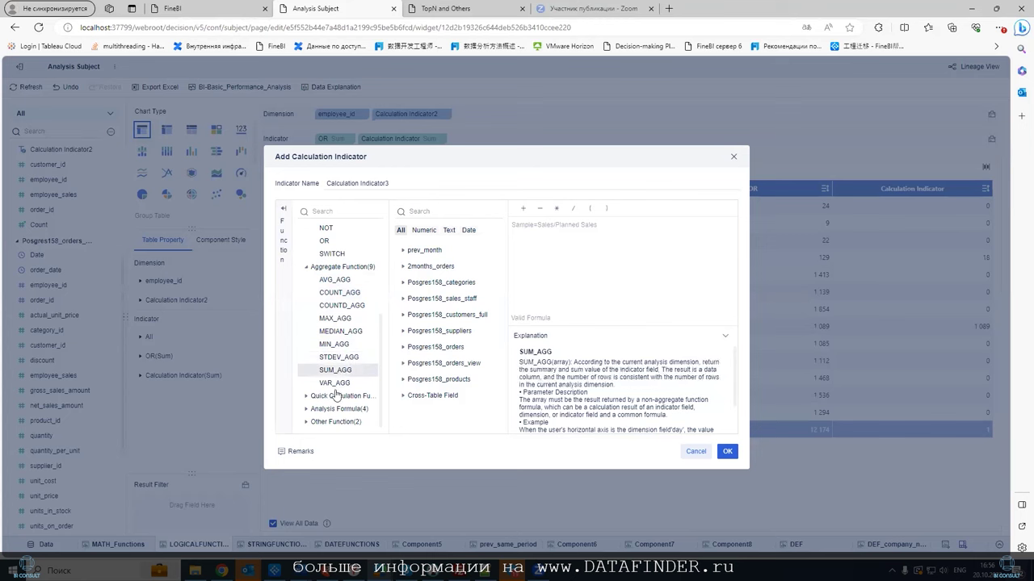
pyautogui.click(336, 382)
# Look through the quick calculation functions, including the explanation of SAME_PERIOD, and close the indicator editor.
pyautogui.click(339, 396)
pyautogui.scroll(-2, 361, 364)
pyautogui.click(341, 344)
pyautogui.click(342, 383)
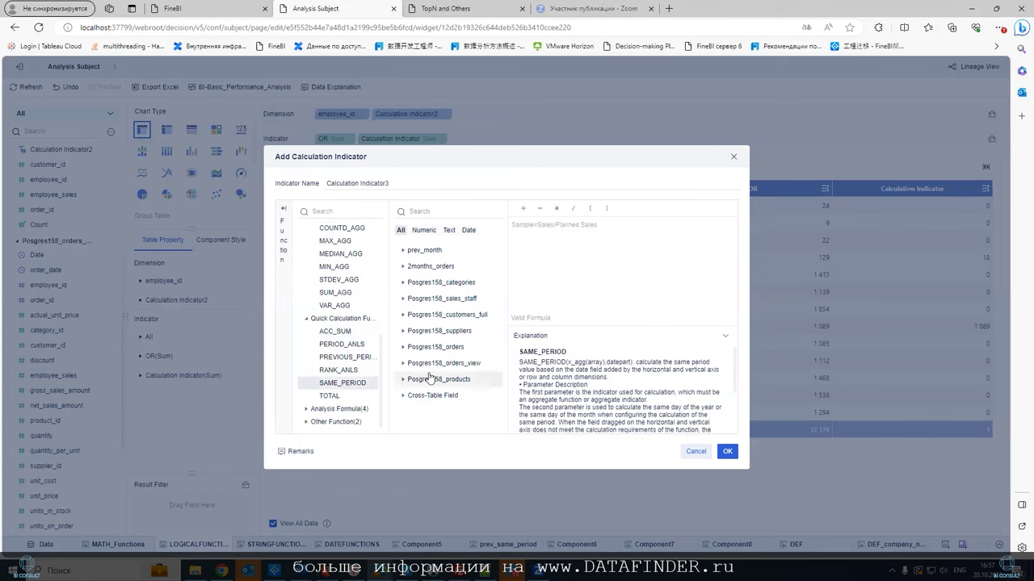
pyautogui.click(727, 451)
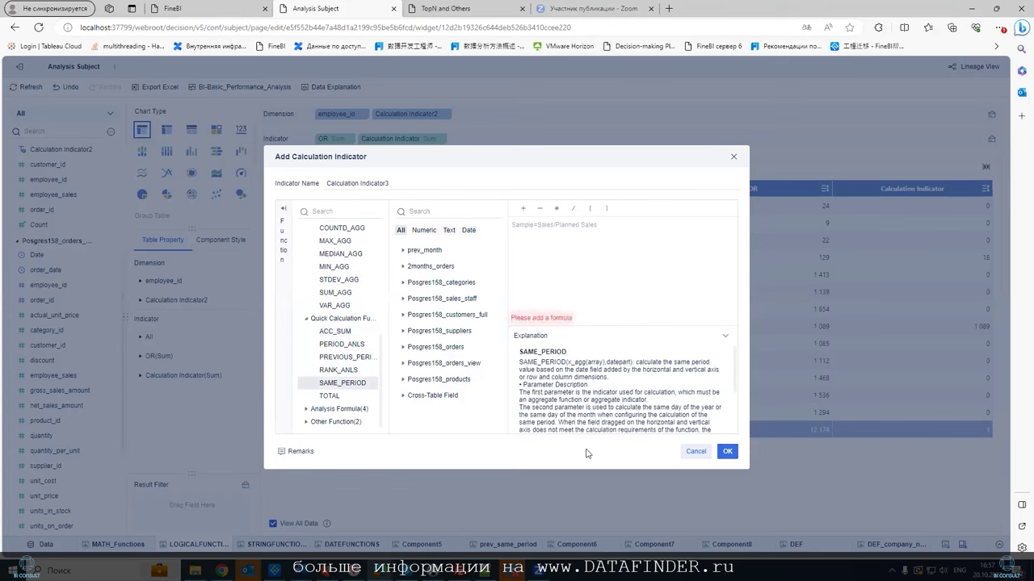
# View the prev_same_period component and add a new blank component to the analysis subject.
pyautogui.click(506, 545)
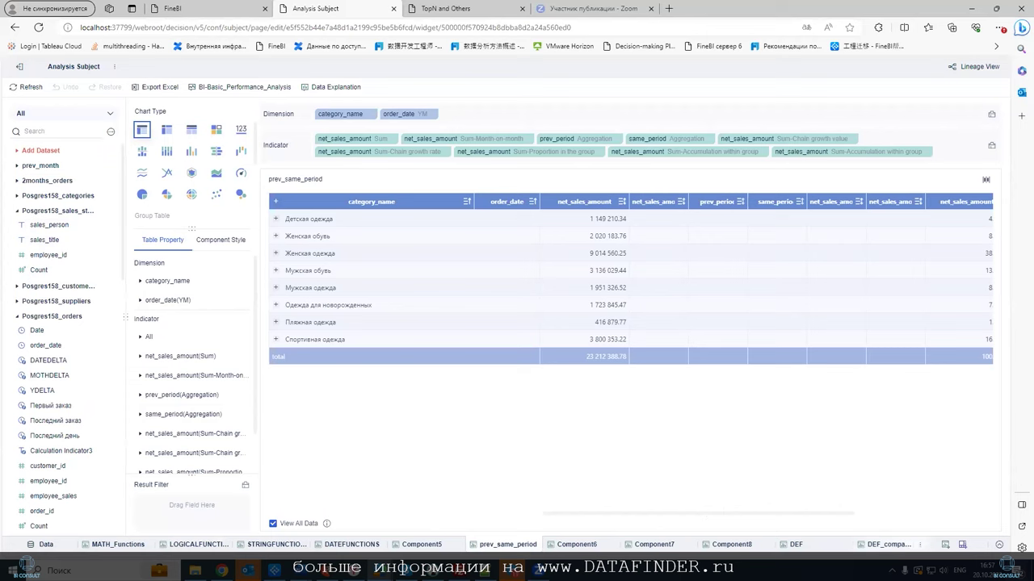
pyautogui.click(963, 546)
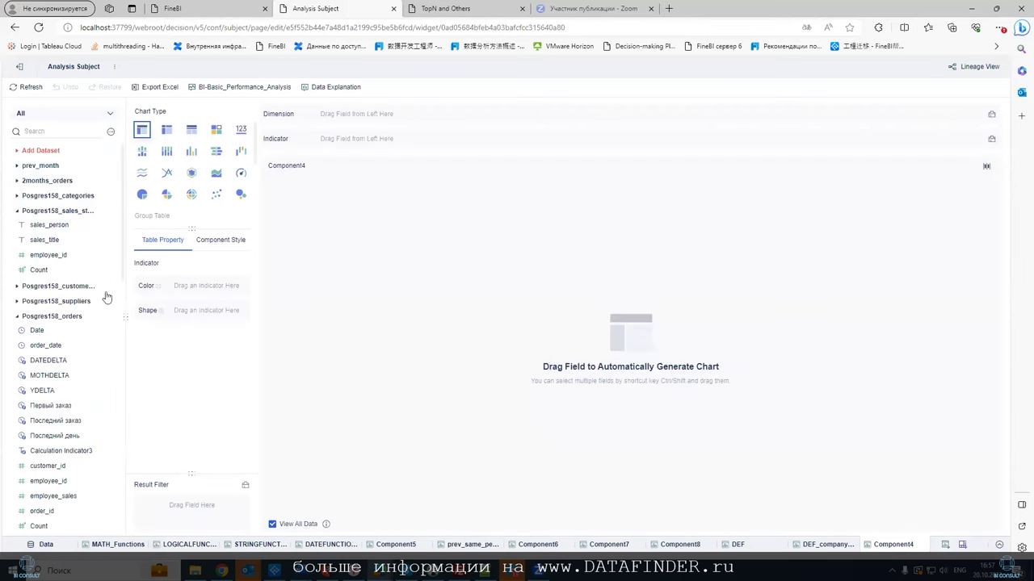
# Open a new calculation indicator and look through the aggregate functions, including the explanation of VAR_AGG.
pyautogui.click(111, 133)
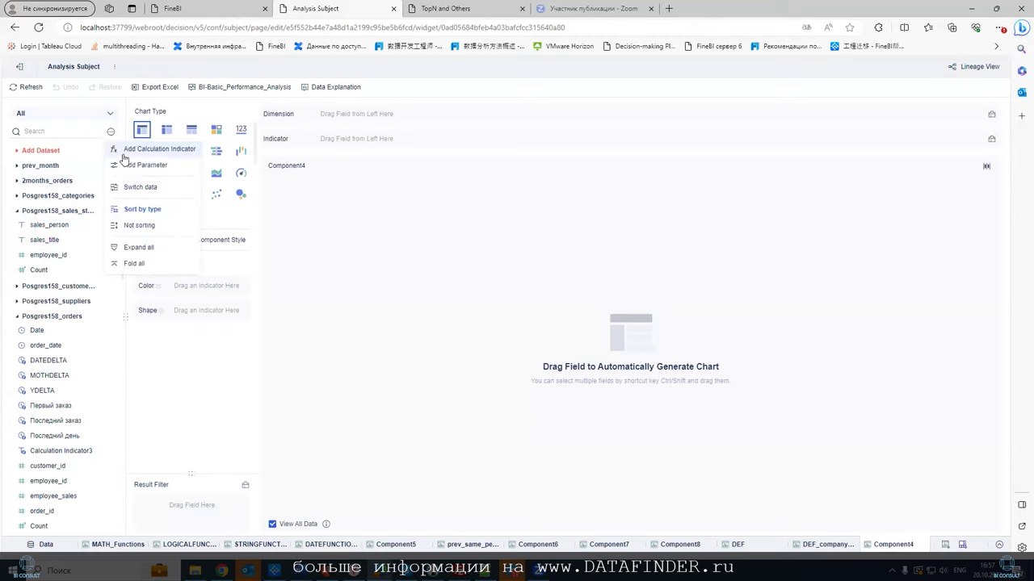
pyautogui.click(130, 150)
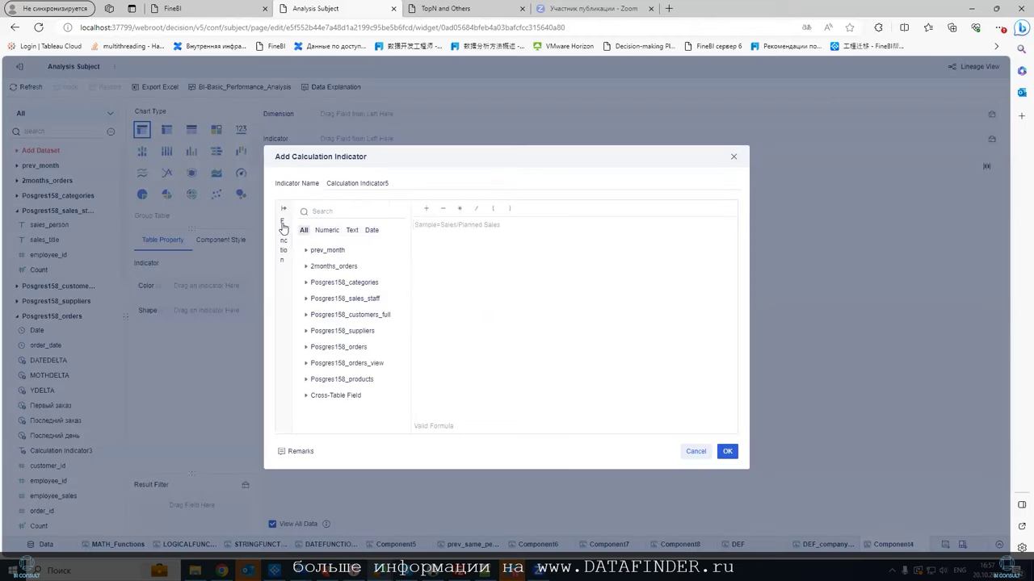
pyautogui.click(283, 209)
pyautogui.click(307, 347)
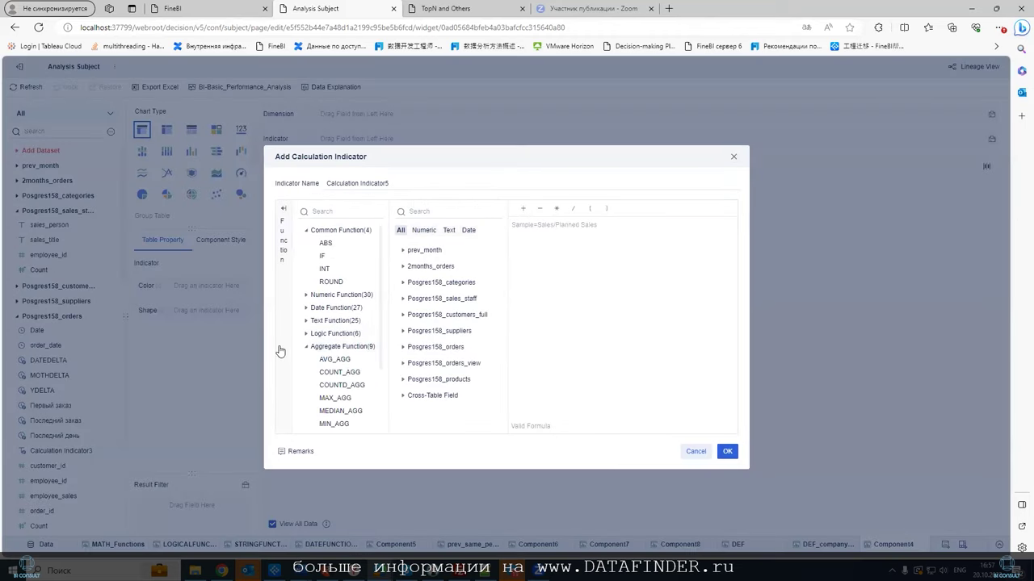
pyautogui.click(335, 398)
pyautogui.scroll(-2, 295, 358)
# Review the quick calculation functions, including the explanation of PREVIOUS_PERIOD, recheck MEDIAN_AGG, and close the indicator editor without saving.
pyautogui.click(307, 396)
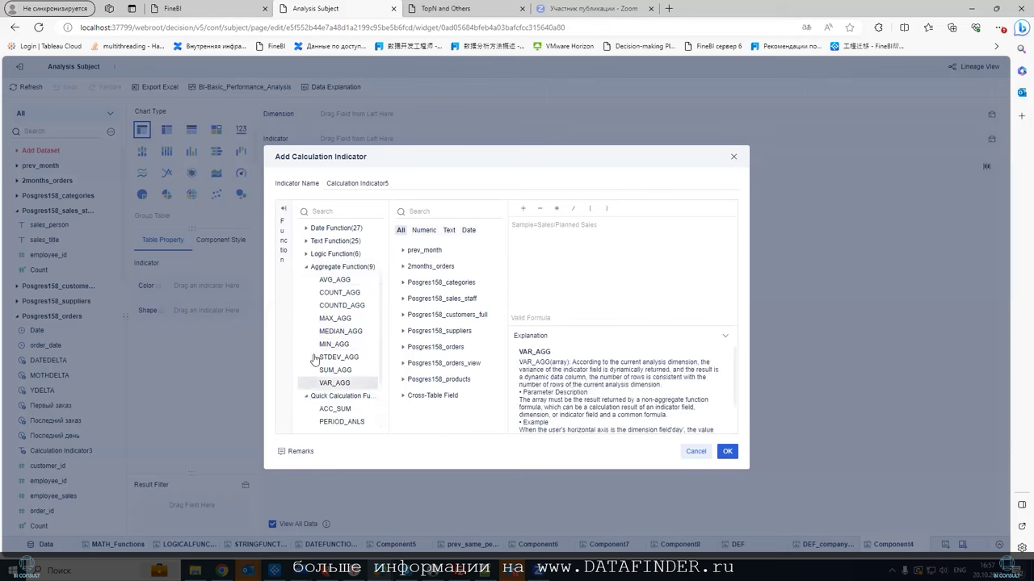
pyautogui.click(335, 409)
pyautogui.scroll(-2, 335, 387)
pyautogui.click(342, 344)
pyautogui.click(331, 360)
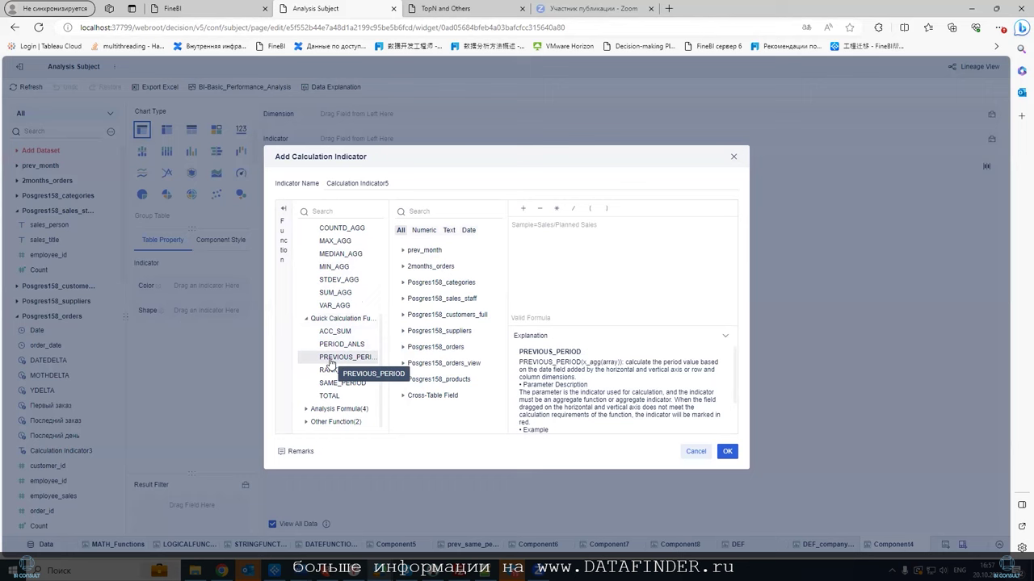
pyautogui.click(310, 254)
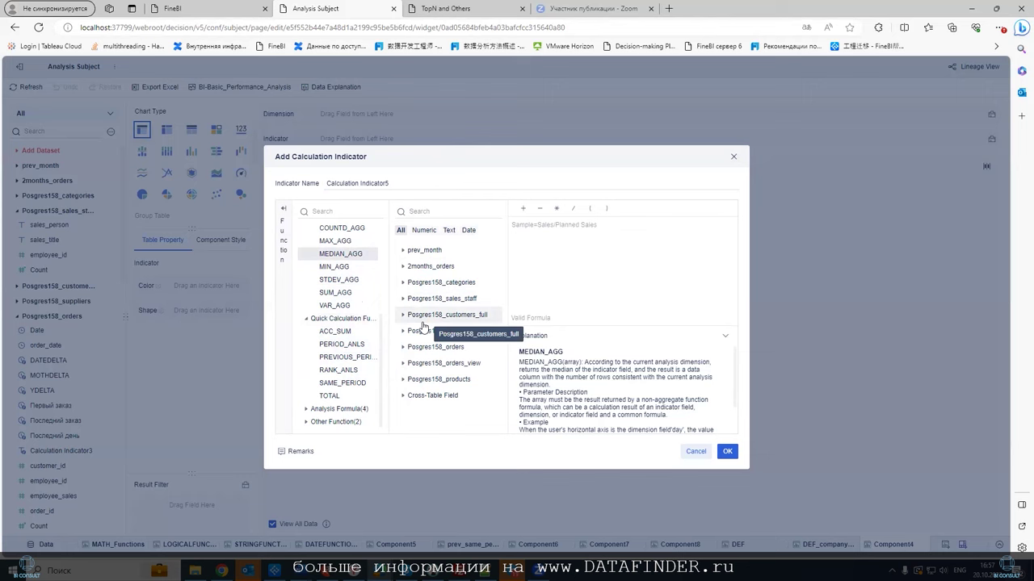
pyautogui.moveTo(331, 345)
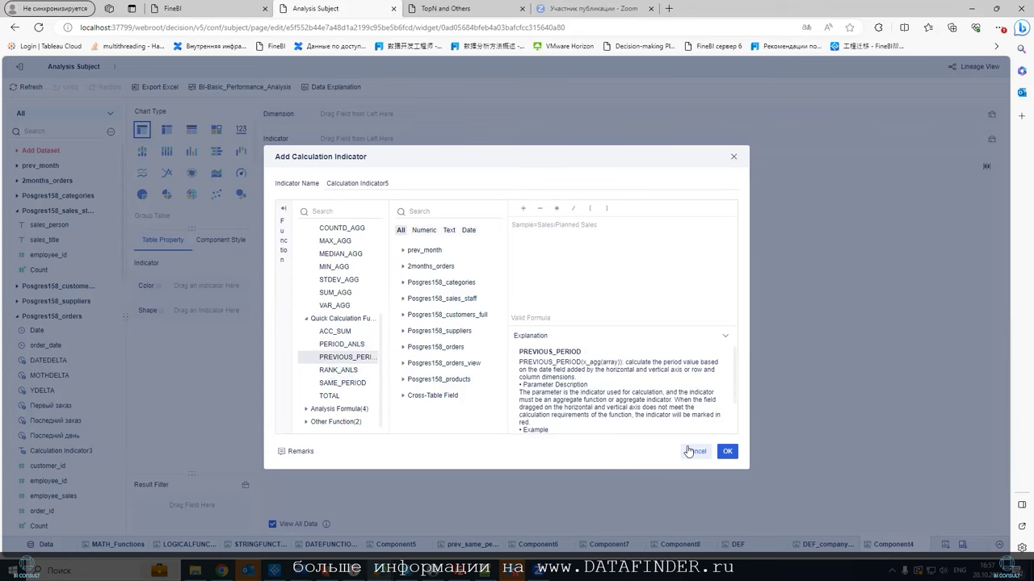
pyautogui.click(250, 232)
# Build a table with order_date as dimension and net_sales_amount as indicator from the orders view dataset, and duplicate the indicator.
pyautogui.scroll(-5, 71, 331)
pyautogui.scroll(-8, 86, 327)
pyautogui.scroll(4, 85, 302)
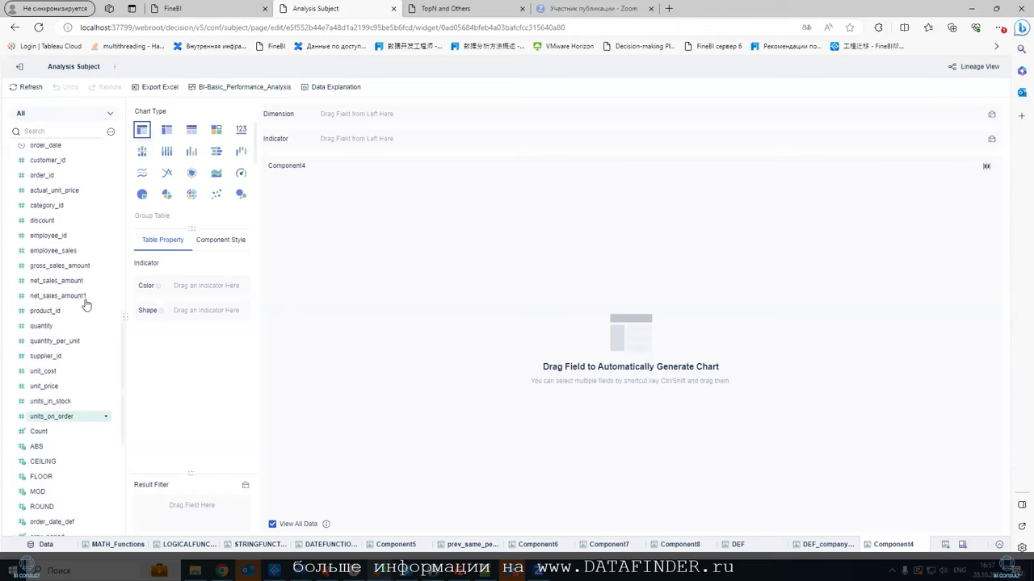
pyautogui.scroll(2, 81, 299)
pyautogui.moveTo(51, 263); pyautogui.dragTo(343, 113)
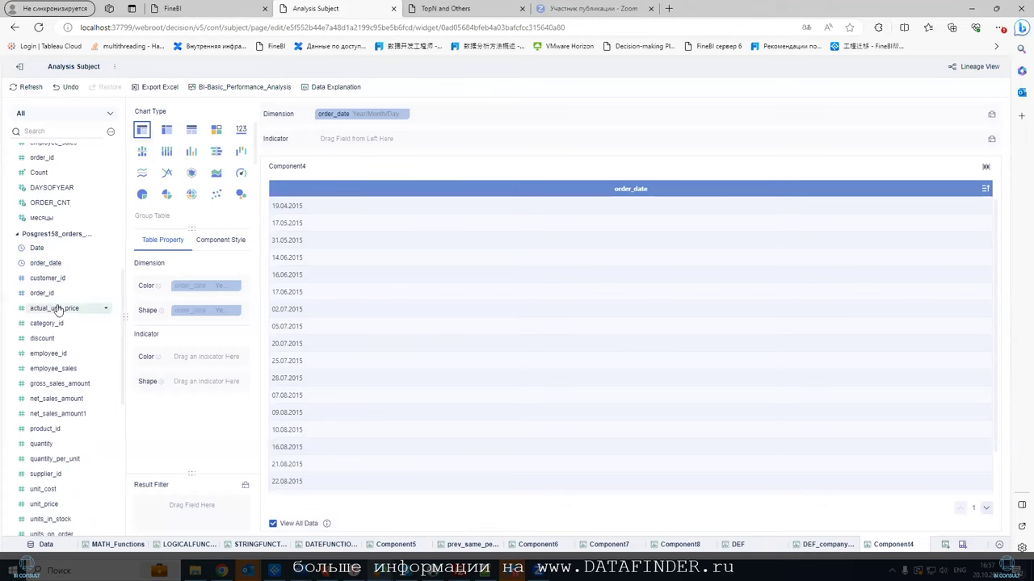
pyautogui.scroll(-4, 42, 393)
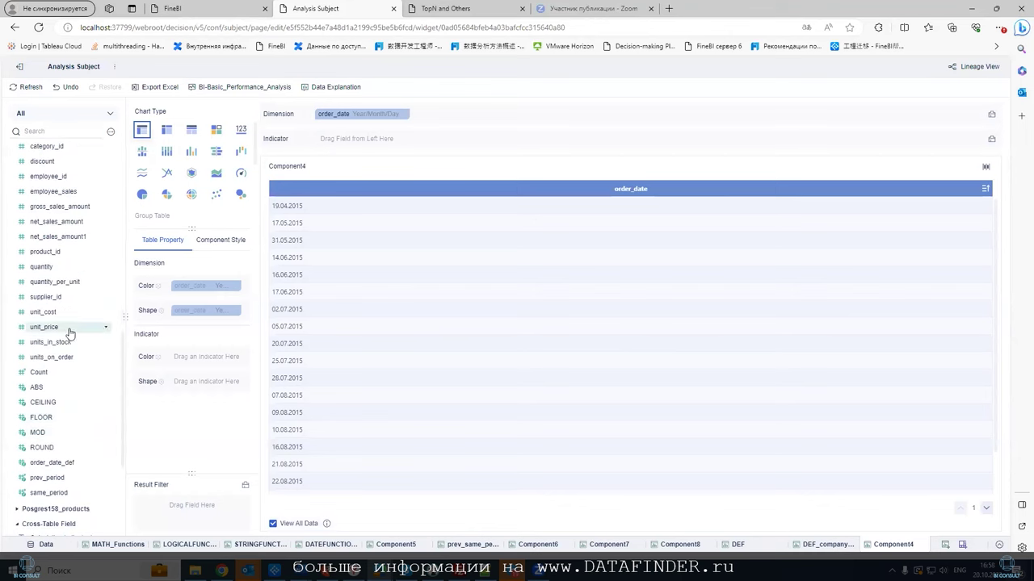
pyautogui.moveTo(64, 223); pyautogui.dragTo(355, 139)
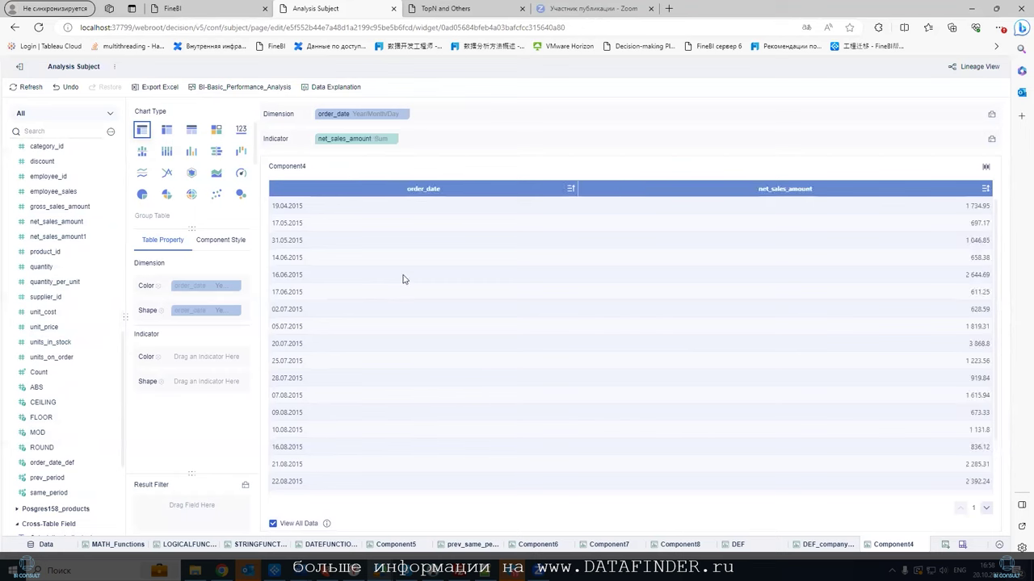
pyautogui.click(394, 140)
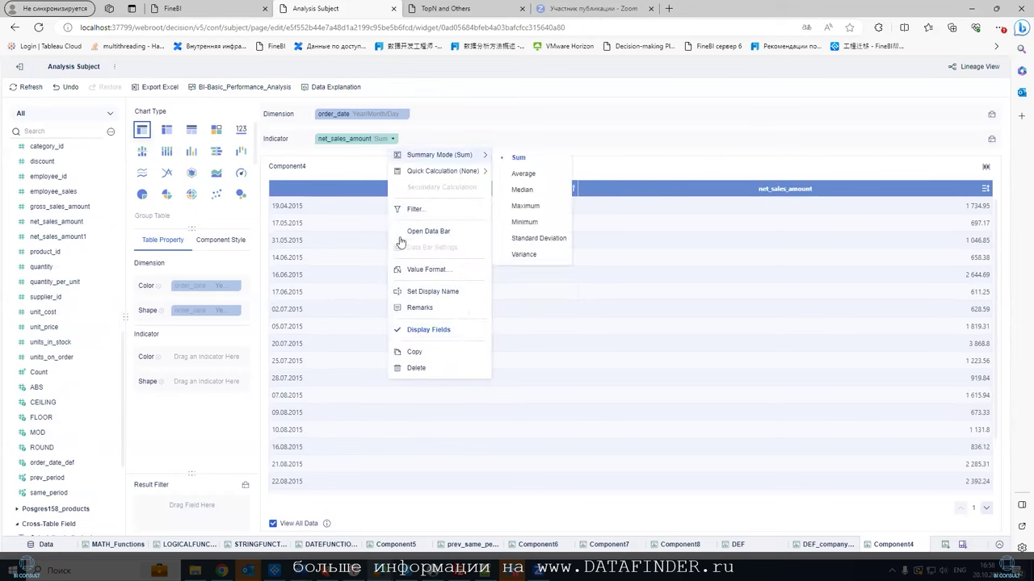
pyautogui.click(404, 351)
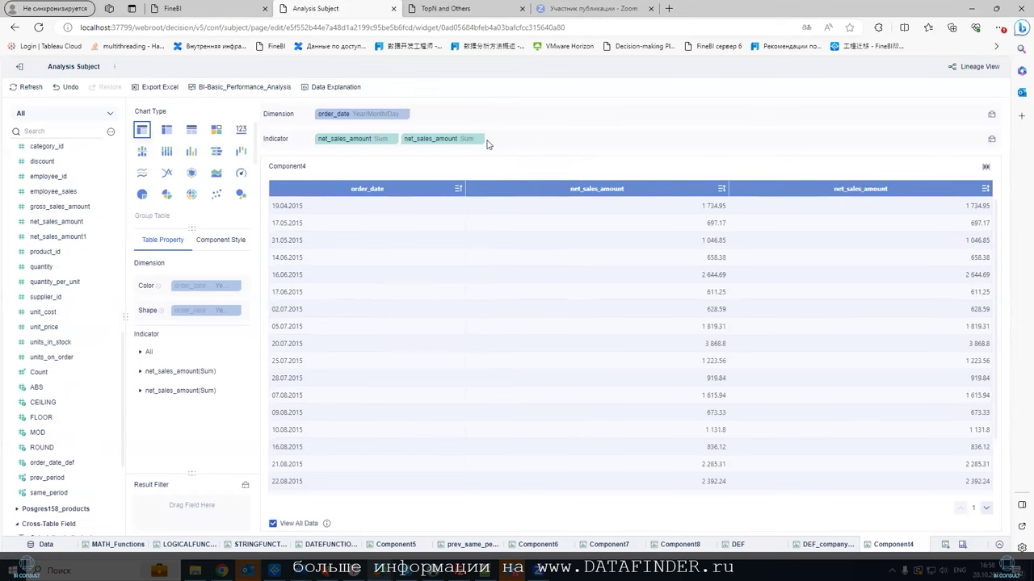
# Apply the Year-on-year growth quick calculation by Month to the second net_sales_amount indicator and check the table values.
pyautogui.click(480, 140)
pyautogui.moveTo(486, 156)
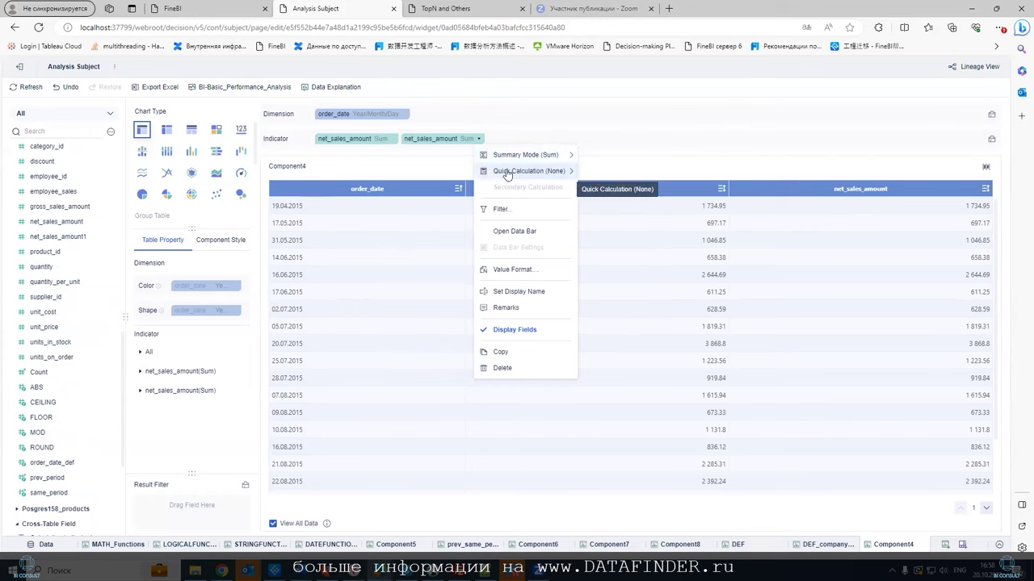
pyautogui.moveTo(511, 172)
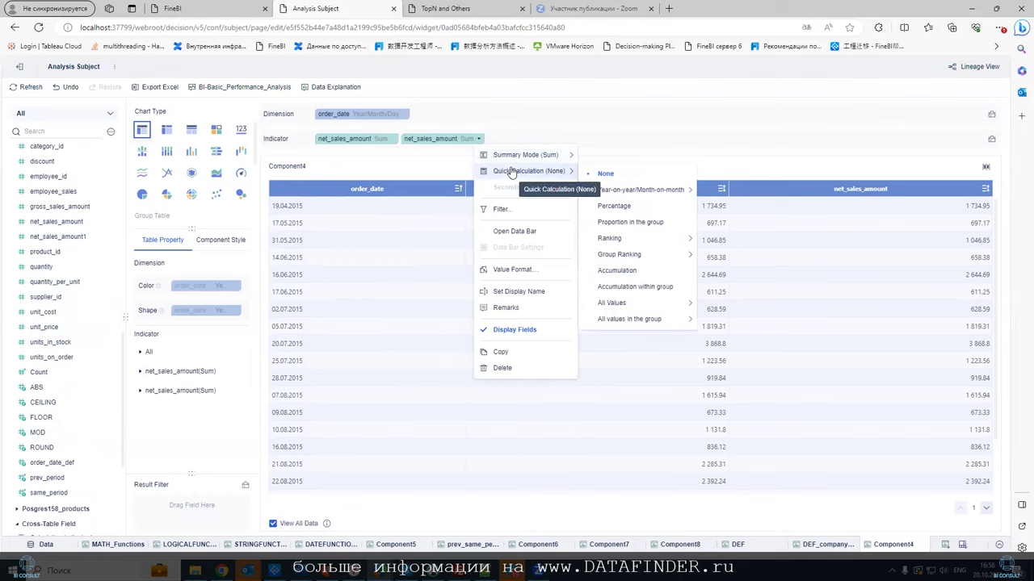
pyautogui.moveTo(631, 197)
pyautogui.moveTo(735, 209)
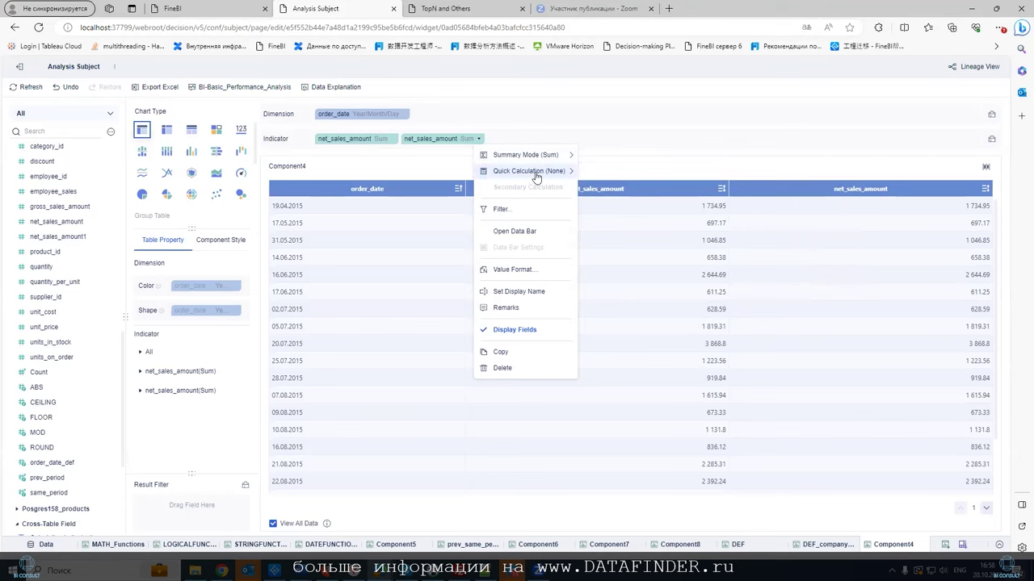
pyautogui.moveTo(575, 176)
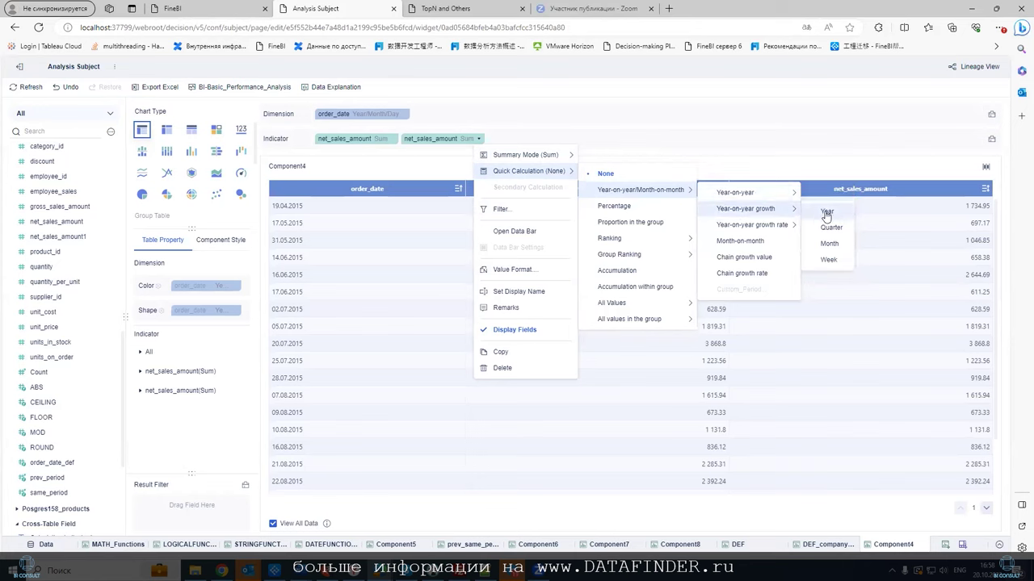
pyautogui.click(829, 244)
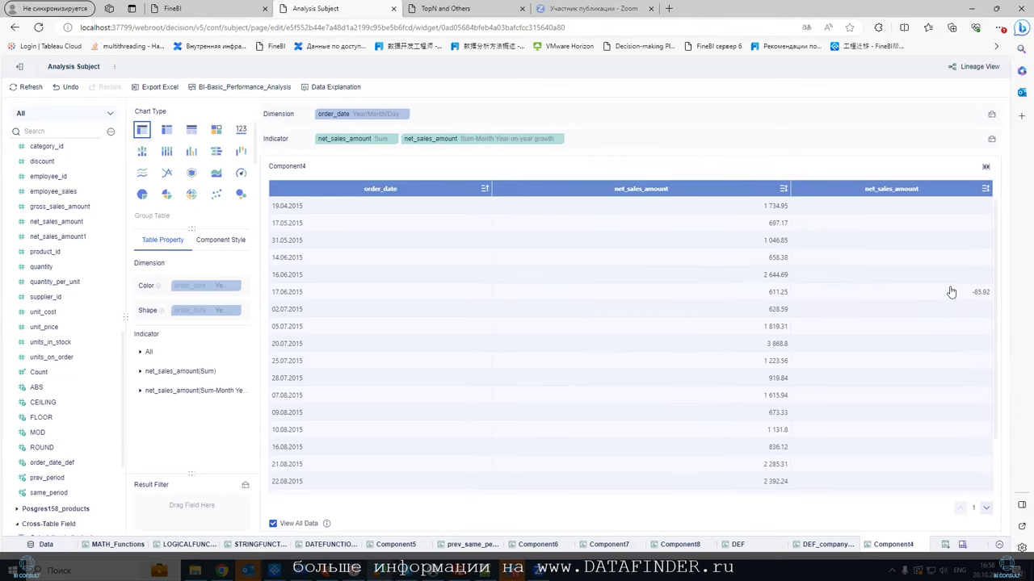
pyautogui.scroll(-2, 951, 291)
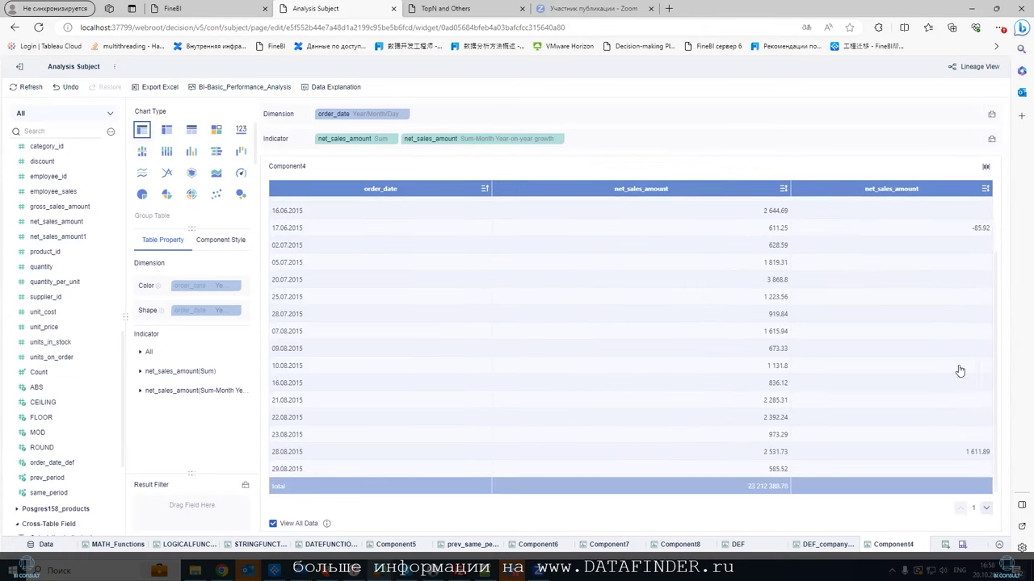
pyautogui.scroll(2, 944, 422)
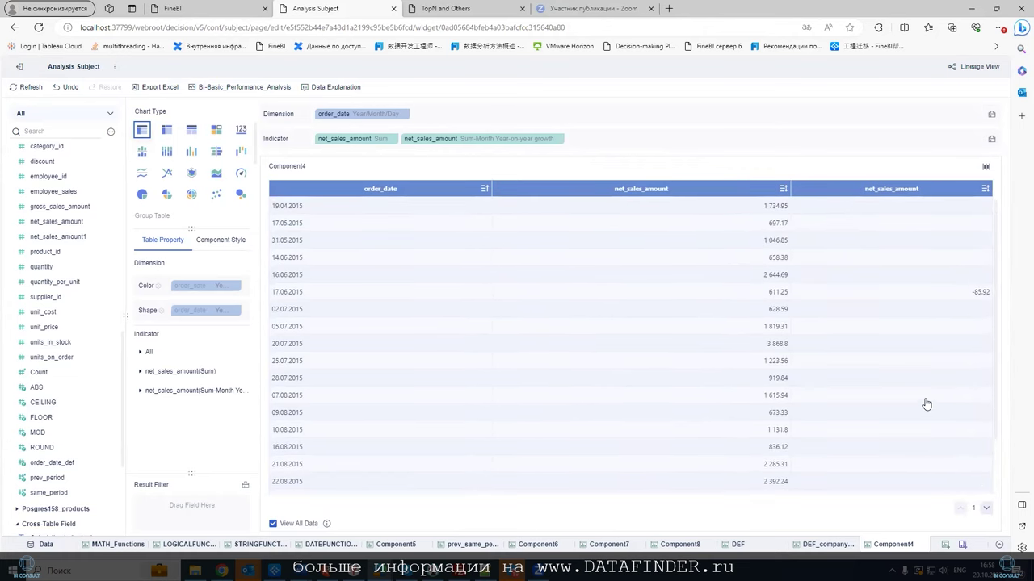
# Change the second net_sales_amount indicator's quick calculation to Year-on-year by Month and compare its values with the original column.
pyautogui.click(558, 140)
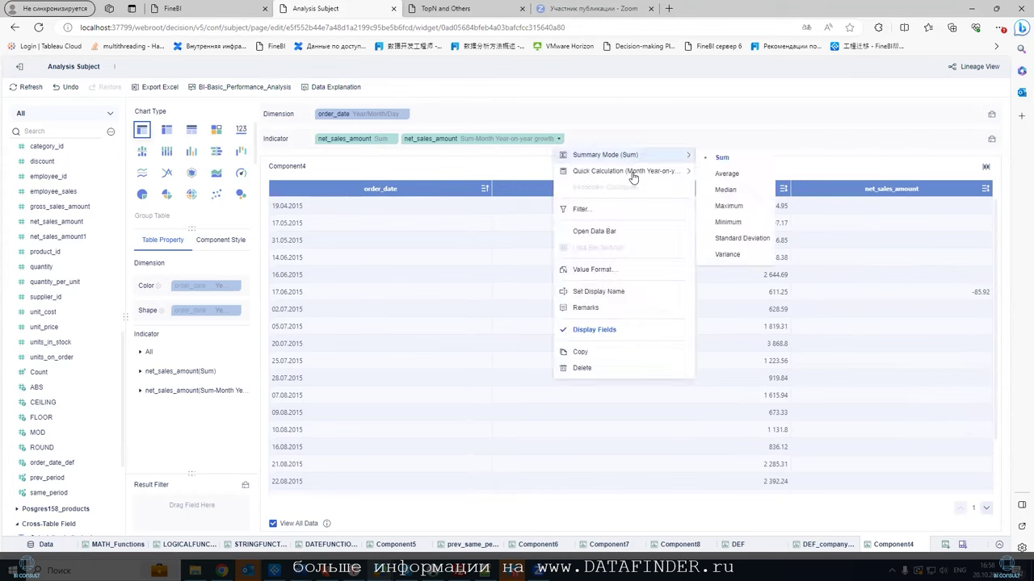
pyautogui.moveTo(633, 174)
pyautogui.moveTo(788, 190)
pyautogui.moveTo(868, 194)
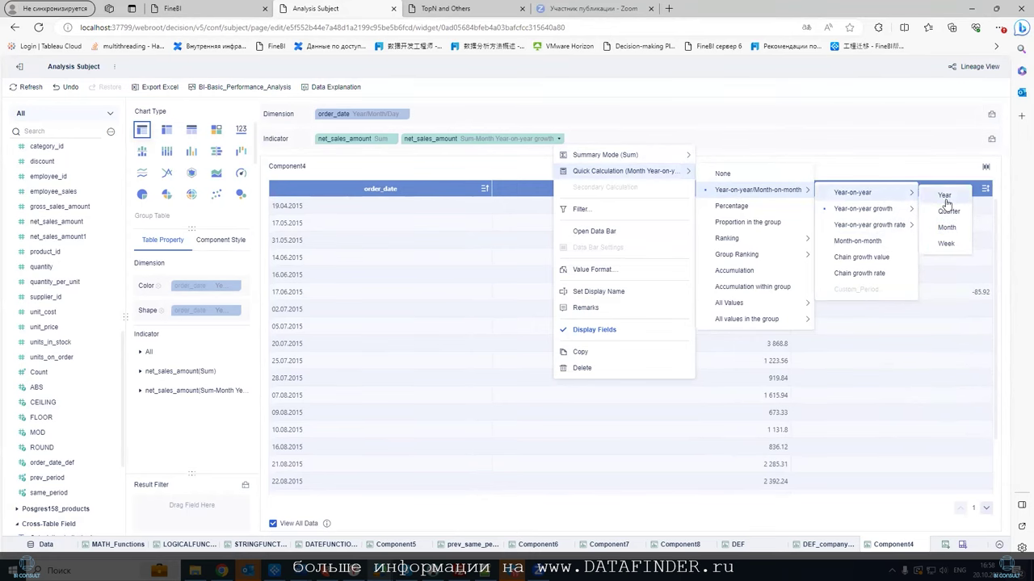
pyautogui.click(946, 227)
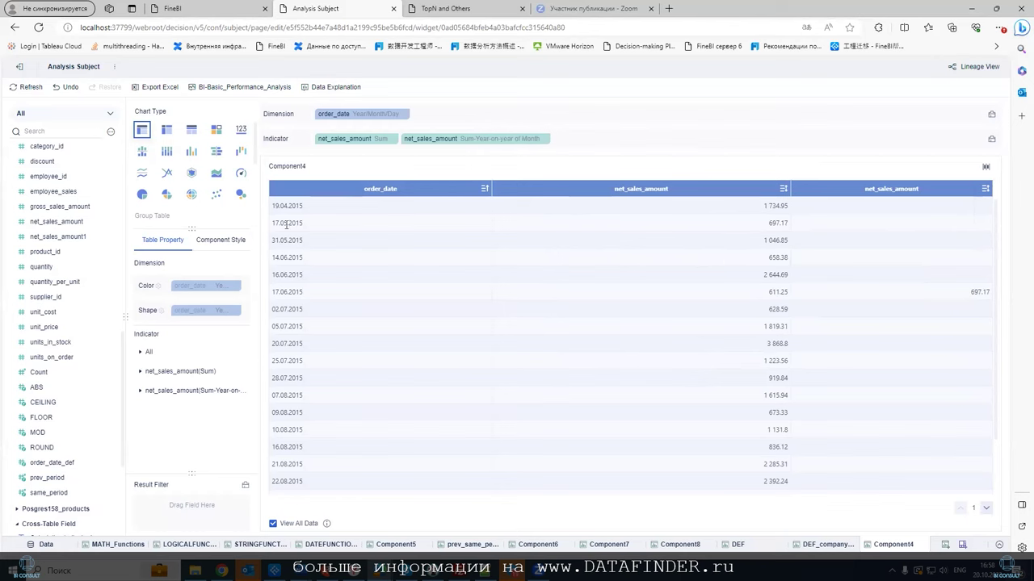
pyautogui.doubleClick(777, 293)
# Group the order_date dimension by year and month (YM) and look over the table.
pyautogui.click(406, 117)
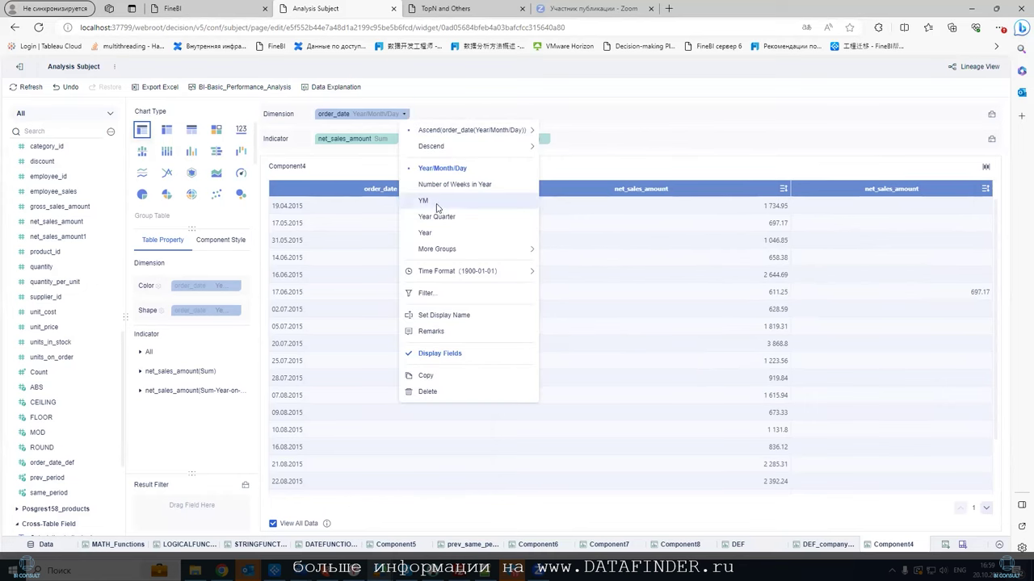
pyautogui.click(511, 204)
pyautogui.scroll(-2, 937, 343)
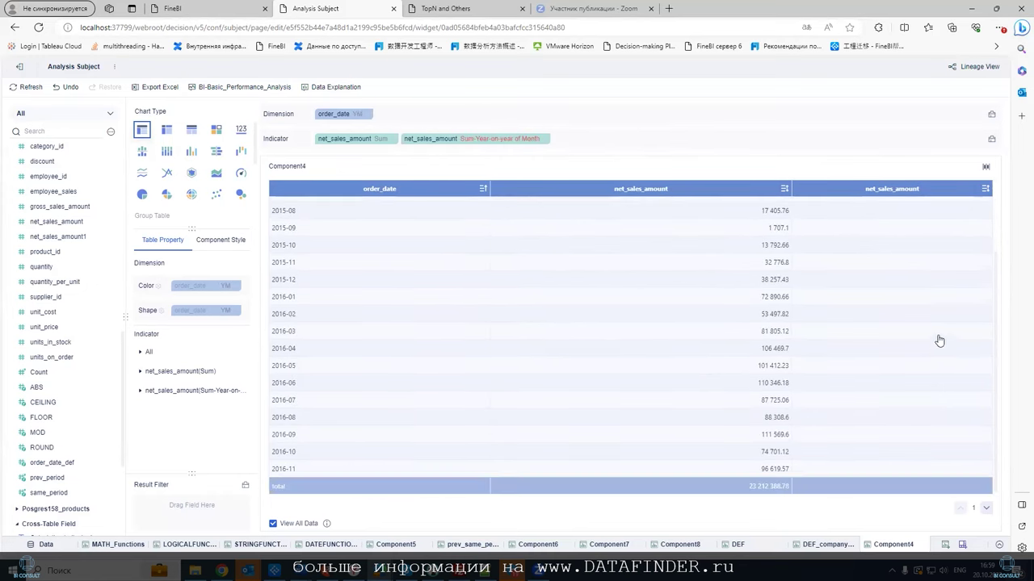
pyautogui.scroll(2, 507, 251)
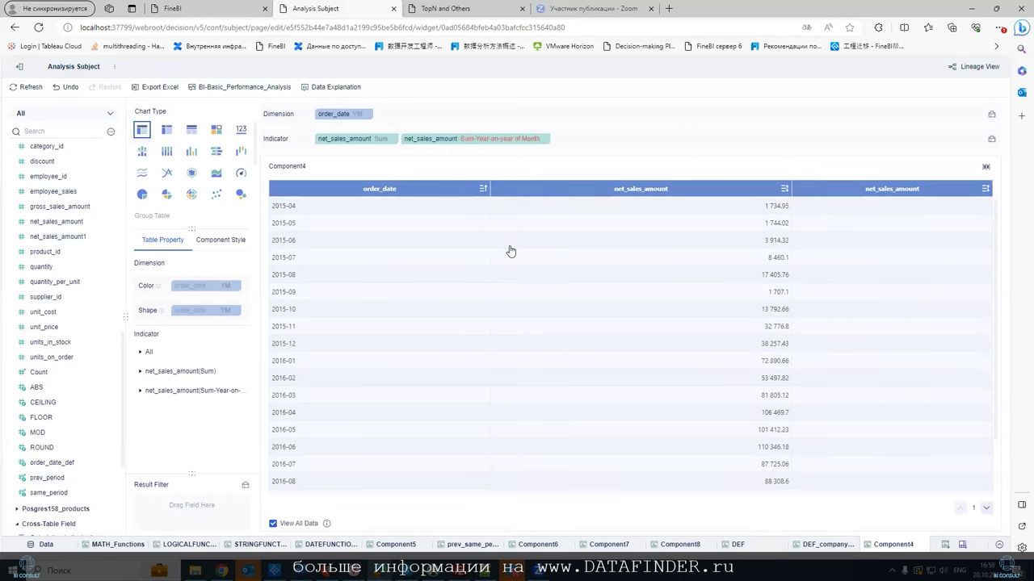
# Set the second net_sales_amount indicator's quick calculation to Year-on-year by Year and check the table values.
pyautogui.click(544, 139)
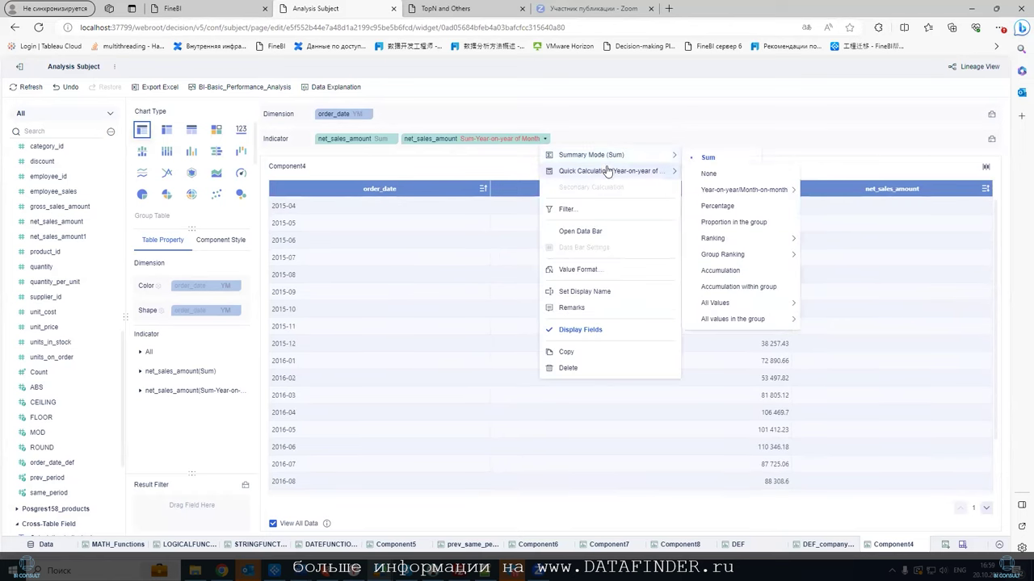
pyautogui.moveTo(740, 193)
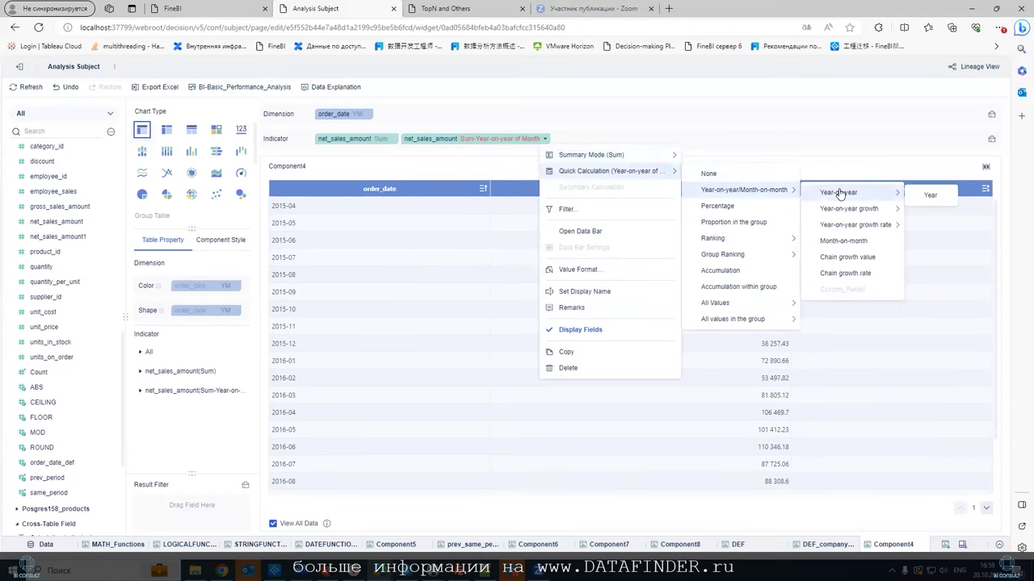
pyautogui.click(932, 194)
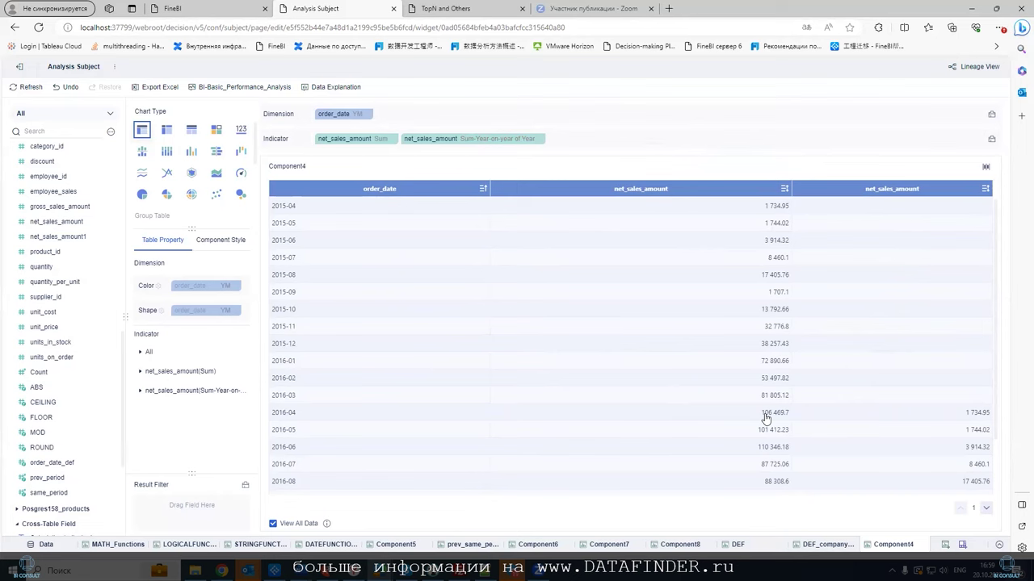
pyautogui.scroll(-2, 945, 420)
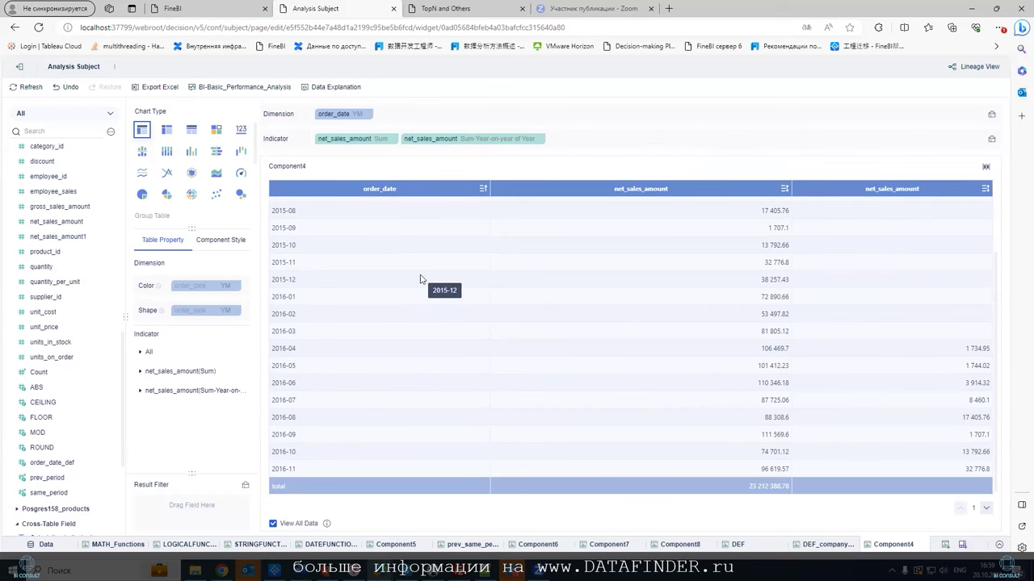
# Switch the second net_sales_amount indicator's quick calculation to Month-on-month.
pyautogui.click(540, 139)
pyautogui.moveTo(611, 170)
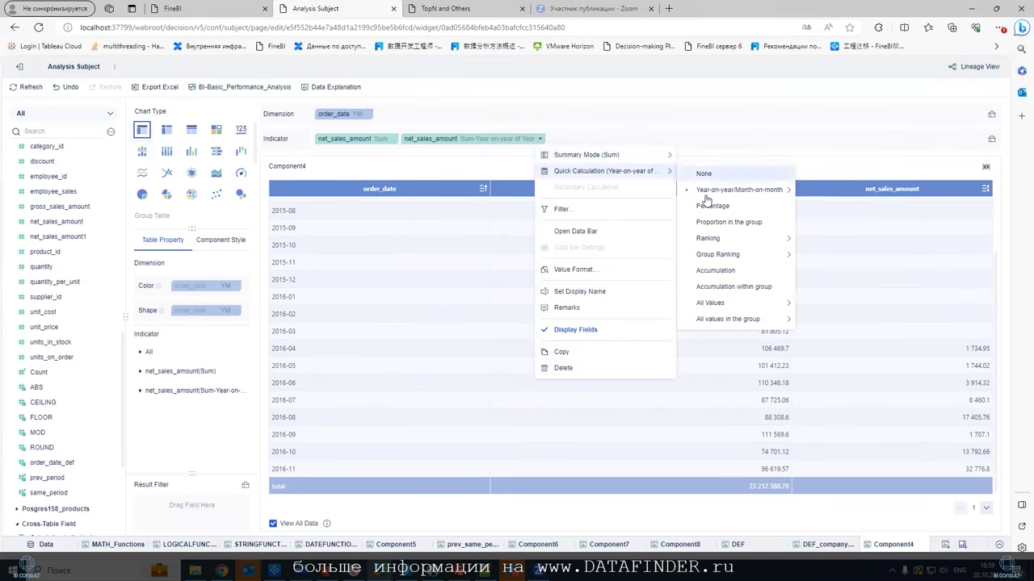
pyautogui.moveTo(708, 194)
pyautogui.moveTo(889, 200)
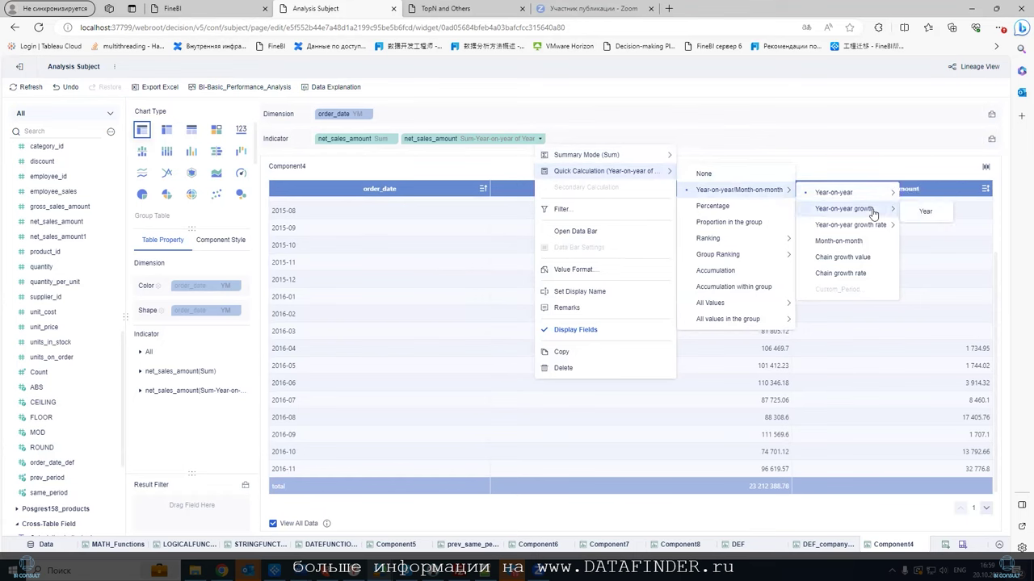
pyautogui.moveTo(858, 194)
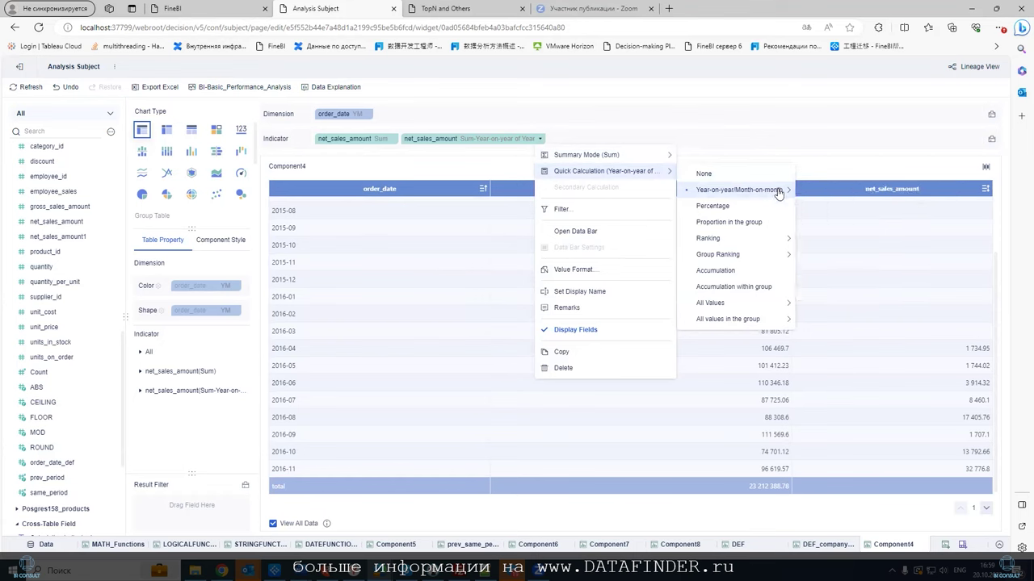
pyautogui.moveTo(778, 192)
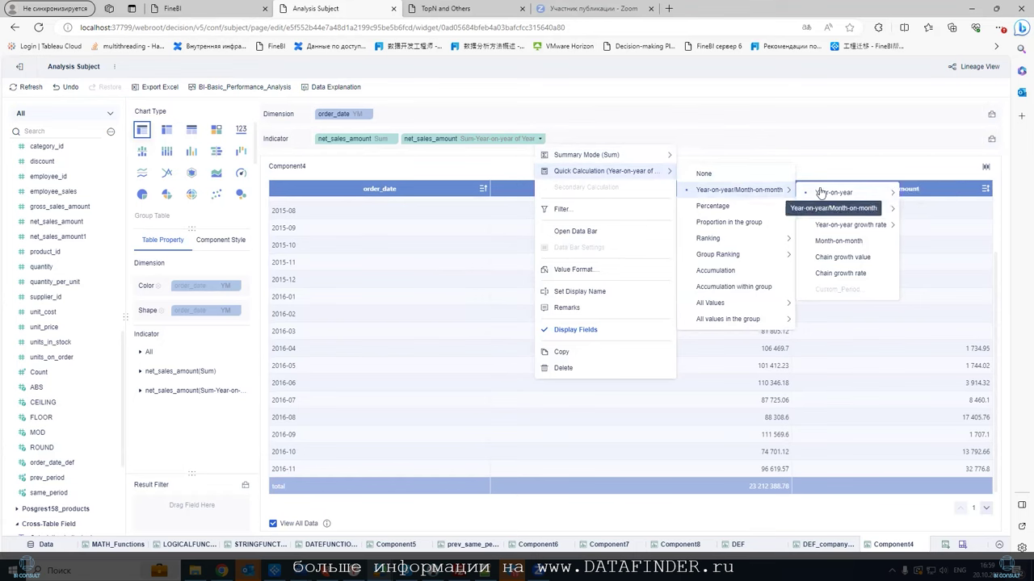
pyautogui.click(838, 241)
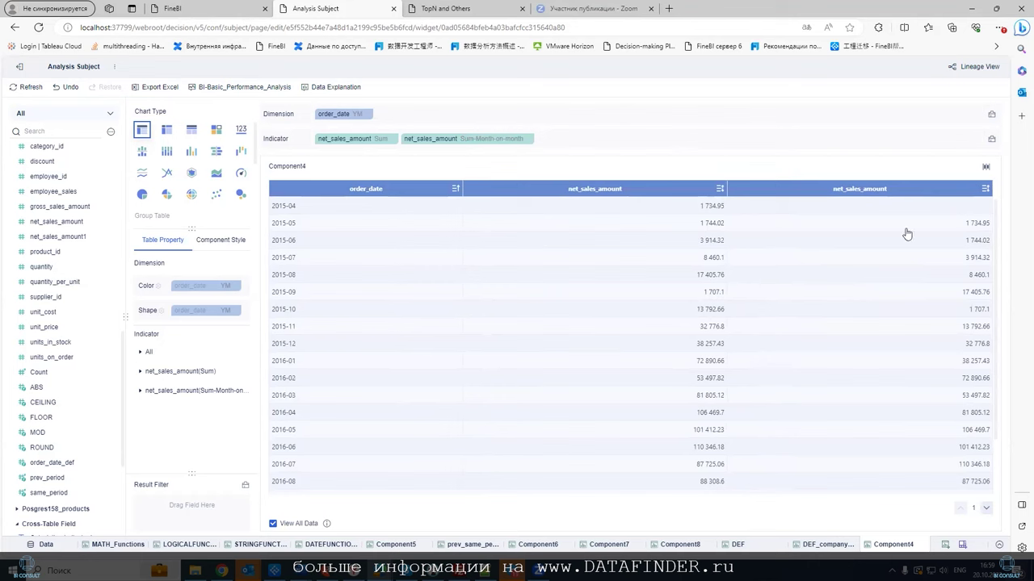
# Create a calculation indicator with the formula PREVIOUS_PERIOD(SUM_AGG(net_sales_amount)) and add it to the table's indicators.
pyautogui.click(110, 131)
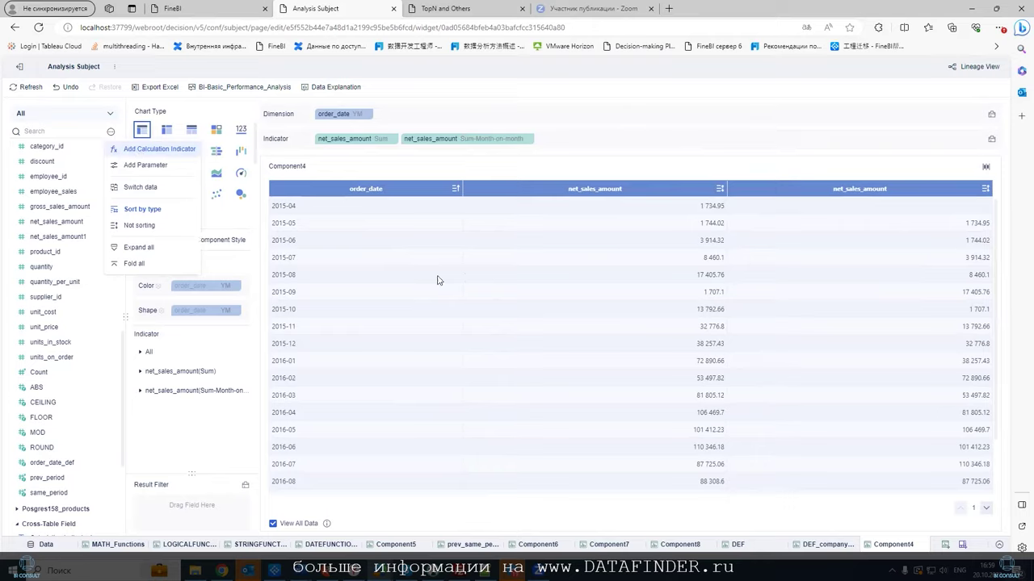
pyautogui.click(159, 148)
pyautogui.write('prev')
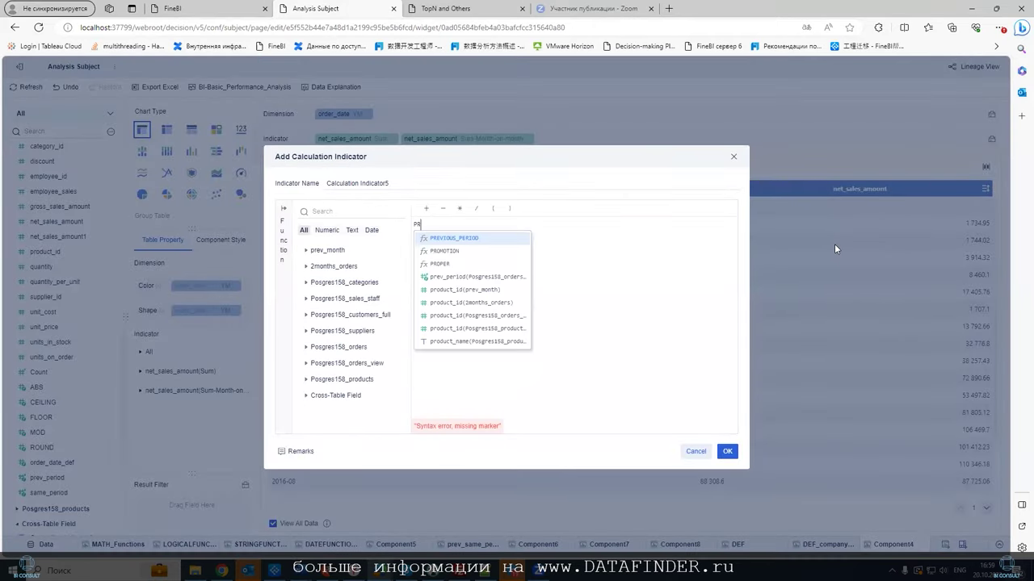
pyautogui.press('Return')
pyautogui.write('sum_agg')
pyautogui.press('Return')
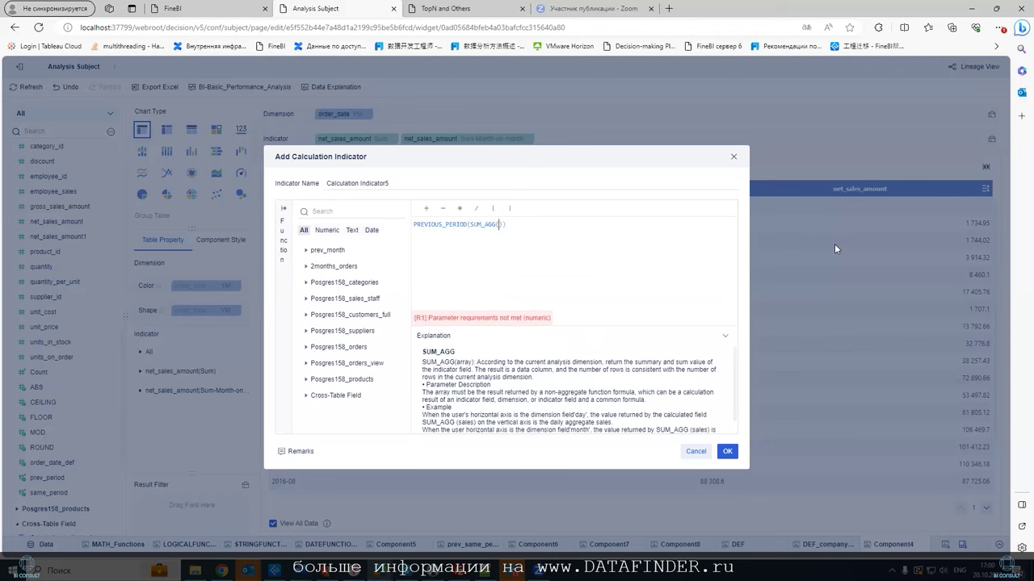
pyautogui.write('net')
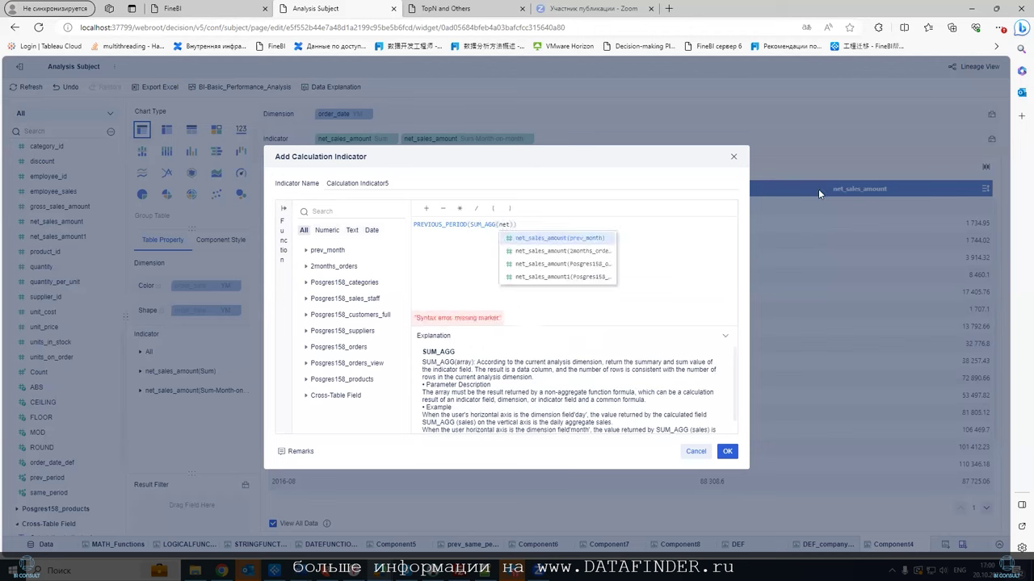
pyautogui.click(585, 269)
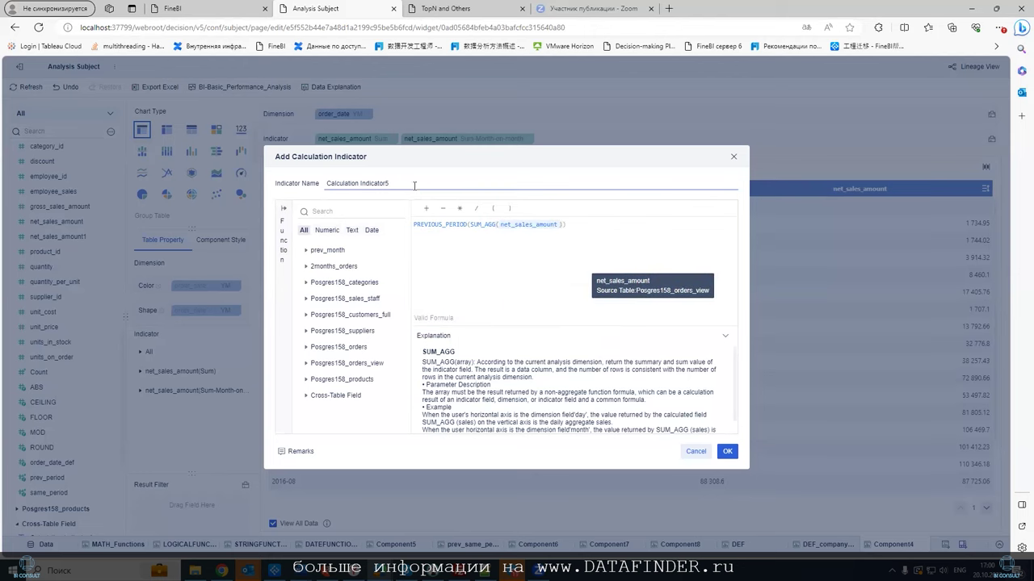
pyautogui.click(726, 454)
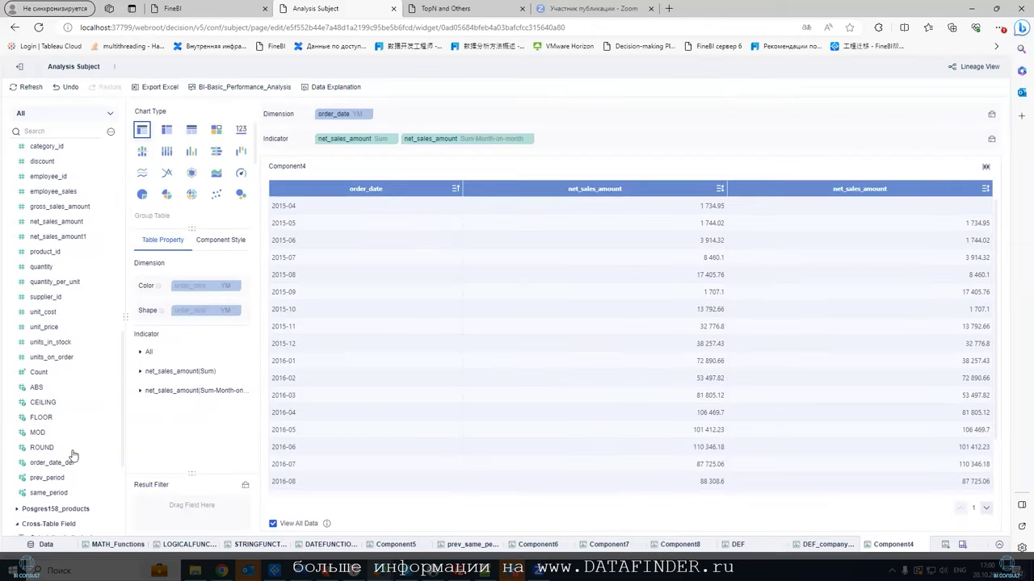
pyautogui.moveTo(63, 418); pyautogui.dragTo(571, 140)
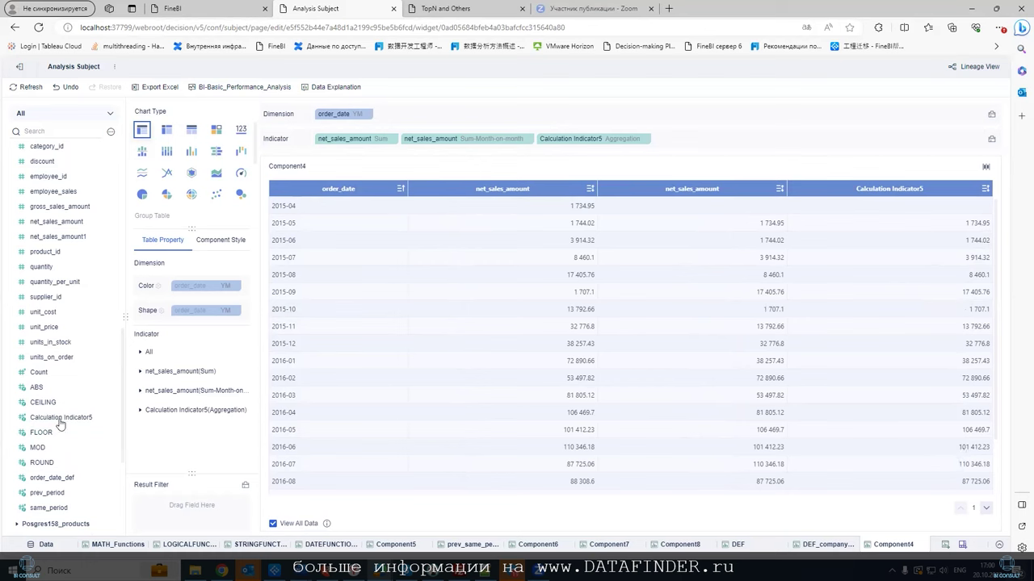
# Edit the new calculation indicator's formula, replacing the PREVIOUS_PERIOD function with SAME_PERIOD around SUM_AGG(net_sales_amount).
pyautogui.click(106, 418)
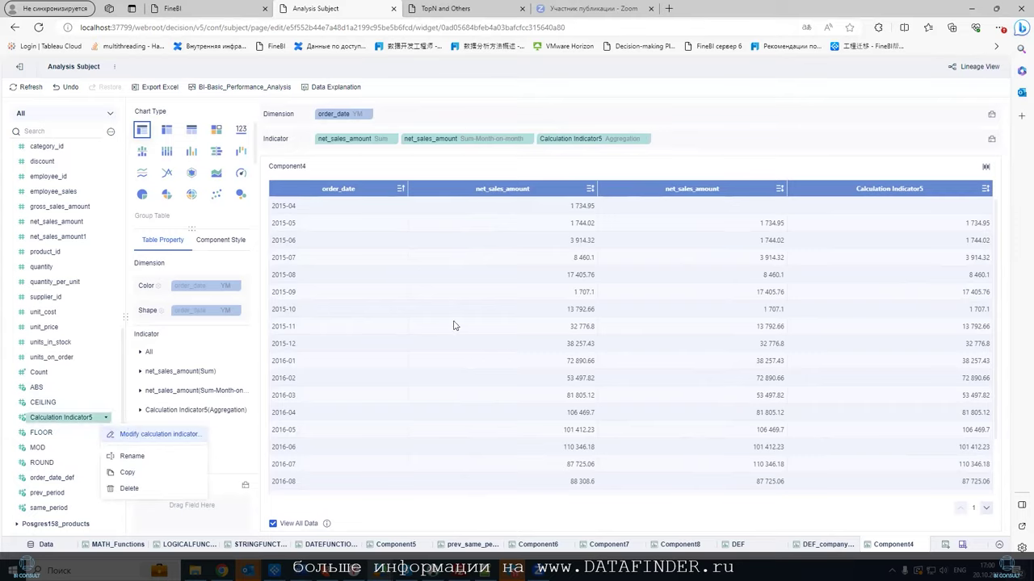
pyautogui.click(159, 434)
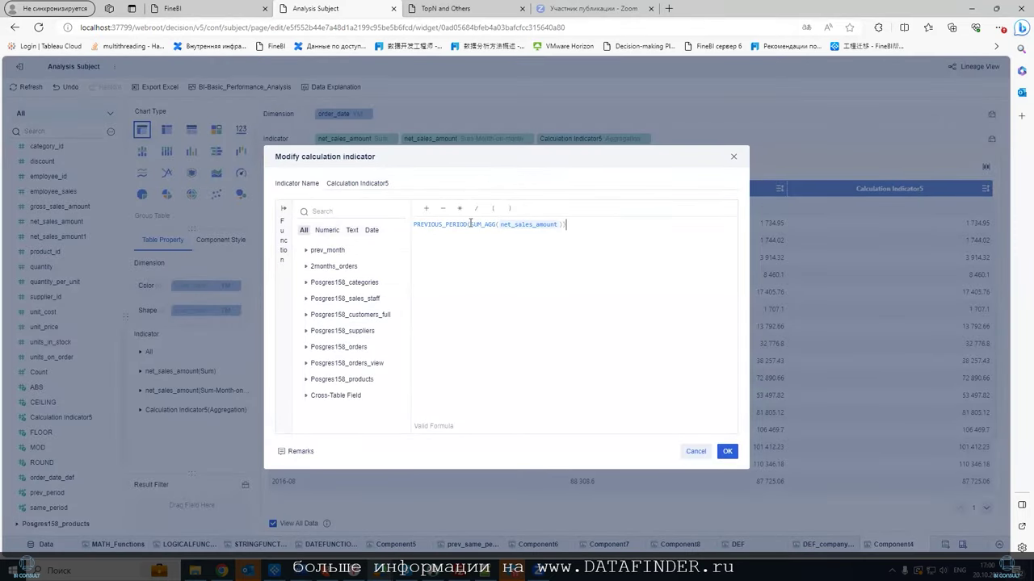
pyautogui.doubleClick(470, 224)
pyautogui.press('BackSpace')
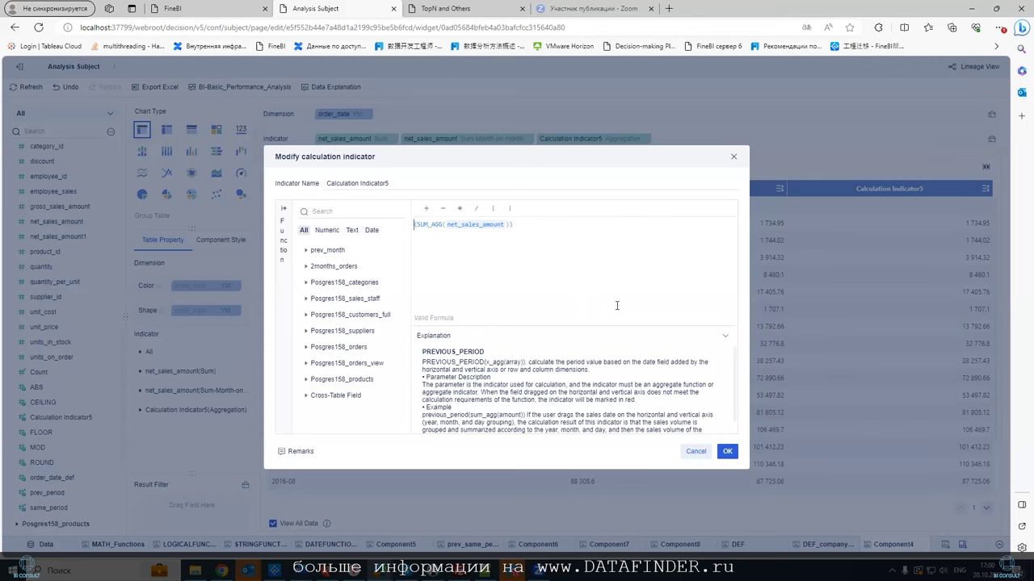
pyautogui.write('same')
pyautogui.press('Return')
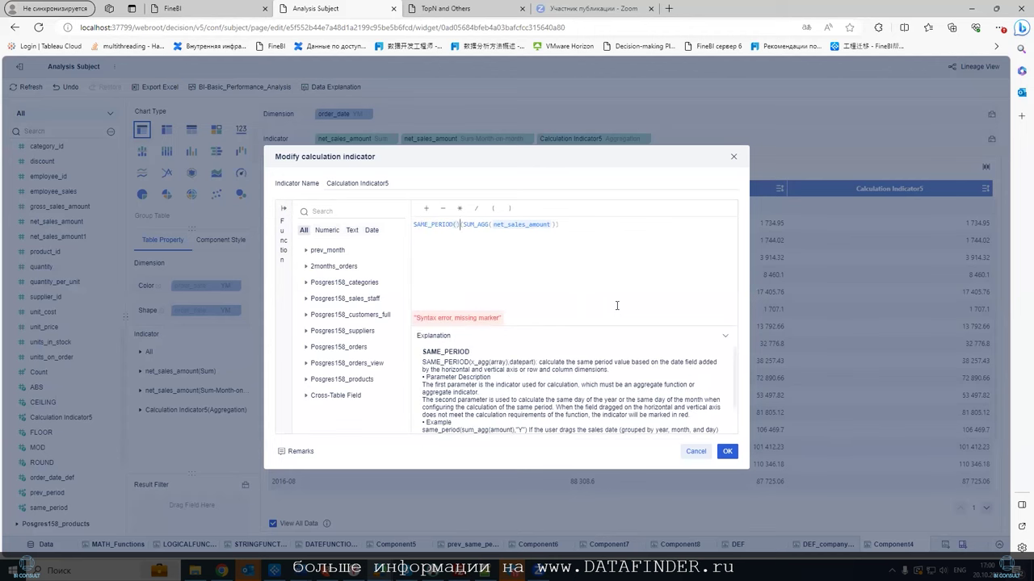
pyautogui.press('BackSpace')
pyautogui.press('BackSpace')
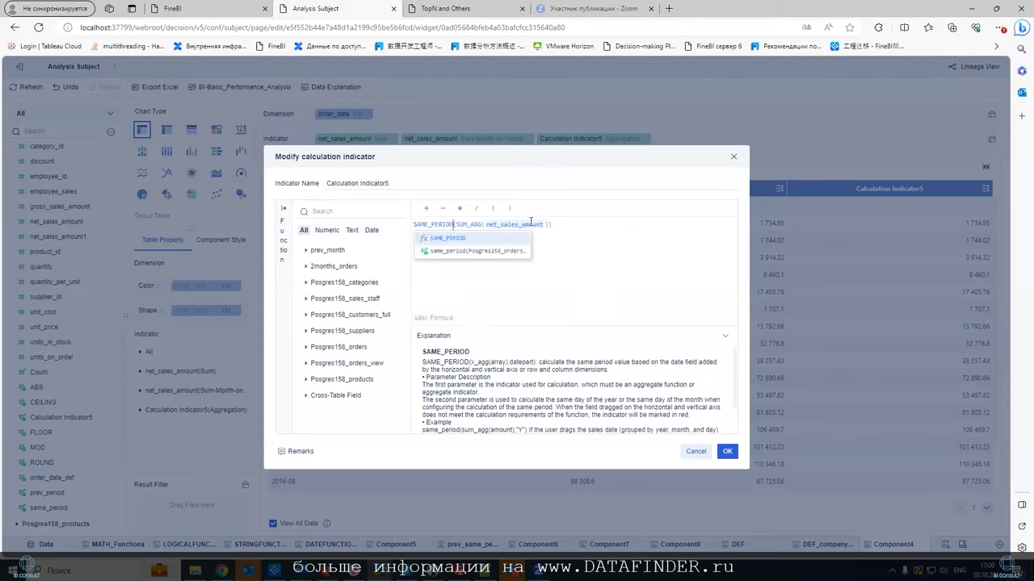
# Add "Y" as the second SAME_PERIOD parameter, apply the formula and check the indicator's April 2016 value.
pyautogui.click(550, 225)
pyautogui.write(',"')
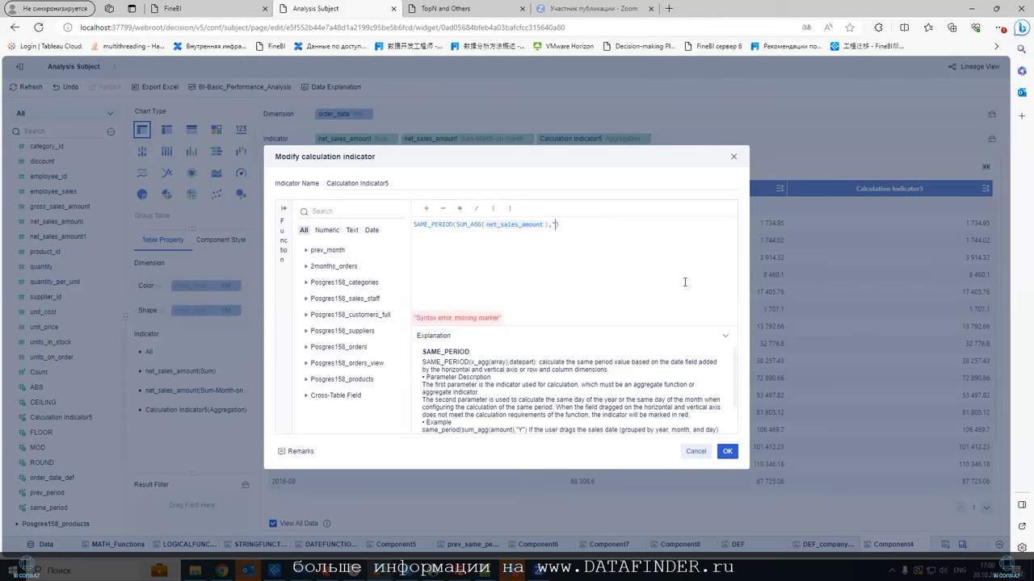
pyautogui.write('Y"')
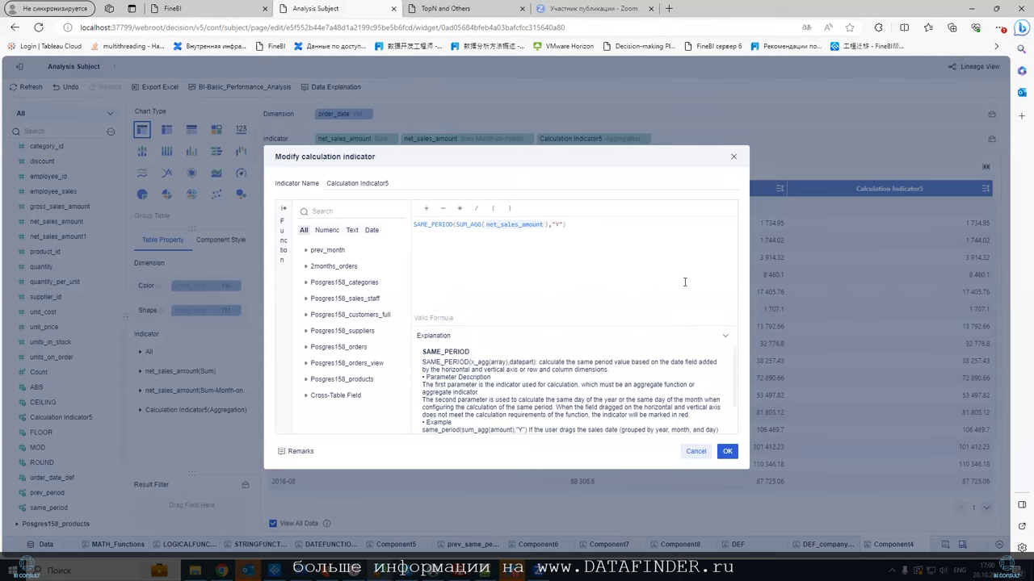
pyautogui.scroll(-2, 576, 414)
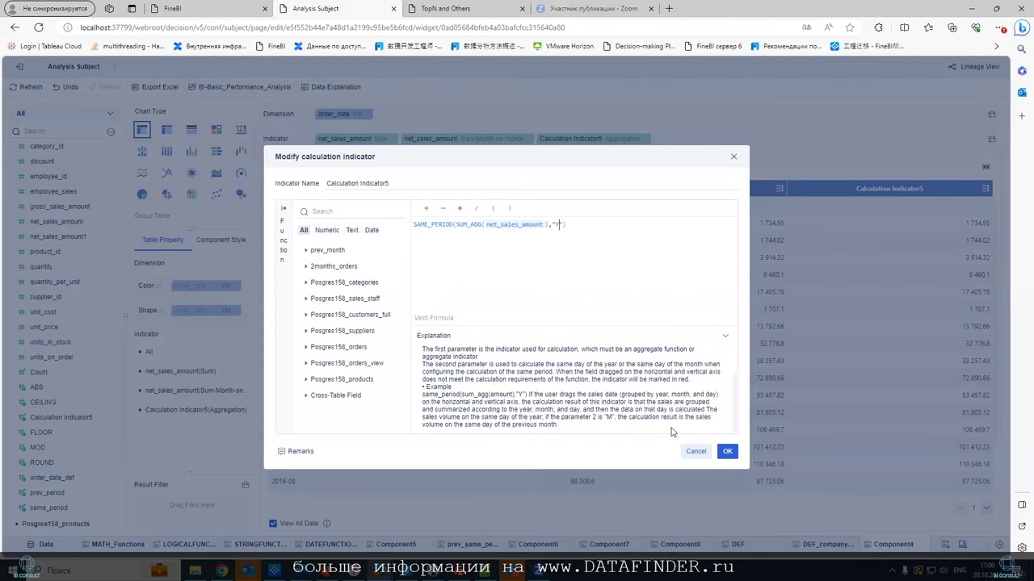
pyautogui.click(726, 451)
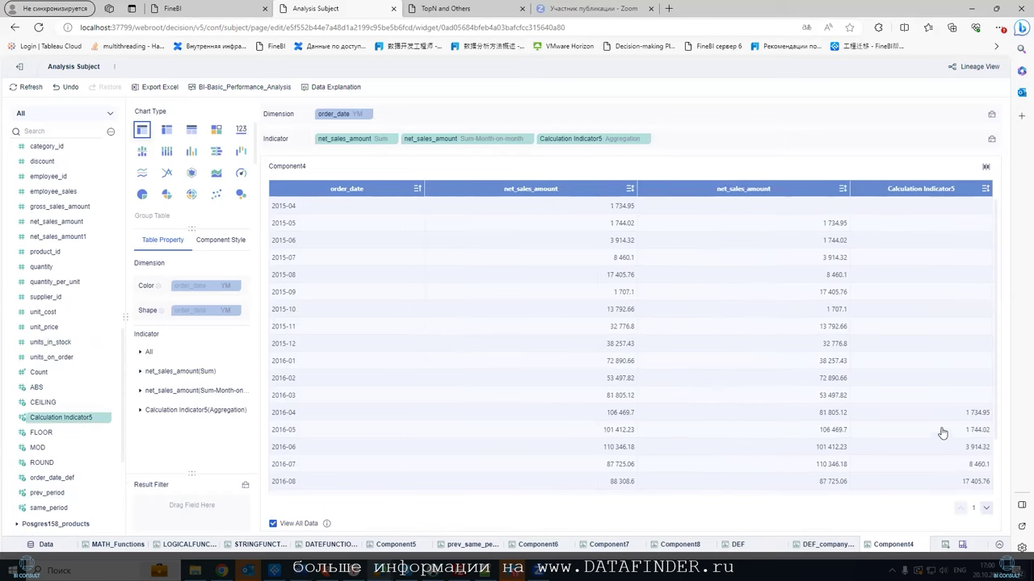
pyautogui.moveTo(963, 415); pyautogui.dragTo(993, 415)
pyautogui.click(977, 419)
# Set the second net_sales_amount indicator's quick calculation to Chain growth value.
pyautogui.click(647, 139)
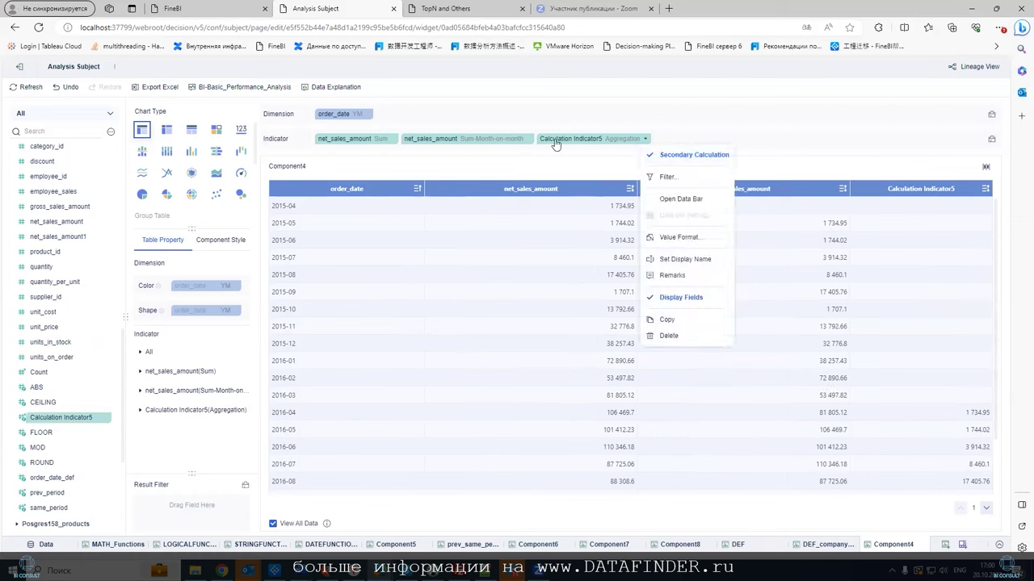
pyautogui.click(528, 141)
pyautogui.moveTo(602, 172)
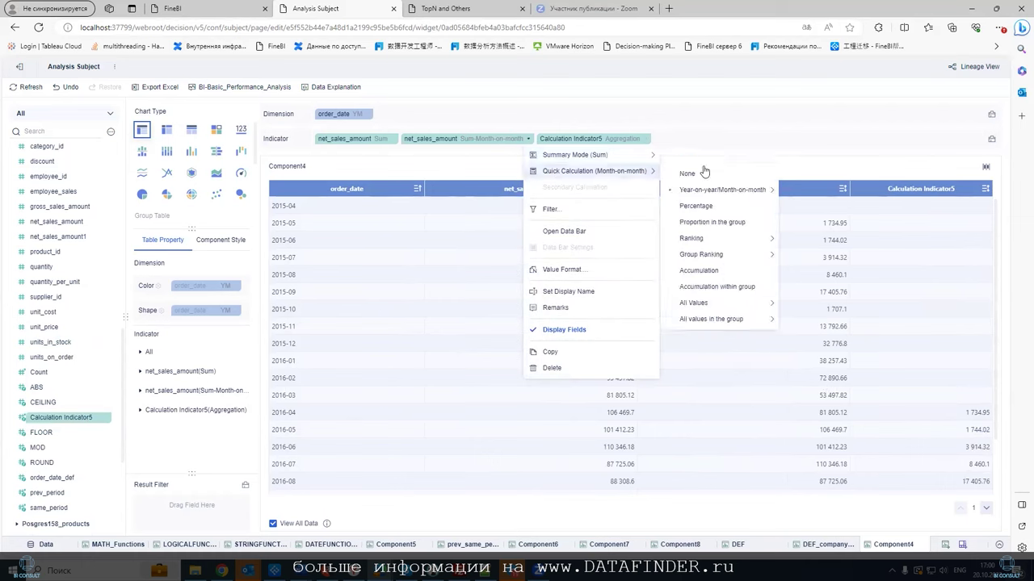
pyautogui.moveTo(710, 192)
pyautogui.click(824, 257)
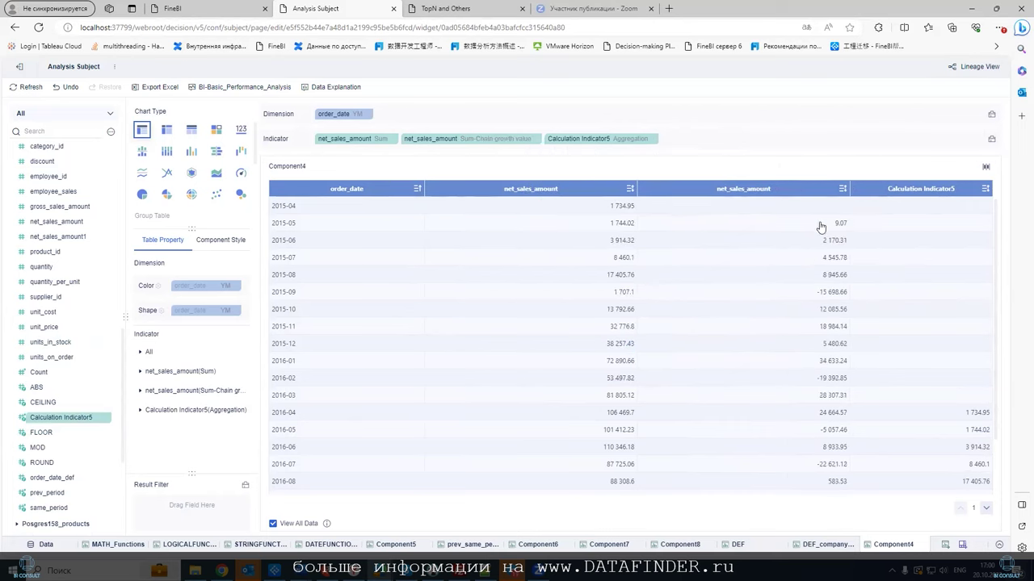
# Change the second net_sales_amount indicator's quick calculation to Percentage and look over the monthly shares.
pyautogui.click(536, 139)
pyautogui.moveTo(557, 170)
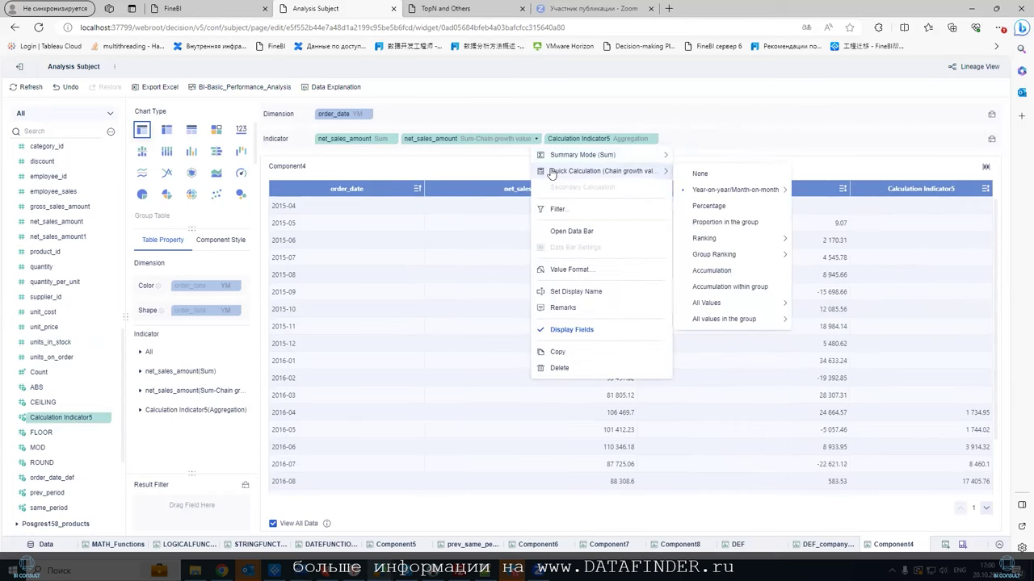
pyautogui.click(709, 207)
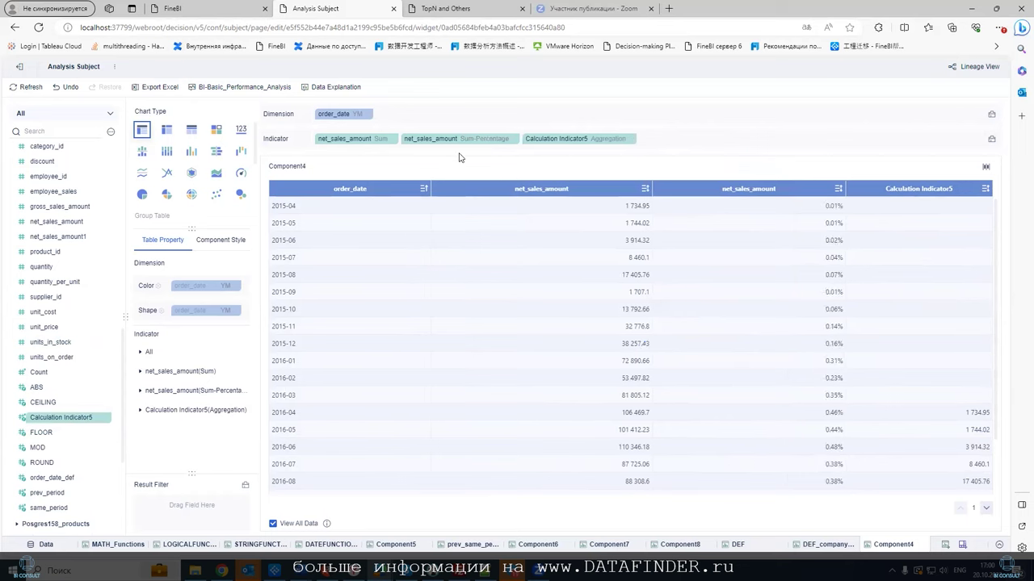
pyautogui.scroll(-1, 756, 296)
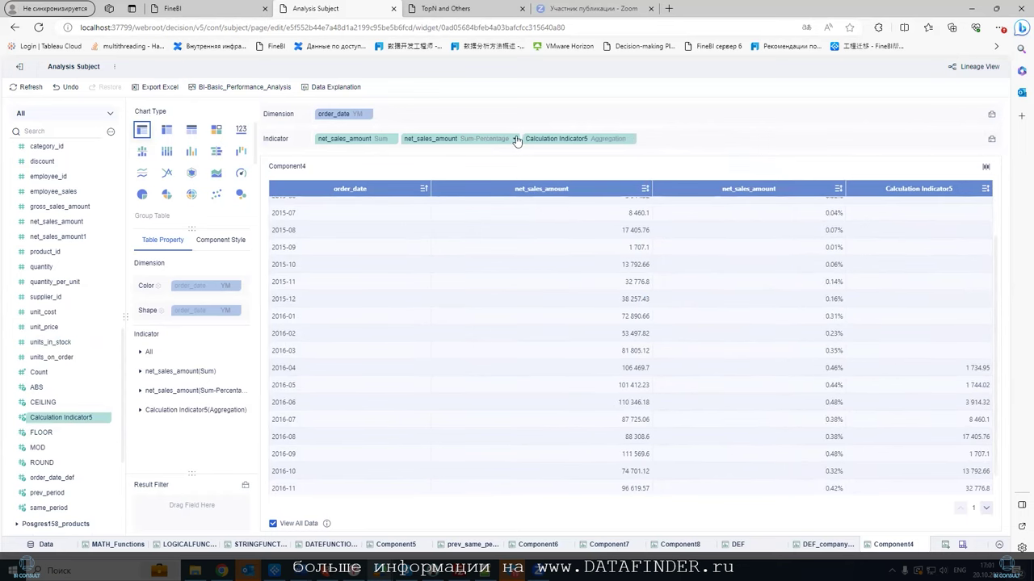
# Switch the second net_sales_amount indicator's quick calculation to Chain growth rate.
pyautogui.click(514, 139)
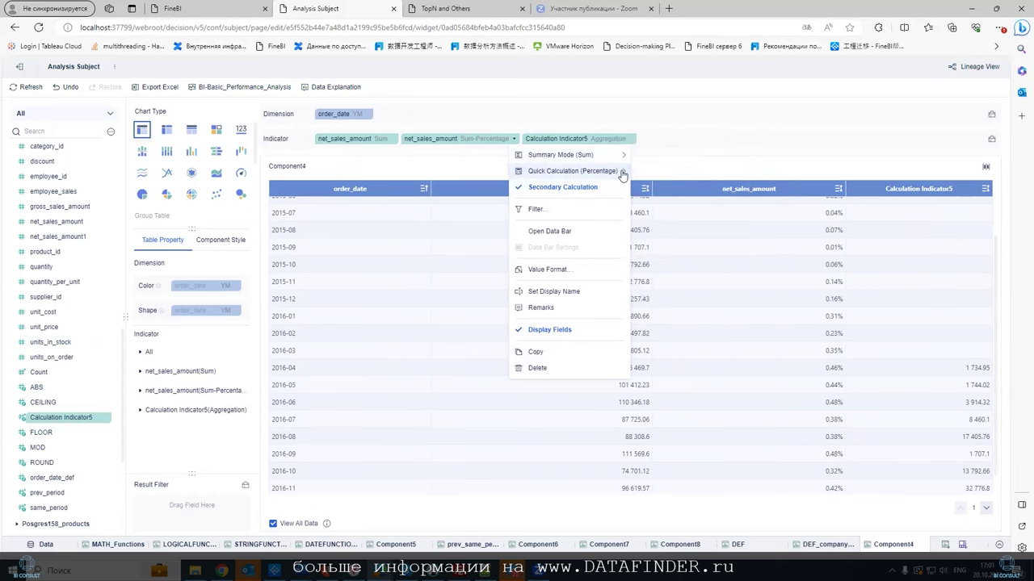
pyautogui.moveTo(637, 172)
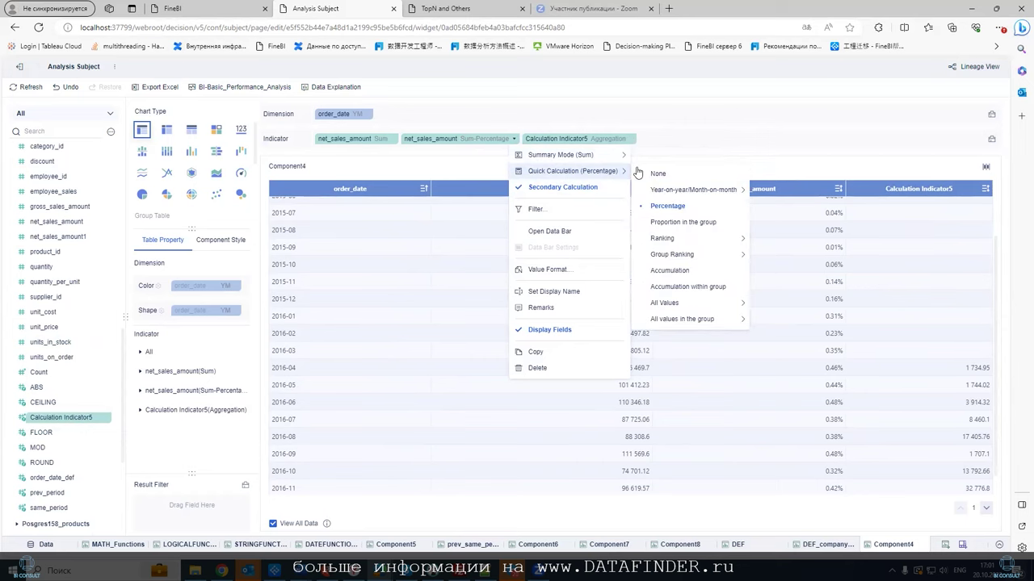
pyautogui.moveTo(737, 190)
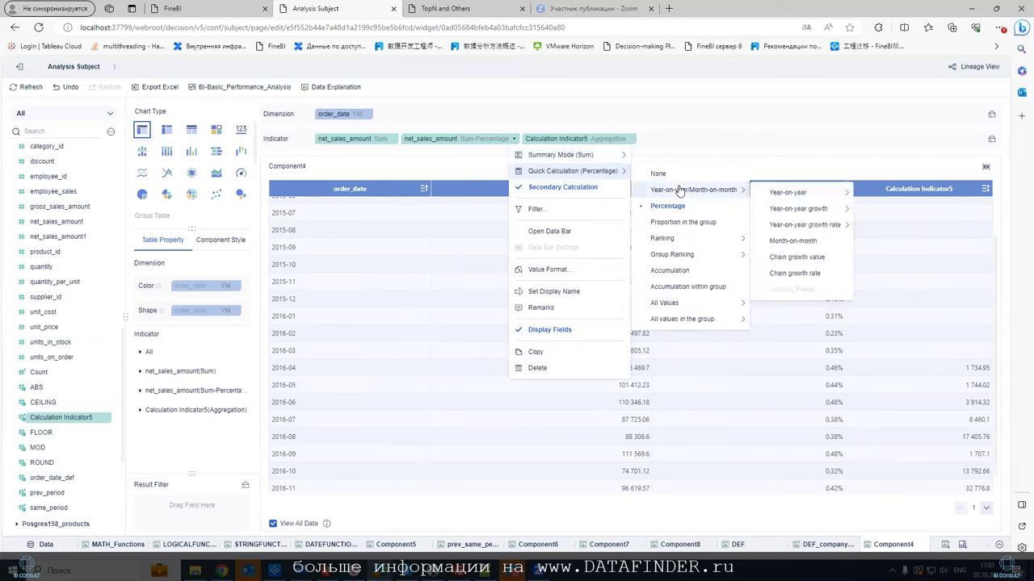
pyautogui.click(802, 274)
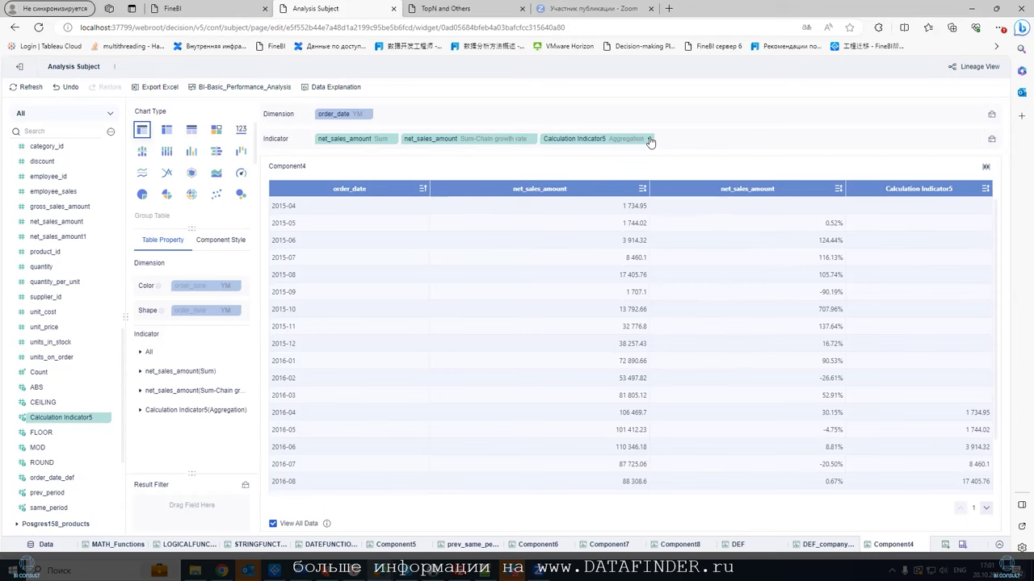
# Set the second net_sales_amount indicator's quick calculation to Proportion in the group.
pyautogui.click(651, 142)
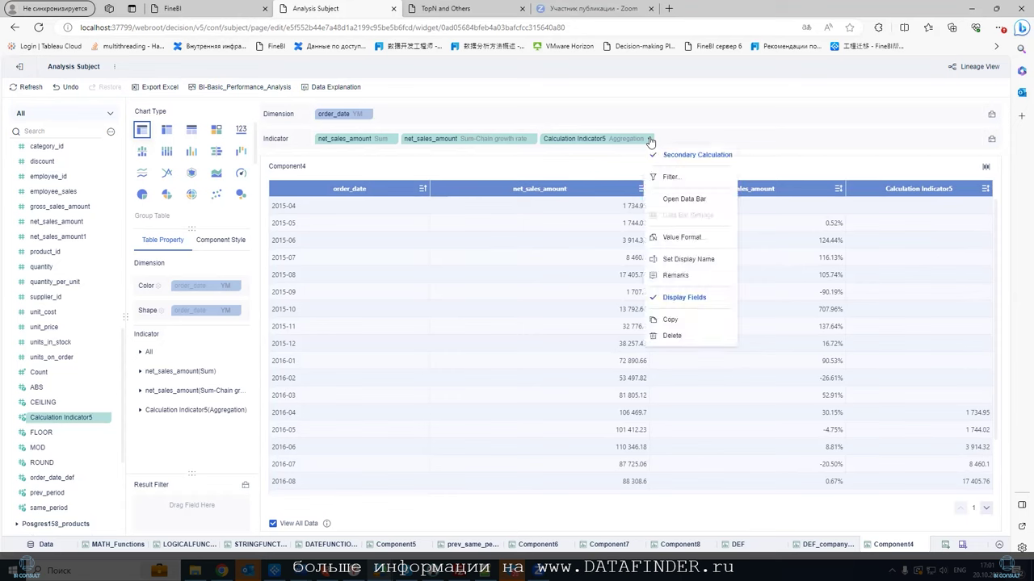
pyautogui.click(532, 142)
pyautogui.moveTo(623, 171)
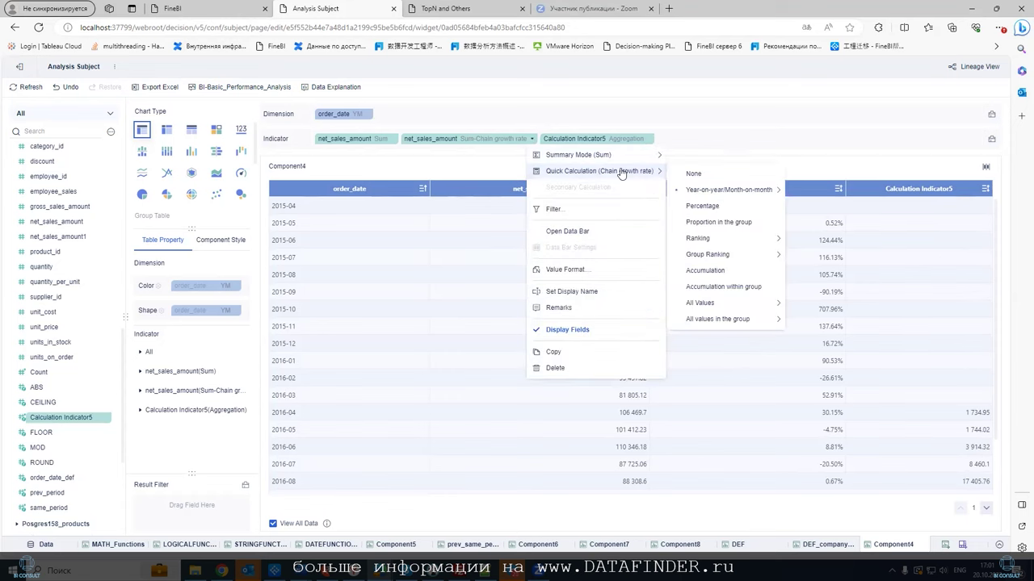
pyautogui.click(719, 223)
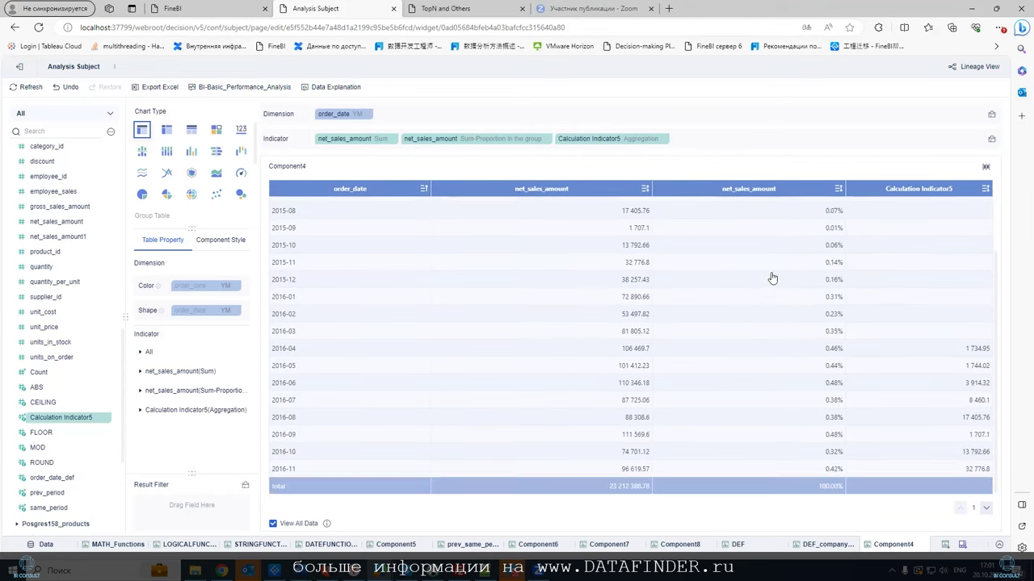
# Review the available quick calculation types for the second net_sales_amount indicator and set it back to Chain growth rate.
pyautogui.click(546, 140)
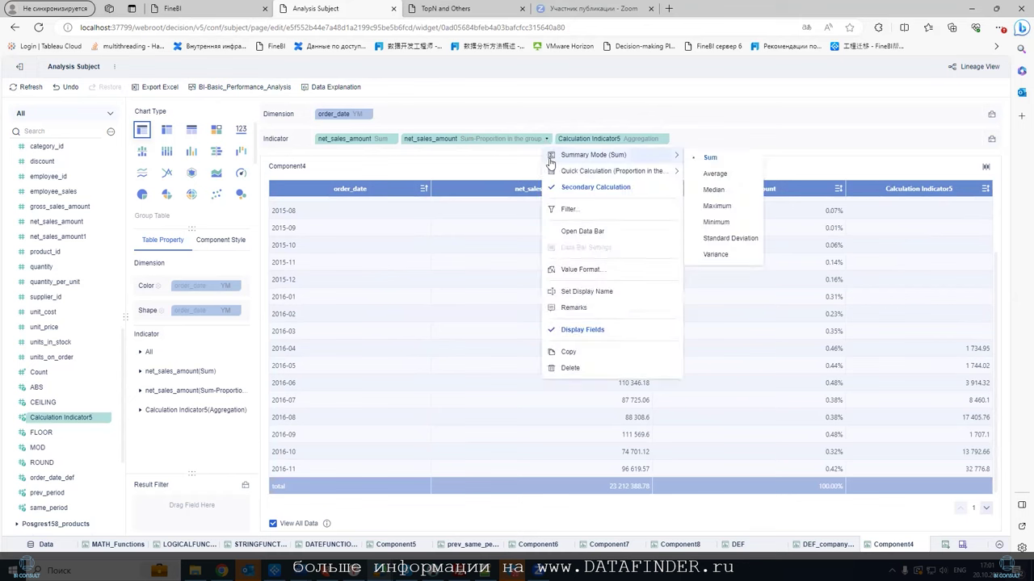
pyautogui.moveTo(634, 170)
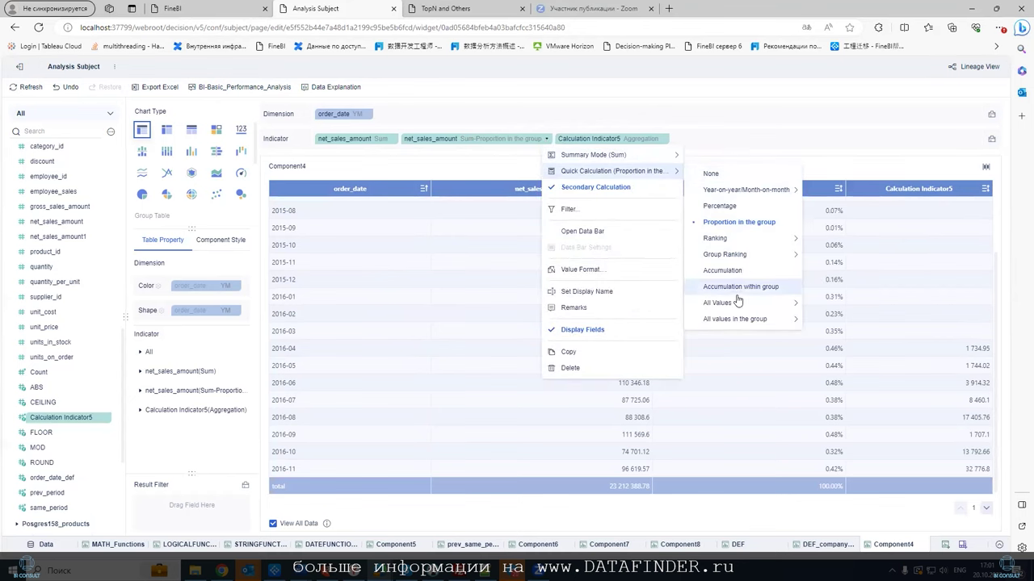
pyautogui.moveTo(744, 308)
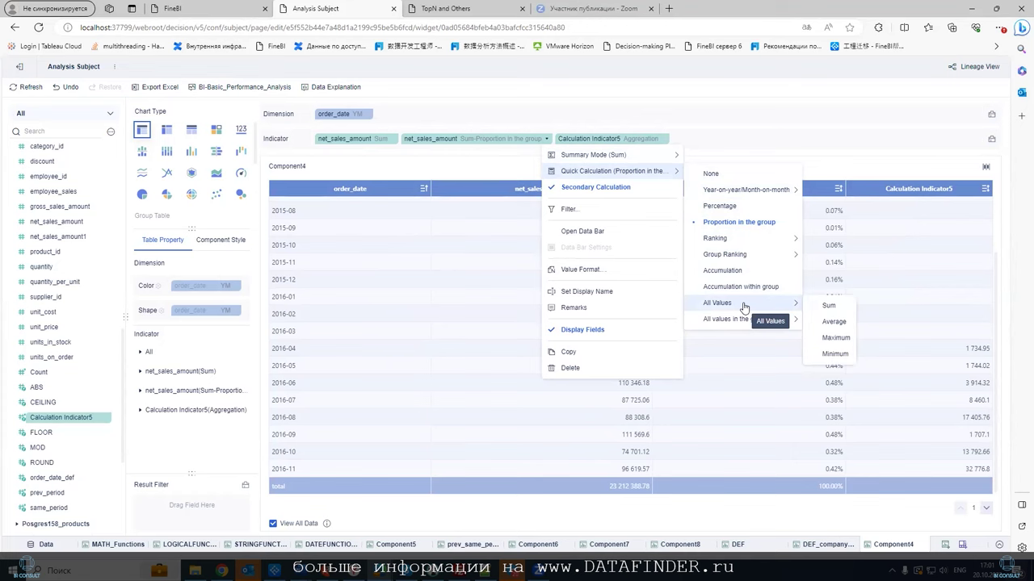
pyautogui.moveTo(775, 191)
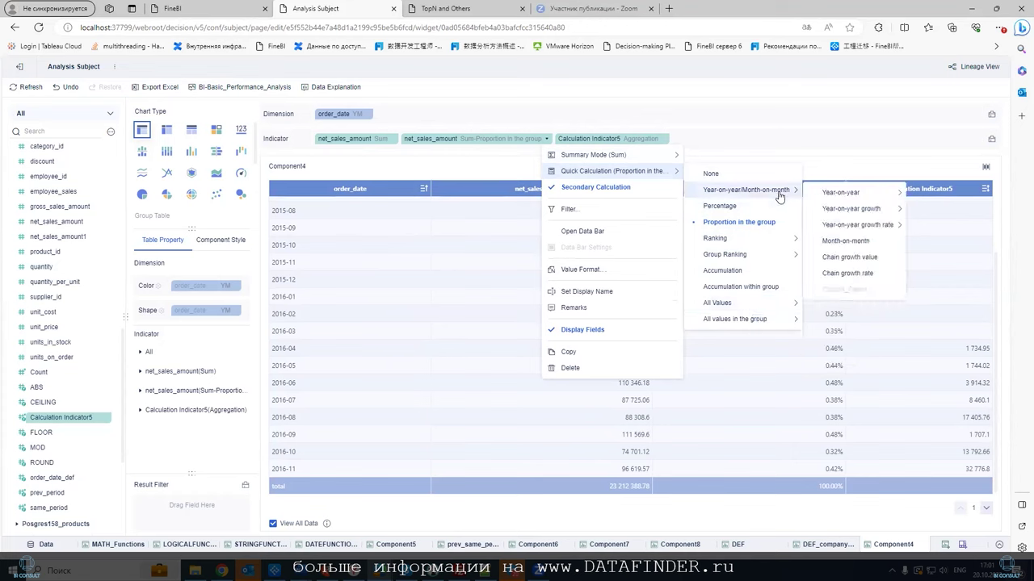
pyautogui.moveTo(892, 230)
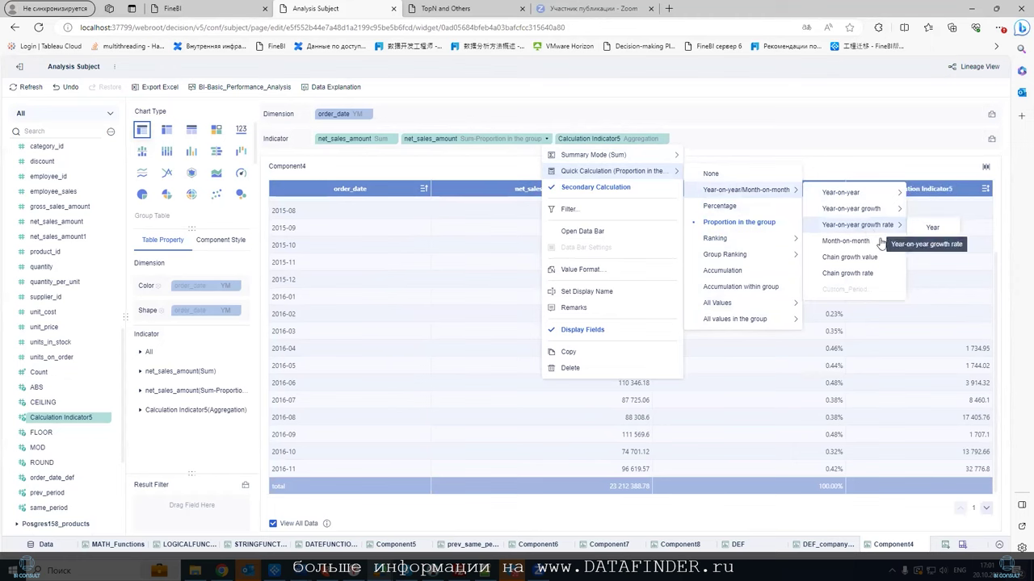
pyautogui.click(872, 281)
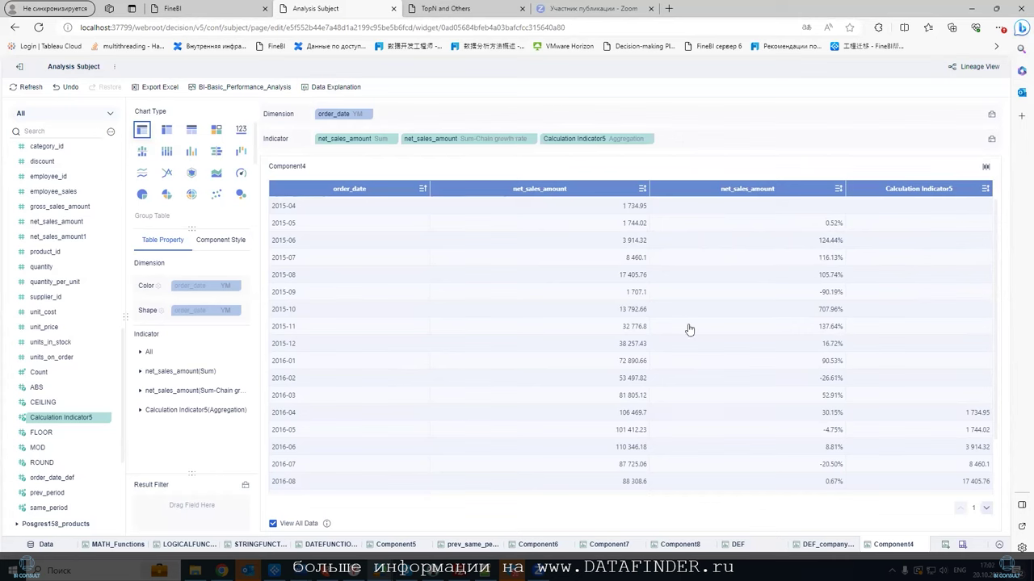
# Set the second net_sales_amount indicator's quick calculation to Year-on-year growth rate by Year and inspect the 2016-04 and 2016-05 values.
pyautogui.click(648, 140)
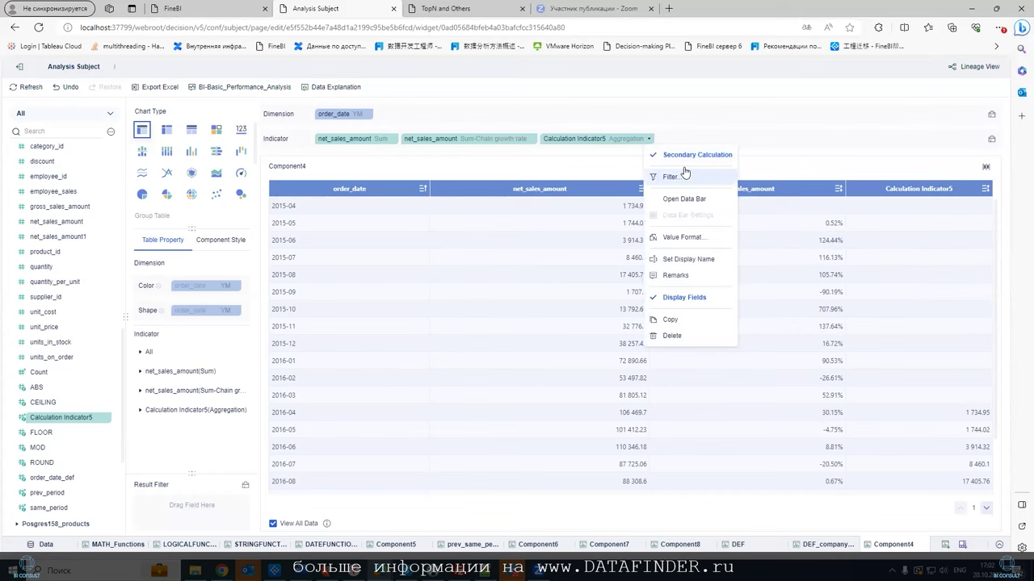
pyautogui.click(531, 139)
pyautogui.moveTo(582, 171)
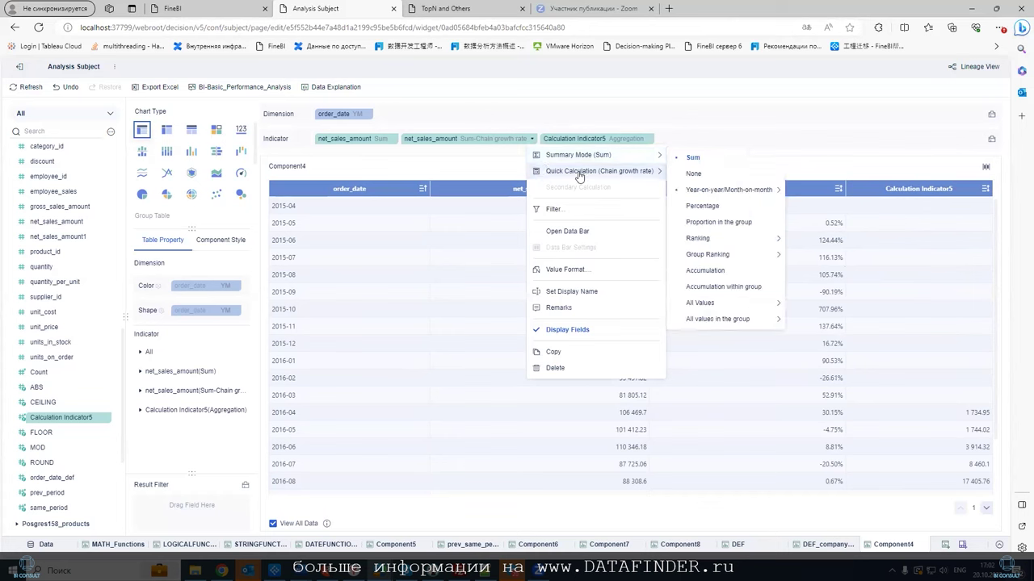
pyautogui.moveTo(729, 191)
pyautogui.moveTo(837, 208)
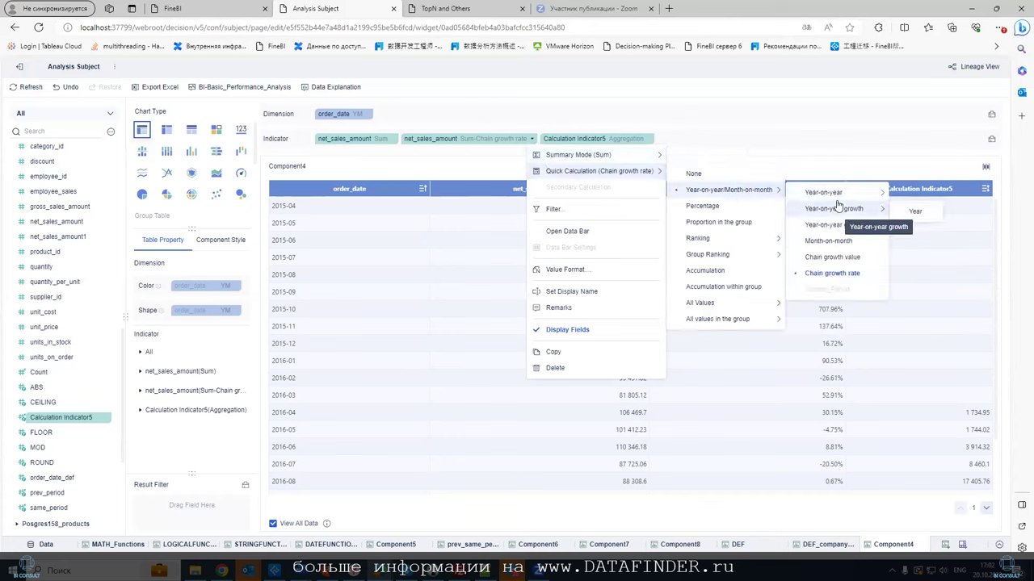
pyautogui.moveTo(830, 231)
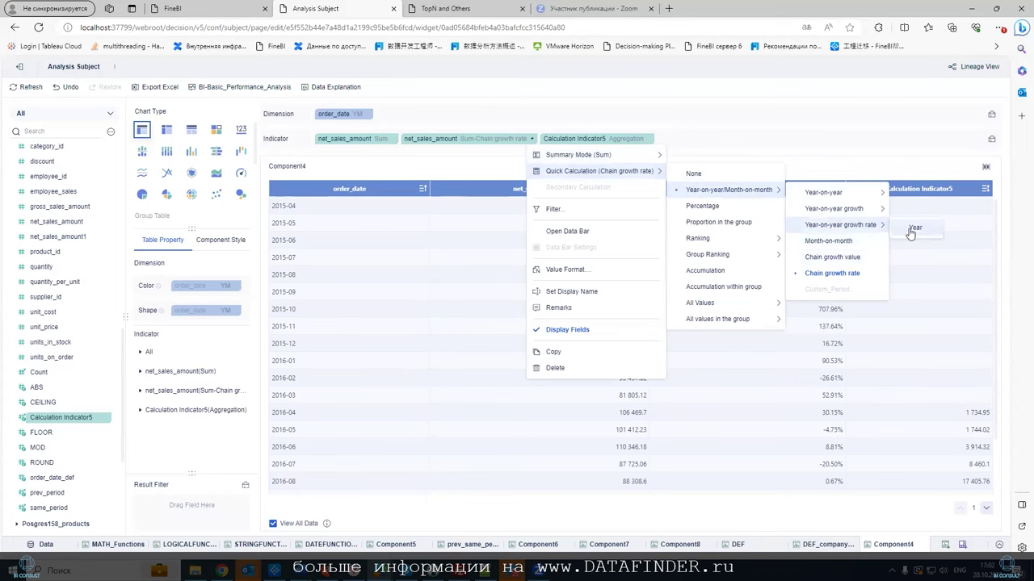
pyautogui.click(911, 229)
pyautogui.moveTo(803, 419); pyautogui.dragTo(846, 418)
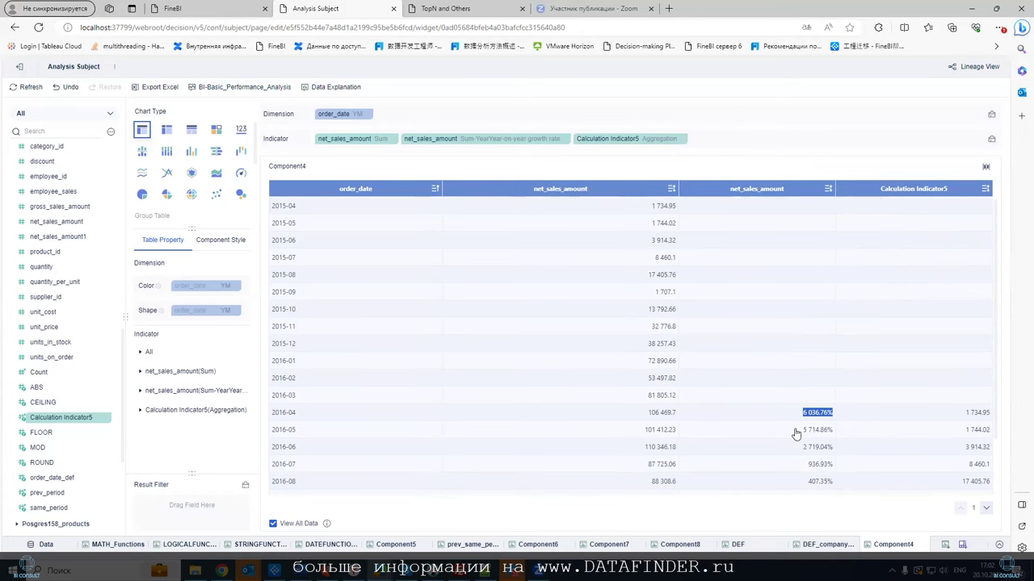
pyautogui.moveTo(802, 430); pyautogui.dragTo(841, 432)
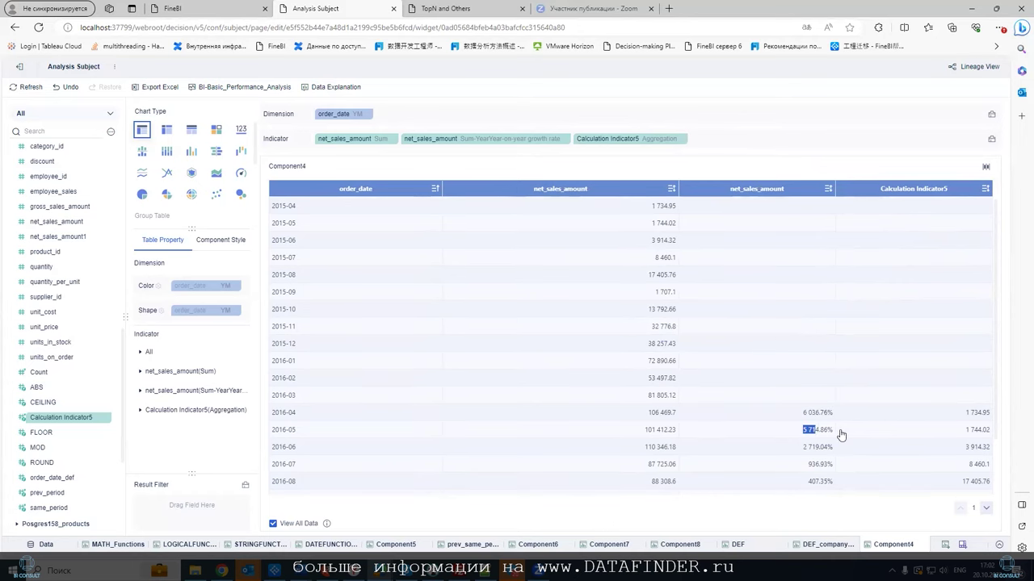
# Change the second net_sales_amount indicator's quick calculation to Proportion in the group.
pyautogui.click(566, 140)
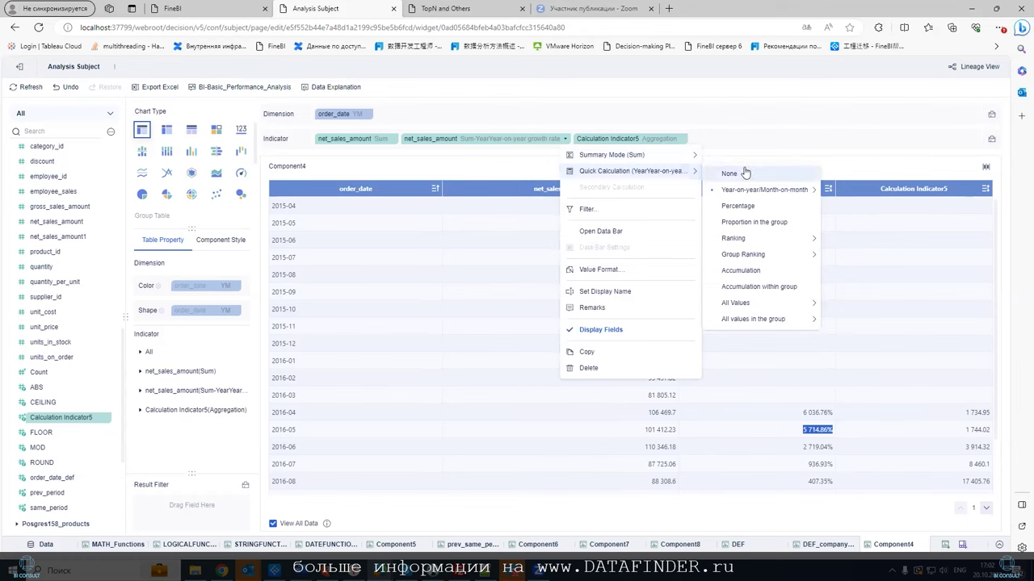
pyautogui.moveTo(863, 196)
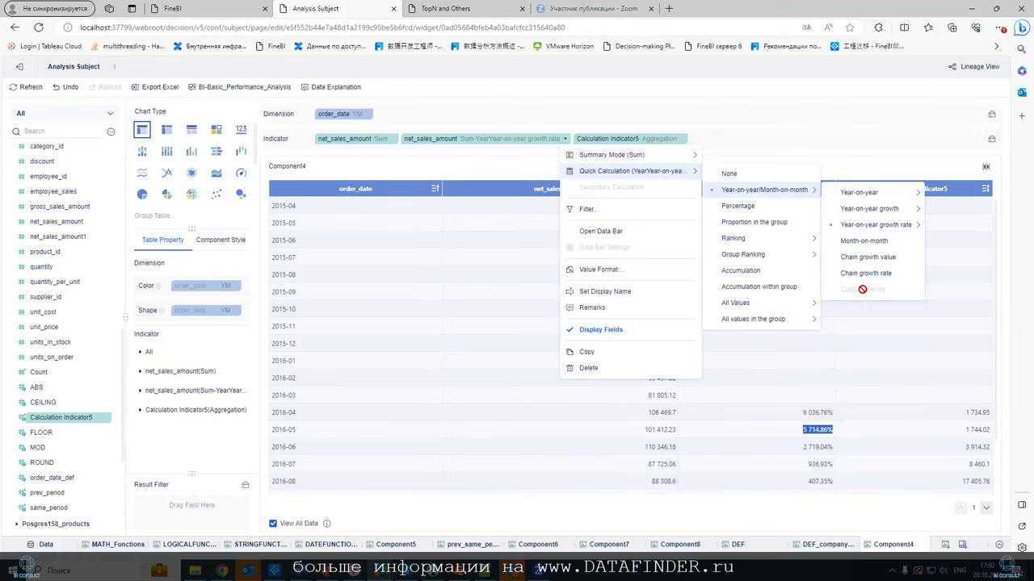
pyautogui.click(761, 225)
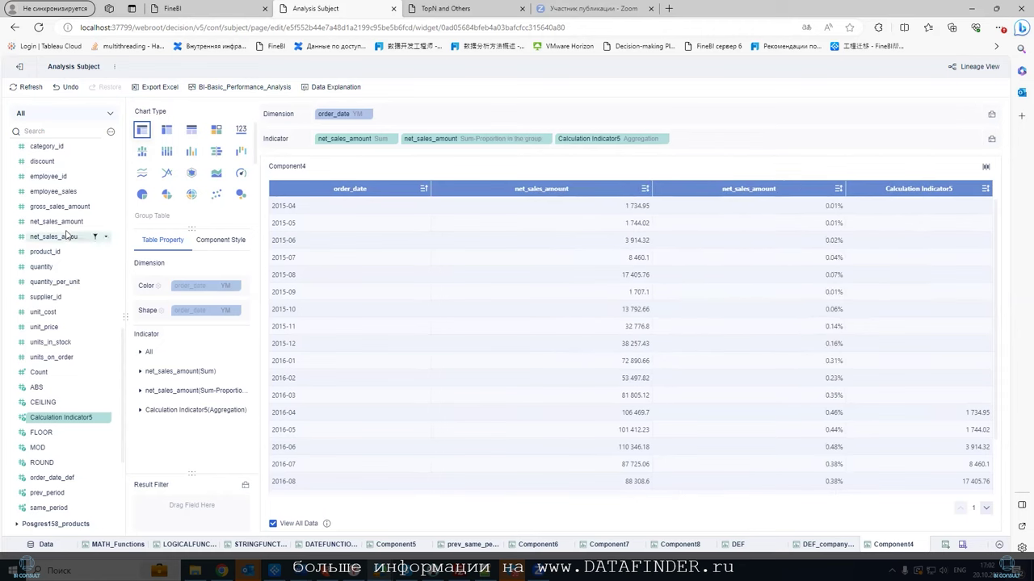
# Add category_name from Posgres158_categories as a dimension after order_date and expand all month rows into categories.
pyautogui.scroll(-10, 88, 228)
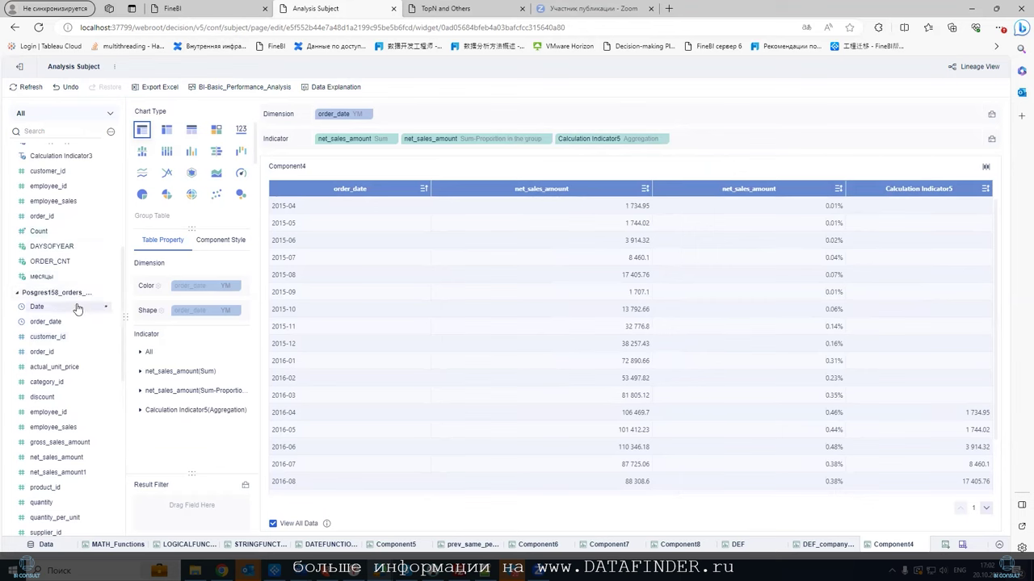
pyautogui.moveTo(43, 341); pyautogui.dragTo(67, 348)
pyautogui.scroll(4, 67, 323)
pyautogui.scroll(3, 66, 320)
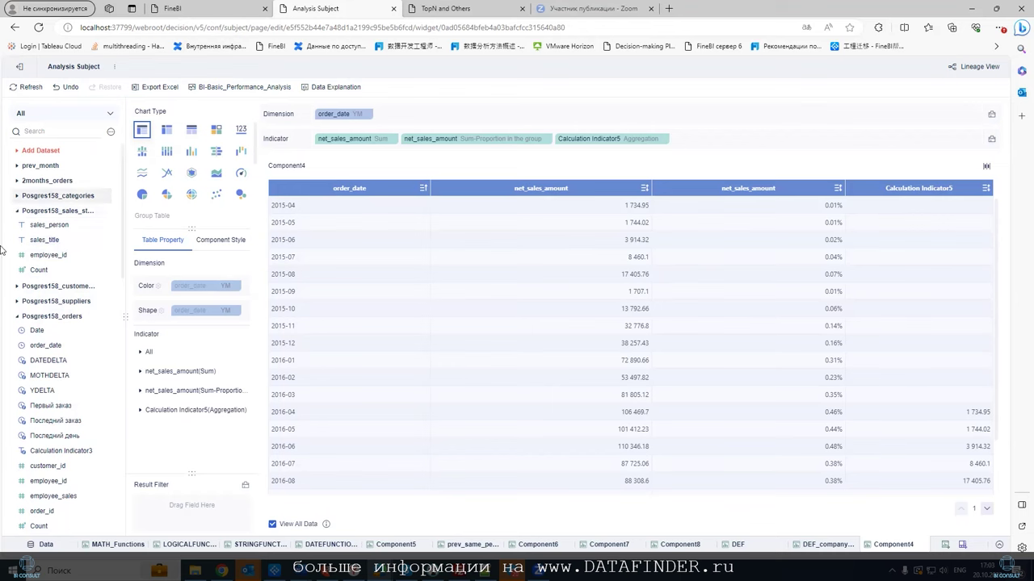
pyautogui.click(19, 197)
pyautogui.moveTo(52, 209); pyautogui.dragTo(404, 114)
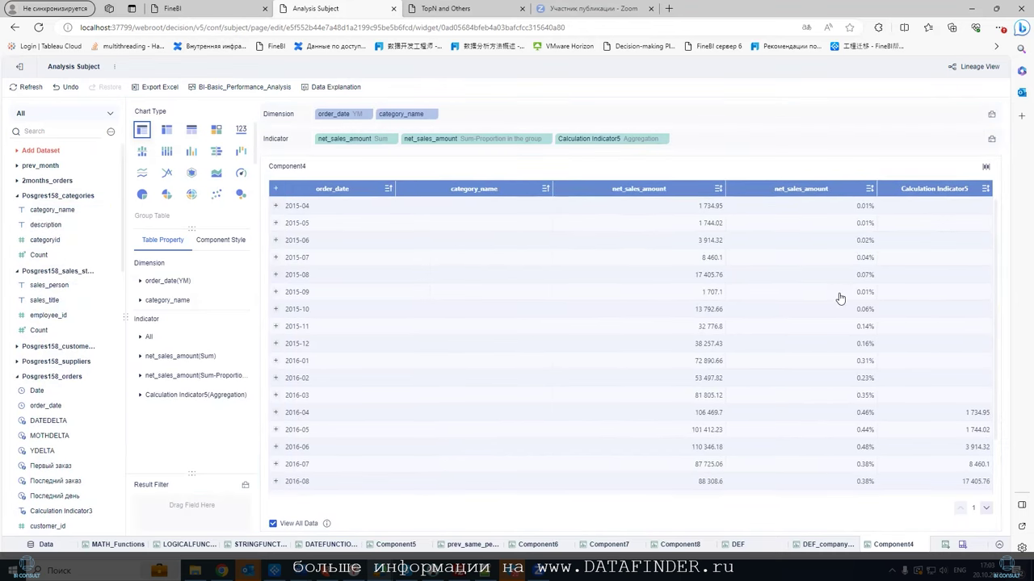
pyautogui.click(276, 189)
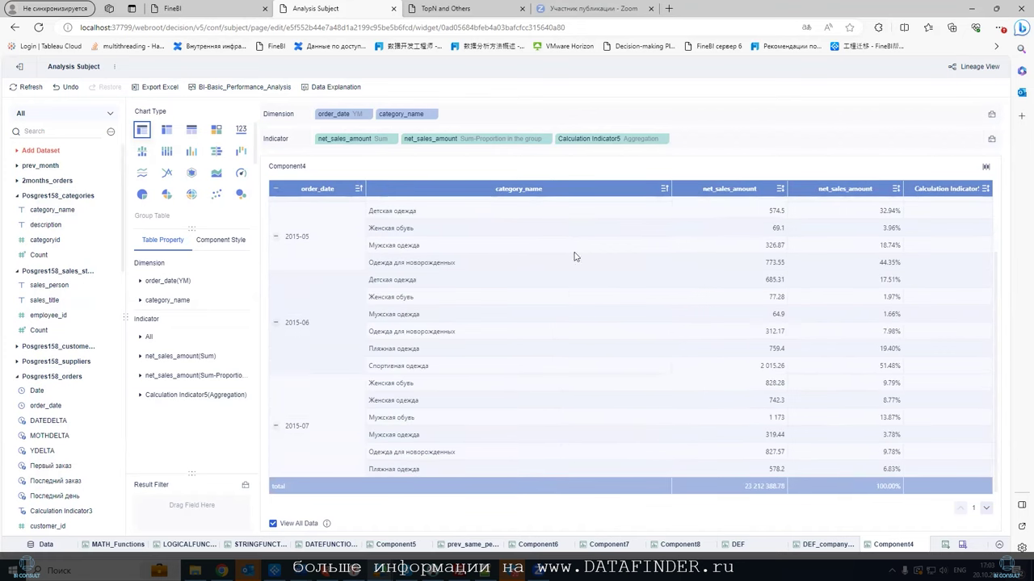
pyautogui.scroll(1, 651, 266)
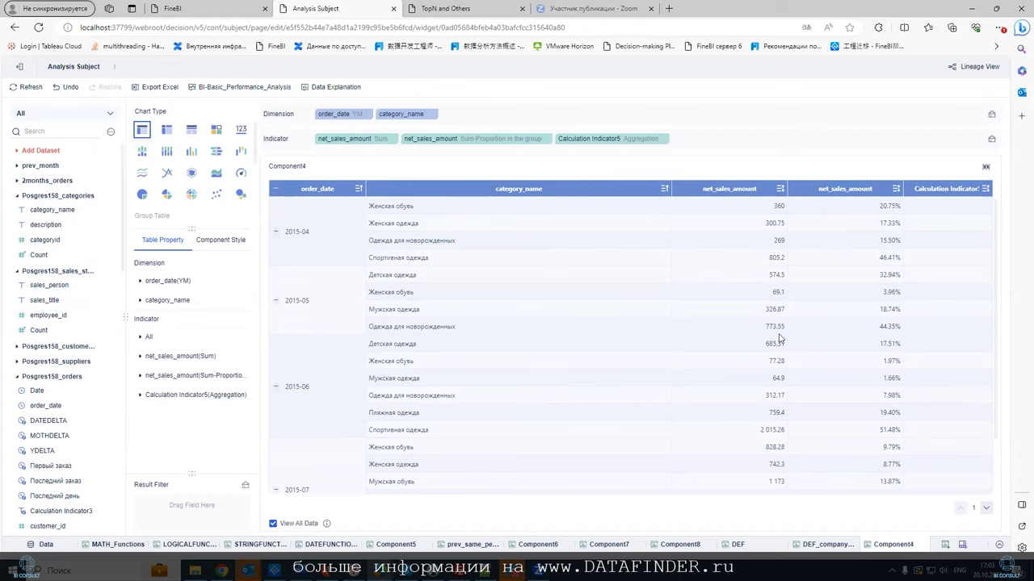
# Examine the Ranking options among the second net_sales_amount indicator's quick calculations.
pyautogui.click(663, 139)
pyautogui.click(547, 139)
pyautogui.click(547, 138)
pyautogui.moveTo(650, 171)
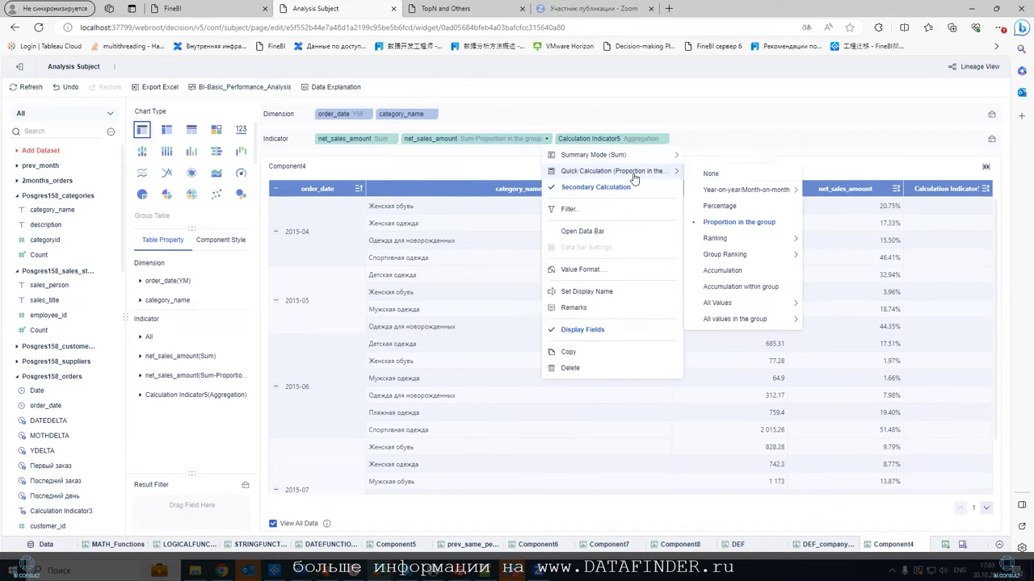
pyautogui.moveTo(753, 239)
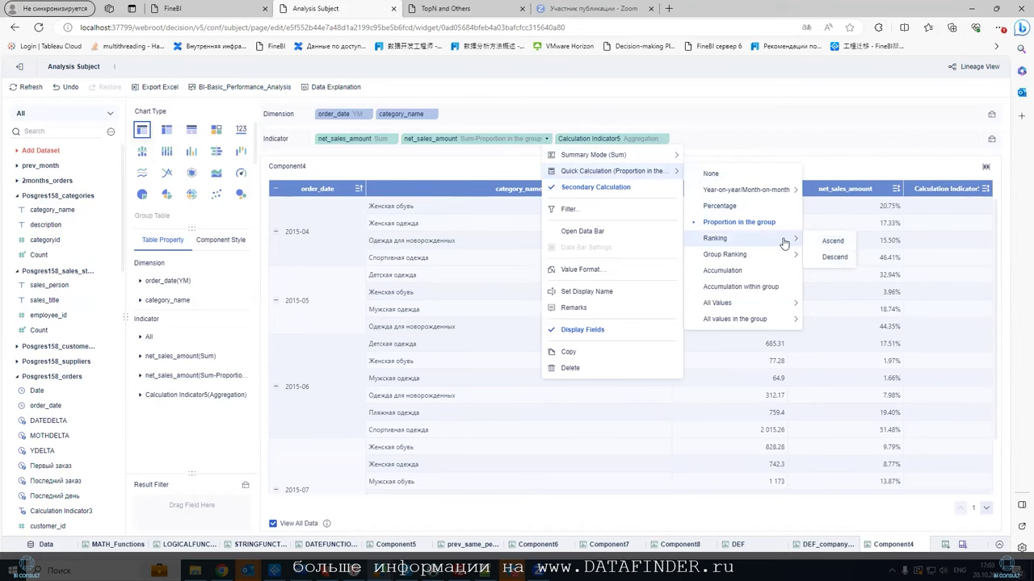
# Start a new calculation indicator with RANK_ANLS around SUM_AGG of net_sales_amount, followed by a comma for the next parameter.
pyautogui.click(111, 131)
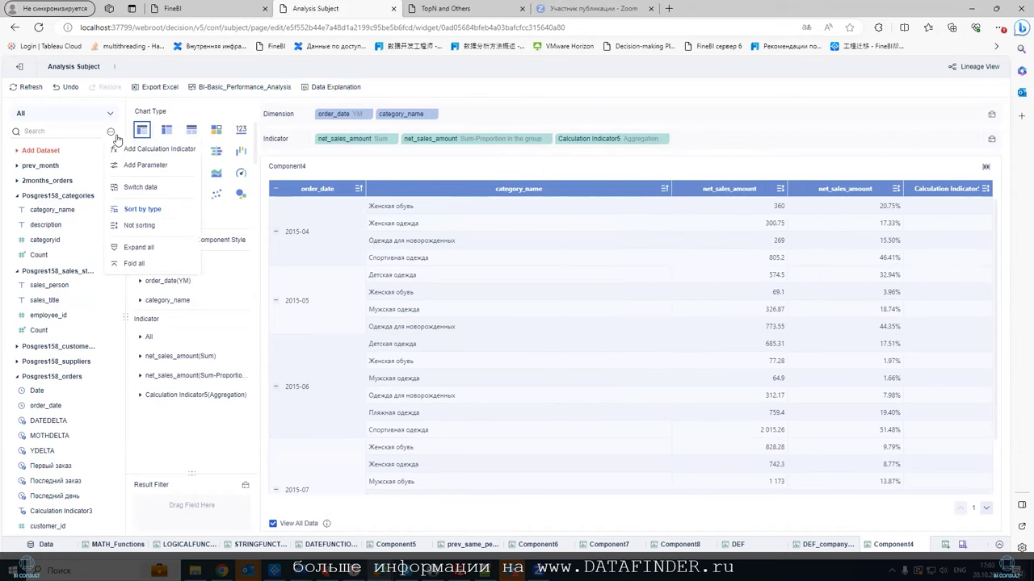
pyautogui.click(120, 150)
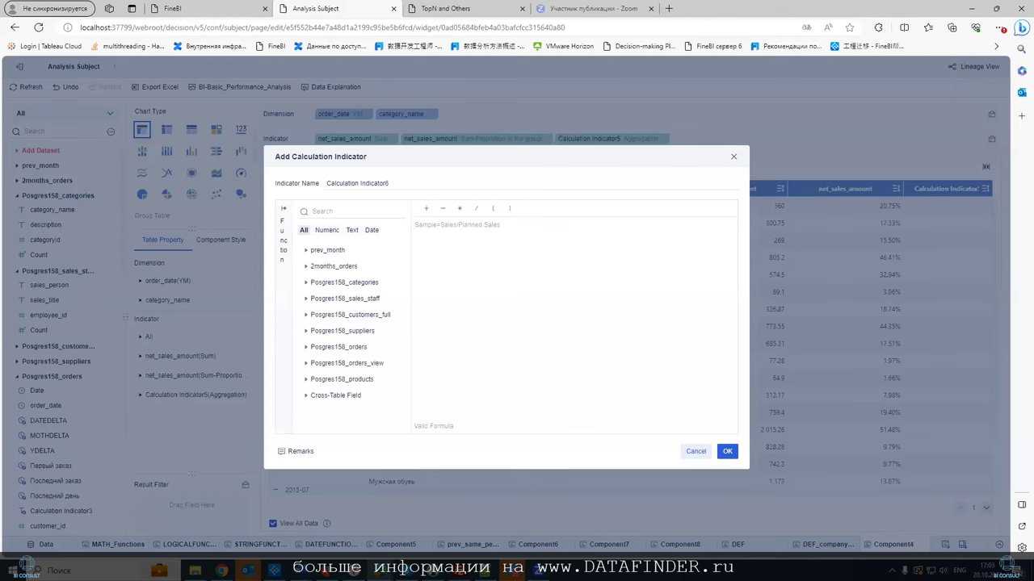
pyautogui.write('RAN')
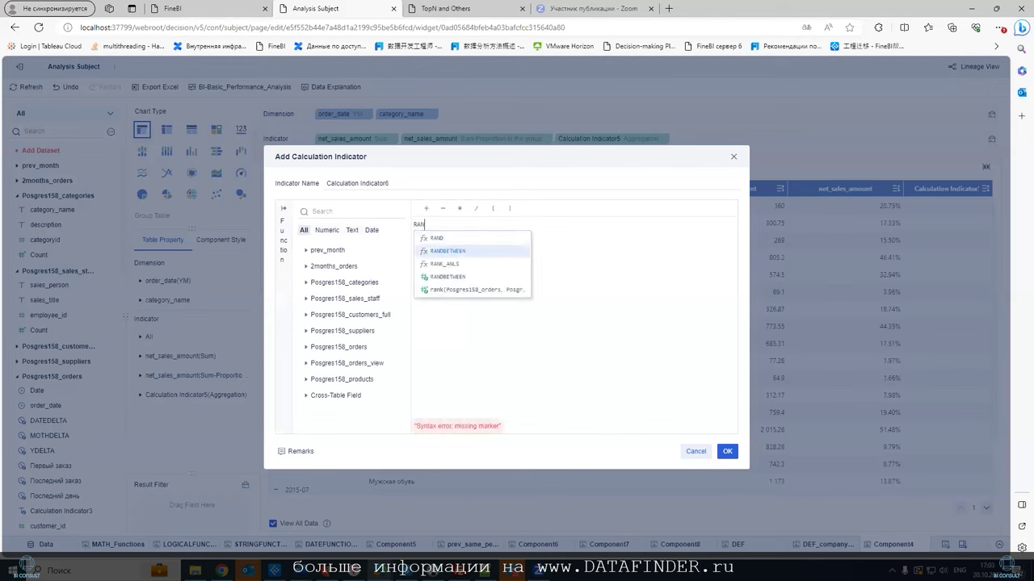
pyautogui.press('Down')
pyautogui.press('Return')
pyautogui.write('SUM')
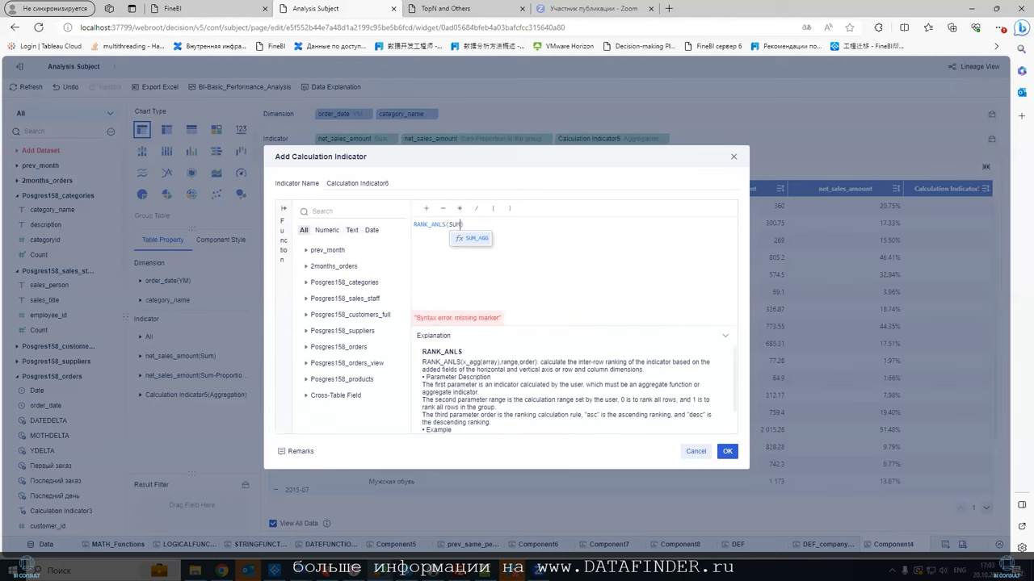
pyautogui.press('Return')
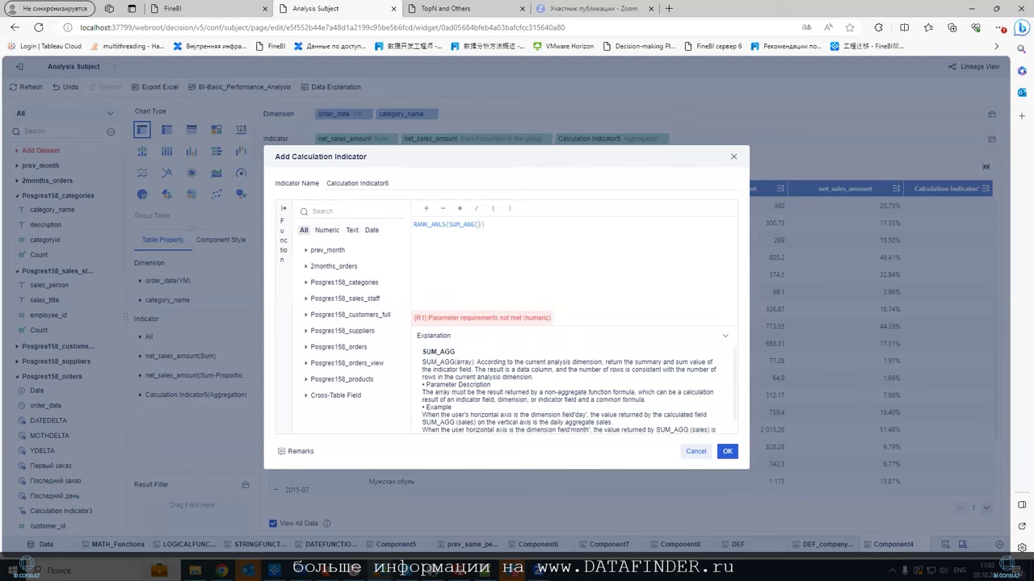
pyautogui.write('ne')
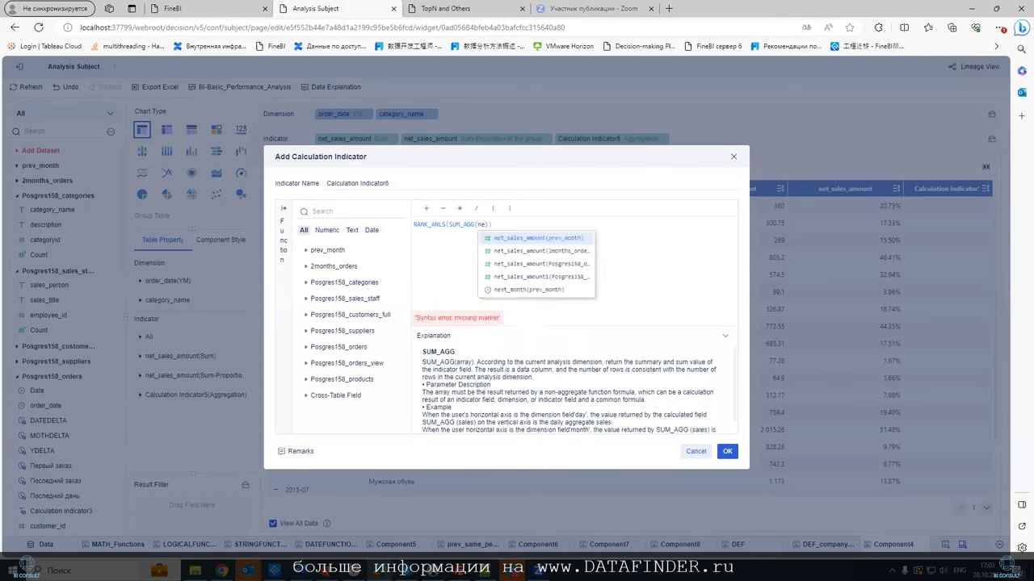
pyautogui.press('Down')
pyautogui.press('Down')
pyautogui.press('Return')
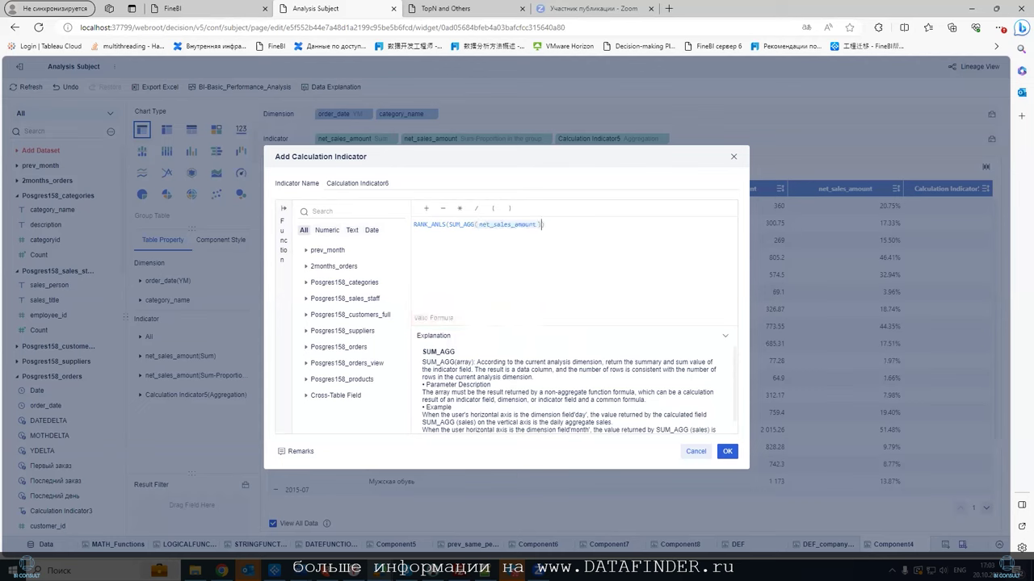
pyautogui.write(',')
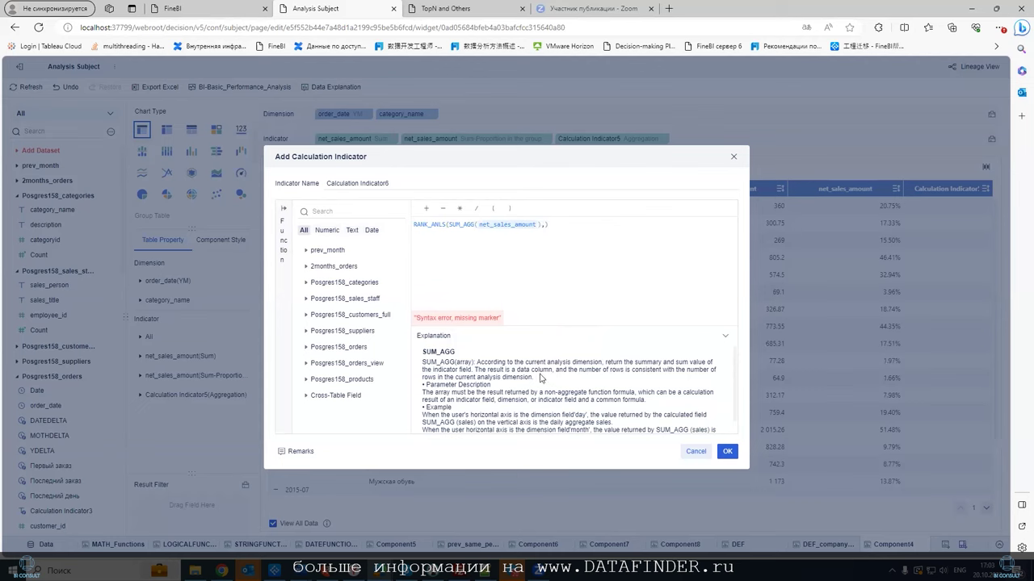
# Read the RANK_ANLS function's explanation of its range and order parameters.
pyautogui.scroll(-1, 541, 378)
pyautogui.scroll(1, 486, 367)
pyautogui.click(431, 224)
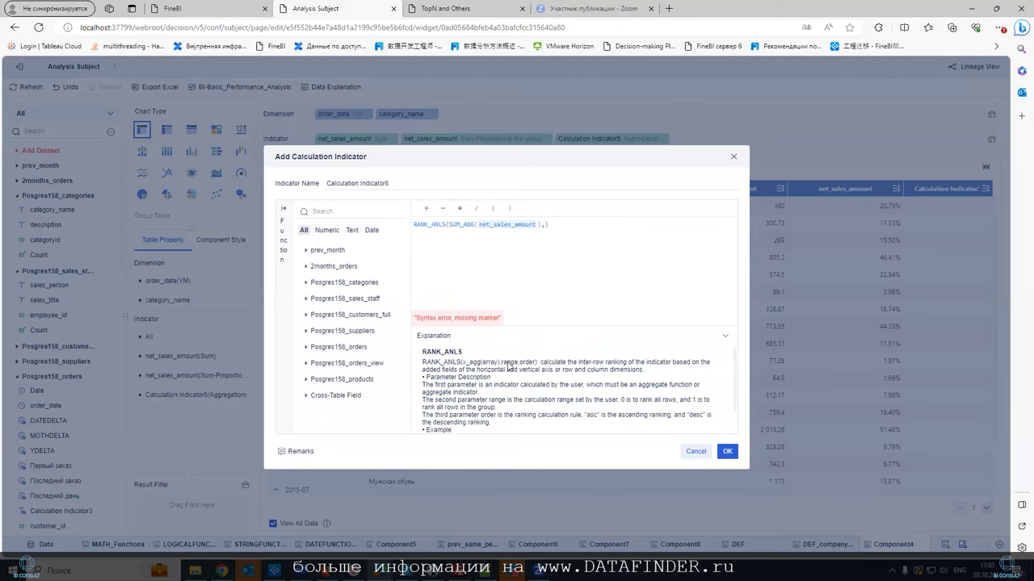
pyautogui.scroll(-2, 526, 382)
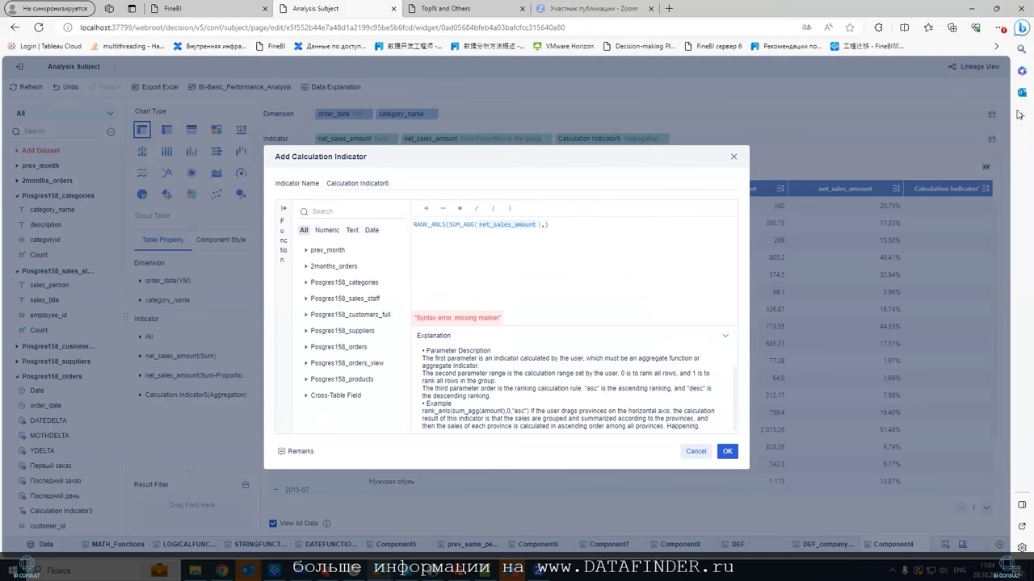
# Complete the ranking formula with range 1, trying order "asc" and "desc", and discard the new calculation indicator.
pyautogui.write(',"a')
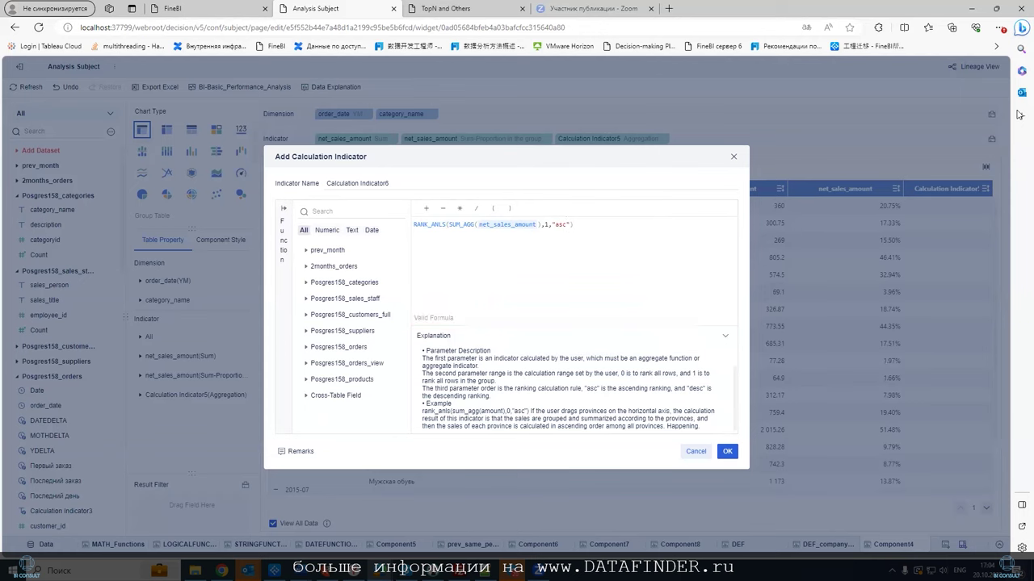
pyautogui.press('BackSpace')
pyautogui.click(488, 230)
pyautogui.hotkey('ctrl', 'a')
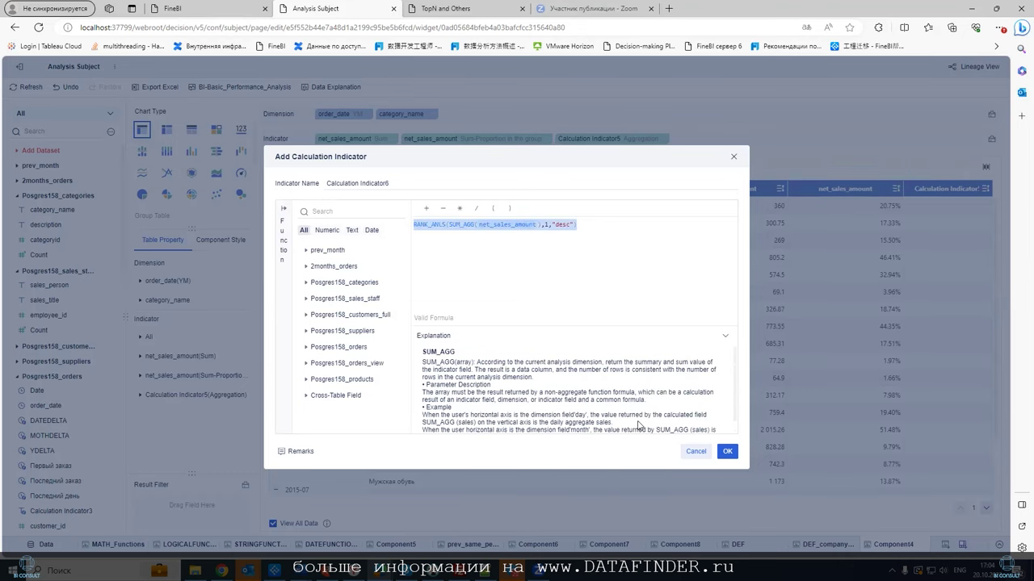
pyautogui.click(695, 451)
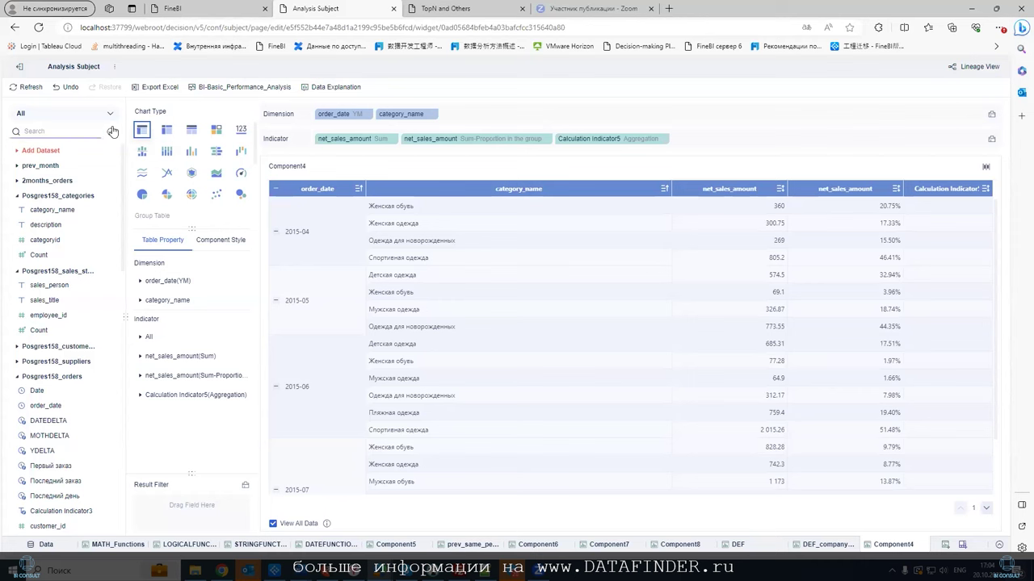
# Check the accumulation quick calculations for the second net_sales_amount indicator and start a new calculation indicator with the ACC_SUM function.
pyautogui.click(546, 139)
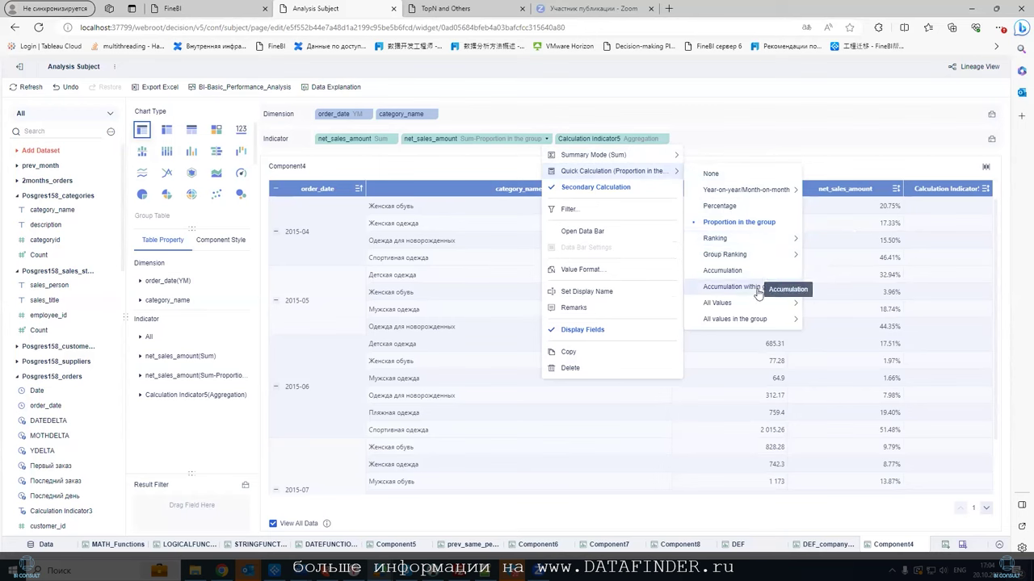
pyautogui.click(110, 132)
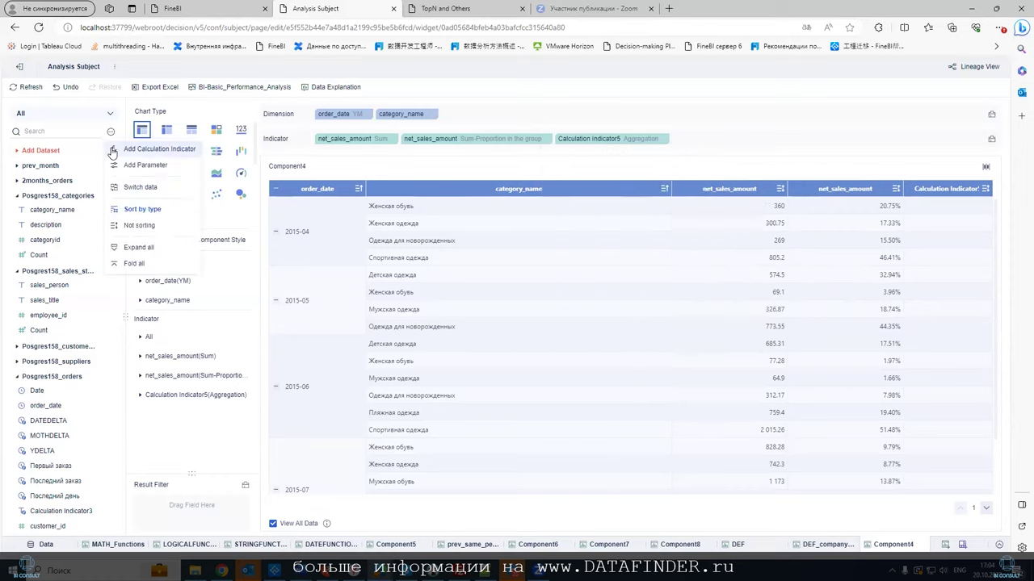
pyautogui.click(113, 153)
pyautogui.write('acc_s')
pyautogui.press('Return')
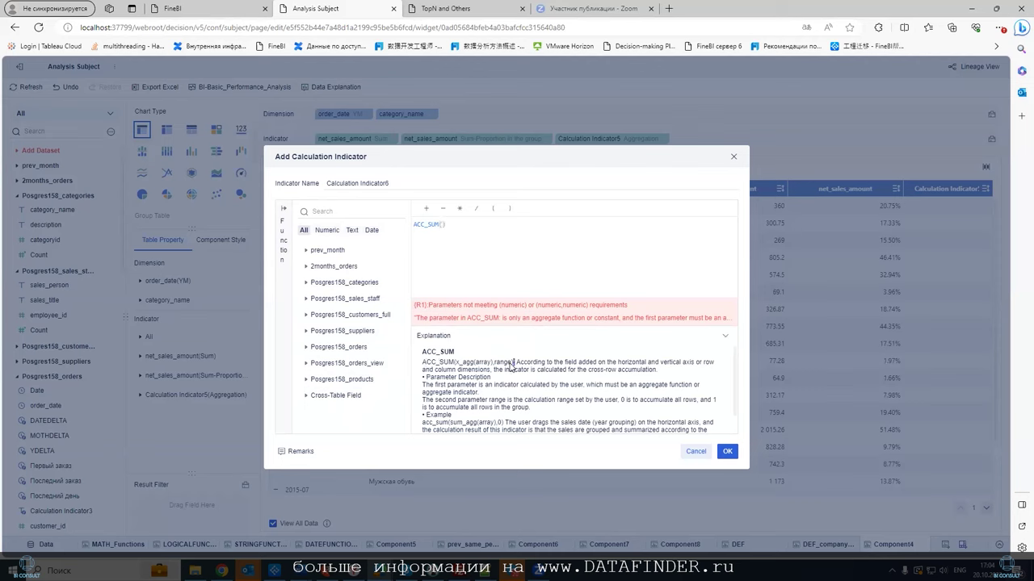
# Read the ACC_SUM function's explanation, focusing on its range parameter and the example.
pyautogui.moveTo(498, 368)
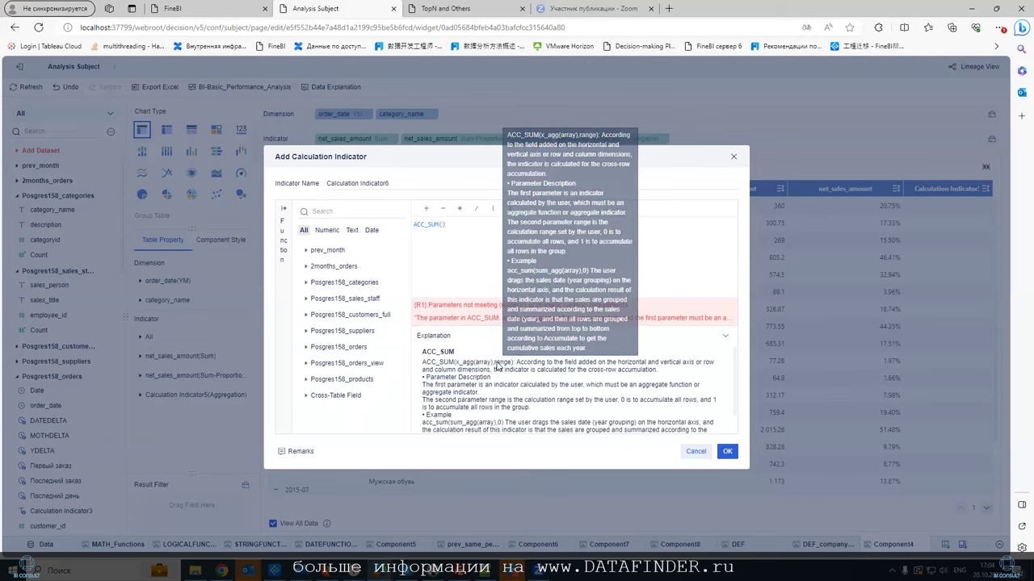
pyautogui.moveTo(494, 364); pyautogui.dragTo(512, 368)
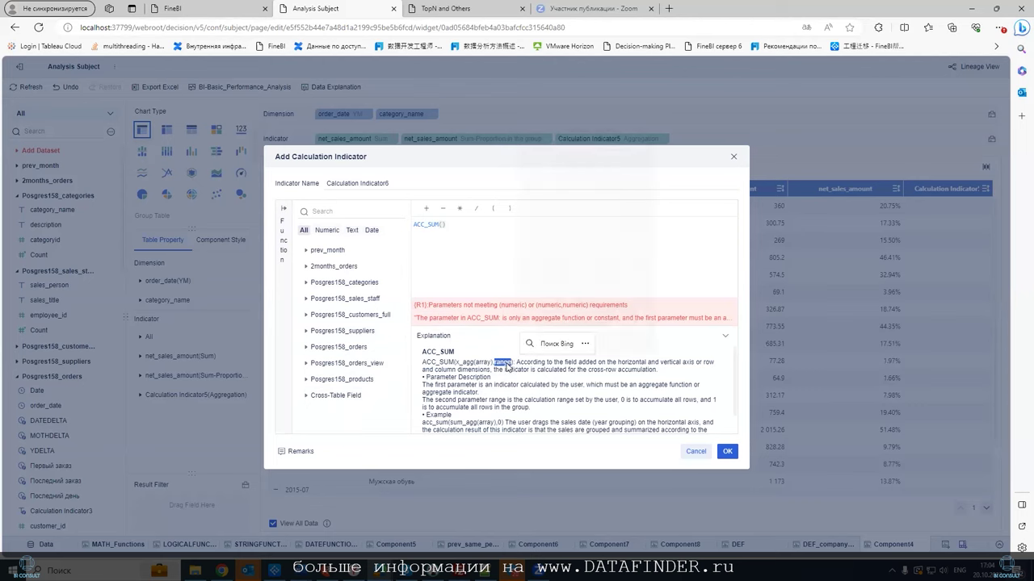
pyautogui.scroll(-1, 500, 368)
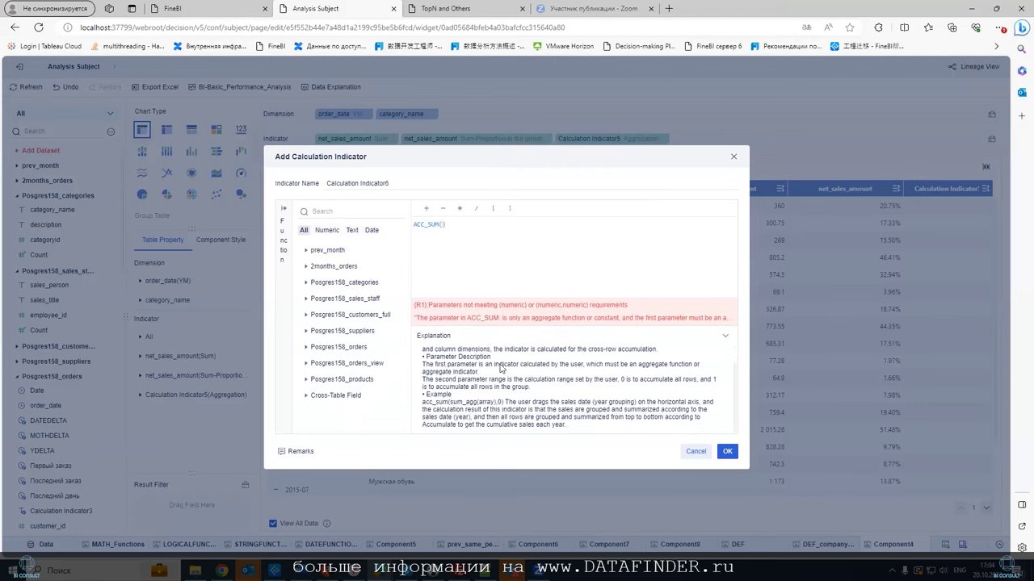
# Discard the ACC_SUM indicator and review the quick calculations of the second net_sales_amount indicator, including All Values and All values in the group.
pyautogui.click(685, 454)
pyautogui.click(585, 143)
pyautogui.moveTo(596, 175)
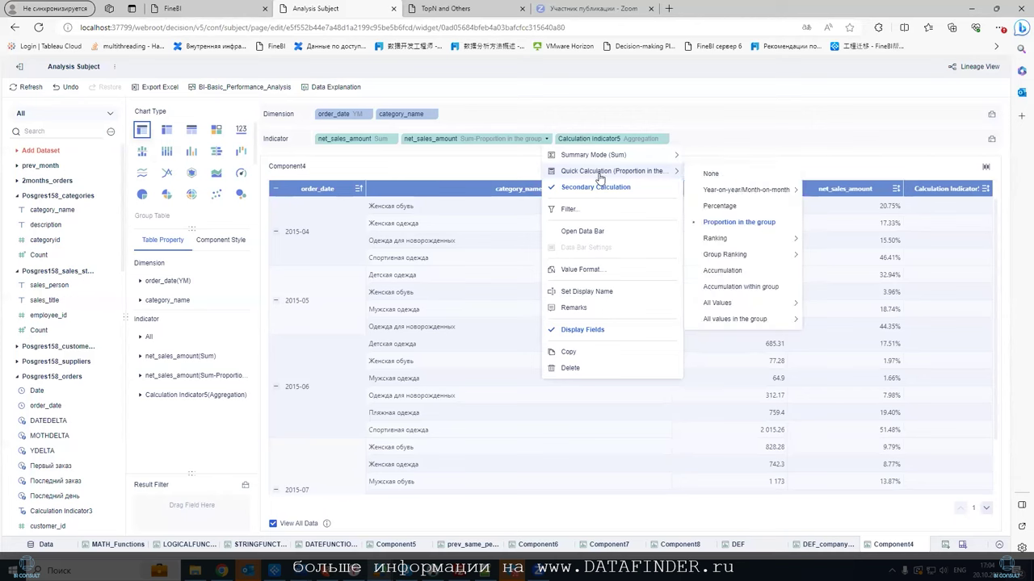
pyautogui.moveTo(708, 191)
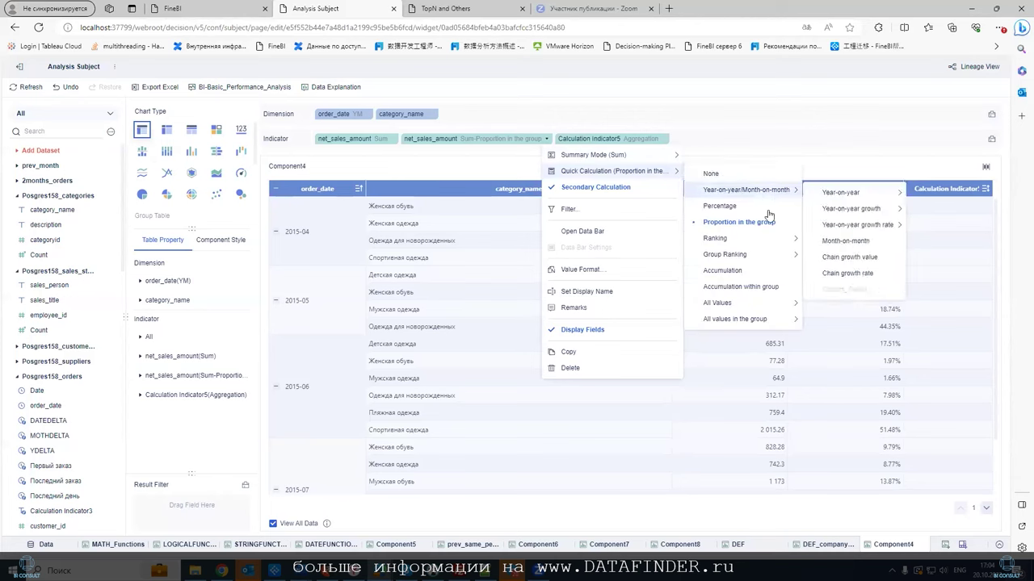
pyautogui.moveTo(734, 307)
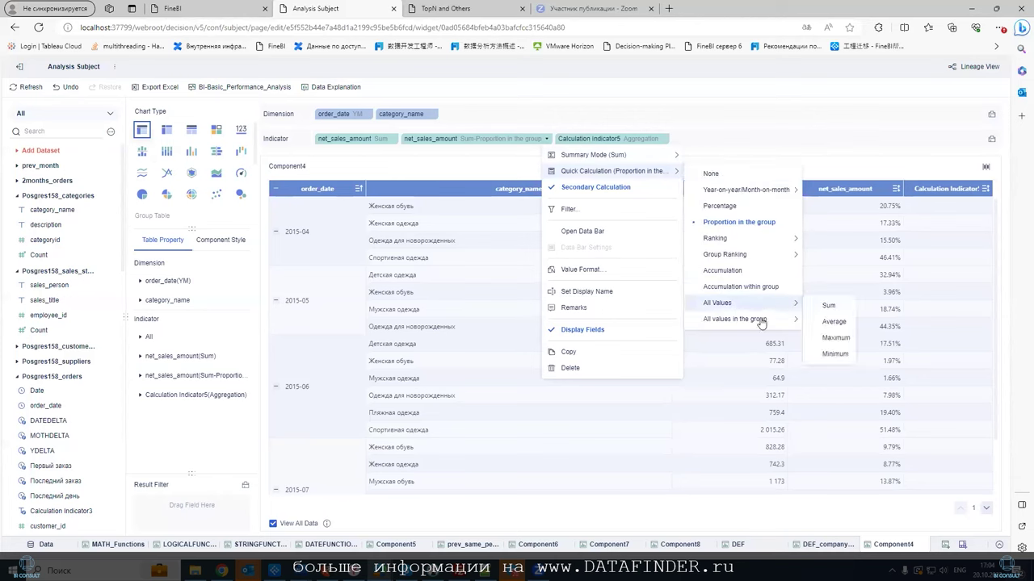
pyautogui.moveTo(750, 323)
# Start a new calculation indicator and insert the TOTAL function into its formula.
pyautogui.click(111, 132)
pyautogui.click(133, 150)
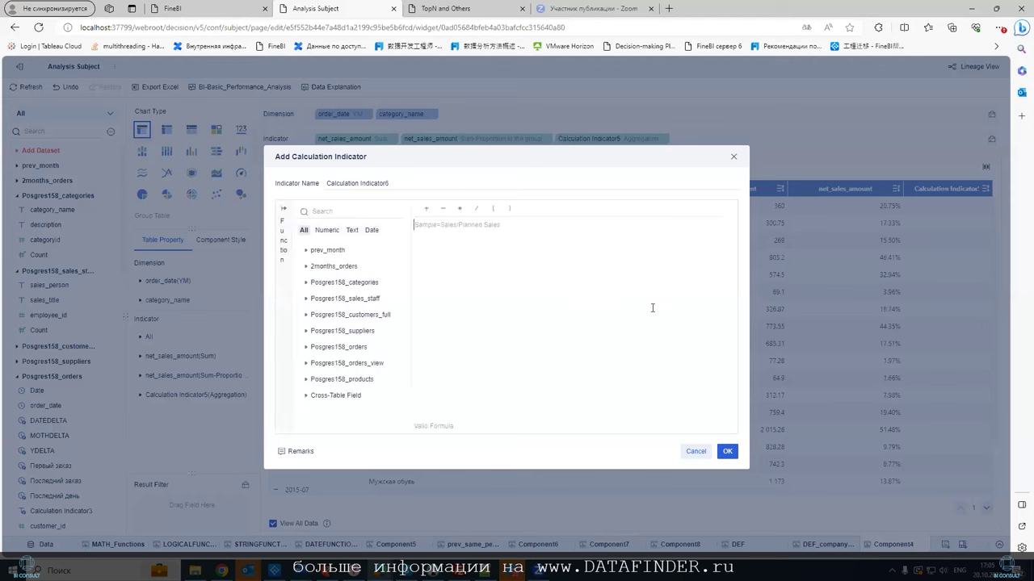
pyautogui.write('TO')
pyautogui.press('Down')
pyautogui.press('Down')
pyautogui.press('Down')
pyautogui.press('Down')
pyautogui.press('Return')
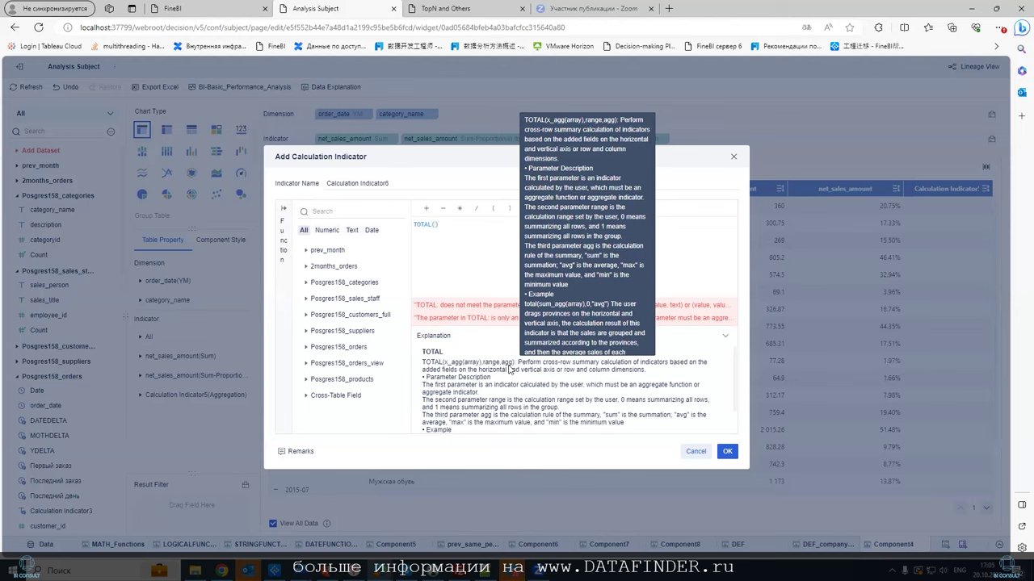
# Read the TOTAL function's explanation, focusing on the agg parameter and the example, and discard the new indicator.
pyautogui.doubleClick(506, 364)
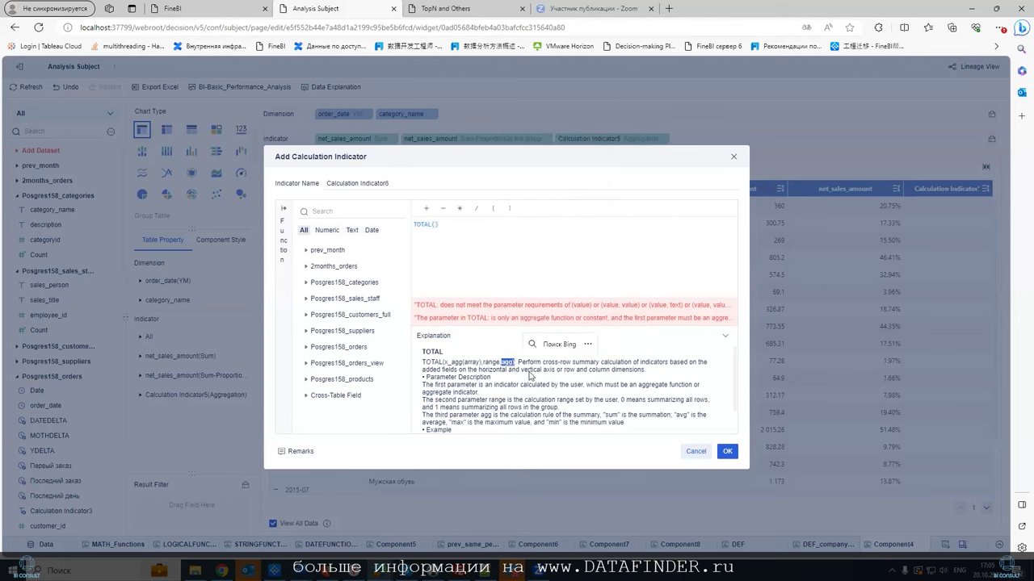
pyautogui.scroll(-1, 564, 373)
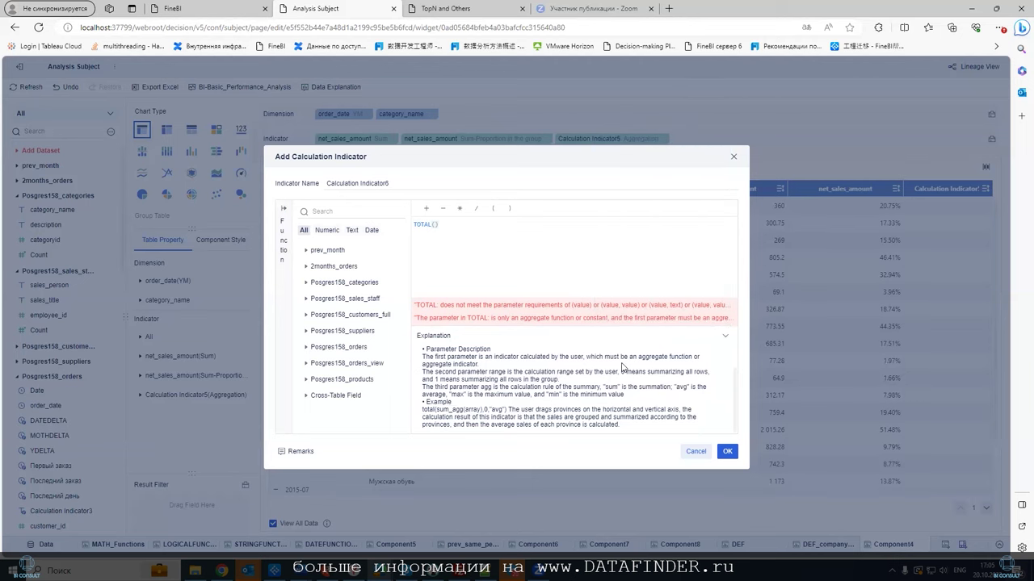
pyautogui.click(690, 453)
# Browse the Quick Calculation, Analysis Formula and Other Function groups in a new calculation indicator, and close it without saving.
pyautogui.click(110, 132)
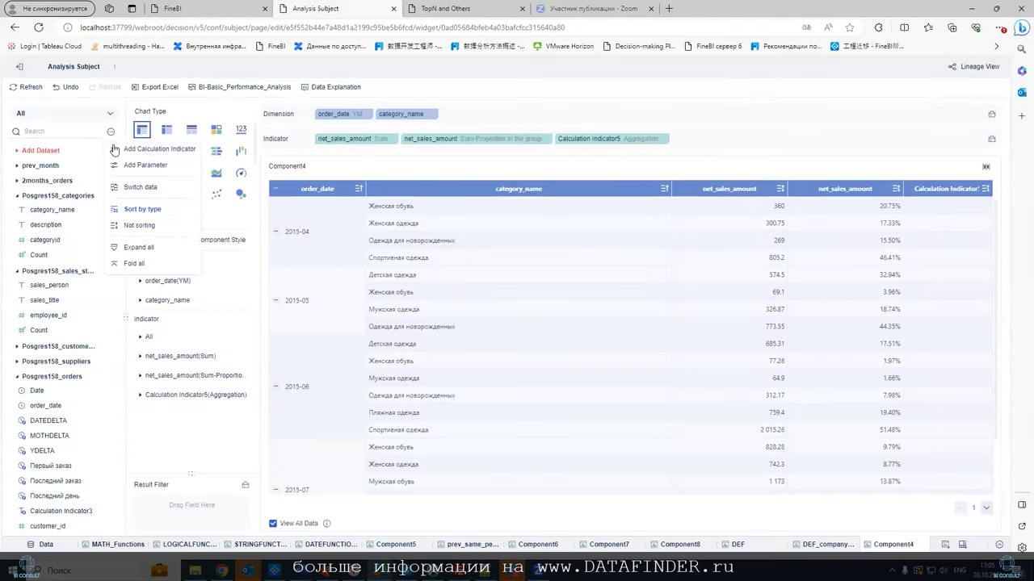
pyautogui.click(118, 150)
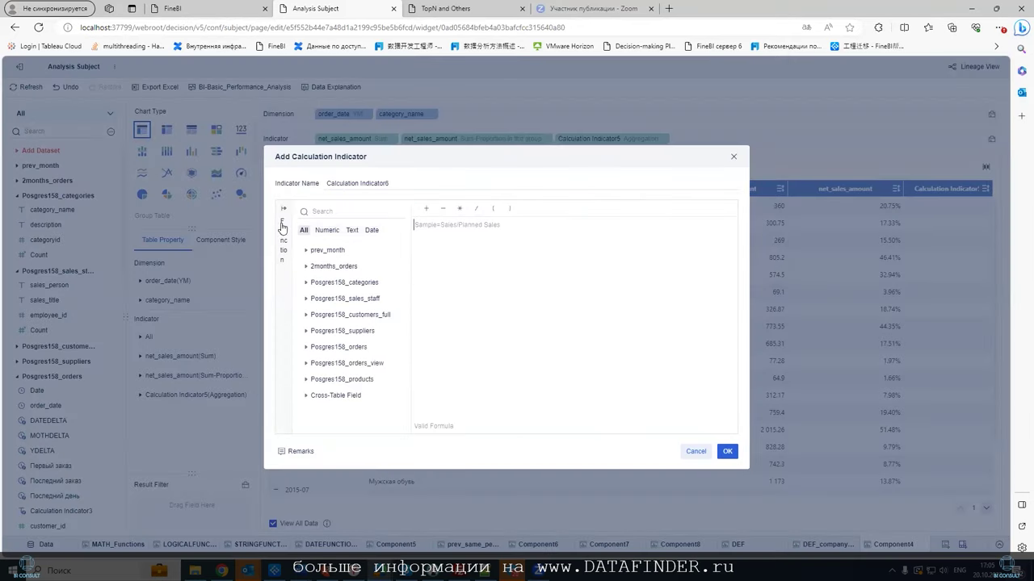
pyautogui.click(282, 228)
pyautogui.click(323, 360)
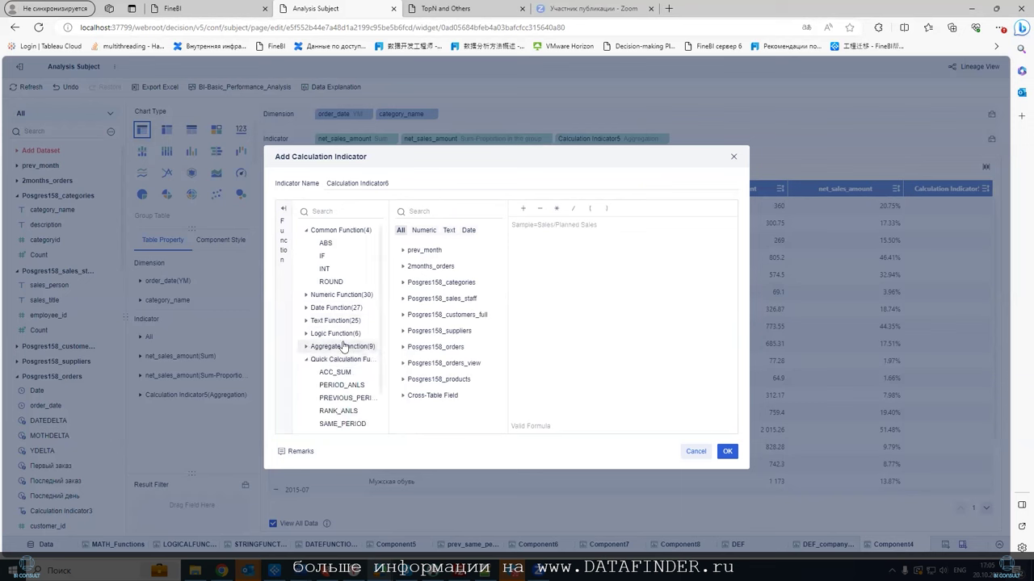
pyautogui.scroll(-1, 343, 347)
pyautogui.moveTo(347, 400)
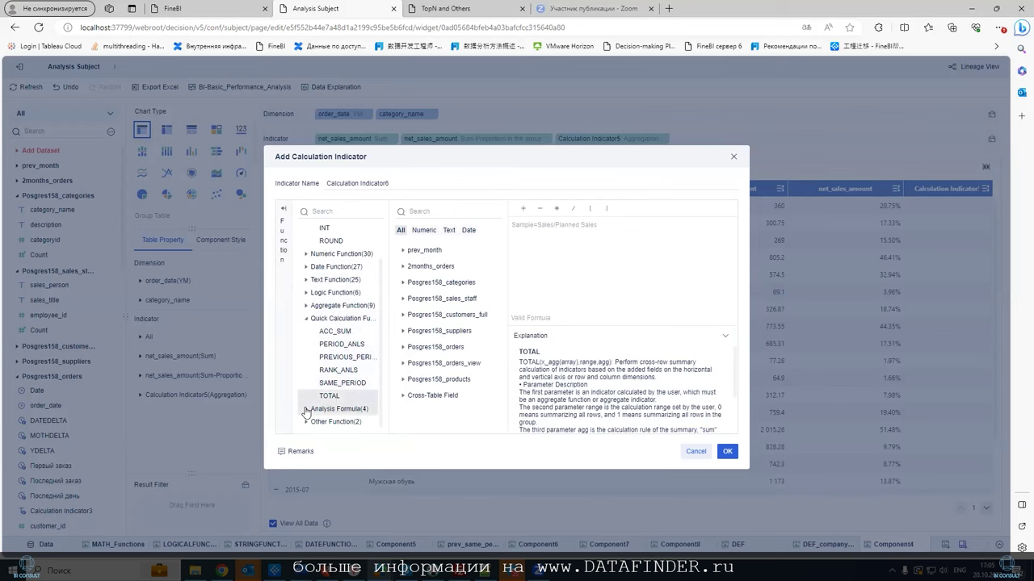
pyautogui.click(306, 409)
pyautogui.scroll(-1, 311, 369)
pyautogui.click(307, 422)
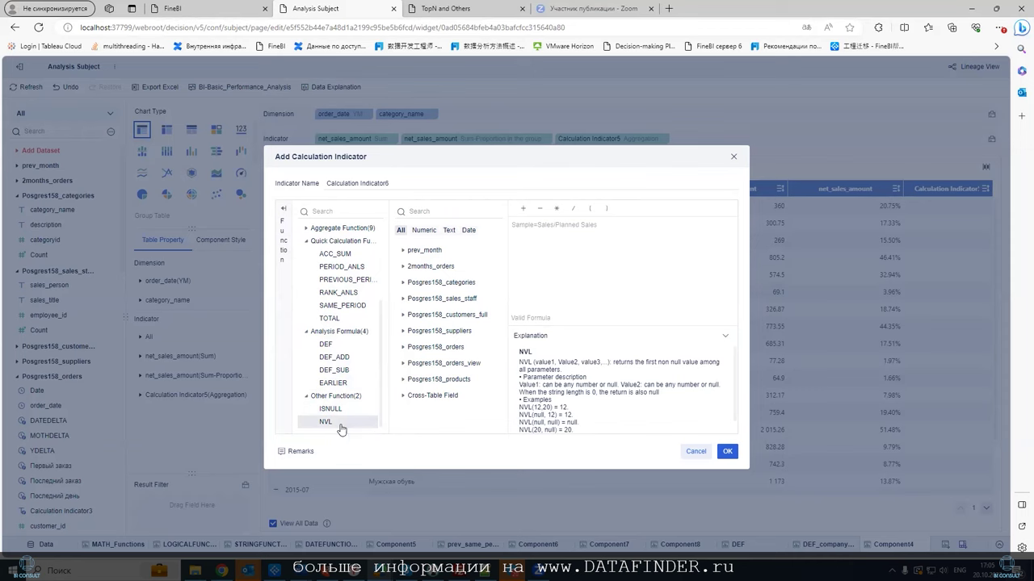
pyautogui.click(733, 157)
# Show the DEF component, switch to the FineBI_DEF_Basic0.pdf presentation and find the DEF Function Definition slide on page 4.
pyautogui.click(737, 544)
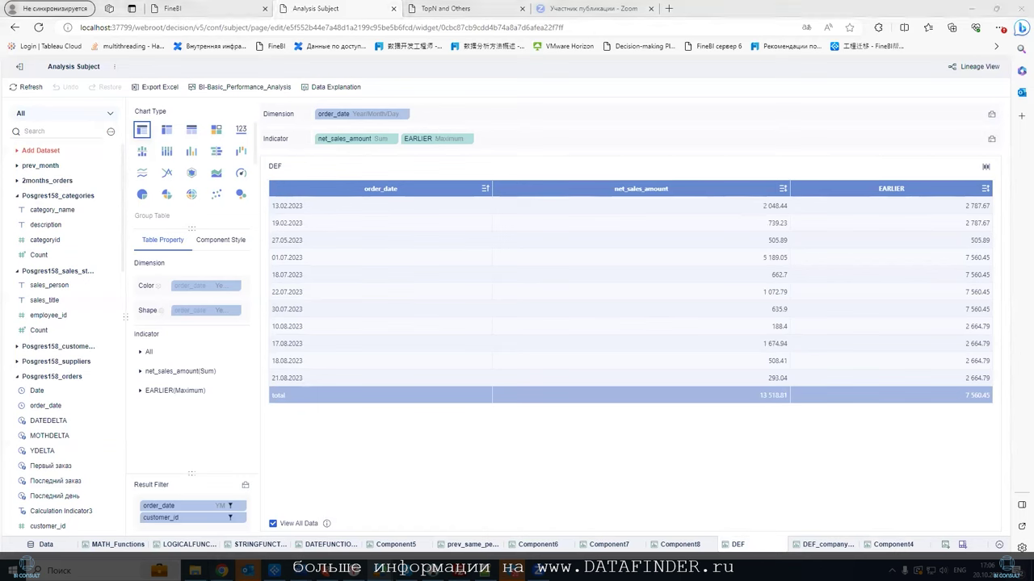
pyautogui.hotkey('alt', 'Tab')
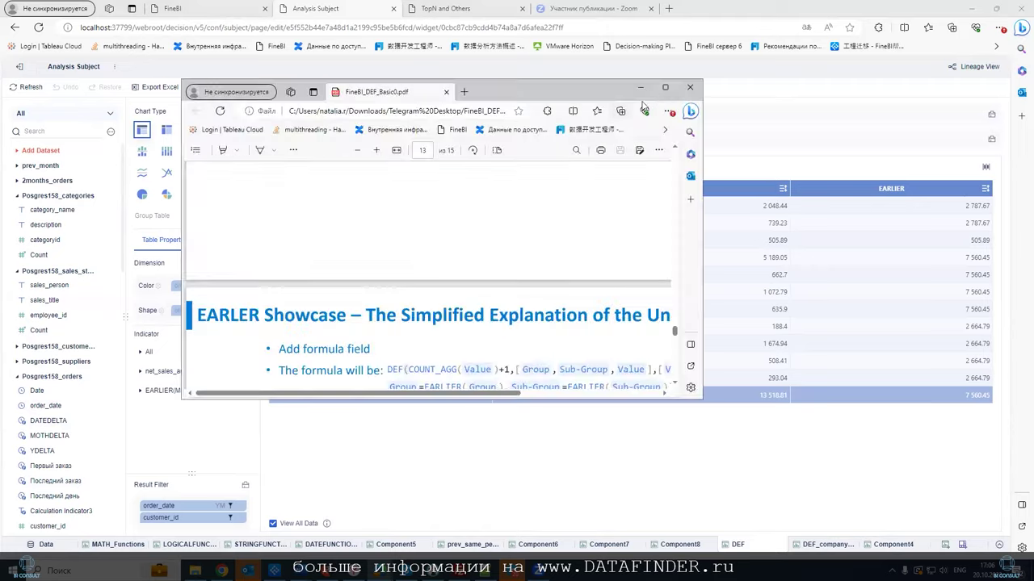
pyautogui.scroll(20, 531, 303)
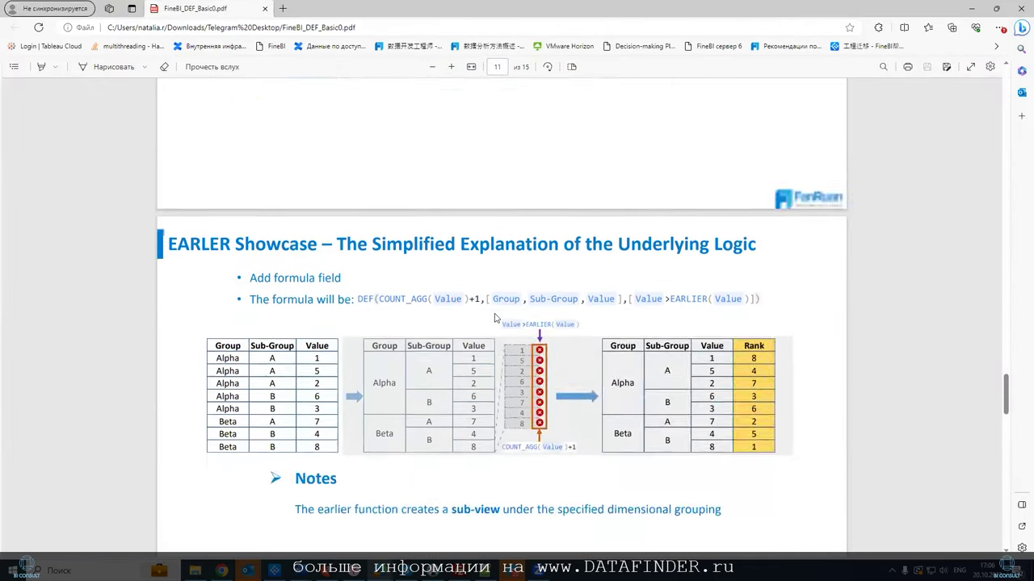
pyautogui.scroll(5, 493, 328)
pyautogui.scroll(-8, 494, 323)
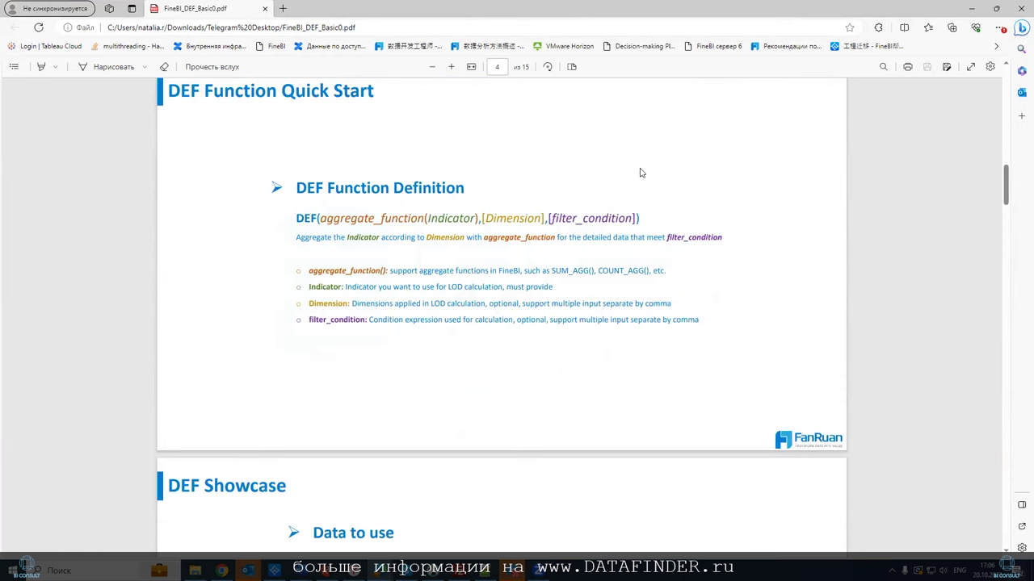
# Examine the DEF function syntax, highlighting the aggregate function with its indicator, the dimension and the filter condition parameters.
pyautogui.moveTo(480, 220); pyautogui.dragTo(319, 217)
pyautogui.click(399, 230)
pyautogui.moveTo(549, 220); pyautogui.dragTo(482, 218)
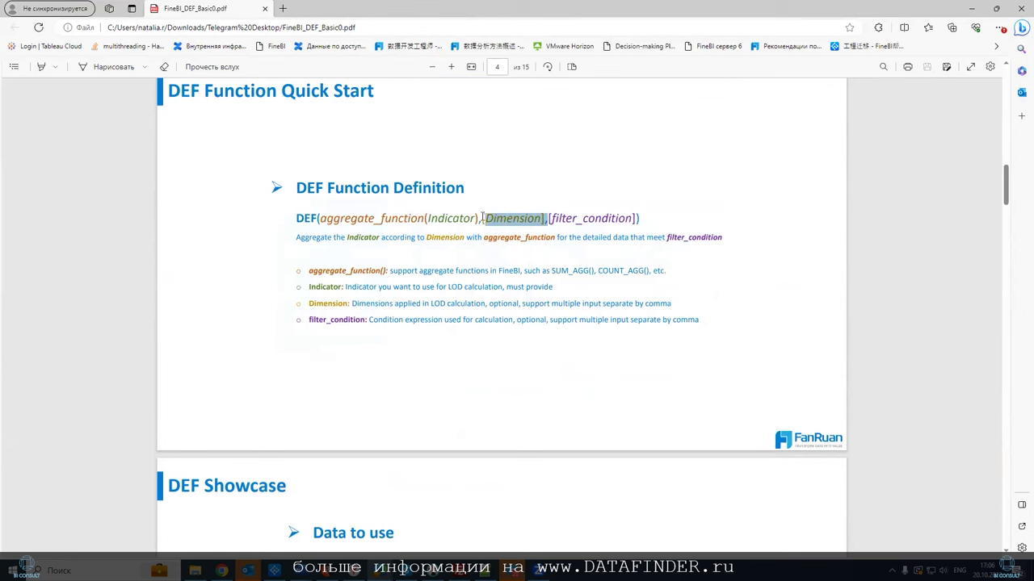
pyautogui.click(575, 221)
pyautogui.moveTo(545, 218); pyautogui.dragTo(638, 219)
pyautogui.click(549, 220)
pyautogui.click(642, 220)
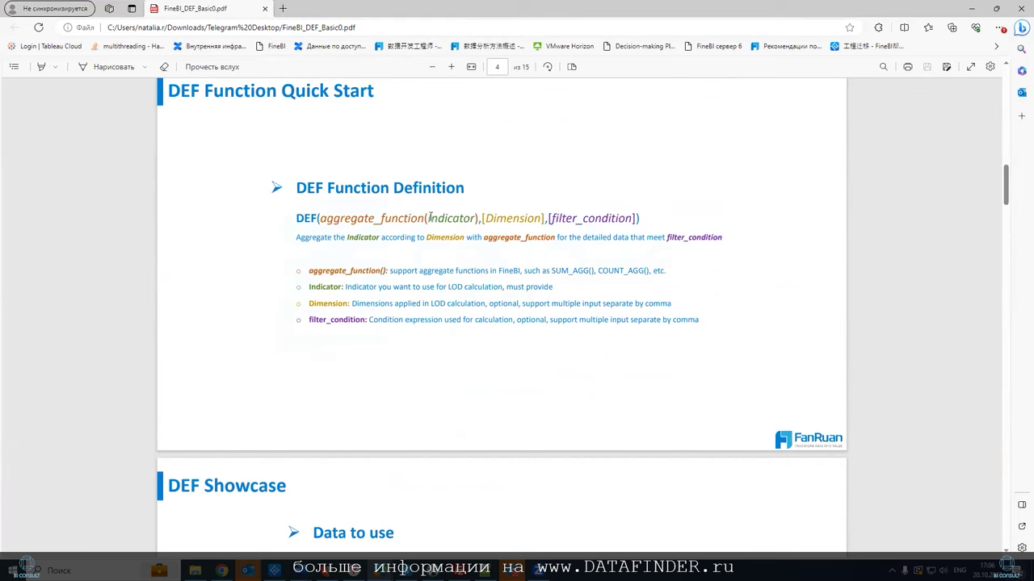
pyautogui.moveTo(296, 219); pyautogui.dragTo(650, 222)
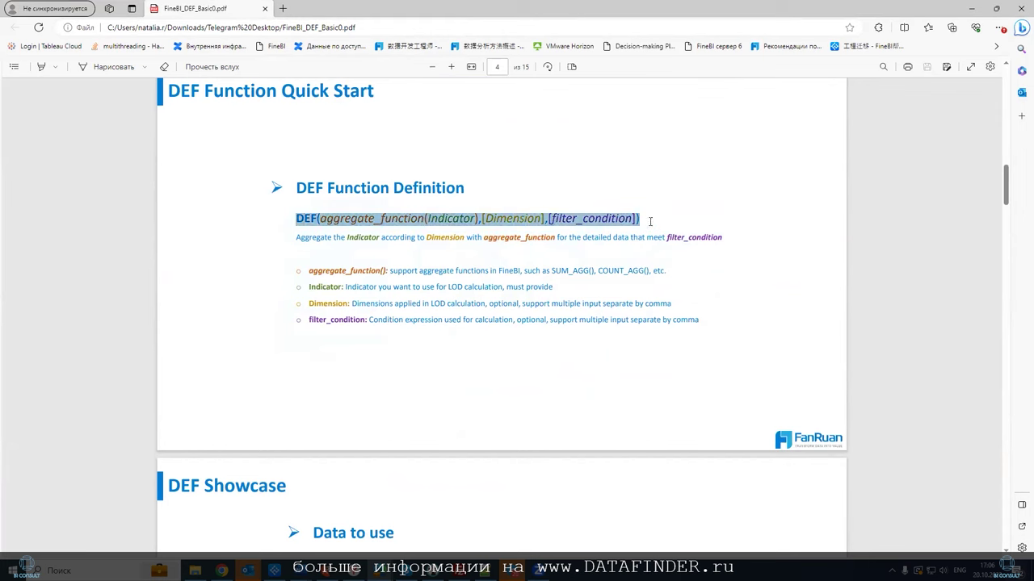
pyautogui.moveTo(650, 221); pyautogui.dragTo(651, 225)
pyautogui.click(510, 223)
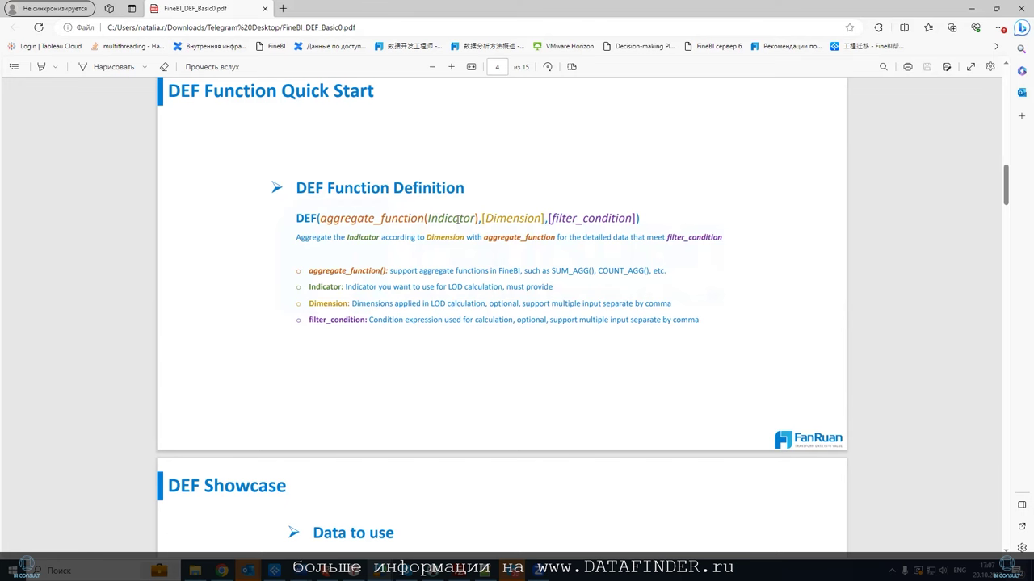
# Read through the DEF Showcase slides and highlight the DEF_ADD() description on the DEF_ADD & DEF_SUB slide.
pyautogui.scroll(-5, 363, 273)
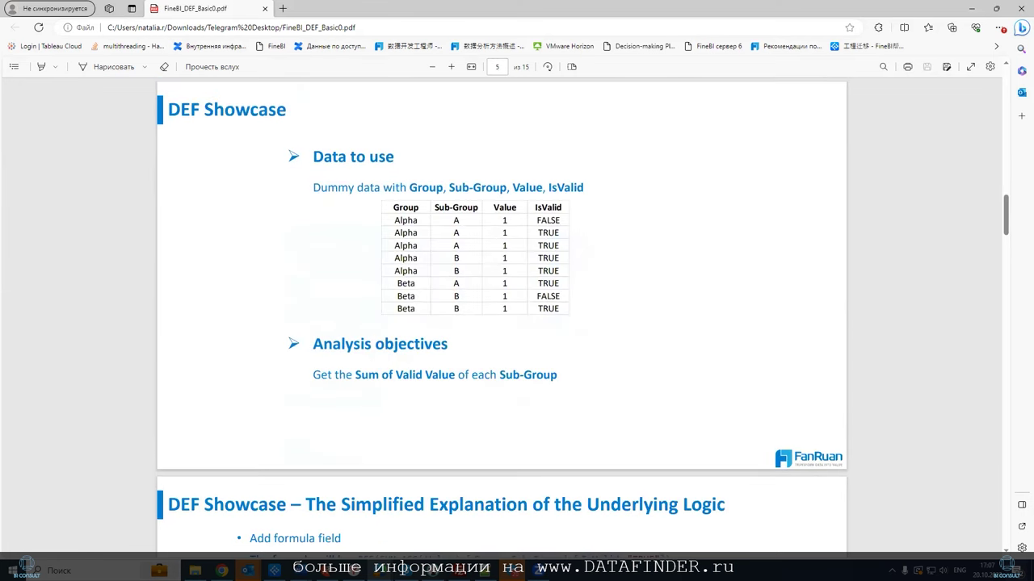
pyautogui.scroll(-5, 640, 313)
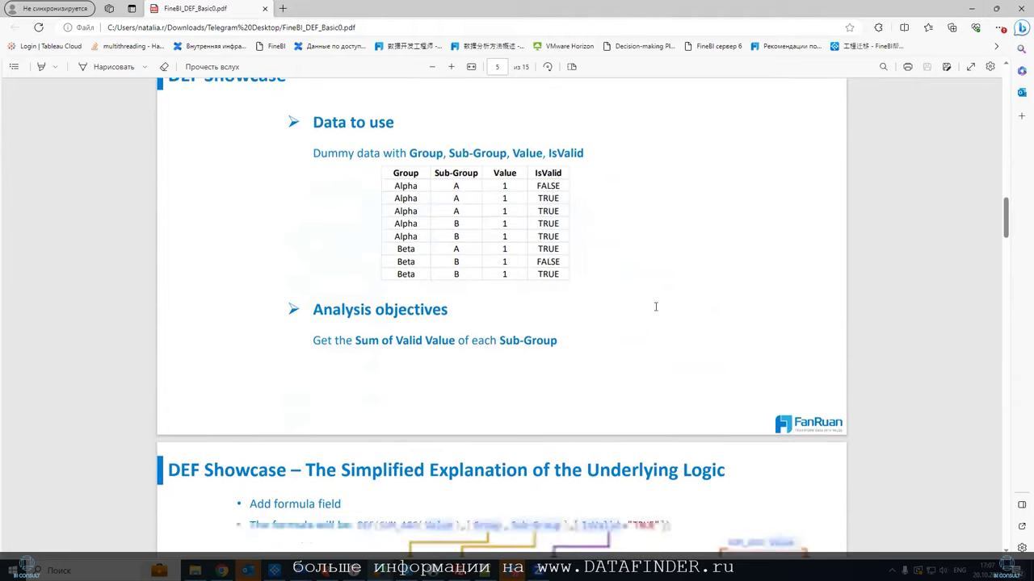
pyautogui.scroll(-5, 569, 320)
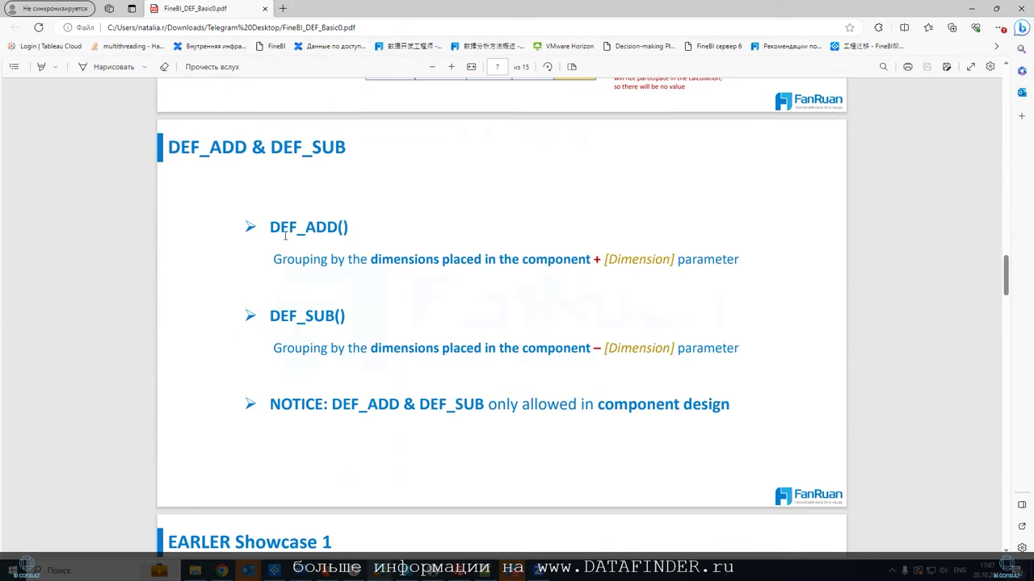
pyautogui.moveTo(271, 227); pyautogui.dragTo(738, 259)
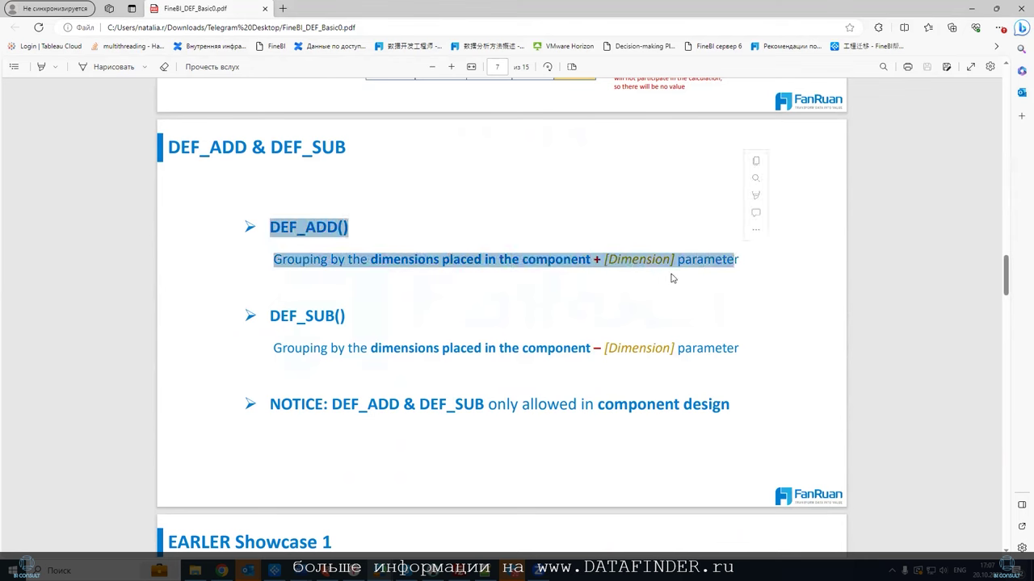
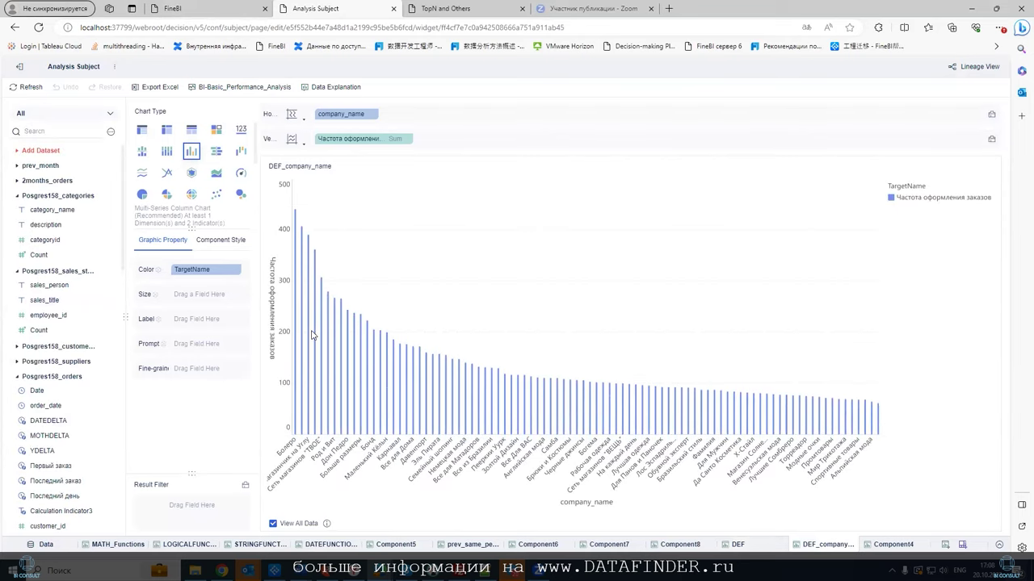
# Open the cross-table calculation indicator "Частота оформления заказов" for modification in the DEF_company_name component.
pyautogui.scroll(-10, 127, 304)
pyautogui.scroll(-3, 127, 515)
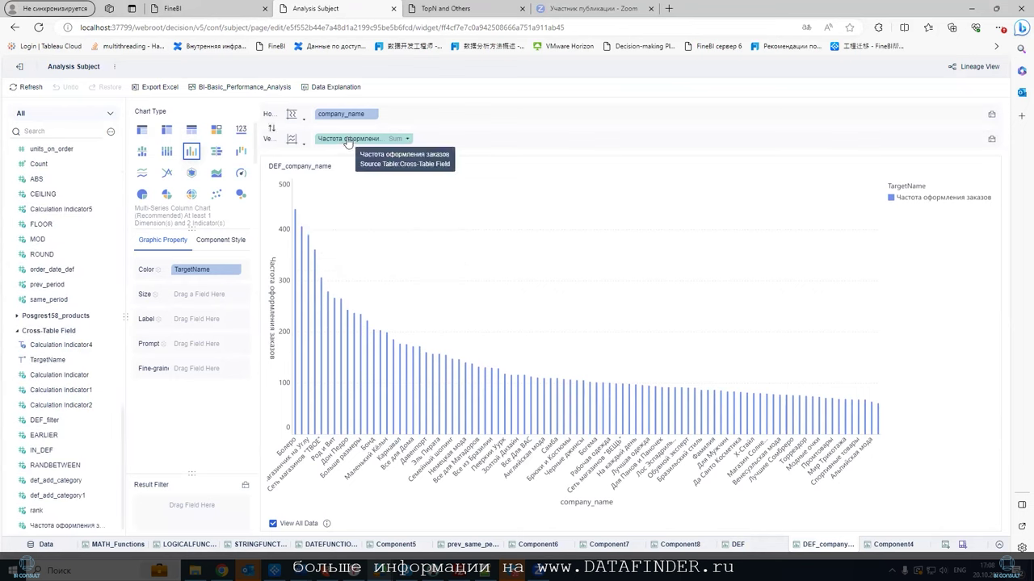
pyautogui.click(105, 526)
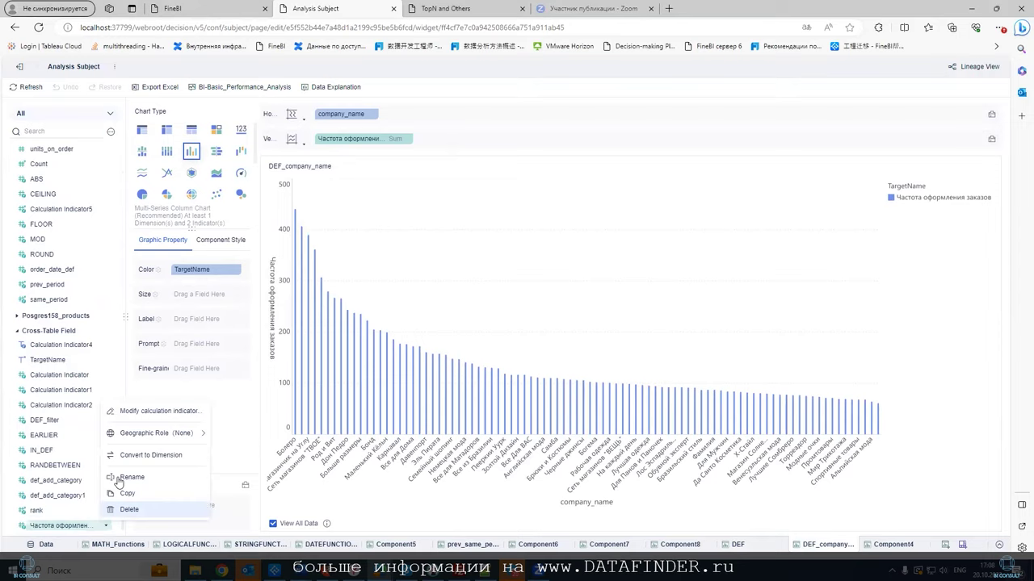
pyautogui.click(129, 411)
# Examine the indicator's DEF formula, focusing on COUNTD_AGG, the order_id field and the company_name dimension.
pyautogui.click(418, 226)
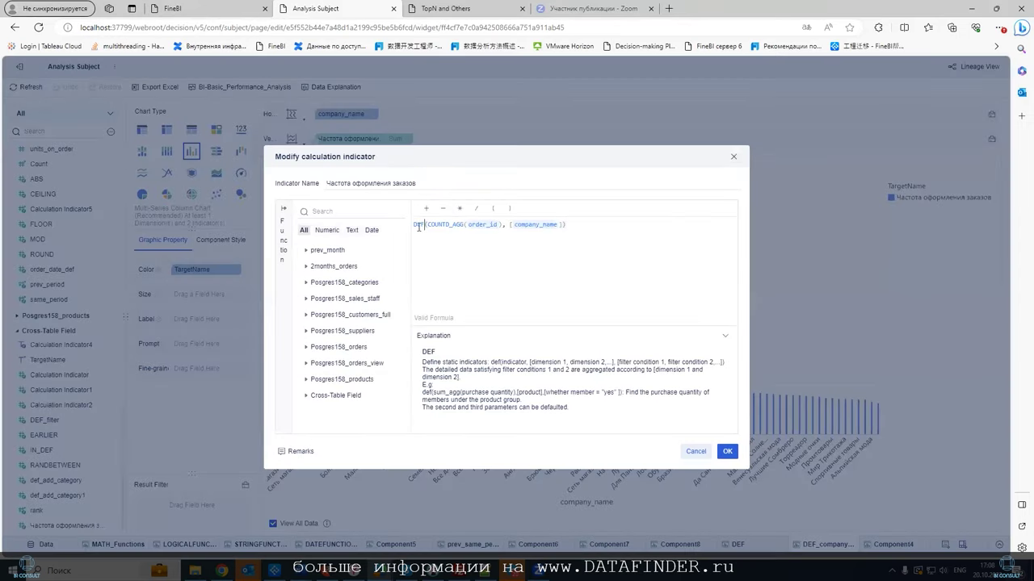
pyautogui.click(504, 226)
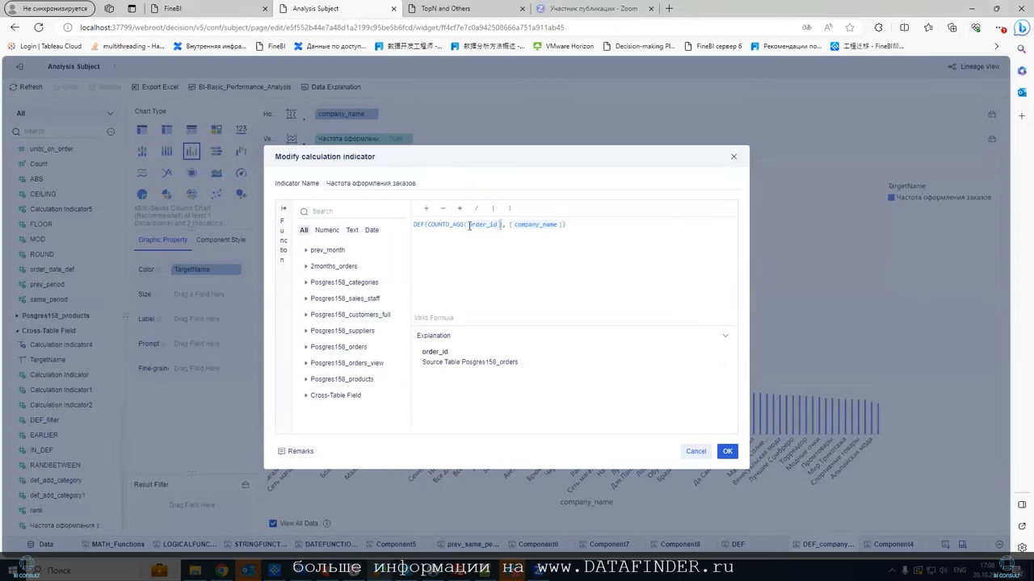
pyautogui.click(436, 225)
pyautogui.click(539, 225)
pyautogui.moveTo(527, 221); pyautogui.dragTo(508, 223)
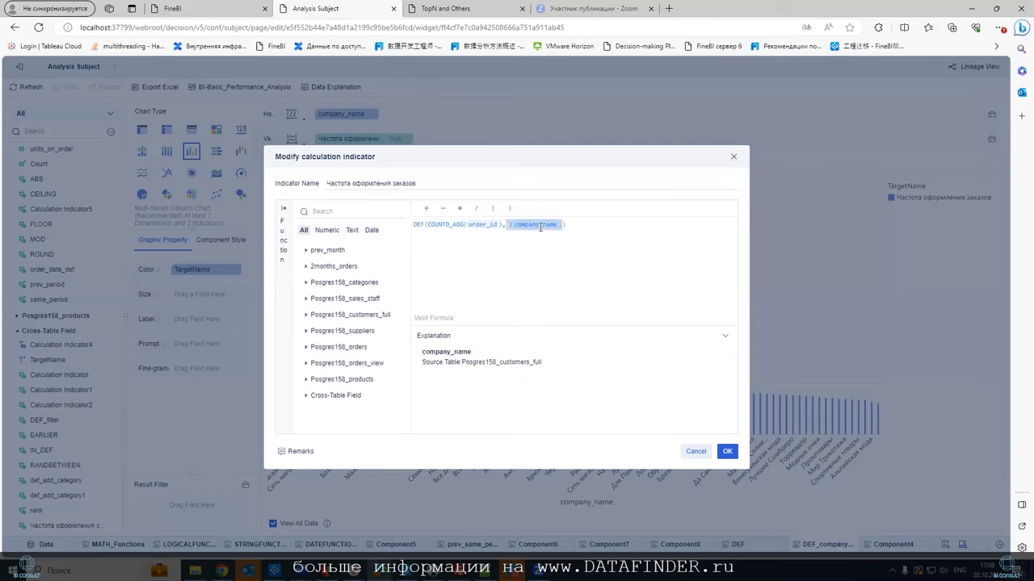
# Try to add the region field from Posgres158_customers_full as a second dimension of the DEF formula, and discard the change.
pyautogui.click(541, 227)
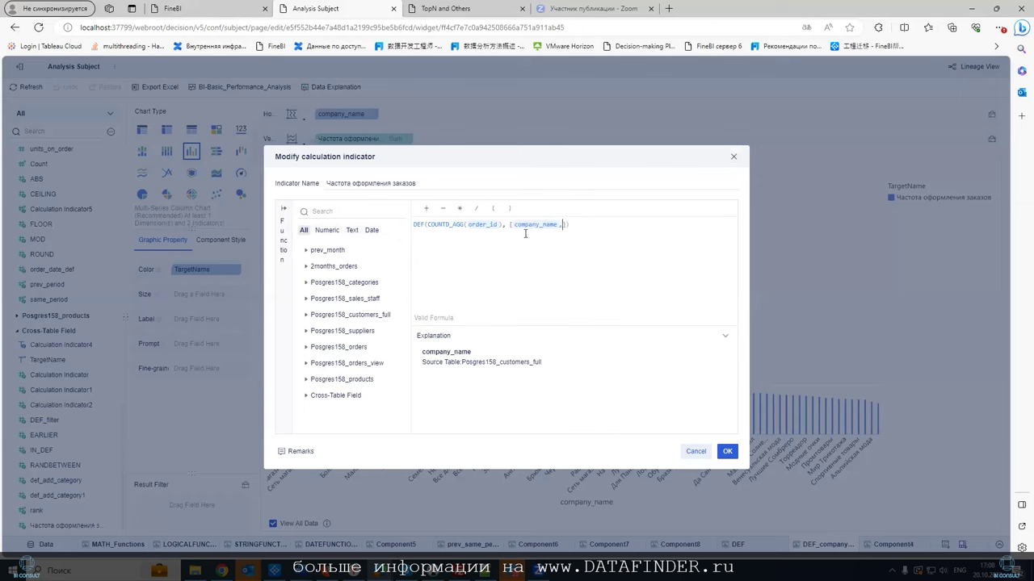
pyautogui.write(']')
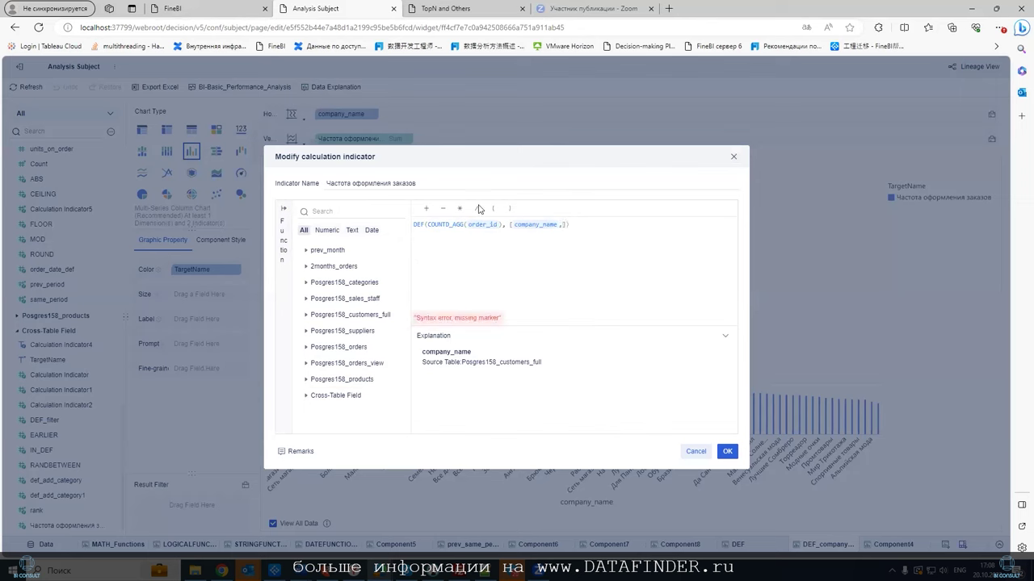
pyautogui.click(306, 315)
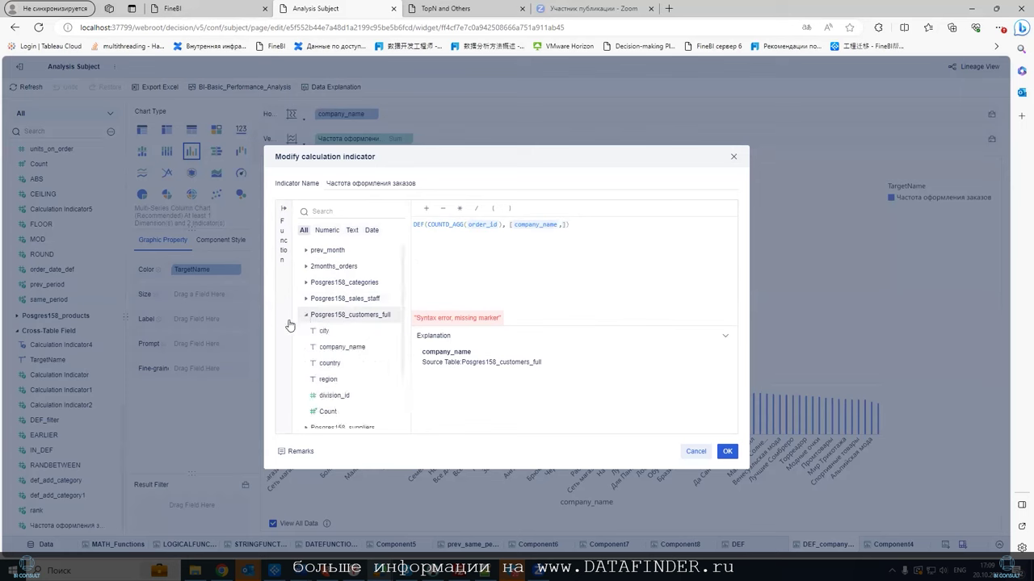
pyautogui.click(325, 378)
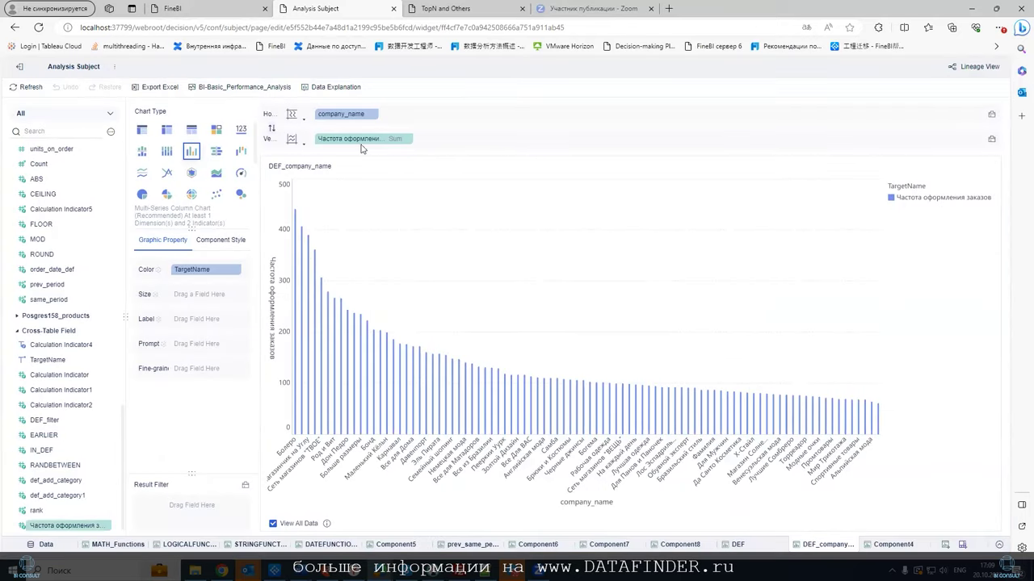
# Try to remove region from the dimensions in the DEF formula of "Частота оформления заказов" and discard the change.
pyautogui.click(105, 526)
pyautogui.click(147, 411)
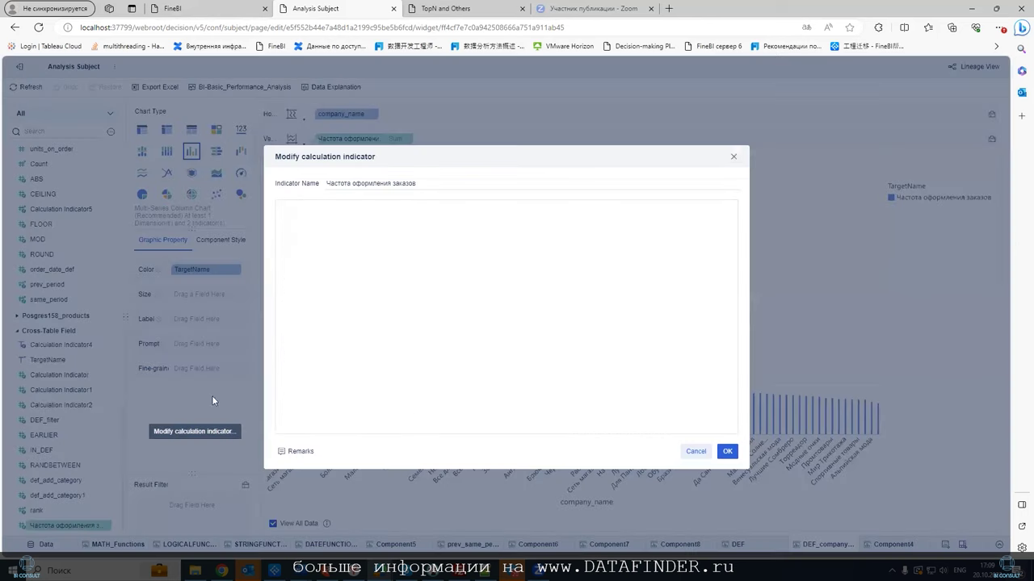
pyautogui.click(588, 225)
pyautogui.press('BackSpace')
pyautogui.press('BackSpace')
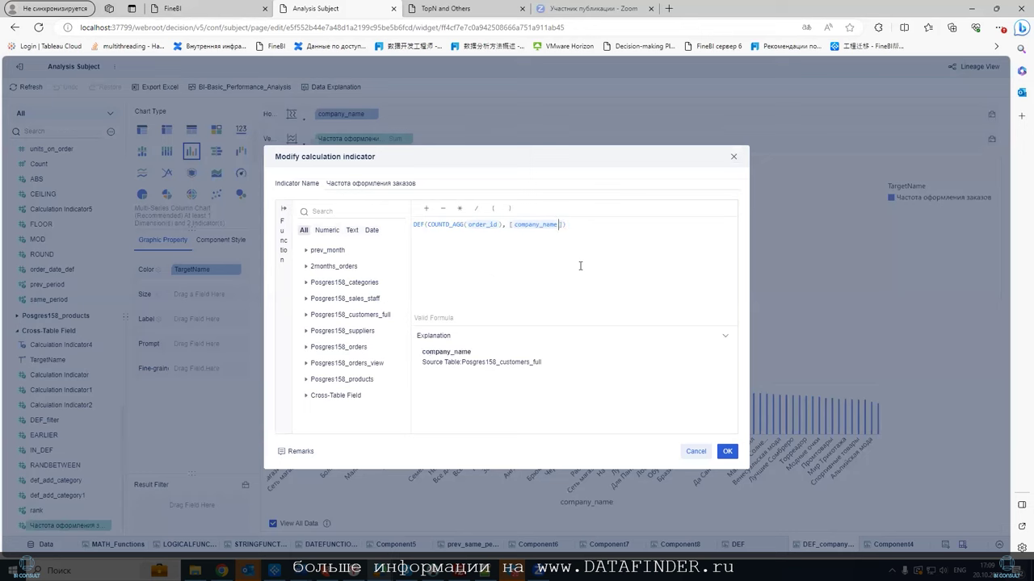
pyautogui.click(691, 450)
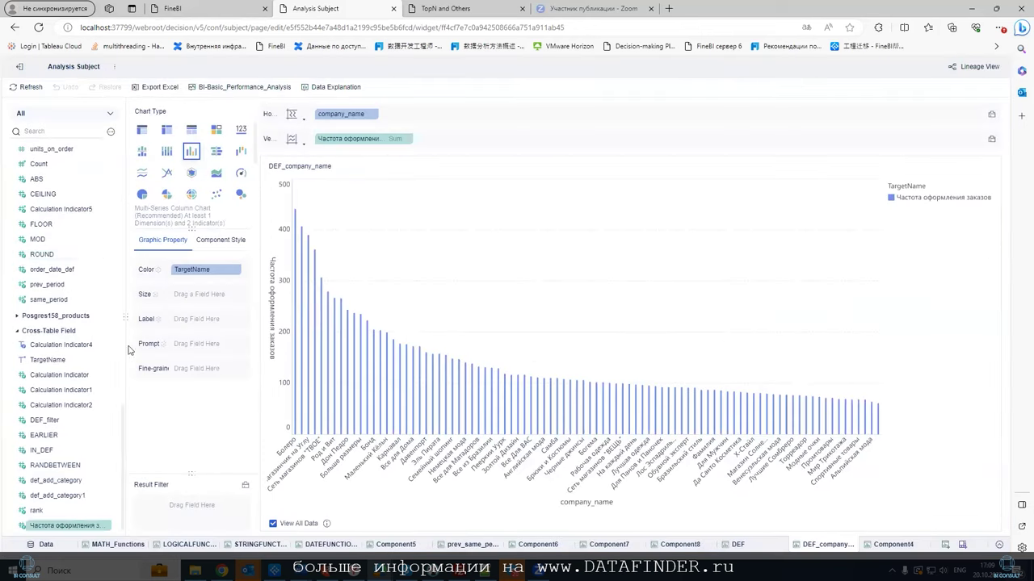
# Add region from Posgres158_customers_full to the horizontal axis after company_name, and delete the extra "Частота оформления заказов" indicator from that axis.
pyautogui.scroll(5, 108, 331)
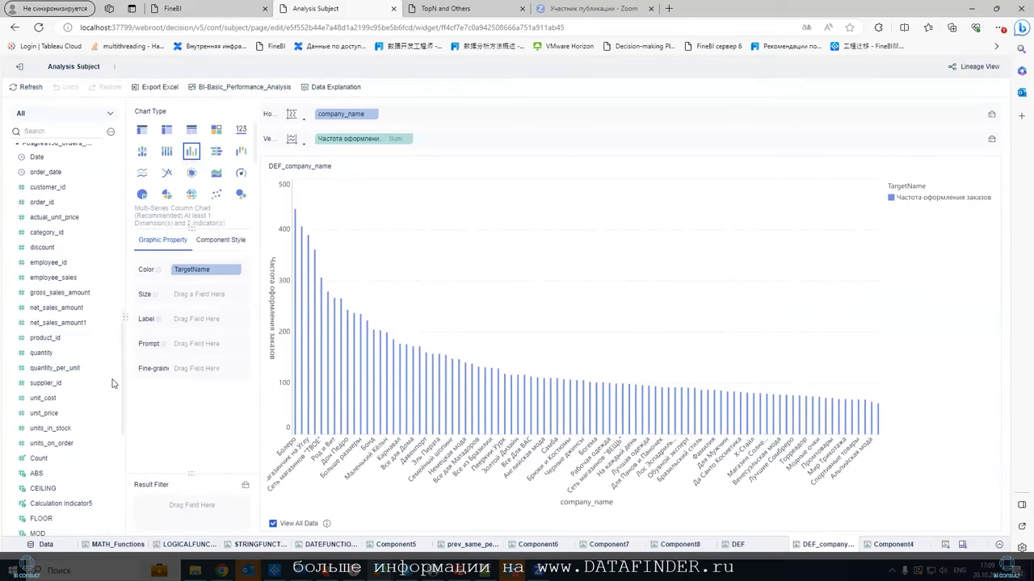
pyautogui.scroll(3, 137, 289)
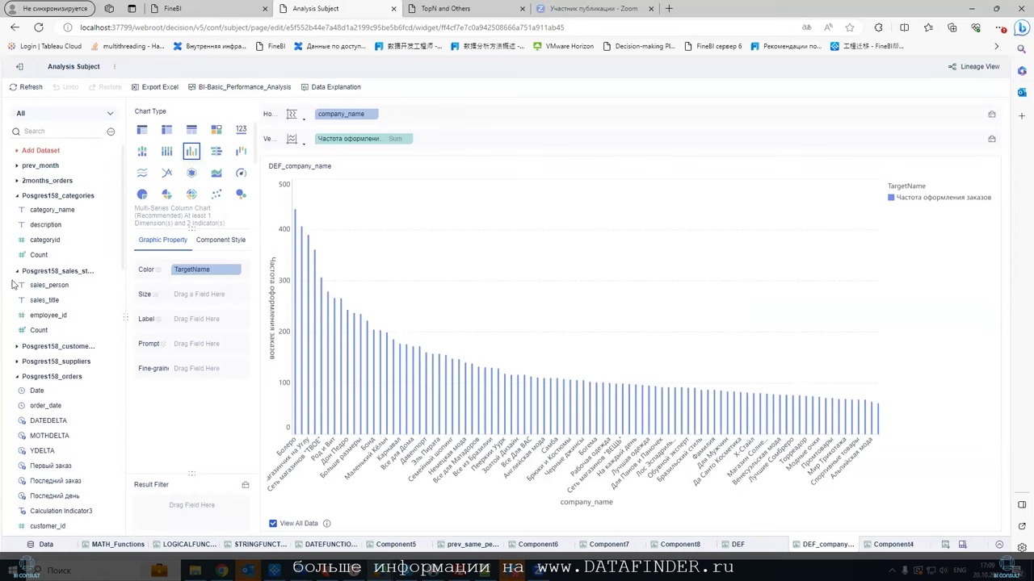
pyautogui.scroll(-1, 19, 300)
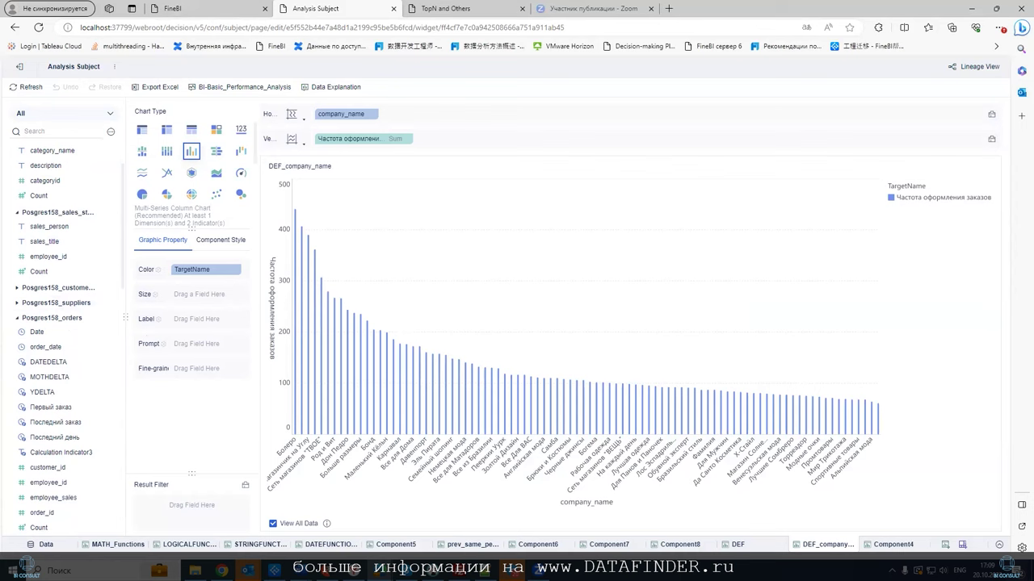
pyautogui.click(17, 290)
pyautogui.moveTo(39, 347); pyautogui.dragTo(415, 114)
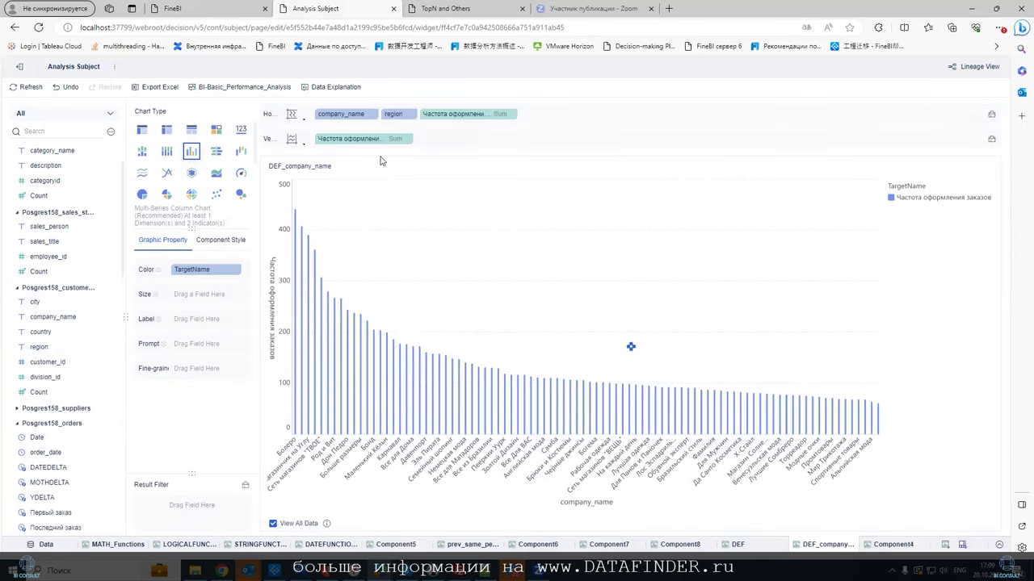
pyautogui.click(512, 114)
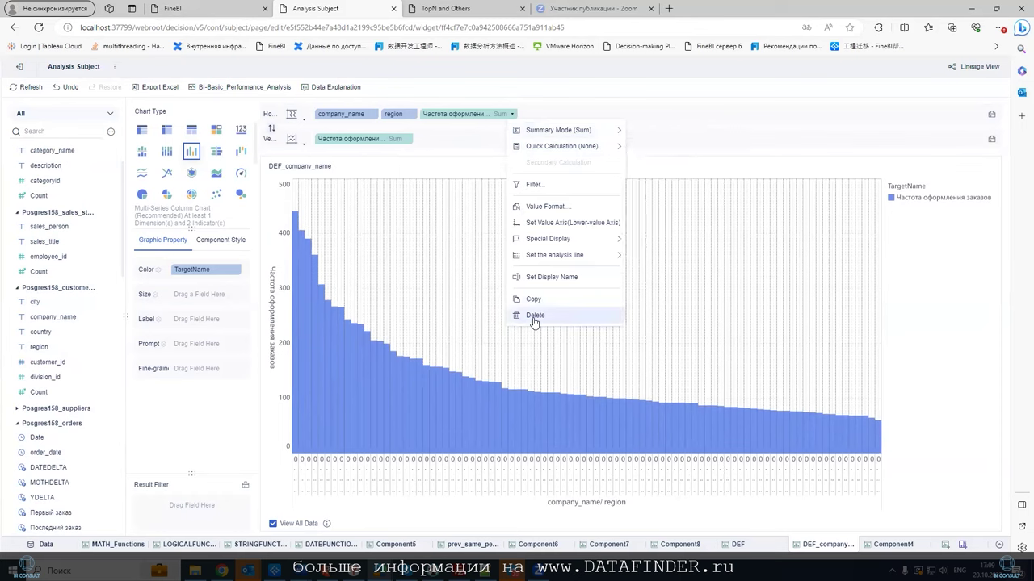
pyautogui.click(535, 315)
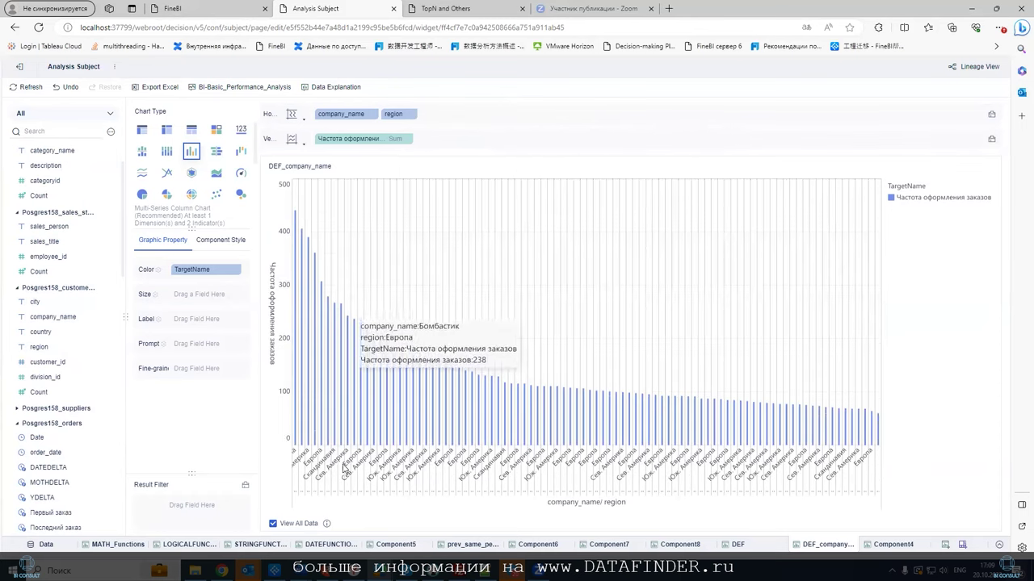
# Add the filter condition [region = "Европа"] to the DEF formula of the "Частота оформления заказов" indicator.
pyautogui.scroll(-10, 115, 449)
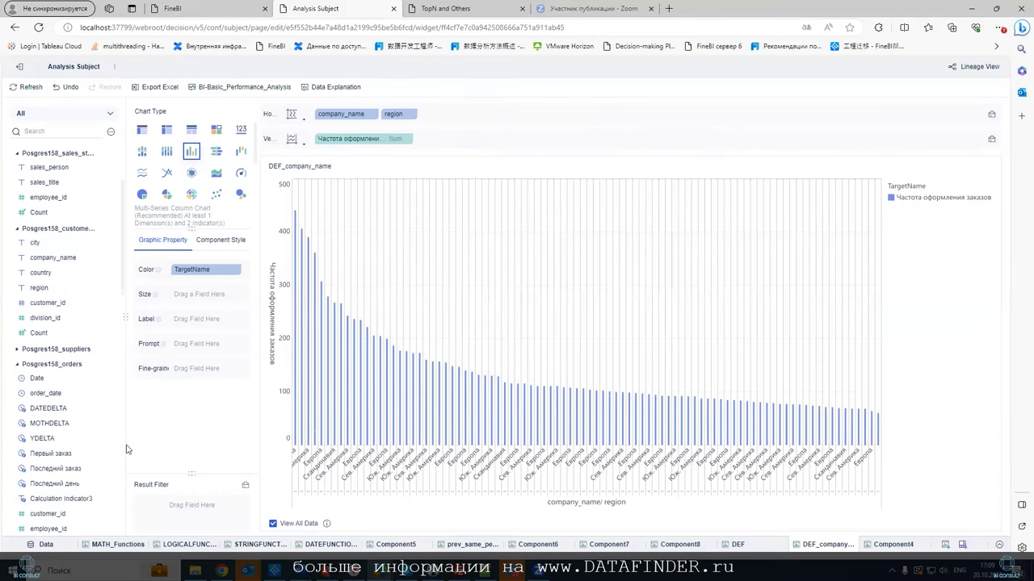
pyautogui.scroll(-5, 104, 445)
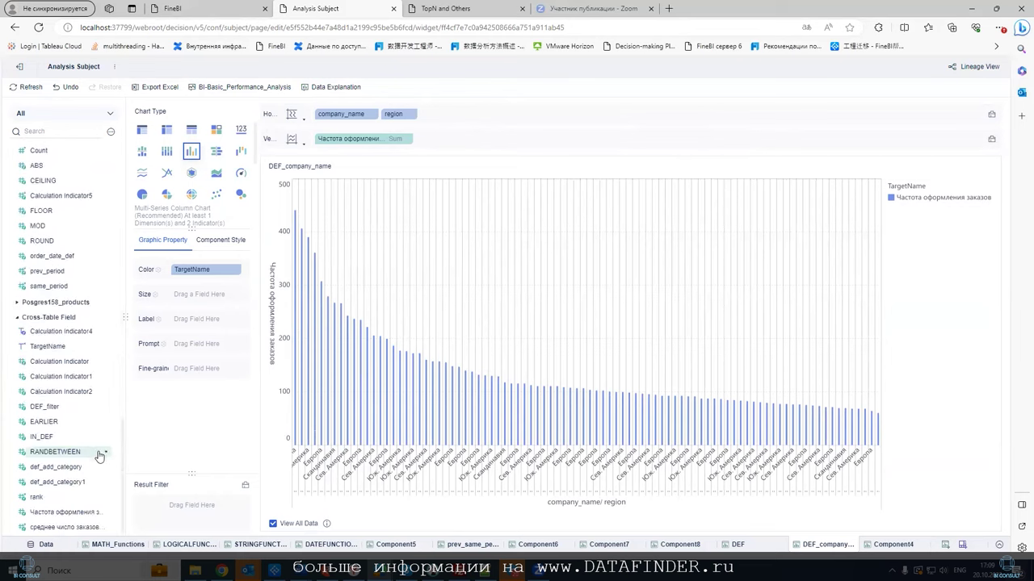
pyautogui.click(106, 513)
pyautogui.click(122, 398)
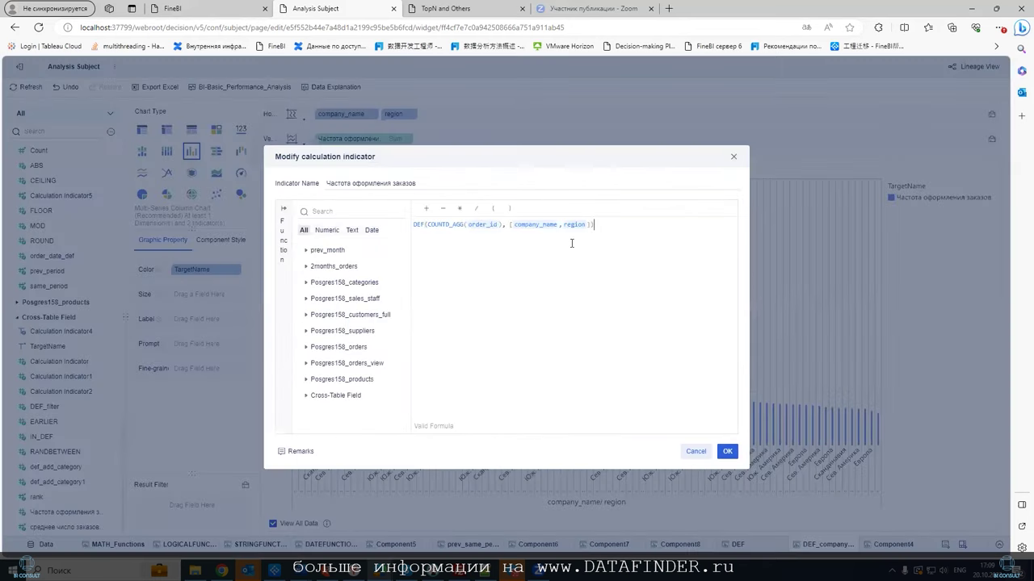
pyautogui.moveTo(585, 223); pyautogui.dragTo(563, 224)
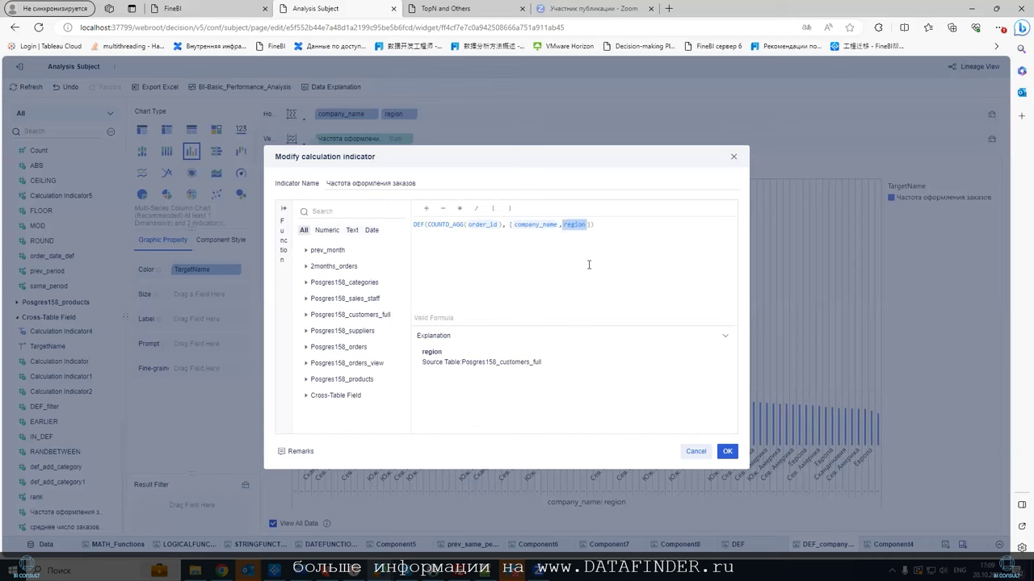
pyautogui.click(592, 224)
pyautogui.write(',[region = "')
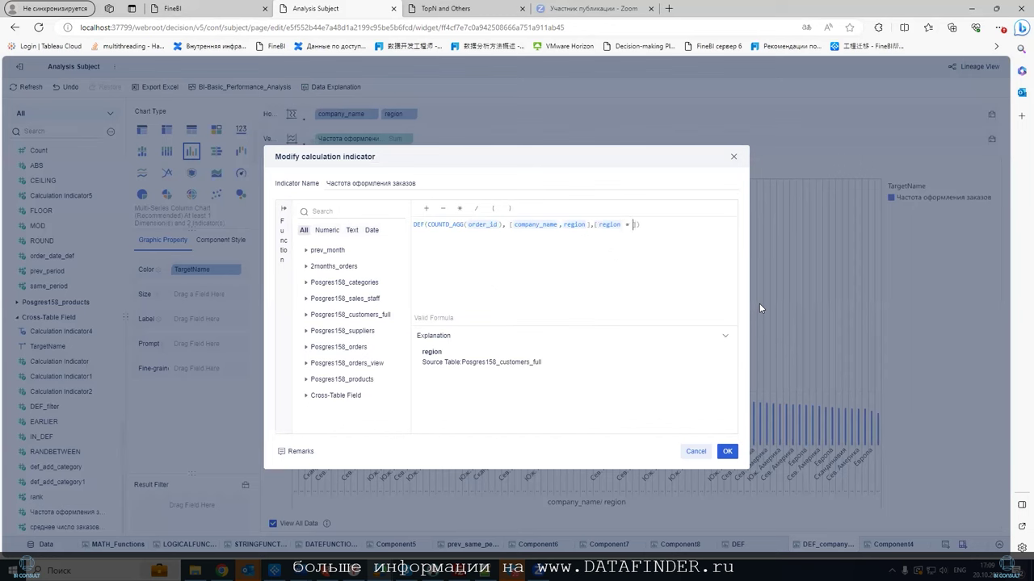
pyautogui.write('T"')
pyautogui.press('BackSpace')
pyautogui.hotkey('alt', 'shift')
pyautogui.write('Европа')
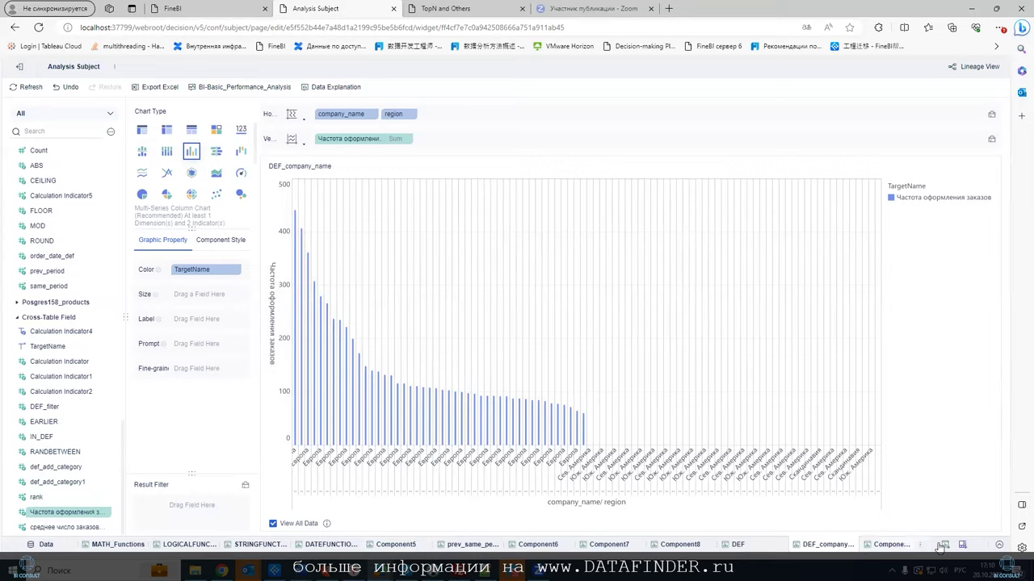
# Create a dashboard and try to add a text drop-down filter on region from Posgres158_customers_full with Bind Parameter enabled.
pyautogui.click(969, 545)
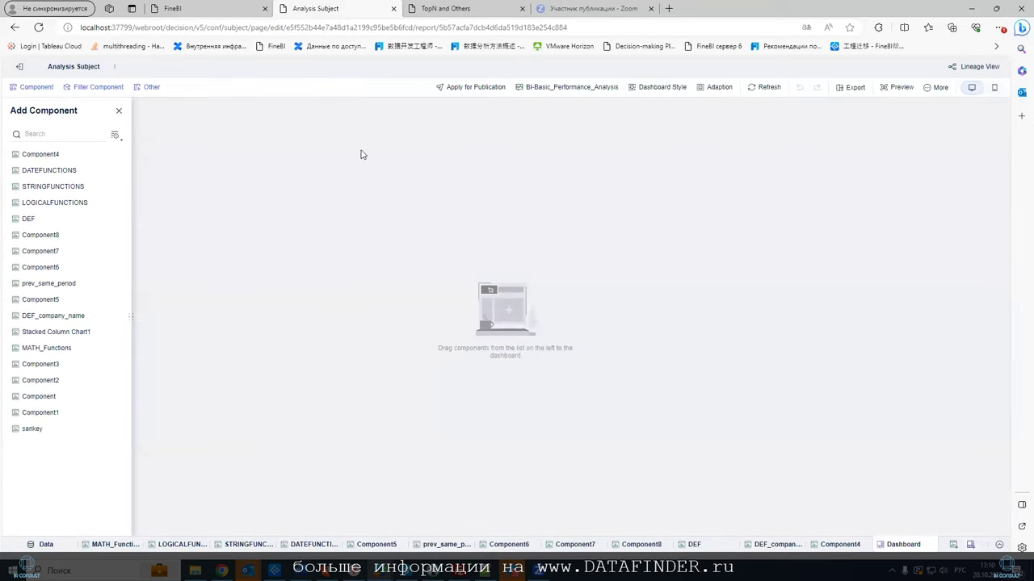
pyautogui.click(95, 86)
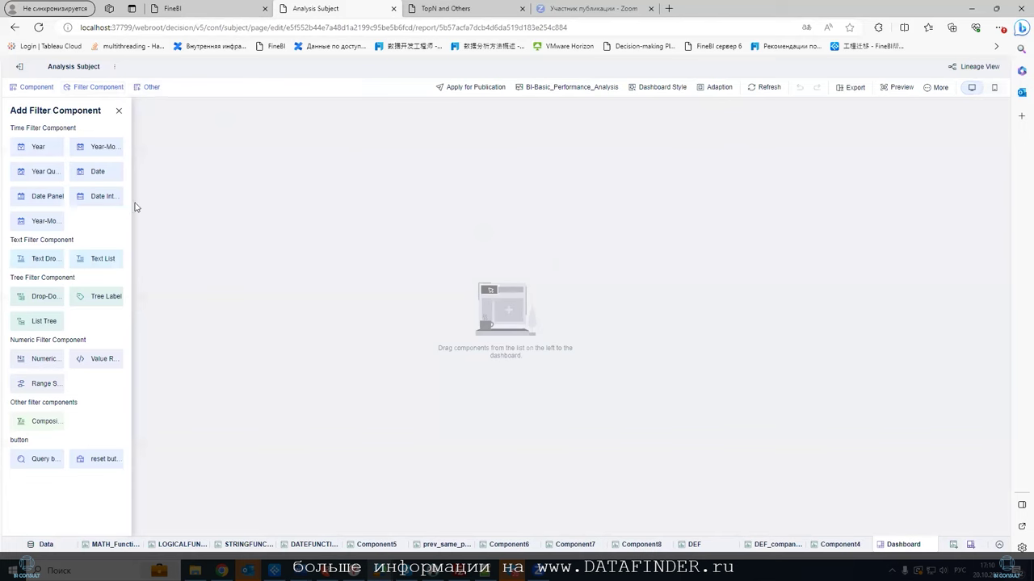
pyautogui.moveTo(33, 266); pyautogui.dragTo(427, 239)
pyautogui.click(332, 183)
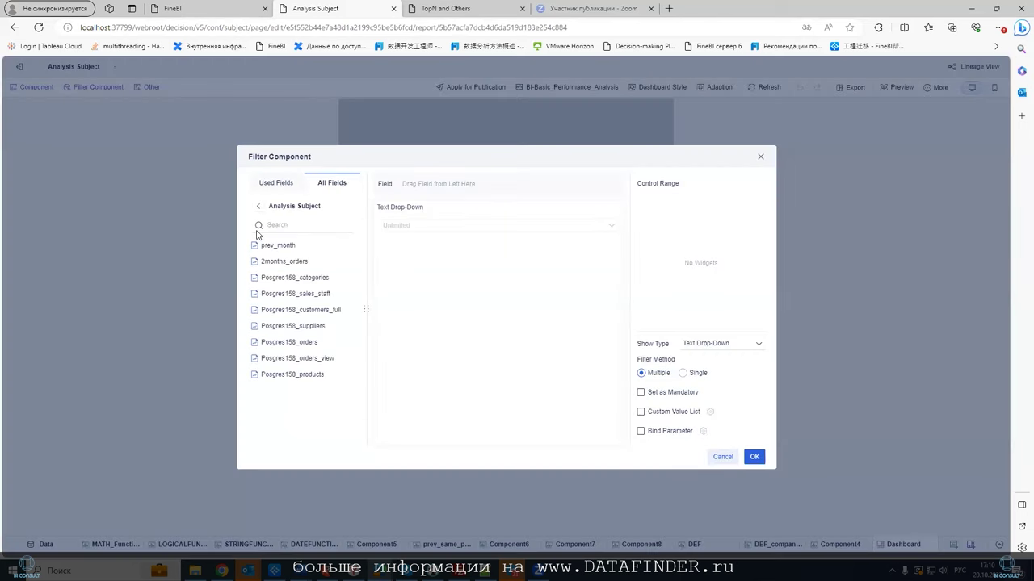
pyautogui.click(261, 310)
pyautogui.moveTo(273, 299); pyautogui.dragTo(453, 222)
pyautogui.click(457, 226)
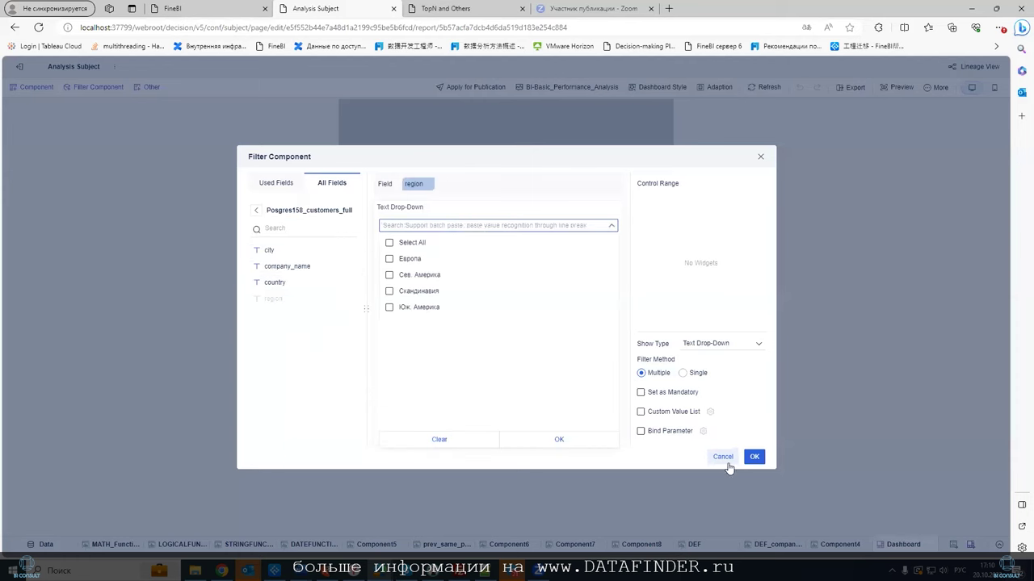
pyautogui.click(641, 432)
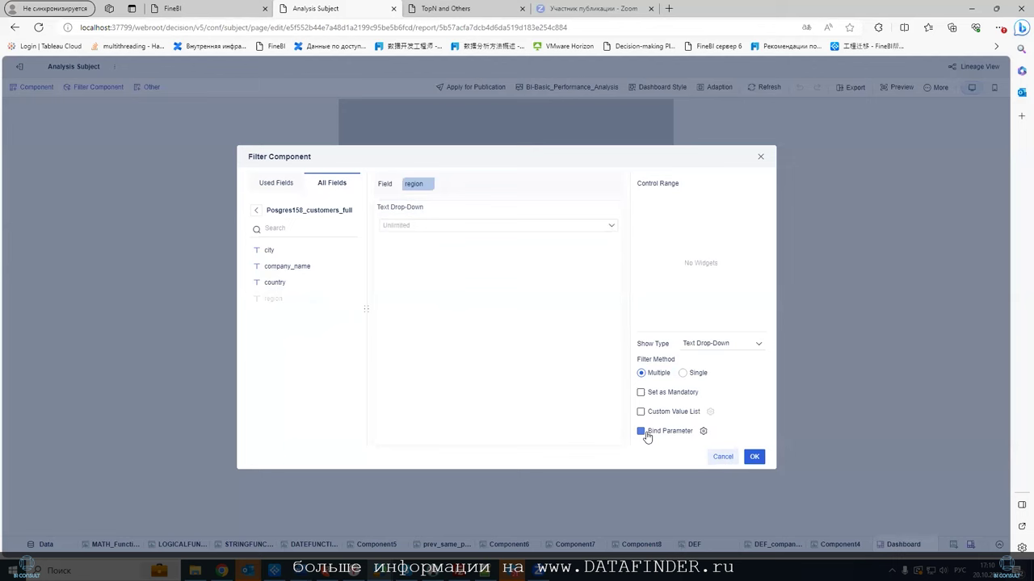
pyautogui.click(702, 431)
pyautogui.click(721, 462)
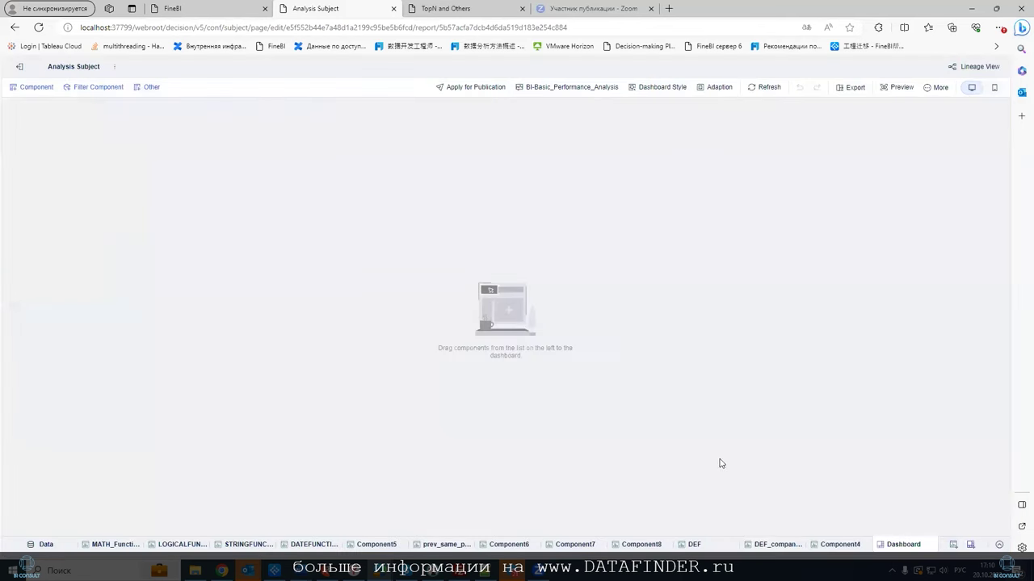
# Return to the DEF_company_name component.
pyautogui.click(832, 546)
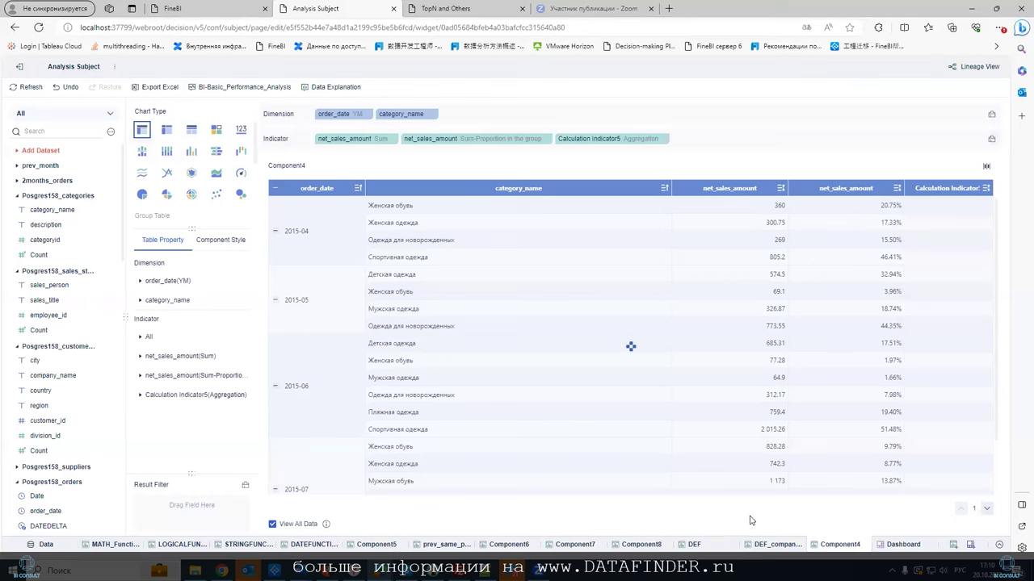
pyautogui.click(702, 545)
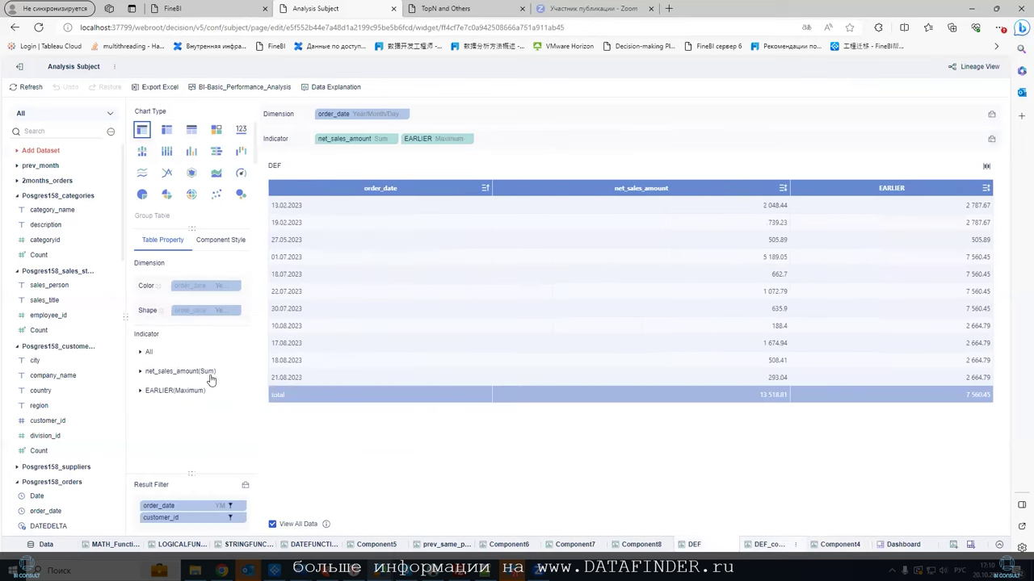
pyautogui.click(111, 131)
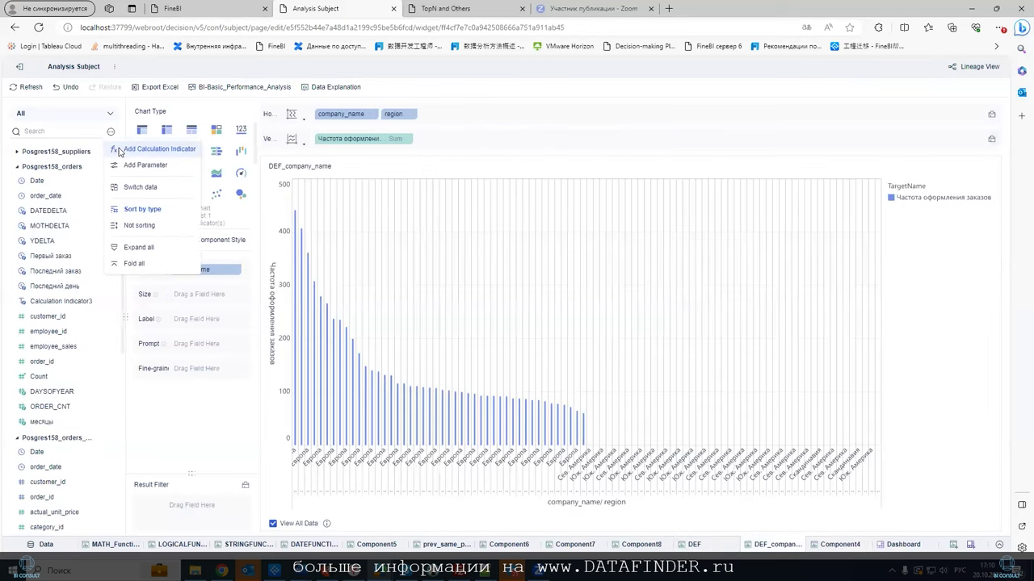
pyautogui.click(121, 150)
pyautogui.click(695, 451)
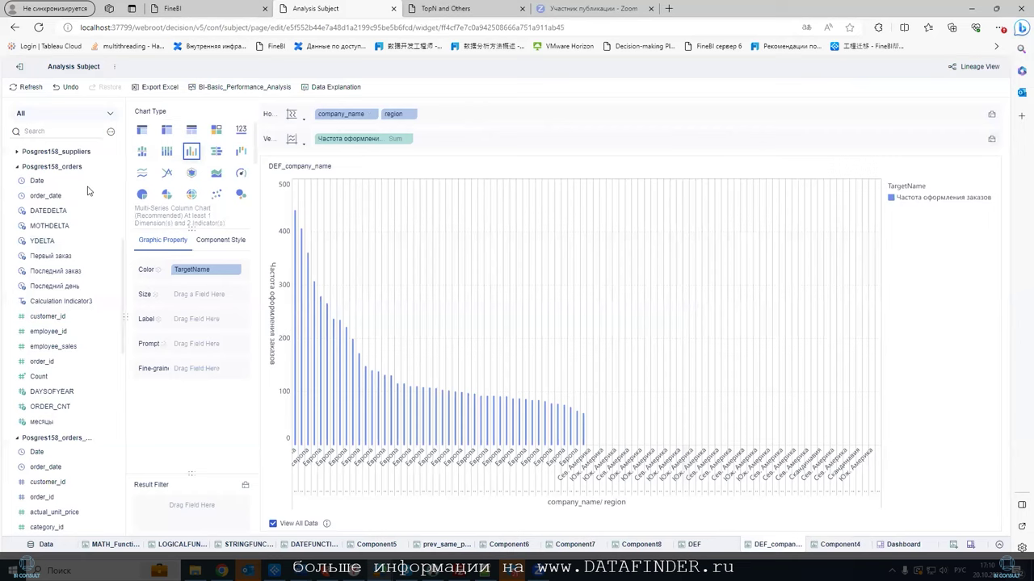
# Add a text parameter named "Регион" with the default value "Европа".
pyautogui.click(111, 132)
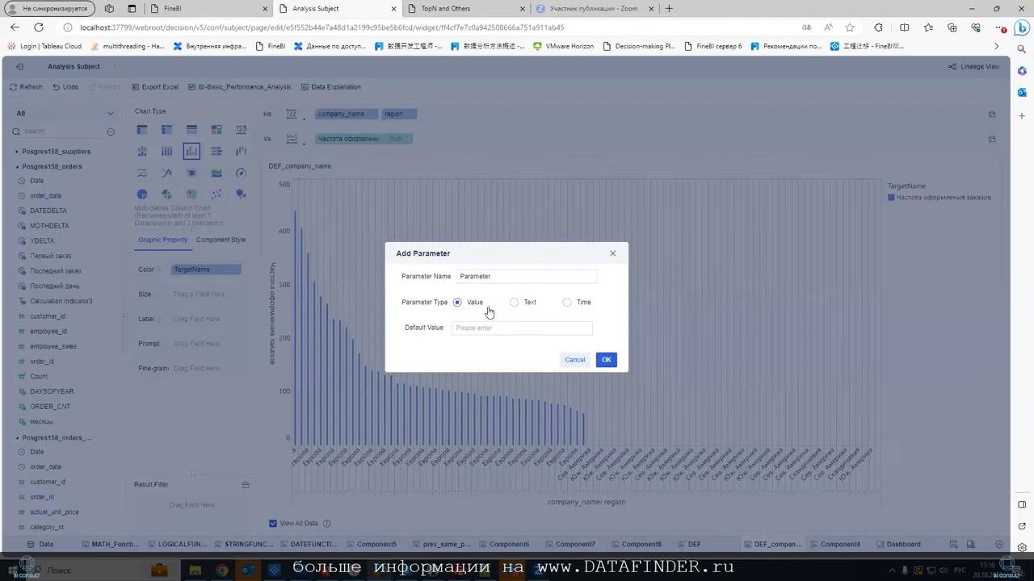
pyautogui.click(516, 303)
pyautogui.write('Европа')
pyautogui.doubleClick(504, 278)
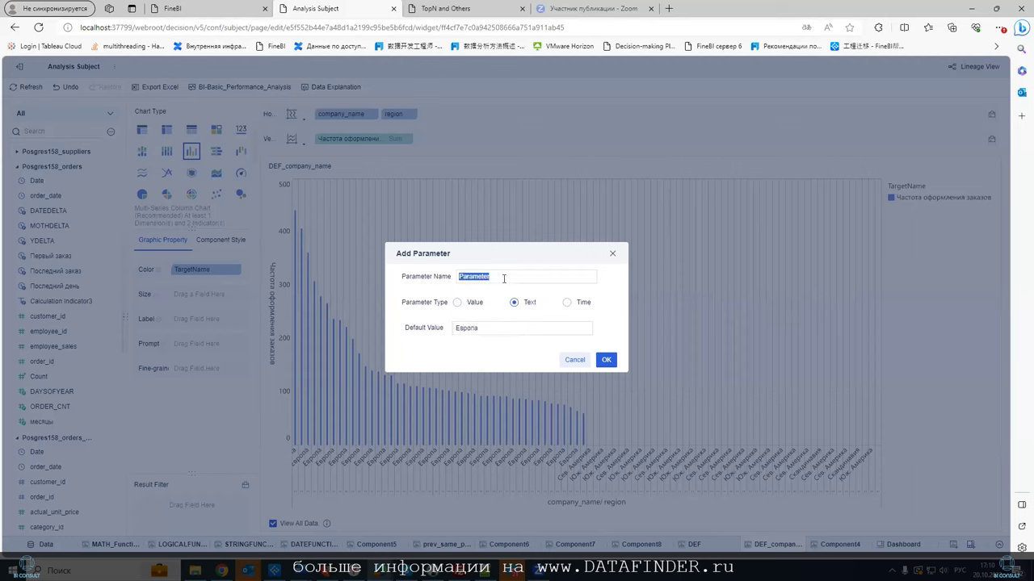
pyautogui.write('Регион')
pyautogui.click(606, 359)
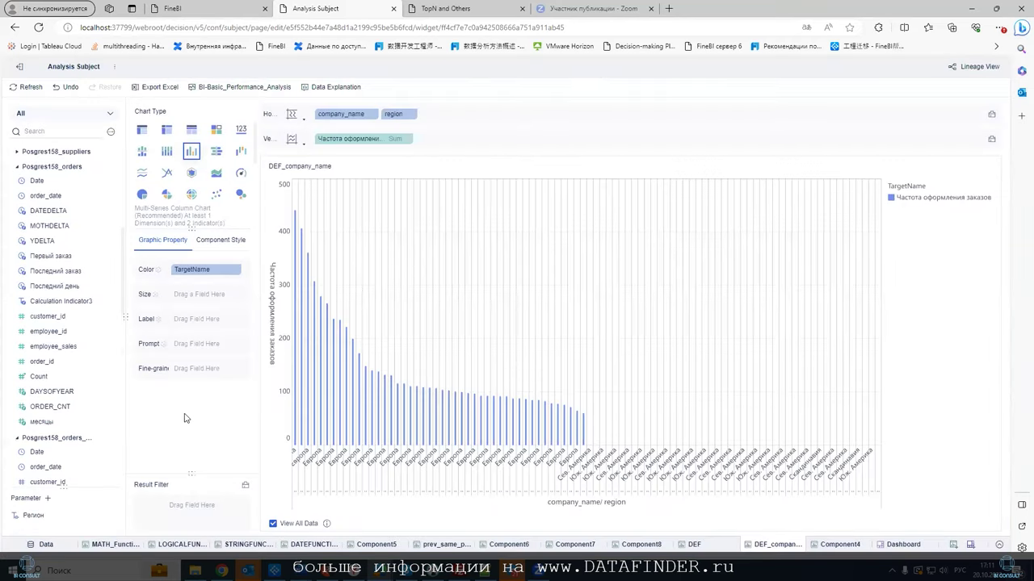
# Replace the fixed value "Европа" in the region condition of the "Частота оформления заказов" DEF formula with the Регион parameter.
pyautogui.moveTo(123, 281); pyautogui.dragTo(133, 377)
pyautogui.scroll(5, 109, 314)
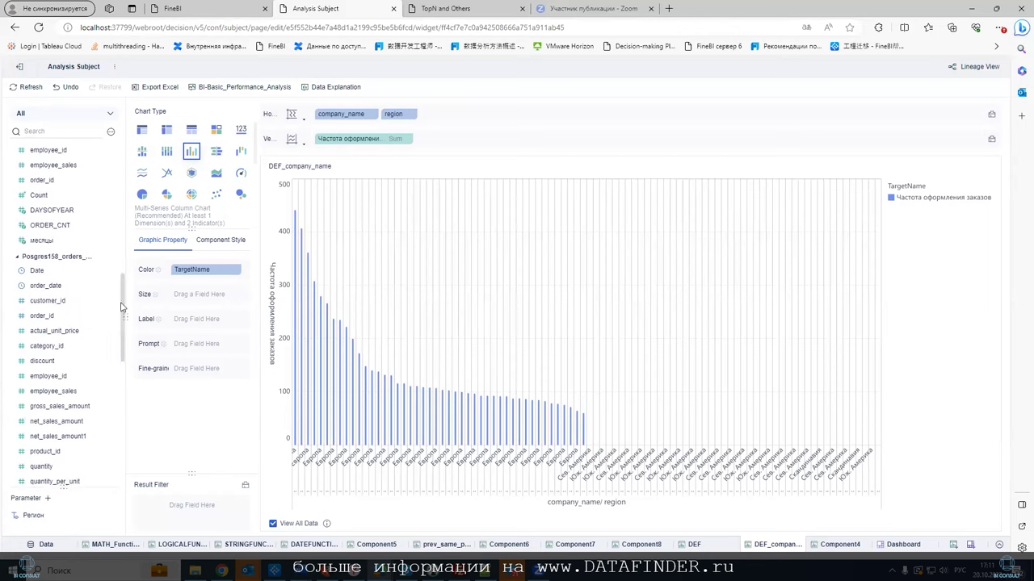
pyautogui.moveTo(121, 323); pyautogui.dragTo(125, 374)
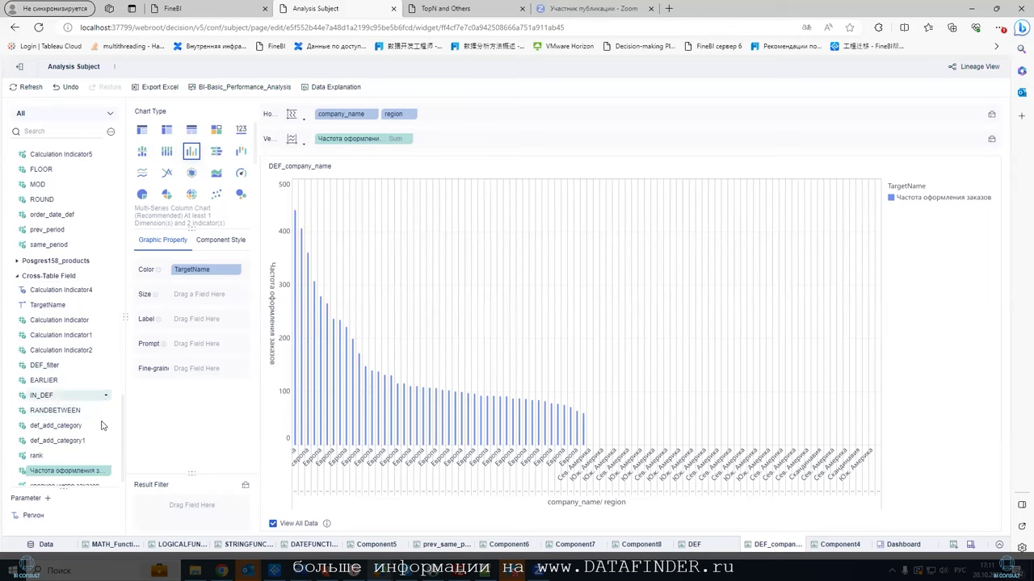
pyautogui.click(106, 470)
pyautogui.click(153, 355)
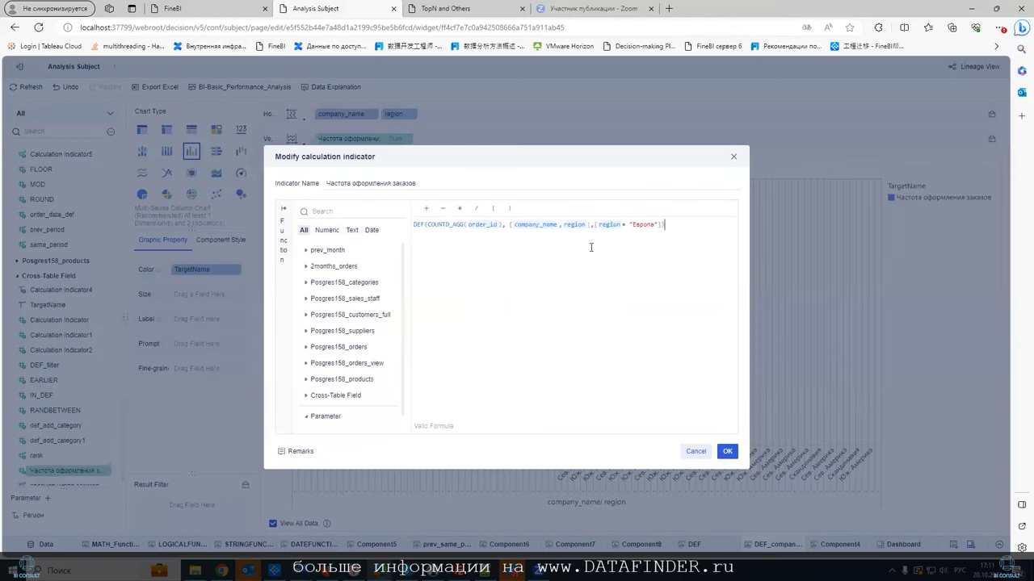
pyautogui.press('BackSpace')
pyautogui.press('BackSpace')
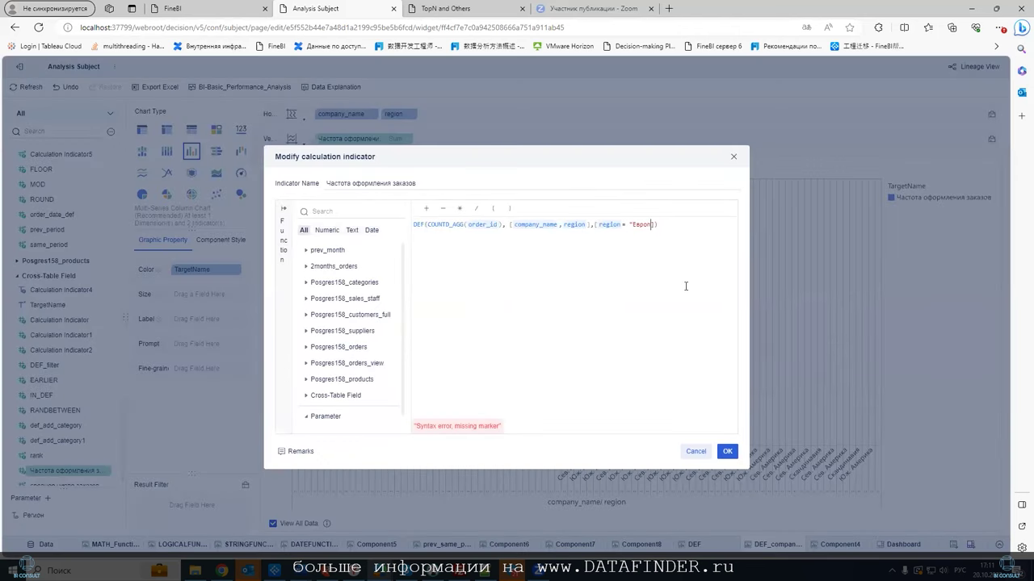
pyautogui.scroll(-1, 339, 404)
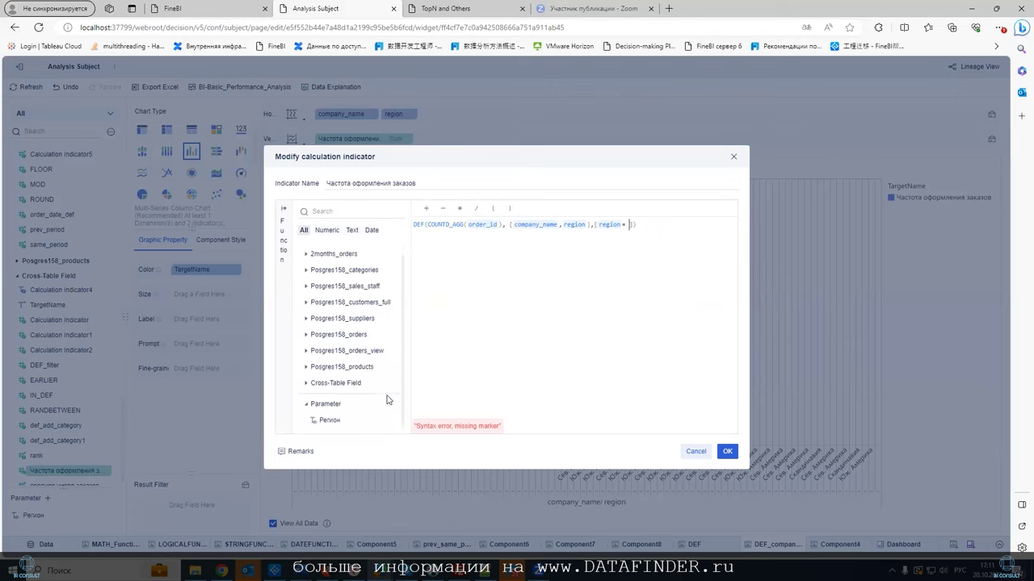
# Complete the region condition in the Частота оформления заказов formula with the Регион parameter and save the indicator.
pyautogui.click(330, 420)
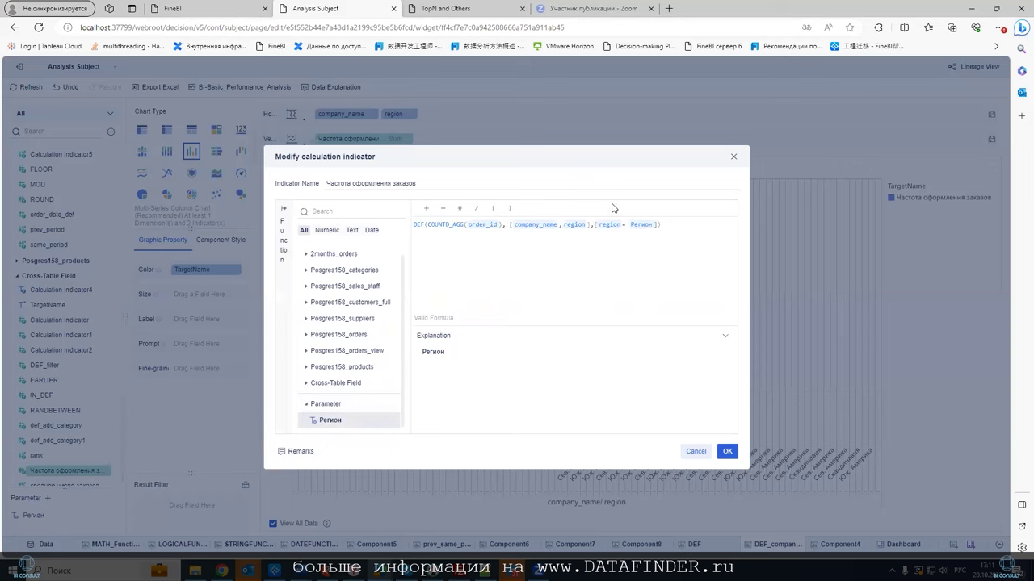
pyautogui.click(726, 451)
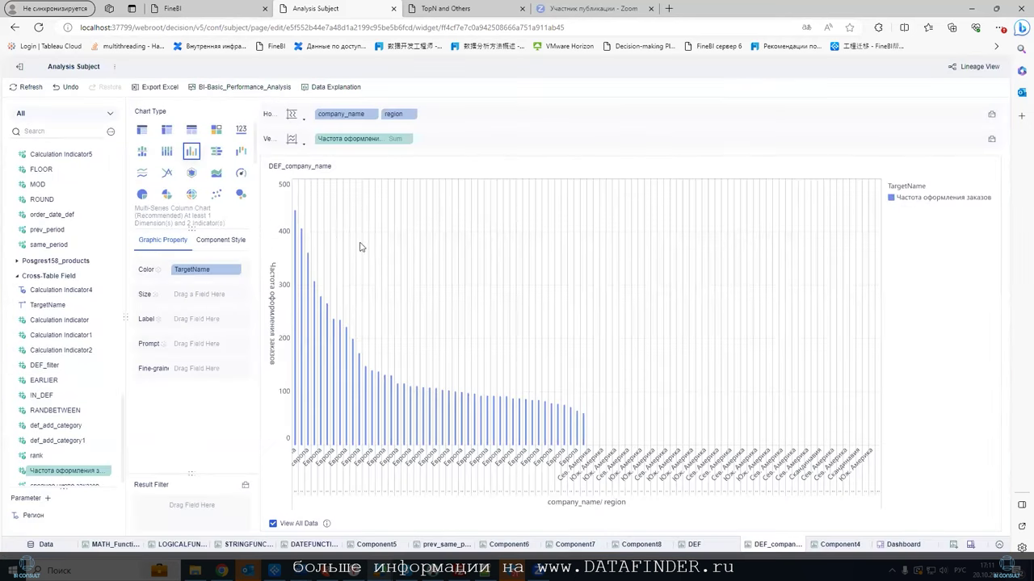
# Set the default value of the Регион parameter to Сев. Америка.
pyautogui.click(113, 515)
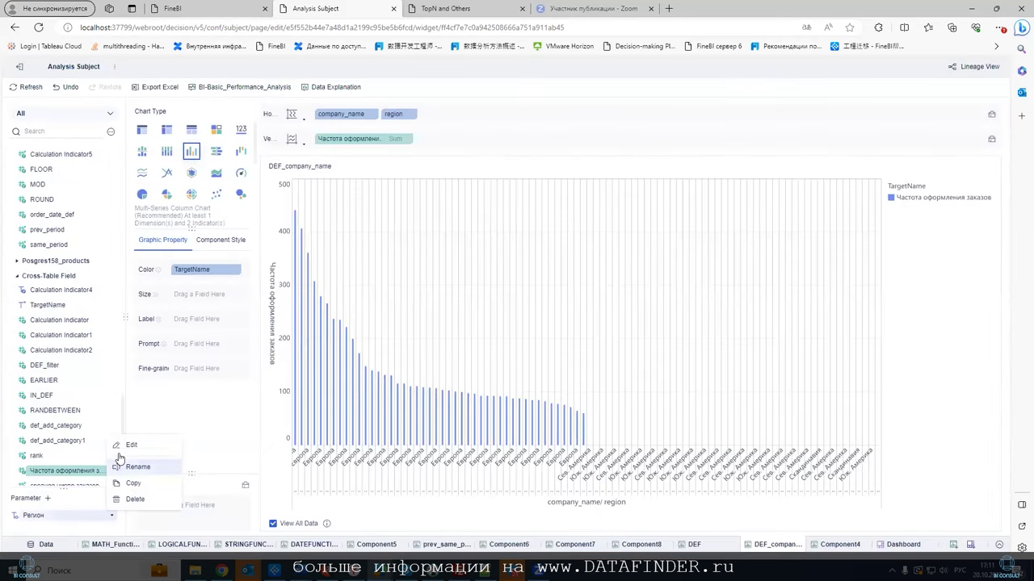
pyautogui.click(127, 445)
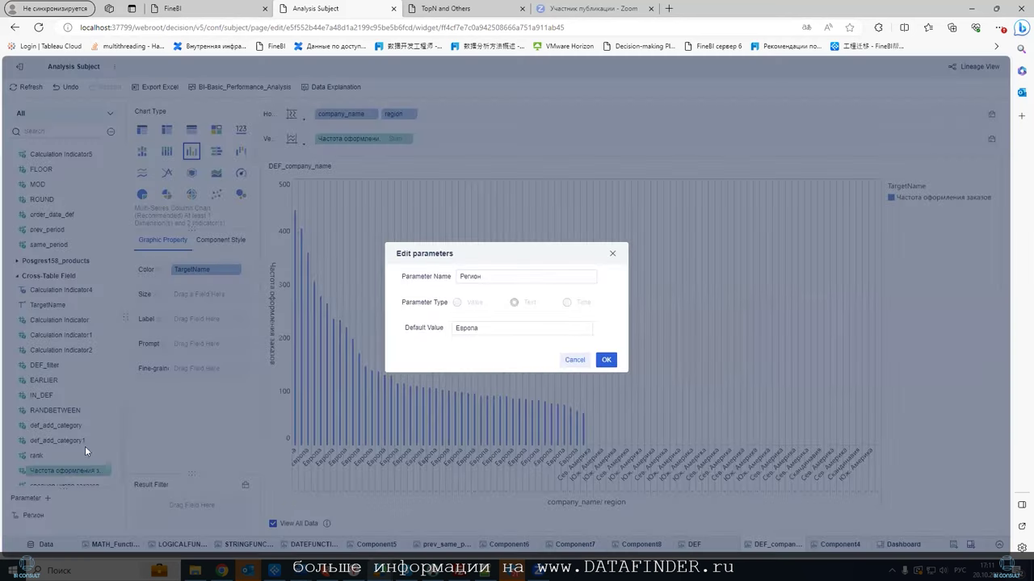
pyautogui.doubleClick(470, 331)
pyautogui.write('Се')
pyautogui.write('в. Америка')
pyautogui.click(606, 360)
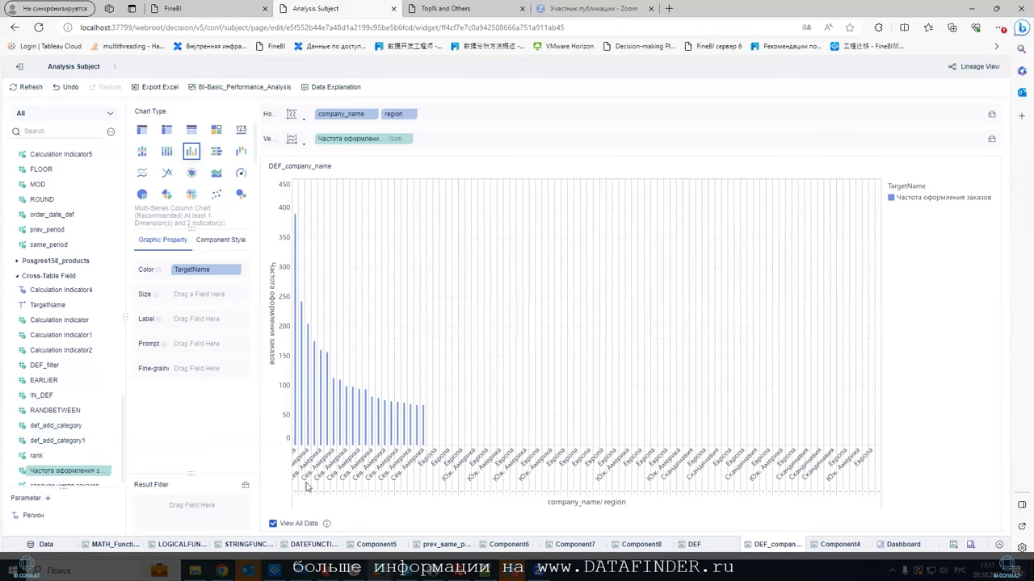
# Add a text drop-down filter to the dashboard using the region field from Posgres158_customers_full.
pyautogui.click(903, 546)
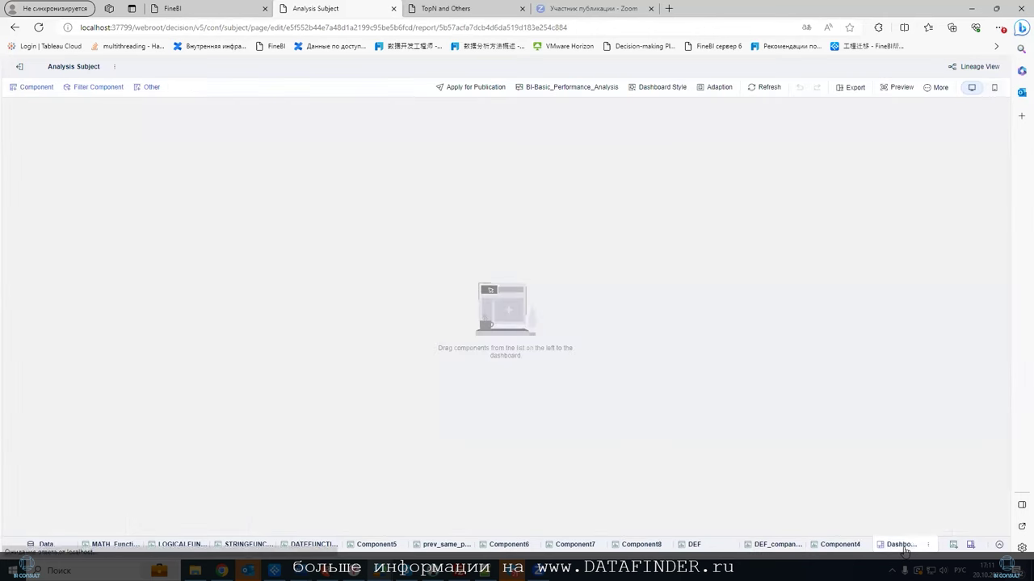
pyautogui.click(74, 87)
pyautogui.moveTo(40, 259); pyautogui.dragTo(480, 290)
pyautogui.click(338, 184)
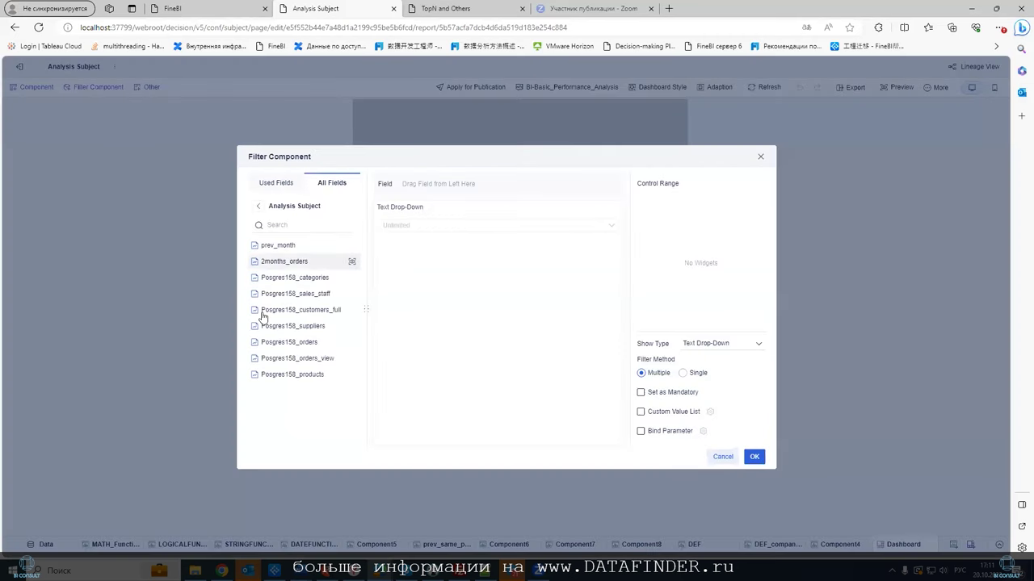
pyautogui.click(344, 310)
pyautogui.moveTo(274, 299); pyautogui.dragTo(469, 196)
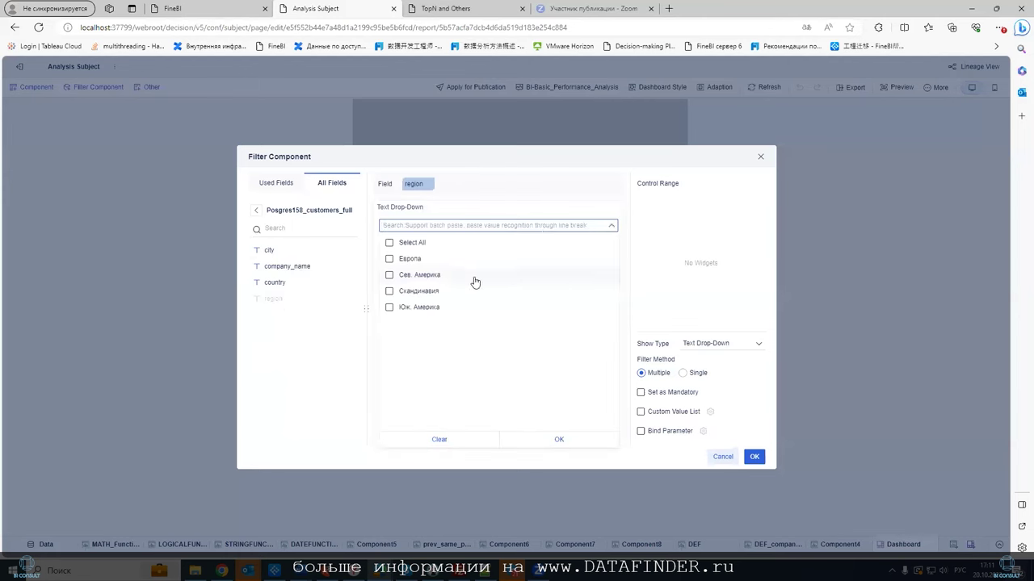
# Bind the drop-down filter to the Регион widget parameter and confirm the filter component.
pyautogui.click(646, 428)
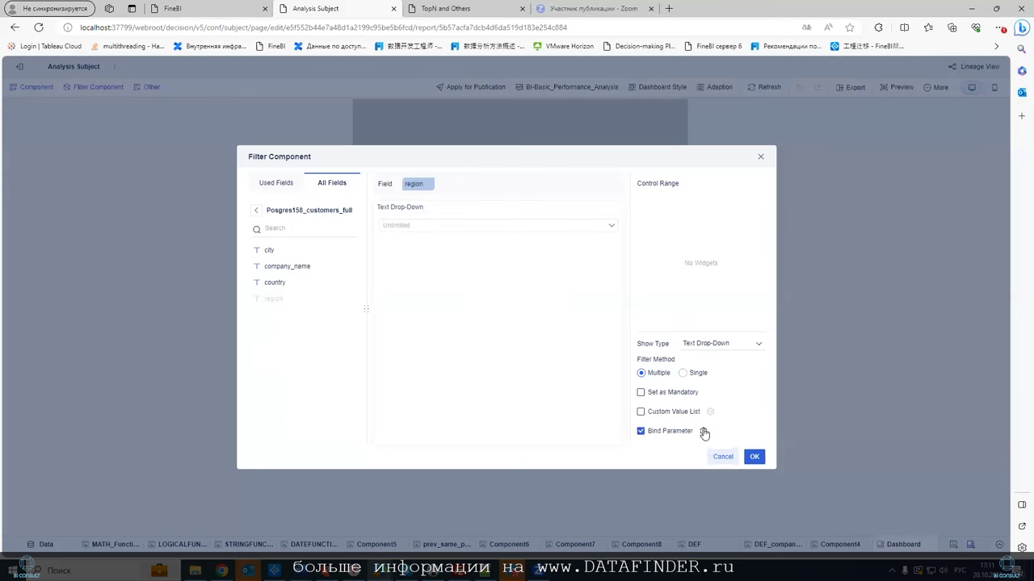
pyautogui.click(703, 431)
pyautogui.click(562, 275)
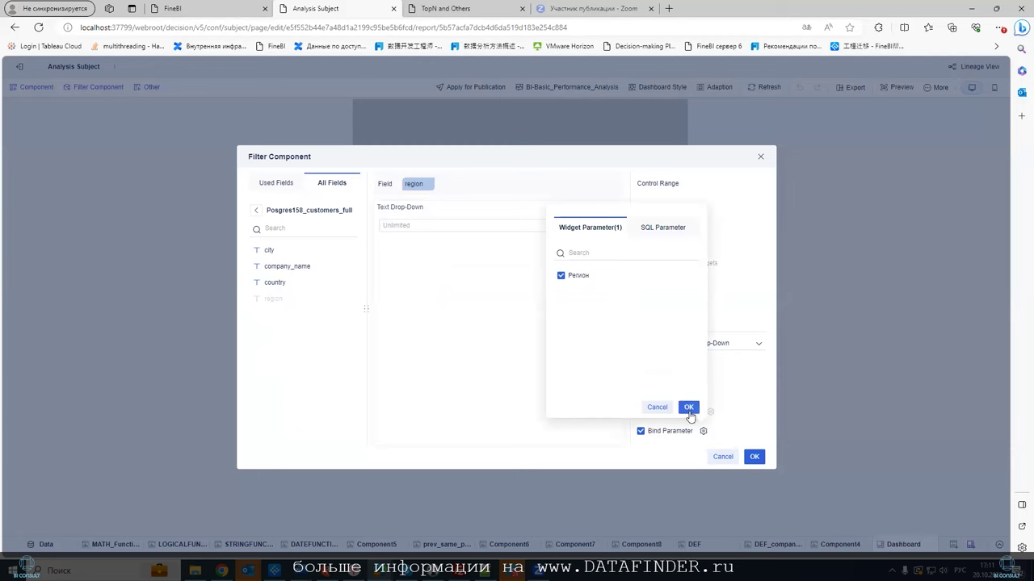
pyautogui.click(688, 407)
pyautogui.click(753, 456)
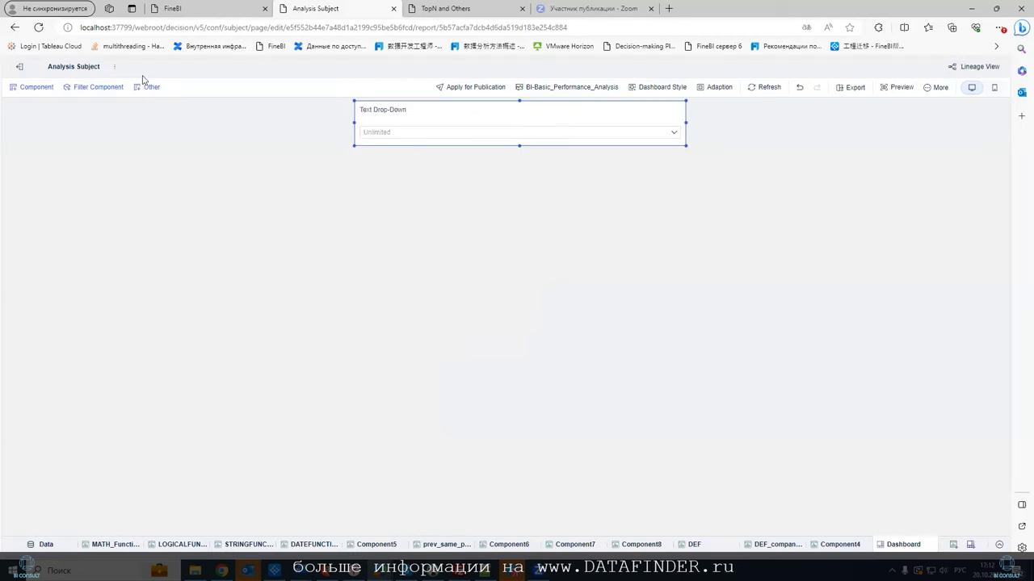
# Place the DEF_company_name chart below the filter on the dashboard and enlarge it horizontally and vertically.
pyautogui.click(29, 88)
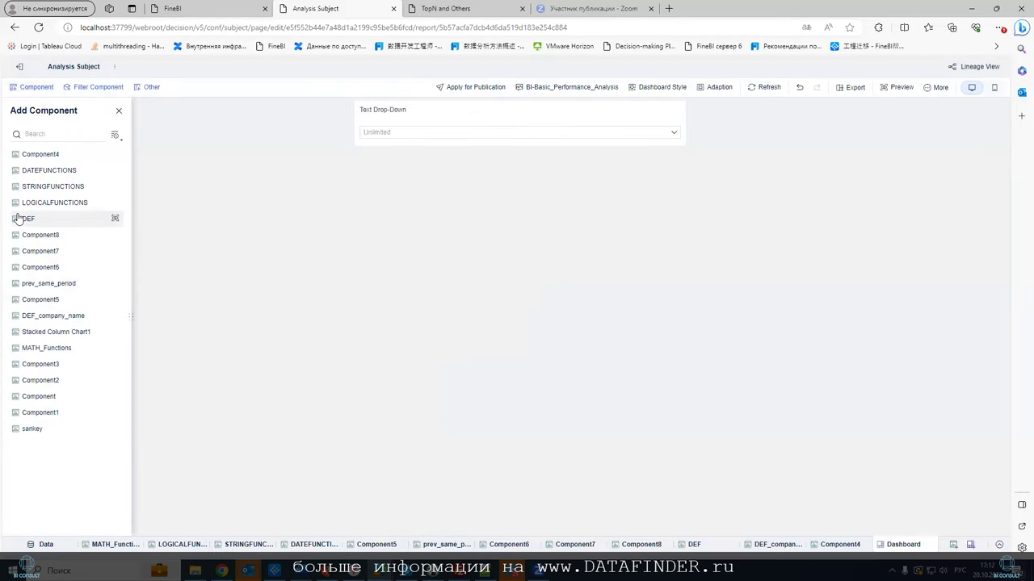
pyautogui.moveTo(34, 315); pyautogui.dragTo(234, 340)
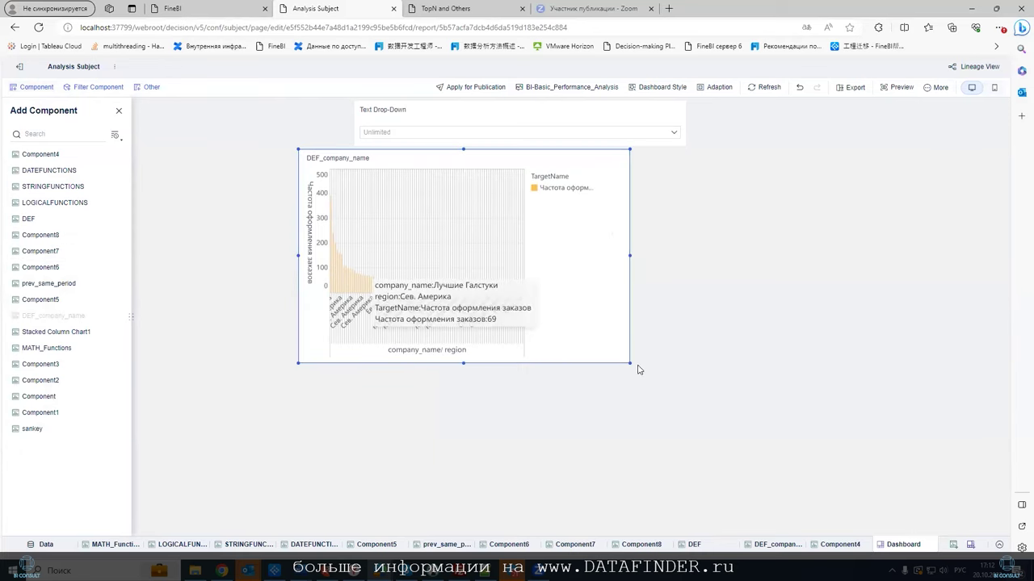
pyautogui.moveTo(629, 364); pyautogui.dragTo(839, 410)
pyautogui.click(577, 138)
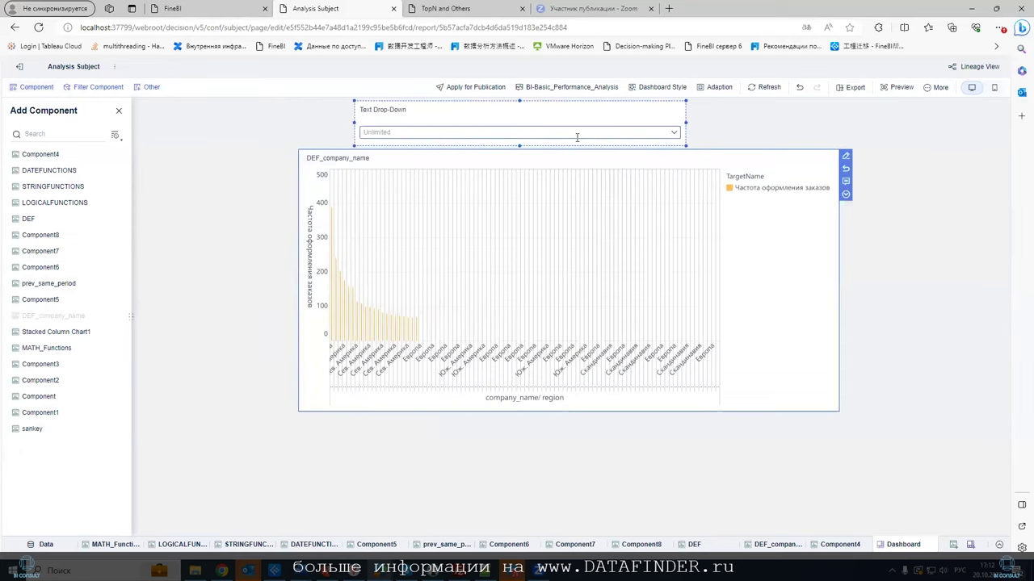
pyautogui.moveTo(300, 410); pyautogui.dragTo(247, 410)
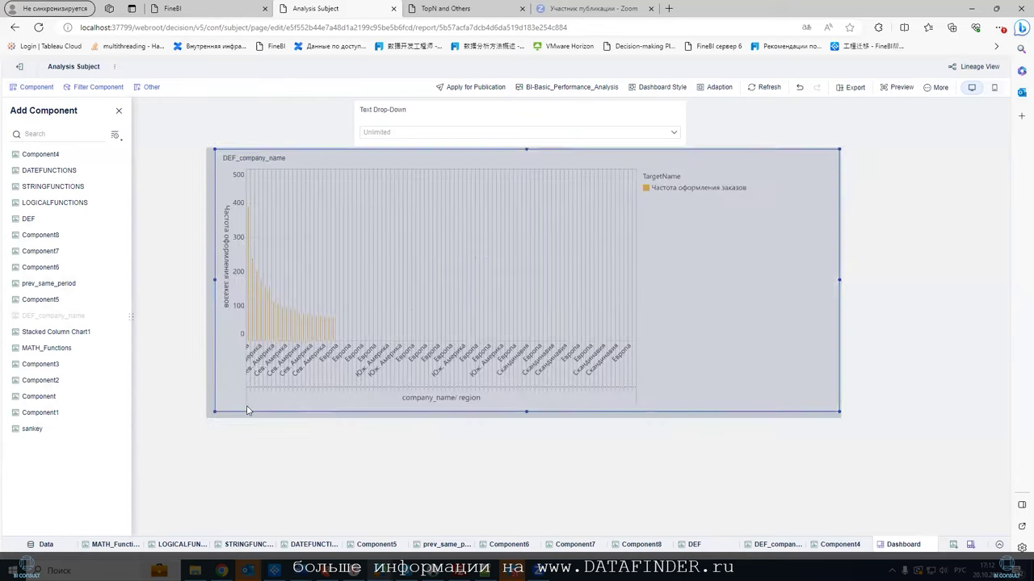
# Filter the dashboard chart by the region Скандинавия.
pyautogui.click(579, 143)
pyautogui.click(580, 137)
pyautogui.click(370, 198)
pyautogui.click(576, 356)
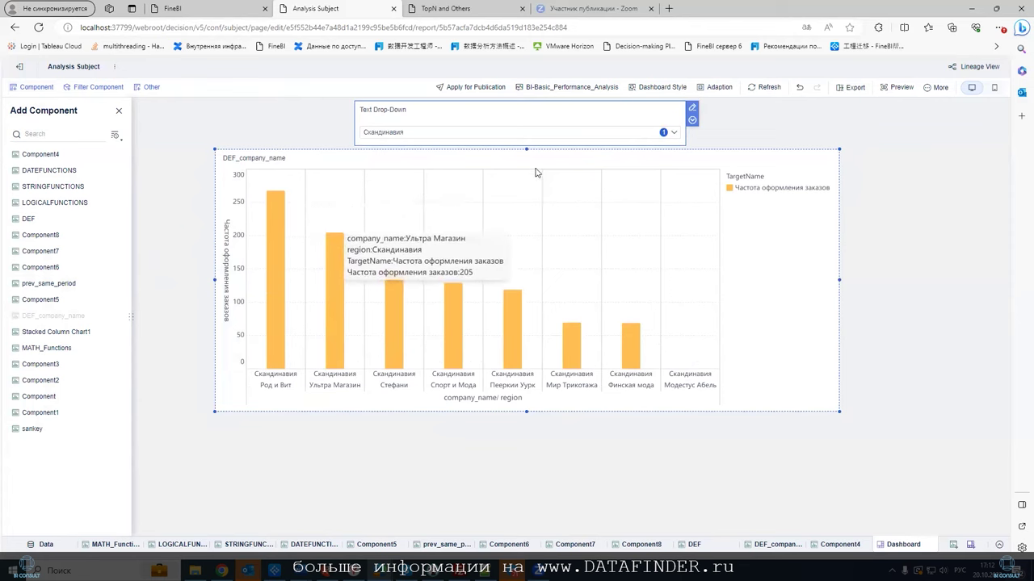
# Switch the dashboard's region filter to Юж. Америка only.
pyautogui.click(646, 129)
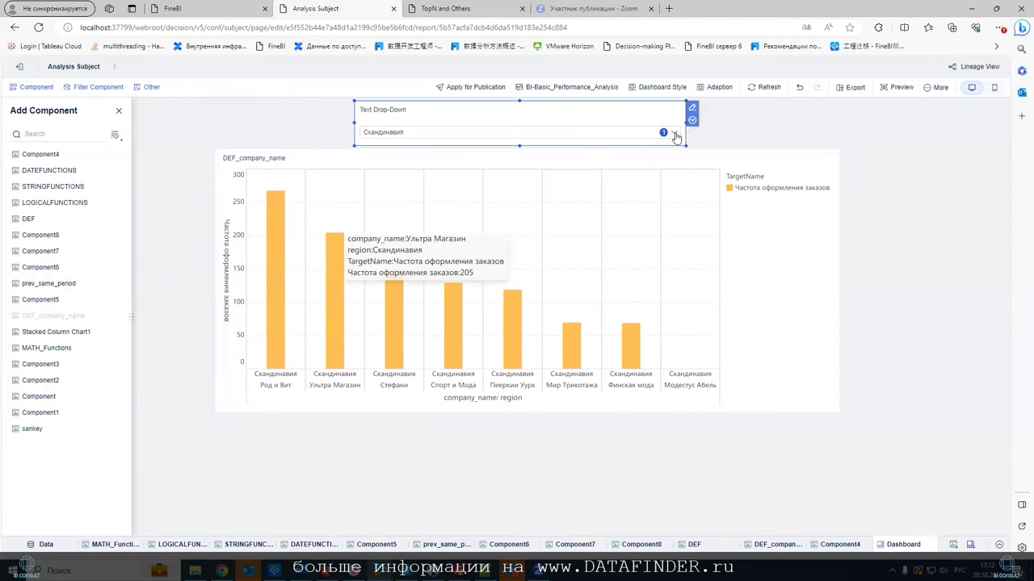
pyautogui.click(676, 134)
pyautogui.click(370, 198)
pyautogui.click(383, 166)
pyautogui.click(369, 214)
pyautogui.click(370, 198)
pyautogui.click(736, 355)
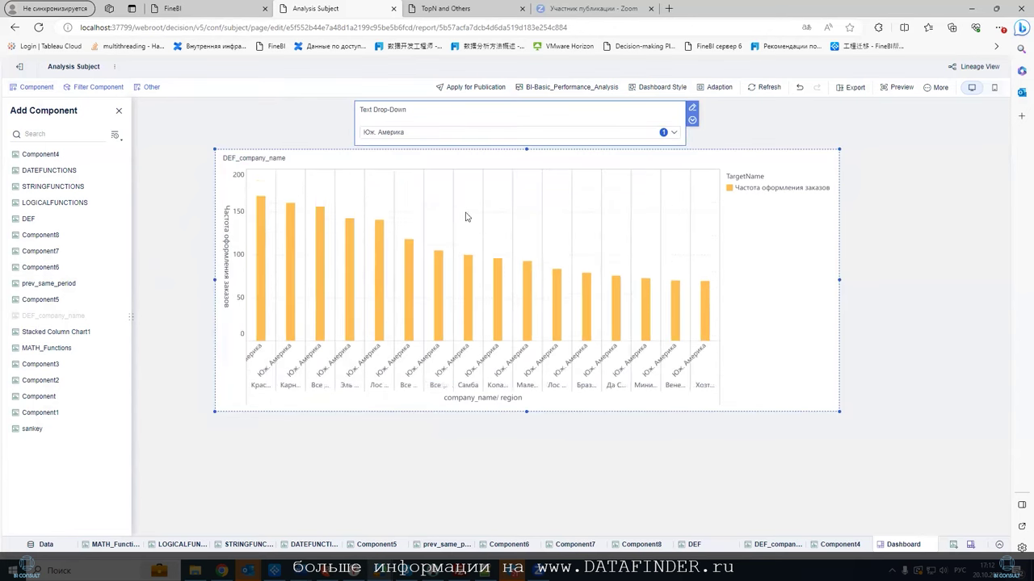
# Change the filter condition in the Частота оформления заказов formula of DEF_company_name to IN(region, Регион) and save it.
pyautogui.click(774, 545)
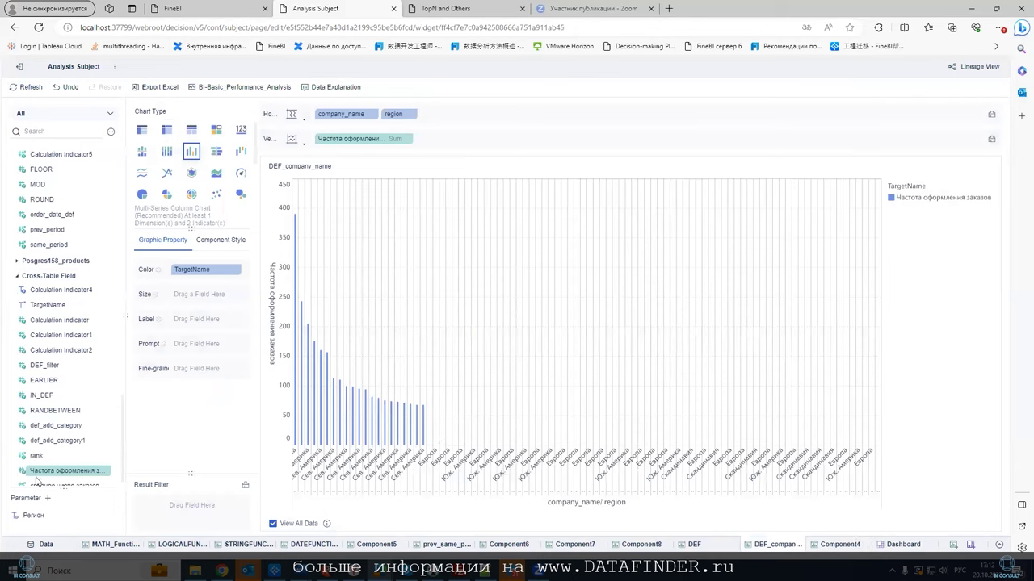
pyautogui.click(108, 471)
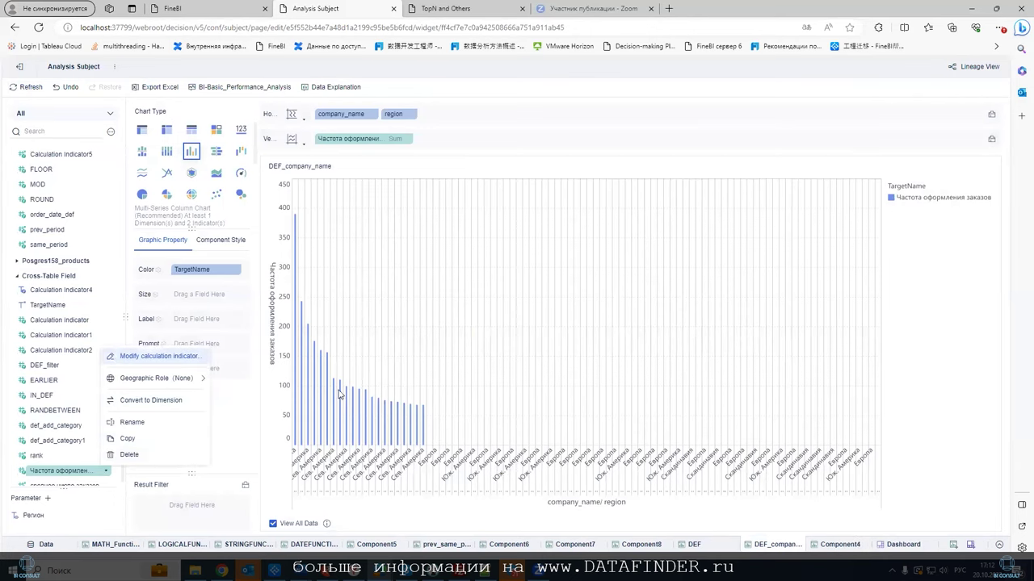
pyautogui.click(119, 356)
pyautogui.click(599, 225)
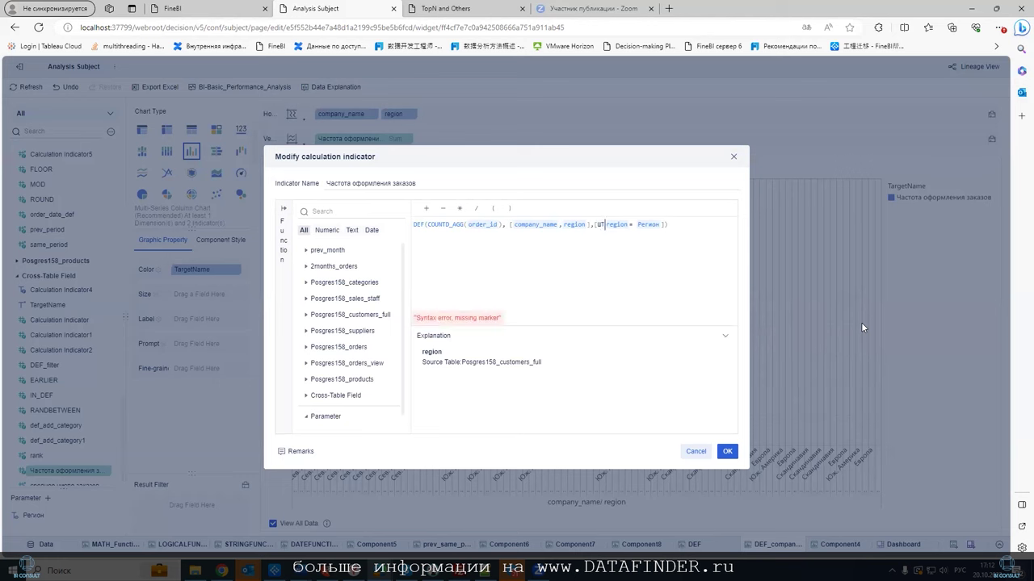
pyautogui.write('IN')
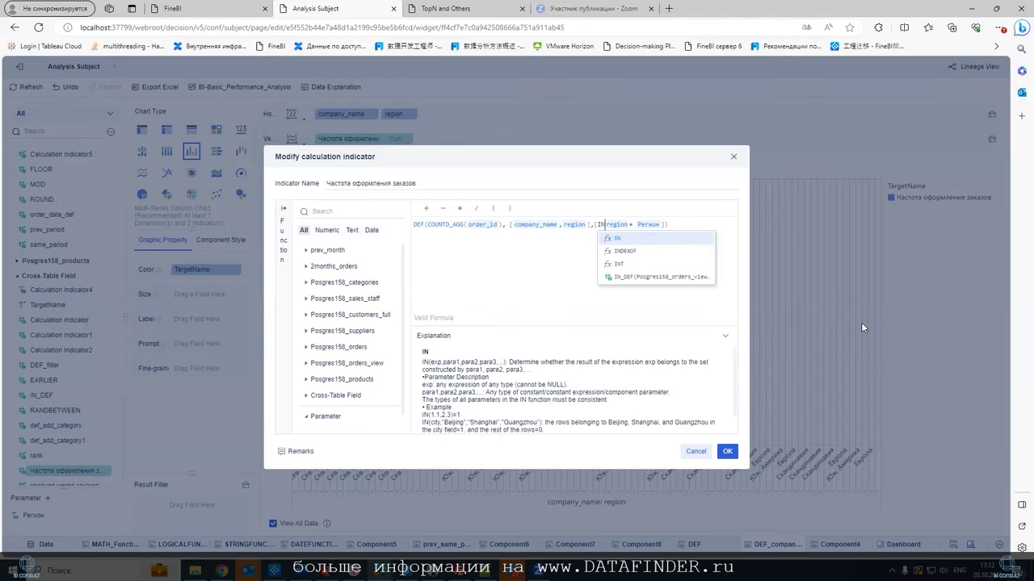
pyautogui.write('(')
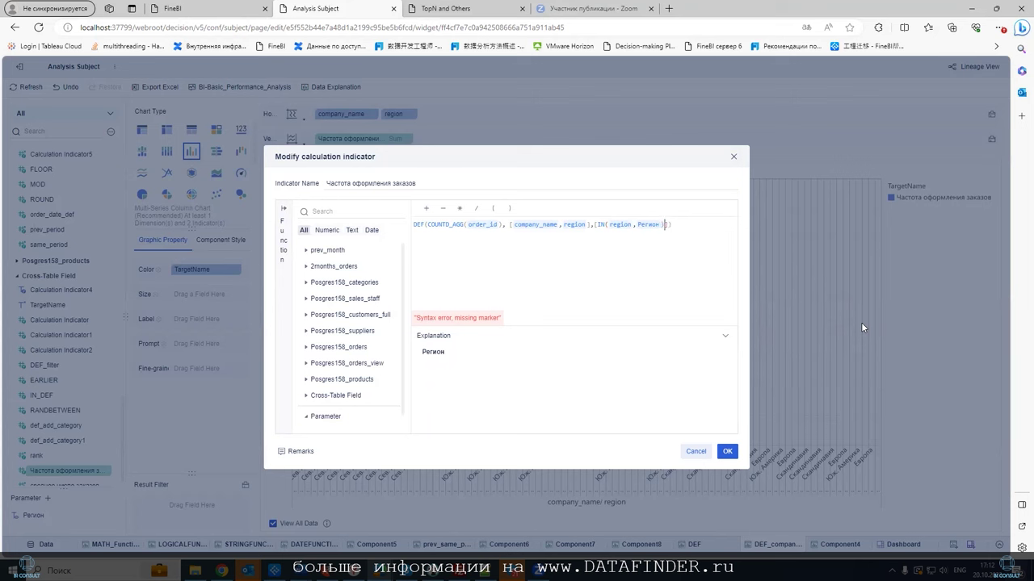
pyautogui.click(725, 451)
# Add Сев. Америка and Скандинавия to the regions selected in the dashboard's drop-down filter.
pyautogui.click(902, 545)
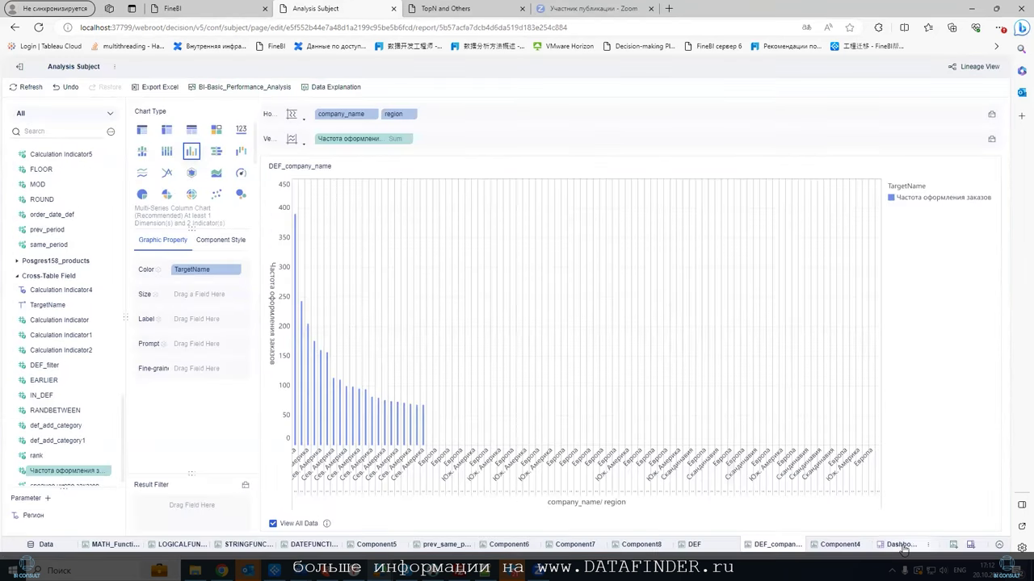
pyautogui.click(500, 132)
pyautogui.click(378, 199)
pyautogui.click(554, 353)
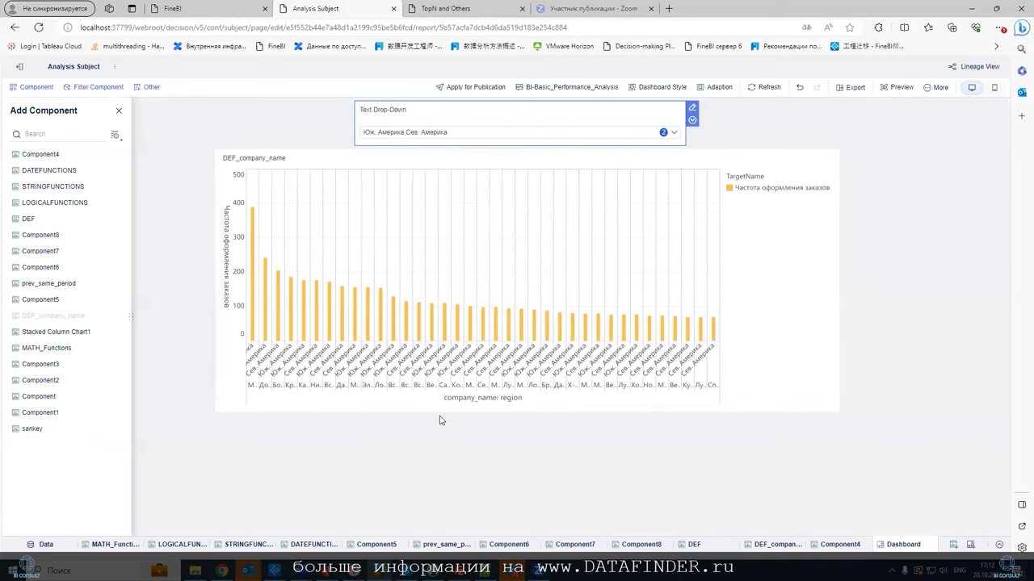
pyautogui.click(495, 139)
pyautogui.click(371, 215)
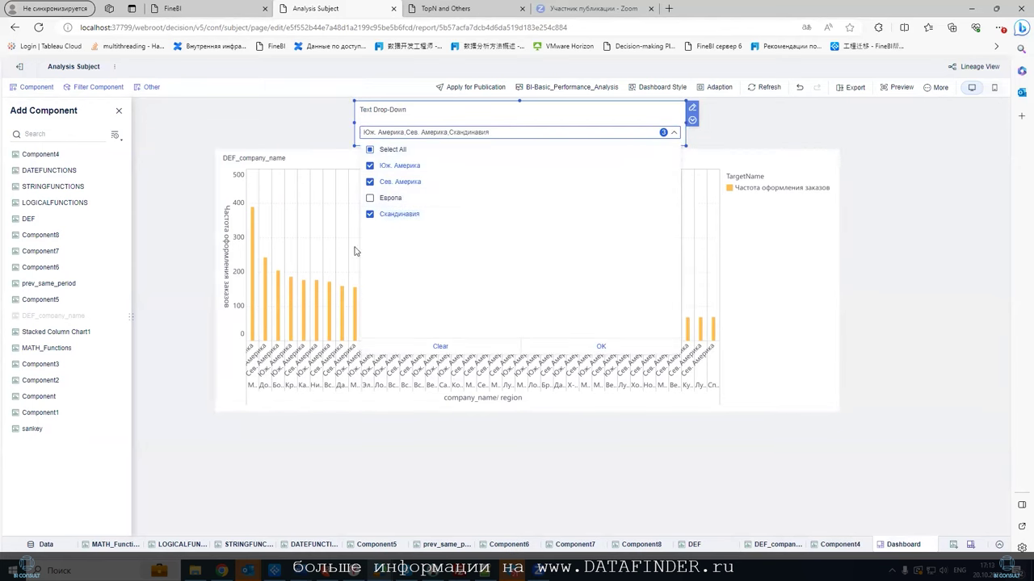
pyautogui.click(633, 353)
# Remove Сев. Америка from the dashboard's region filter and slightly resize the DEF_company_name chart.
pyautogui.click(481, 135)
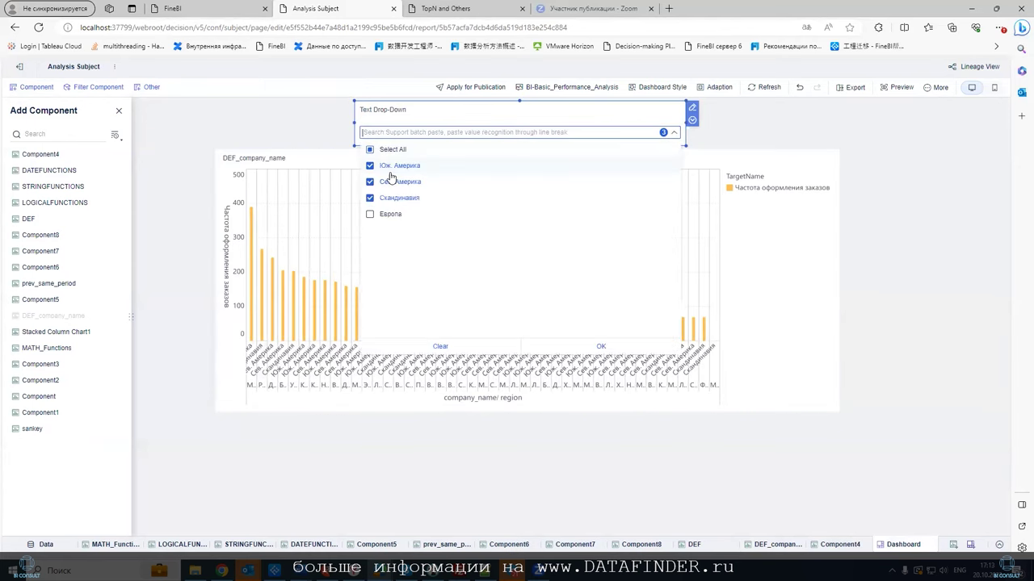
pyautogui.click(371, 183)
pyautogui.click(601, 347)
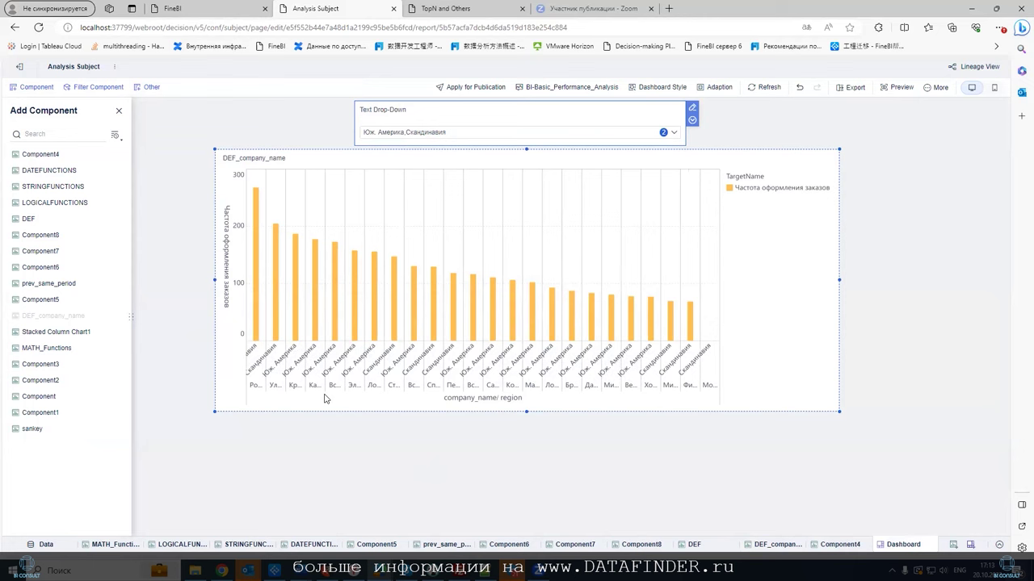
pyautogui.moveTo(217, 408)
pyautogui.mouseDown()
pyautogui.moveTo(323, 396)
pyautogui.moveTo(229, 425)
pyautogui.mouseUp()
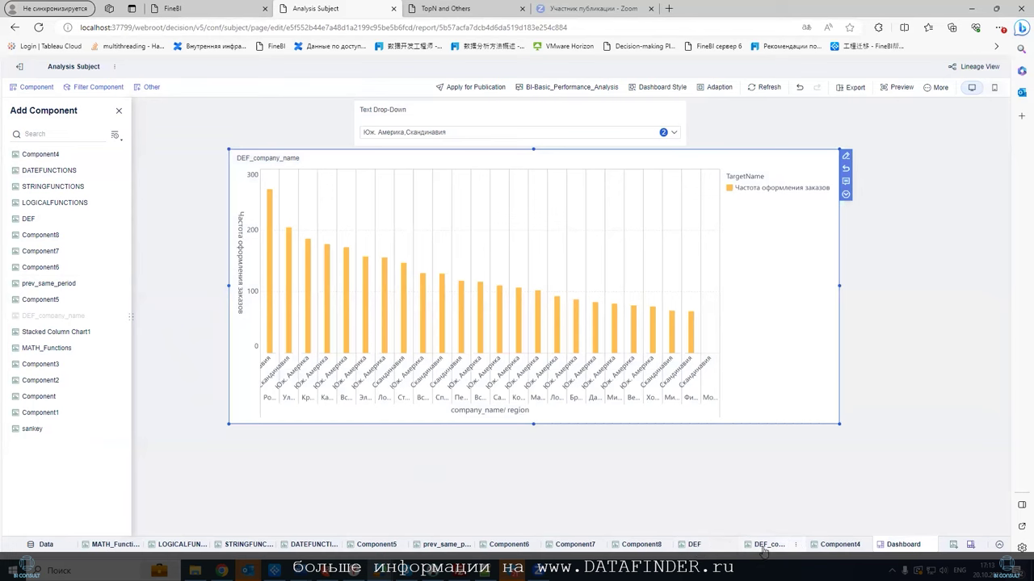
# Review the Частота оформления заказов formula in DEF_company_name and close it without changes.
pyautogui.click(736, 520)
pyautogui.click(106, 471)
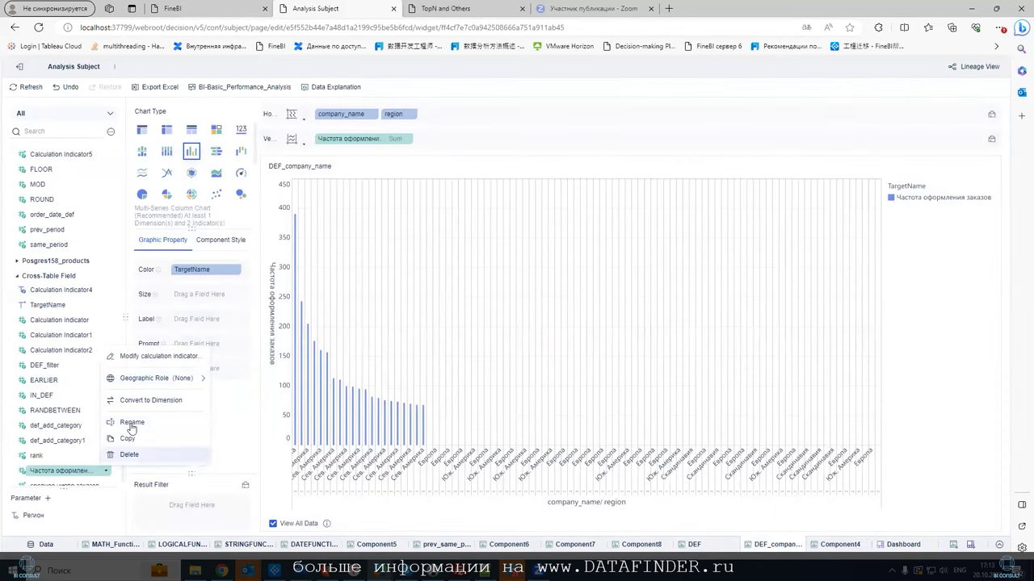
pyautogui.click(133, 360)
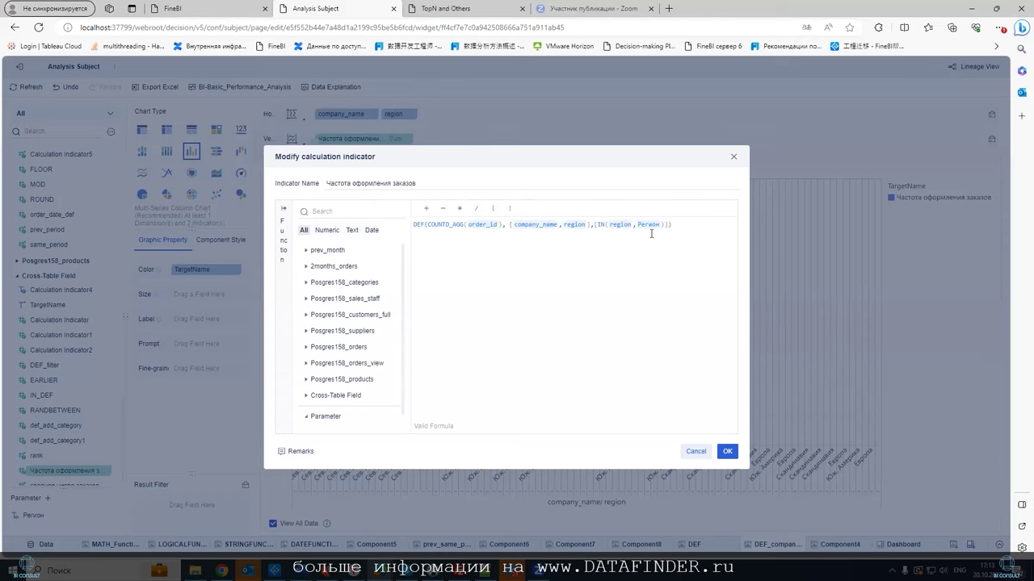
pyautogui.click(696, 451)
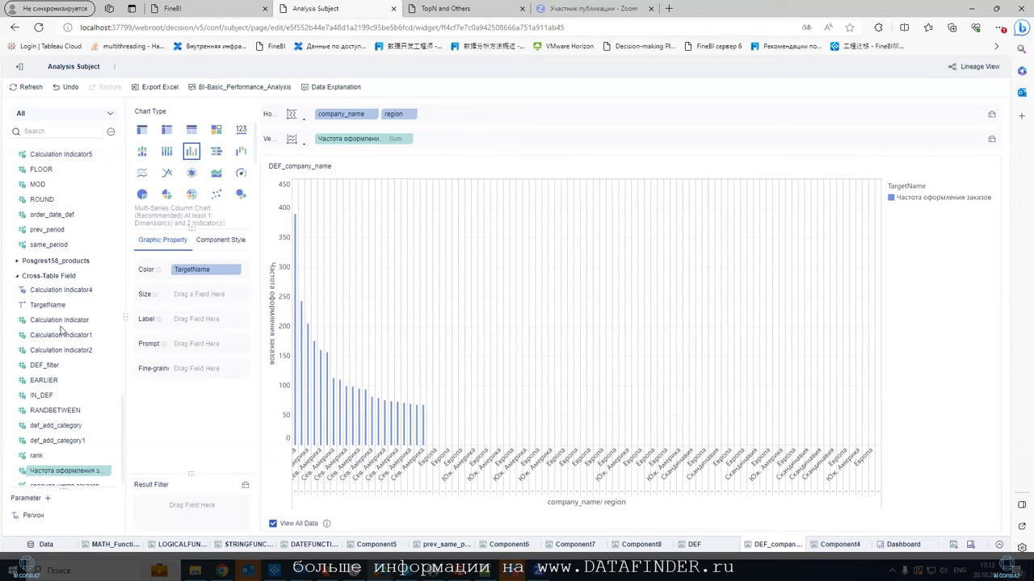
# Remove region from the DEF dimension list of Частота оформления заказов, keeping only company_name, and save the formula.
pyautogui.click(106, 471)
pyautogui.moveTo(125, 373)
pyautogui.click(129, 356)
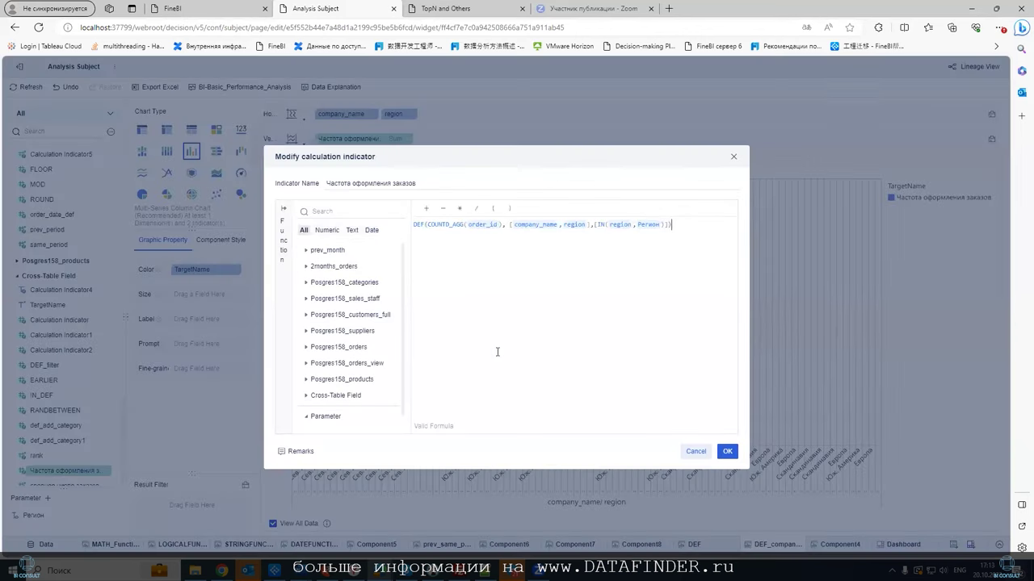
pyautogui.click(585, 224)
pyautogui.press('BackSpace')
pyautogui.press('BackSpace')
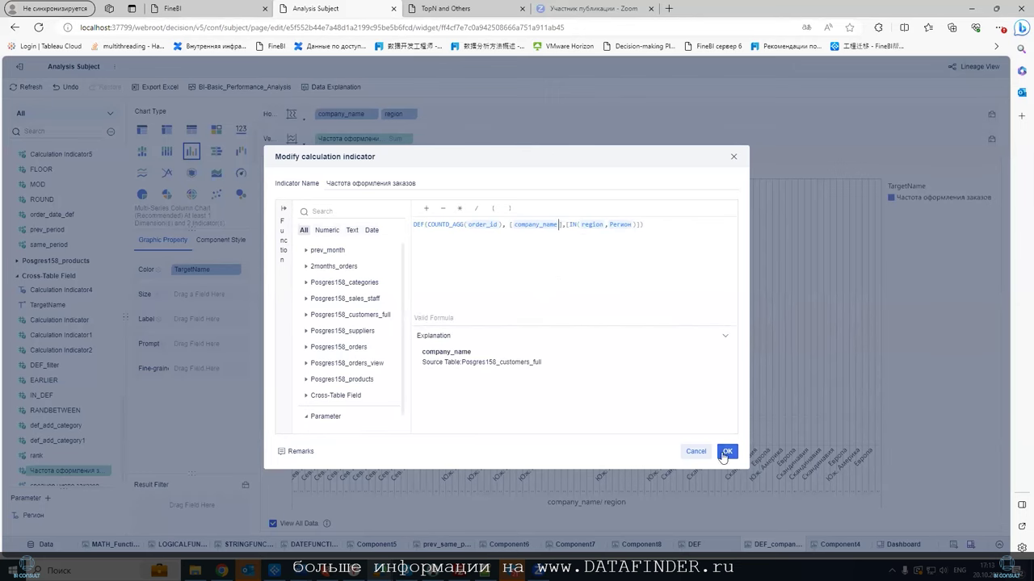
pyautogui.press('Return')
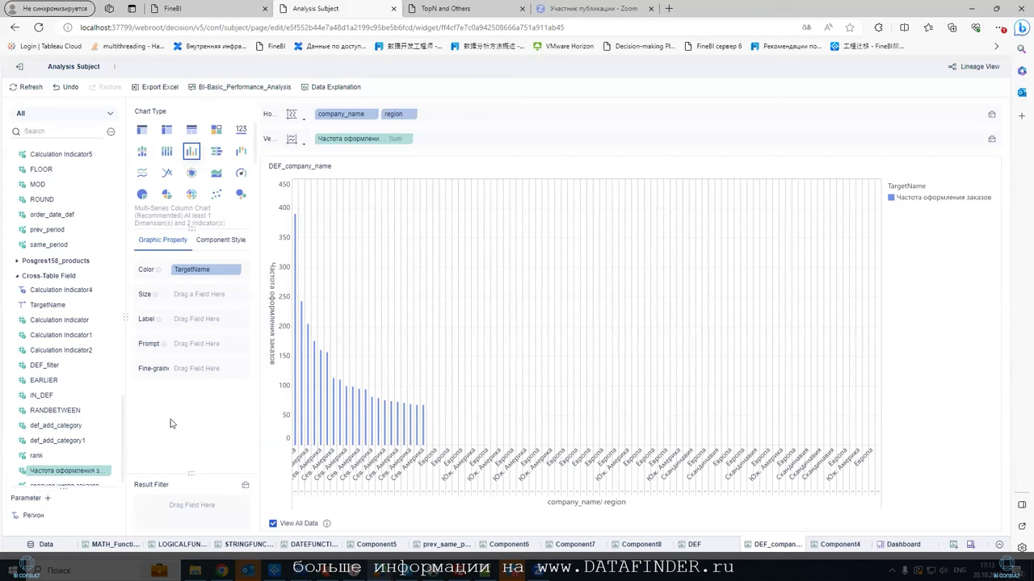
# Refresh the dashboard and examine the order-frequency columns in the DEF_company_name chart.
pyautogui.click(903, 545)
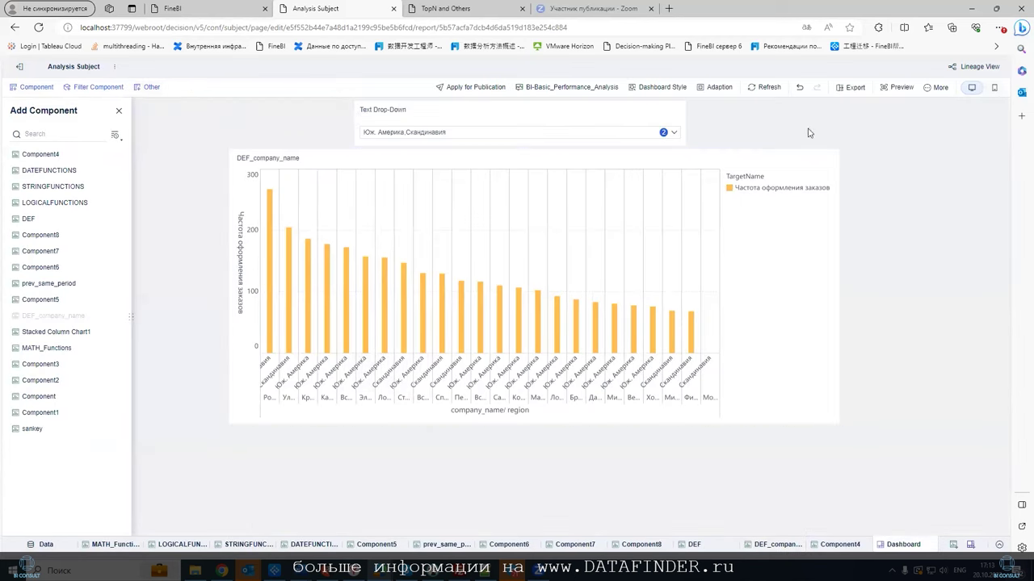
pyautogui.click(766, 88)
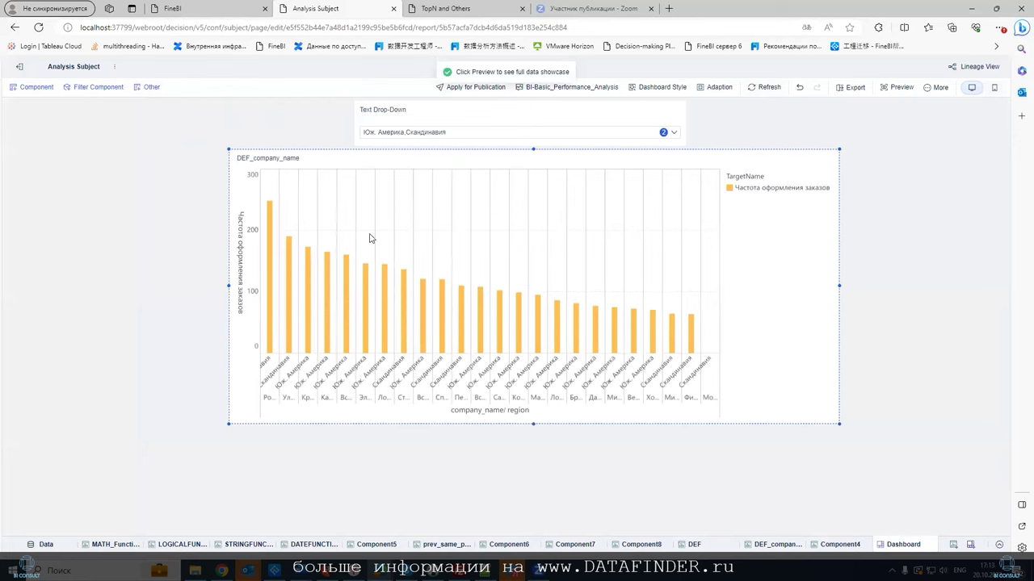
pyautogui.moveTo(270, 196)
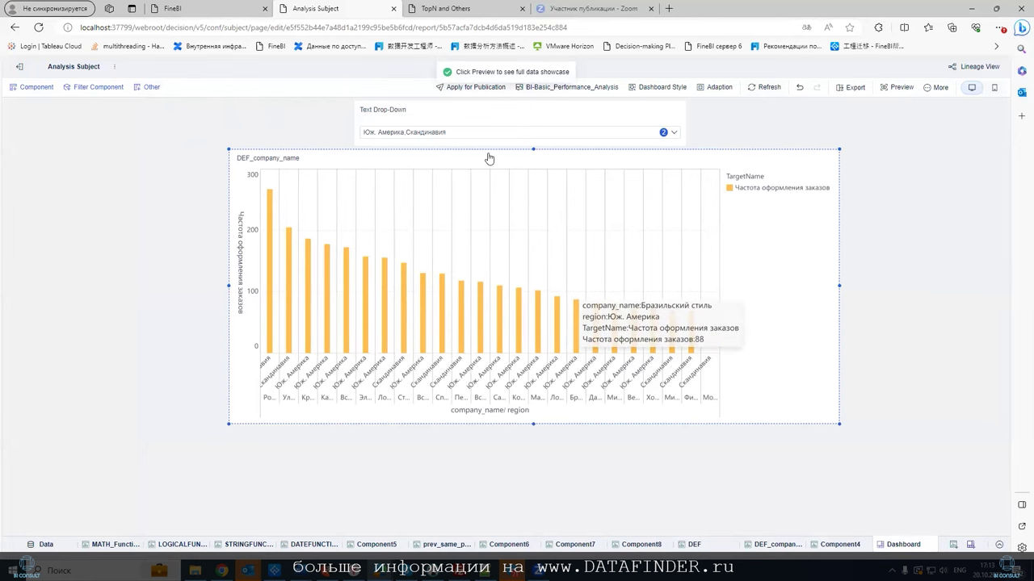
# Widen the field list in DEF_company_name and review the среднее число заказов в месяц formula without changing it.
pyautogui.click(773, 546)
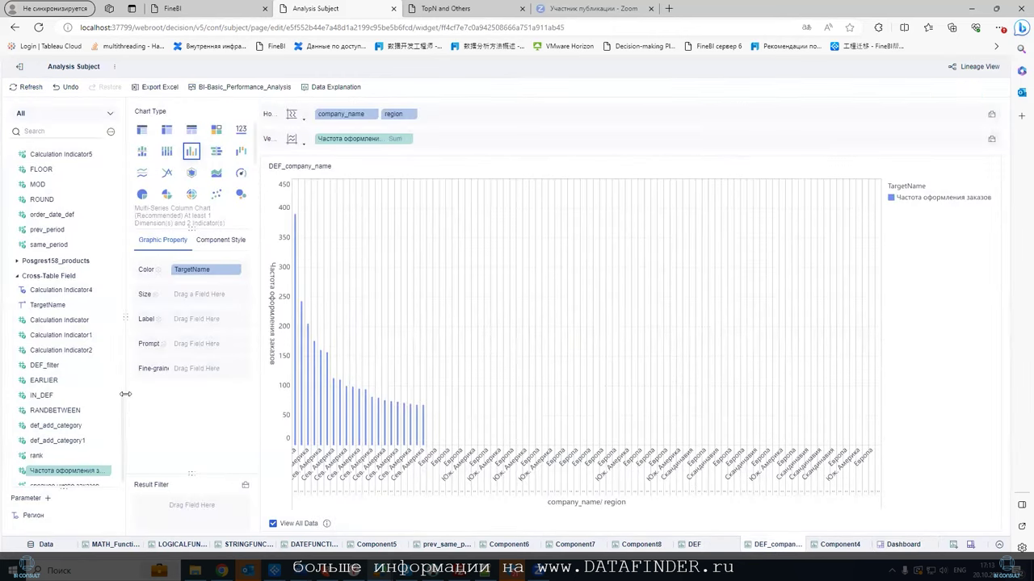
pyautogui.moveTo(125, 320); pyautogui.dragTo(186, 321)
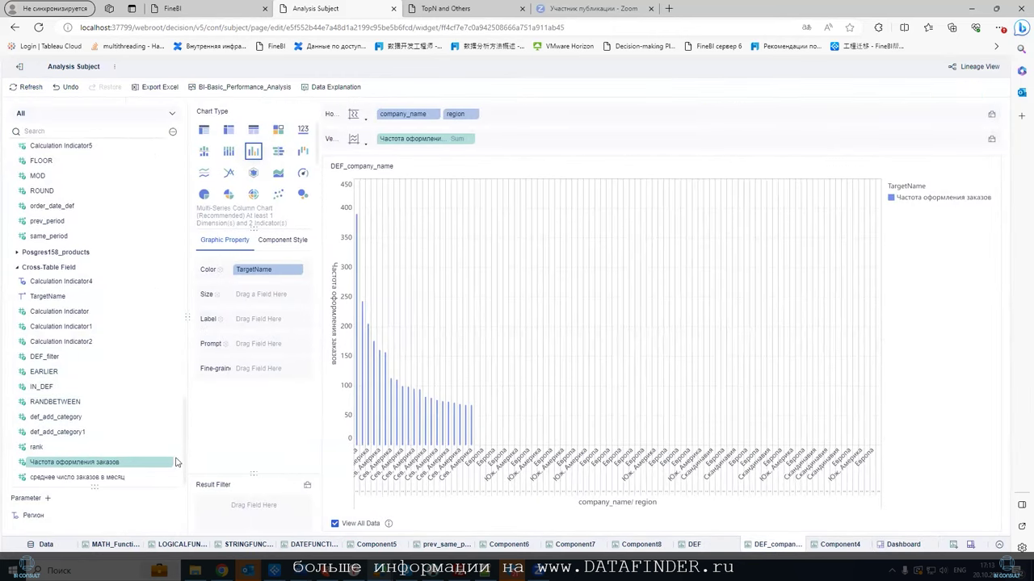
pyautogui.click(169, 466)
pyautogui.click(167, 482)
pyautogui.click(189, 407)
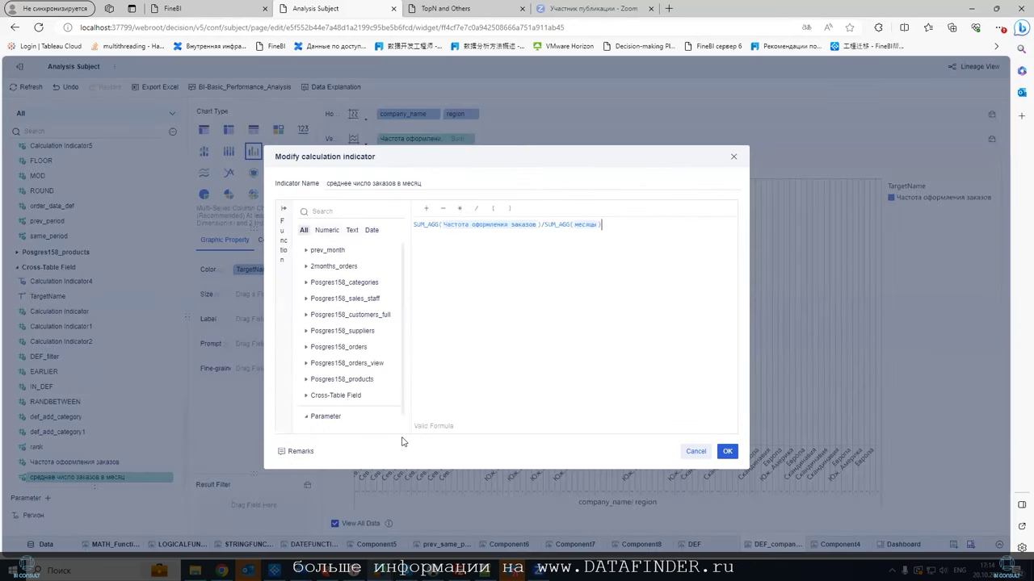
pyautogui.click(693, 451)
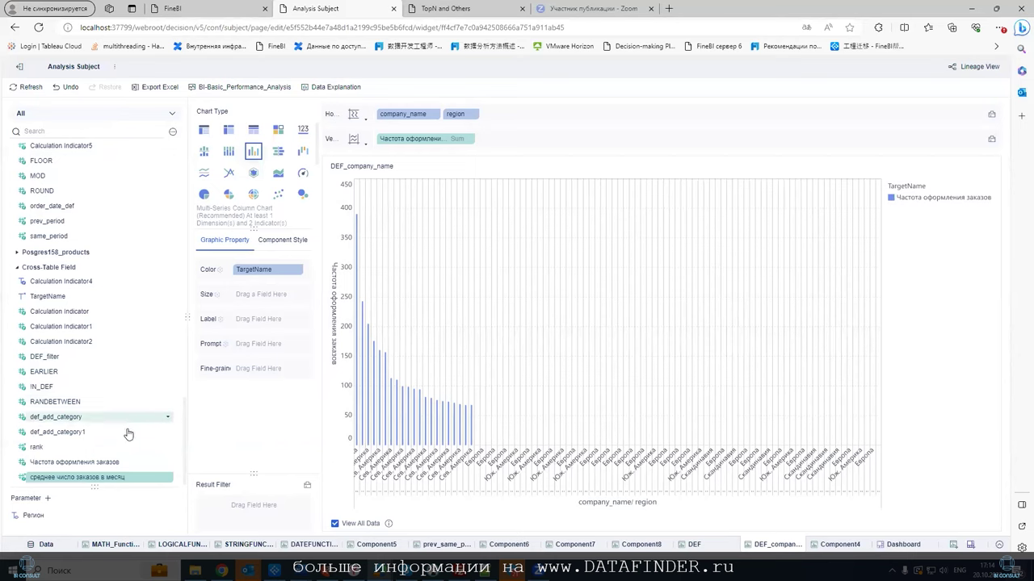
pyautogui.click(166, 478)
pyautogui.click(206, 407)
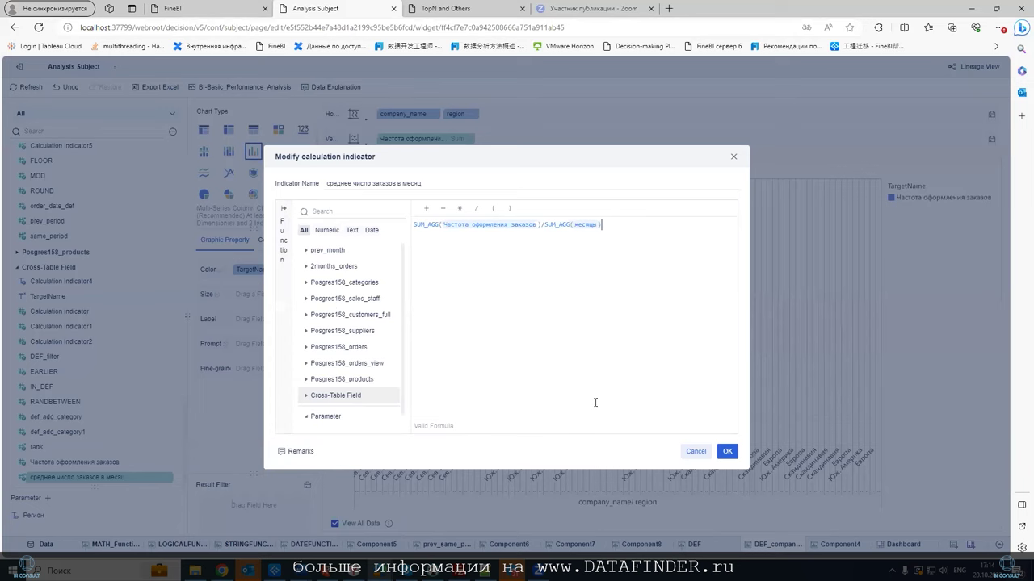
pyautogui.click(696, 451)
# Search the fields for "меся", review the месяцы indicator's formula without changing it, and clear the search.
pyautogui.scroll(1, 95, 320)
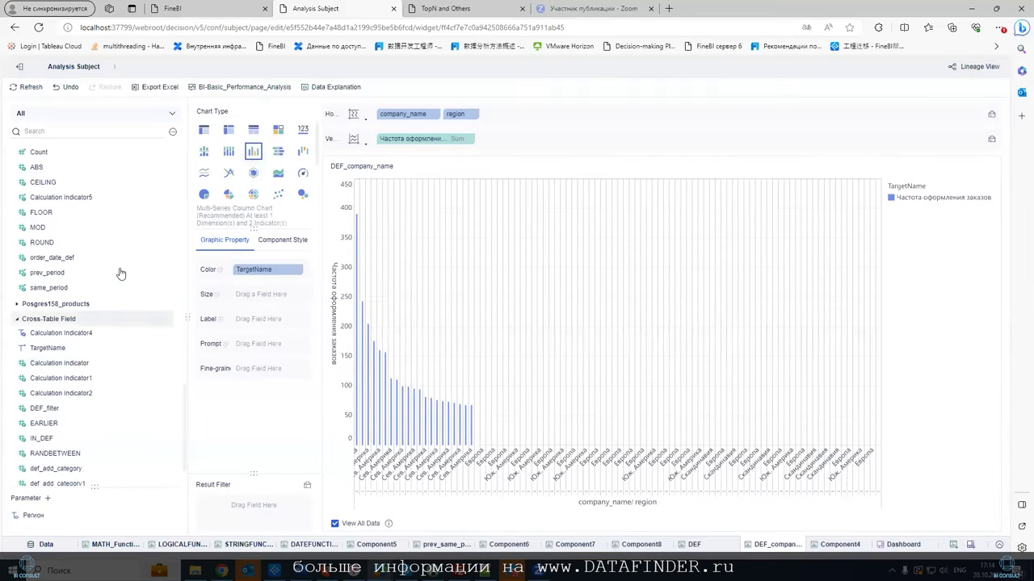
pyautogui.scroll(-1, 134, 323)
pyautogui.click(88, 130)
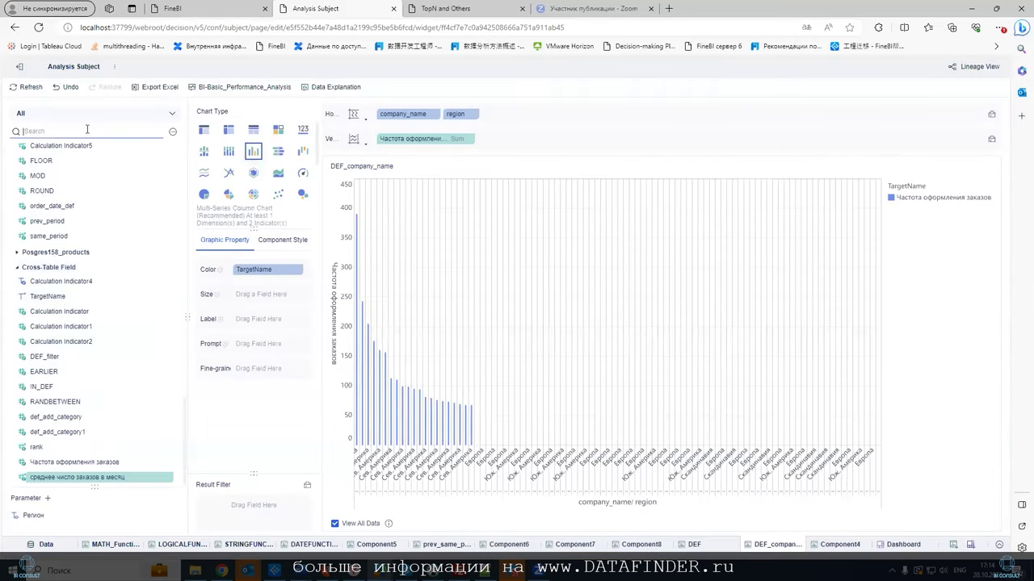
pyautogui.press('BackSpace')
pyautogui.press('BackSpace')
pyautogui.press('BackSpace')
pyautogui.hotkey('alt', 'shift')
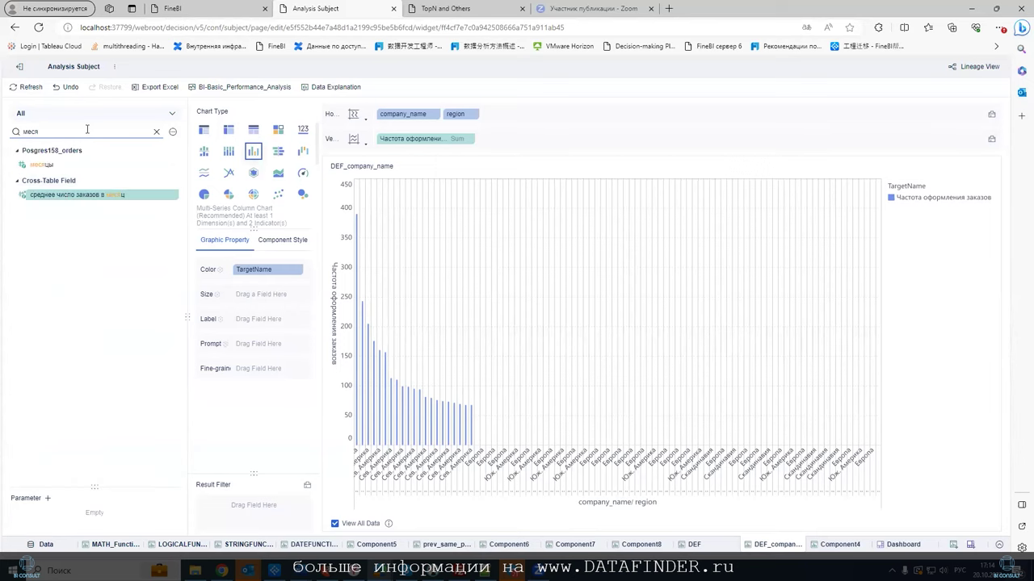
pyautogui.click(175, 166)
pyautogui.click(183, 181)
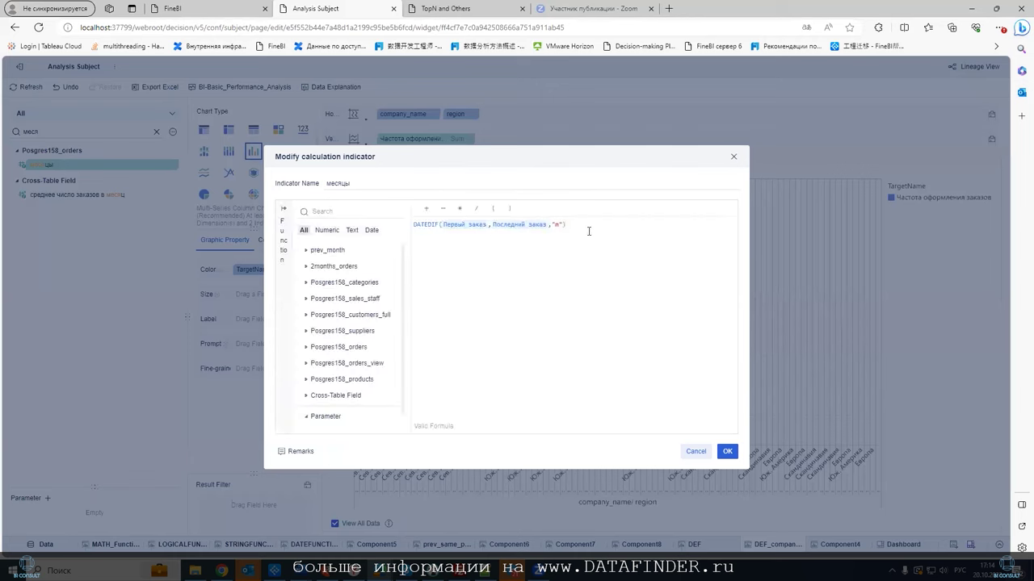
pyautogui.click(695, 452)
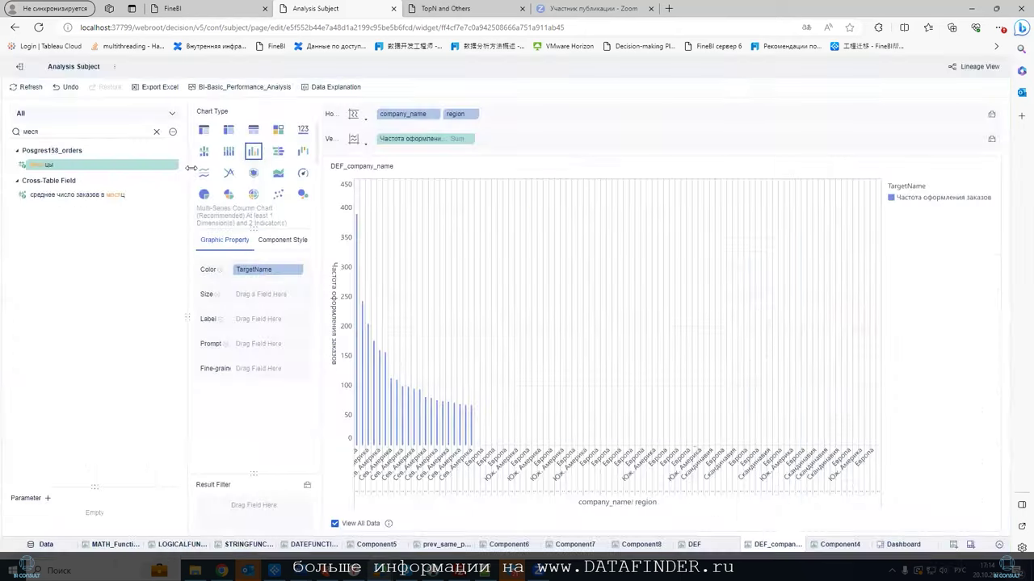
pyautogui.click(157, 132)
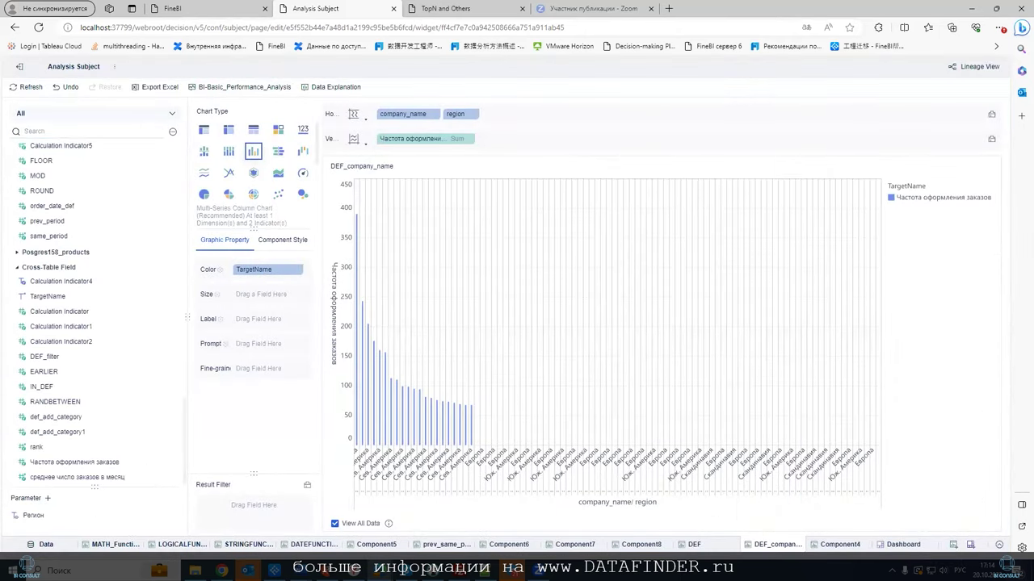
# Review the def_add_category formula and add this indicator to the vertical axis of the DEF_company_name chart.
pyautogui.click(166, 421)
pyautogui.click(243, 434)
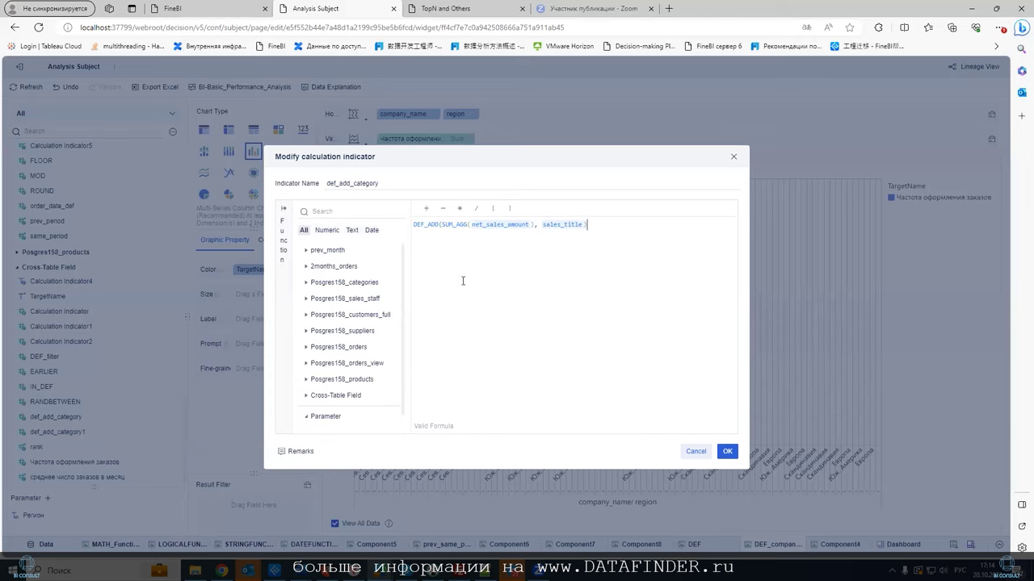
pyautogui.click(726, 453)
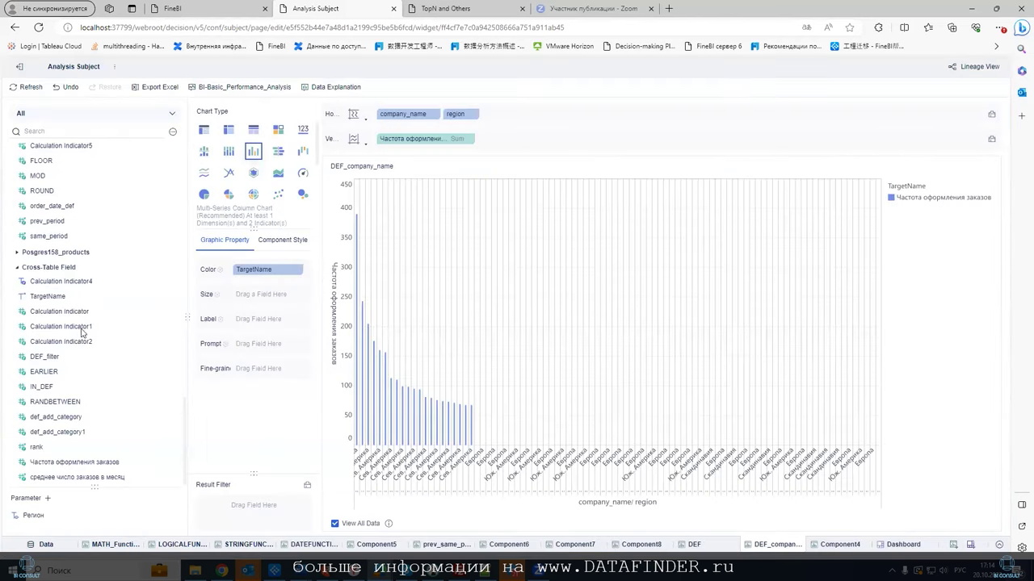
pyautogui.moveTo(56, 417); pyautogui.dragTo(529, 147)
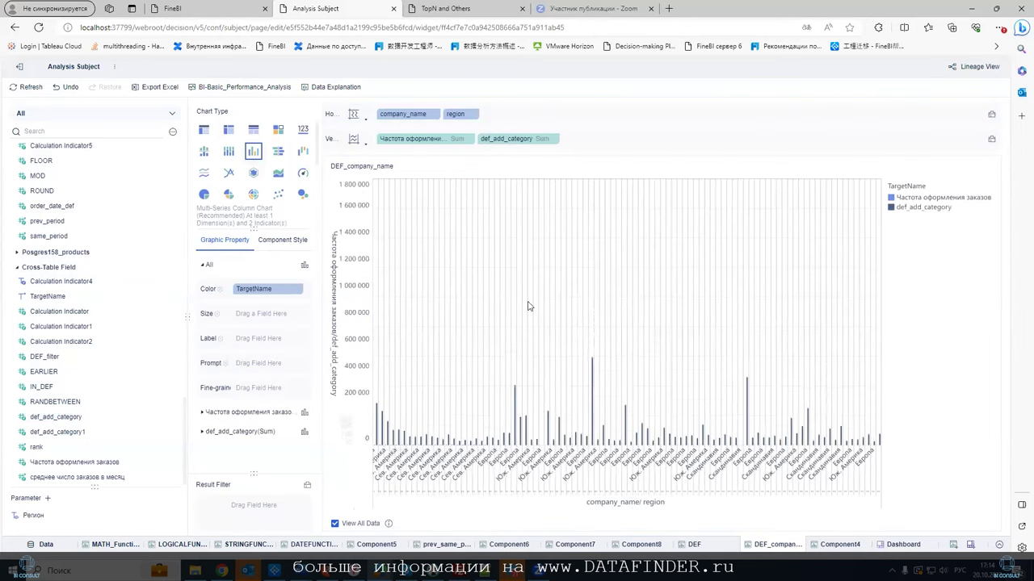
pyautogui.moveTo(376, 346)
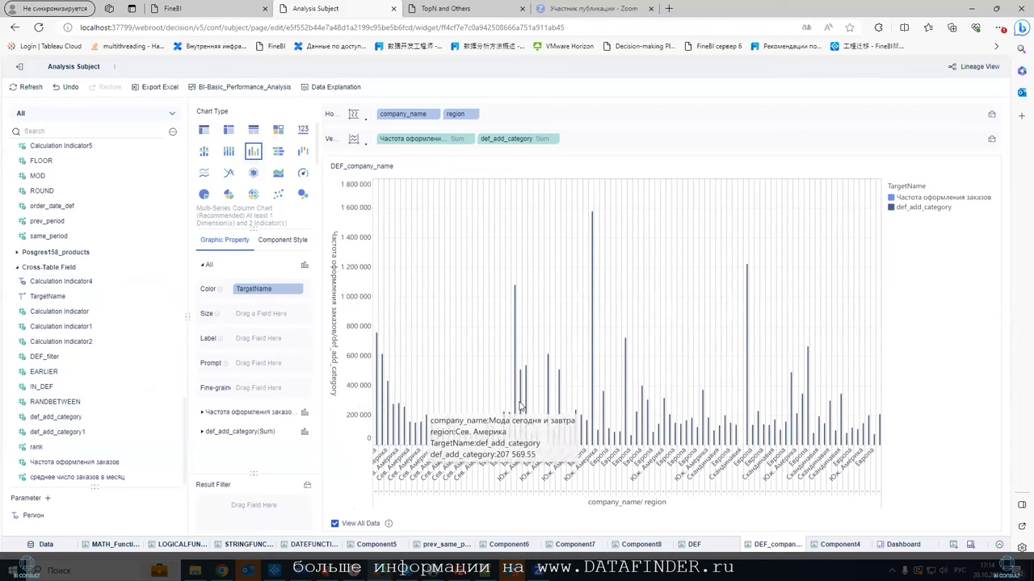
# Examine the def_add_category columns on the dashboard and reopen the DEF_company_name chart for editing.
pyautogui.click(891, 545)
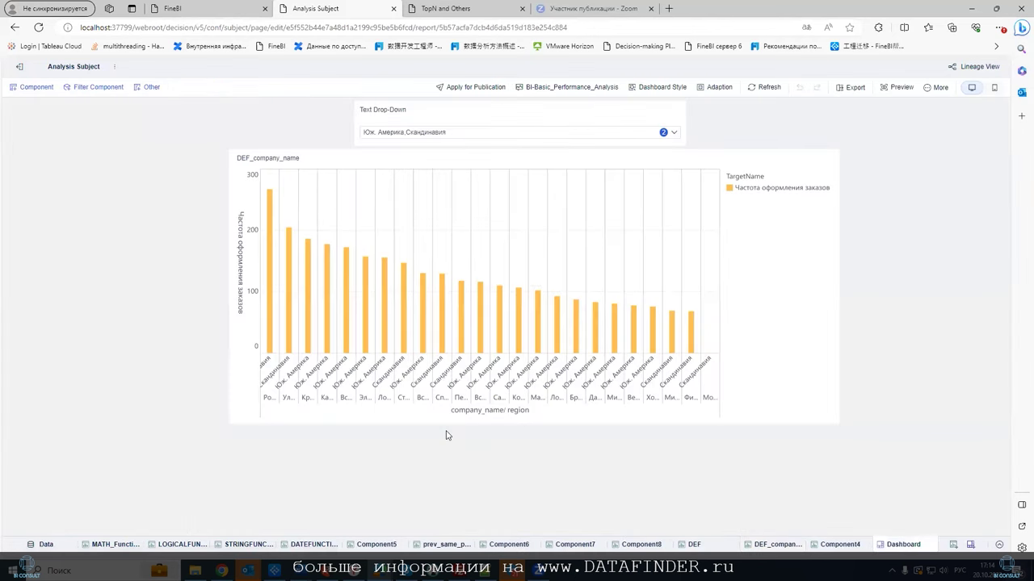
pyautogui.moveTo(319, 297)
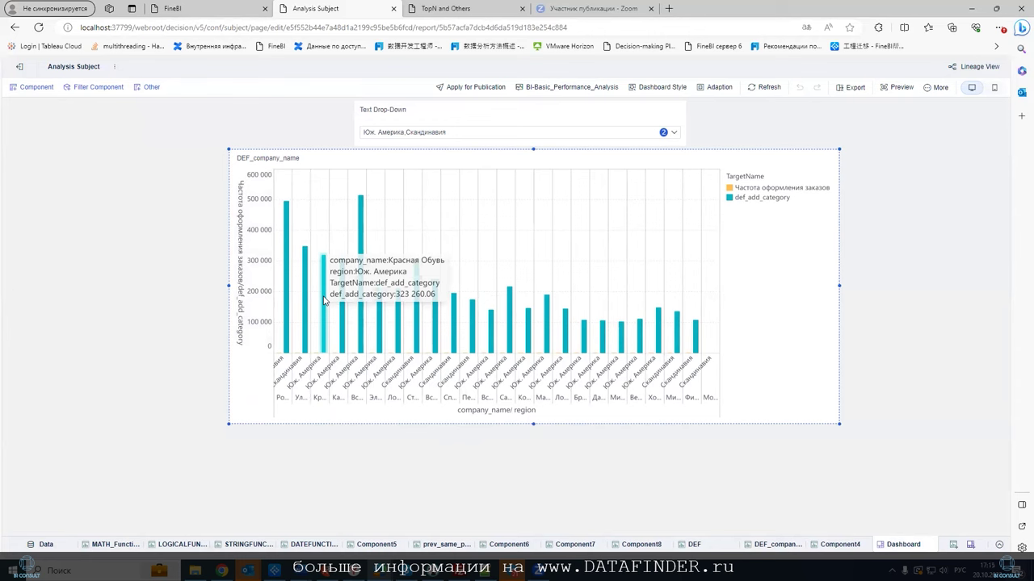
pyautogui.click(496, 167)
pyautogui.click(846, 156)
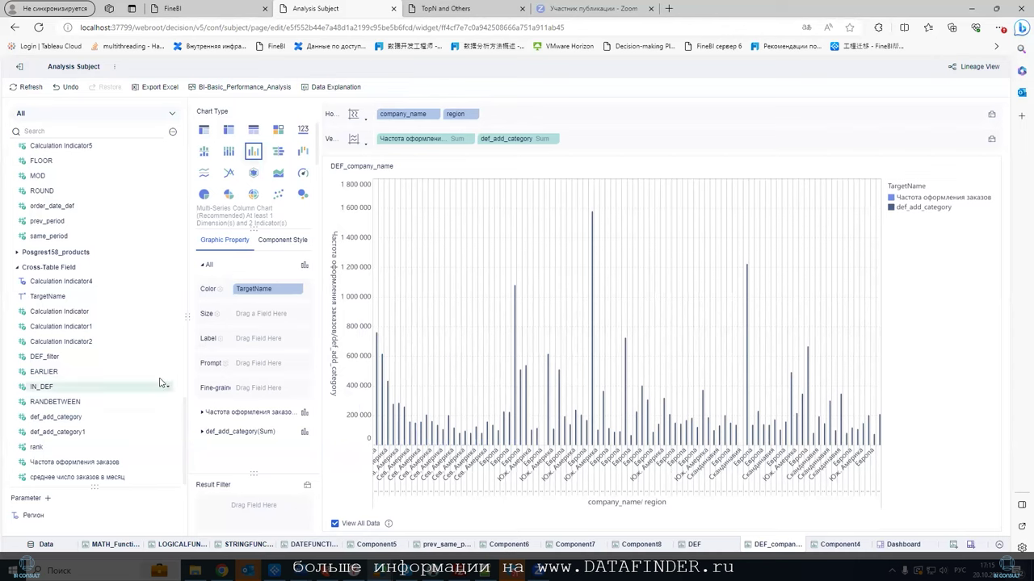
# Review the DEF_SUB formula of def_add_category1, including its city field, and close it without changes.
pyautogui.click(167, 433)
pyautogui.click(220, 448)
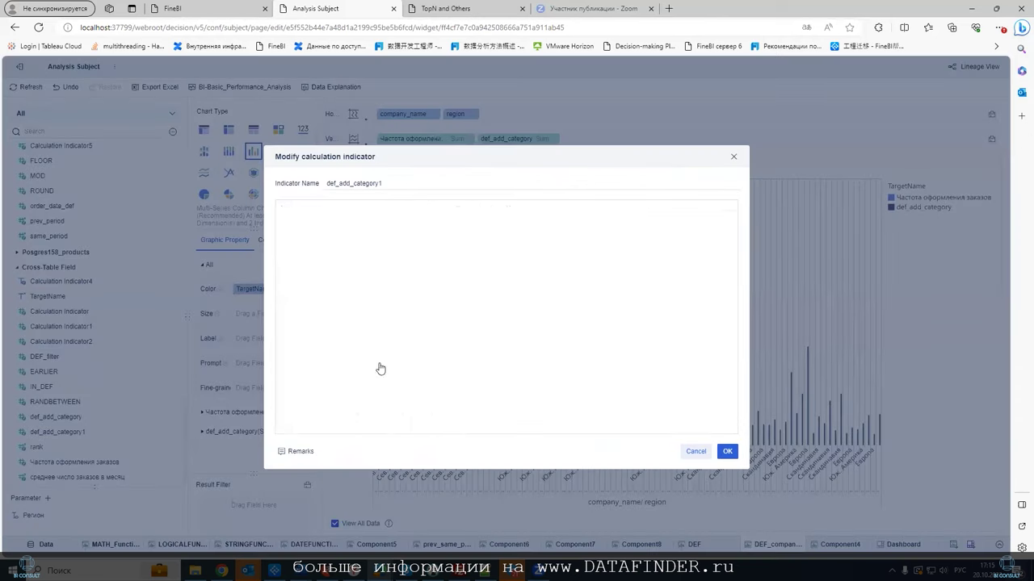
pyautogui.click(557, 225)
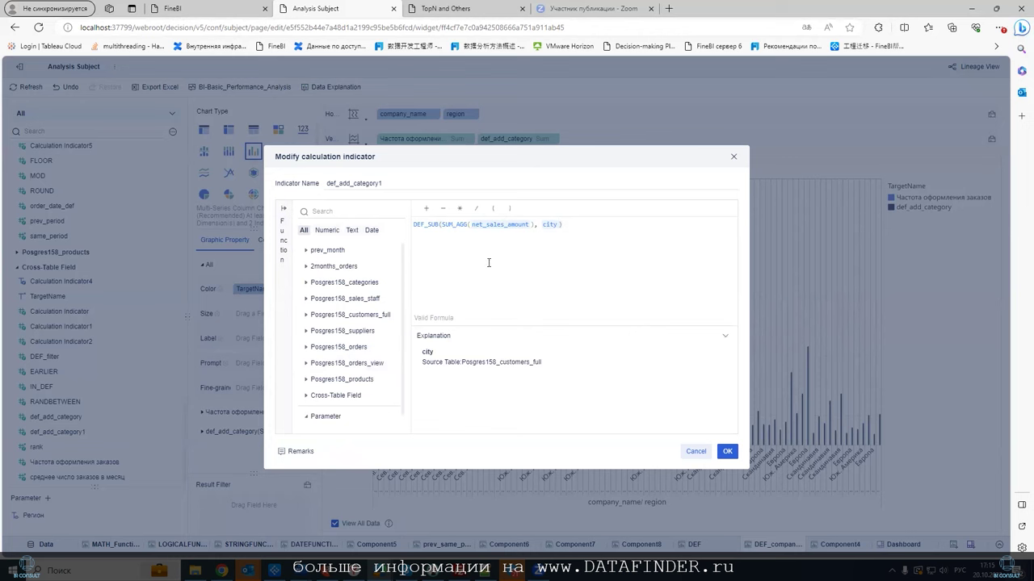
pyautogui.click(696, 452)
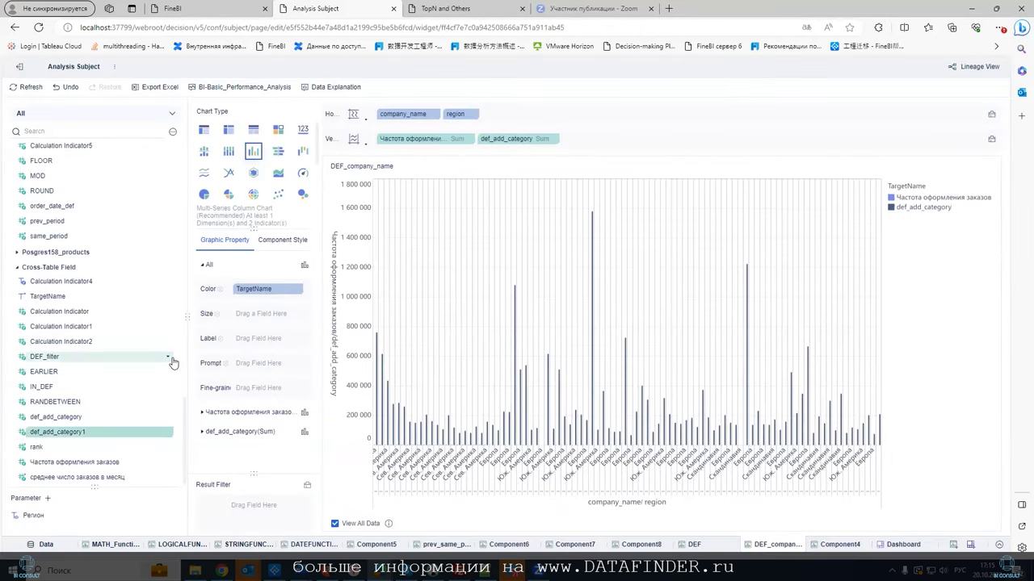
# Add city to the chart's horizontal axis after region and delete def_add_category1 from that axis.
pyautogui.scroll(5, 182, 266)
pyautogui.moveTo(184, 266); pyautogui.dragTo(196, 146)
pyautogui.moveTo(167, 361); pyautogui.dragTo(533, 117)
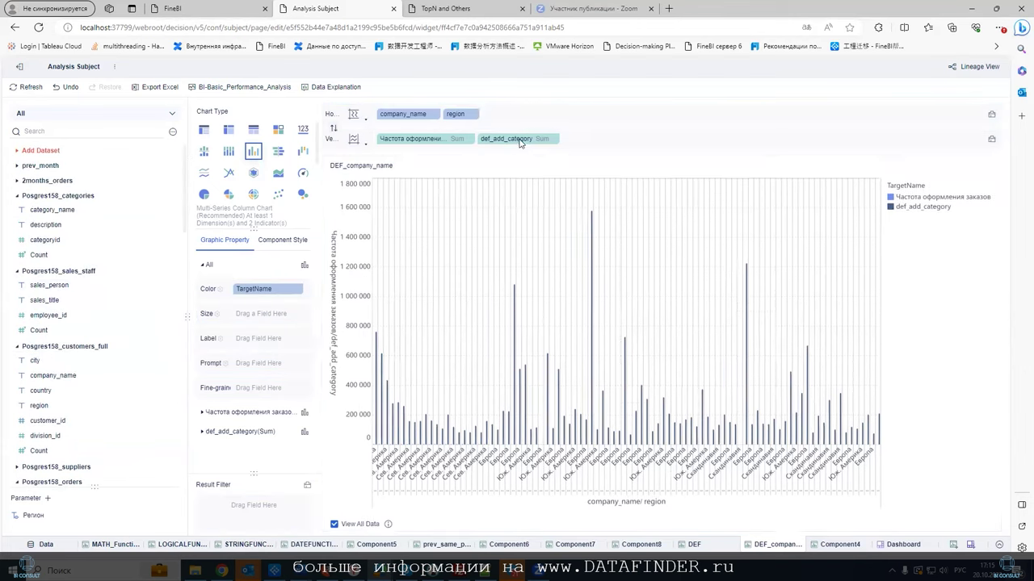
pyautogui.click(590, 115)
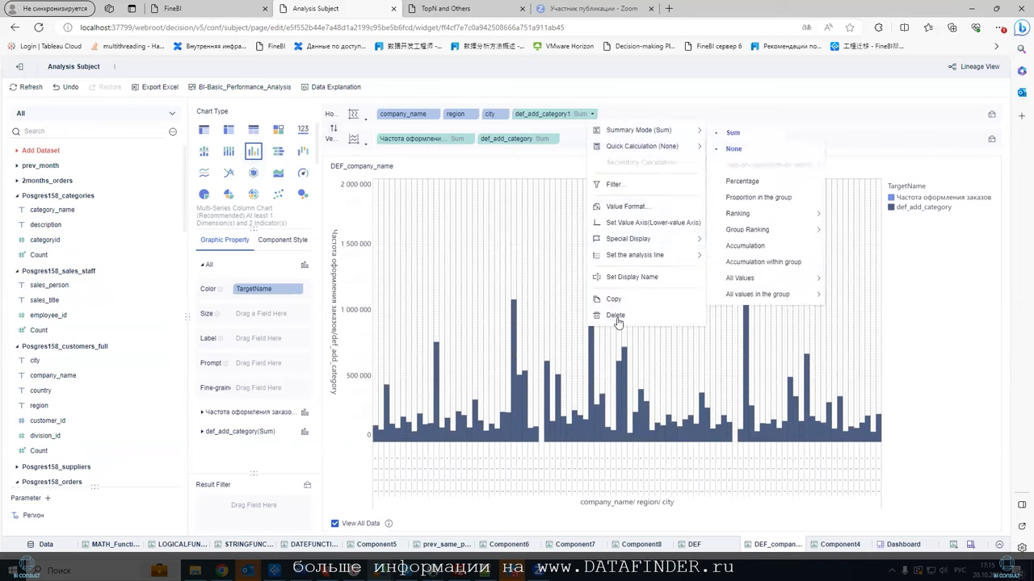
pyautogui.click(612, 316)
# Add def_add_category1 to the chart's vertical axis after def_add_category.
pyautogui.scroll(-10, 164, 396)
pyautogui.scroll(-5, 137, 378)
pyautogui.scroll(5, 113, 360)
pyautogui.scroll(-8, 113, 359)
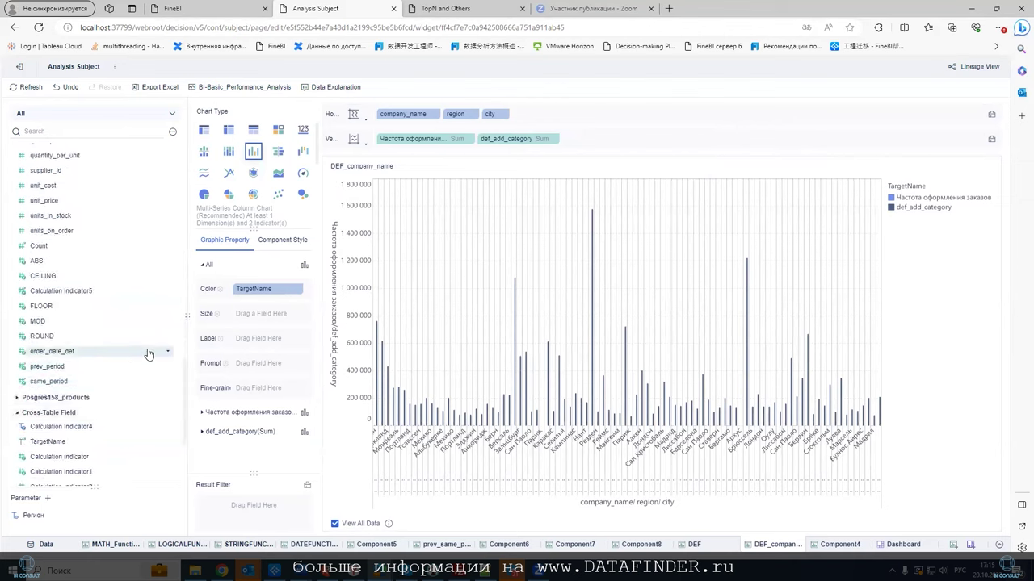
pyautogui.scroll(-3, 133, 362)
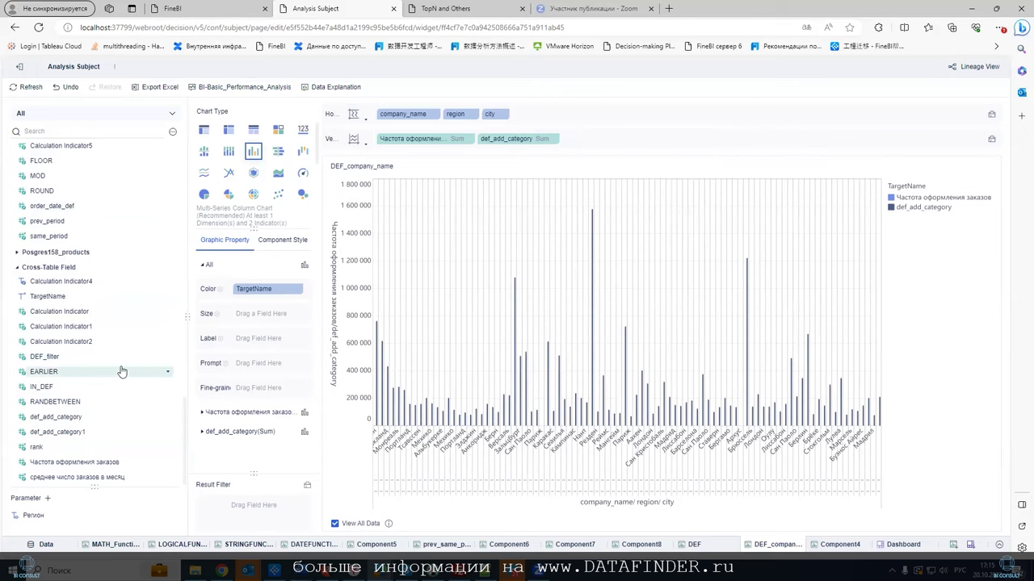
pyautogui.click(168, 428)
pyautogui.moveTo(169, 428); pyautogui.dragTo(601, 141)
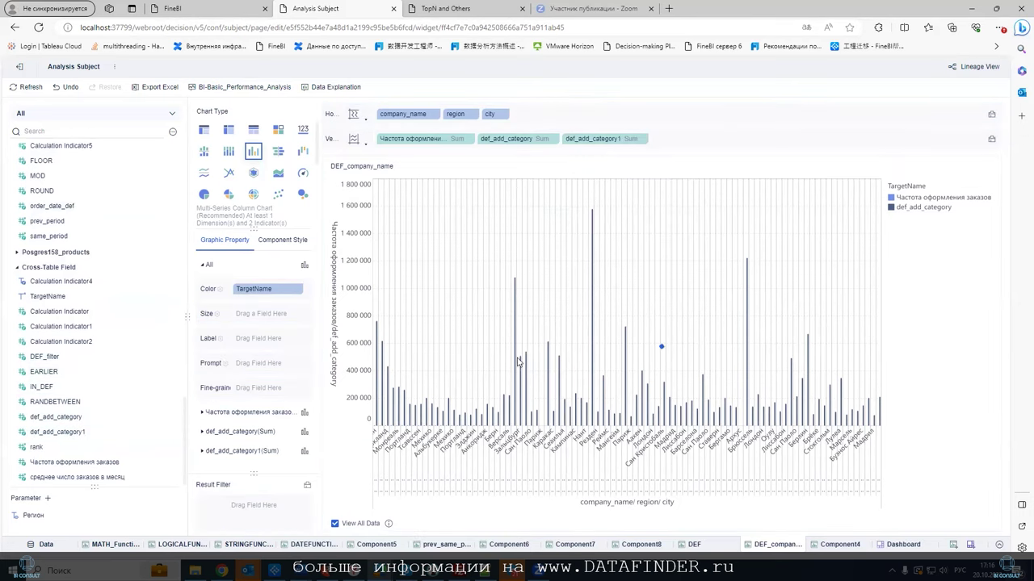
# Remove def_add_category from the vertical axis and add it back in front of def_add_category1.
pyautogui.click(555, 140)
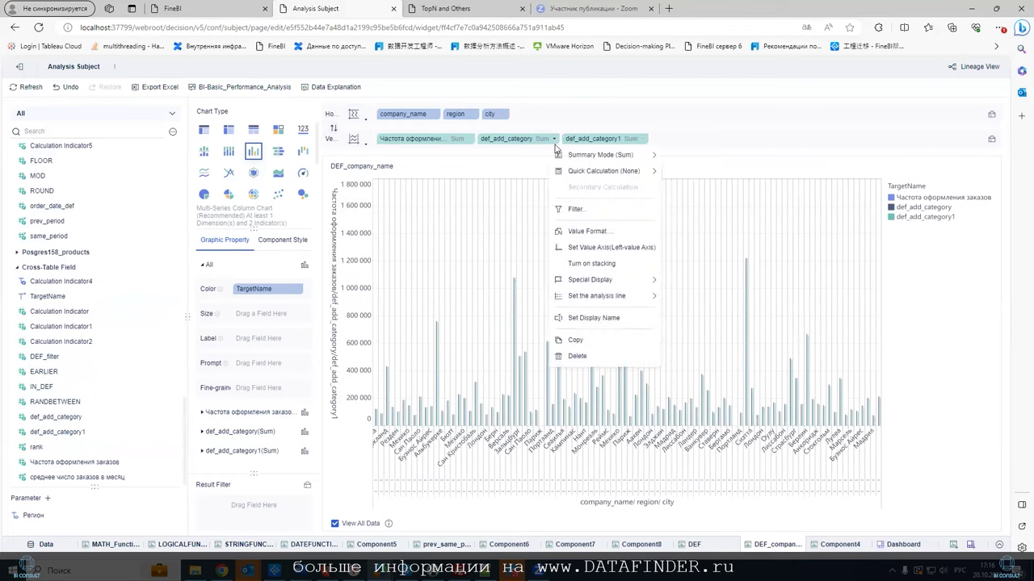
pyautogui.click(574, 356)
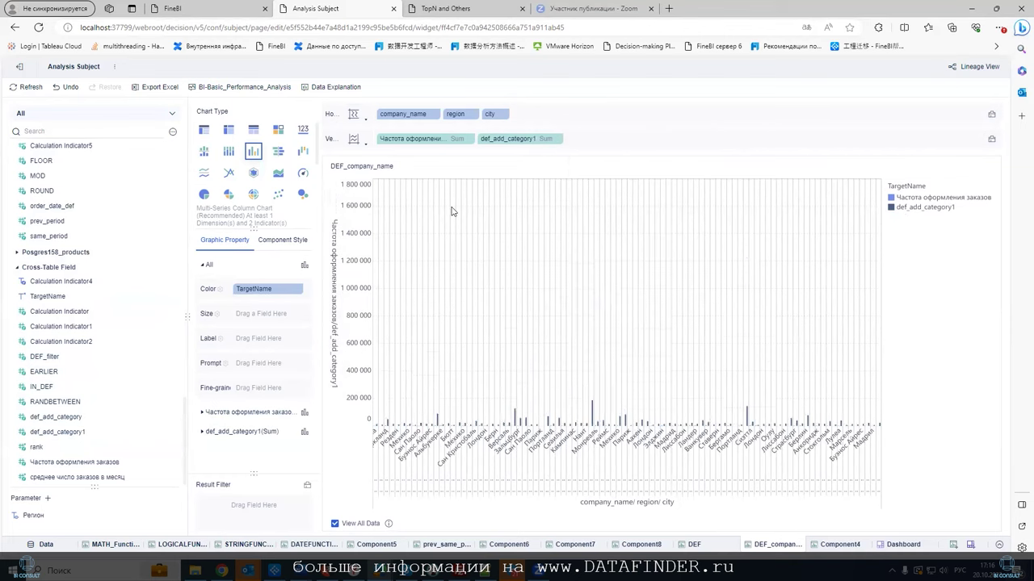
pyautogui.moveTo(91, 420); pyautogui.dragTo(483, 139)
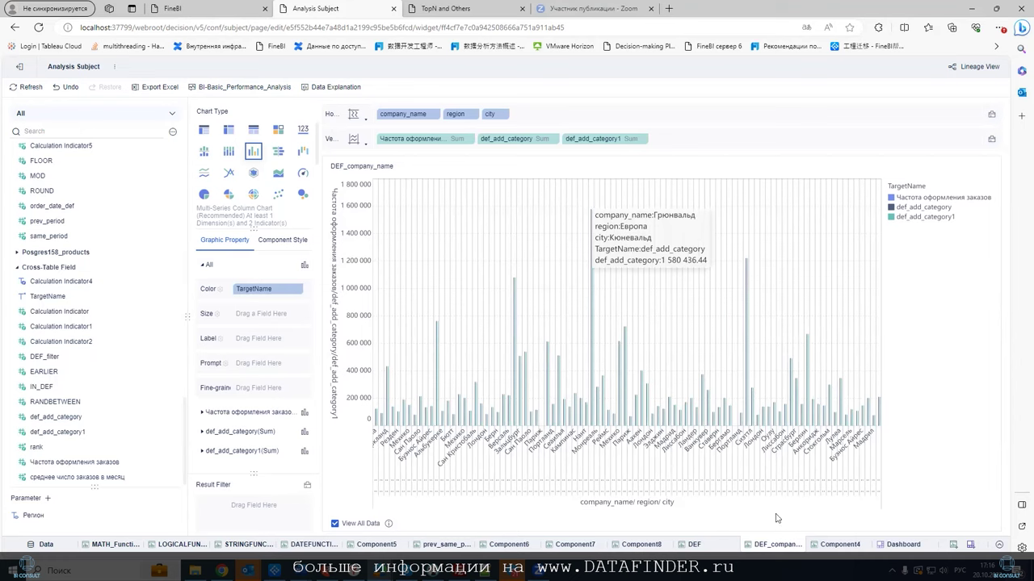
# Look through the DEF component's fields and the Component4 table, and return to DEF_company_name.
pyautogui.click(696, 545)
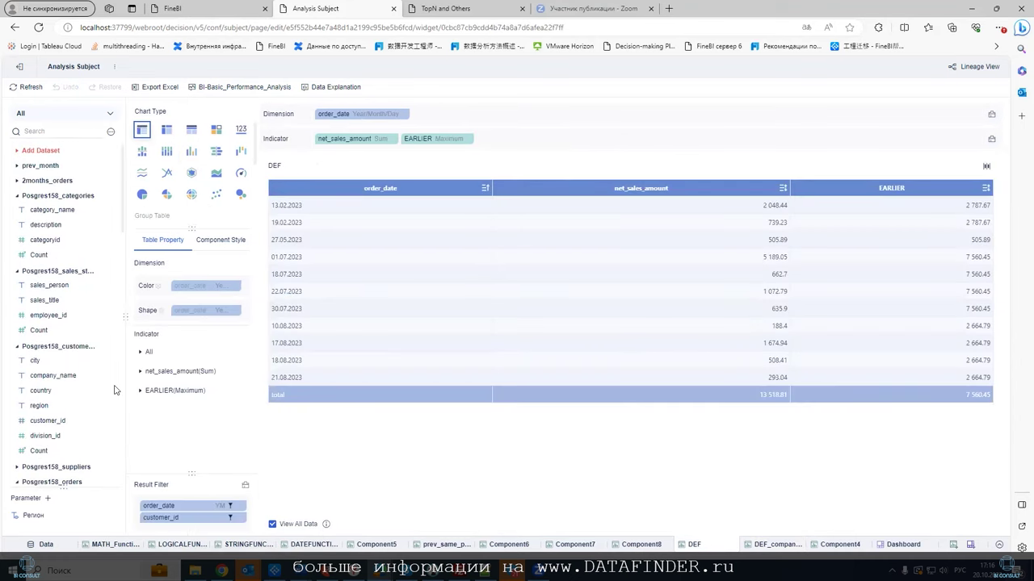
pyautogui.scroll(-5, 105, 432)
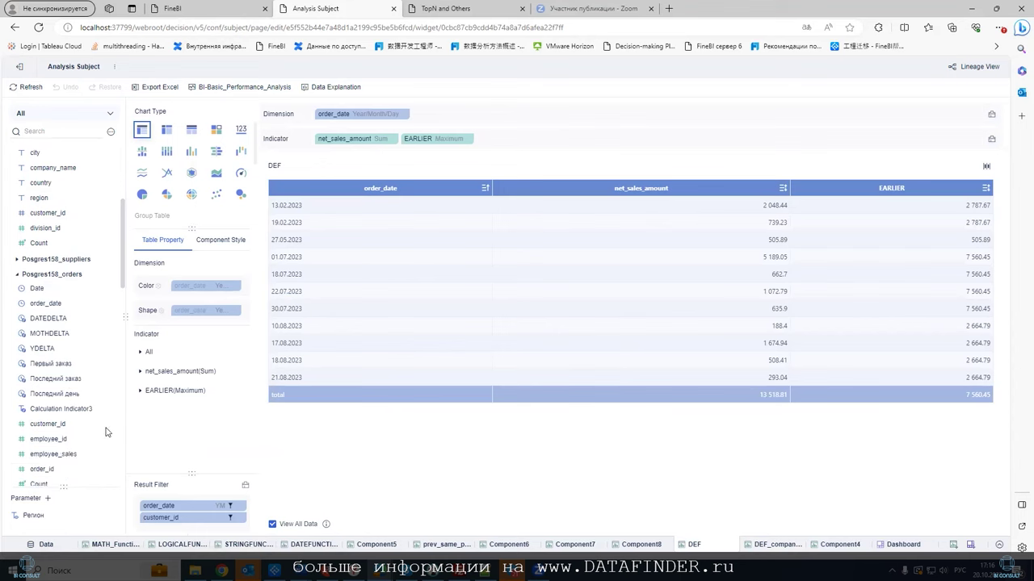
pyautogui.scroll(-10, 119, 307)
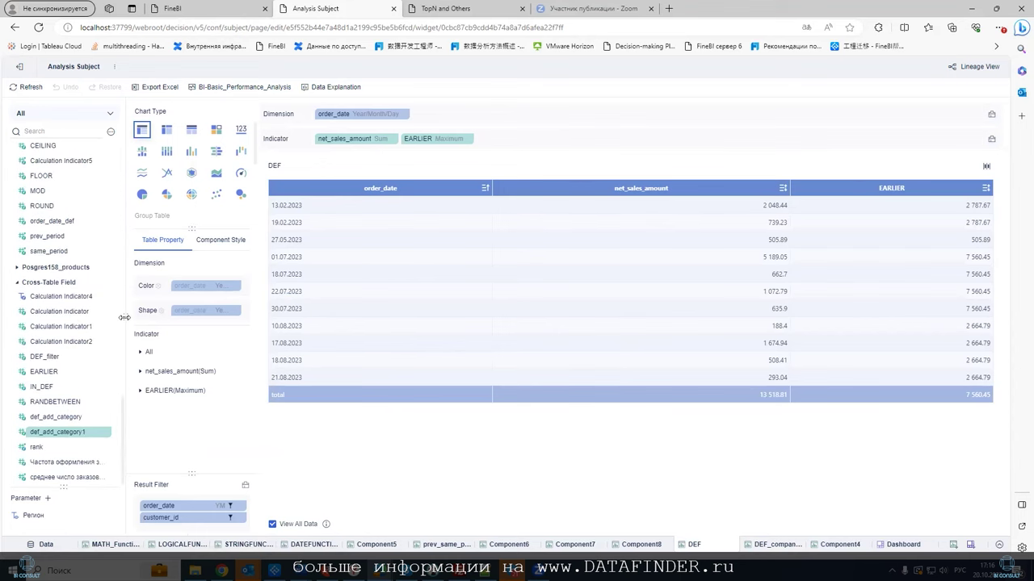
pyautogui.moveTo(124, 317); pyautogui.dragTo(182, 318)
pyautogui.click(837, 544)
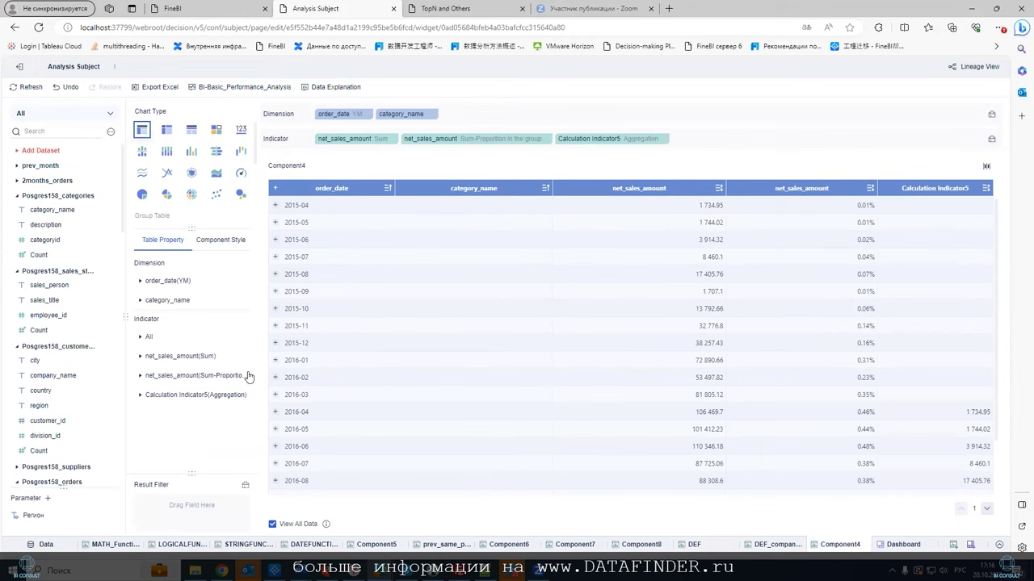
pyautogui.click(693, 544)
pyautogui.click(760, 546)
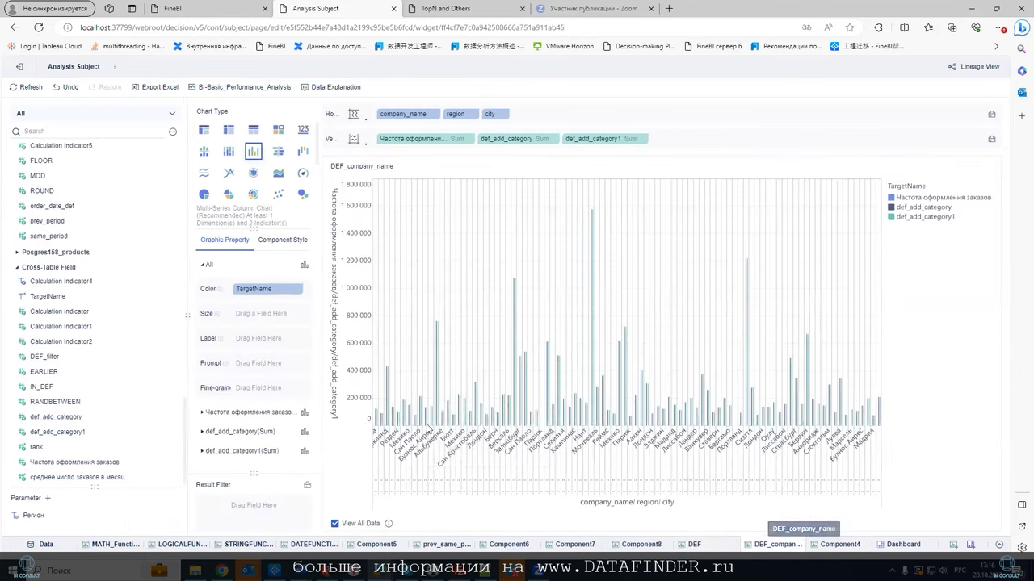
# Replace all vertical-axis fields with net_sales_amount and move company_name behind city on the horizontal axis.
pyautogui.click(992, 139)
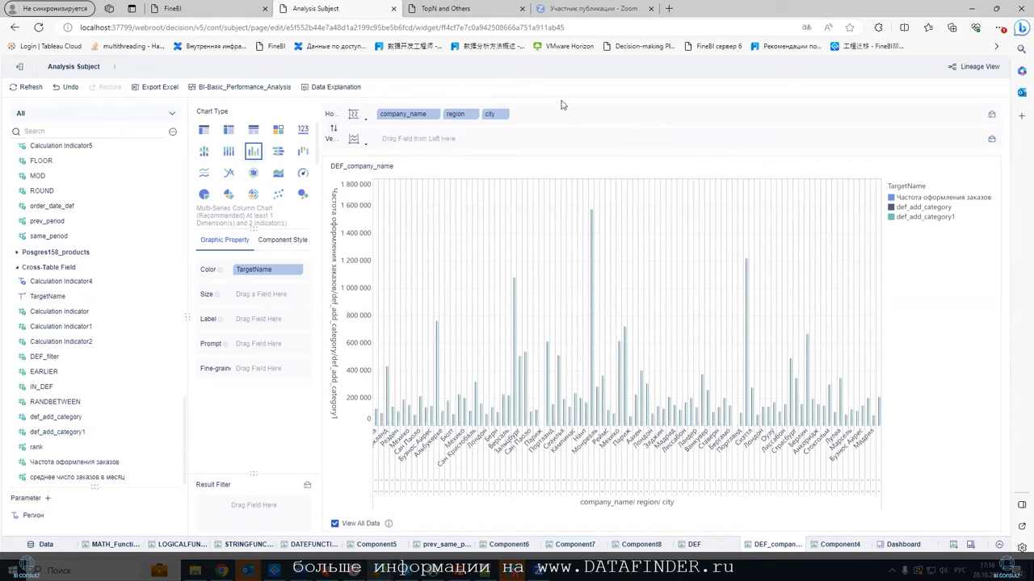
pyautogui.moveTo(395, 115); pyautogui.dragTo(527, 114)
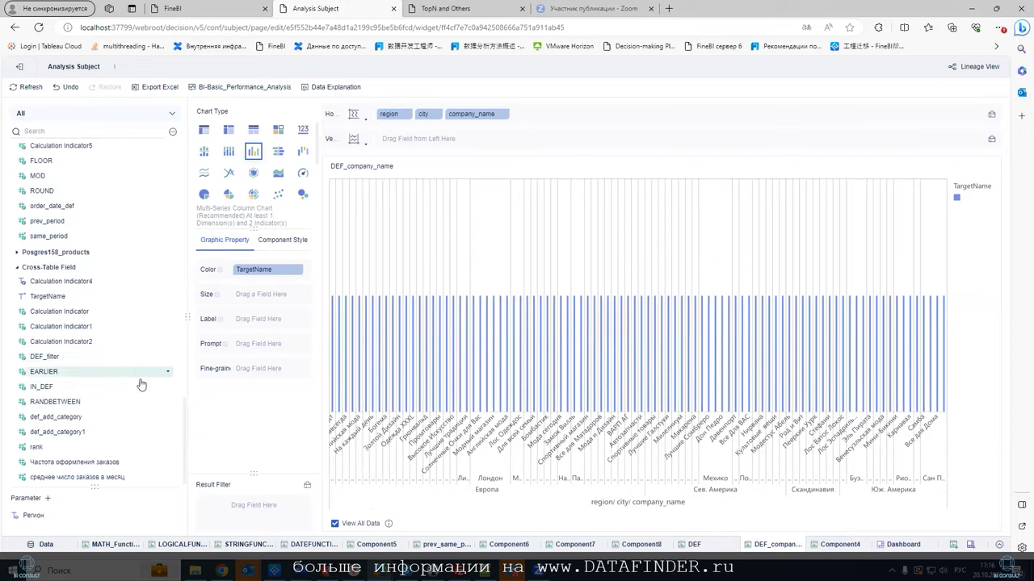
pyautogui.scroll(5, 125, 327)
pyautogui.scroll(2, 125, 309)
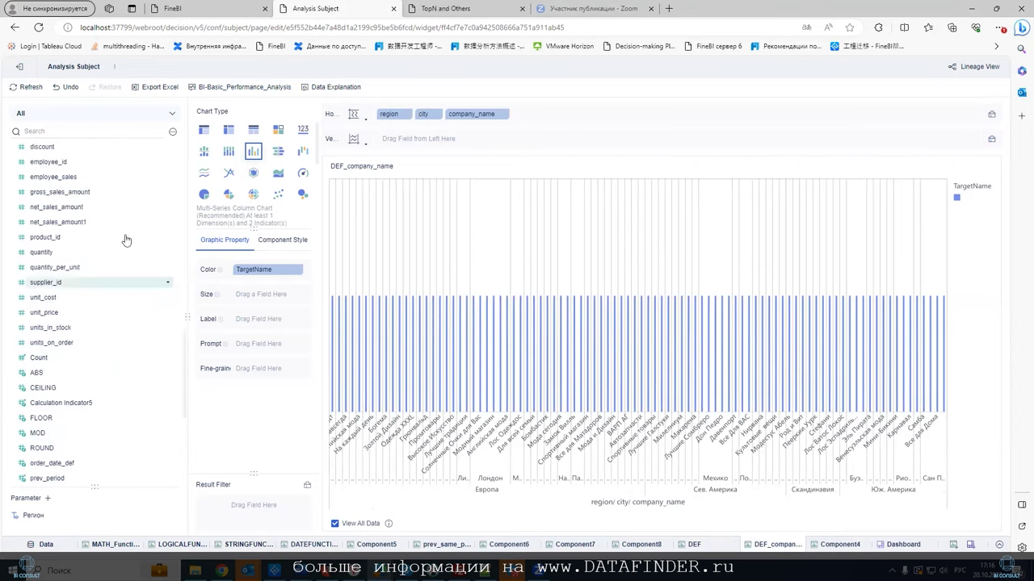
pyautogui.moveTo(433, 155); pyautogui.dragTo(420, 140)
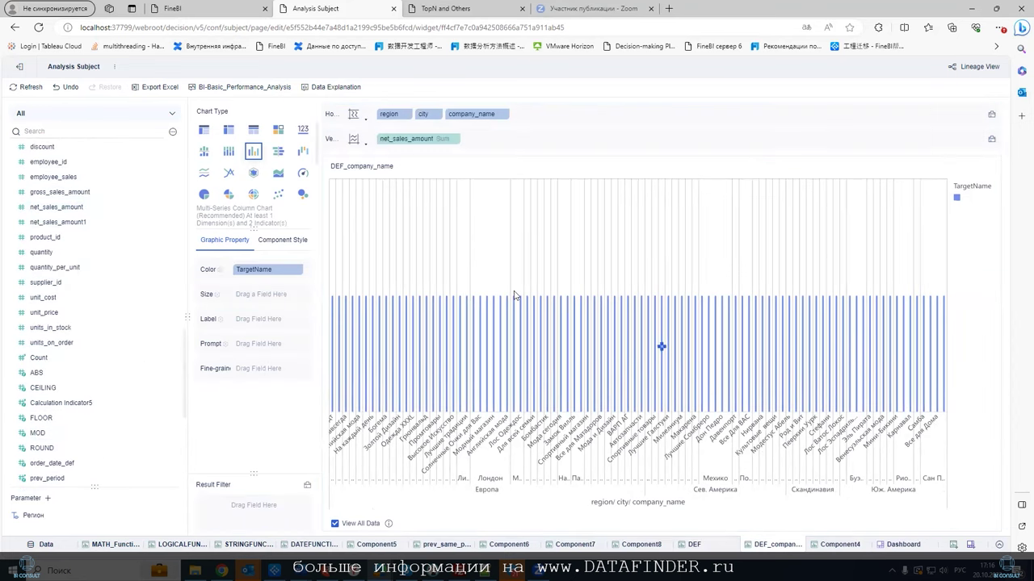
# Convert the chart to a group table and enable Expand Row Header Node in its format settings.
pyautogui.click(204, 133)
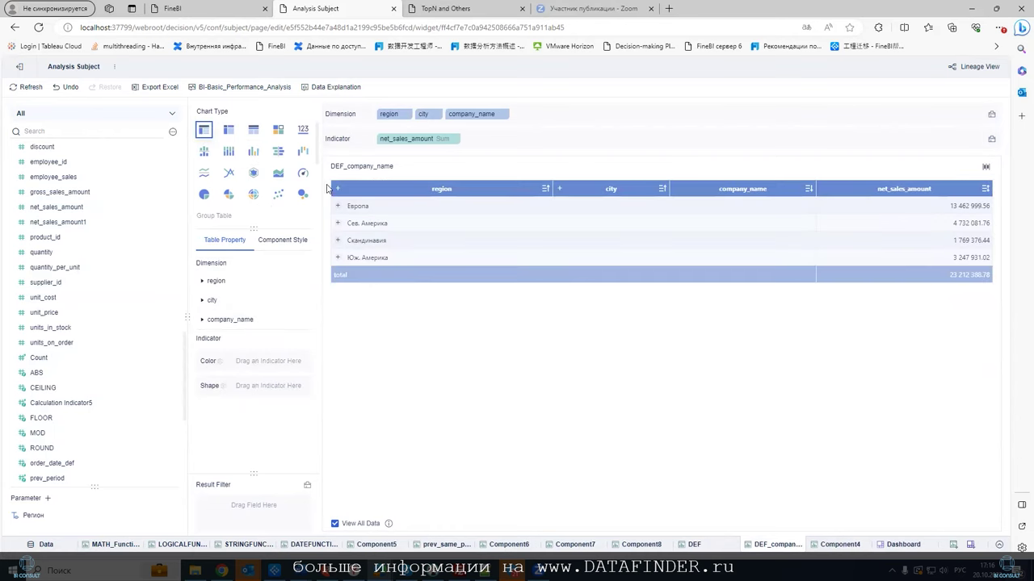
pyautogui.click(284, 240)
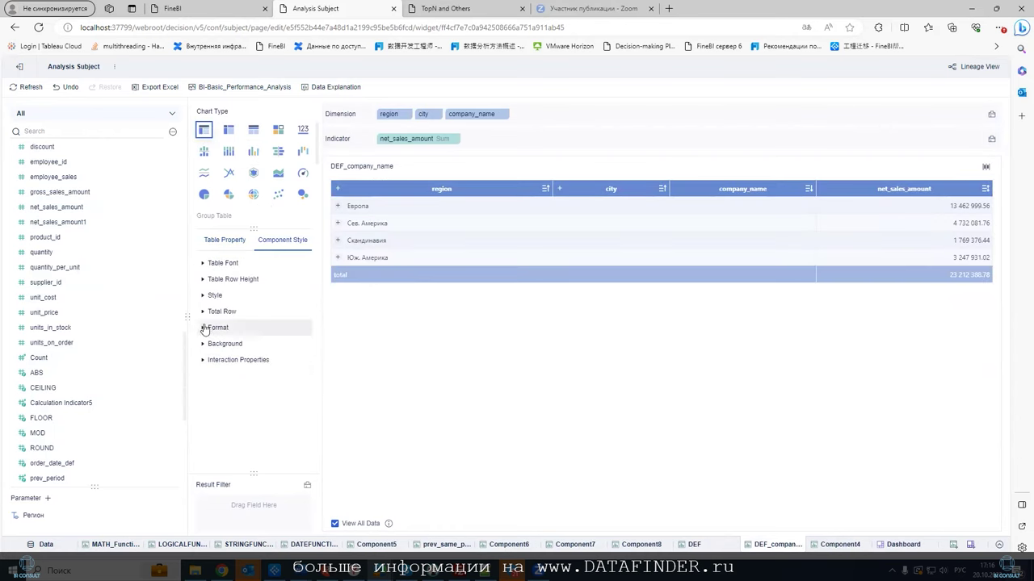
pyautogui.click(206, 328)
pyautogui.click(208, 384)
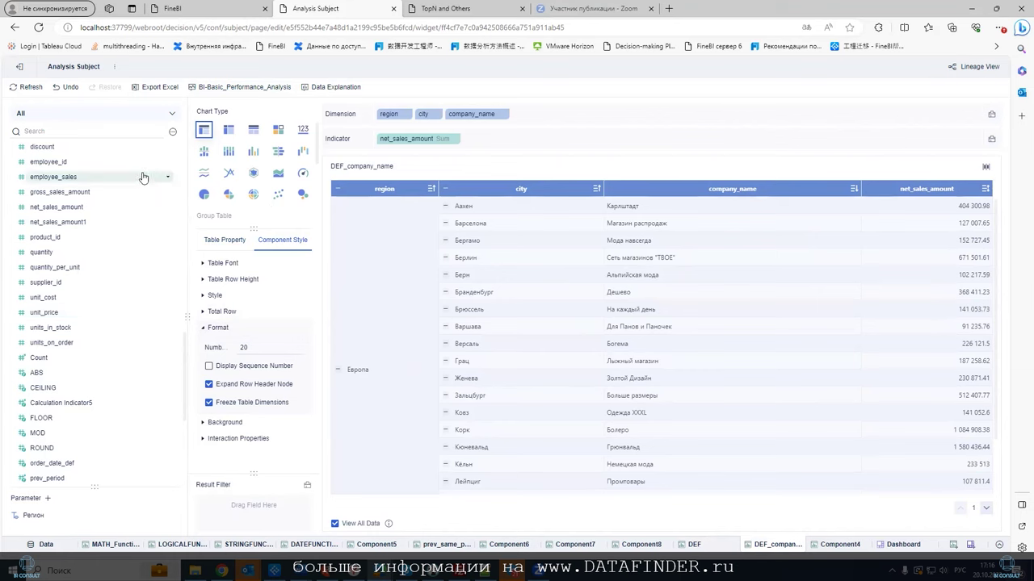
# Start a new calculation indicator and insert the DEF_SUB function into its formula.
pyautogui.click(172, 132)
pyautogui.click(212, 149)
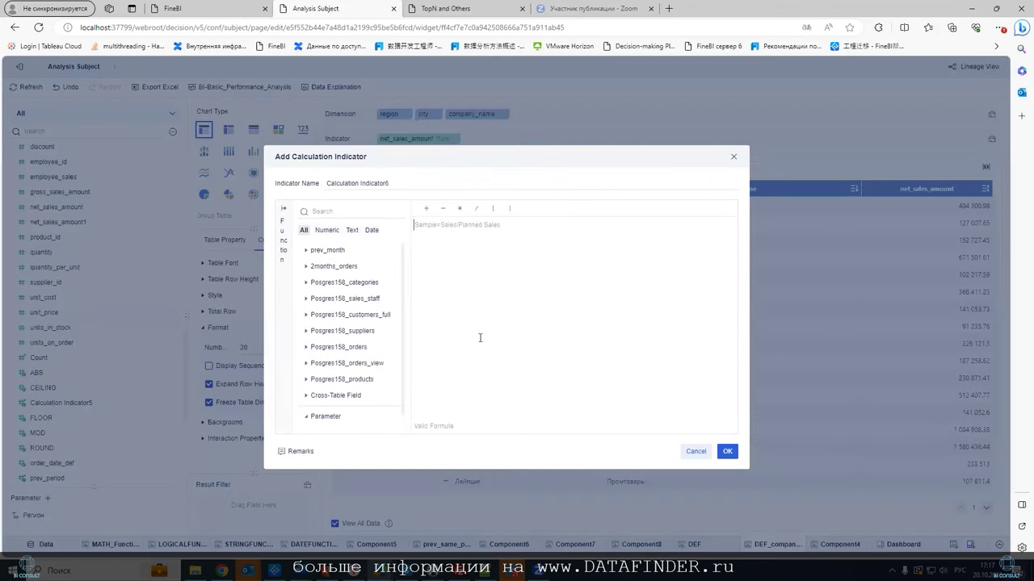
pyautogui.write('ВУА')
pyautogui.press('BackSpace')
pyautogui.press('BackSpace')
pyautogui.hotkey('alt', 'shift')
pyautogui.write('DEF')
pyautogui.press('Down')
pyautogui.press('Down')
pyautogui.press('Return')
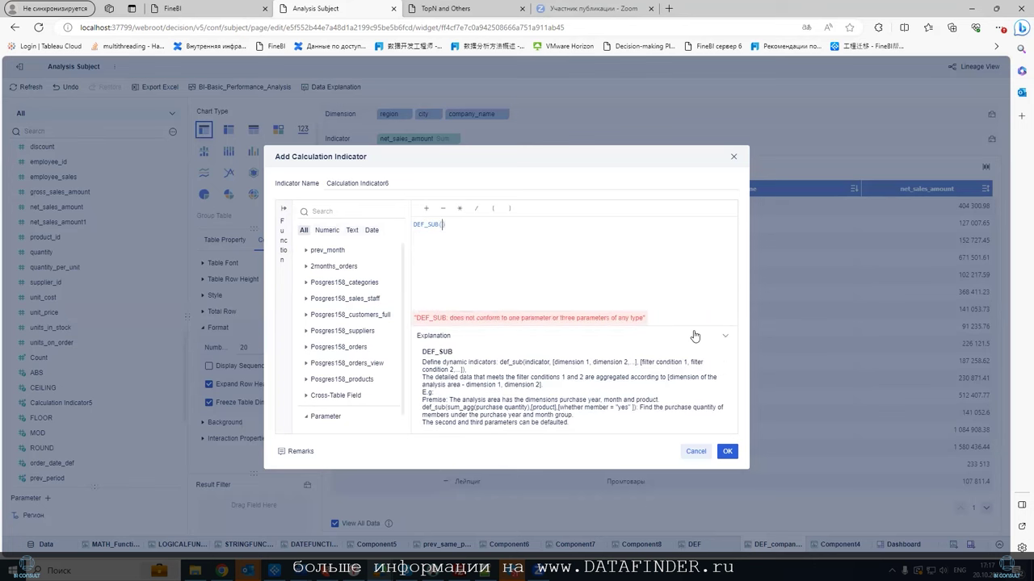
# Enter SUM_AGG of net_sales_amount from the Posgres158 orders data as the first DEF_SUB argument.
pyautogui.write('sum_ag')
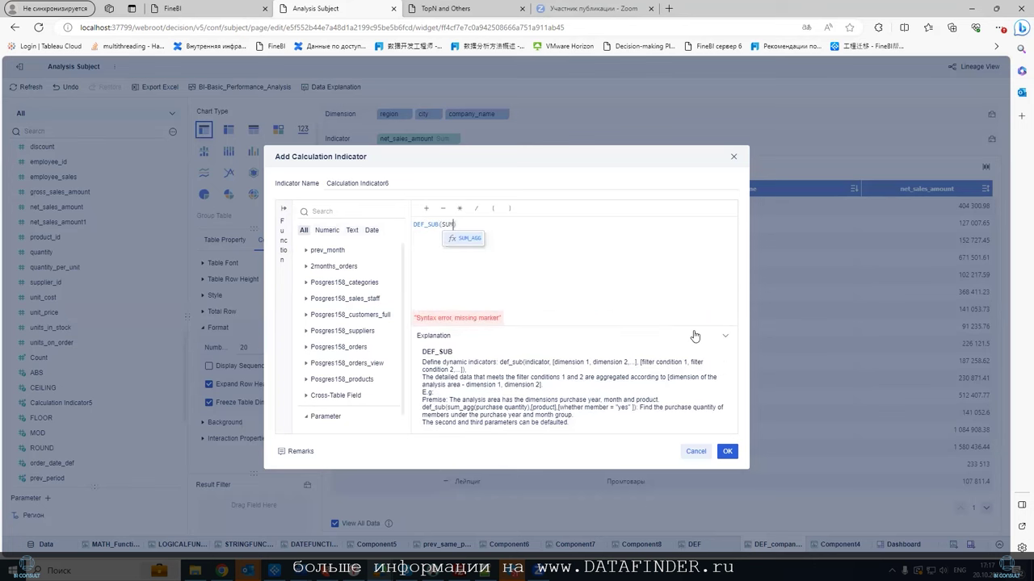
pyautogui.press('Return')
pyautogui.write('ne')
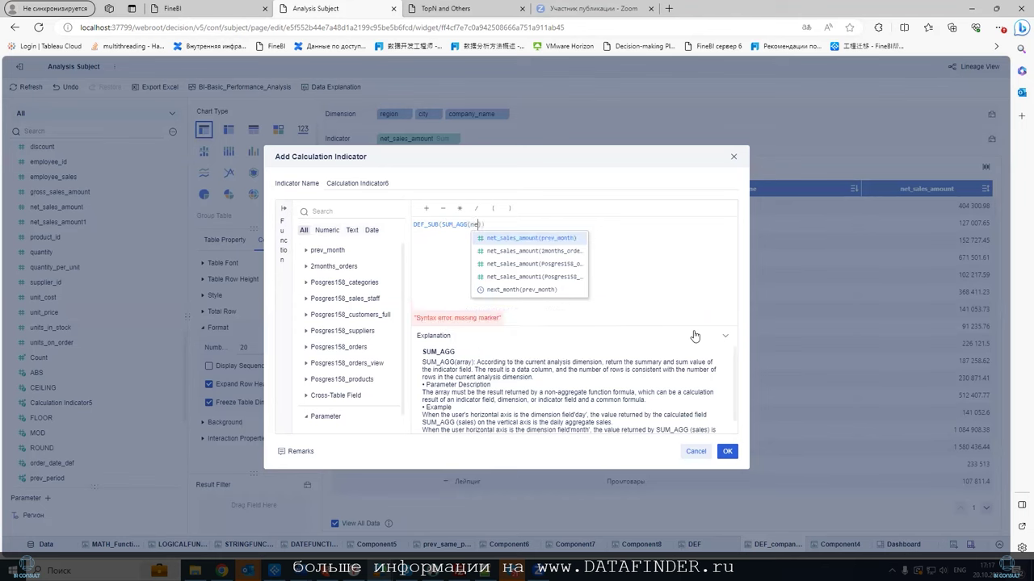
pyautogui.press('Down')
pyautogui.press('Down')
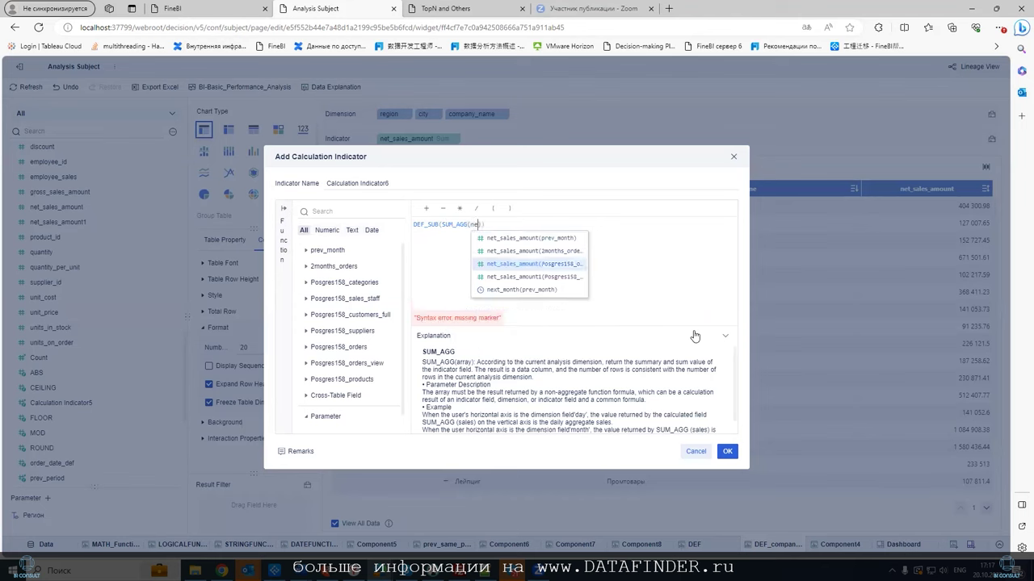
pyautogui.press('Return')
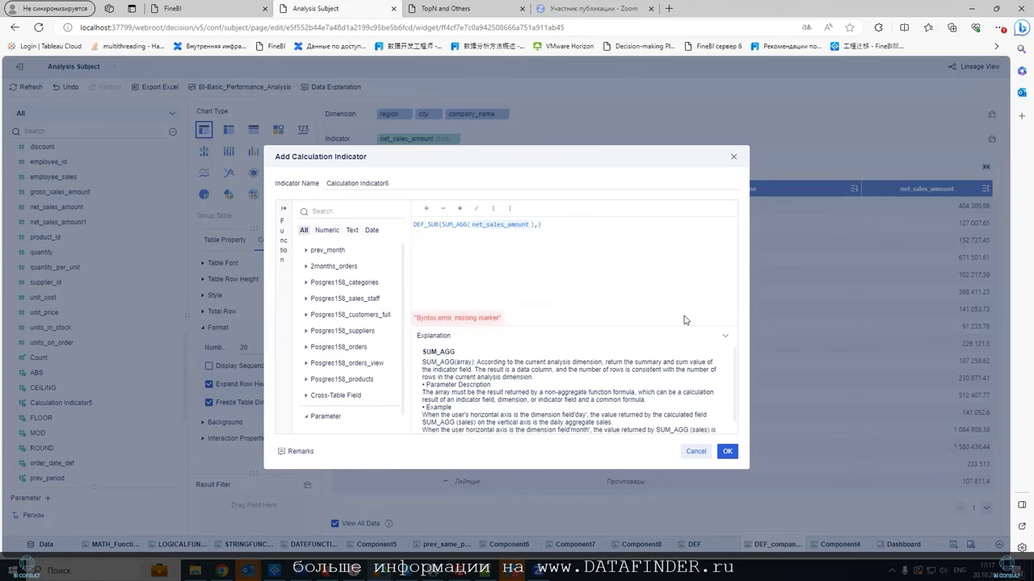
# Add company_name from the Posgres158 customers table as the second DEF_SUB argument and save the indicator.
pyautogui.write('co')
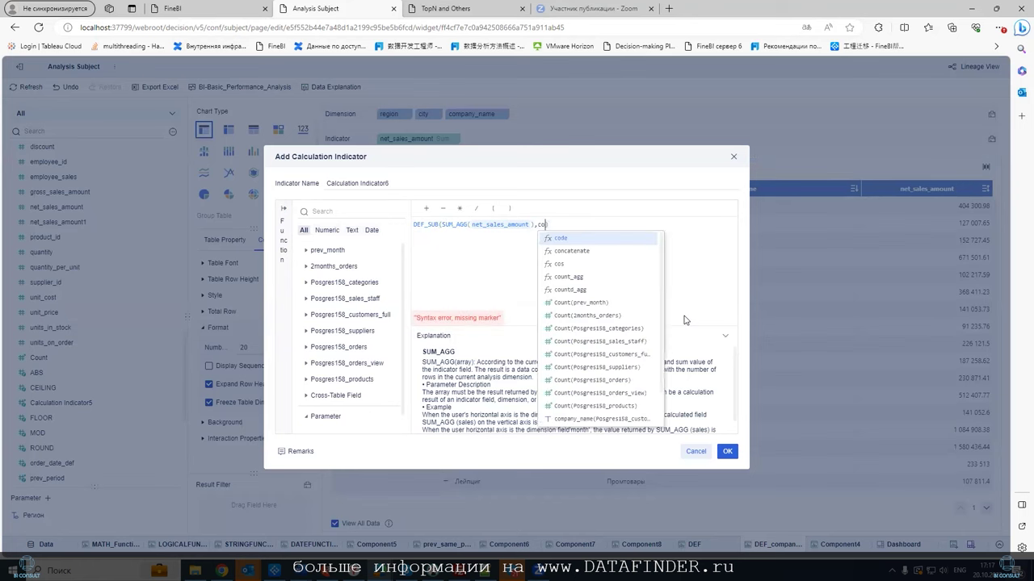
pyautogui.write('m')
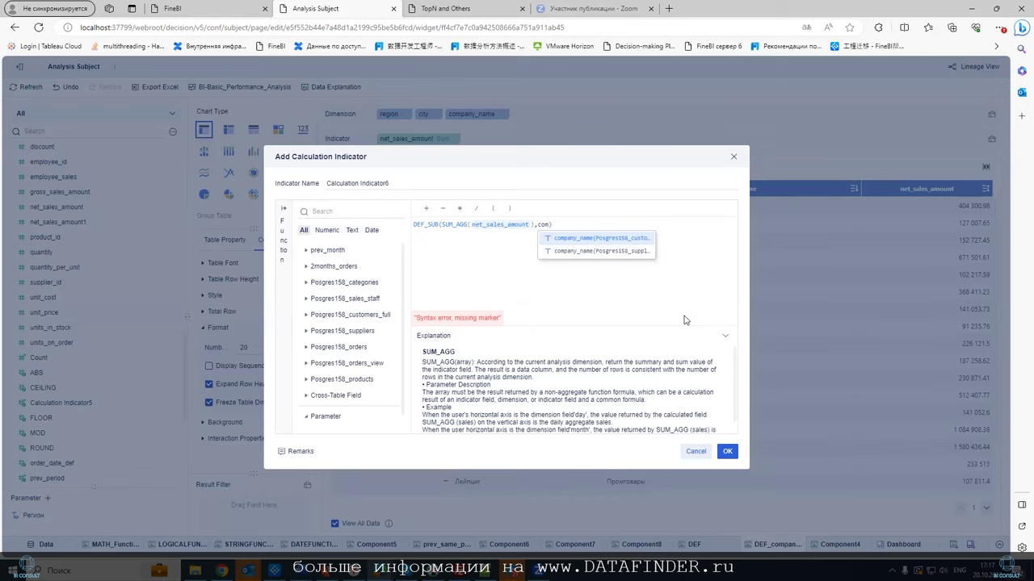
pyautogui.press('Return')
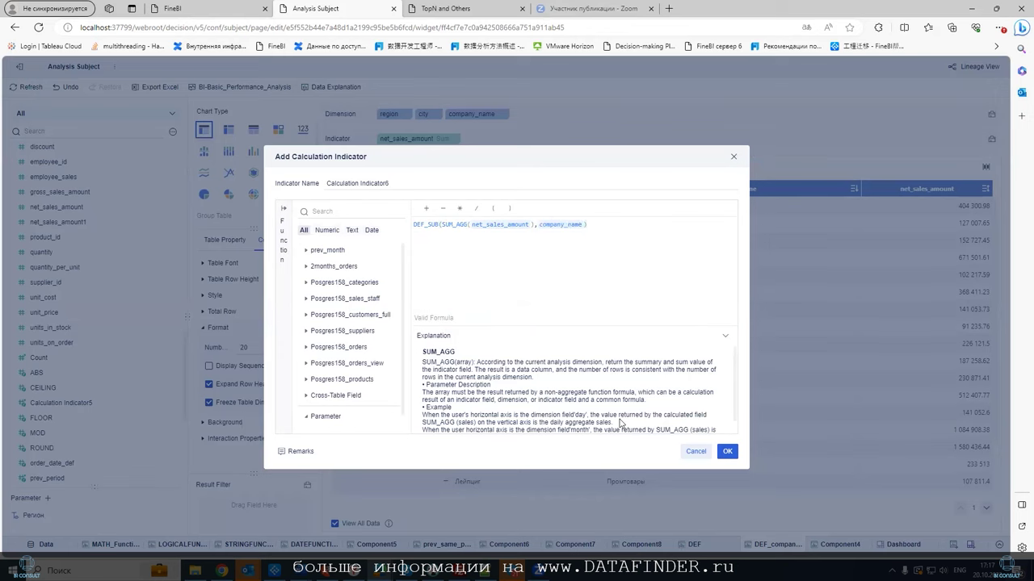
pyautogui.click(726, 452)
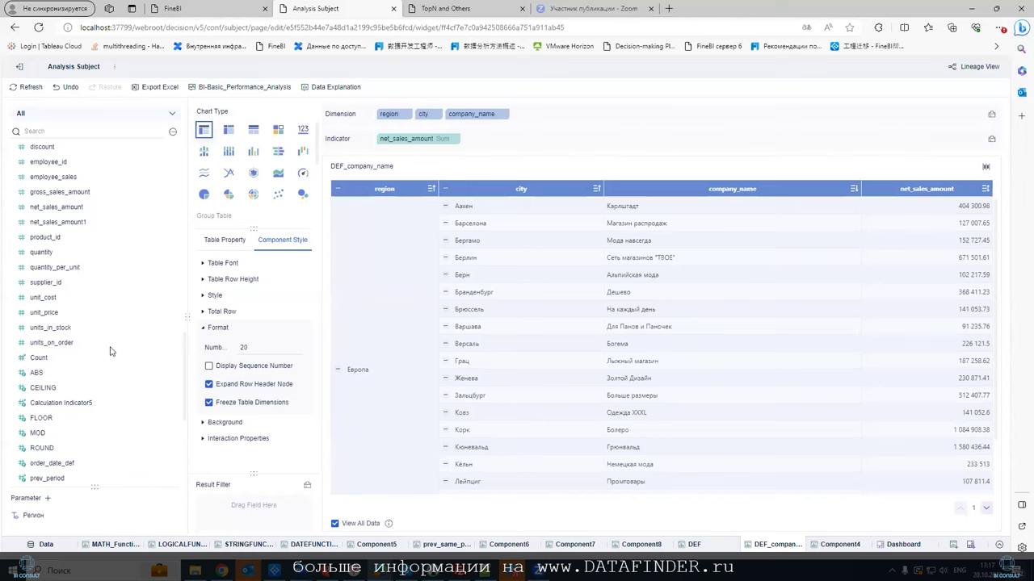
# Add Calculation Indicator6 to the table's indicators after net_sales_amount.
pyautogui.scroll(-5, 151, 342)
pyautogui.moveTo(88, 342); pyautogui.dragTo(497, 142)
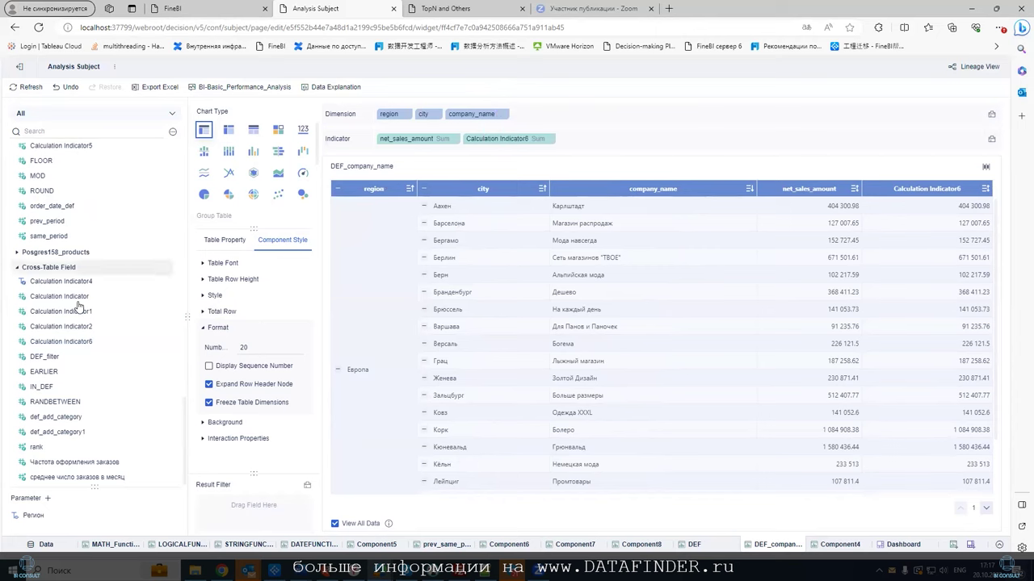
# Delete company_name from the Calculation Indicator6 formula, insert the customers table's company_name again and save.
pyautogui.click(167, 342)
pyautogui.click(194, 358)
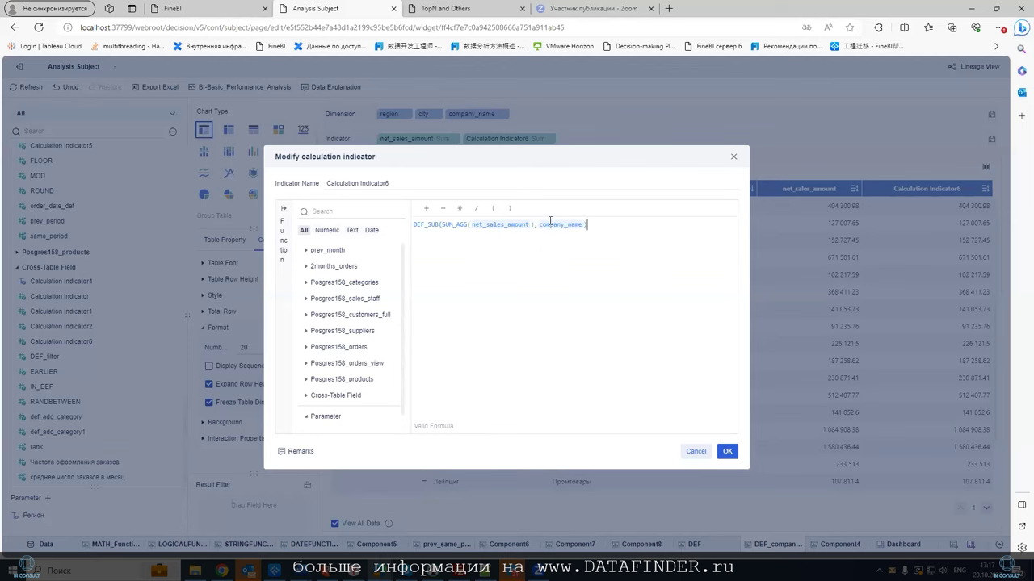
pyautogui.click(585, 224)
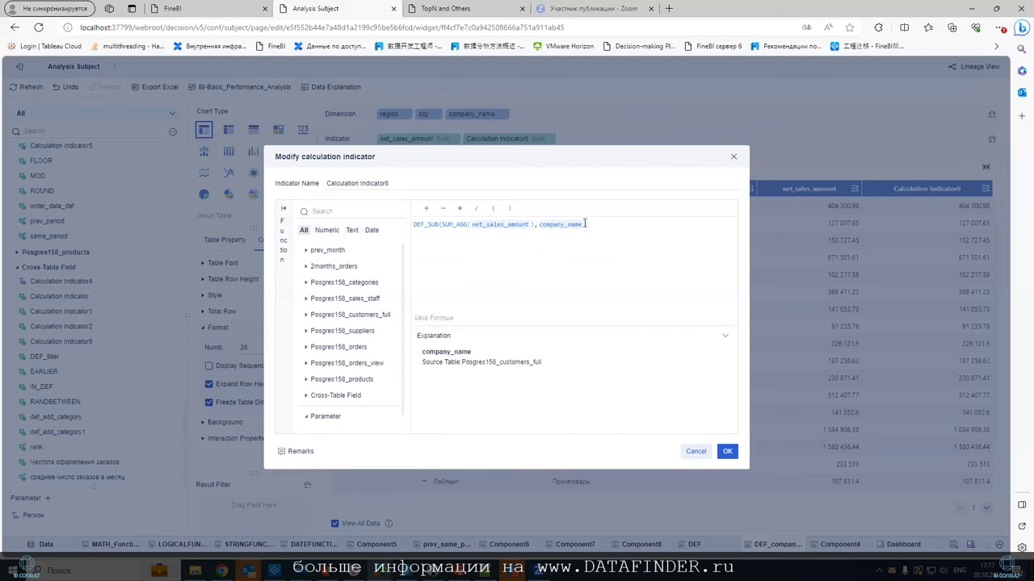
pyautogui.press('BackSpace')
pyautogui.press('BackSpace')
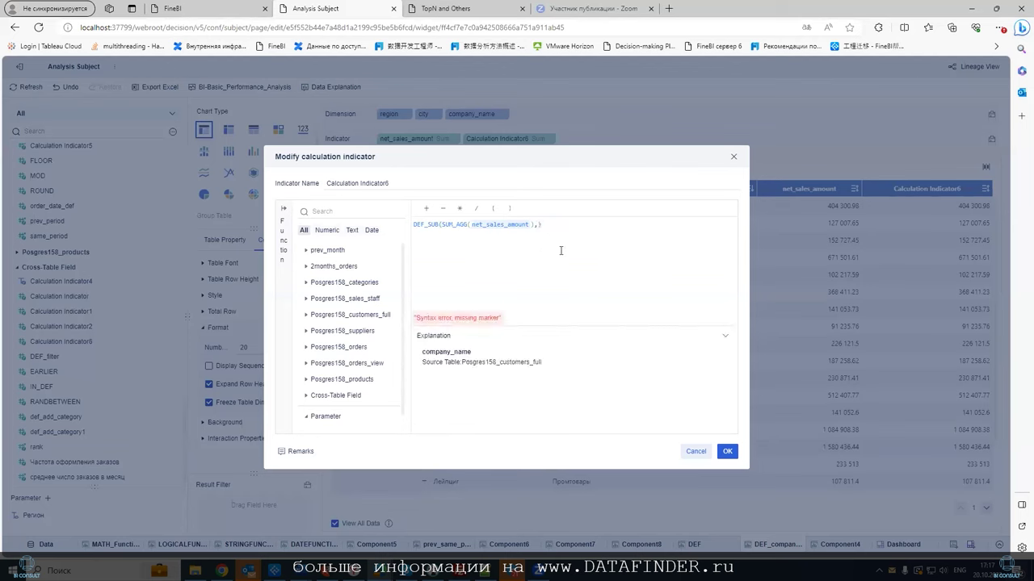
pyautogui.write('co,')
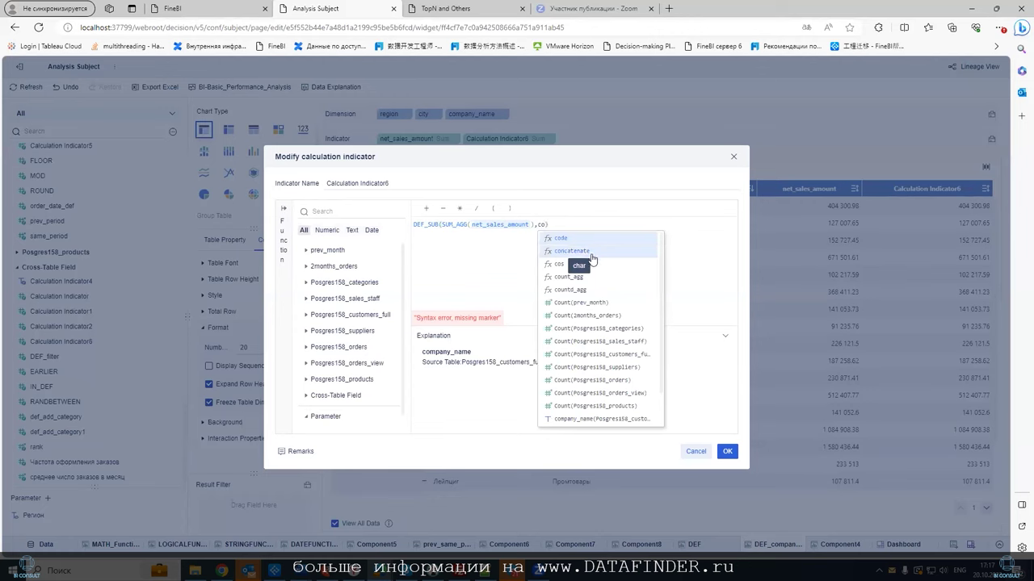
pyautogui.press('BackSpace')
pyautogui.click(594, 420)
pyautogui.click(726, 454)
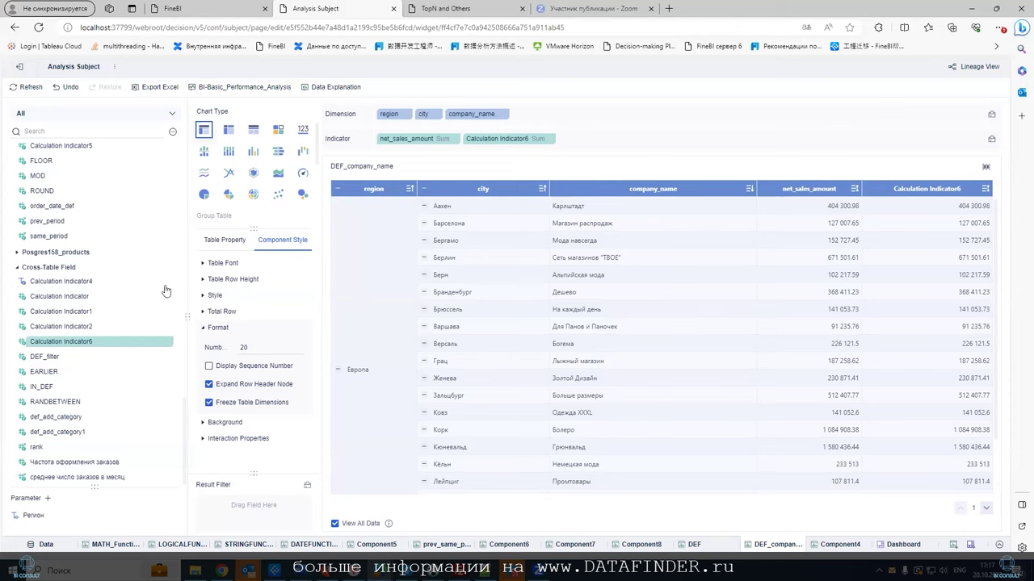
# Enclose company_name in square brackets in the Calculation Indicator6 formula and save it.
pyautogui.click(167, 342)
pyautogui.click(185, 357)
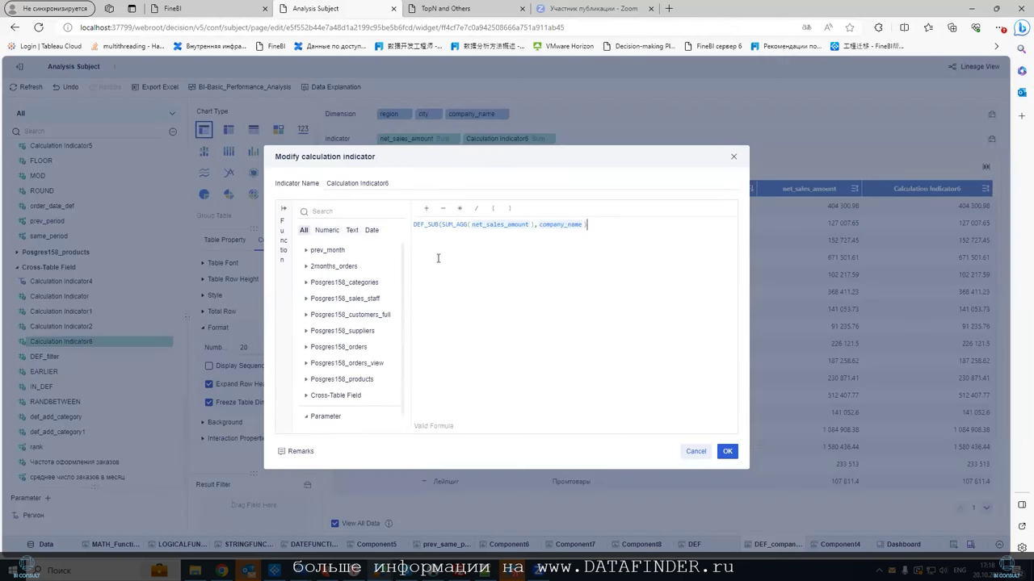
pyautogui.click(540, 225)
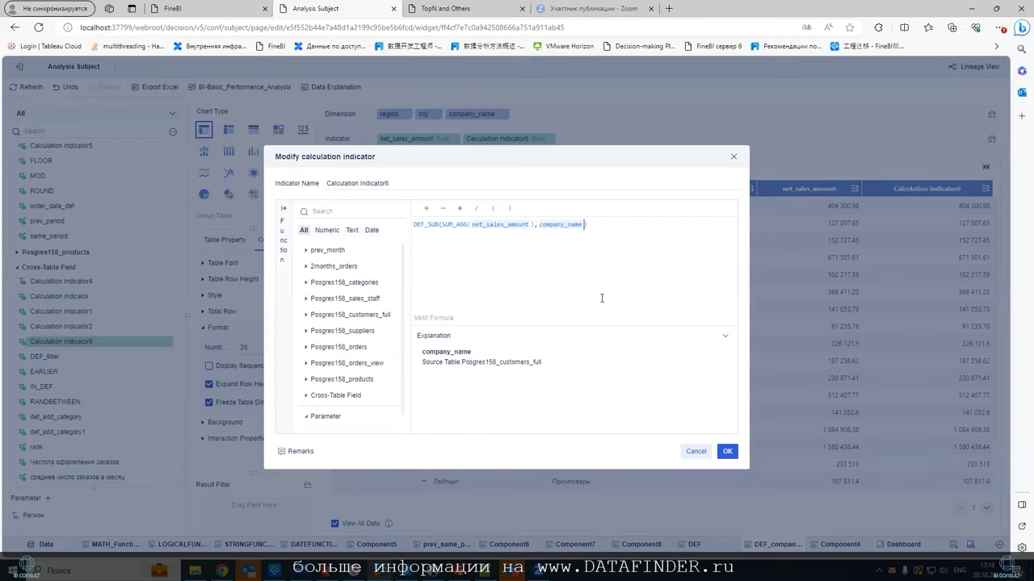
pyautogui.write('),')
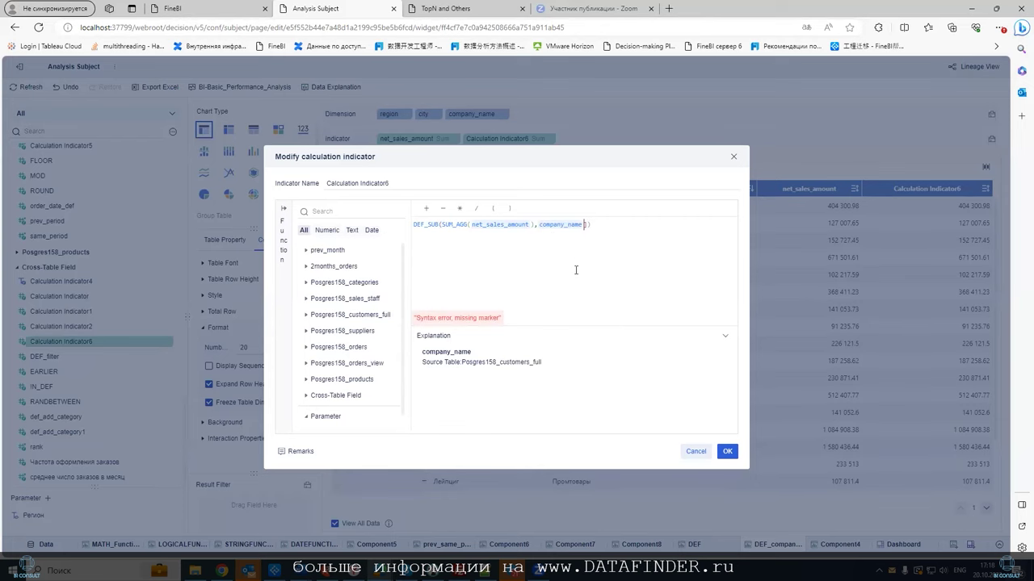
pyautogui.write('[')
pyautogui.click(726, 450)
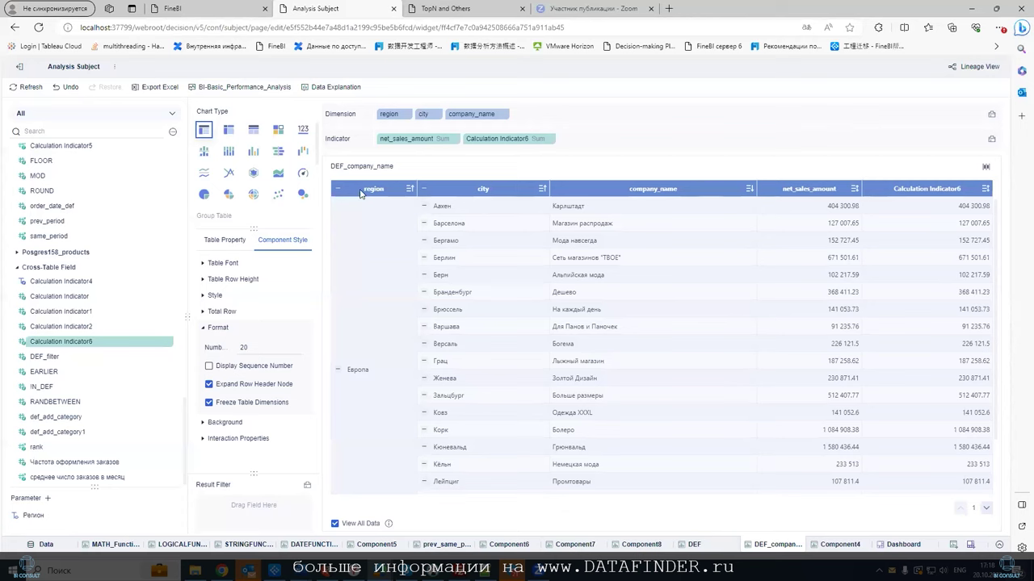
# Collapse the table's city level to compare the indicators per city, and expand it again.
pyautogui.click(425, 190)
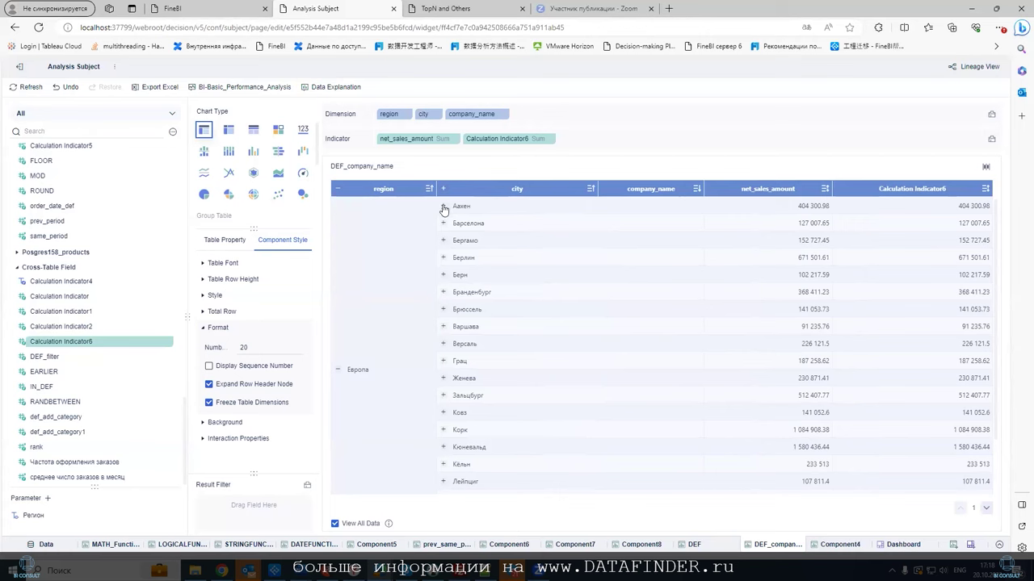
pyautogui.click(442, 189)
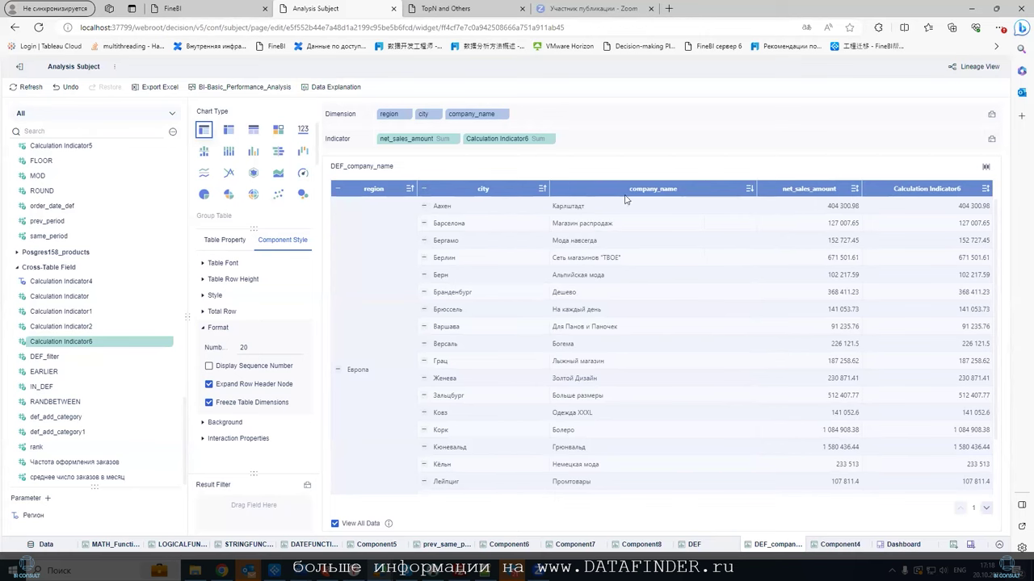
# Replace company_name in the Calculation Indicator6 formula with the customers table's region and city fields, and save it.
pyautogui.click(169, 343)
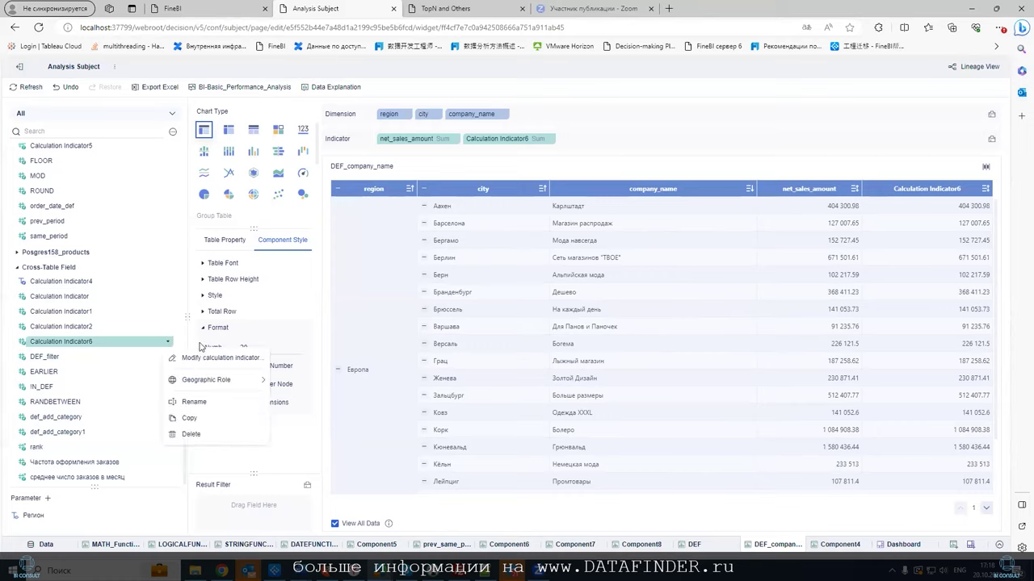
pyautogui.click(206, 358)
pyautogui.click(543, 225)
pyautogui.press('BackSpace')
pyautogui.write('ref')
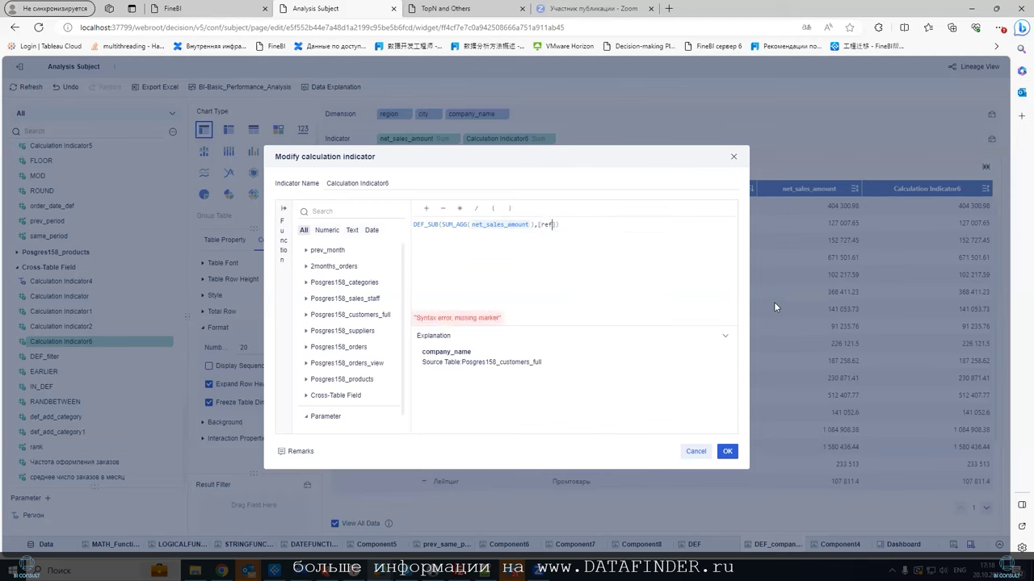
pyautogui.press('BackSpace')
pyautogui.write('g')
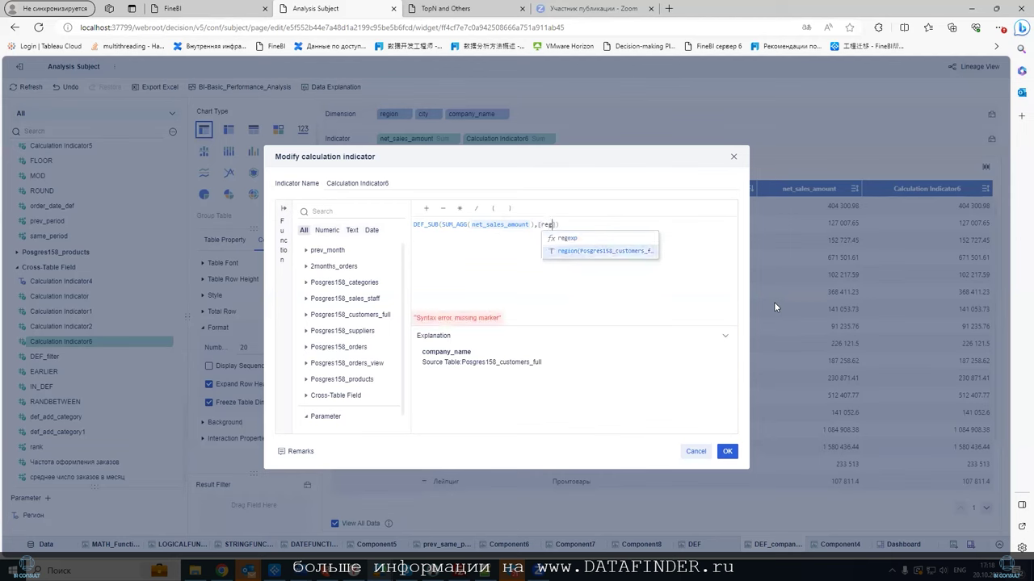
pyautogui.press('Return')
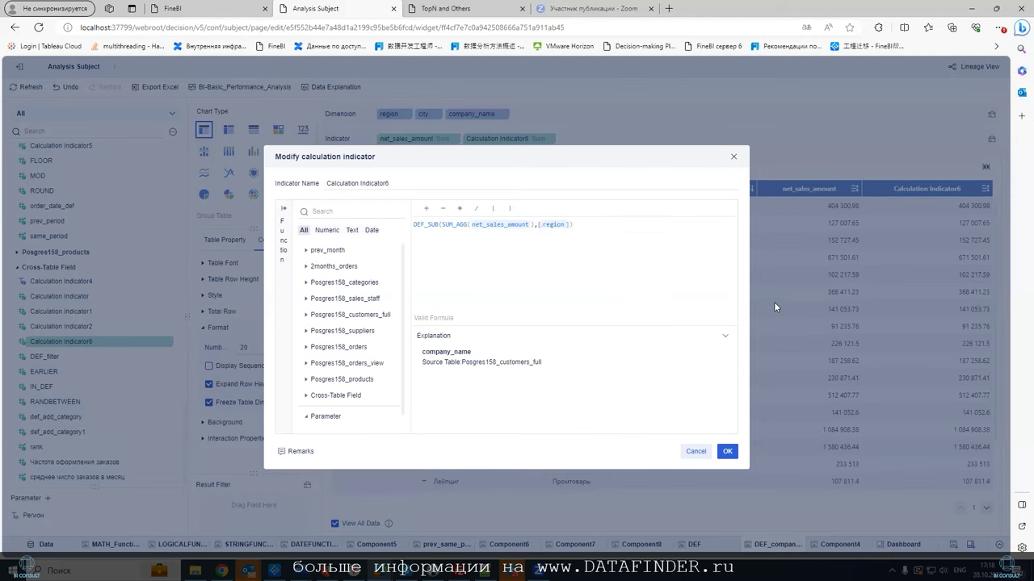
pyautogui.write(', city')
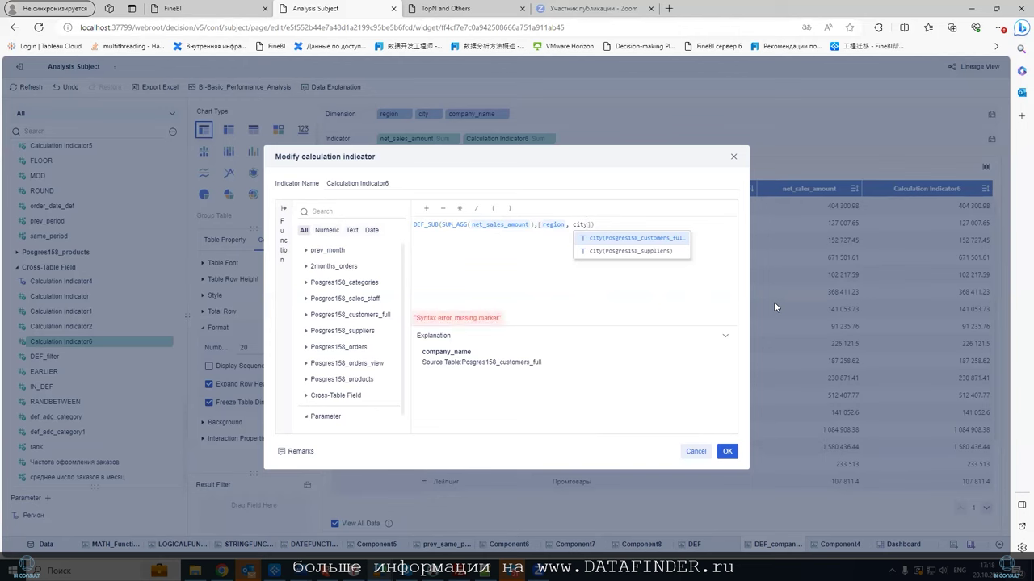
pyautogui.press('Return')
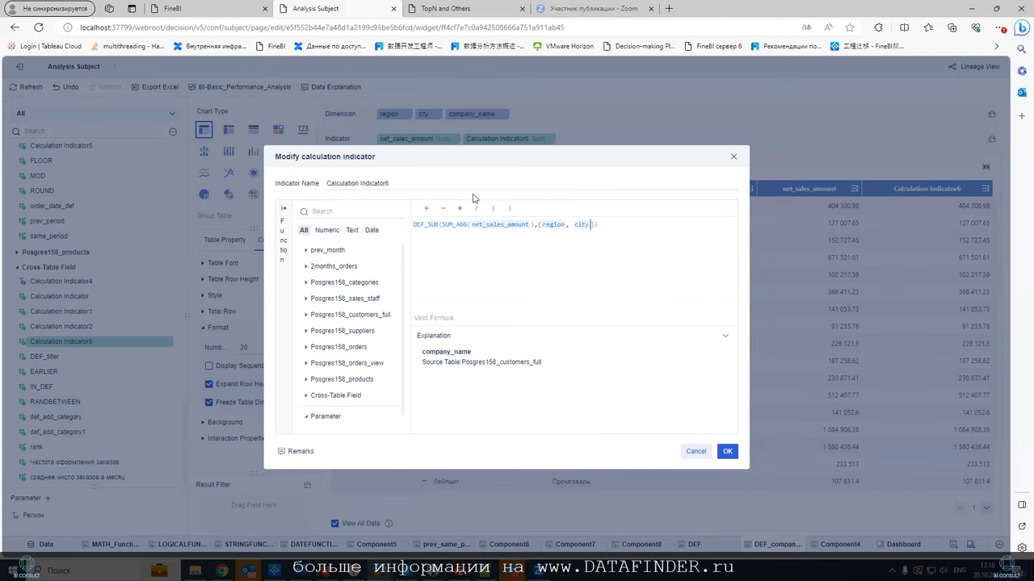
pyautogui.click(727, 451)
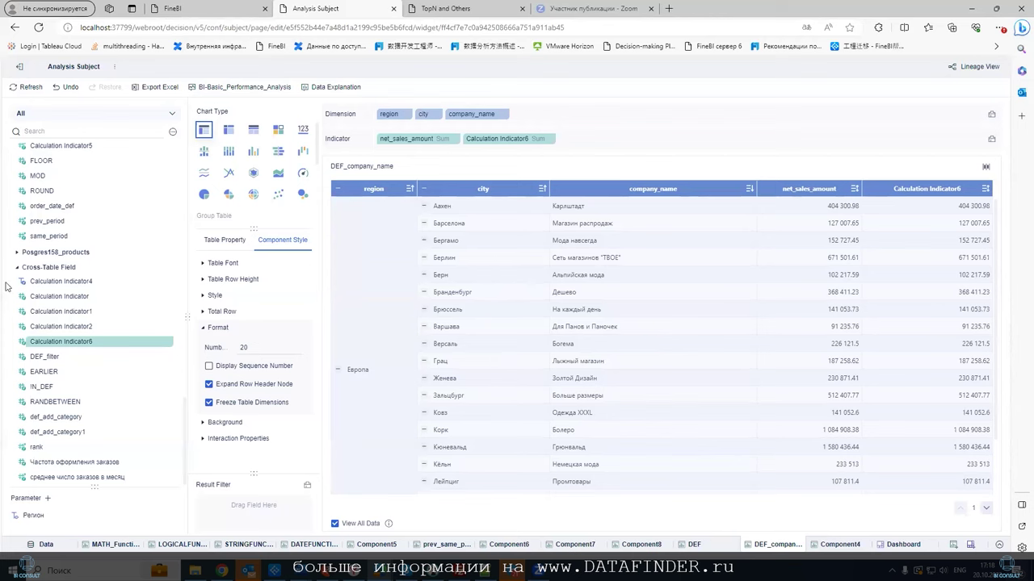
# Delete the DEF_SUB function name from the Calculation Indicator6 formula, keeping its arguments.
pyautogui.click(168, 342)
pyautogui.click(192, 358)
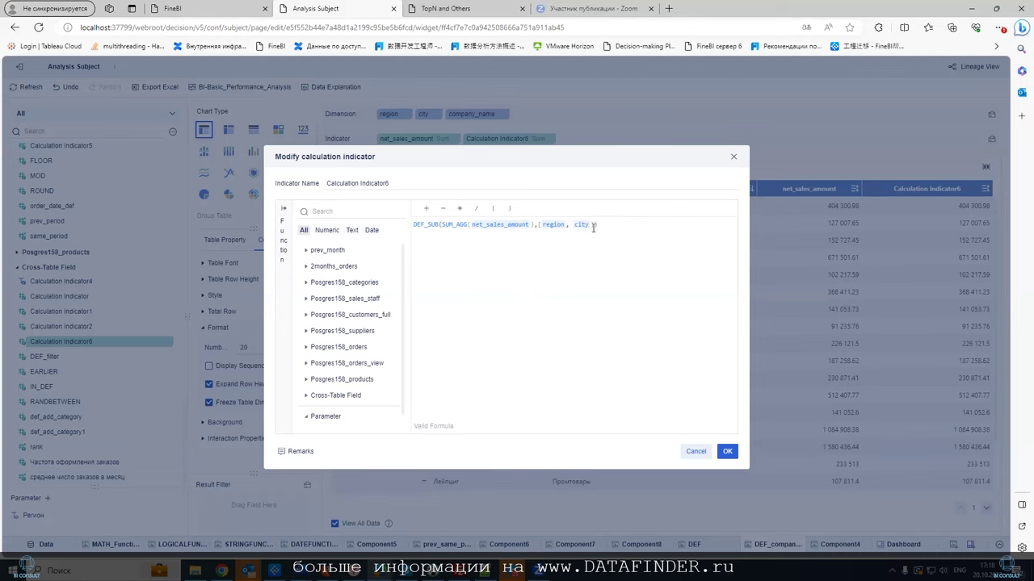
pyautogui.click(439, 225)
pyautogui.press('BackSpace')
pyautogui.press('BackSpace')
pyautogui.press('BackSpace')
pyautogui.press('BackSpace')
pyautogui.press('BackSpace')
pyautogui.press('BackSpace')
pyautogui.press('BackSpace')
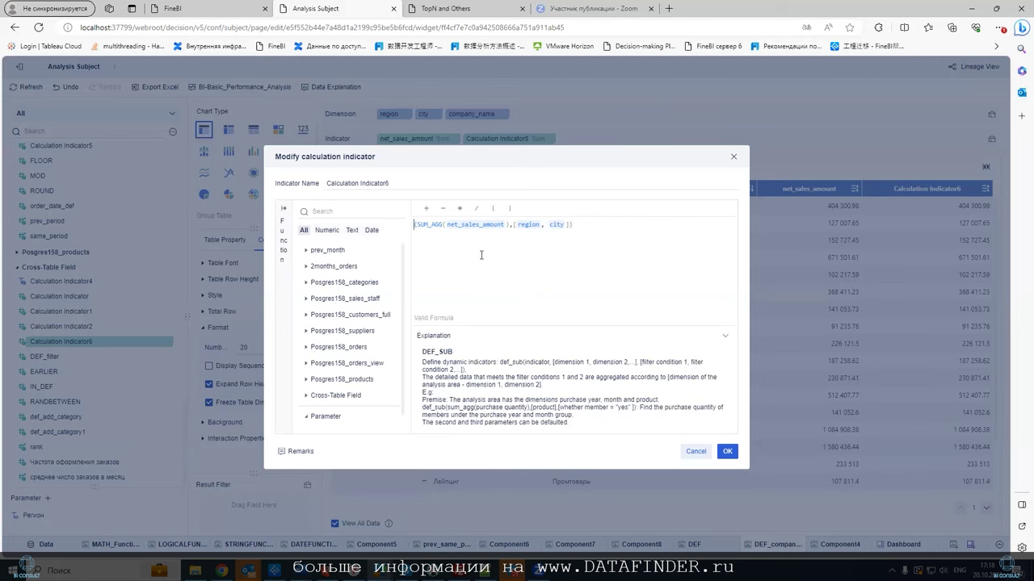
pyautogui.write('DEF')
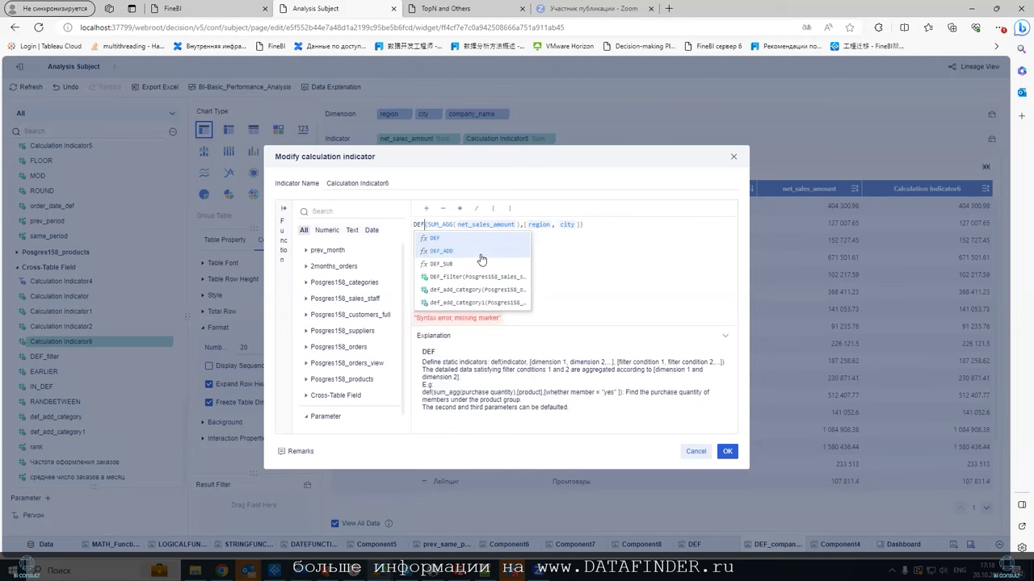
pyautogui.click(481, 251)
pyautogui.press('BackSpace')
pyautogui.press('BackSpace')
pyautogui.press('BackSpace')
pyautogui.press('BackSpace')
pyautogui.press('BackSpace')
pyautogui.press('BackSpace')
pyautogui.press('BackSpace')
# Insert DEF as the function of the Calculation Indicator6 formula without a duplicate pair of parentheses, and save it.
pyautogui.write('DE')
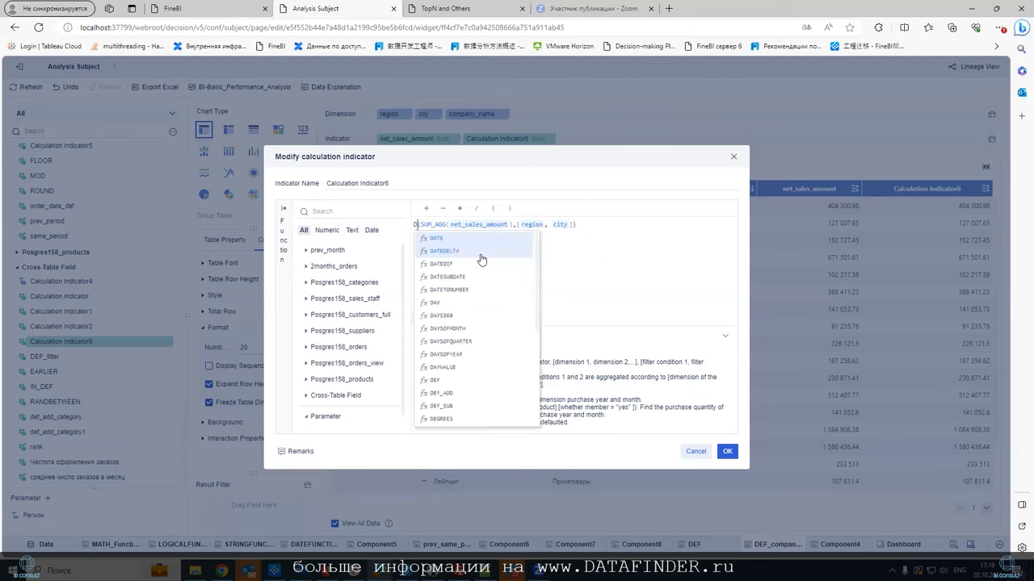
pyautogui.press('Up')
pyautogui.press('Up')
pyautogui.press('Up')
pyautogui.press('Up')
pyautogui.press('Up')
pyautogui.press('Up')
pyautogui.press('Up')
pyautogui.press('Up')
pyautogui.press('Up')
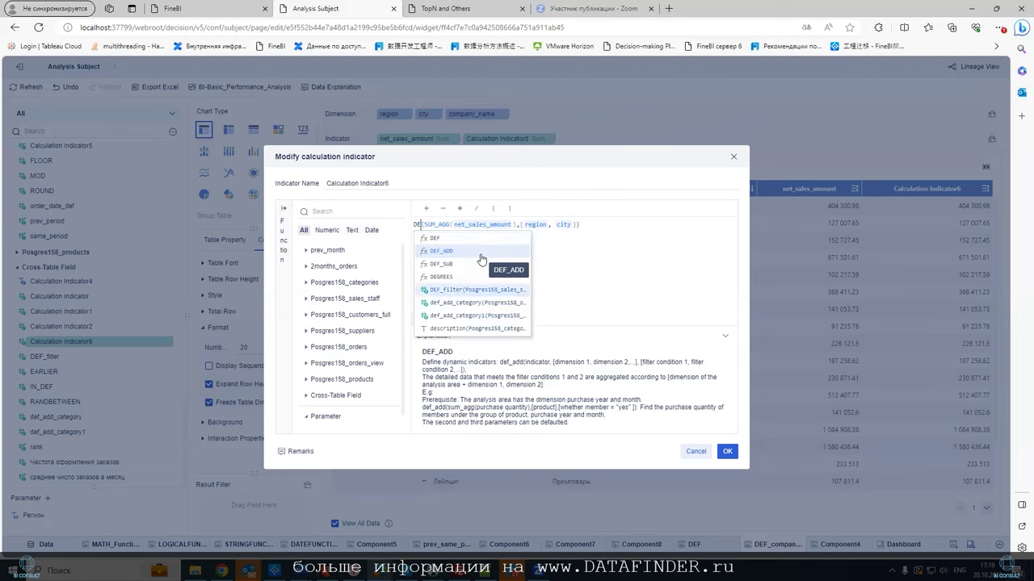
pyautogui.press('Down')
pyautogui.press('Return')
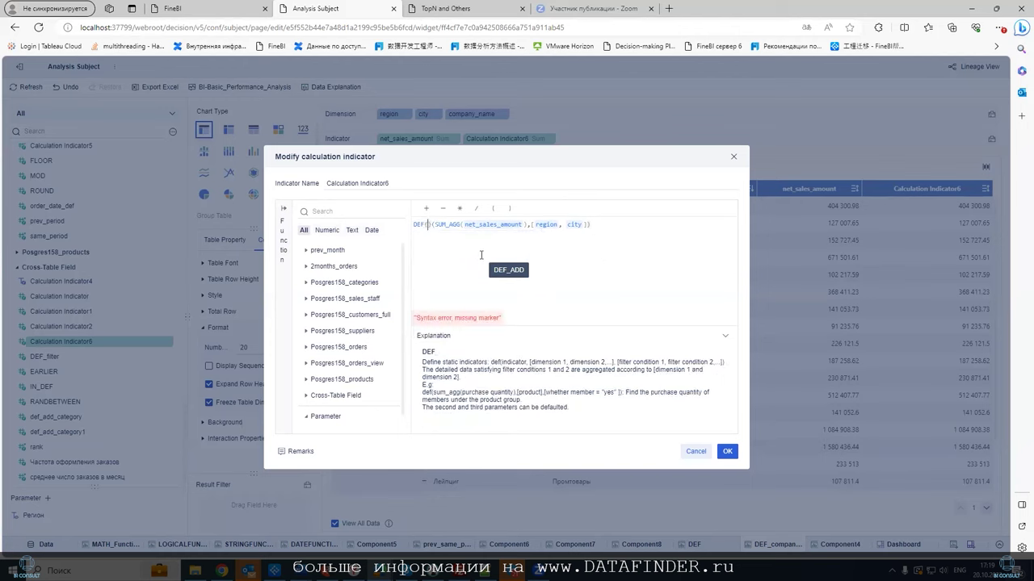
pyautogui.press('BackSpace')
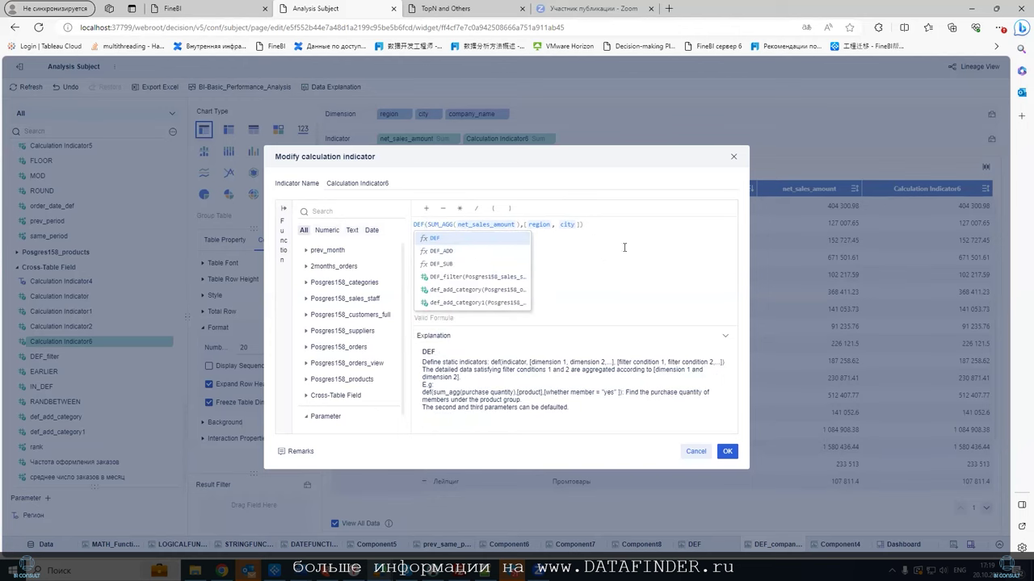
pyautogui.click(727, 450)
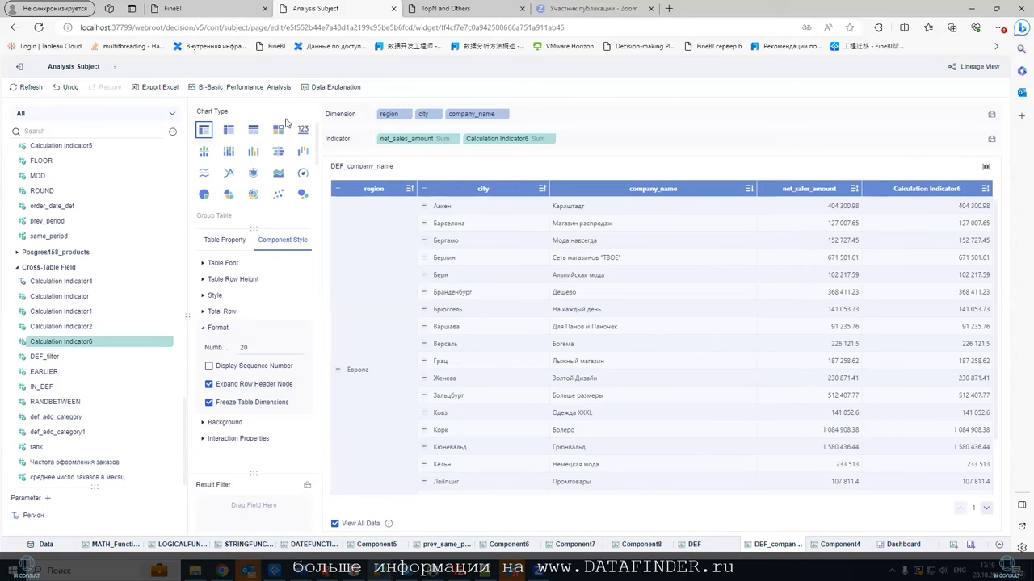
# Collapse the table's region level to compare the two indicators per region, and expand it again.
pyautogui.click(338, 189)
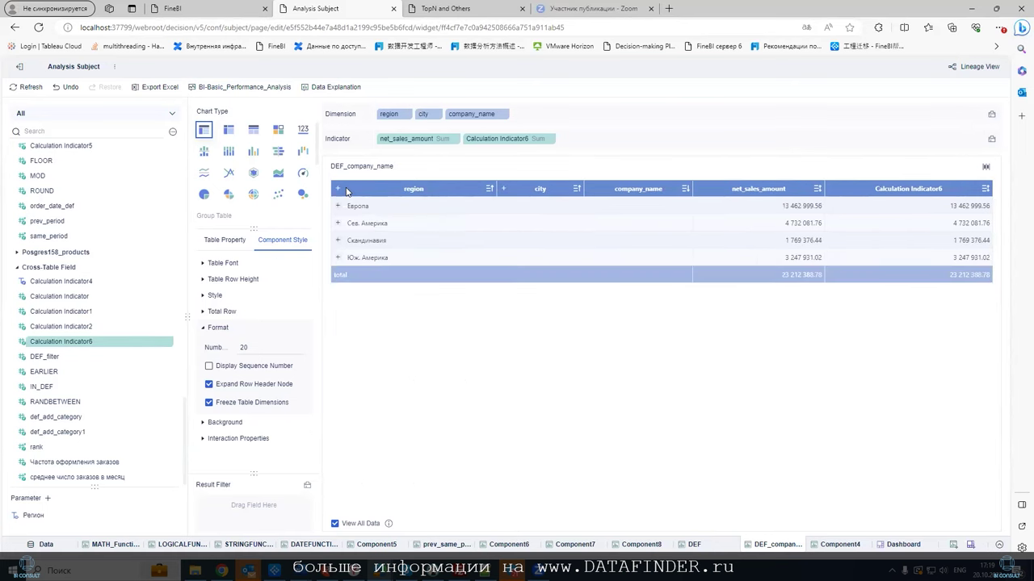
pyautogui.click(337, 189)
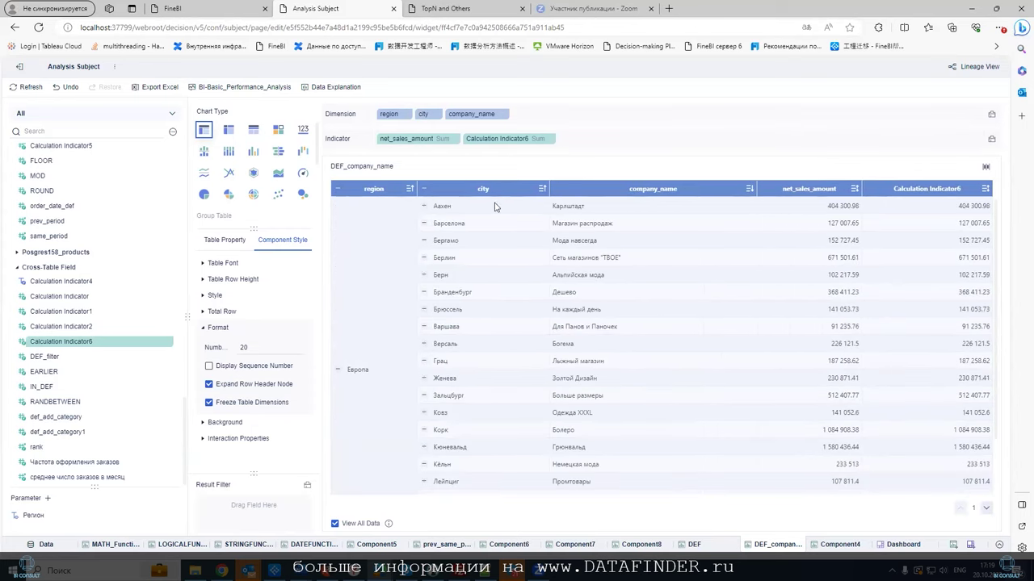
# Delete region and city from the Calculation Indicator6 formula, insert both again from the Posgres158_customers_full table and save.
pyautogui.click(167, 342)
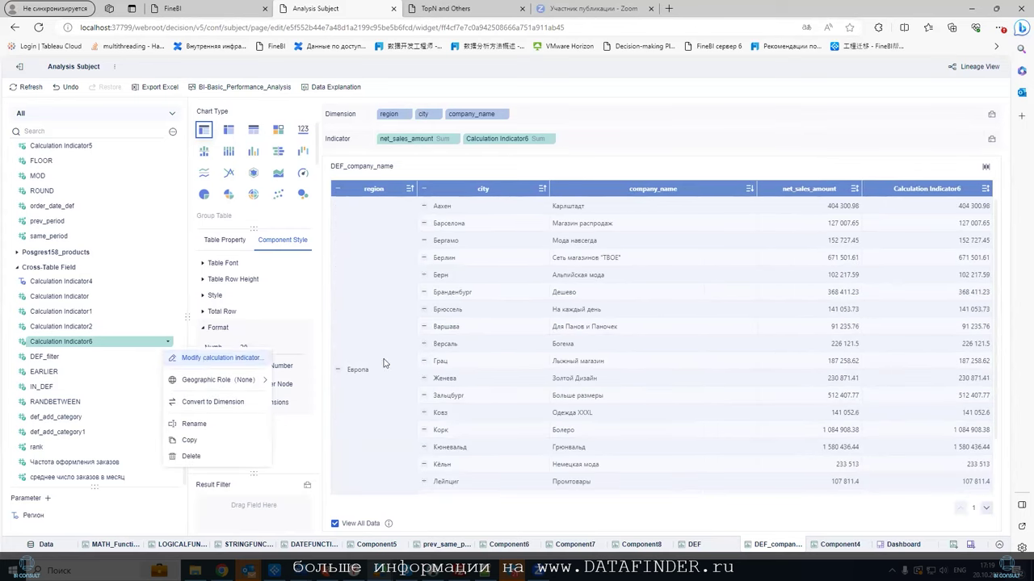
pyautogui.click(220, 358)
pyautogui.click(551, 226)
pyautogui.press('BackSpace')
pyautogui.write('r')
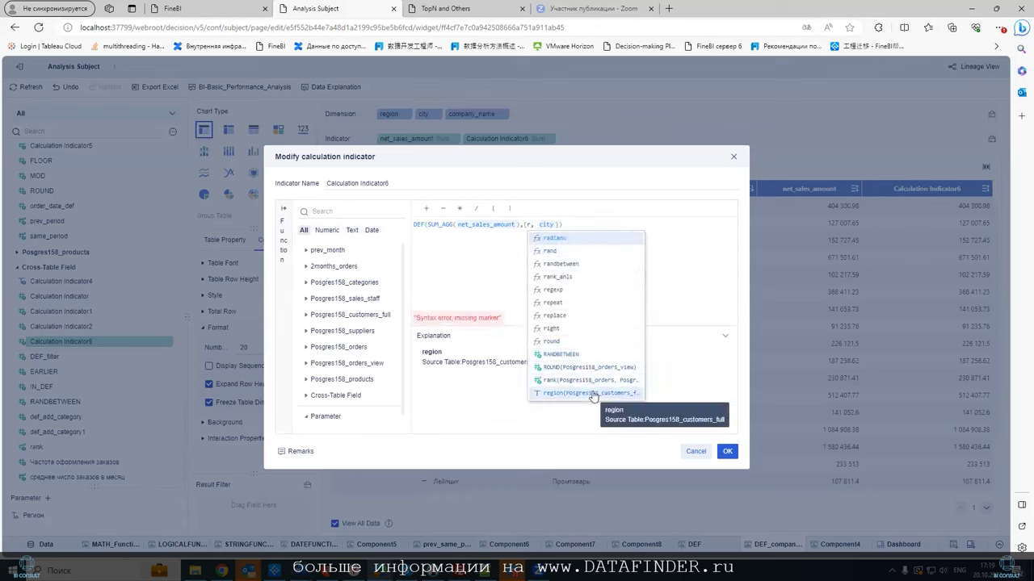
pyautogui.click(592, 394)
pyautogui.click(589, 256)
pyautogui.press('BackSpace')
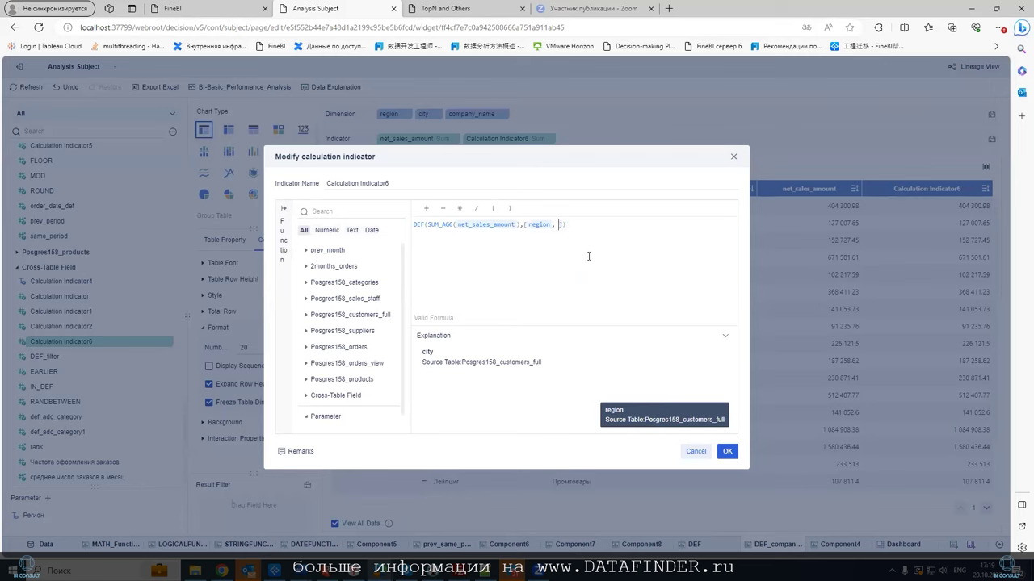
pyautogui.write('city')
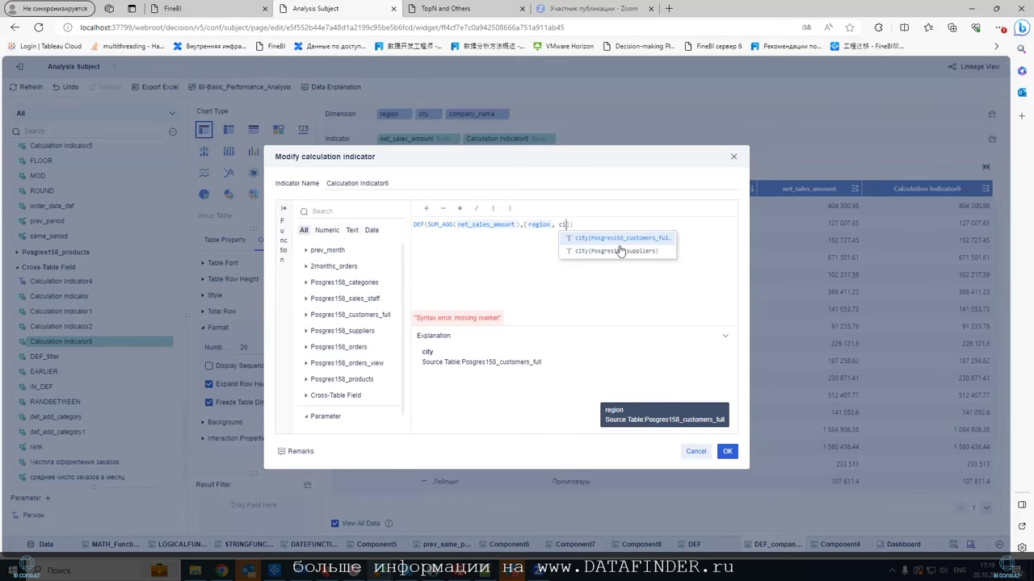
pyautogui.click(628, 247)
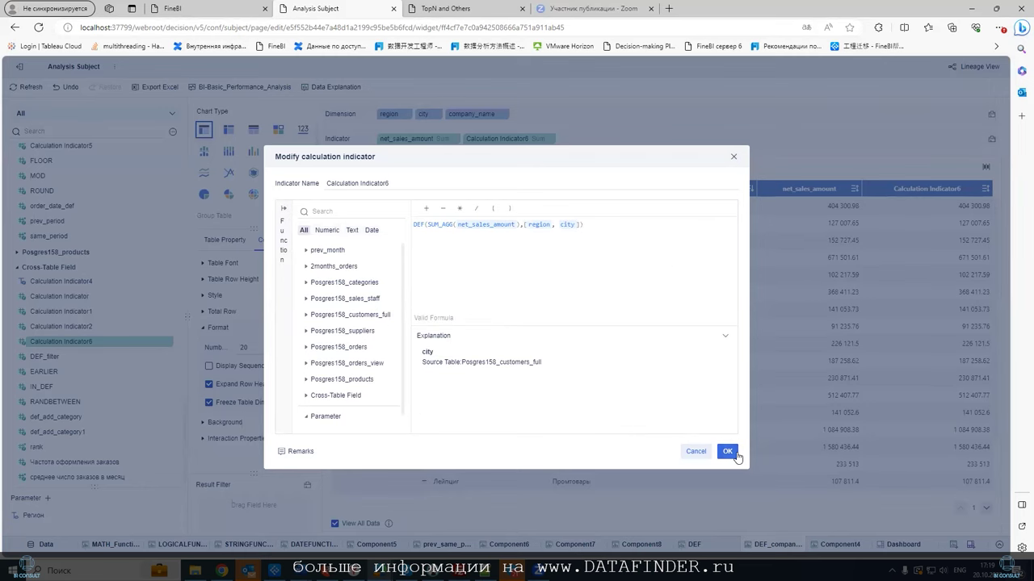
pyautogui.click(735, 456)
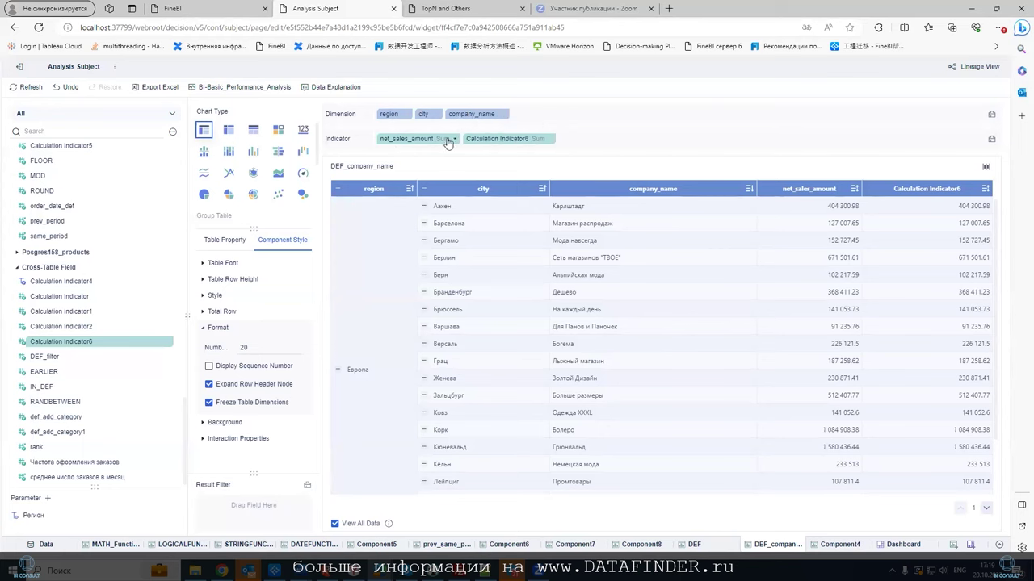
# Remove company_name from the table's dimensions.
pyautogui.click(504, 113)
pyautogui.click(516, 341)
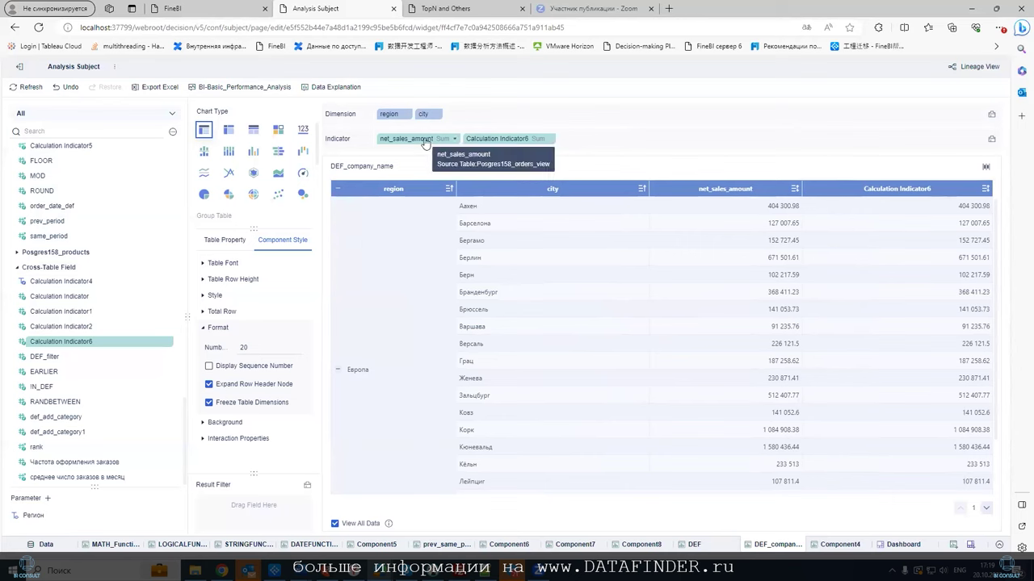
# Delete net_sales_amount from the Calculation Indicator6 formula, insert it again from the Posgres158_orders_view table and save.
pyautogui.click(168, 343)
pyautogui.click(206, 360)
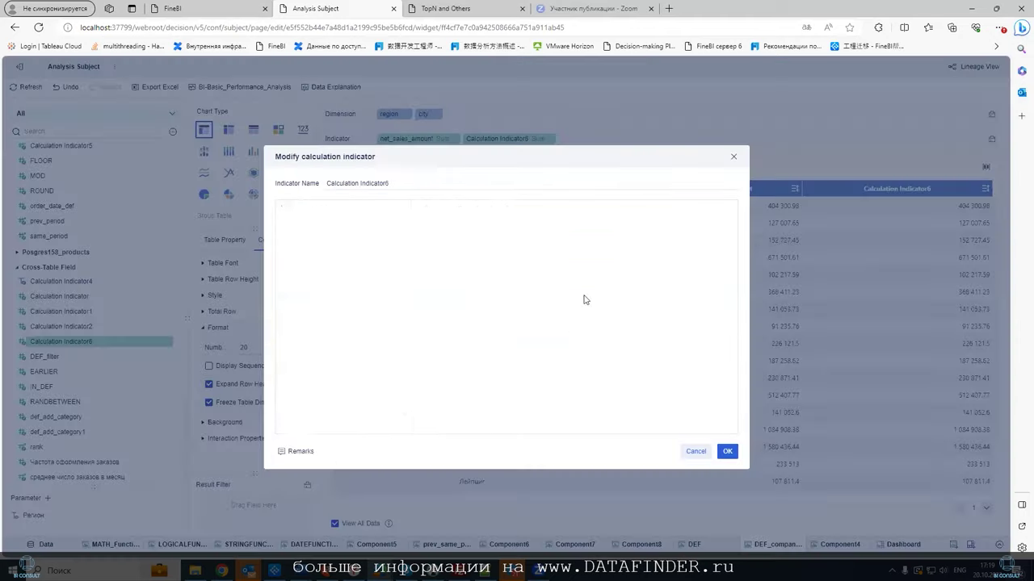
pyautogui.click(517, 225)
pyautogui.press('BackSpace')
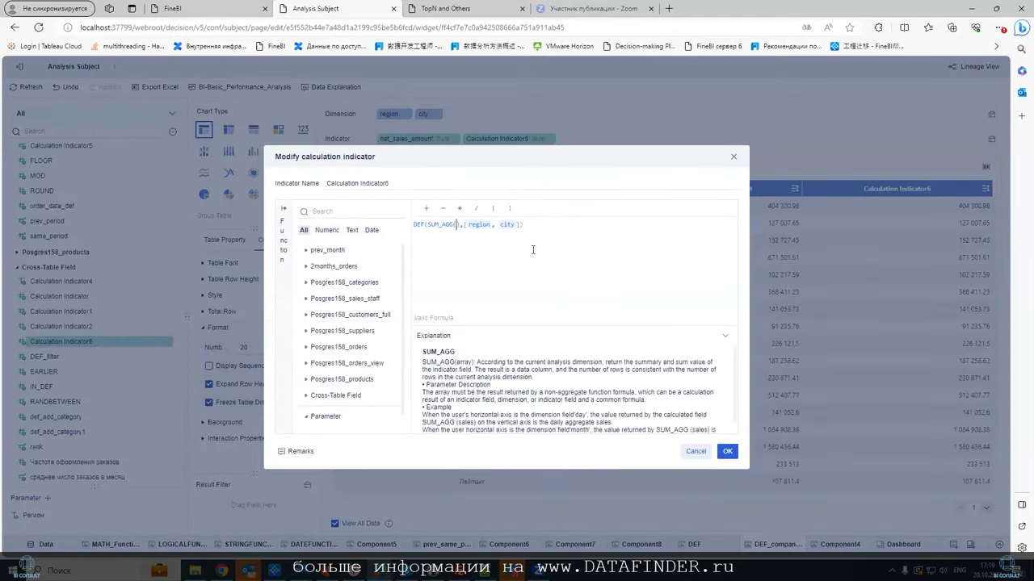
pyautogui.write('ne')
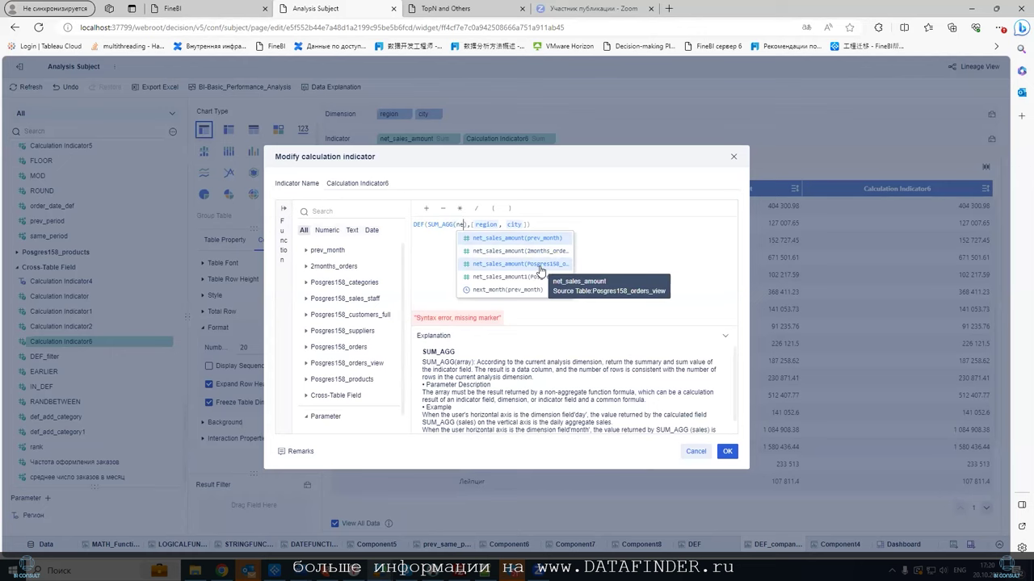
pyautogui.click(540, 264)
pyautogui.click(725, 450)
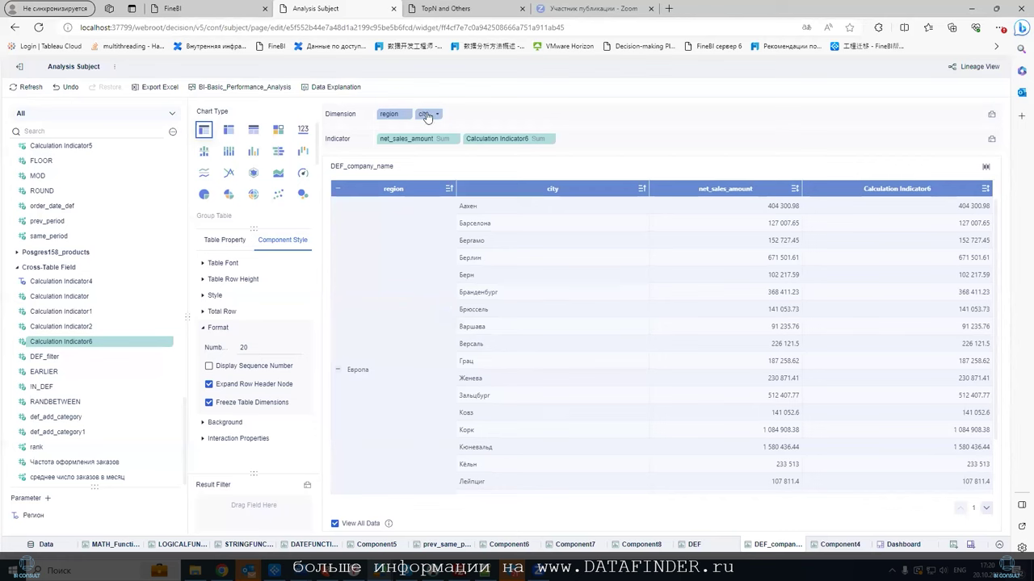
# Remove city from the Calculation Indicator6 formula, insert net_sales_amount anew from Posgres158_orders_view and save the formula.
pyautogui.click(169, 343)
pyautogui.click(179, 357)
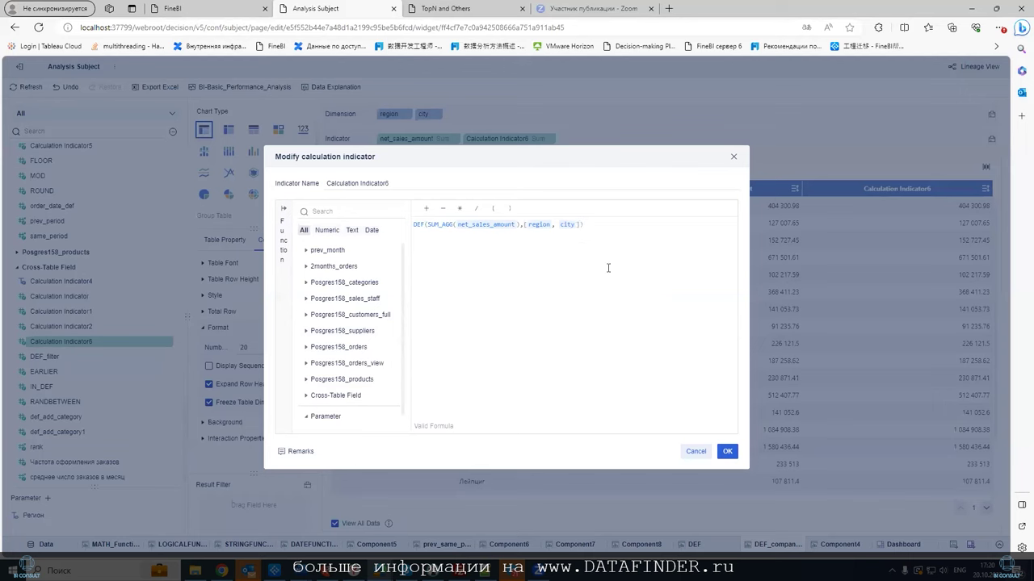
pyautogui.press('BackSpace')
pyautogui.press('BackSpace')
pyautogui.press('BackSpace')
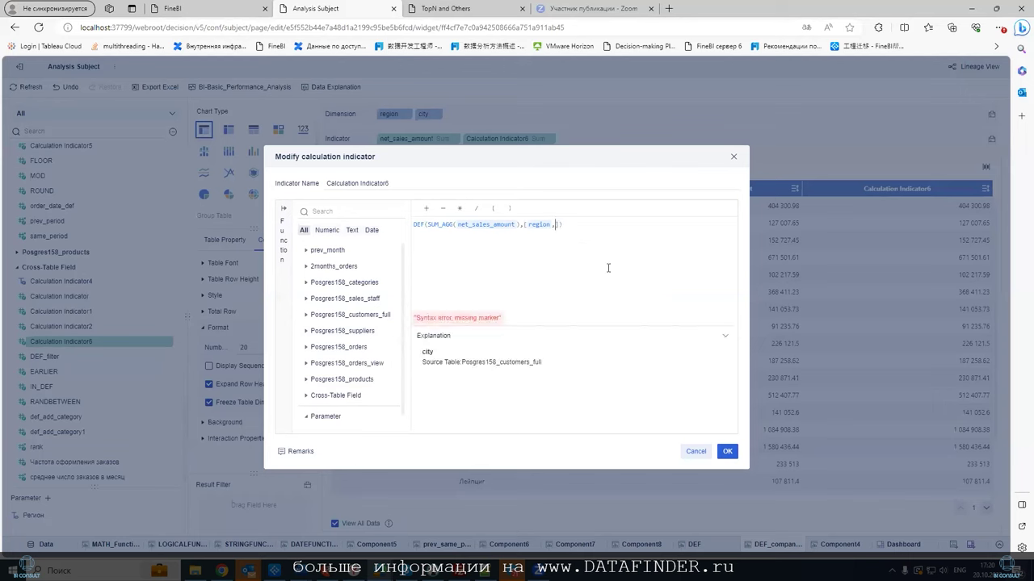
pyautogui.click(515, 225)
pyautogui.press('BackSpace')
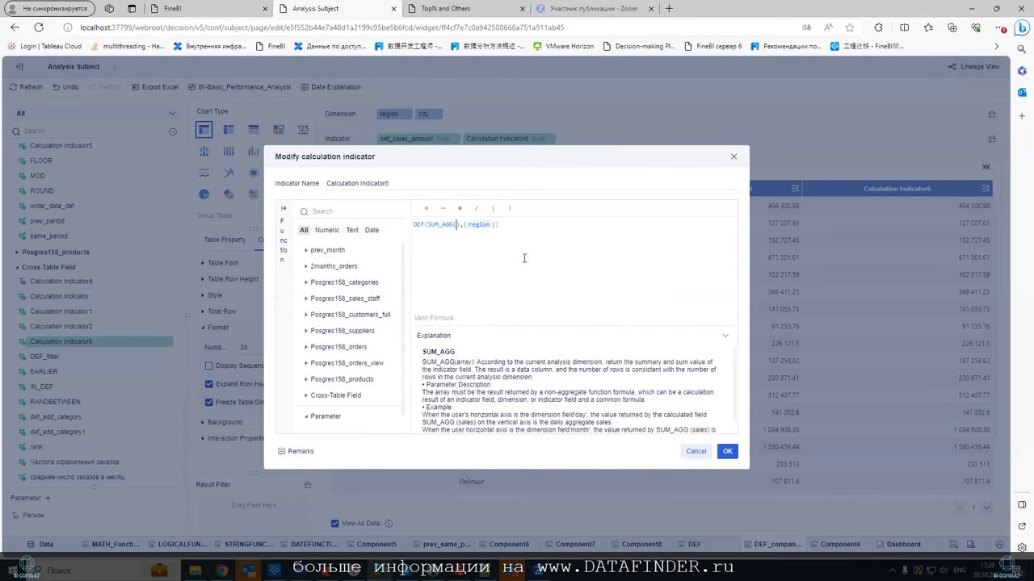
pyautogui.write('ne')
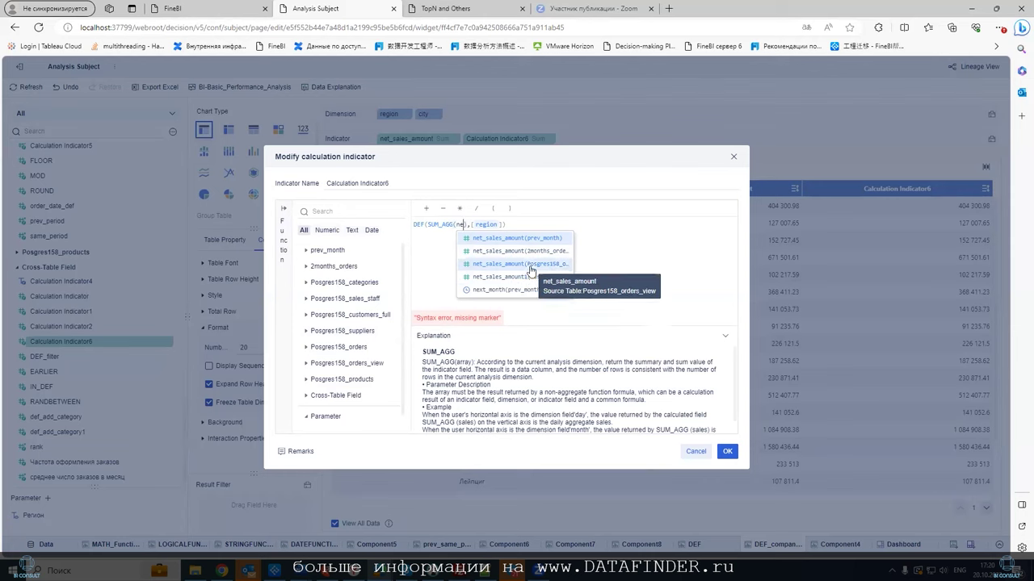
pyautogui.click(530, 269)
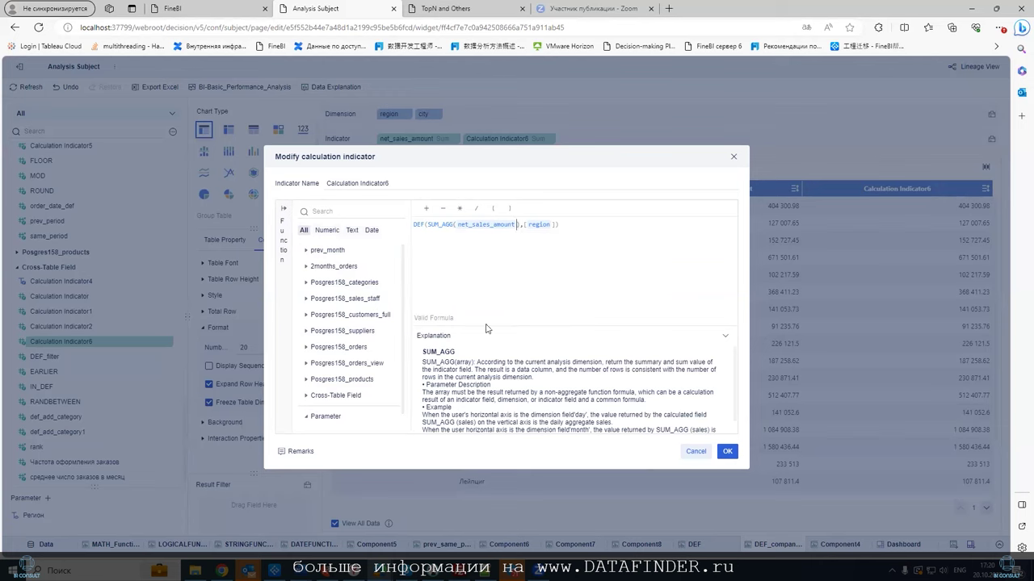
pyautogui.click(727, 452)
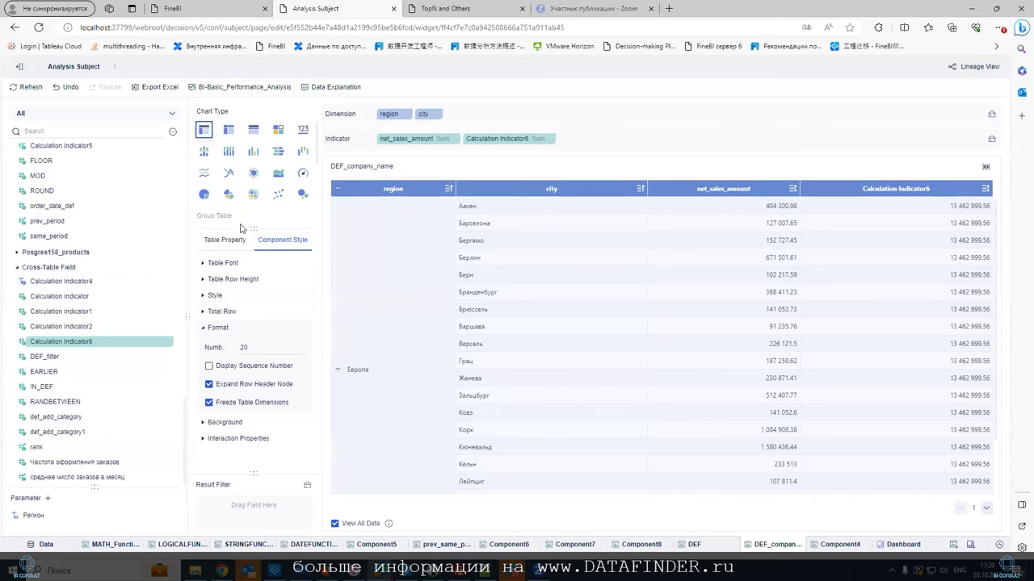
# Review the DEF function's explanation in the Calculation Indicator6 formula.
pyautogui.click(168, 342)
pyautogui.click(187, 357)
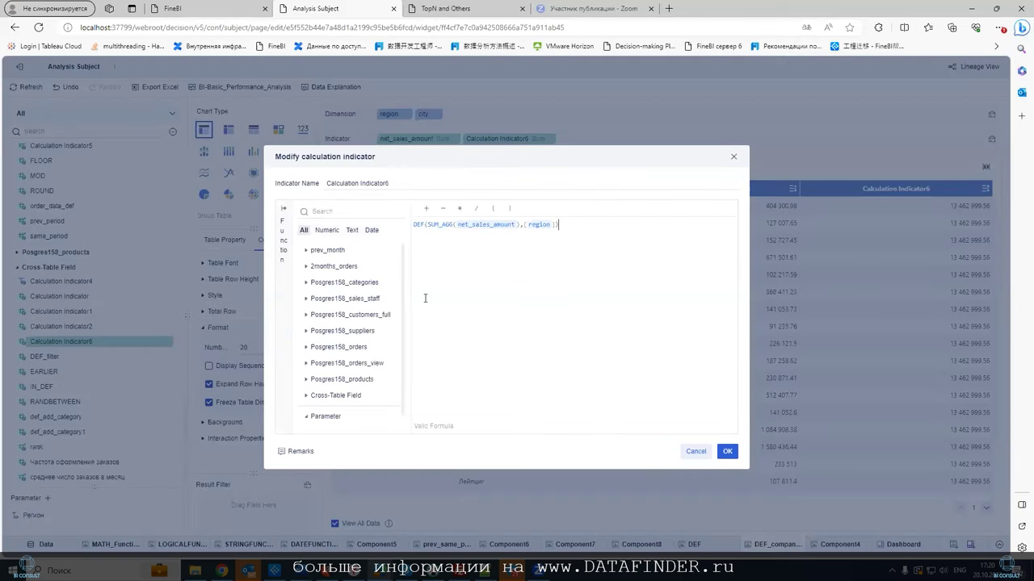
pyautogui.click(424, 224)
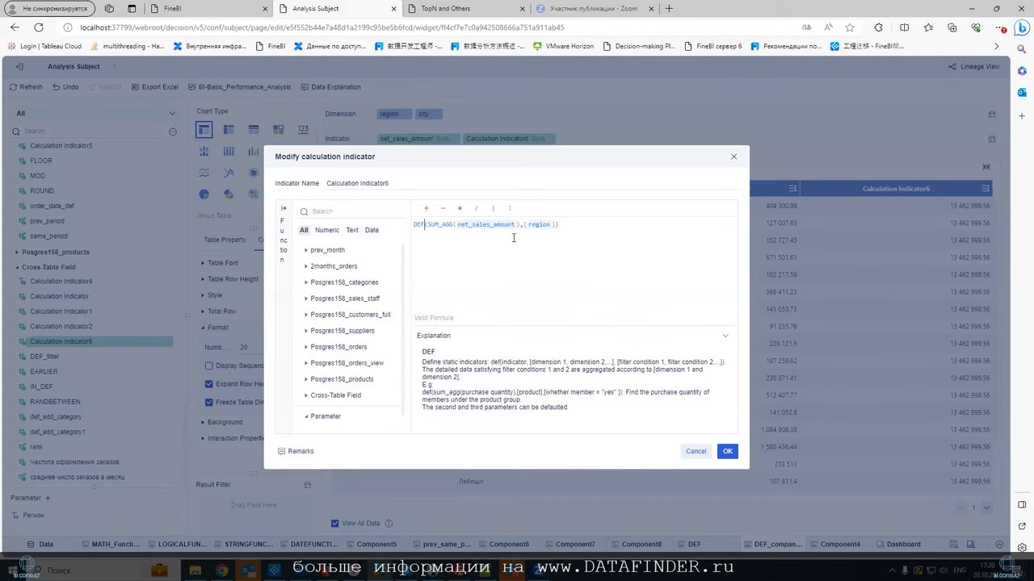
pyautogui.click(724, 451)
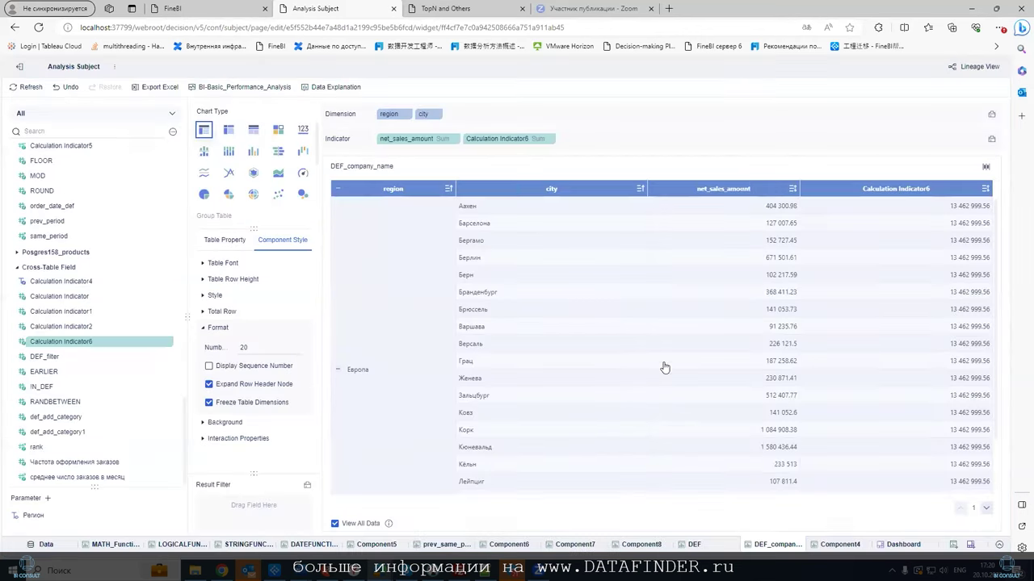
# Change the function in the Calculation Indicator6 formula from DEF to DEF_ADD.
pyautogui.click(167, 342)
pyautogui.click(191, 360)
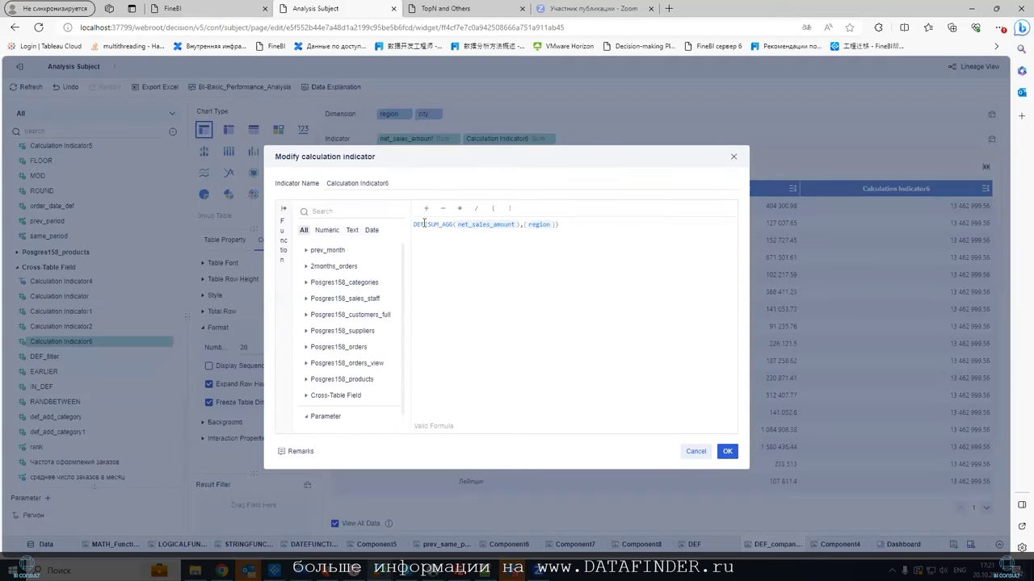
pyautogui.click(424, 224)
pyautogui.write('_ADD')
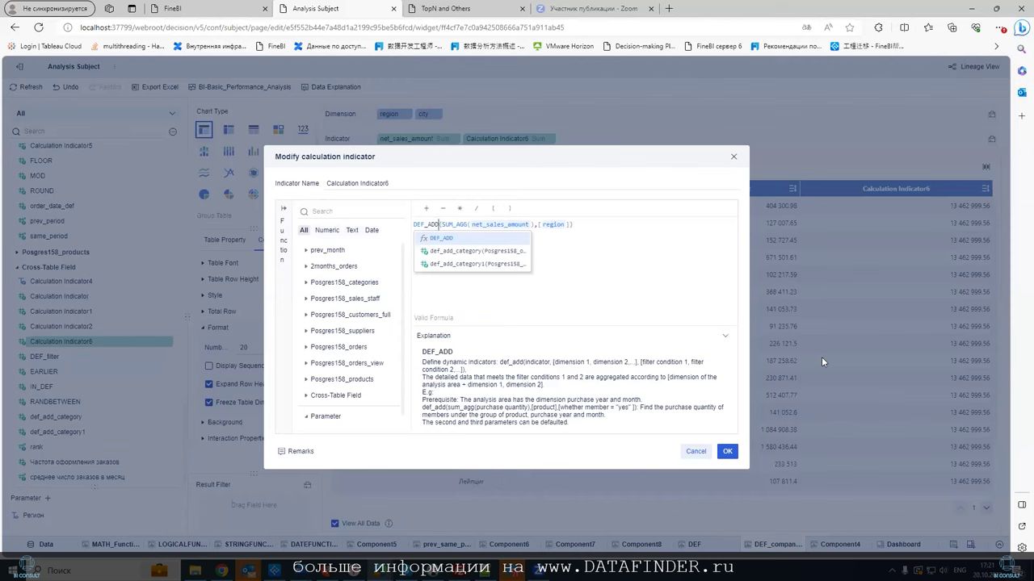
pyautogui.press('BackSpace')
pyautogui.write('D')
# Add customer_id from Posgres158_orders after region in the DEF_ADD dimension list and save the indicator.
pyautogui.click(559, 224)
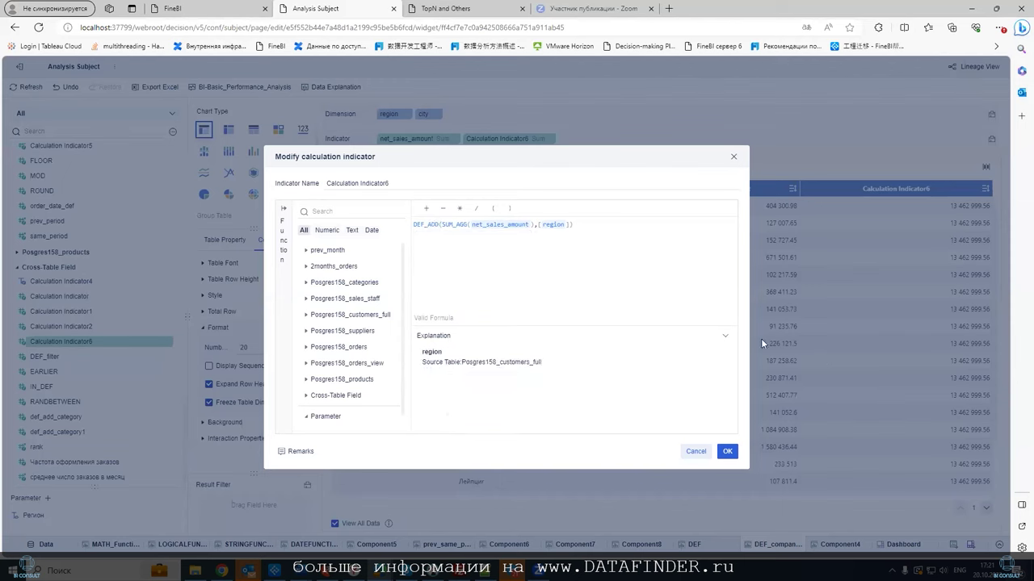
pyautogui.write(',')
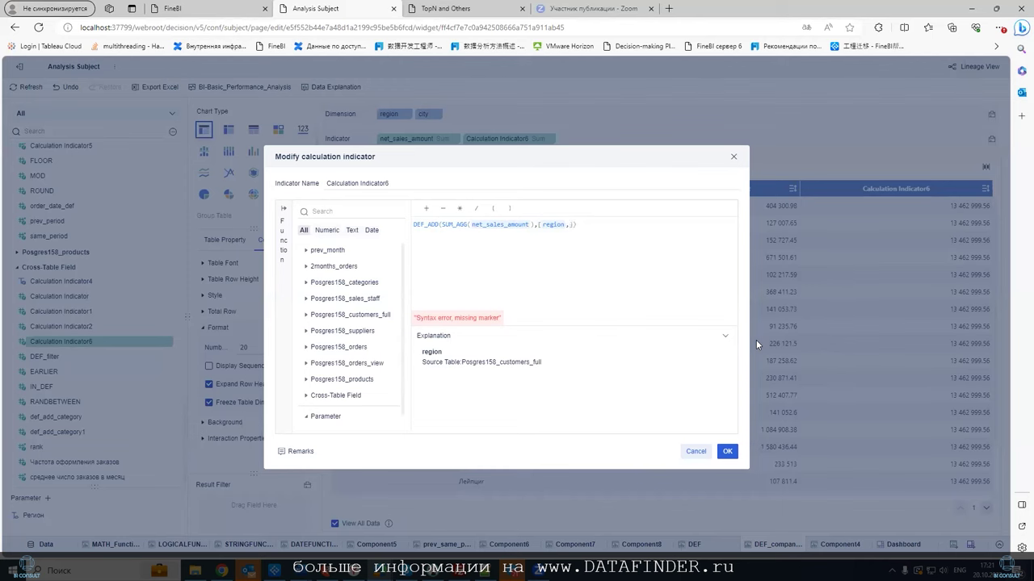
pyautogui.write('customer_id')
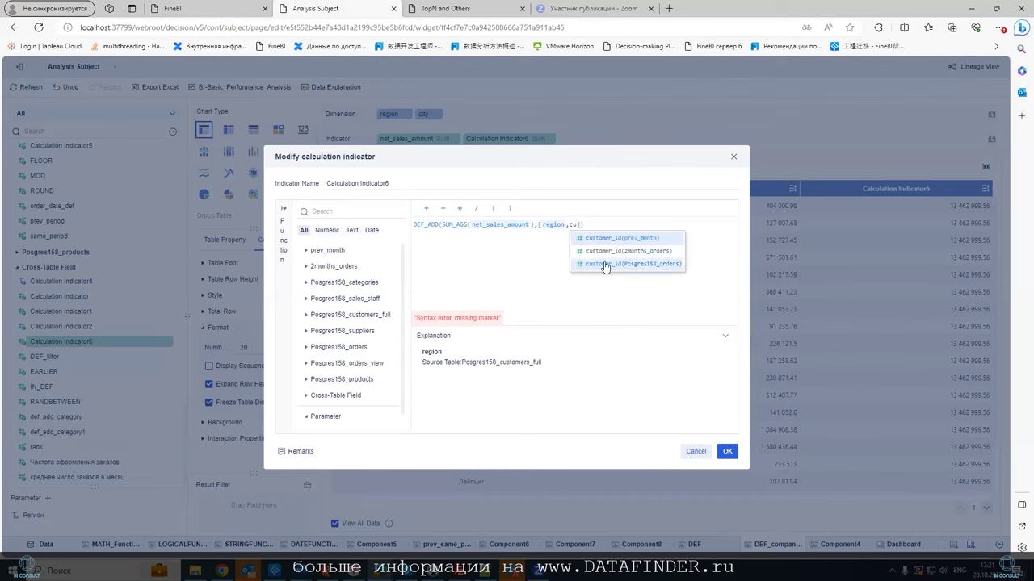
pyautogui.click(605, 265)
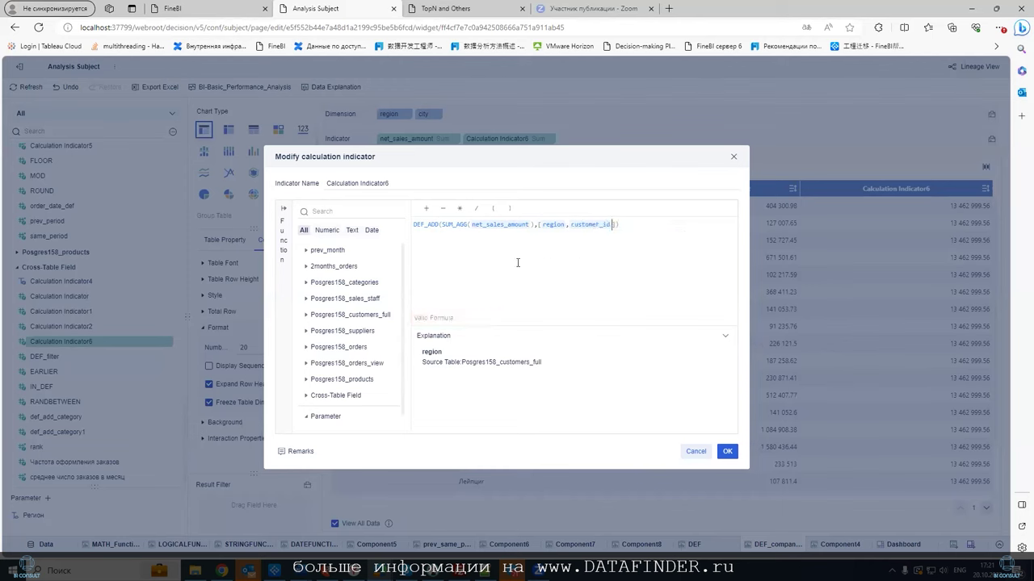
pyautogui.click(726, 451)
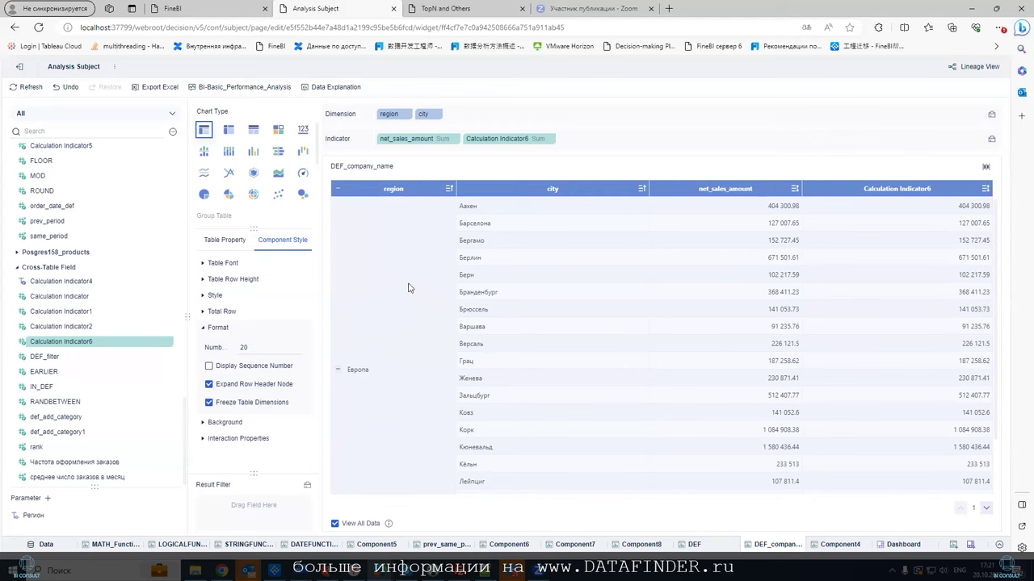
pyautogui.click(168, 341)
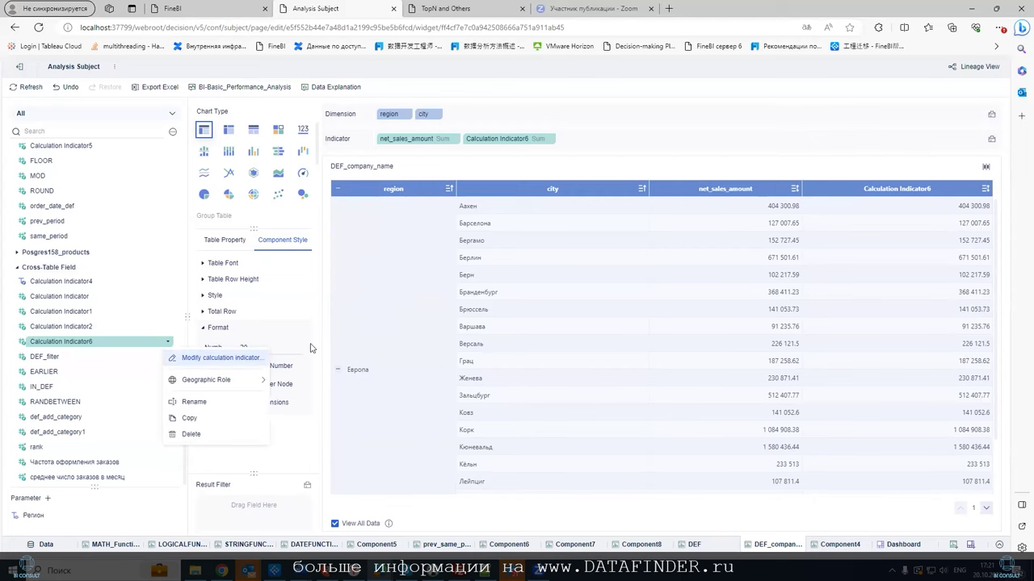
pyautogui.click(220, 358)
pyautogui.click(610, 224)
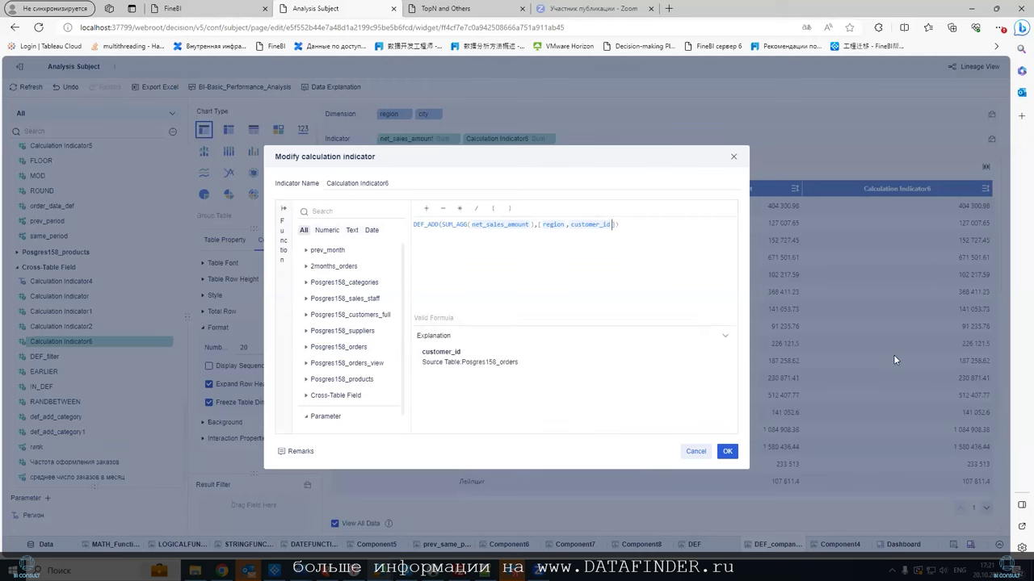
pyautogui.press('BackSpace')
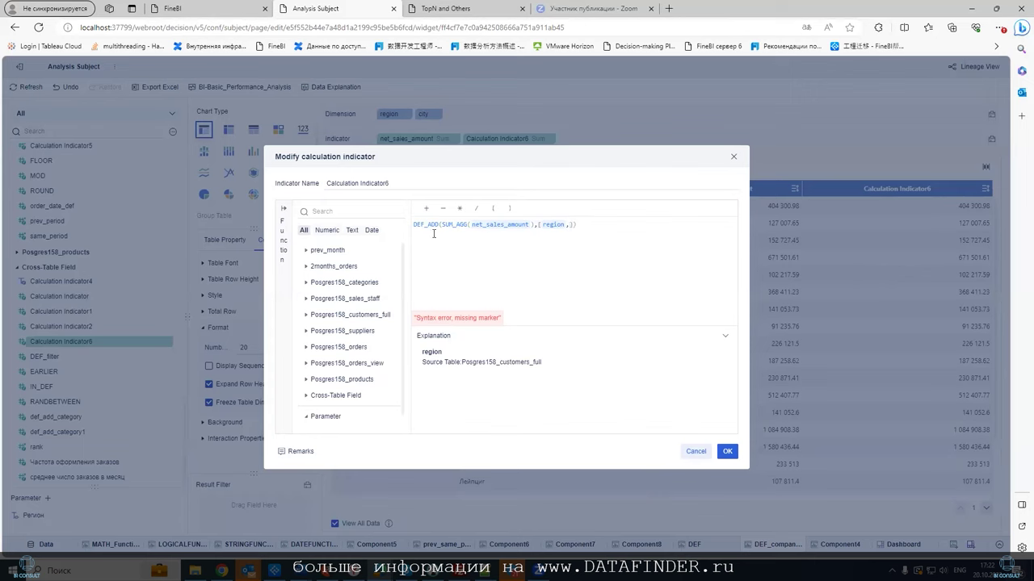
pyautogui.click(696, 454)
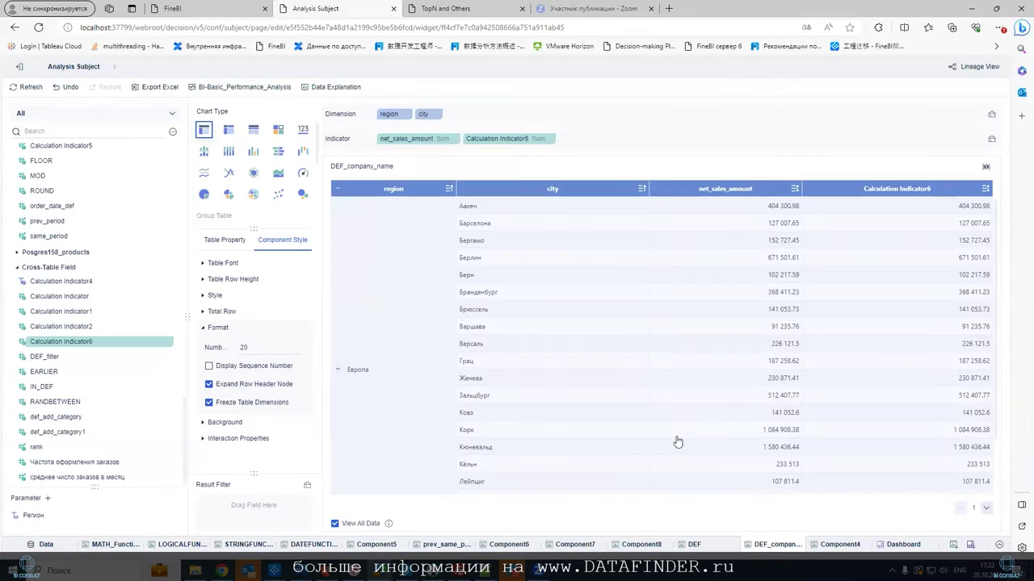
# Switch to the DEF component and open the formula of its EARLIER calculation indicator.
pyautogui.click(688, 541)
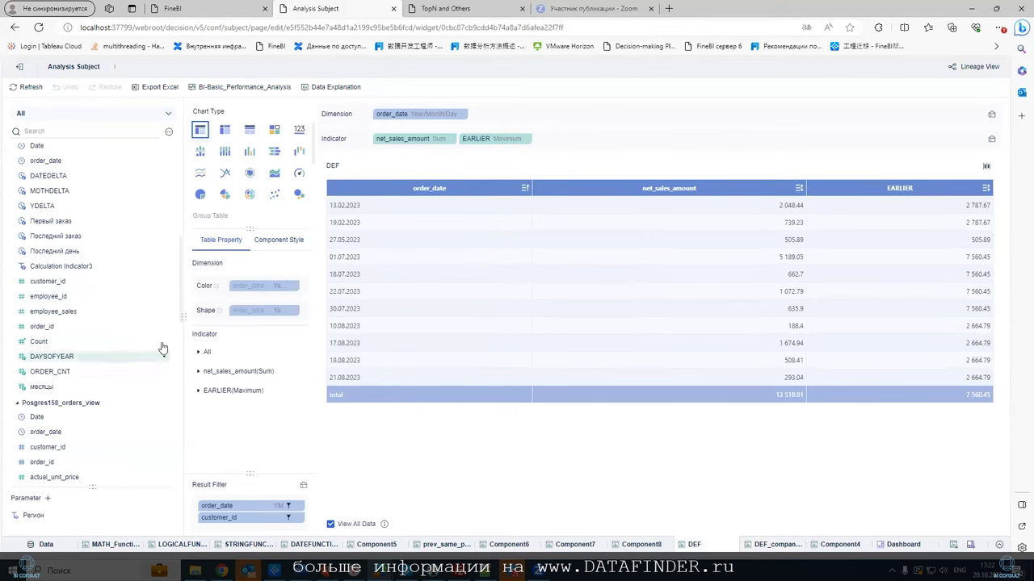
pyautogui.scroll(-10, 159, 298)
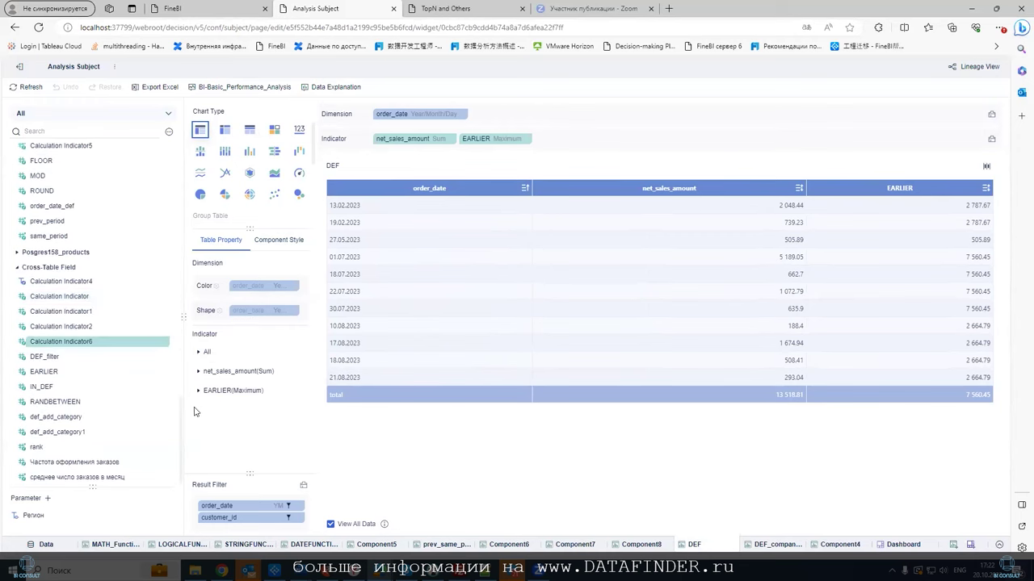
pyautogui.moveTo(181, 420)
pyautogui.mouseDown()
pyautogui.moveTo(203, 168)
pyautogui.moveTo(207, 274)
pyautogui.moveTo(173, 438)
pyautogui.mouseUp()
pyautogui.scroll(3, 187, 380)
pyautogui.click(164, 371)
pyautogui.click(216, 388)
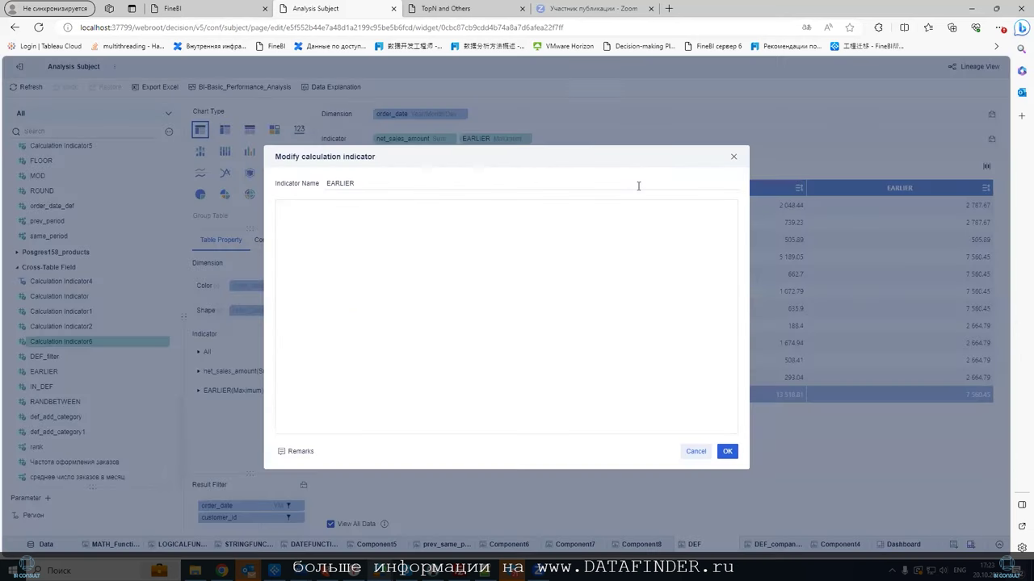
# Examine the order_date dimension and the condition comparing MONTH(order_date) with EARLIER(MONTH(order_date)) in the EARLIER formula.
pyautogui.click(552, 224)
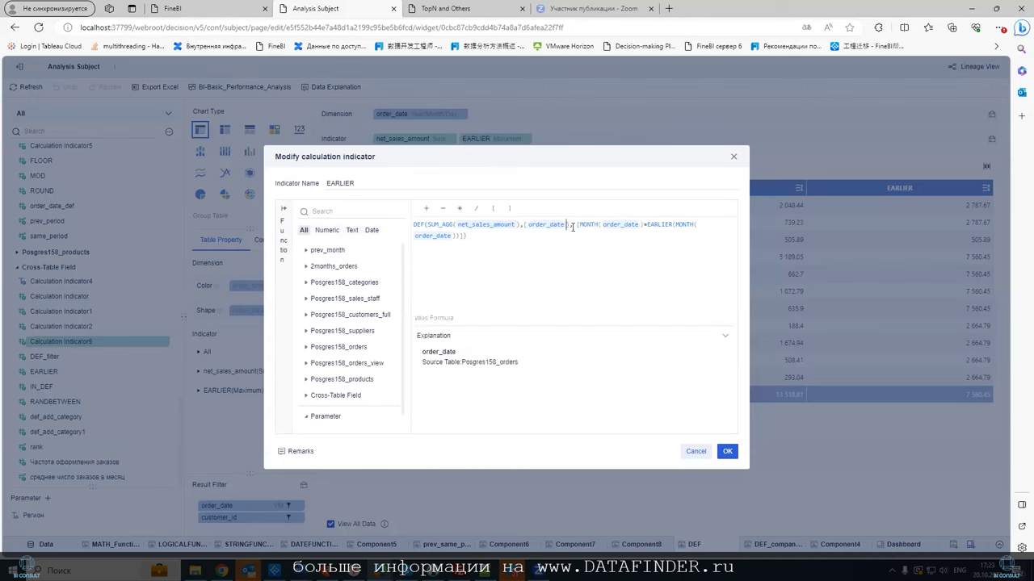
pyautogui.moveTo(578, 225); pyautogui.dragTo(452, 235)
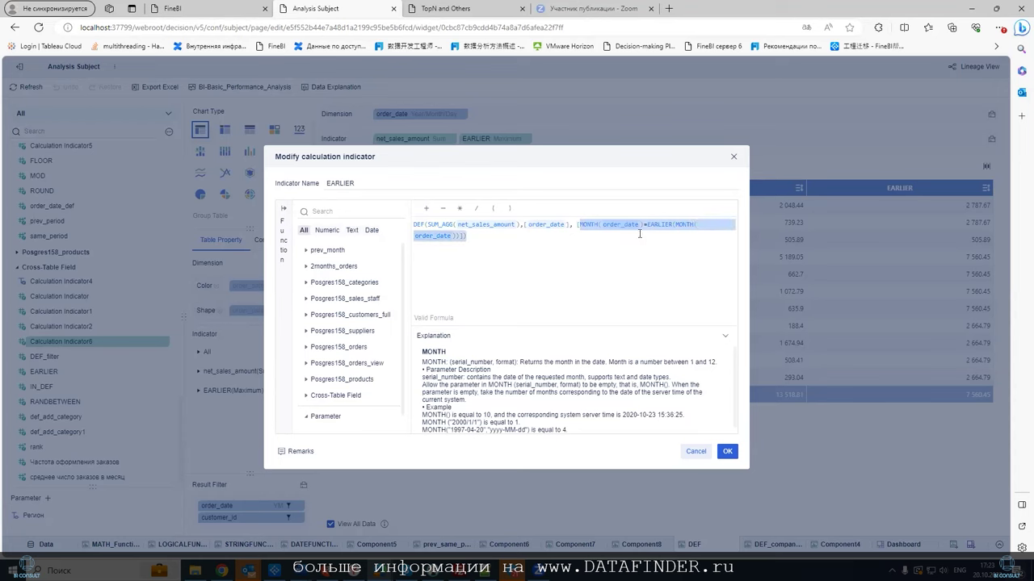
pyautogui.click(450, 236)
pyautogui.write(')')
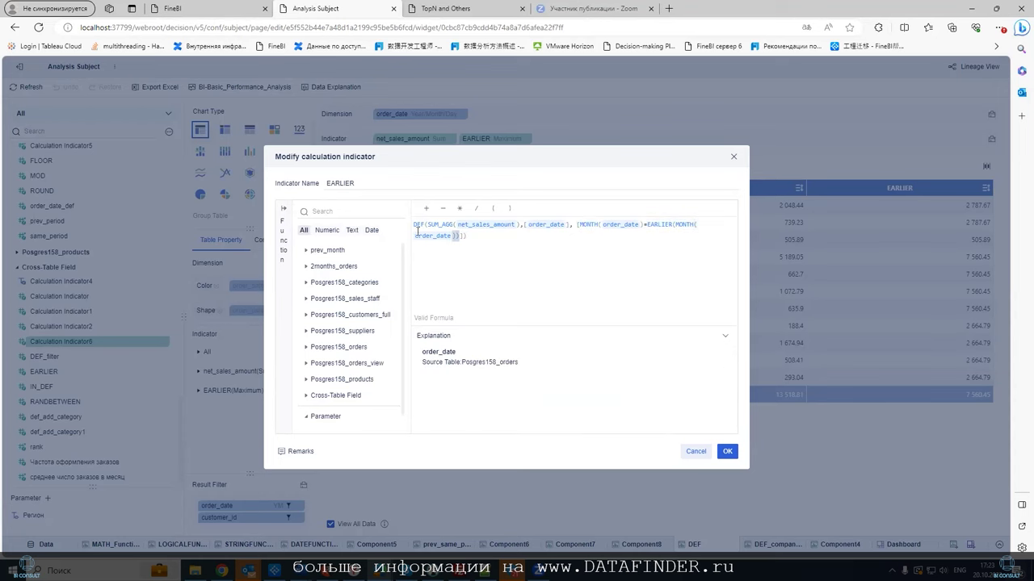
pyautogui.click(567, 226)
pyautogui.click(639, 225)
pyautogui.click(646, 224)
pyautogui.moveTo(588, 221)
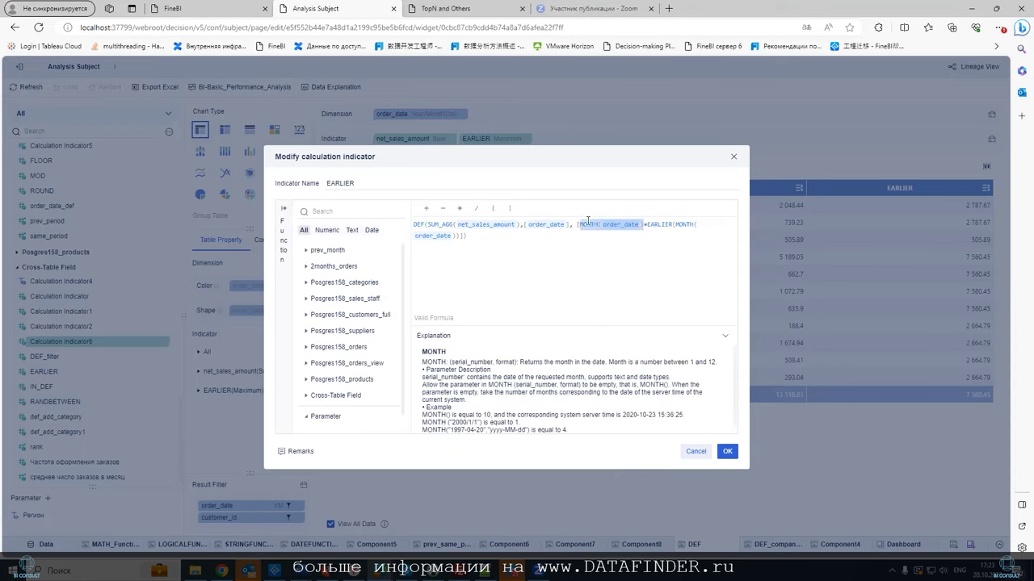
pyautogui.moveTo(646, 224)
pyautogui.mouseDown()
pyautogui.moveTo(695, 230)
pyautogui.moveTo(634, 239)
pyautogui.mouseUp()
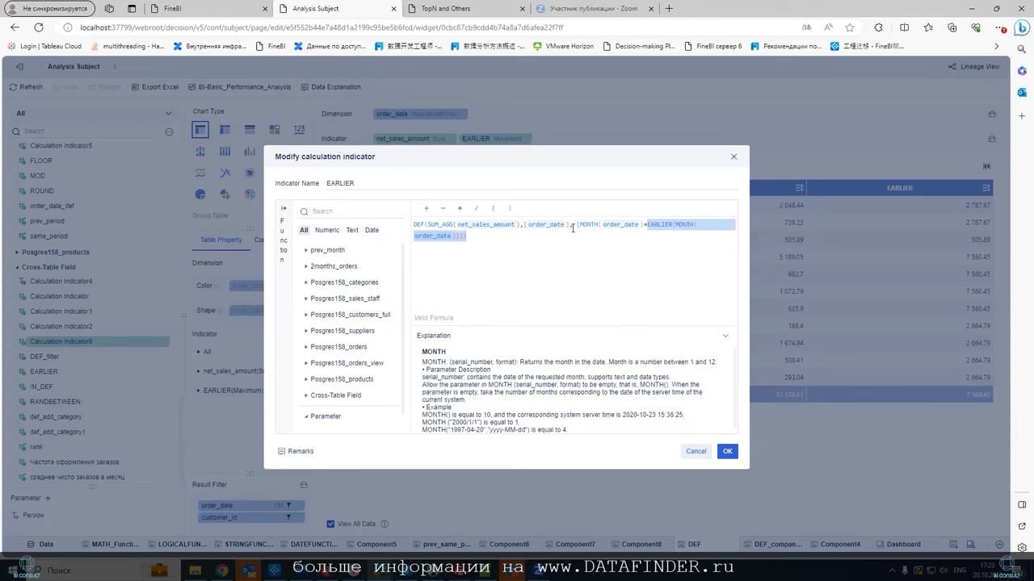
pyautogui.click(622, 226)
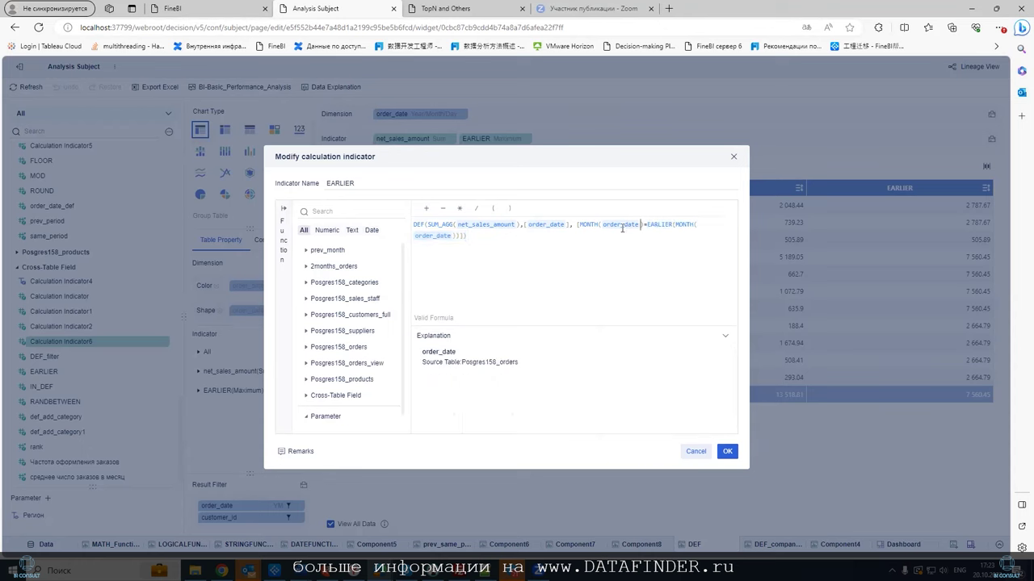
pyautogui.moveTo(592, 225); pyautogui.dragTo(679, 236)
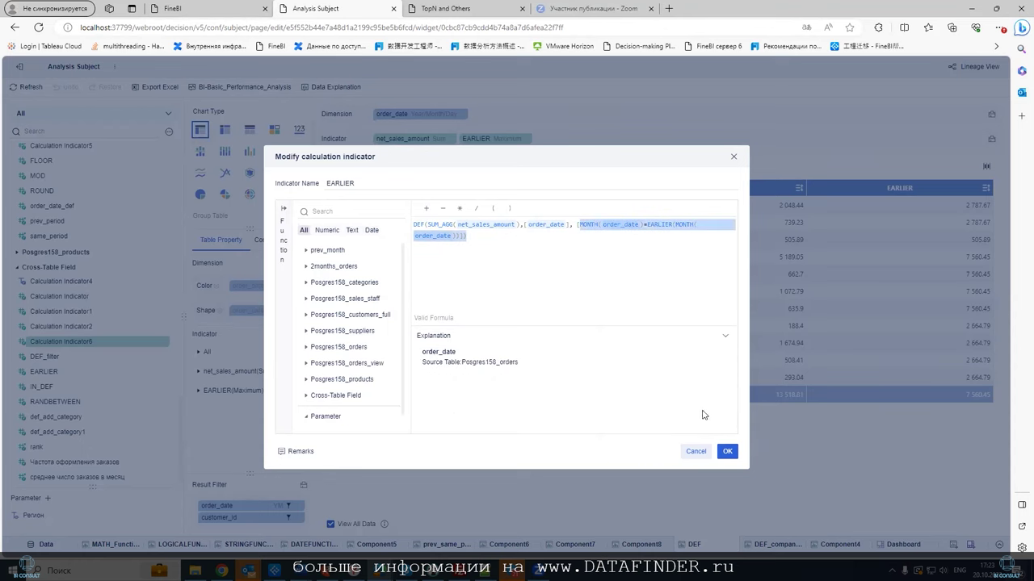
pyautogui.click(719, 452)
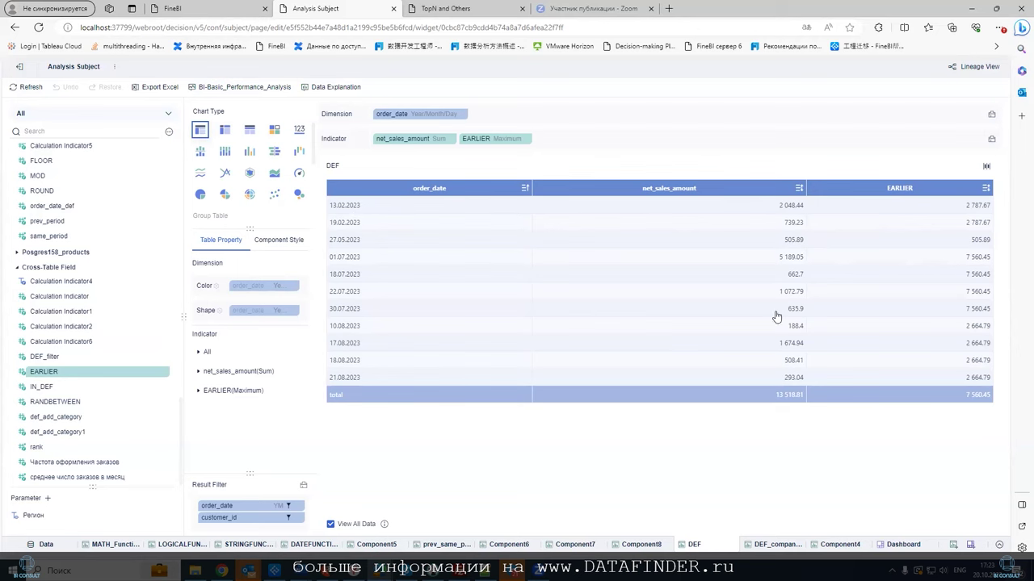
pyautogui.click(164, 373)
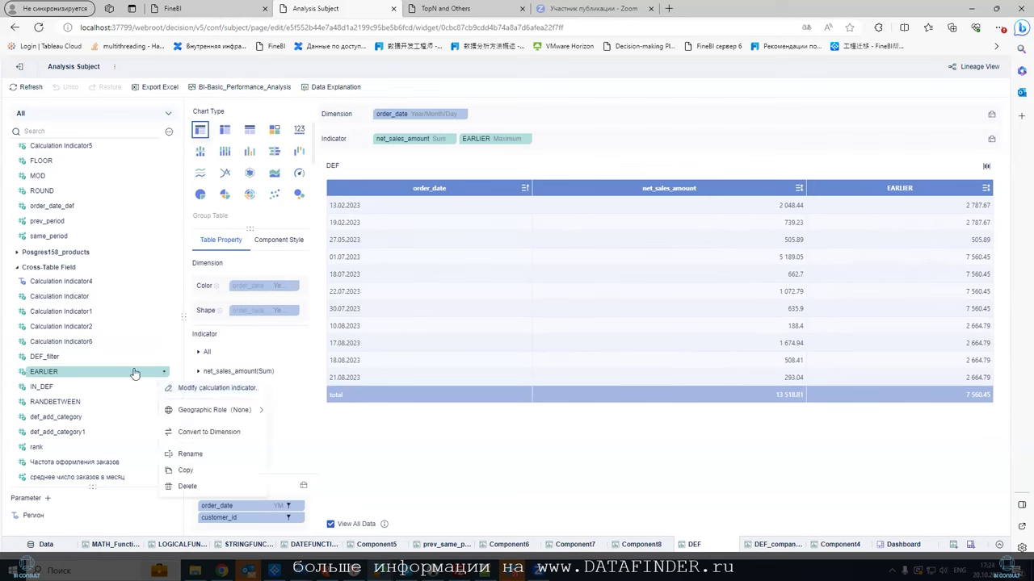
pyautogui.click(133, 373)
pyautogui.click(168, 132)
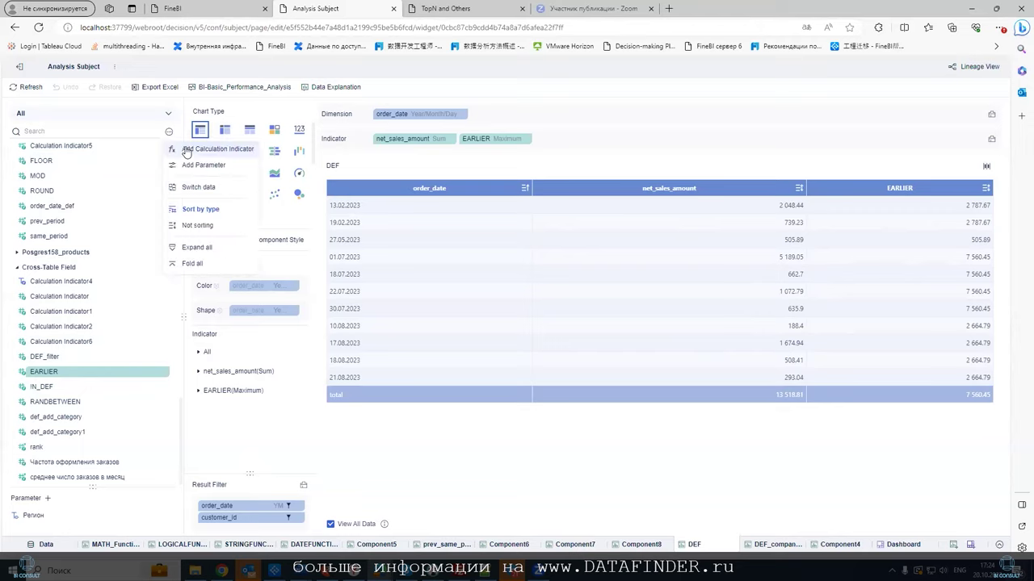
pyautogui.click(191, 146)
pyautogui.write('DEF')
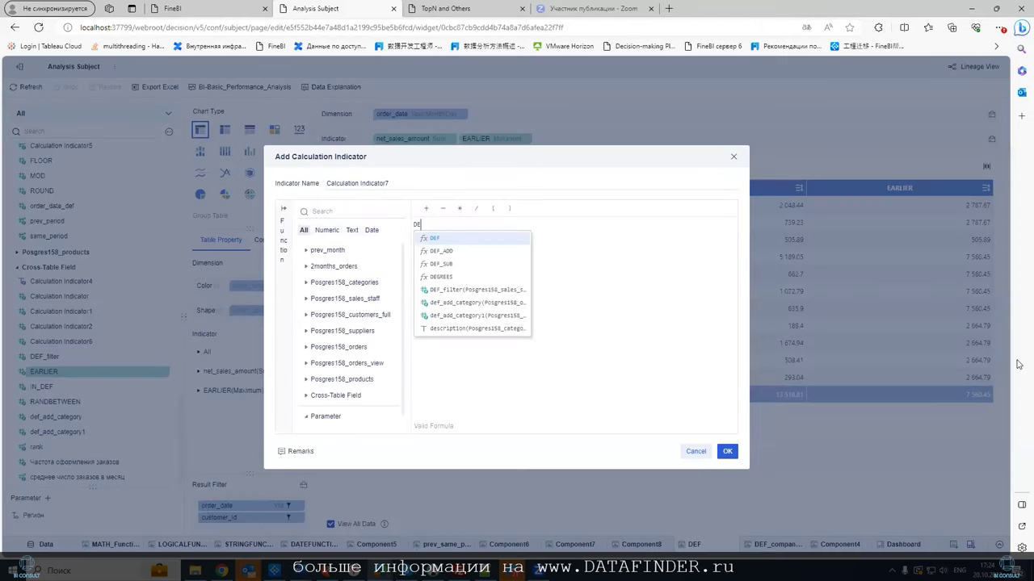
pyautogui.press('Down')
pyautogui.press('Return')
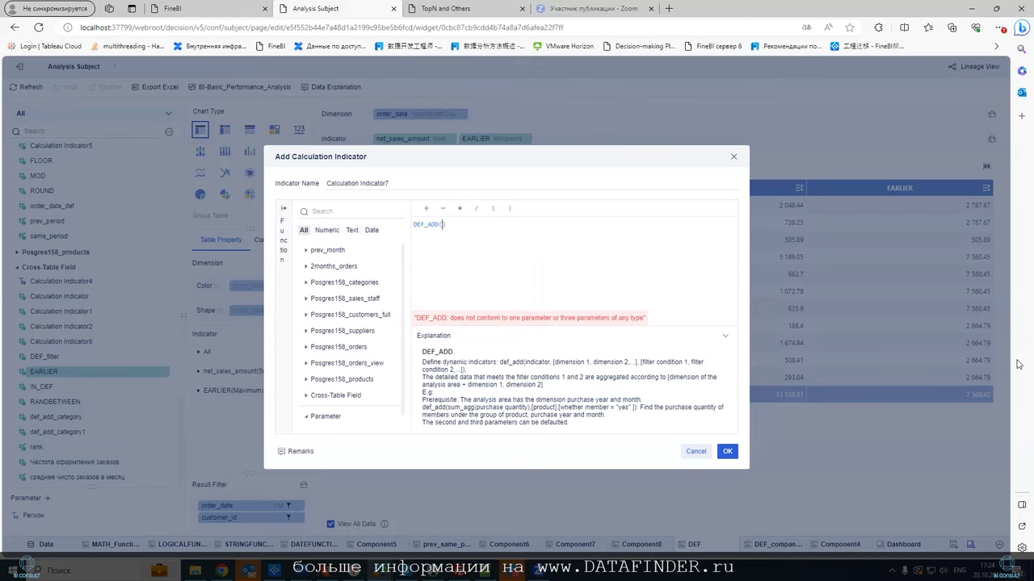
pyautogui.click(696, 451)
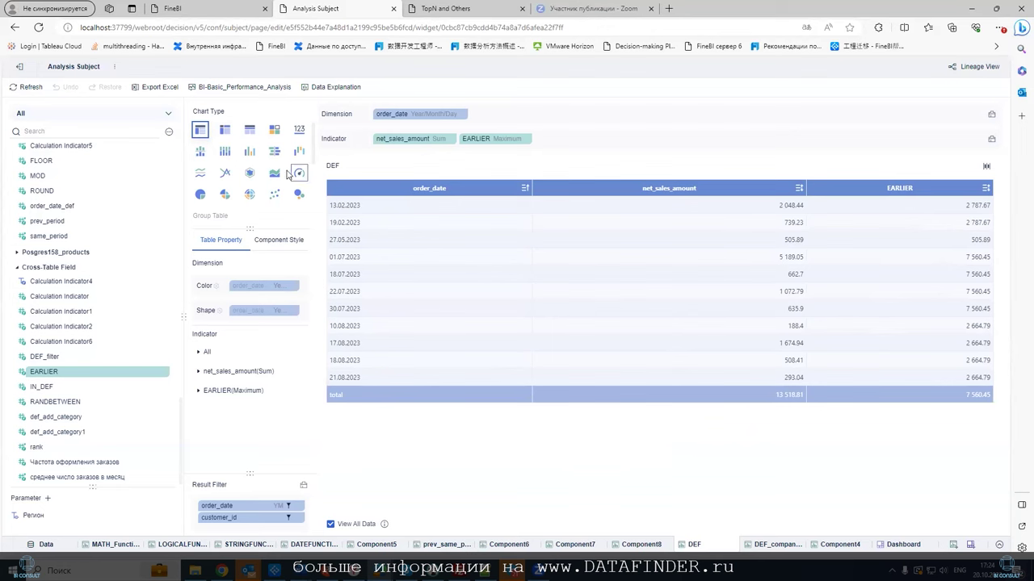
# Change the DEF component from a group table to a multi-series line chart.
pyautogui.click(227, 175)
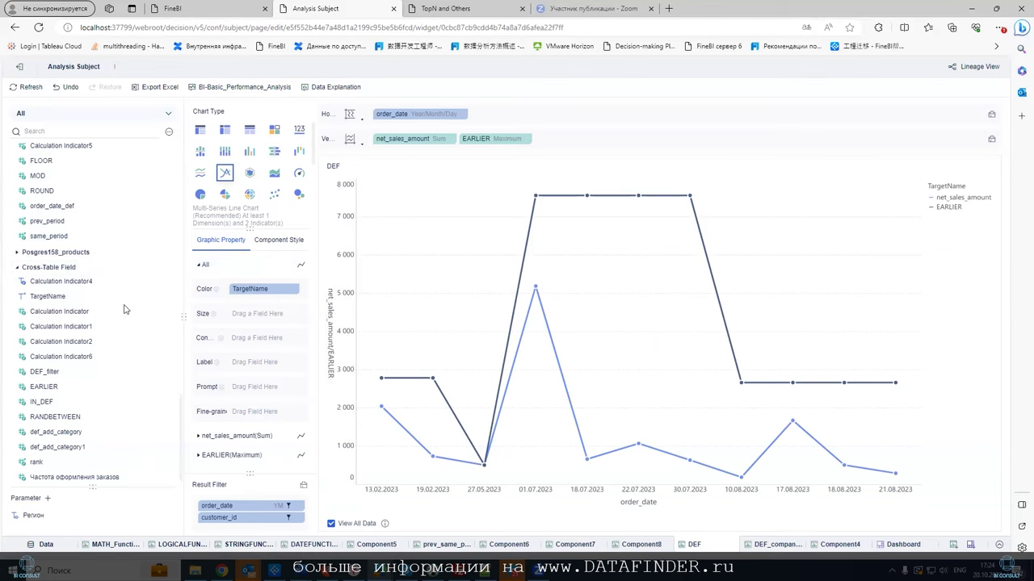
pyautogui.scroll(-1, 121, 323)
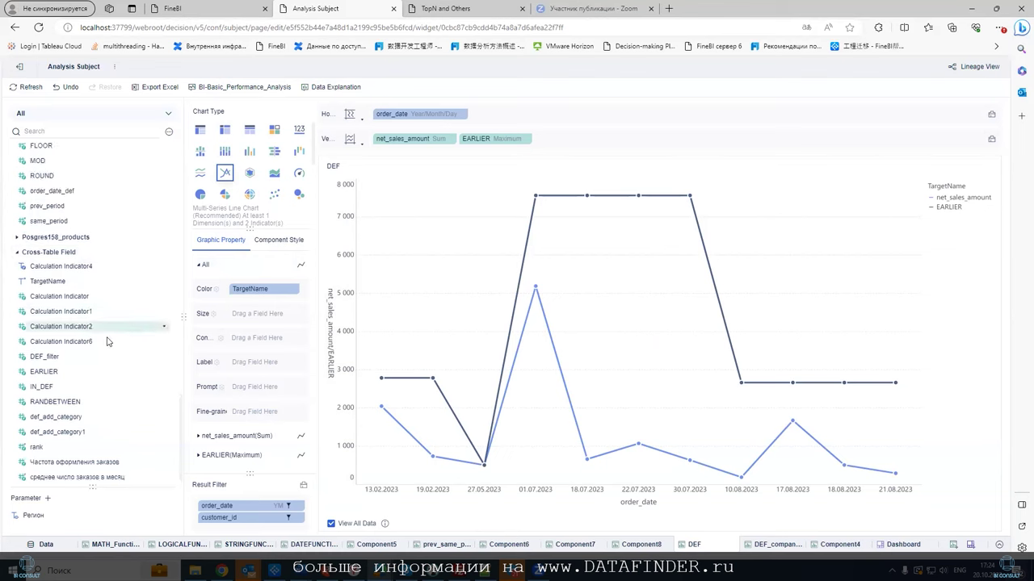
pyautogui.scroll(5, 143, 331)
pyautogui.scroll(-5, 153, 315)
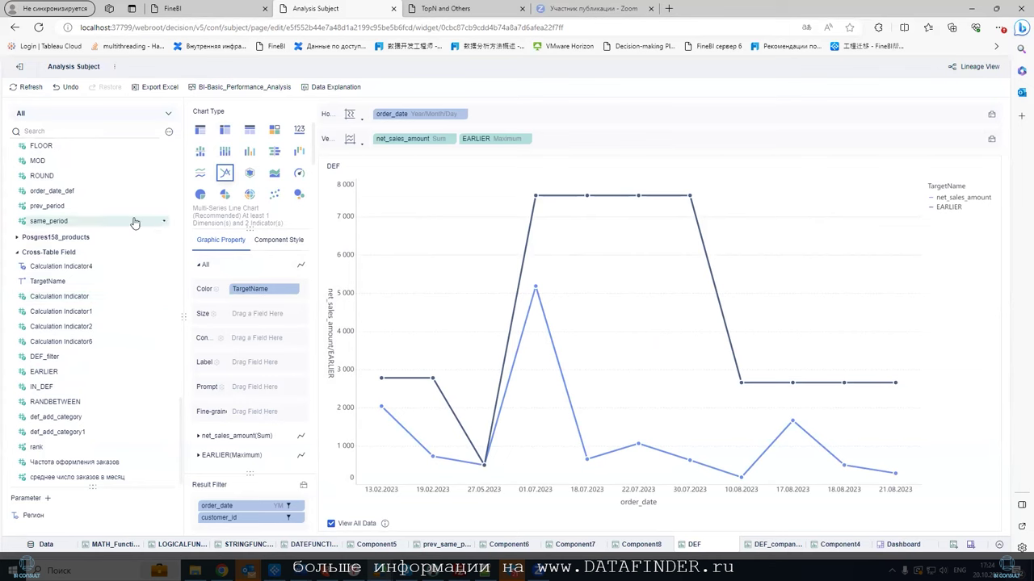
# Add a calculation indicator that begins with DEF(SUM_AGG()) on the net_sales_amount field from Posgres158_orders.
pyautogui.click(169, 131)
pyautogui.click(184, 150)
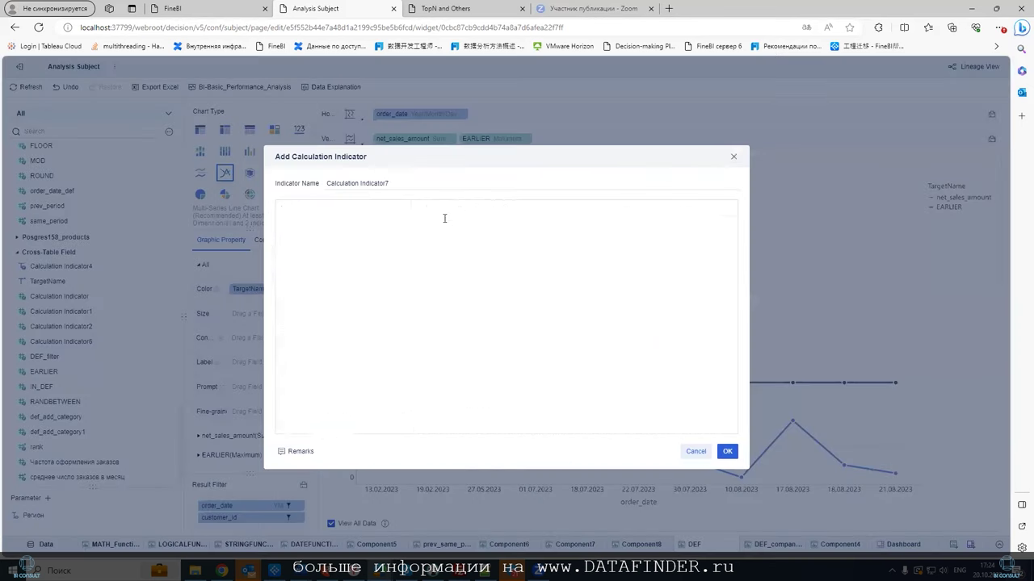
pyautogui.write('DEF(')
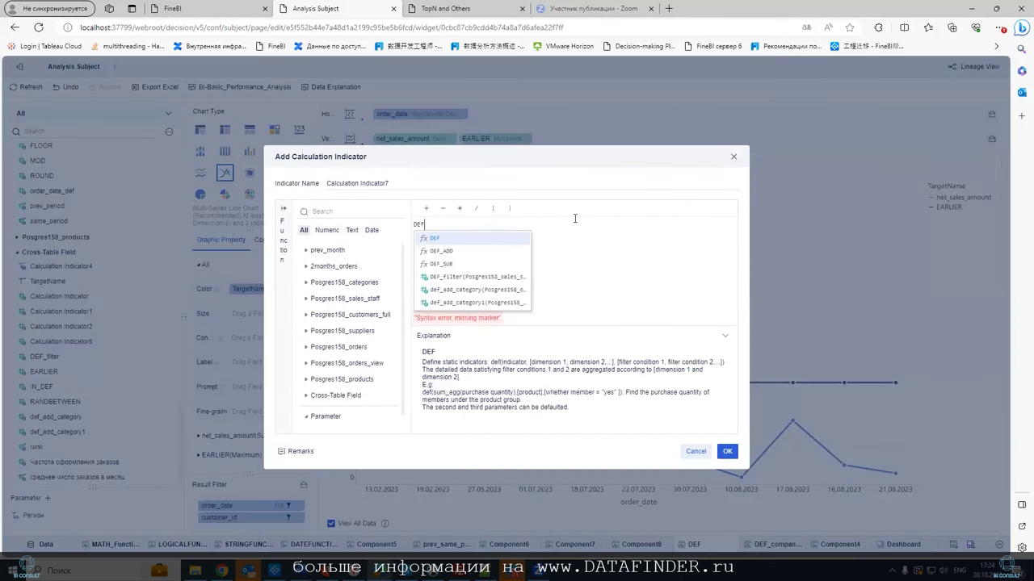
pyautogui.press('Return')
pyautogui.write('SUM_AGG')
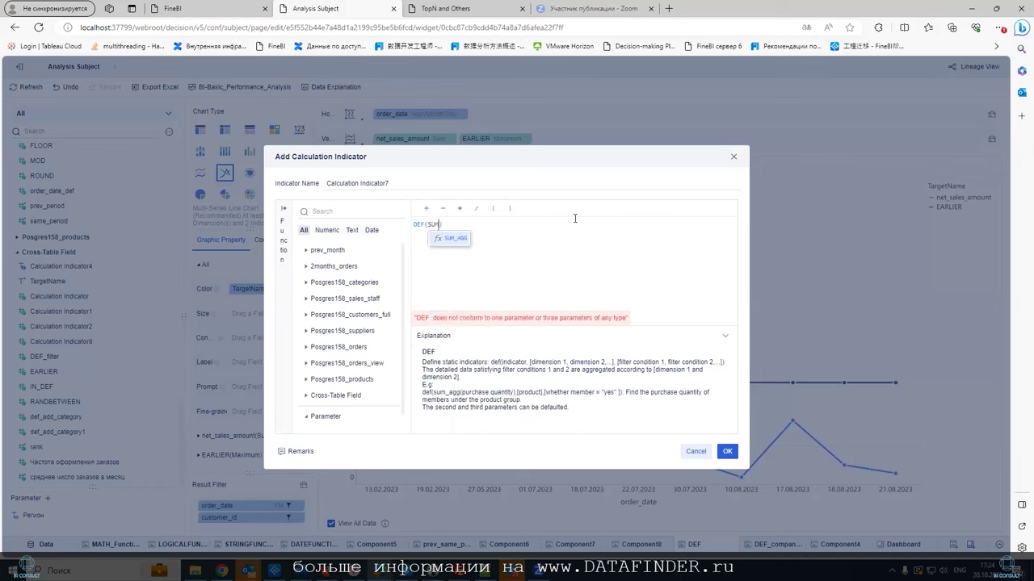
pyautogui.press('Return')
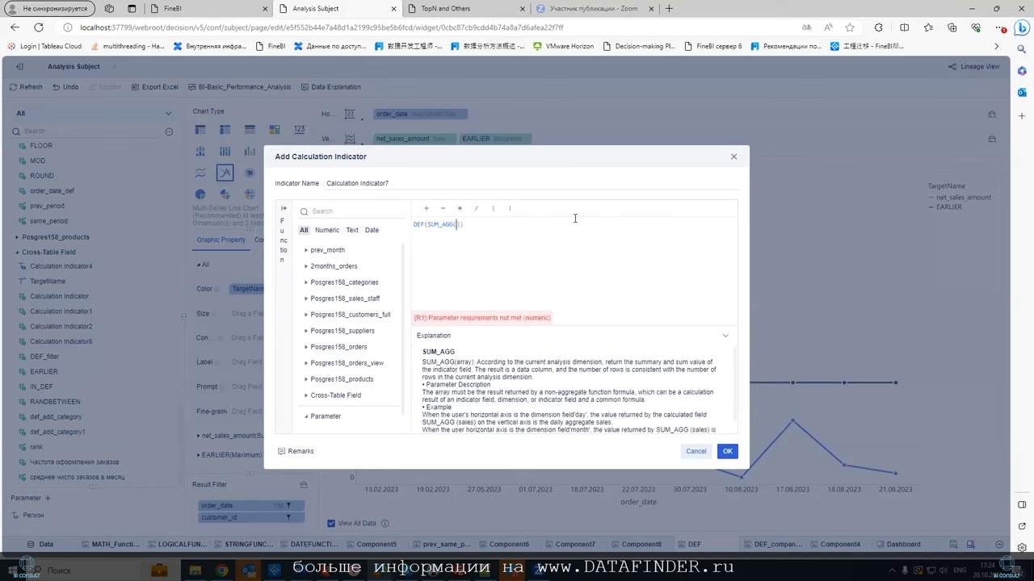
pyautogui.write('ne')
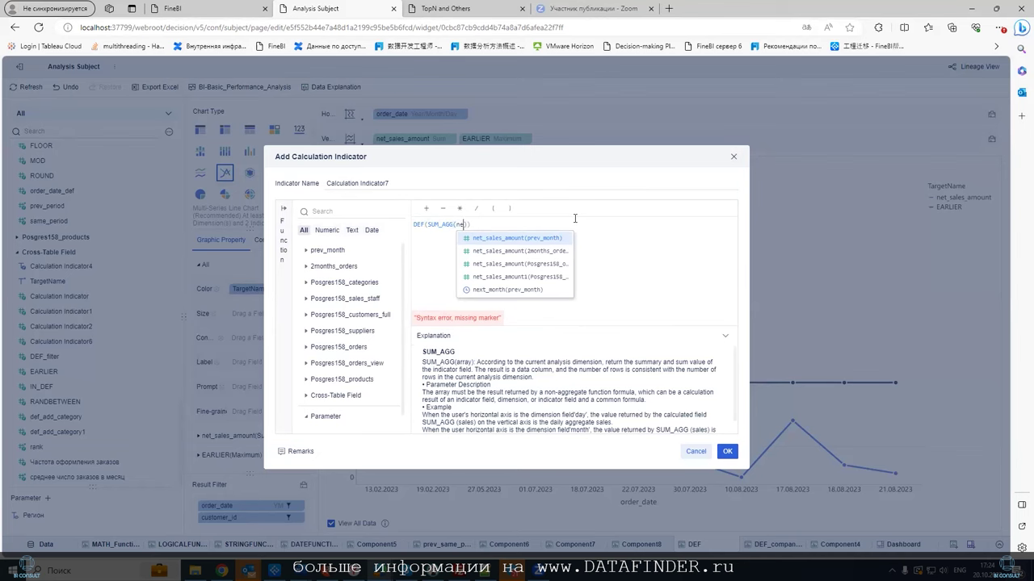
pyautogui.write('t')
pyautogui.press('Down')
pyautogui.press('Down')
pyautogui.press('Return')
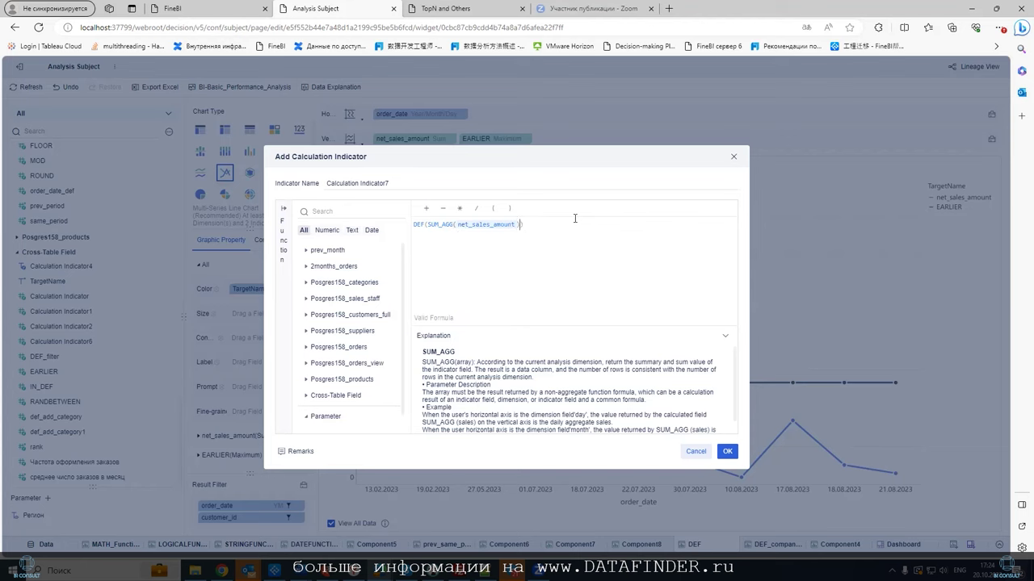
# Complete the DEF formula with the dimension [MONTH(order_date)] and save the indicator.
pyautogui.write(', ')
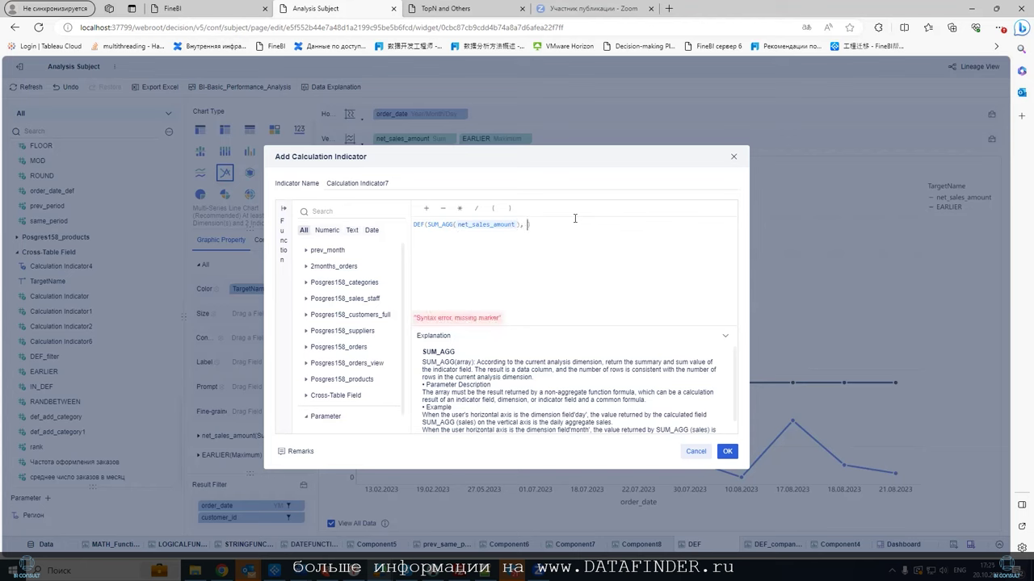
pyautogui.write('[]')
pyautogui.write('MONY')
pyautogui.press('BackSpace')
pyautogui.press('Return')
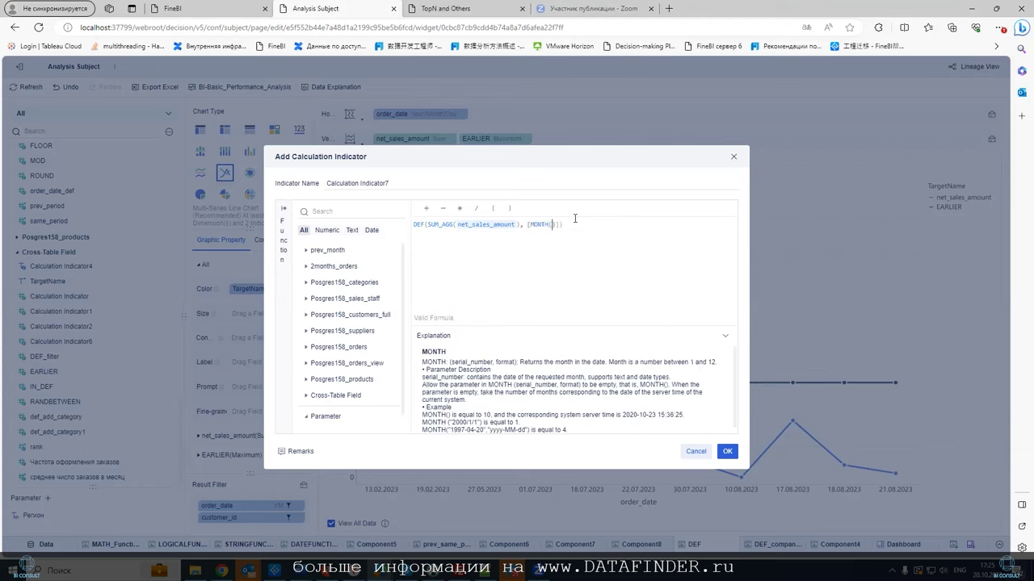
pyautogui.write('Orde')
pyautogui.press('BackSpace')
pyautogui.press('BackSpace')
pyautogui.press('BackSpace')
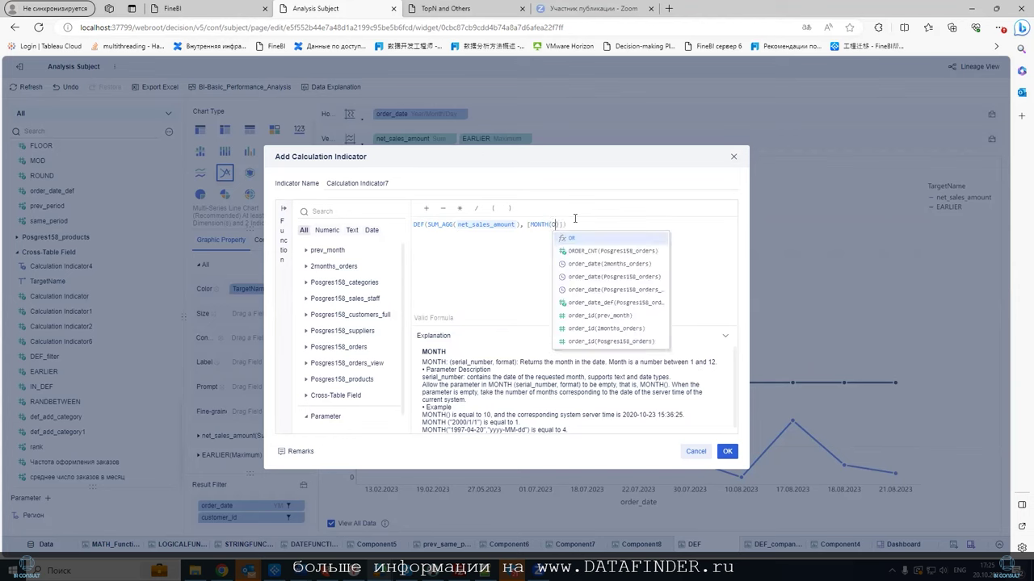
pyautogui.press('Down')
pyautogui.press('Down')
pyautogui.press('Down')
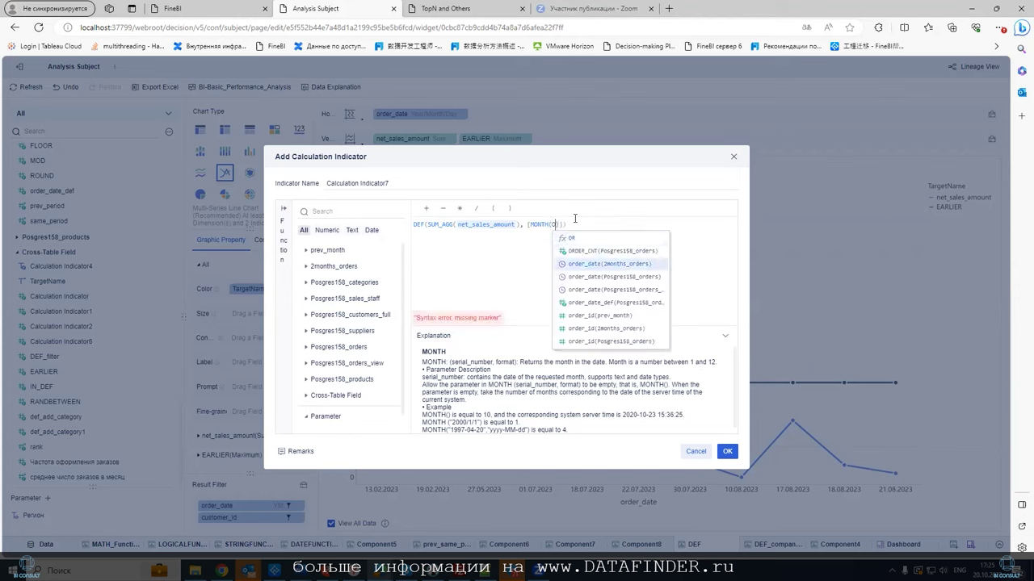
pyautogui.press('Return')
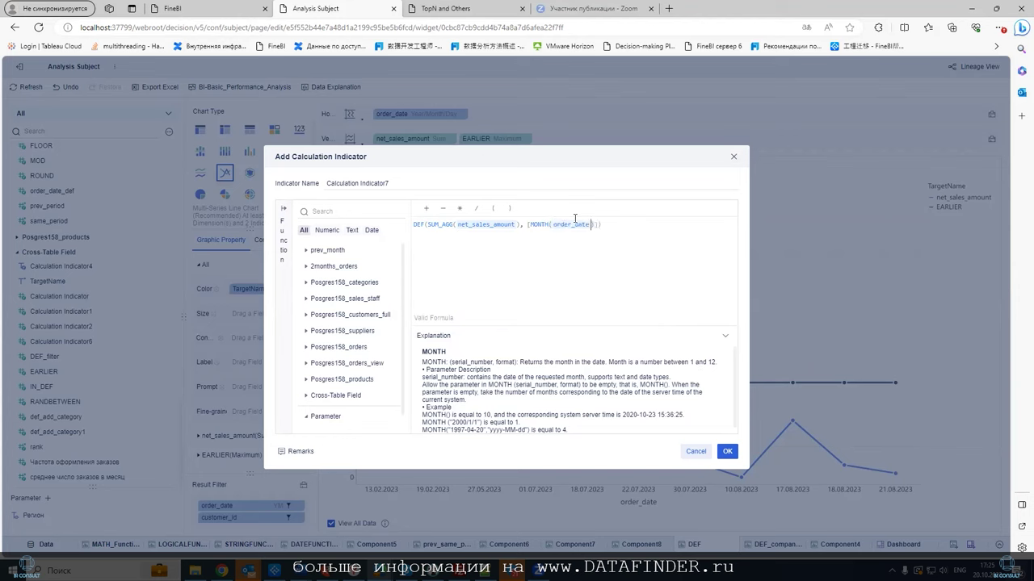
pyautogui.click(726, 452)
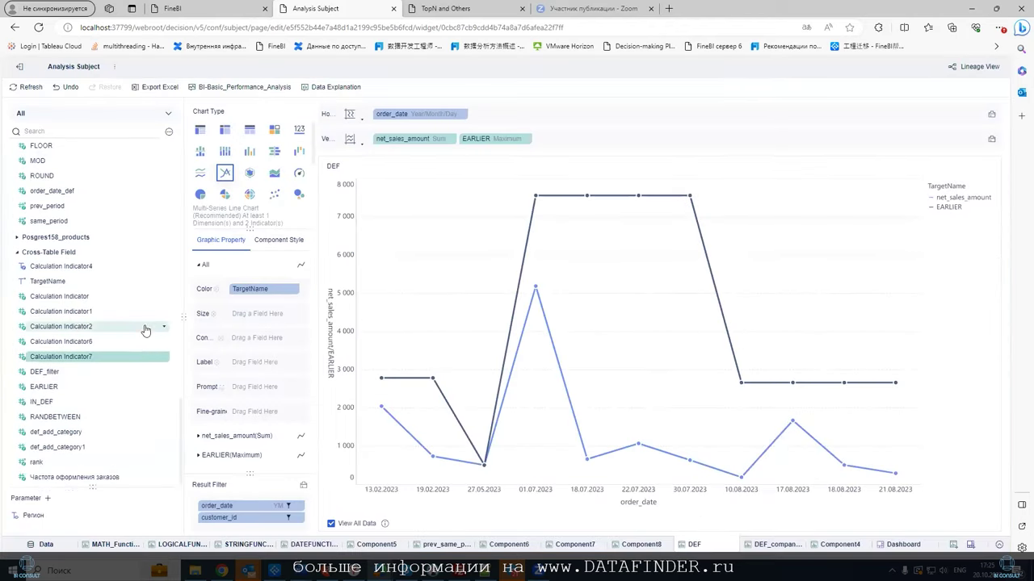
# Add Calculation Indicator7 to the DEF component after EARLIER and change the component to a group table.
pyautogui.moveTo(103, 343); pyautogui.dragTo(585, 142)
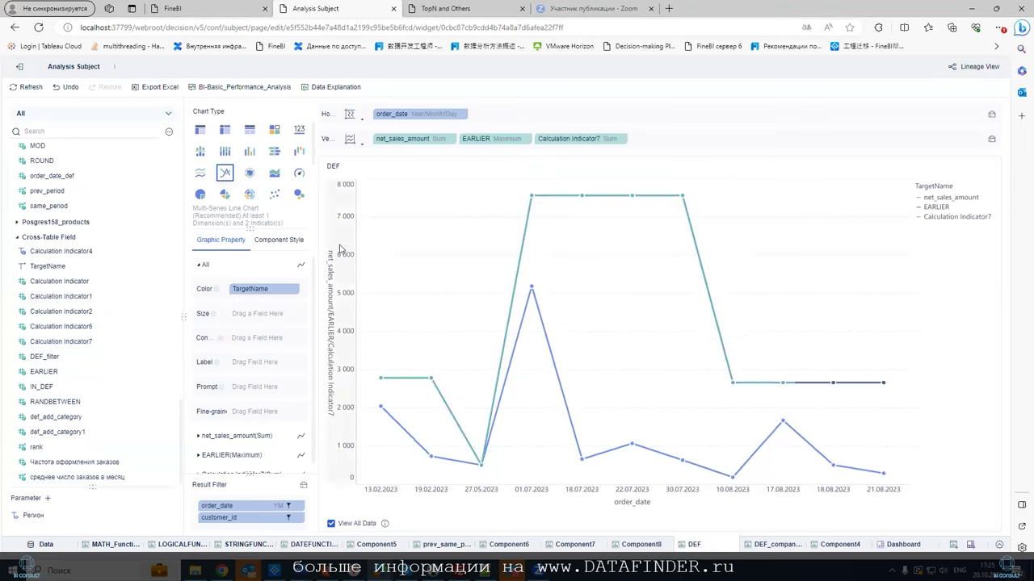
pyautogui.click(199, 130)
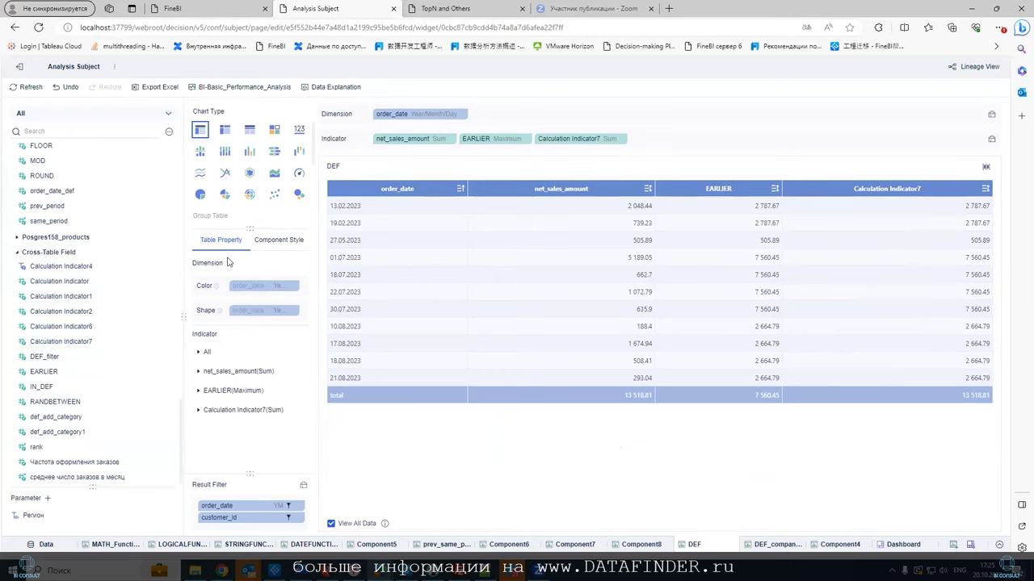
# Look in on the dashboard and try to add a Value parameter with default 10 from the DEF_company_name component.
pyautogui.click(897, 546)
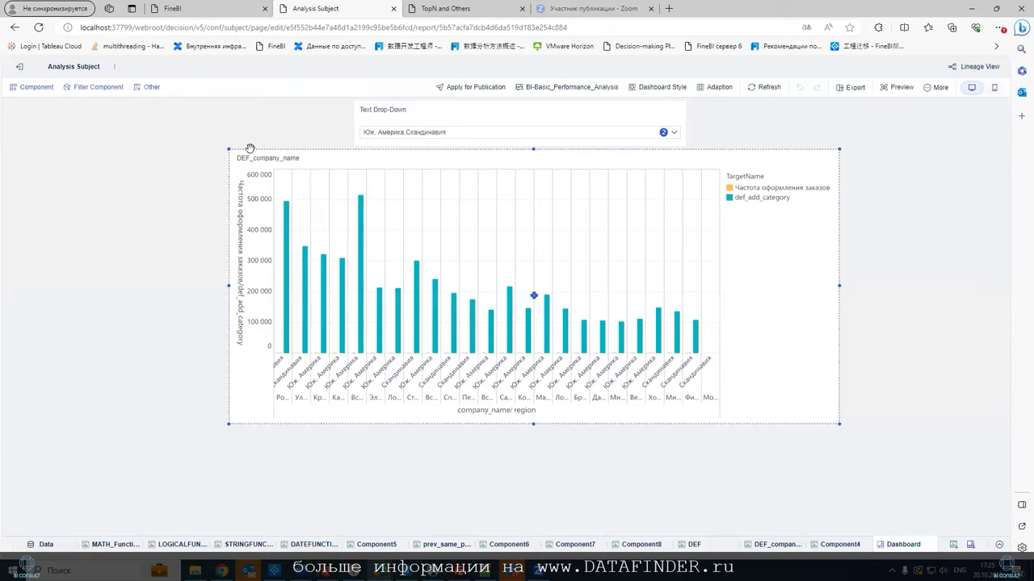
pyautogui.click(91, 87)
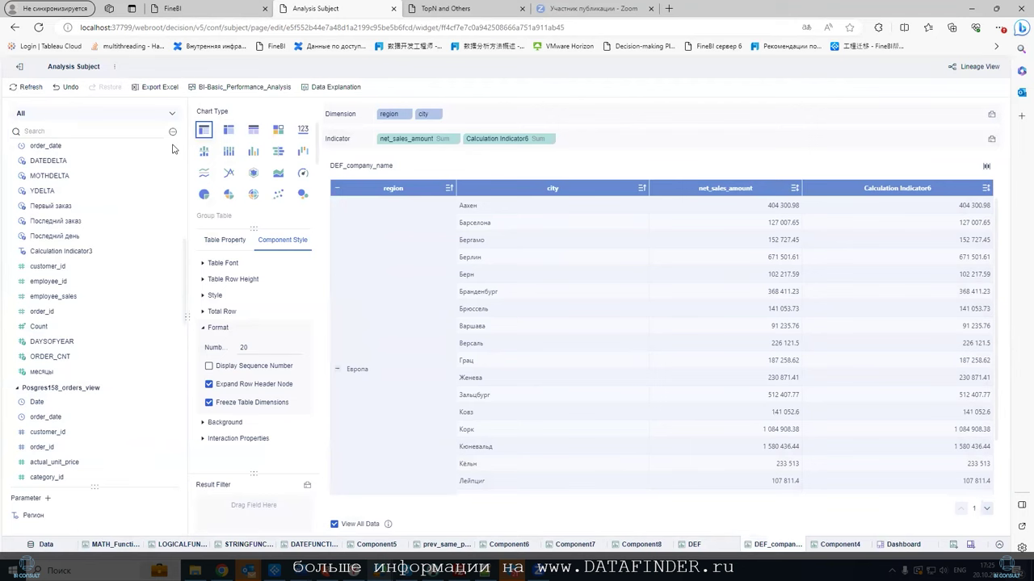
pyautogui.click(172, 132)
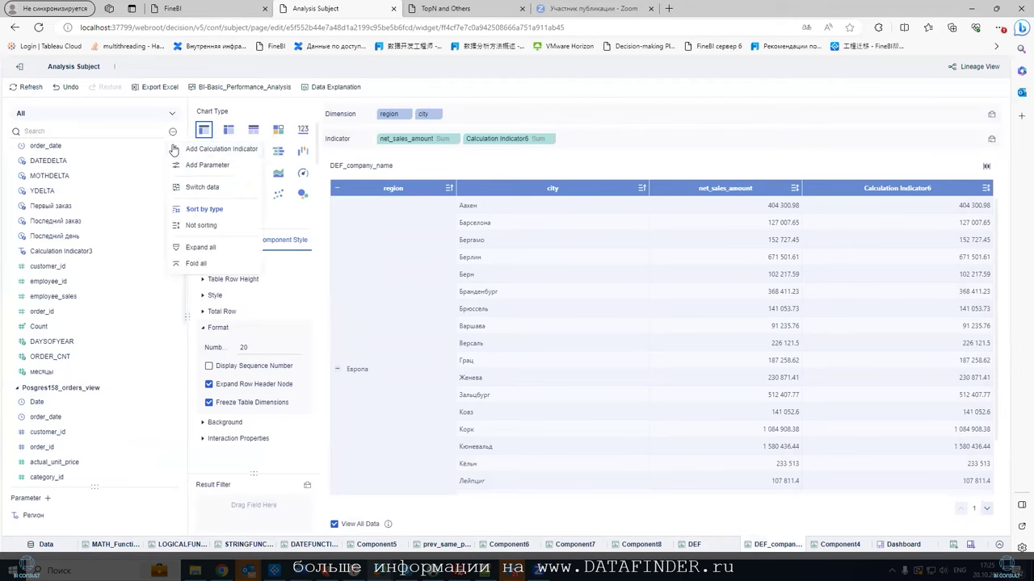
pyautogui.click(194, 166)
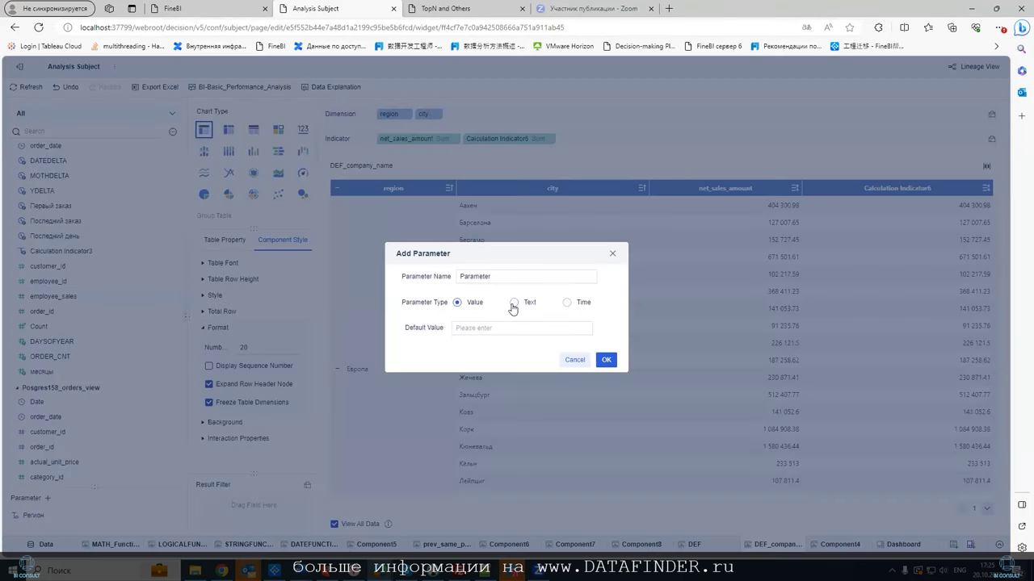
pyautogui.click(493, 329)
pyautogui.write('10')
# Switch to the TopN and Others subject and set the dashboard's Numerical Drop-down filter to 5.
pyautogui.click(479, 10)
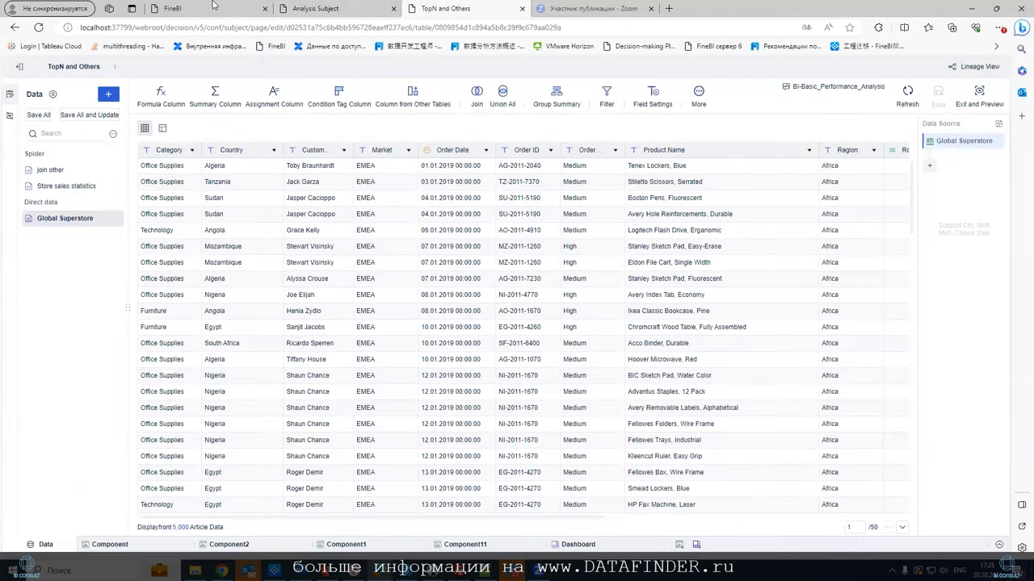
pyautogui.click(110, 545)
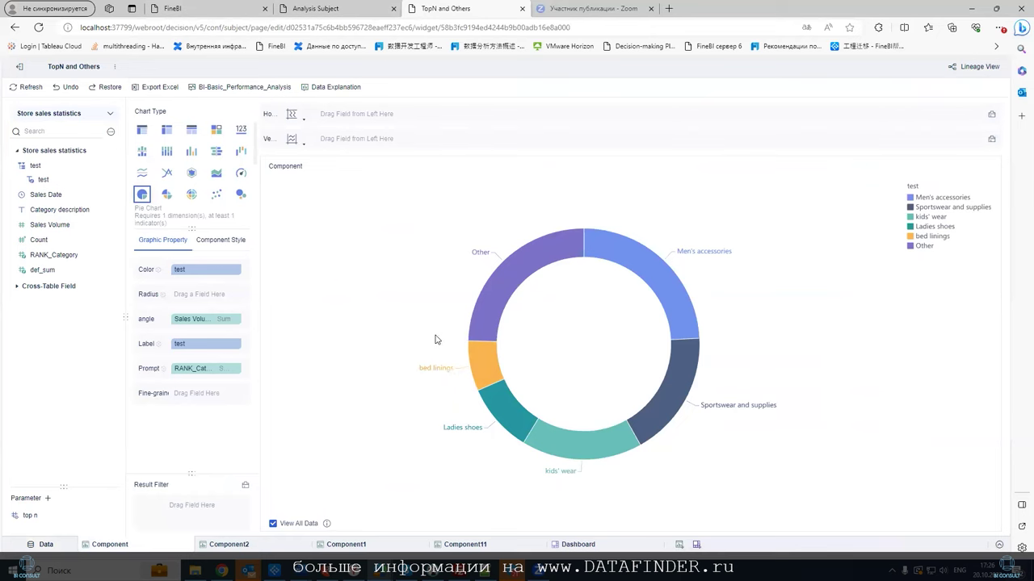
pyautogui.click(577, 544)
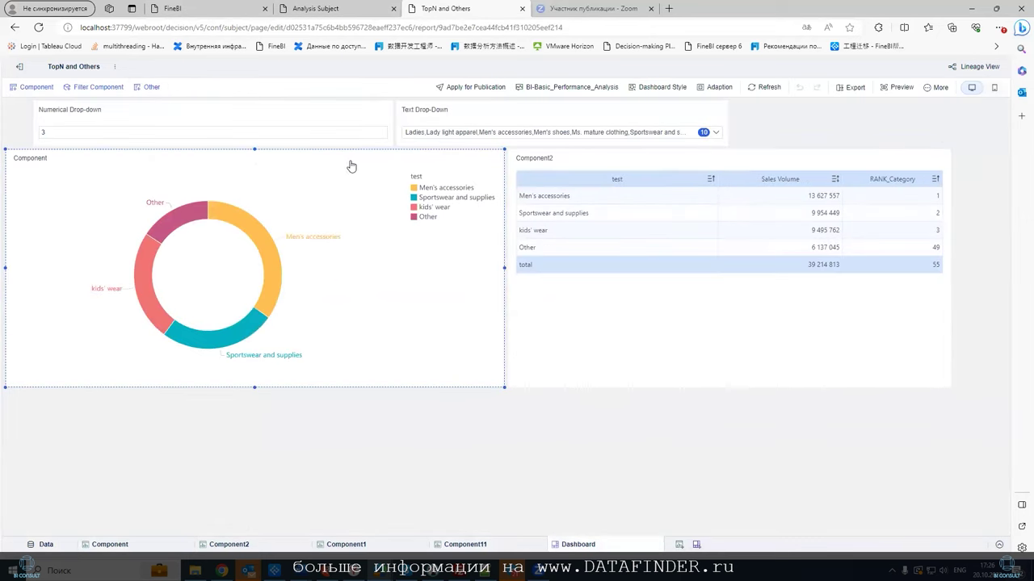
pyautogui.click(179, 143)
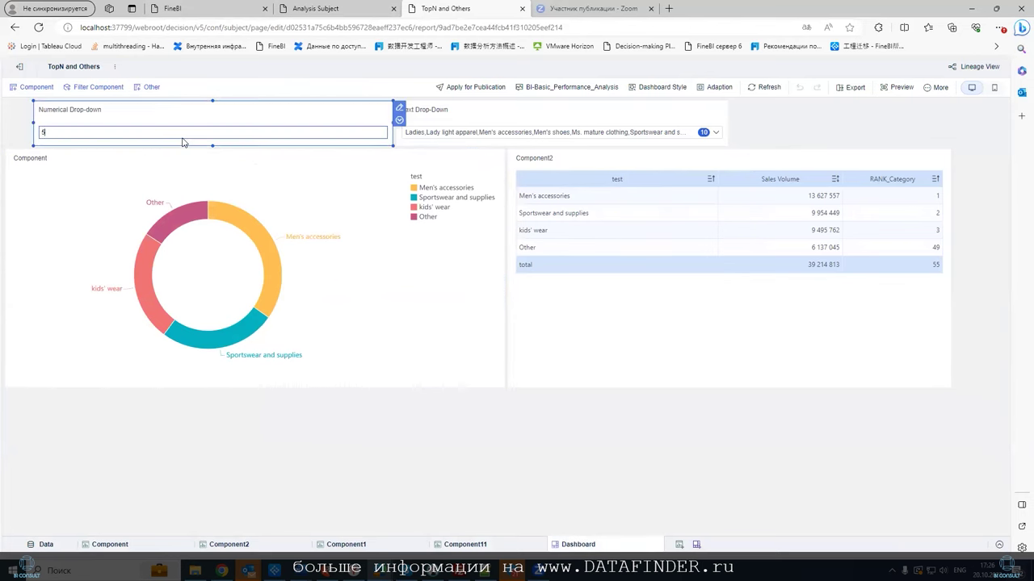
pyautogui.click(279, 243)
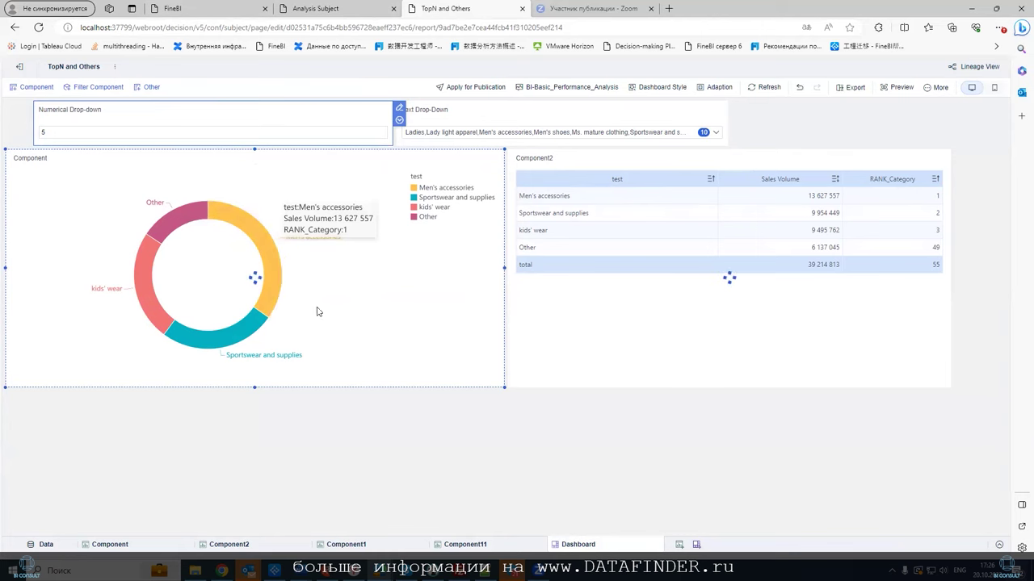
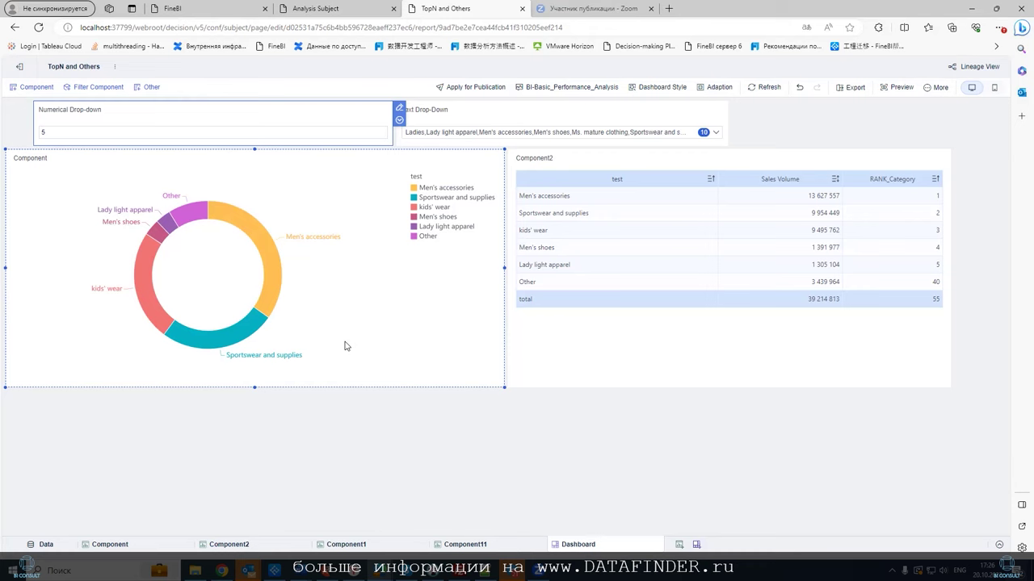
# Return to Analysis Subject, cancel the new parameter and open the DEF component.
pyautogui.click(315, 8)
pyautogui.click(574, 360)
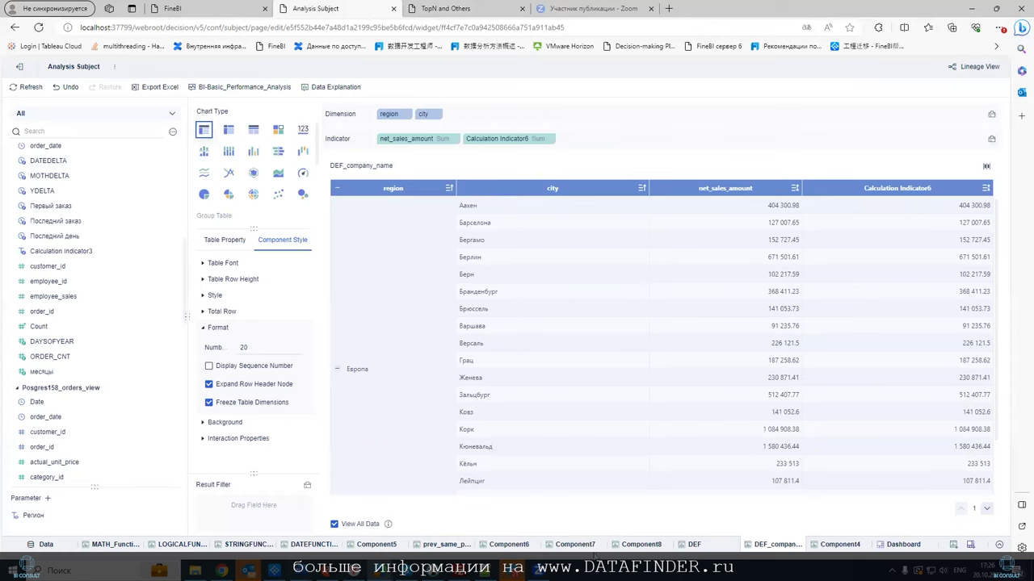
pyautogui.click(716, 546)
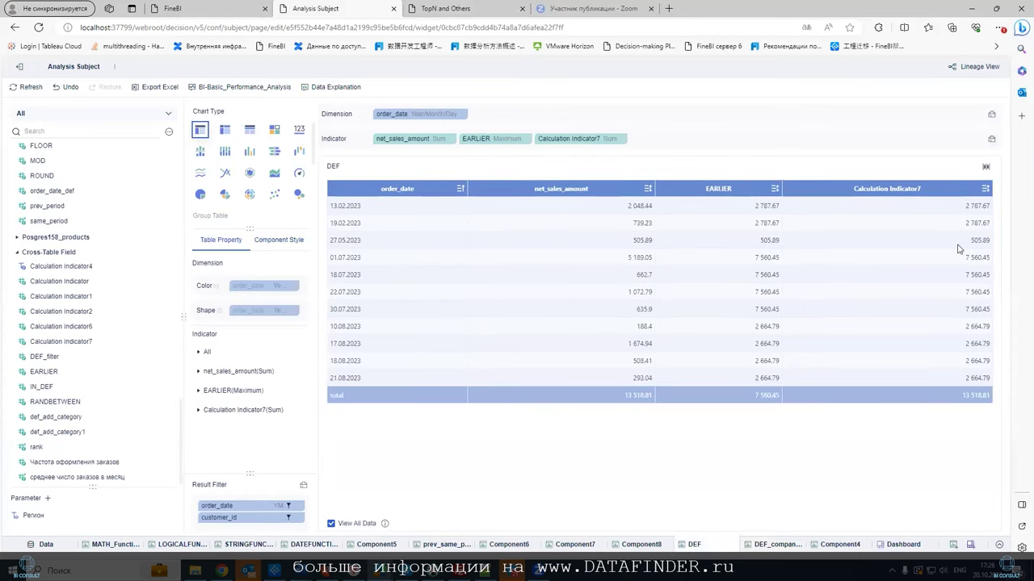
# Compare the February net_sales_amount rows and the column total with the values of Calculation Indicator7 in the DEF table.
pyautogui.moveTo(965, 224); pyautogui.dragTo(993, 229)
pyautogui.click(993, 229)
pyautogui.doubleClick(635, 226)
pyautogui.moveTo(962, 206); pyautogui.dragTo(990, 208)
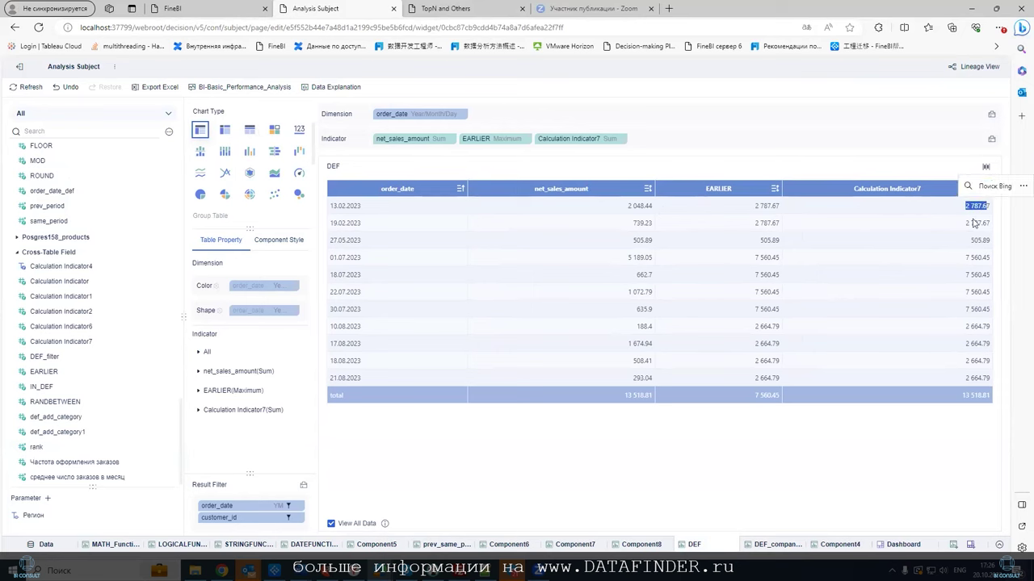
pyautogui.hotkey('ctrl', 'a')
pyautogui.click(767, 224)
pyautogui.doubleClick(625, 211)
pyautogui.moveTo(953, 207); pyautogui.dragTo(895, 262)
pyautogui.click(636, 227)
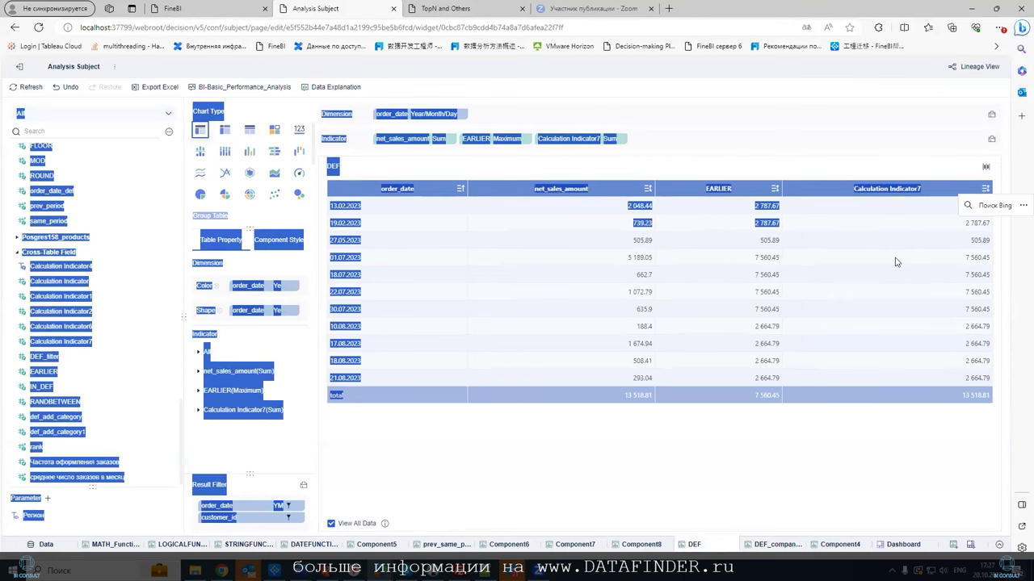
pyautogui.click(789, 436)
pyautogui.moveTo(622, 397); pyautogui.dragTo(654, 398)
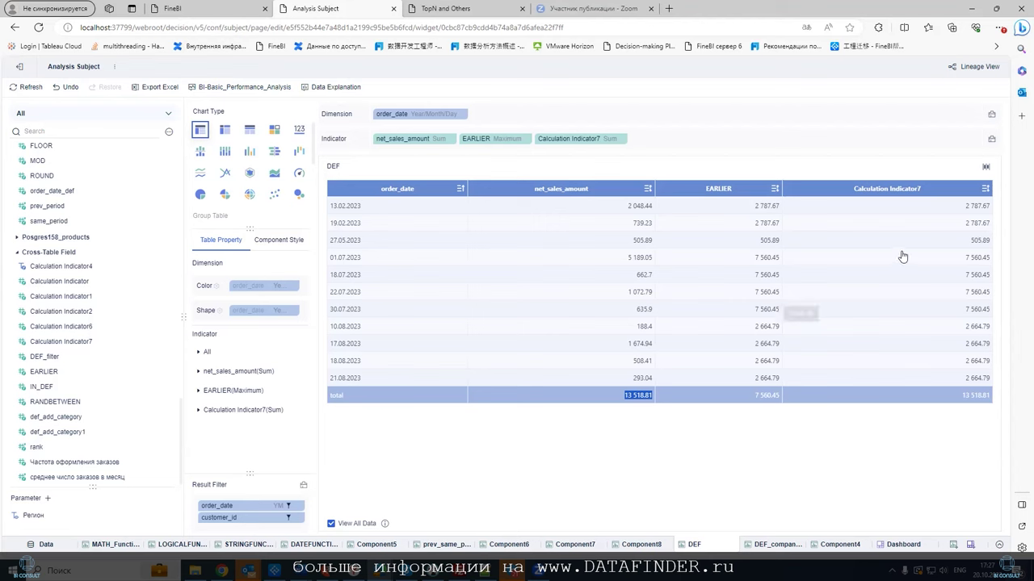
pyautogui.moveTo(944, 210); pyautogui.dragTo(982, 208)
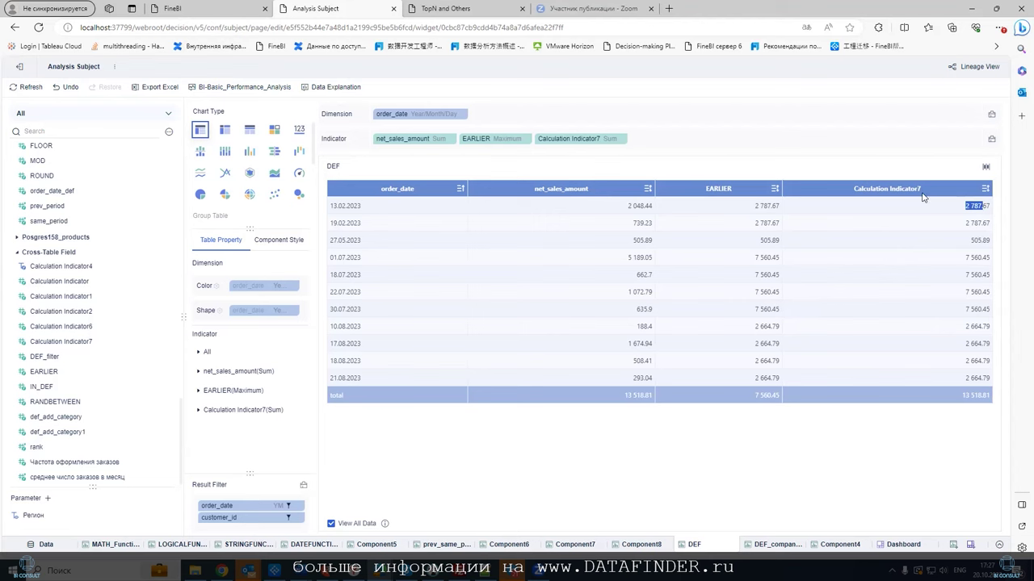
pyautogui.click(946, 213)
pyautogui.moveTo(980, 221)
pyautogui.mouseDown()
pyautogui.moveTo(980, 192)
pyautogui.moveTo(958, 229)
pyautogui.moveTo(987, 229)
pyautogui.mouseUp()
pyautogui.click(987, 228)
# In the TopN and Others pie chart component, open the test indicator's formula and examine its "Other" and Category description branches.
pyautogui.click(455, 9)
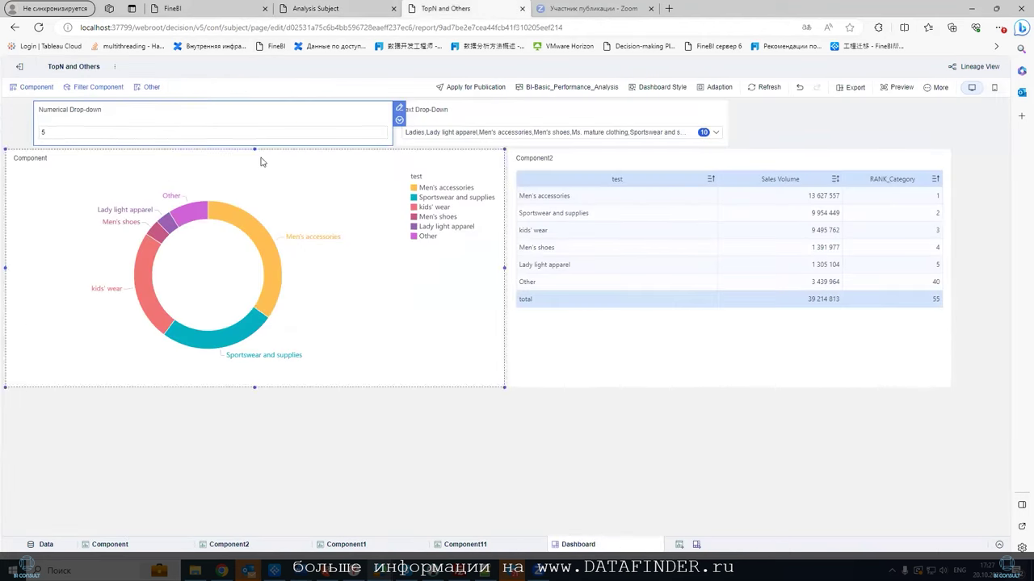
pyautogui.click(510, 155)
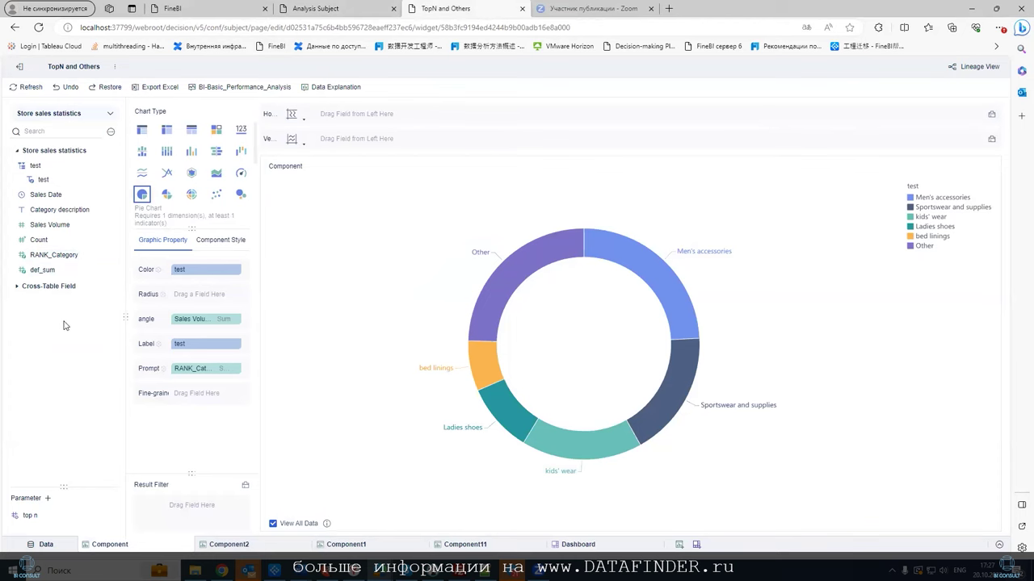
pyautogui.click(110, 180)
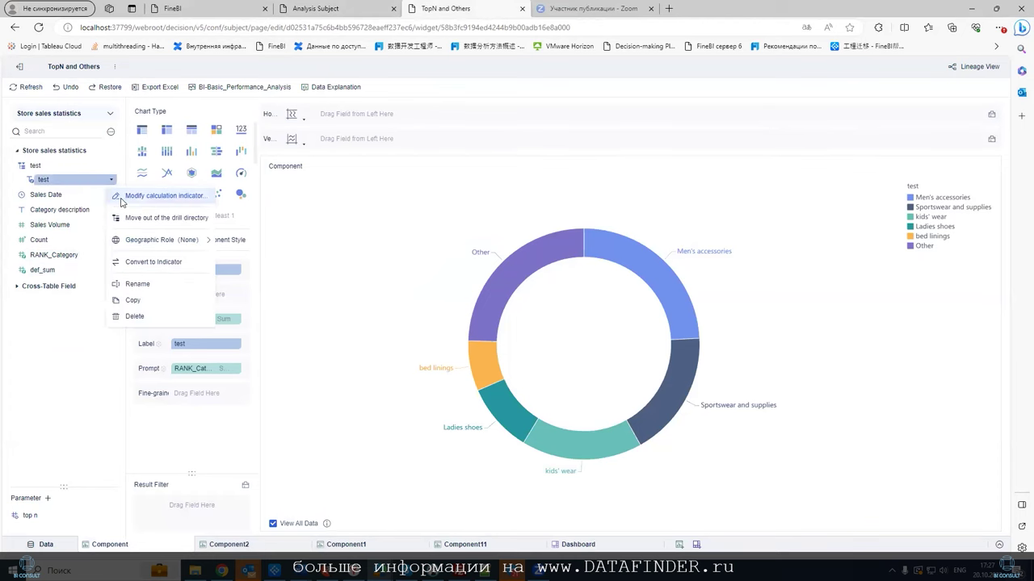
pyautogui.click(114, 196)
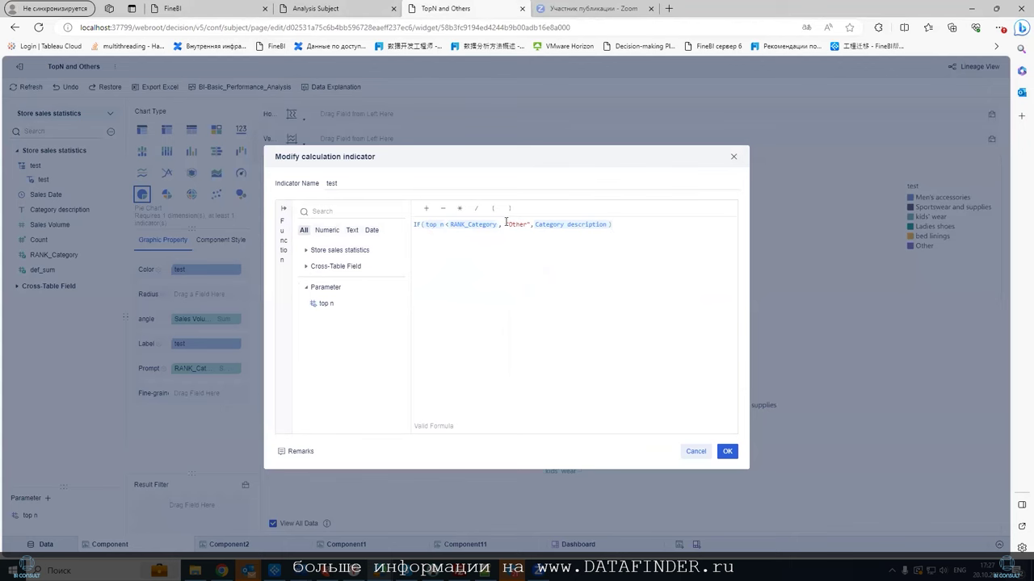
pyautogui.moveTo(507, 222); pyautogui.dragTo(538, 225)
pyautogui.click(570, 247)
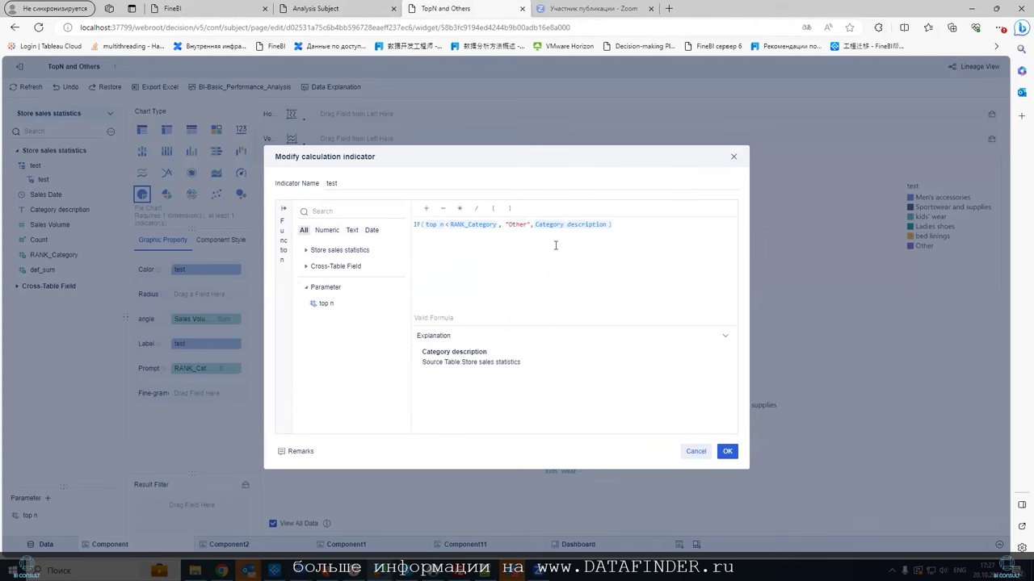
# Examine the "Other" result and the RANK_Category condition in the test indicator's formula, then close the formula.
pyautogui.moveTo(510, 223); pyautogui.dragTo(531, 224)
pyautogui.click(455, 225)
pyautogui.click(727, 452)
# Open the RANK_Category indicator's formula and examine its COUNTD_AGG expression, DEF sum and EARLIER comparison.
pyautogui.click(111, 258)
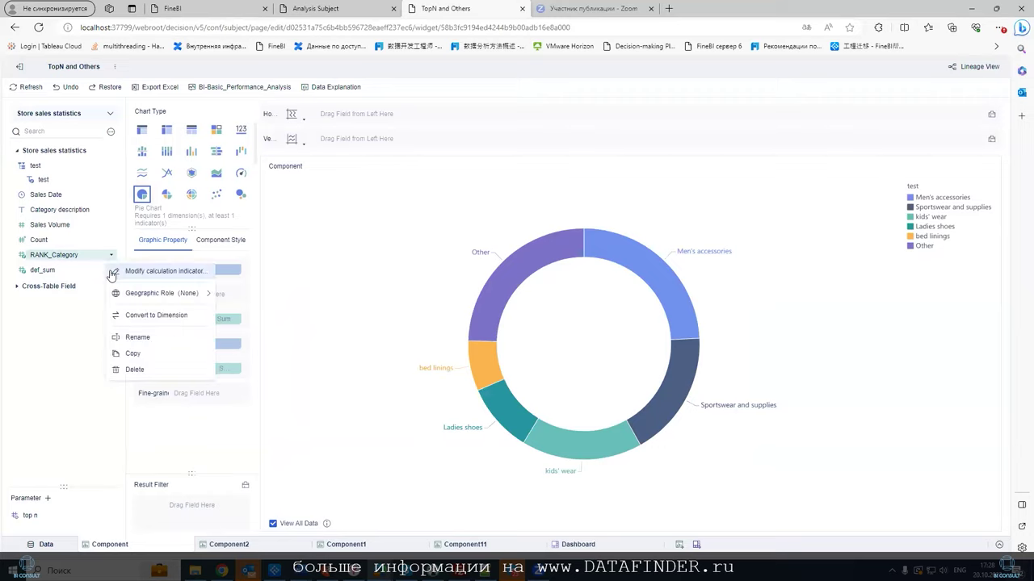
pyautogui.click(133, 272)
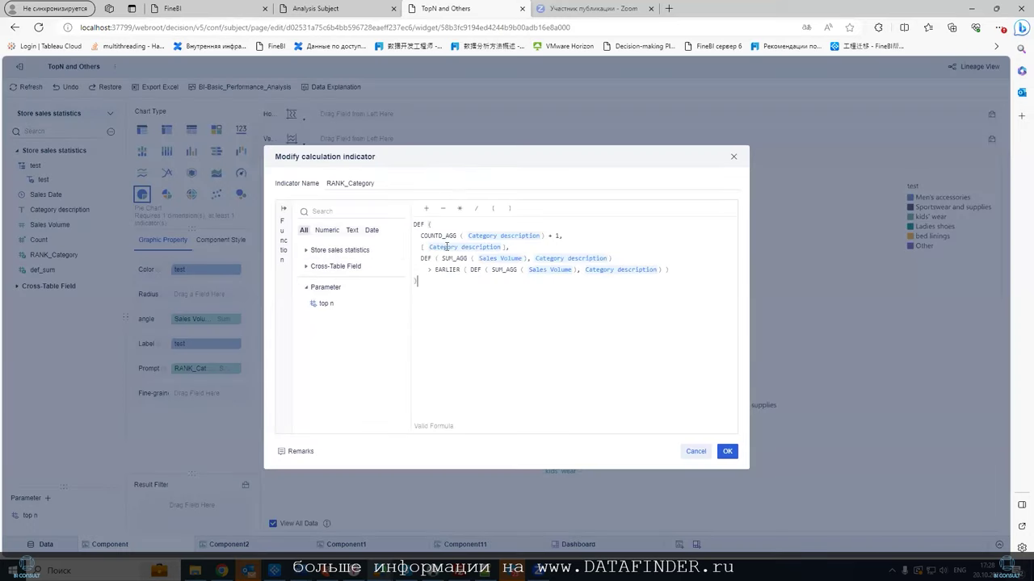
pyautogui.moveTo(418, 236); pyautogui.dragTo(566, 235)
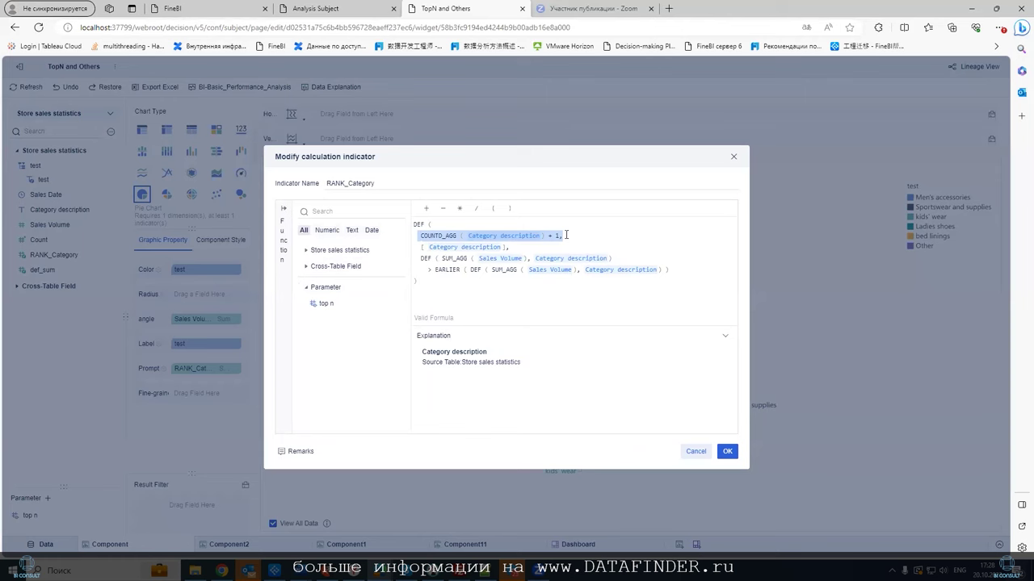
pyautogui.click(420, 259)
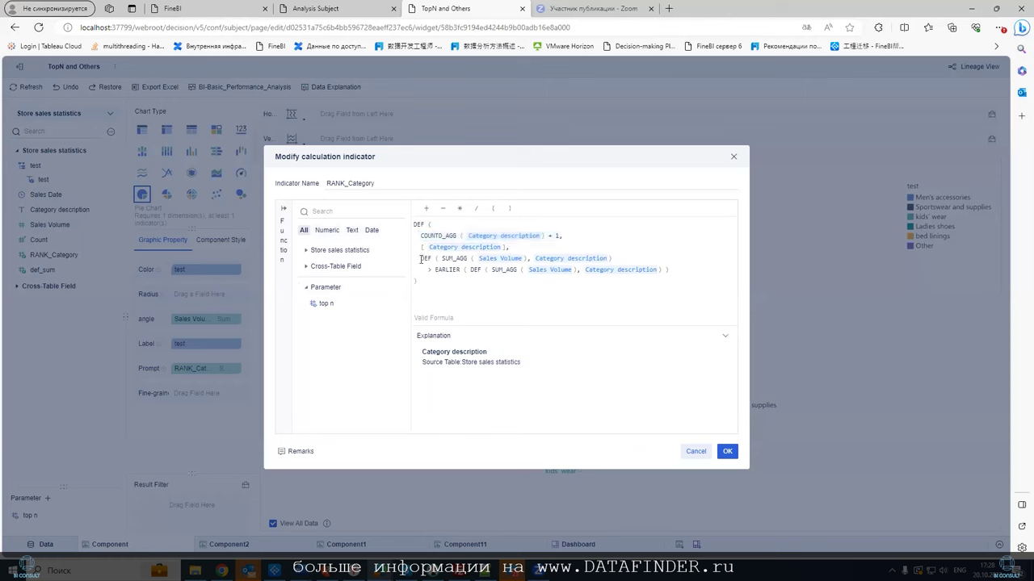
pyautogui.moveTo(420, 258); pyautogui.dragTo(585, 257)
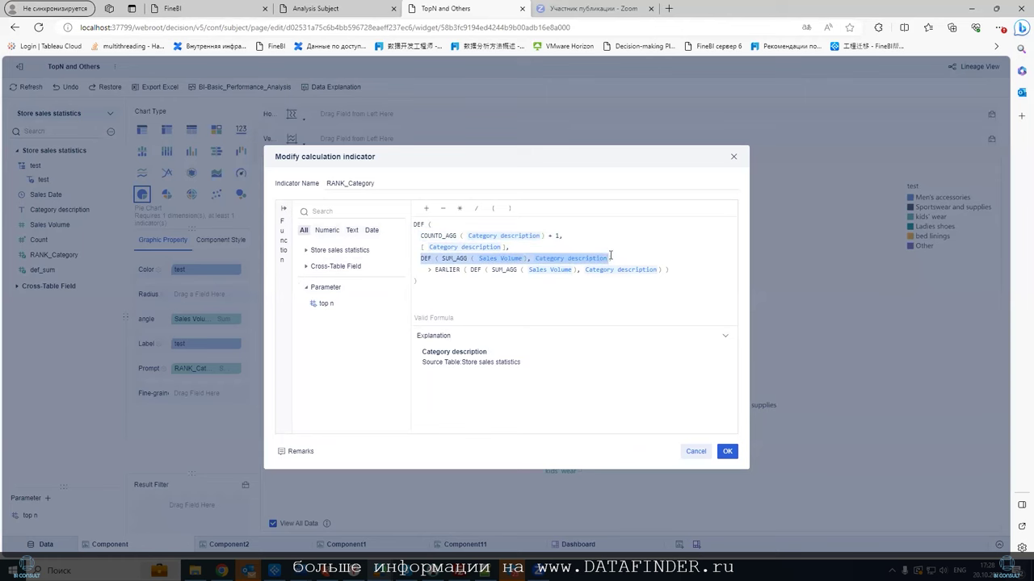
pyautogui.moveTo(426, 271); pyautogui.dragTo(631, 273)
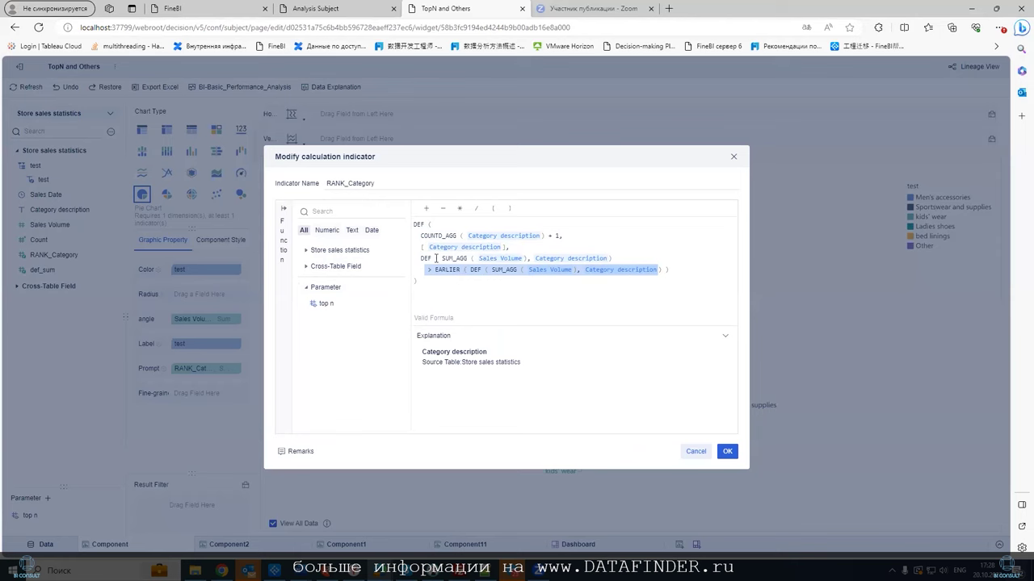
pyautogui.click(726, 452)
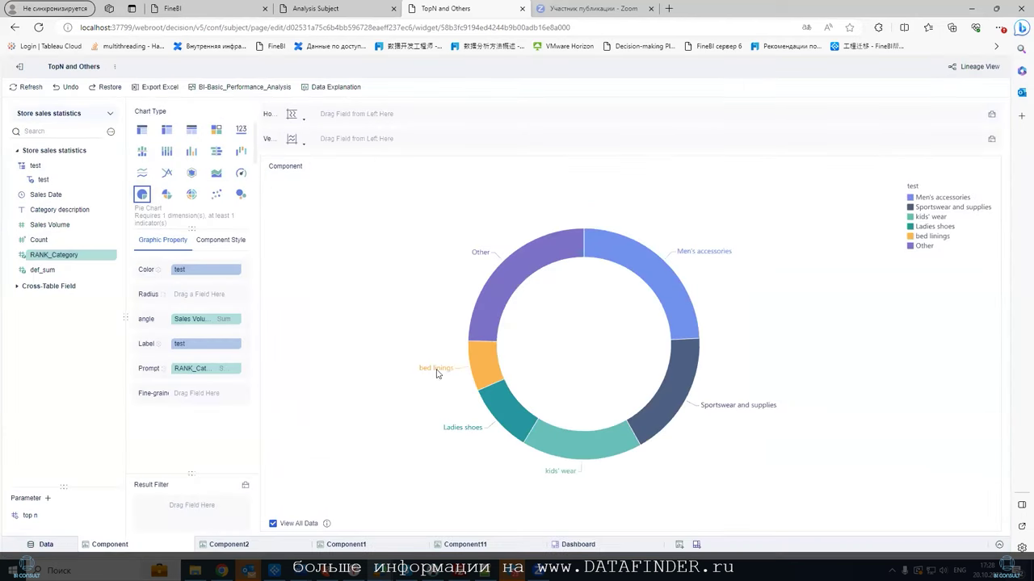
# Copy the pie chart component and change the copy to a group table.
pyautogui.click(185, 545)
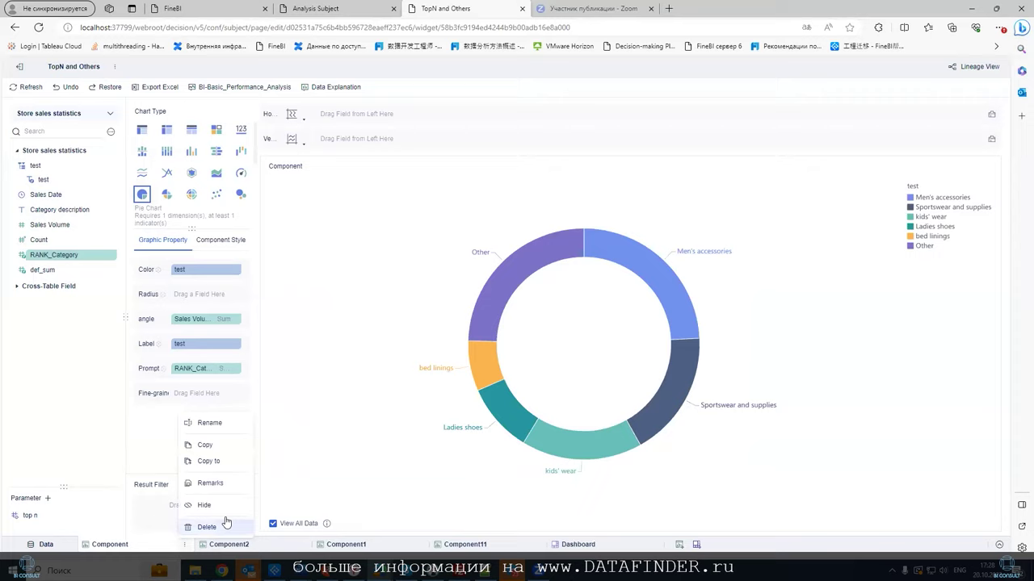
pyautogui.click(207, 445)
pyautogui.click(142, 134)
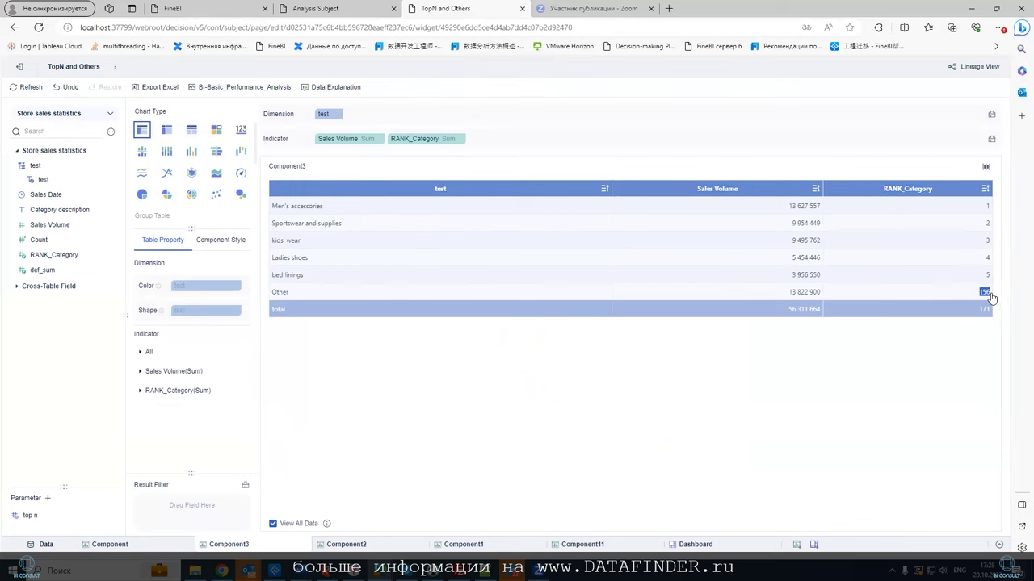
# Open the test indicator's formula from the copied table, examine its "Other" value and close it without changes.
pyautogui.click(110, 179)
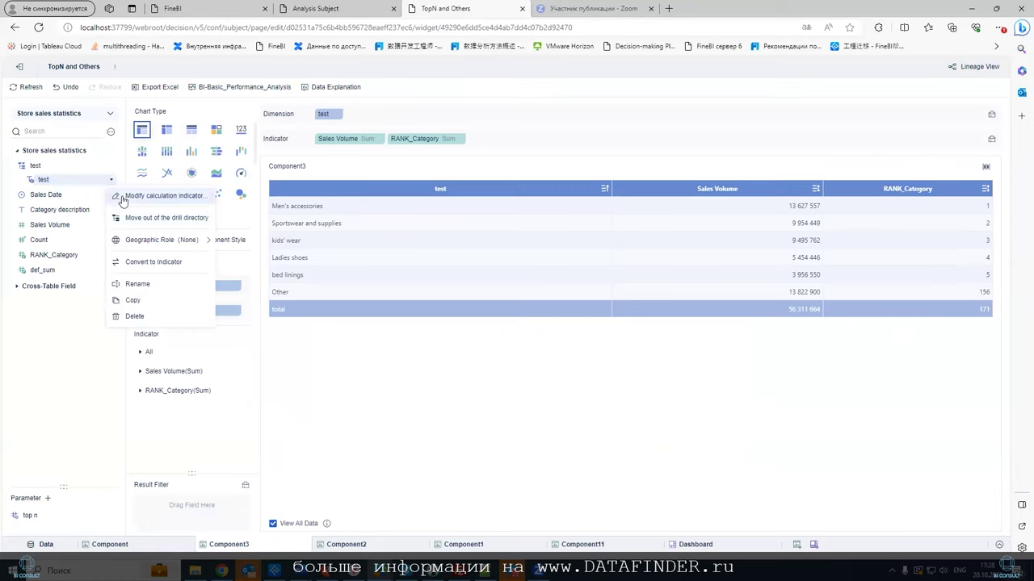
pyautogui.click(125, 198)
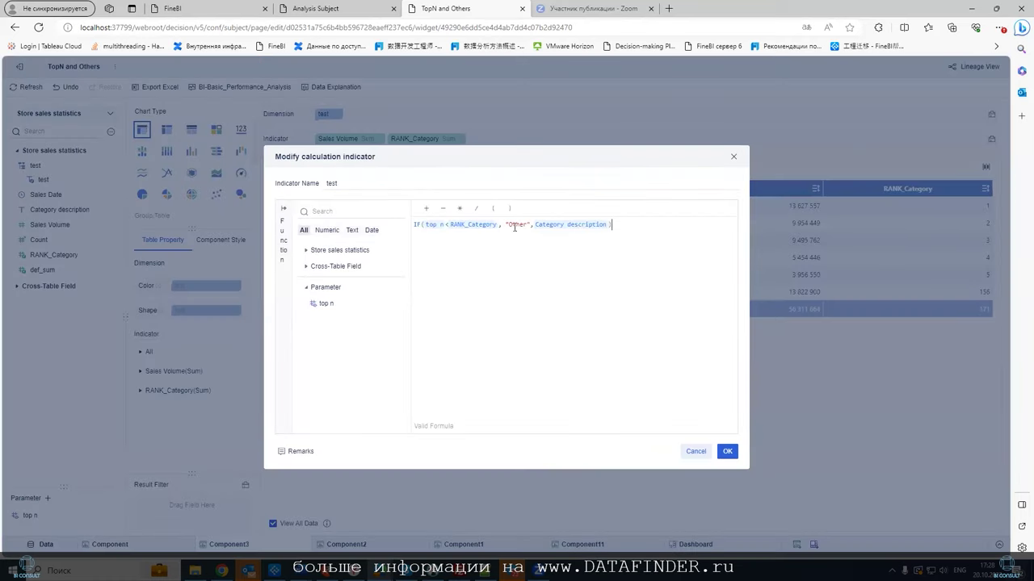
pyautogui.moveTo(505, 223); pyautogui.dragTo(530, 224)
pyautogui.click(695, 451)
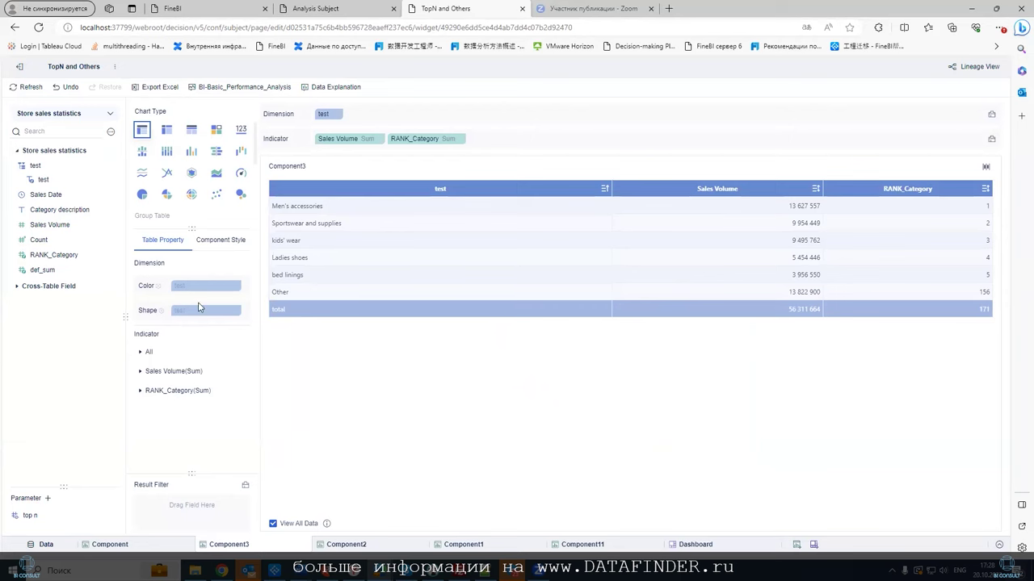
# On the dashboard, inspect the parameter binding of the Numerical Drop-down filter and leave its settings without changes.
pyautogui.click(700, 547)
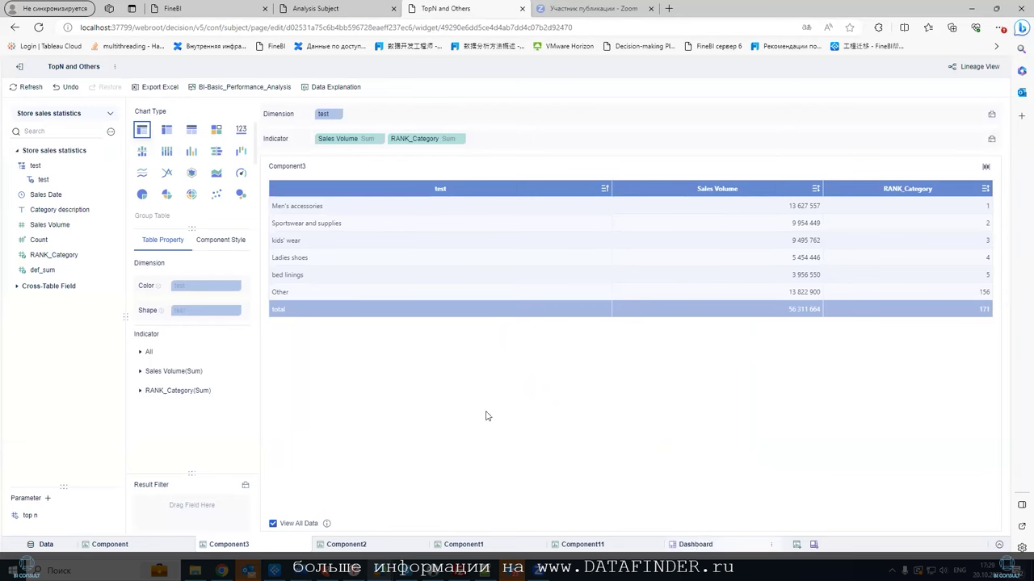
pyautogui.click(232, 119)
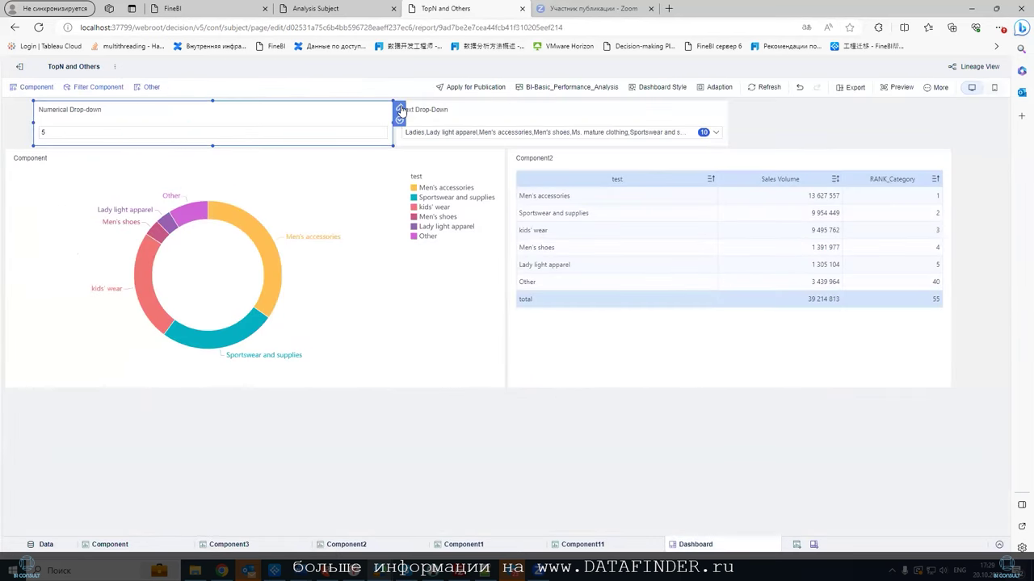
pyautogui.click(399, 107)
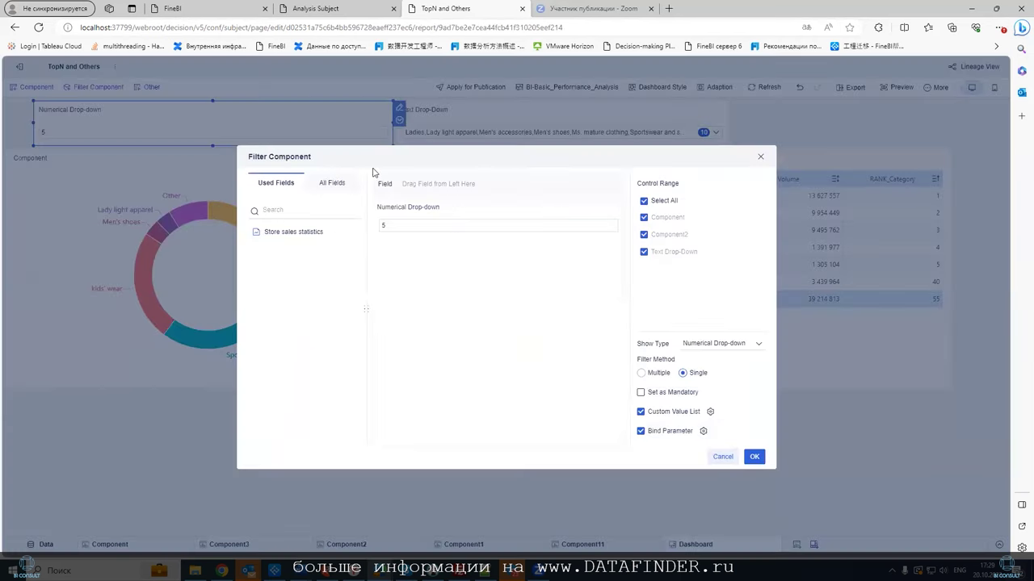
pyautogui.click(703, 430)
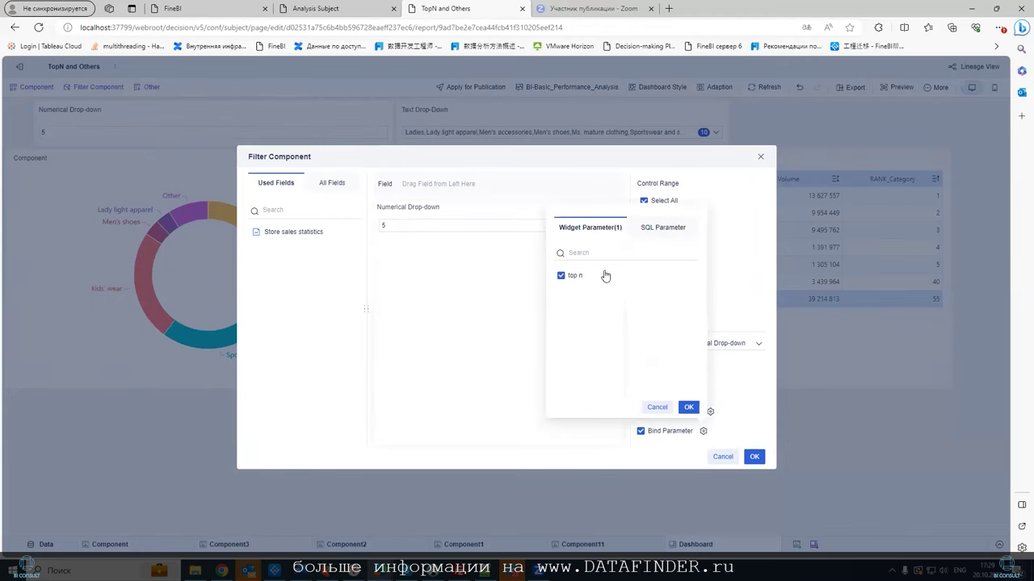
pyautogui.click(689, 407)
pyautogui.click(722, 457)
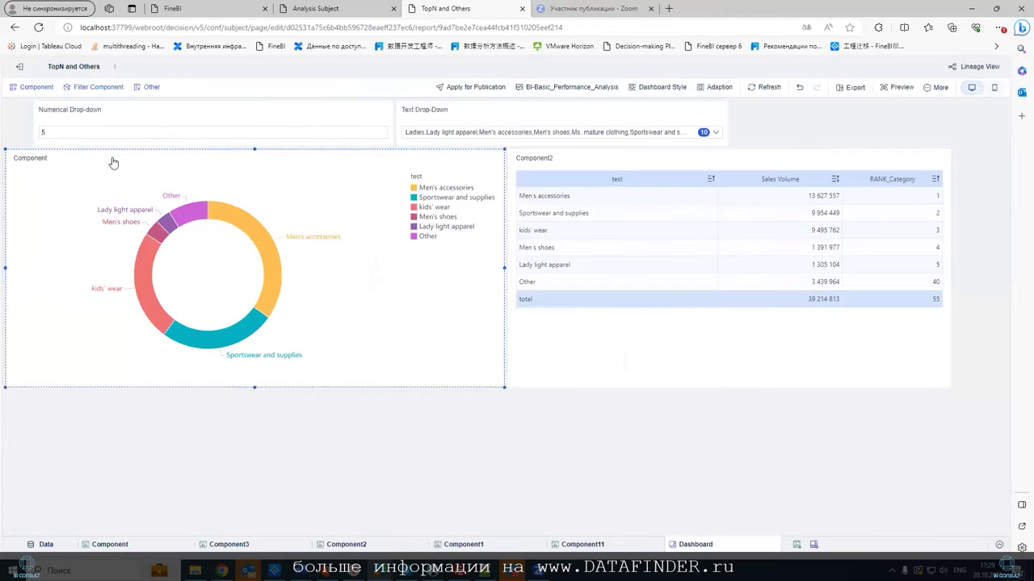
# Return to the pie chart component, review how the test indicator's formula uses the top n parameter and cancel.
pyautogui.click(509, 159)
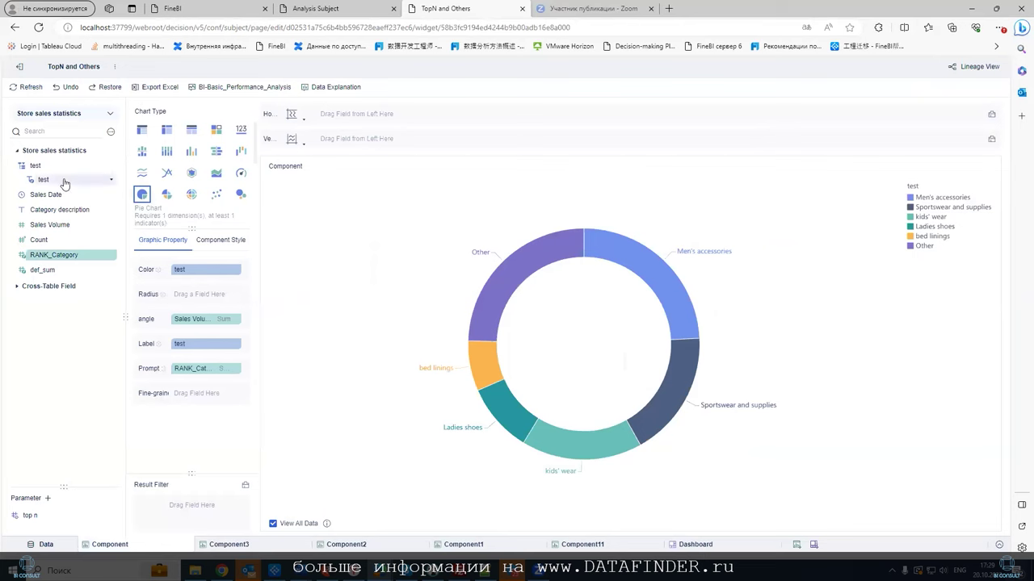
pyautogui.click(111, 179)
pyautogui.click(161, 197)
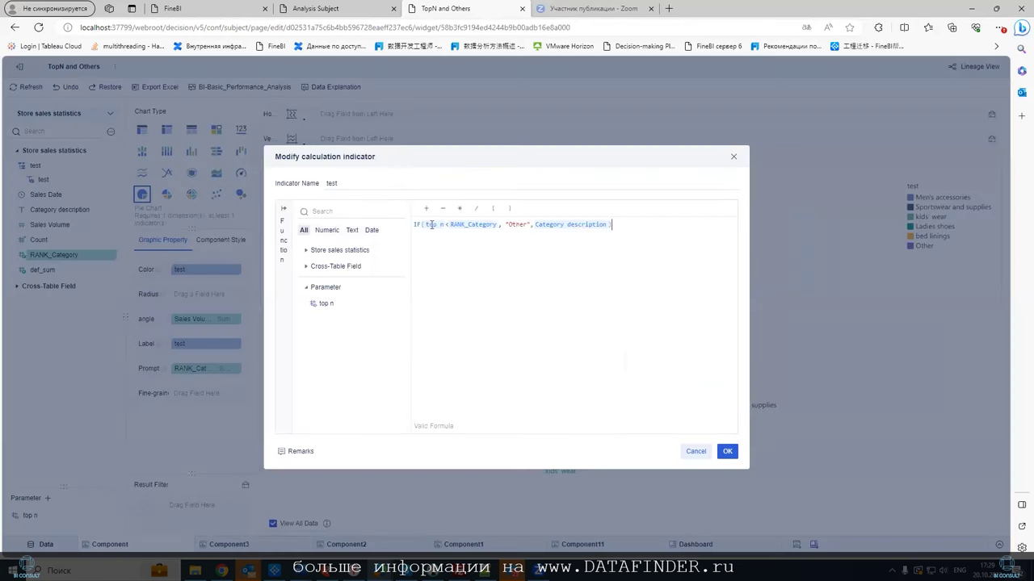
pyautogui.click(687, 450)
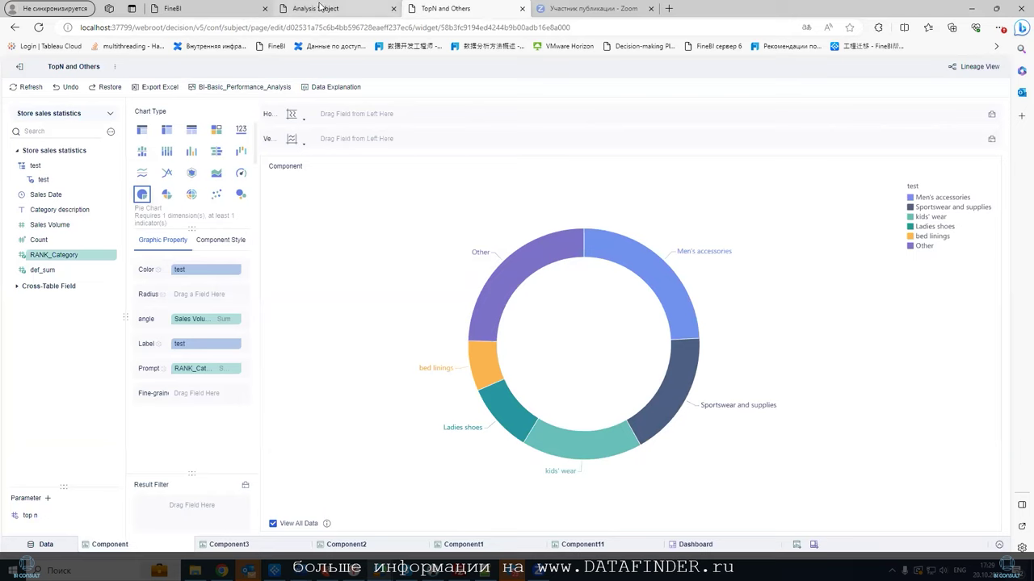
# Open the Analysis Subject dashboard, inspect the region values in the Text Drop-Down filter's settings and cancel.
pyautogui.click(320, 8)
pyautogui.click(919, 547)
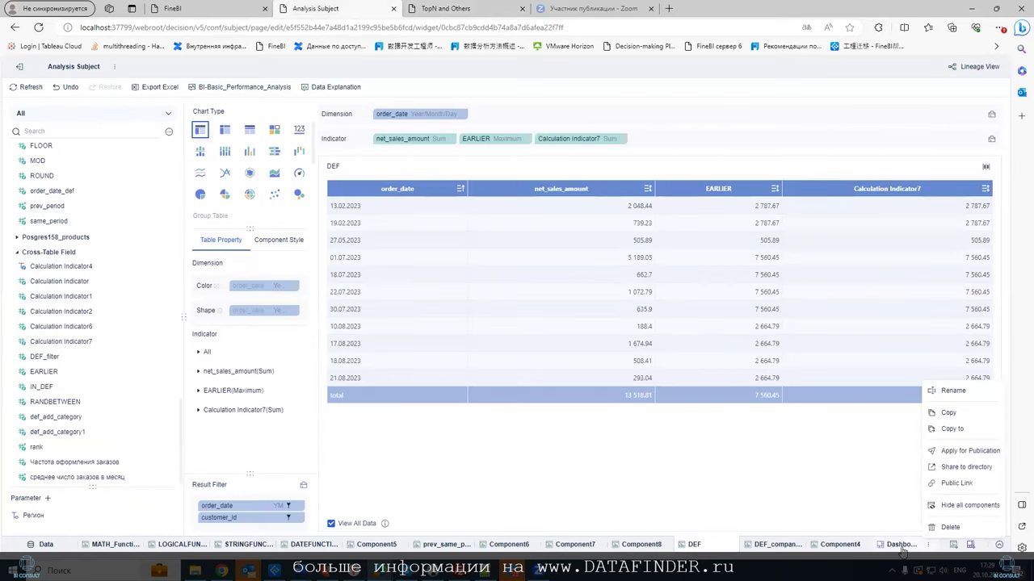
pyautogui.click(901, 545)
pyautogui.click(119, 112)
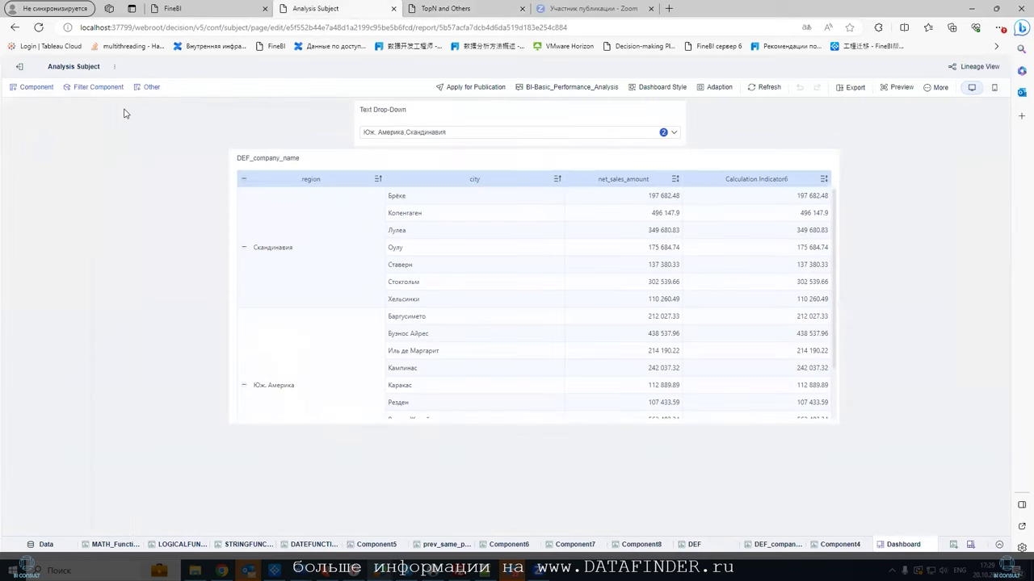
pyautogui.click(516, 113)
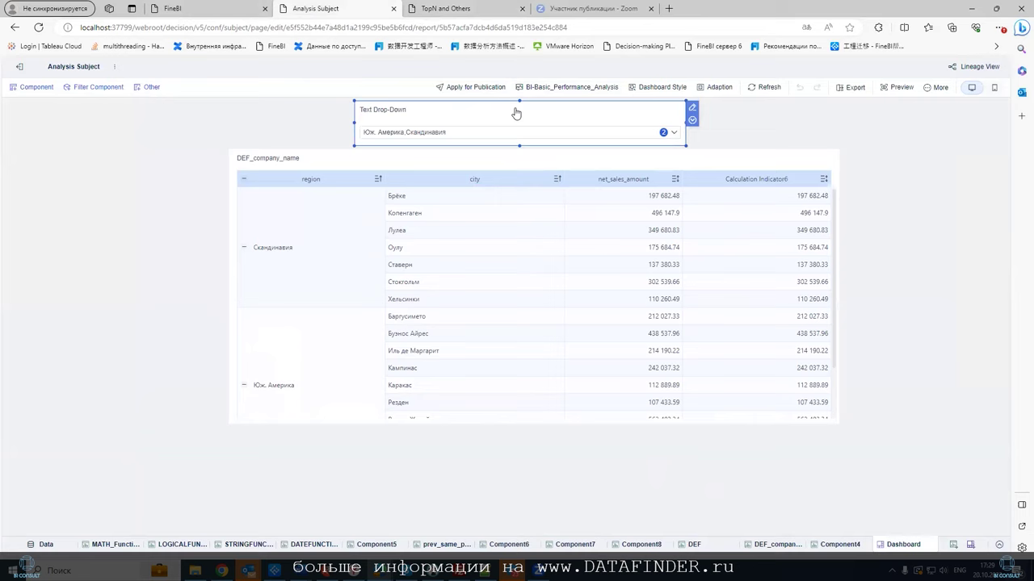
pyautogui.click(692, 107)
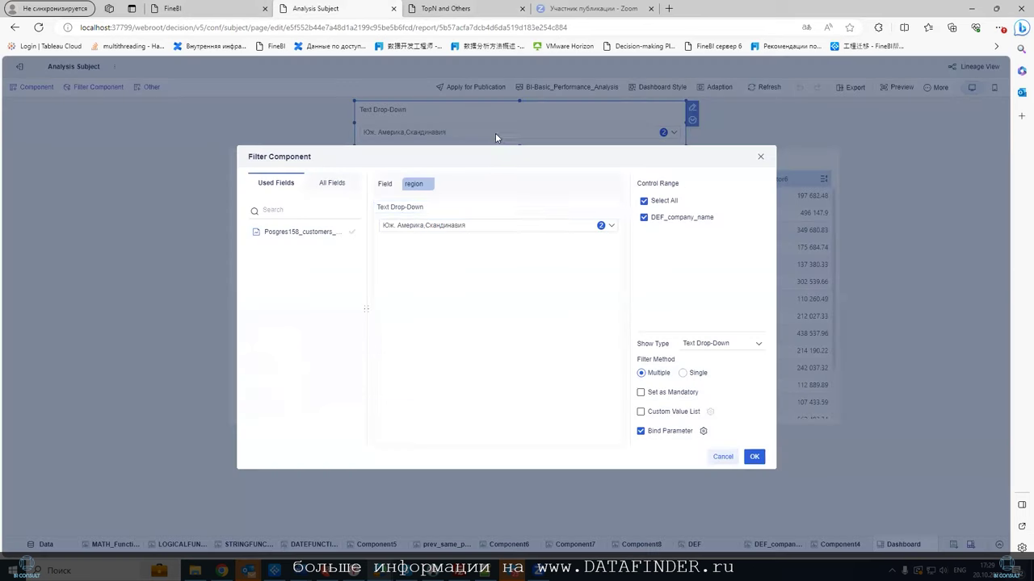
pyautogui.click(485, 230)
pyautogui.moveTo(436, 276); pyautogui.dragTo(398, 276)
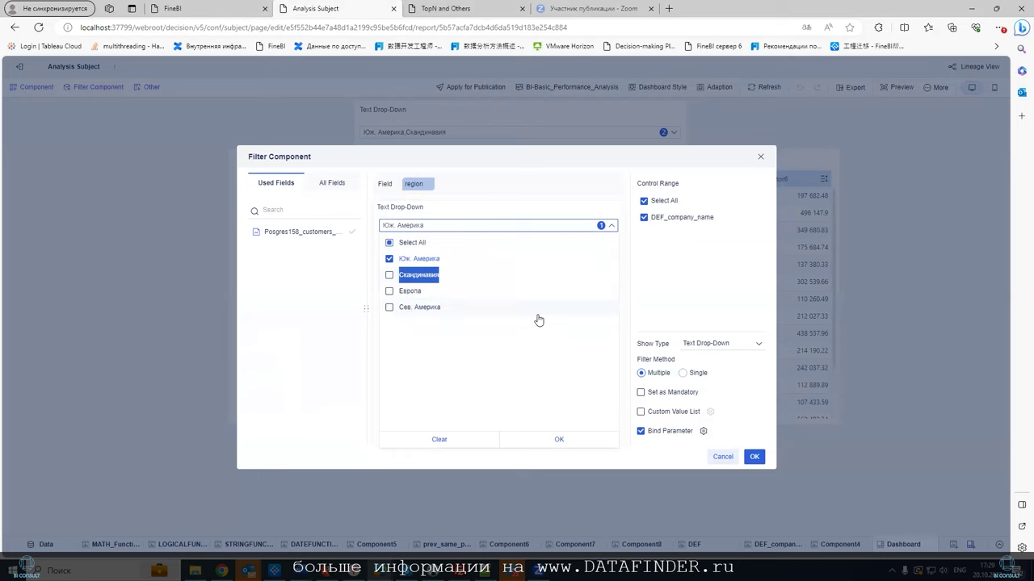
pyautogui.click(721, 457)
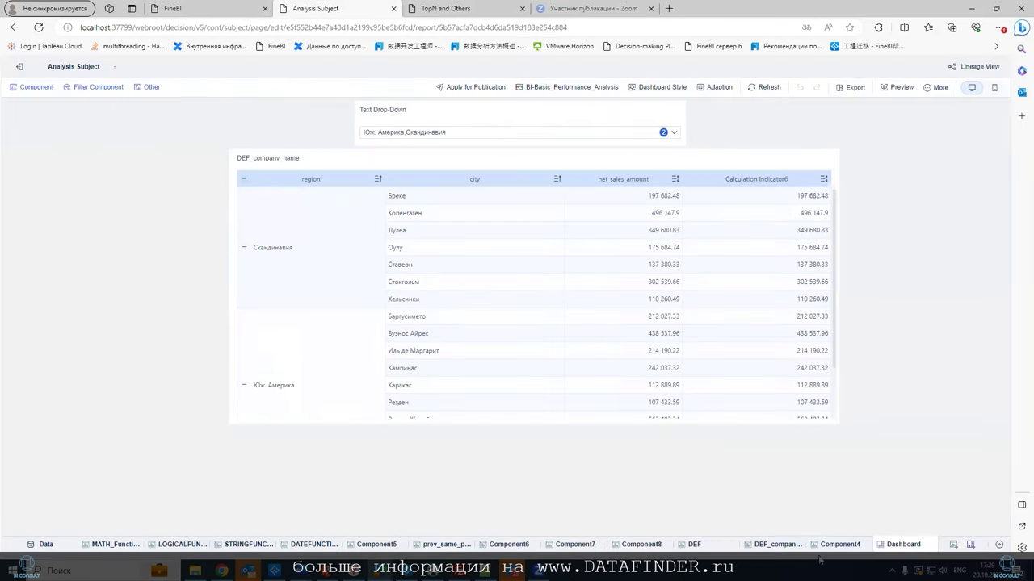
# Create a new component and start a calculation indicator with the SWITCH function.
pyautogui.click(953, 545)
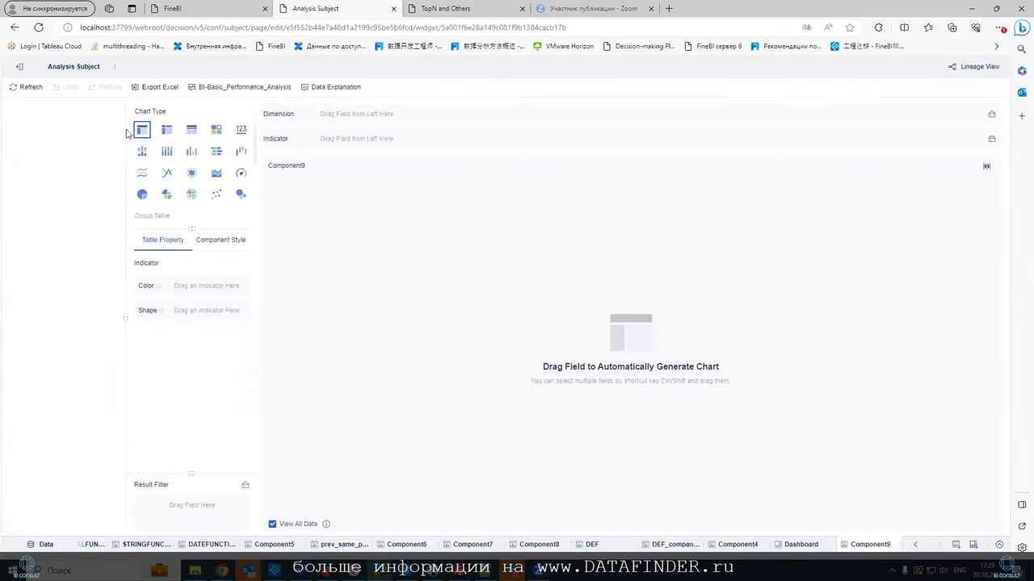
pyautogui.click(110, 131)
pyautogui.click(157, 146)
pyautogui.write('SWI')
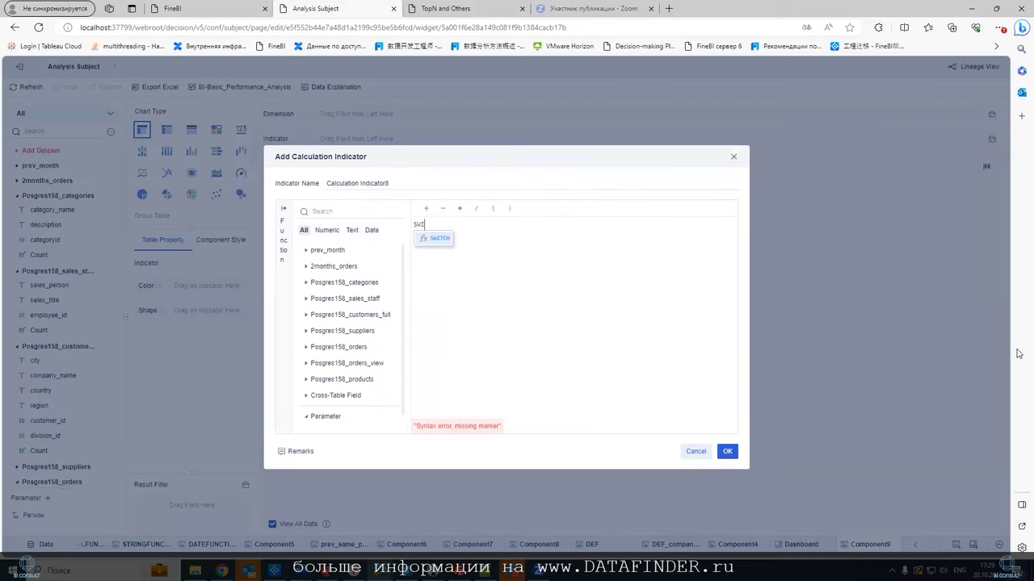
pyautogui.press('Return')
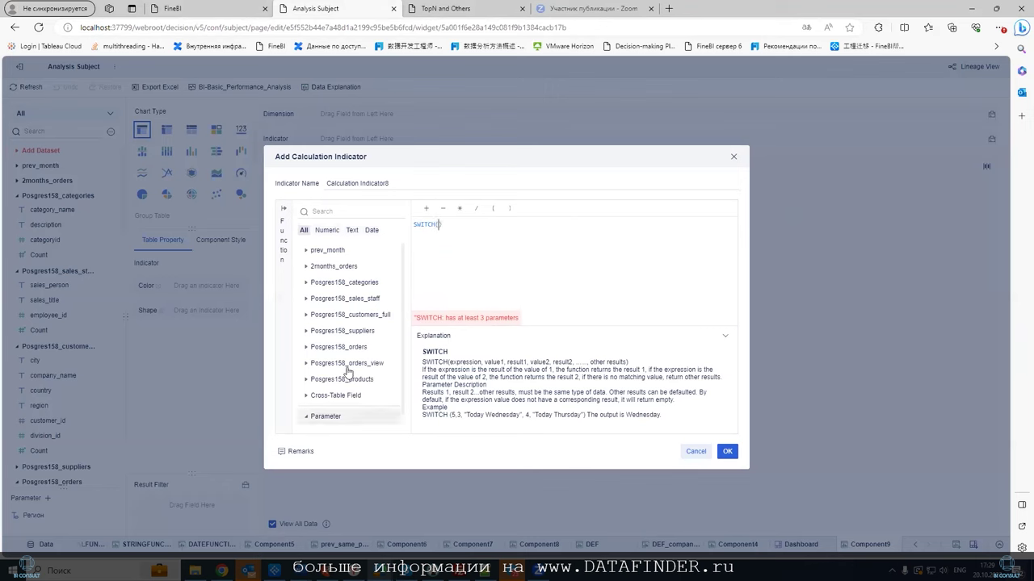
# Fill the SWITCH formula with the Регион parameter and the pairs "Скандинавия", 2 and "Европа", 3.
pyautogui.click(313, 422)
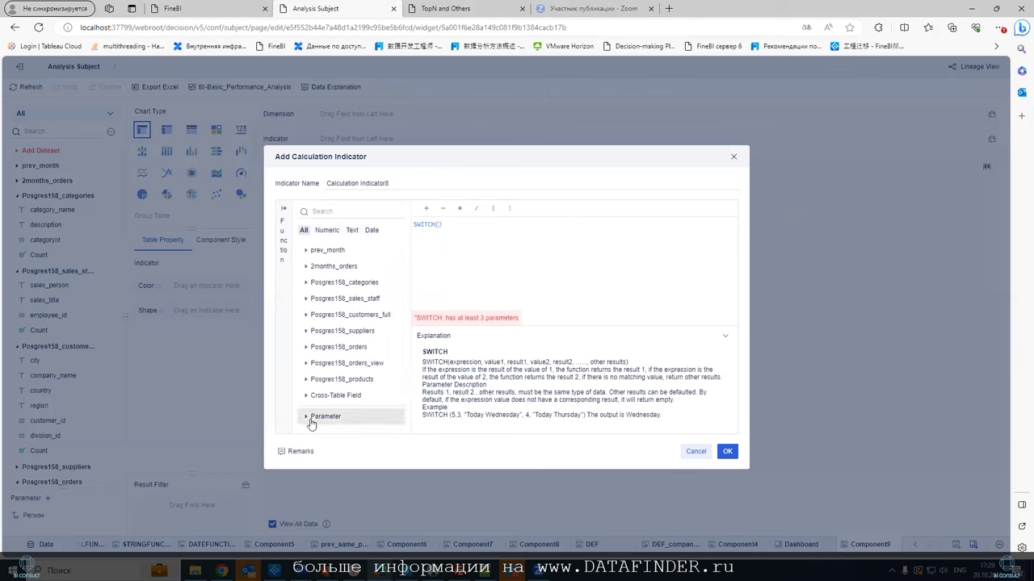
pyautogui.click(317, 420)
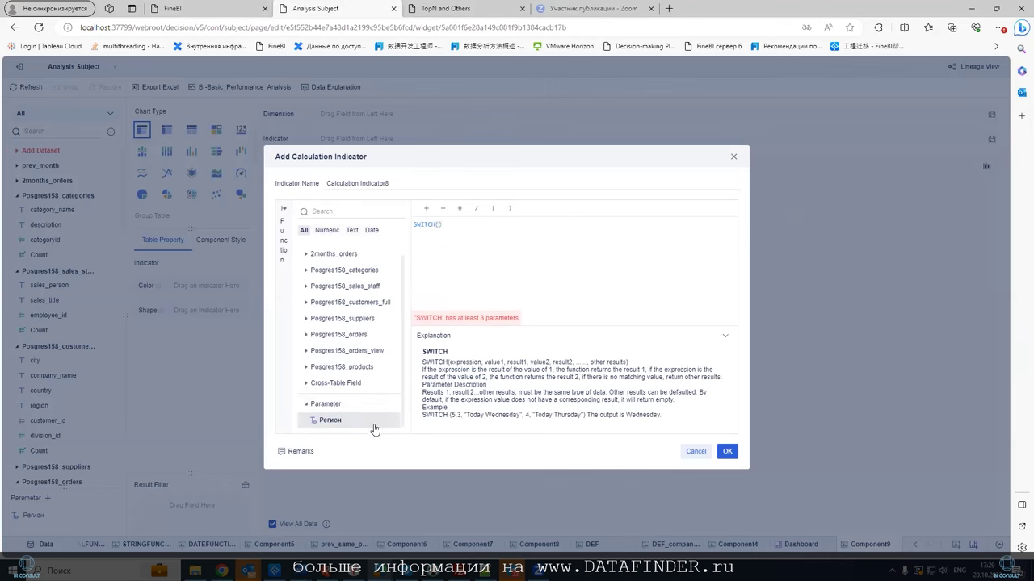
pyautogui.click(365, 421)
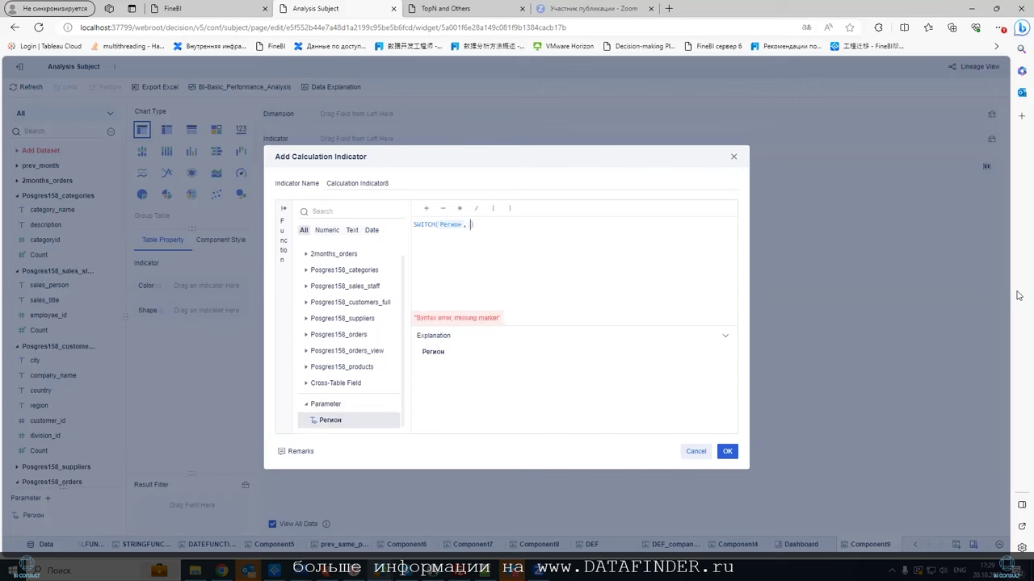
pyautogui.write('Скандинавия')
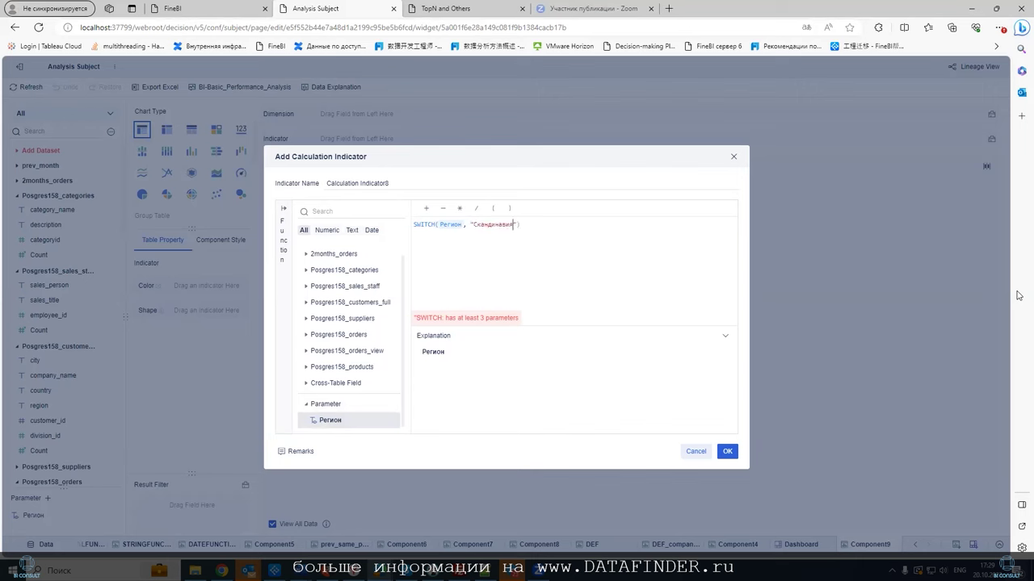
pyautogui.write(', 2)')
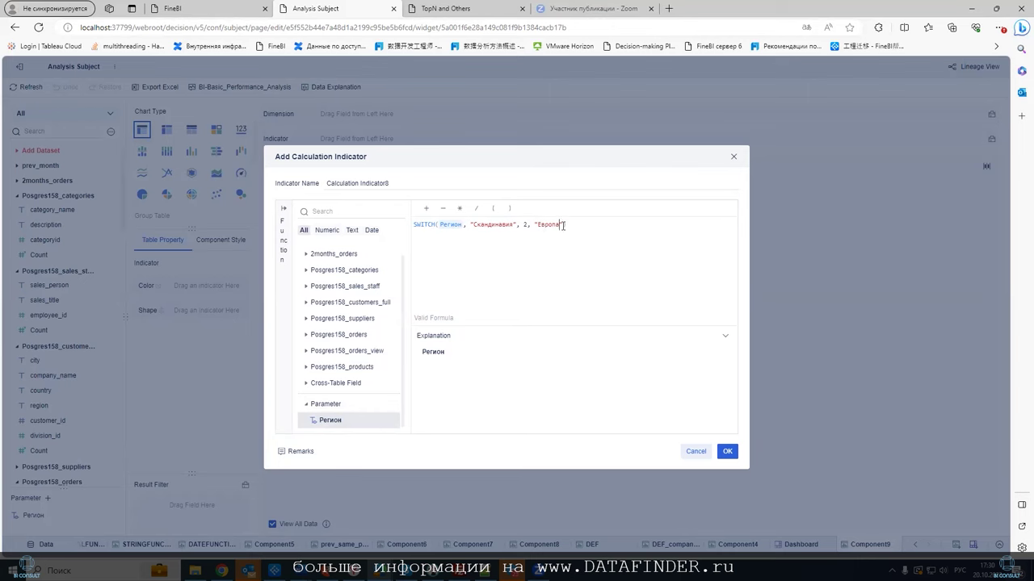
pyautogui.write('3')
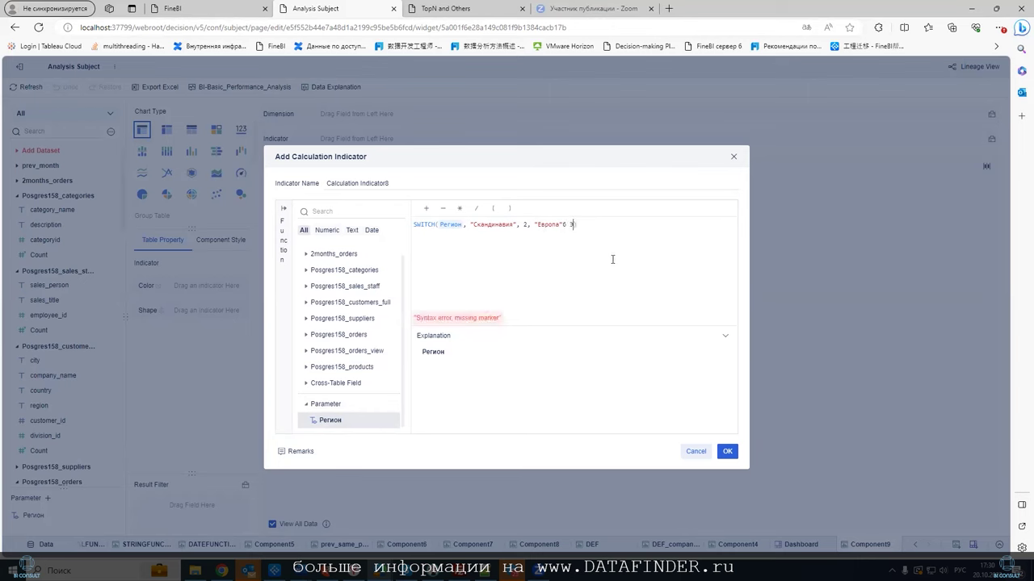
pyautogui.press('BackSpace')
pyautogui.write(',')
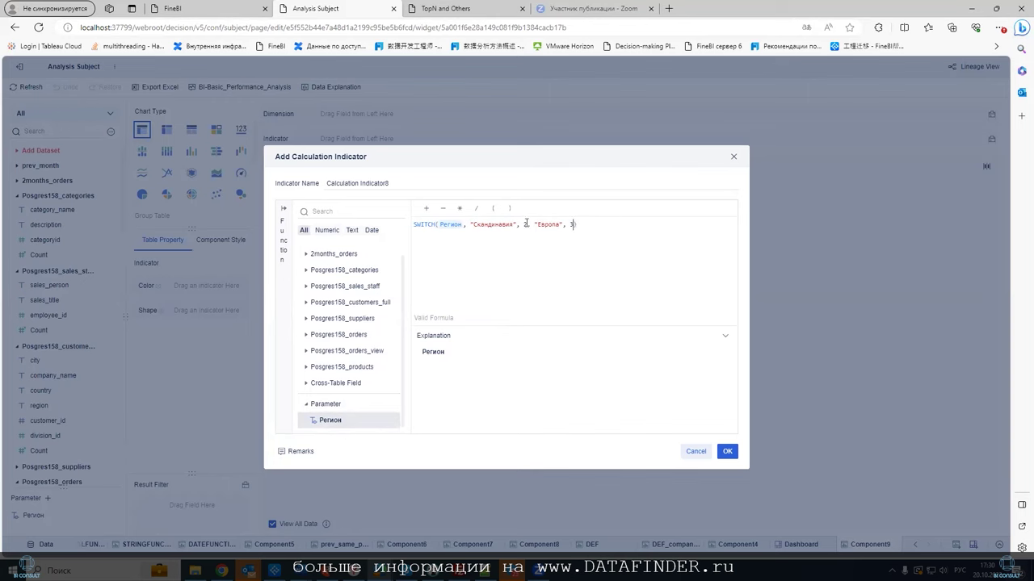
# Replace the formula's results 2 and 3 with the net_sales_amount and quantity fields from Posgres158_orders_view.
pyautogui.press('BackSpace')
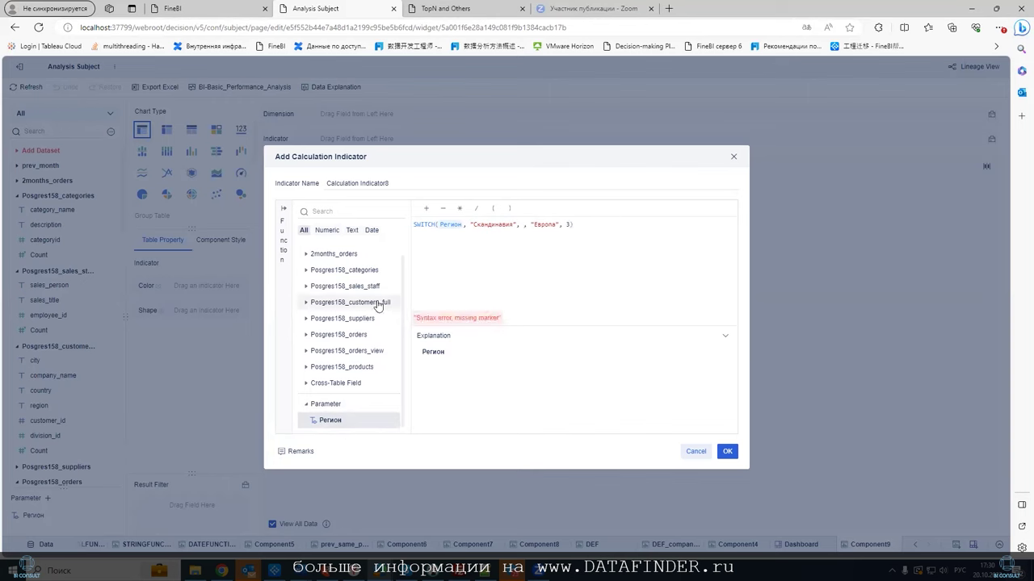
pyautogui.click(301, 336)
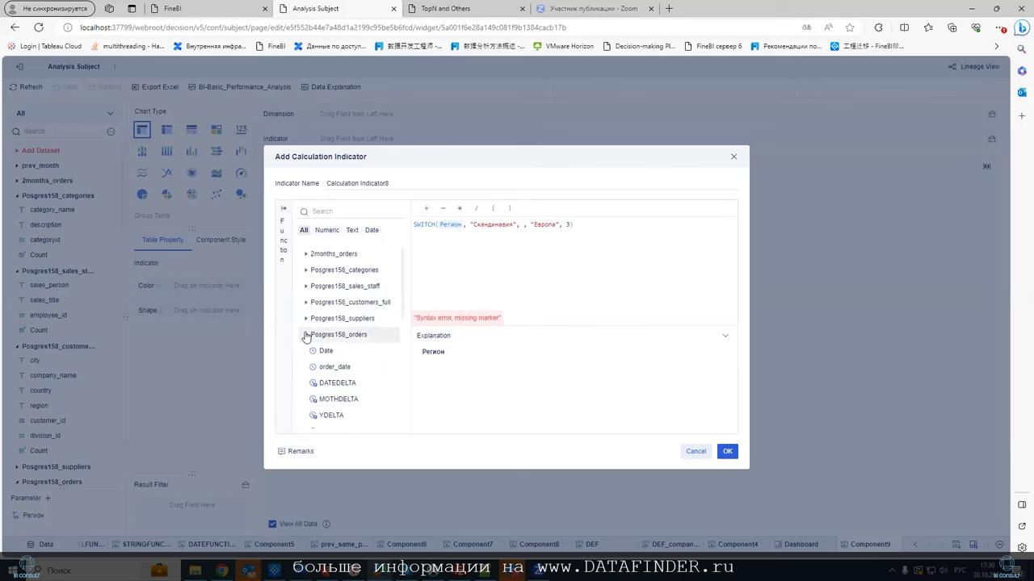
pyautogui.click(306, 335)
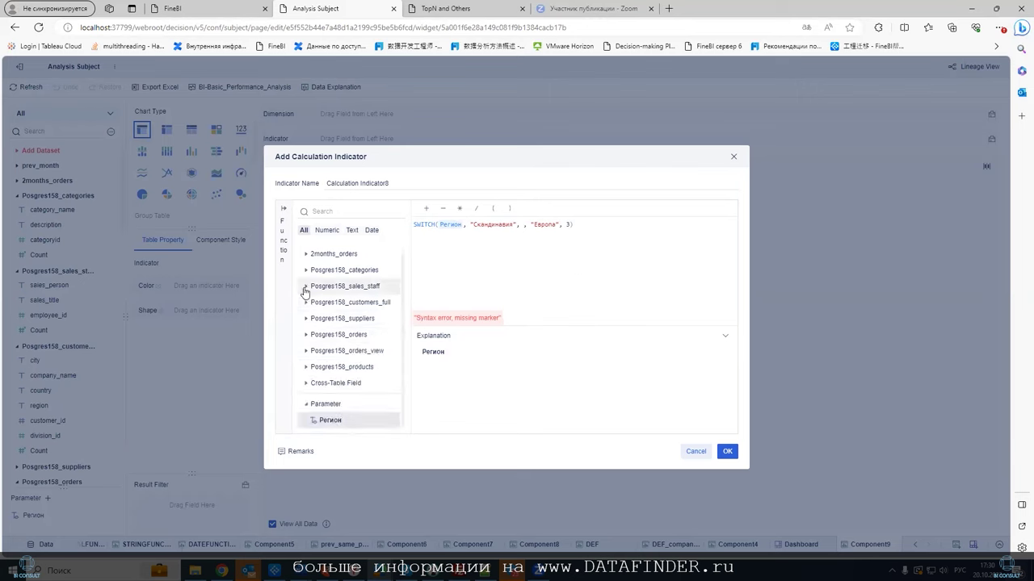
pyautogui.click(305, 350)
pyautogui.scroll(-1, 323, 356)
pyautogui.click(345, 357)
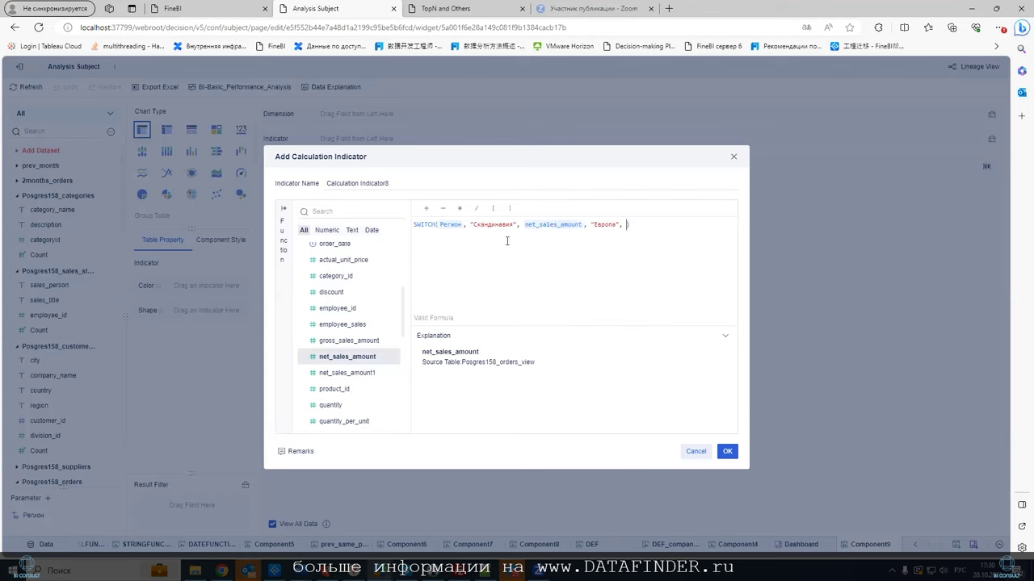
pyautogui.click(335, 405)
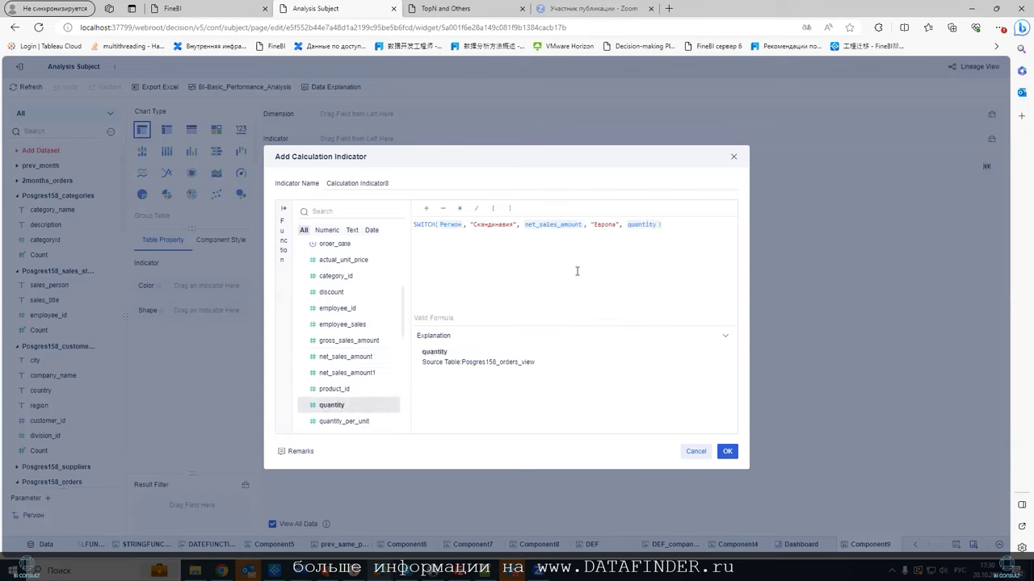
# Extend the SWITCH formula after quantity with the Регион parameter and the unit_price field.
pyautogui.moveTo(401, 185); pyautogui.dragTo(322, 186)
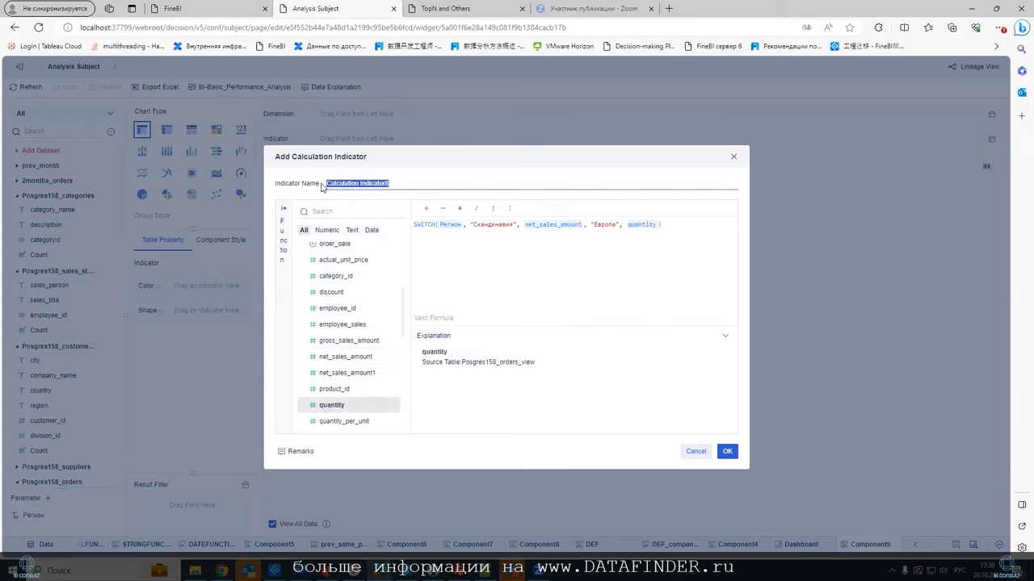
pyautogui.click(457, 227)
pyautogui.click(659, 233)
pyautogui.write('6')
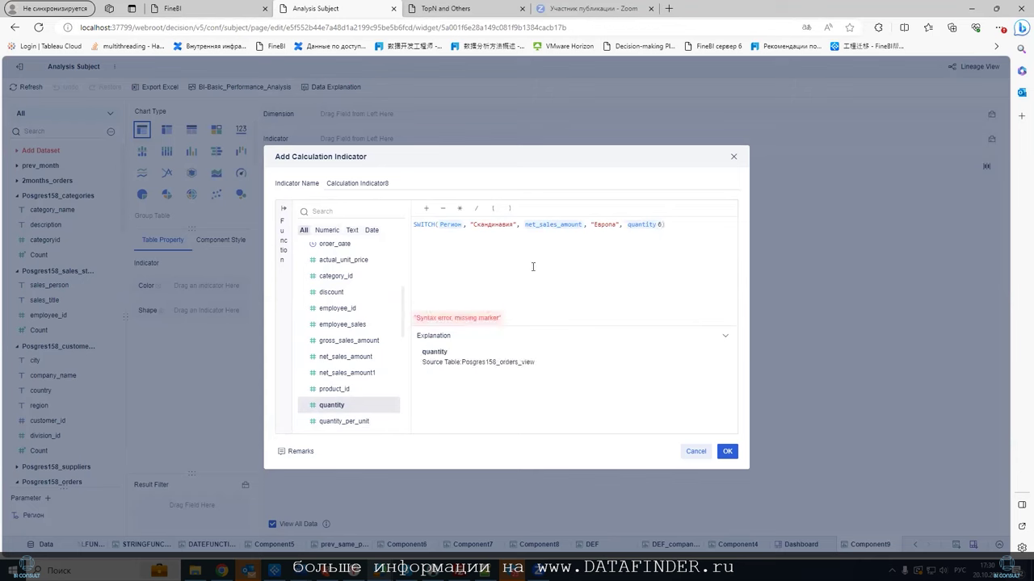
pyautogui.write(',')
pyautogui.scroll(-5, 377, 391)
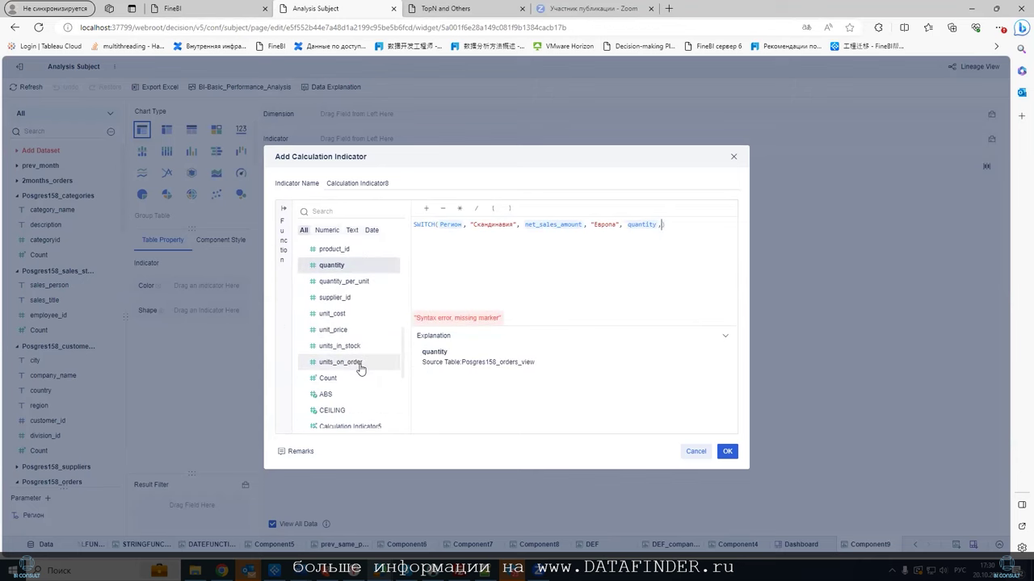
pyautogui.scroll(-2, 377, 391)
pyautogui.click(328, 420)
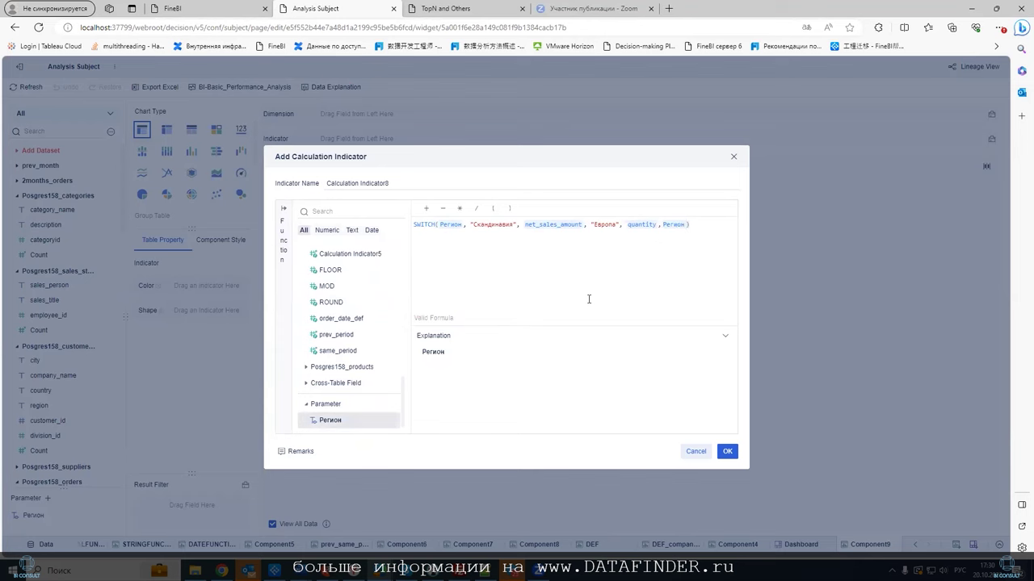
pyautogui.write(',')
pyautogui.scroll(2, 362, 298)
pyautogui.scroll(3, 360, 299)
pyautogui.click(336, 297)
# Name the calculation indicator mesure and save it.
pyautogui.moveTo(387, 185); pyautogui.dragTo(324, 193)
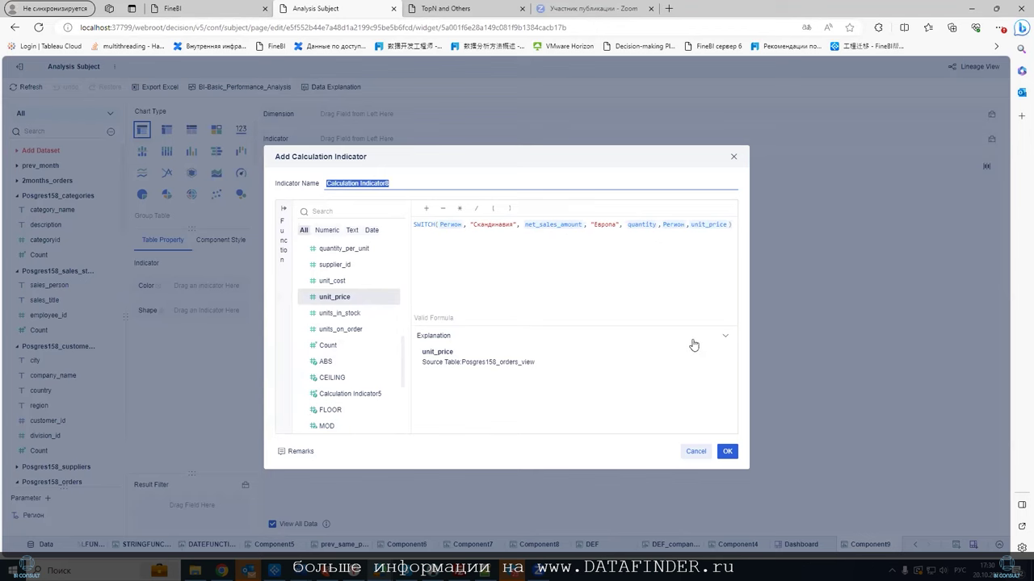
pyautogui.write('a')
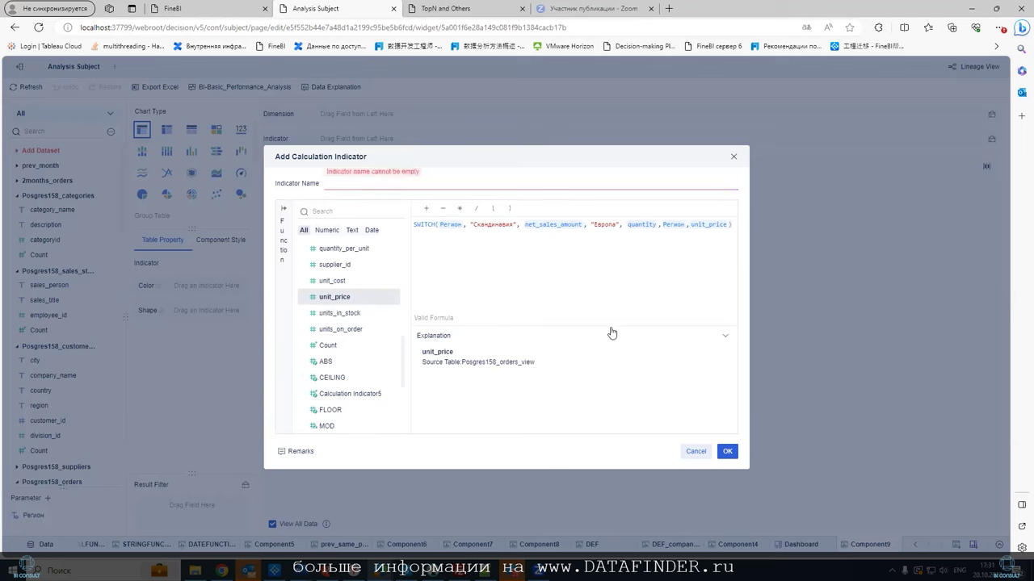
pyautogui.write('mesure')
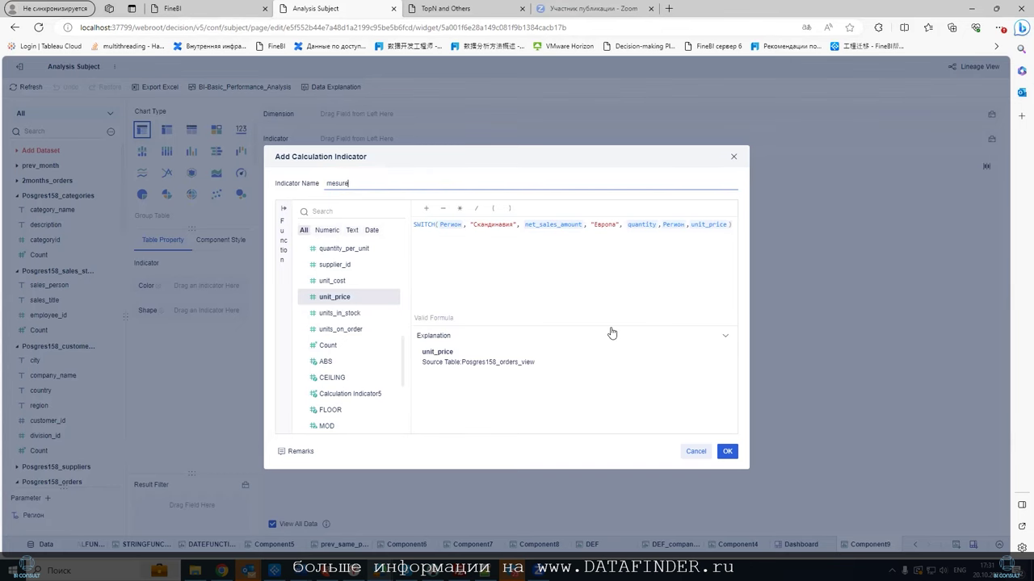
pyautogui.click(726, 452)
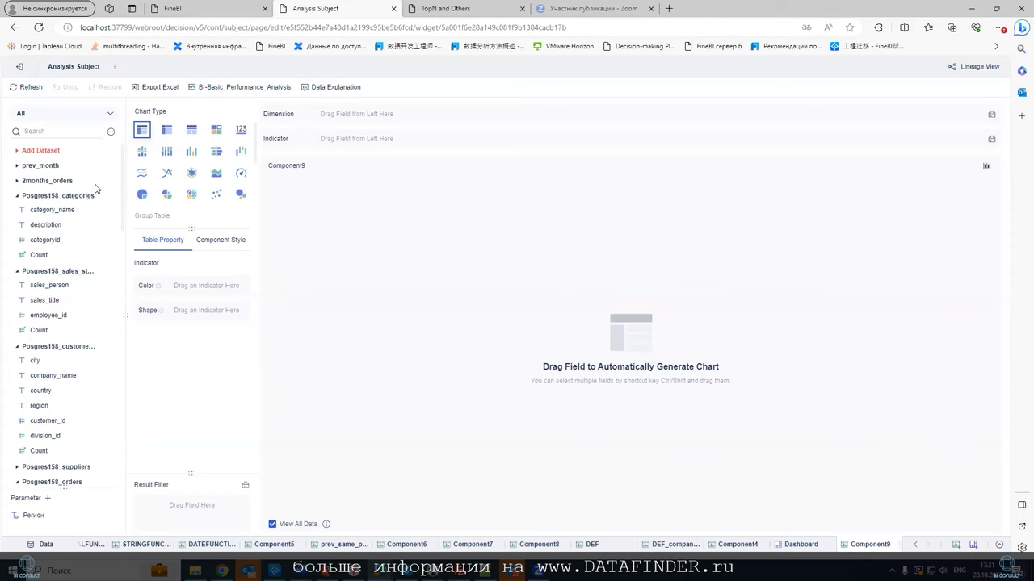
# Plot mesure on the vertical axis against region on the horizontal axis as a multi-series line chart.
pyautogui.moveTo(51, 183); pyautogui.dragTo(340, 139)
pyautogui.click(168, 175)
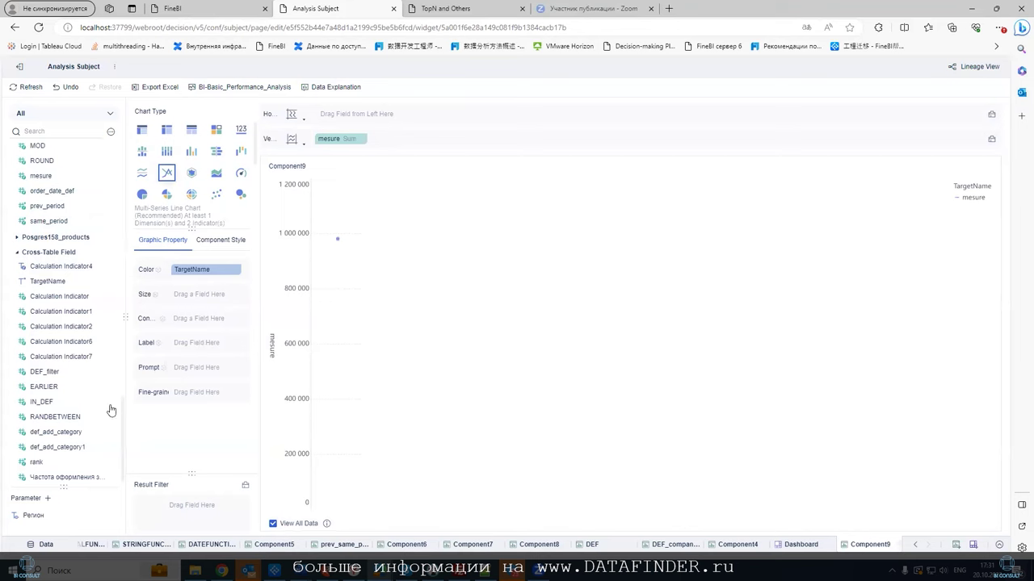
pyautogui.moveTo(121, 428); pyautogui.dragTo(117, 146)
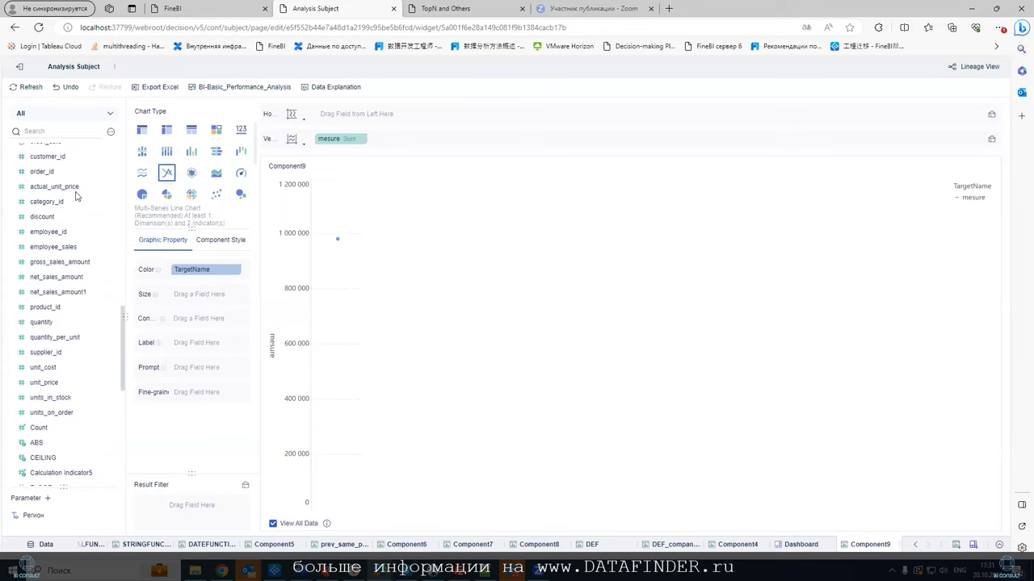
pyautogui.scroll(10, 77, 197)
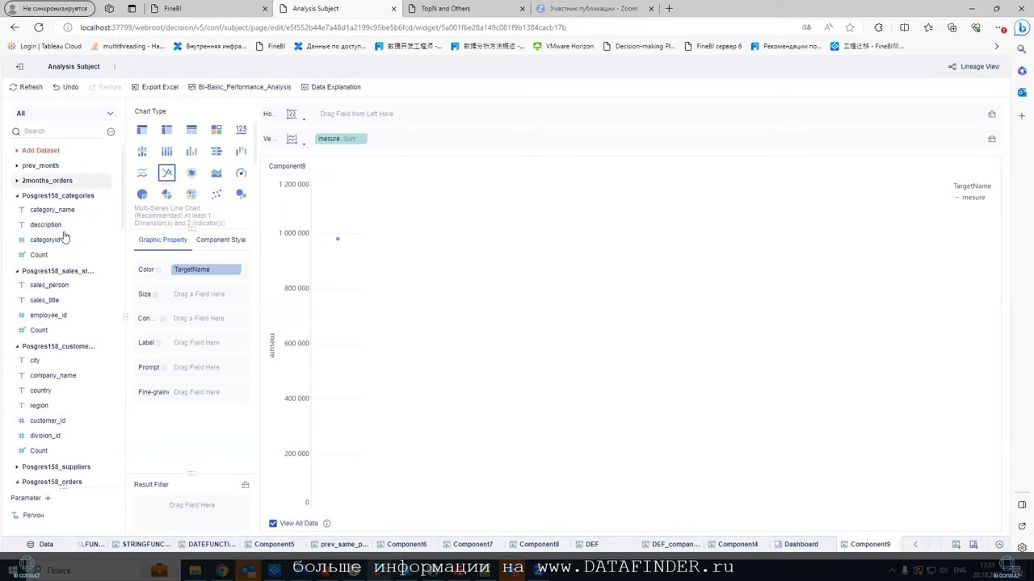
pyautogui.scroll(-3, 48, 258)
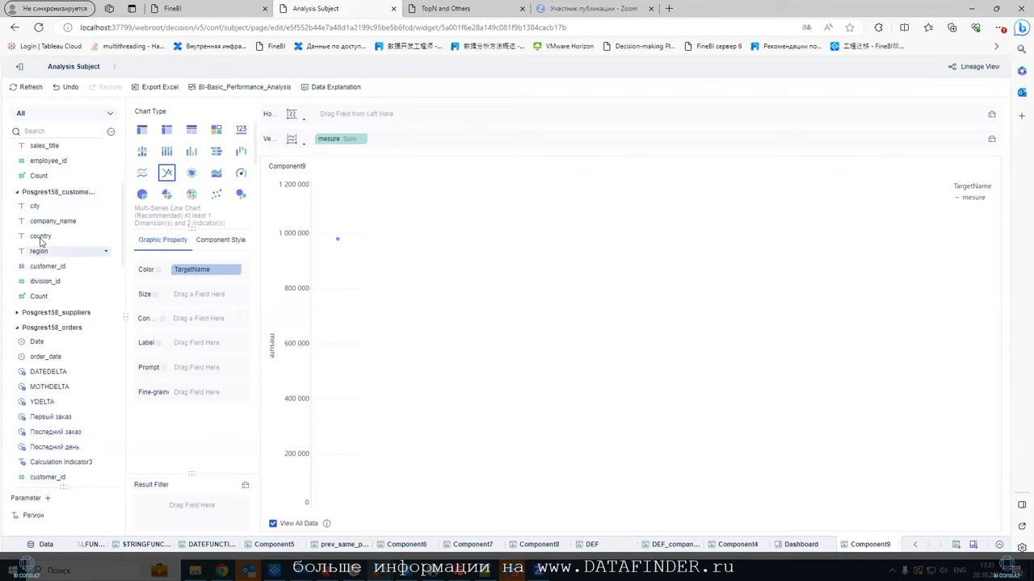
pyautogui.moveTo(70, 252); pyautogui.dragTo(355, 115)
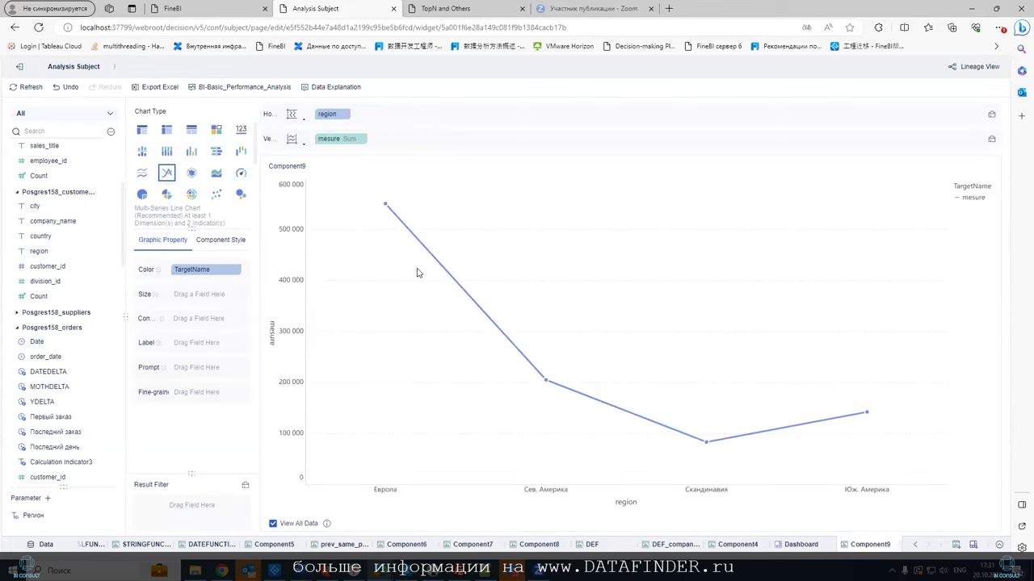
pyautogui.moveTo(385, 206)
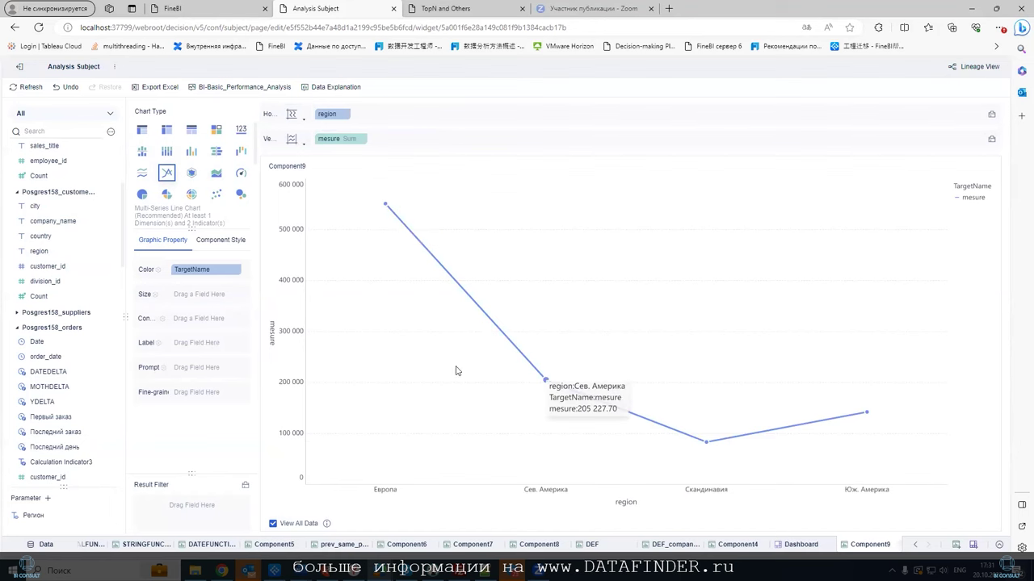
# Add the mesure indicator as a data label on the line chart.
pyautogui.scroll(-8, 105, 424)
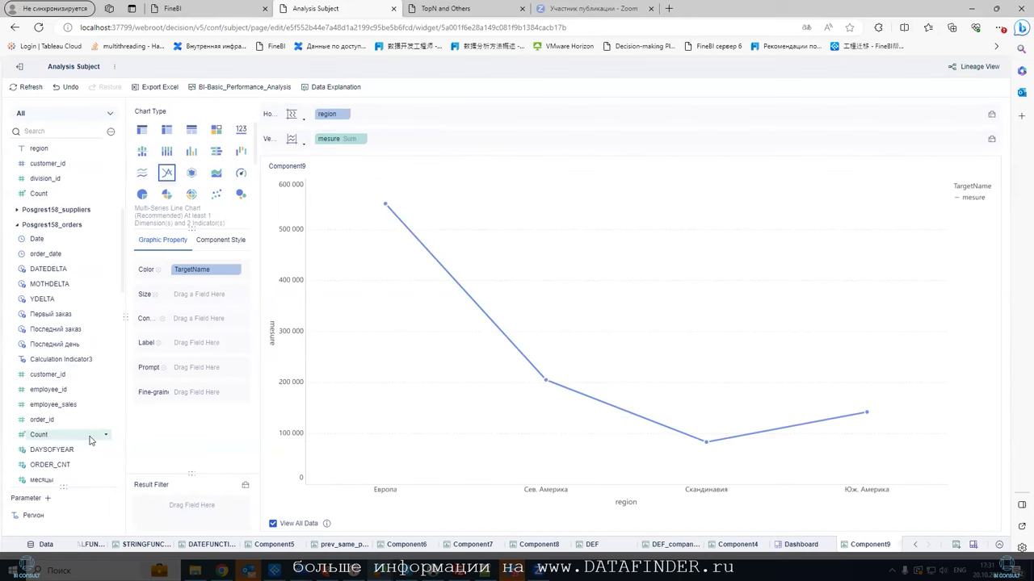
pyautogui.scroll(-20, 105, 403)
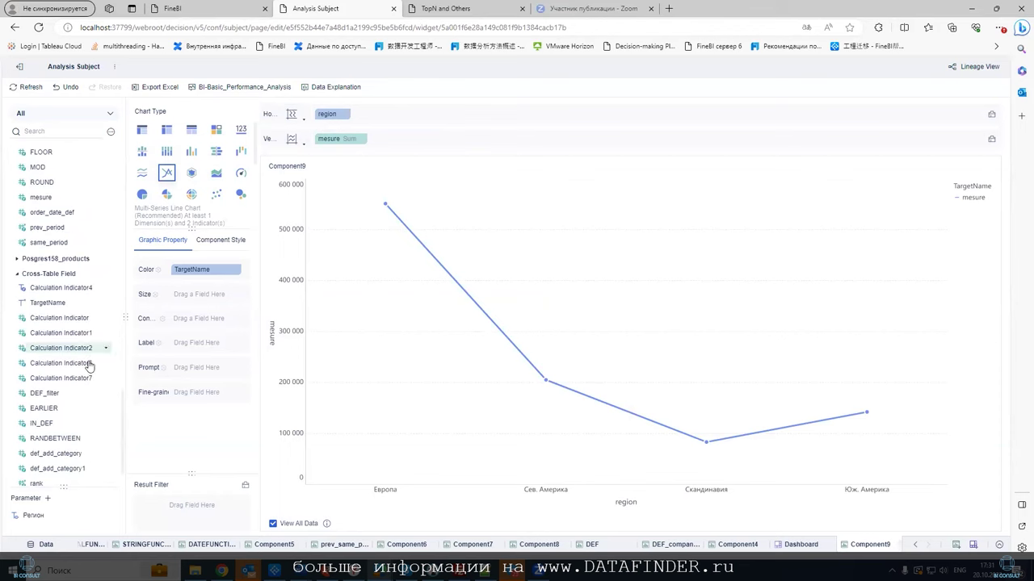
pyautogui.moveTo(40, 197); pyautogui.dragTo(207, 342)
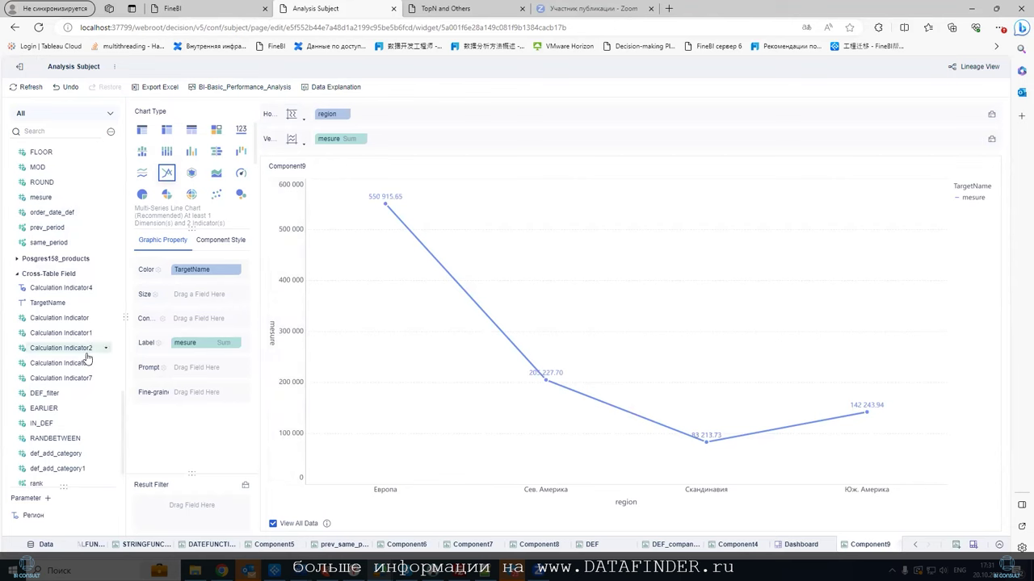
# Add net_sales_amount and quantity from the orders view to the line chart's data labels.
pyautogui.moveTo(124, 404); pyautogui.dragTo(123, 319)
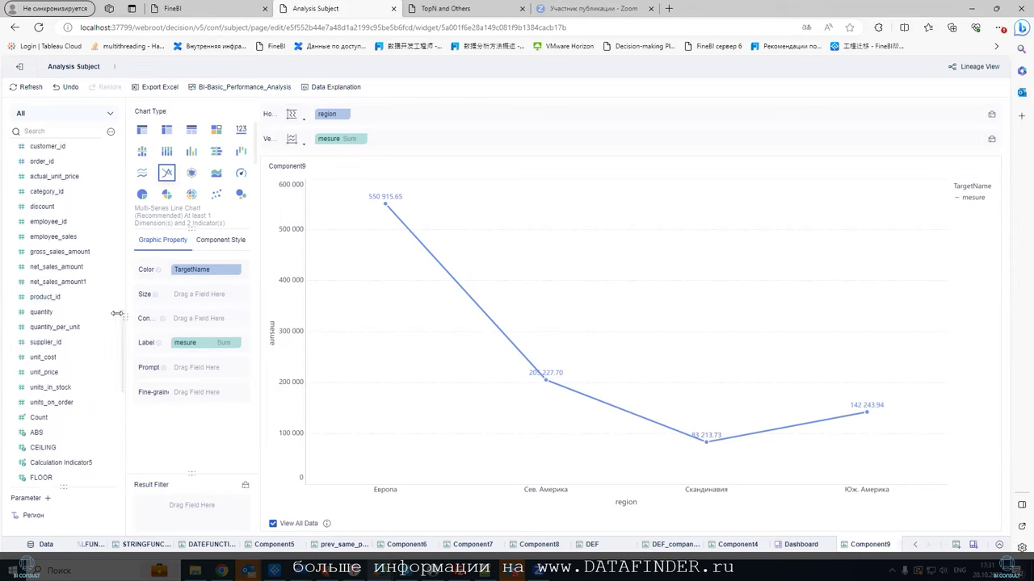
pyautogui.moveTo(57, 265); pyautogui.dragTo(206, 340)
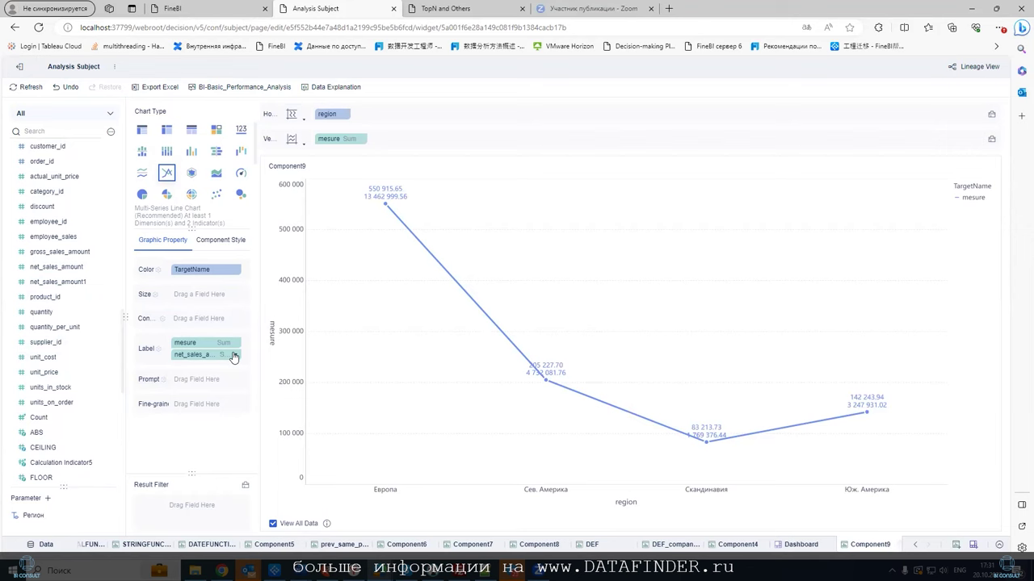
pyautogui.scroll(-5, 120, 385)
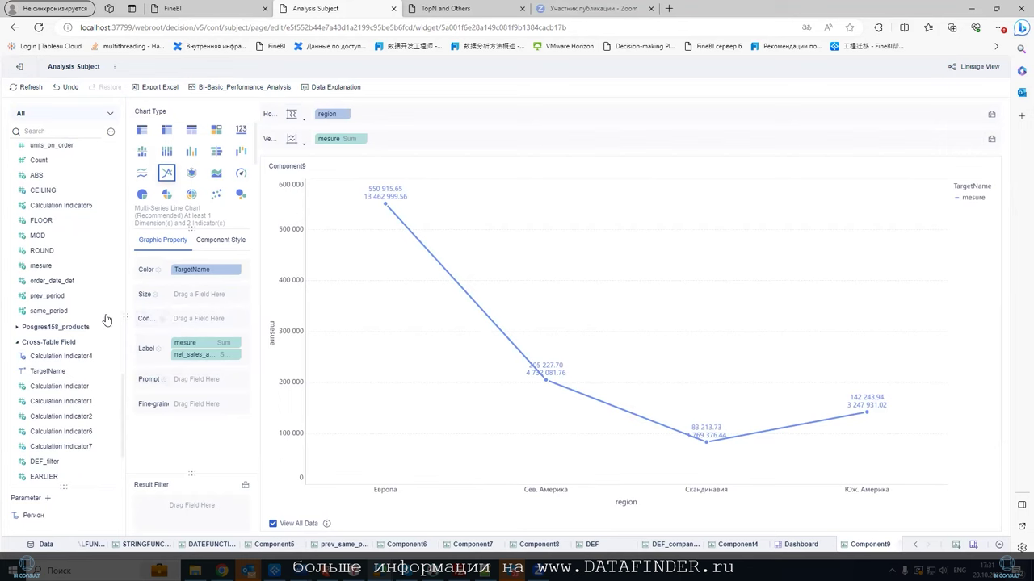
pyautogui.scroll(-2, 97, 336)
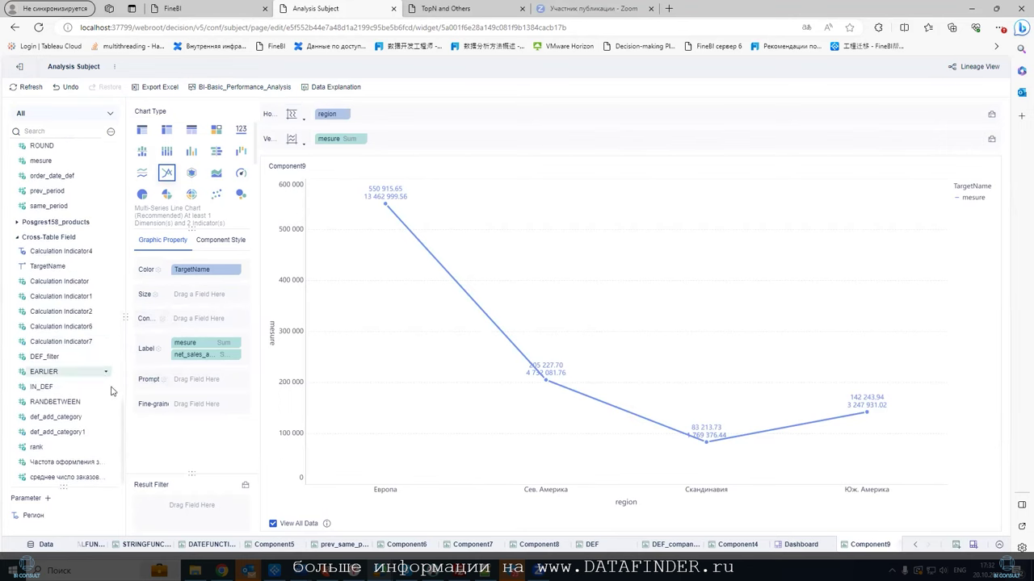
pyautogui.scroll(3, 116, 346)
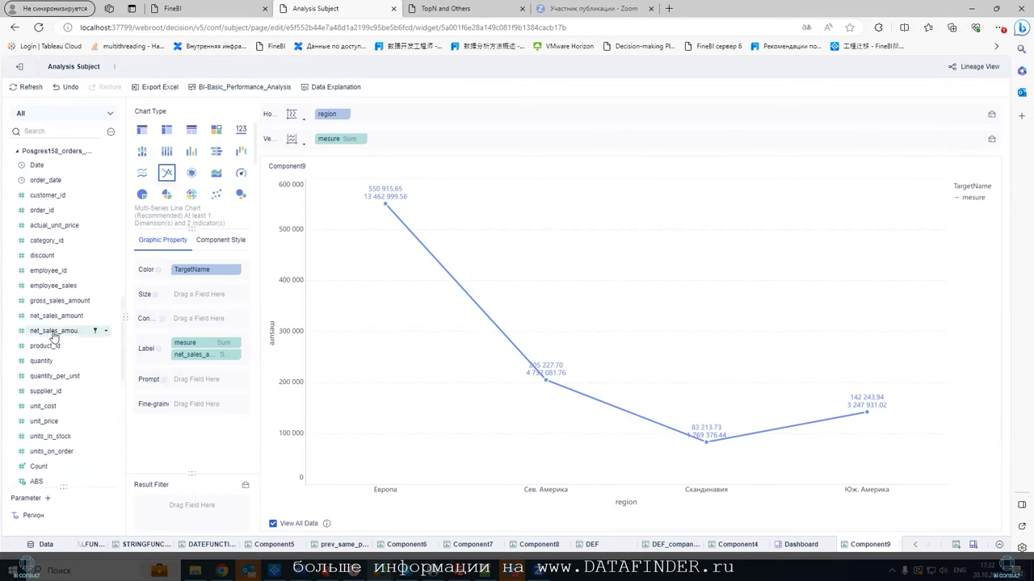
pyautogui.moveTo(57, 364); pyautogui.dragTo(202, 363)
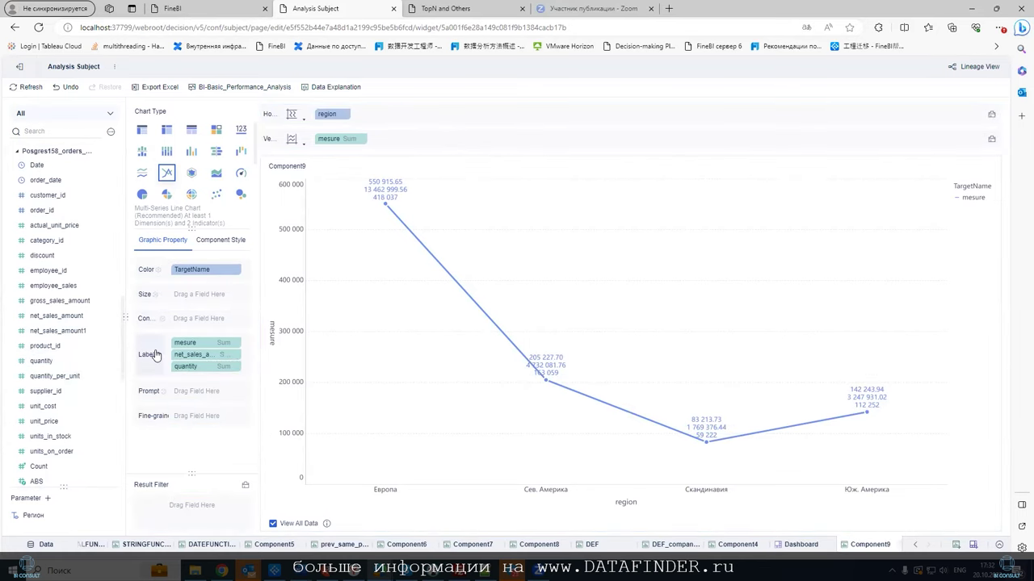
# Convert the line chart into a group table with region as the dimension.
pyautogui.click(141, 130)
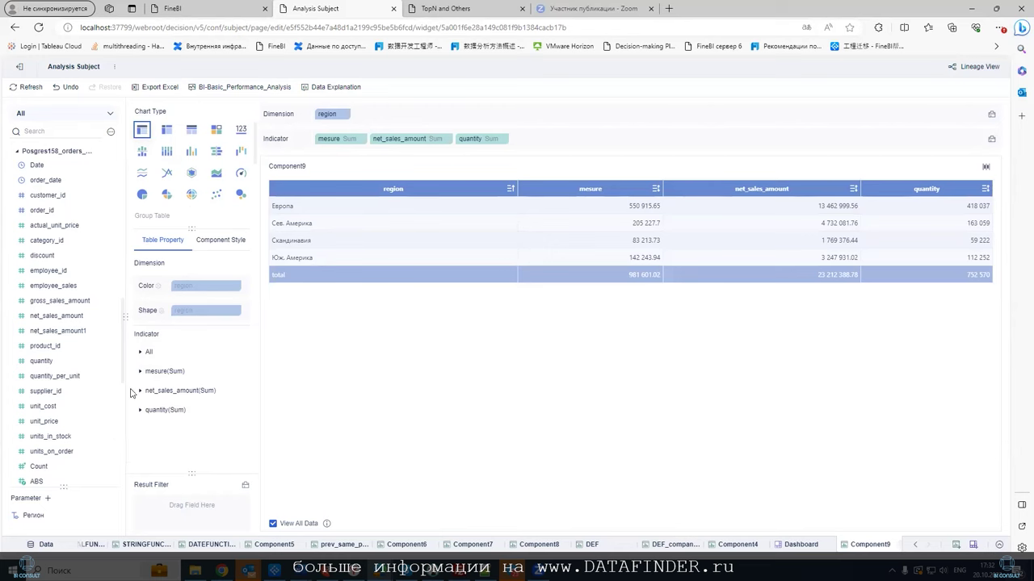
# Try Maximum as the summary mode of the mesure indicator, and return it to Sum.
pyautogui.click(362, 139)
pyautogui.moveTo(426, 155)
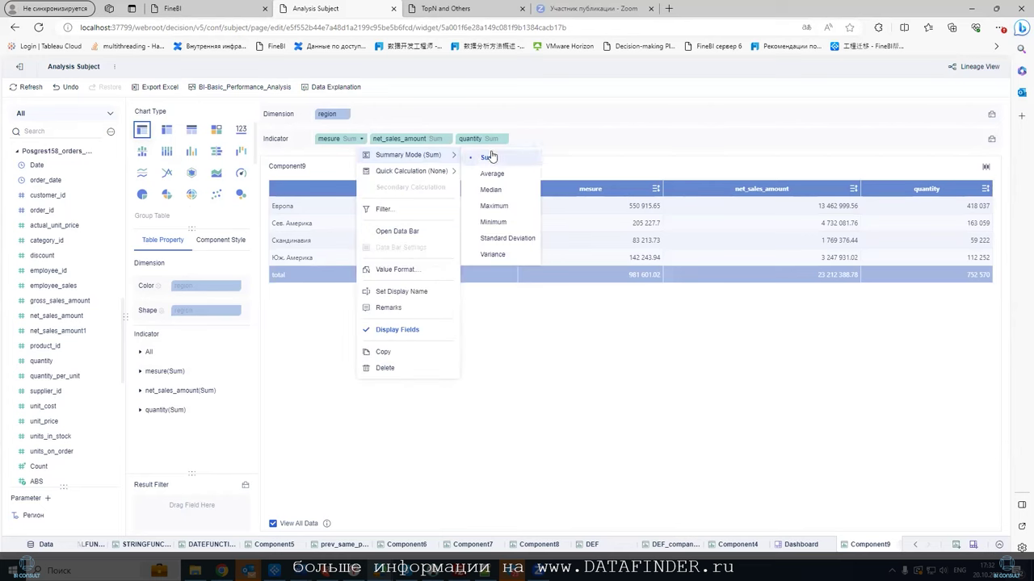
pyautogui.click(497, 206)
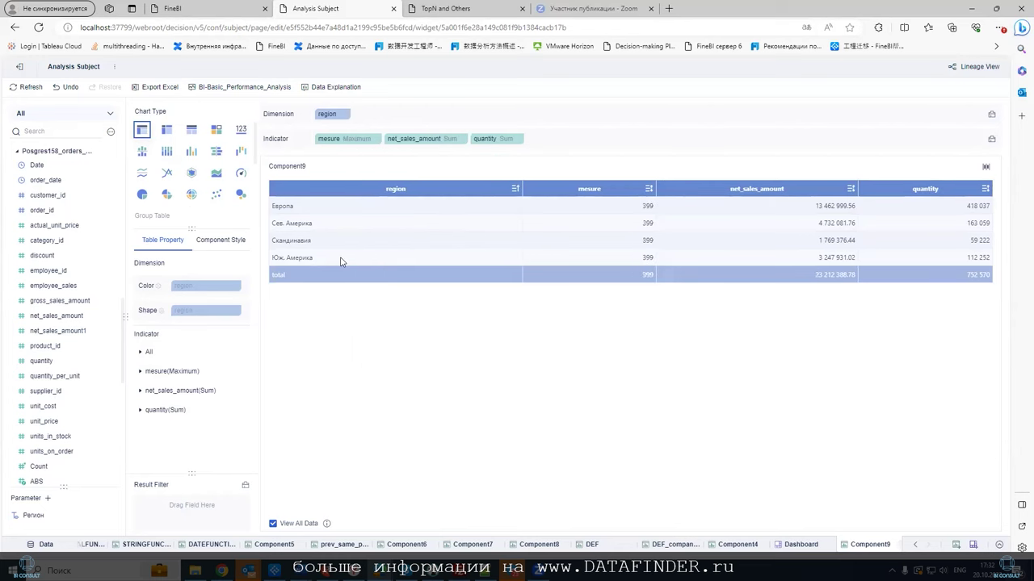
pyautogui.click(376, 140)
pyautogui.moveTo(413, 157)
pyautogui.click(510, 157)
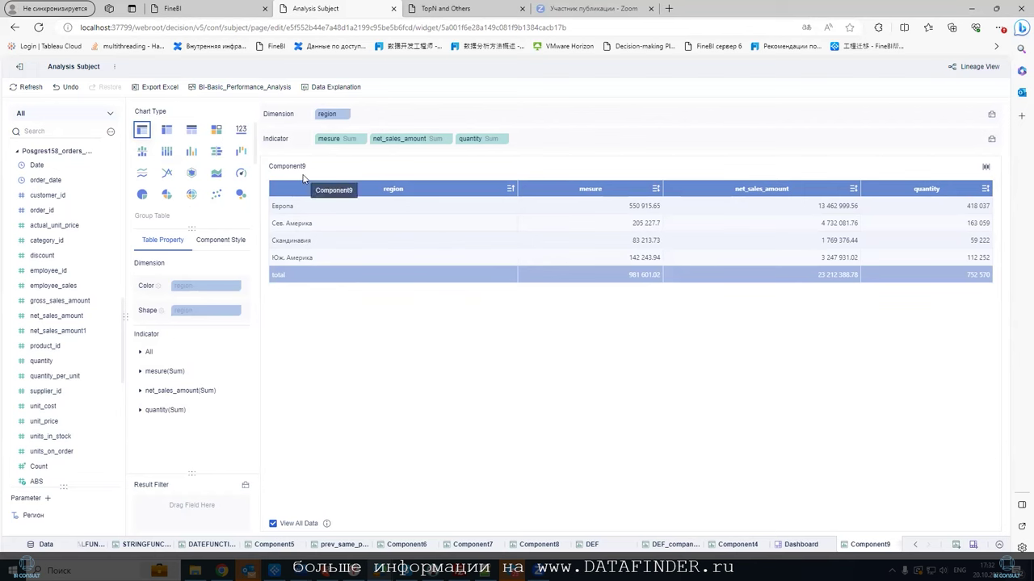
# Examine the SWITCH formula behind the mesure indicator without editing it.
pyautogui.scroll(-10, 113, 436)
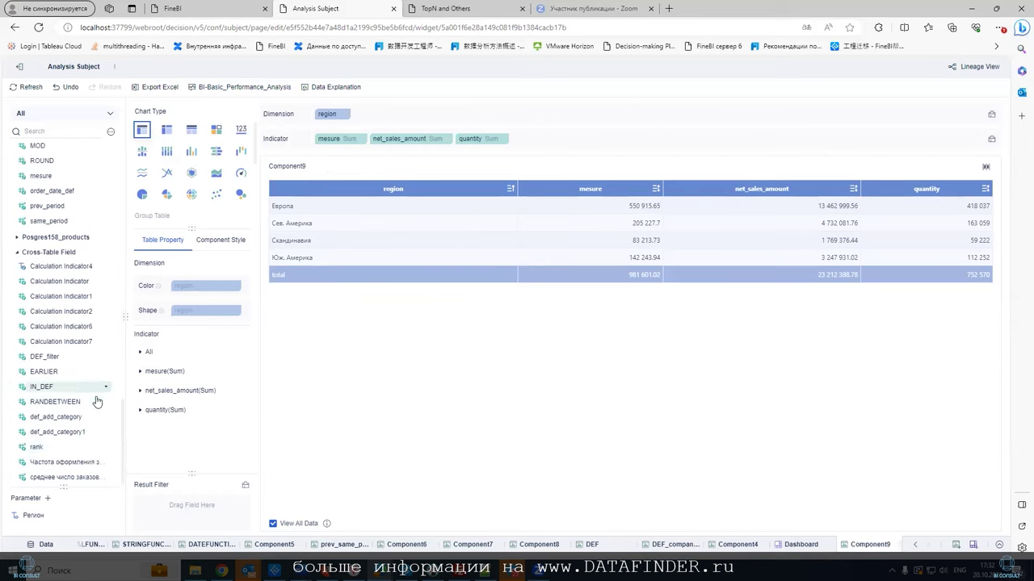
pyautogui.scroll(3, 116, 418)
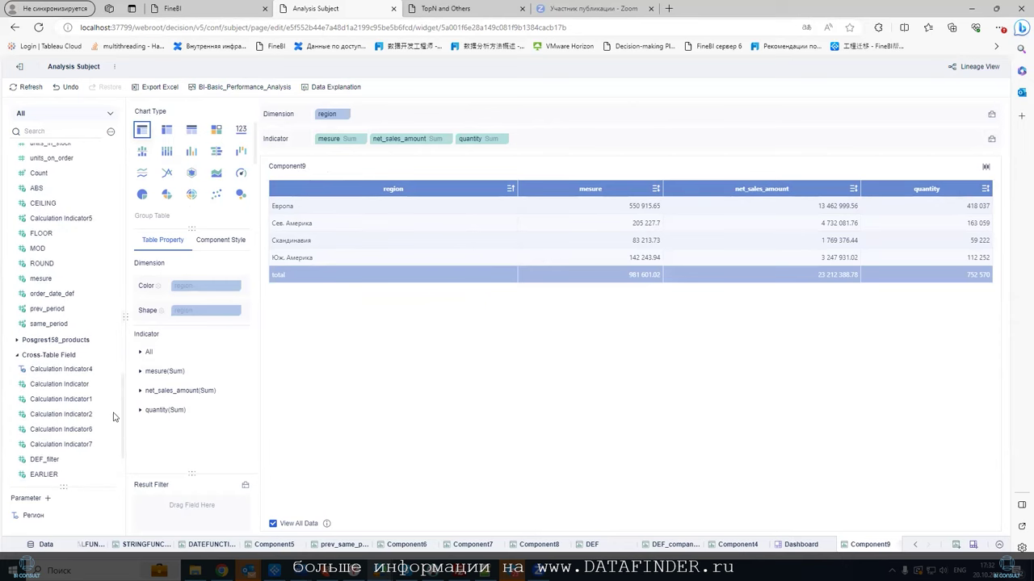
pyautogui.rightClick(117, 278)
pyautogui.click(125, 298)
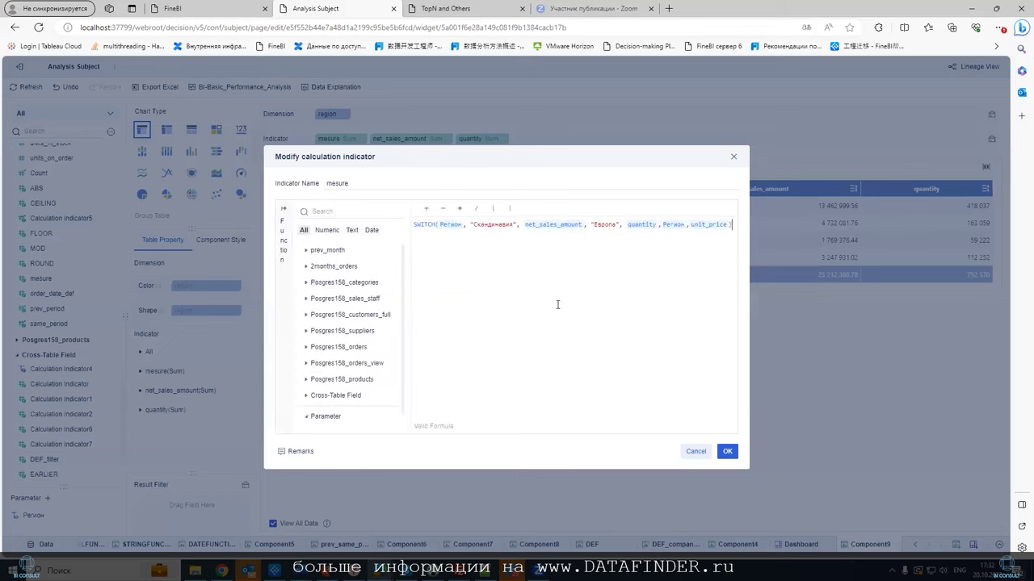
pyautogui.click(690, 452)
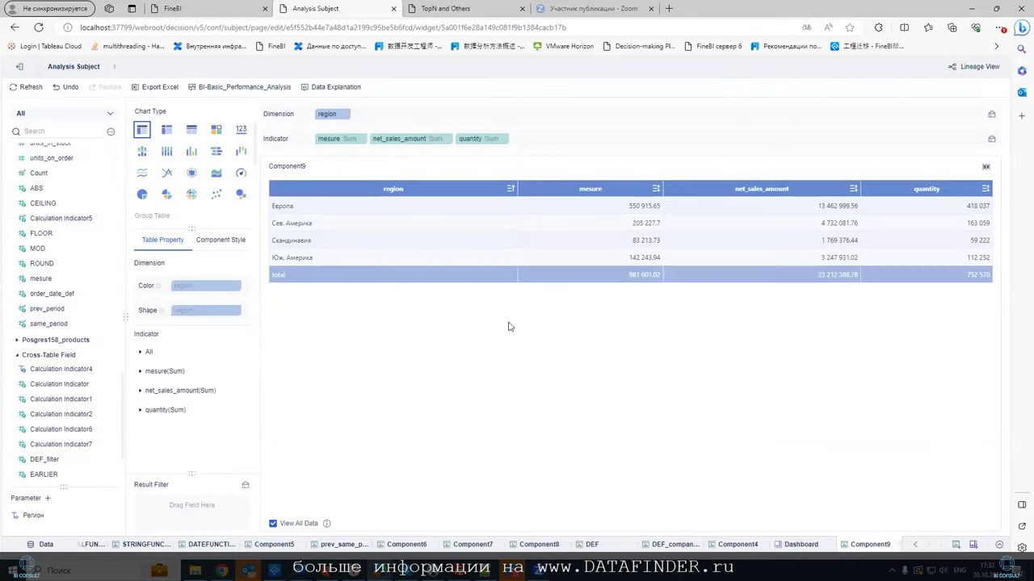
# Add unit_price as a further indicator in the table and examine the mesure value for Скандинавия.
pyautogui.scroll(3, 89, 323)
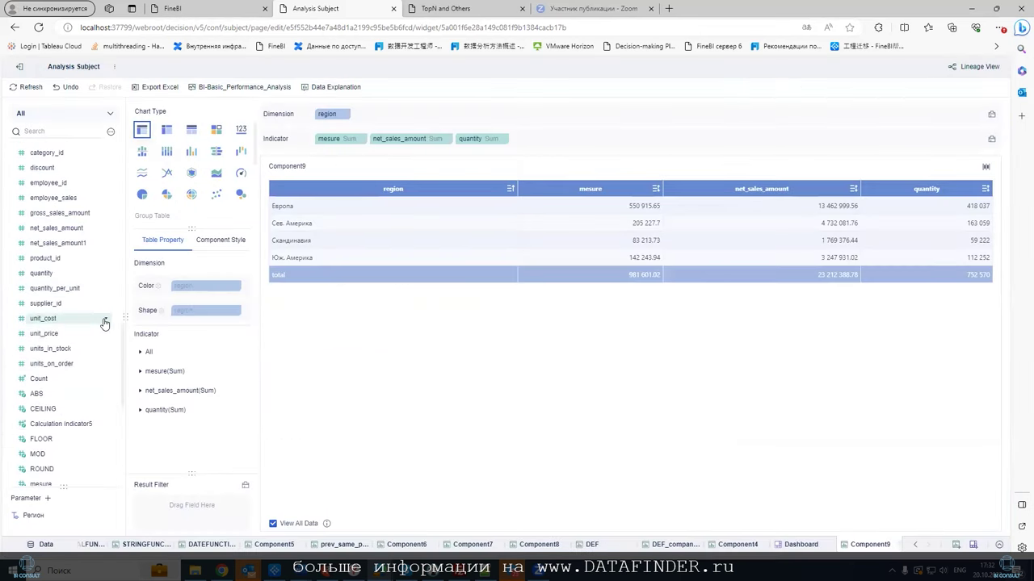
pyautogui.moveTo(70, 332); pyautogui.dragTo(568, 160)
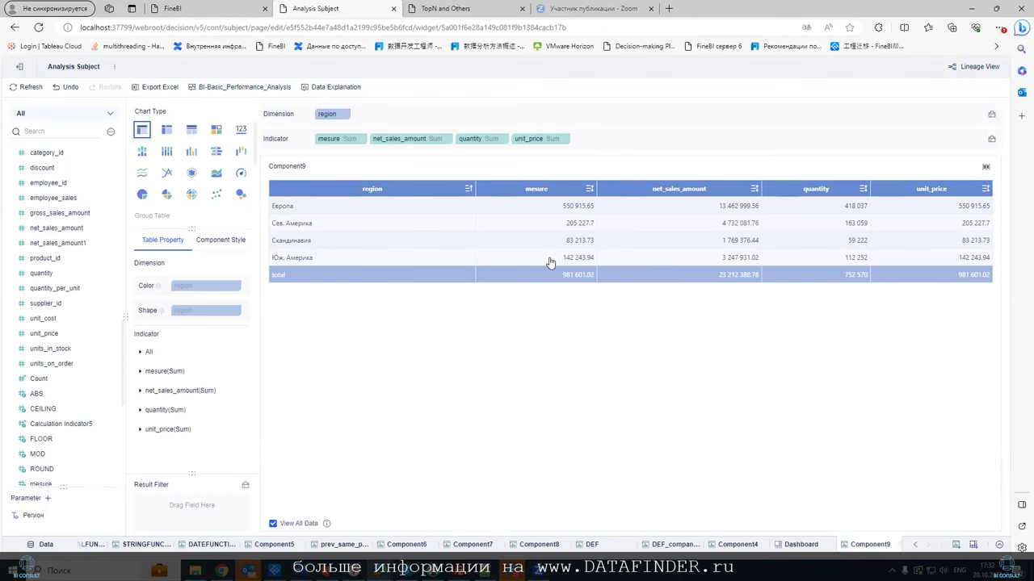
pyautogui.moveTo(565, 242); pyautogui.dragTo(596, 243)
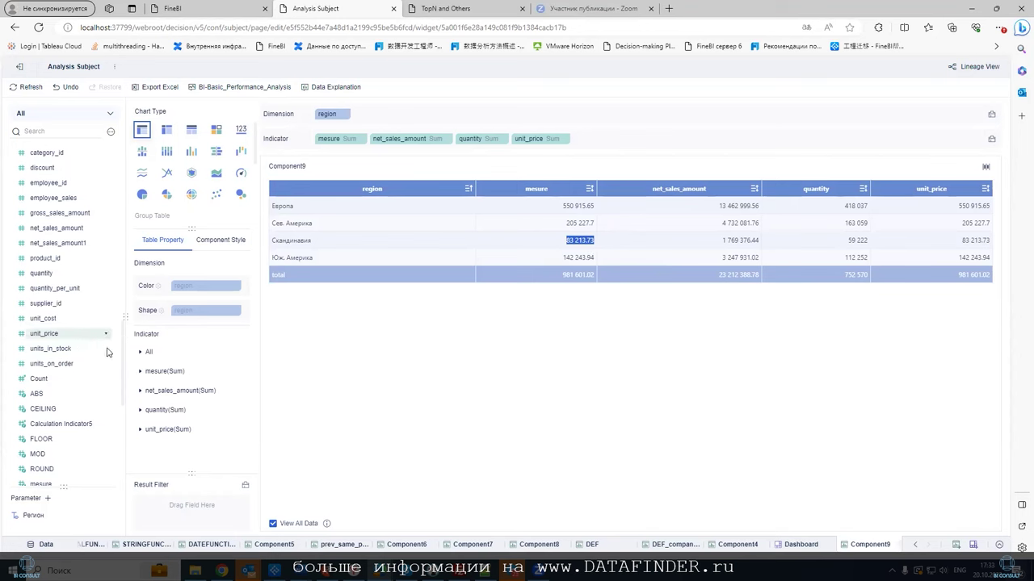
# Check the field returned by each case of the mesure indicator's SWITCH formula and close the formula.
pyautogui.scroll(-5, 91, 441)
pyautogui.scroll(-1, 101, 337)
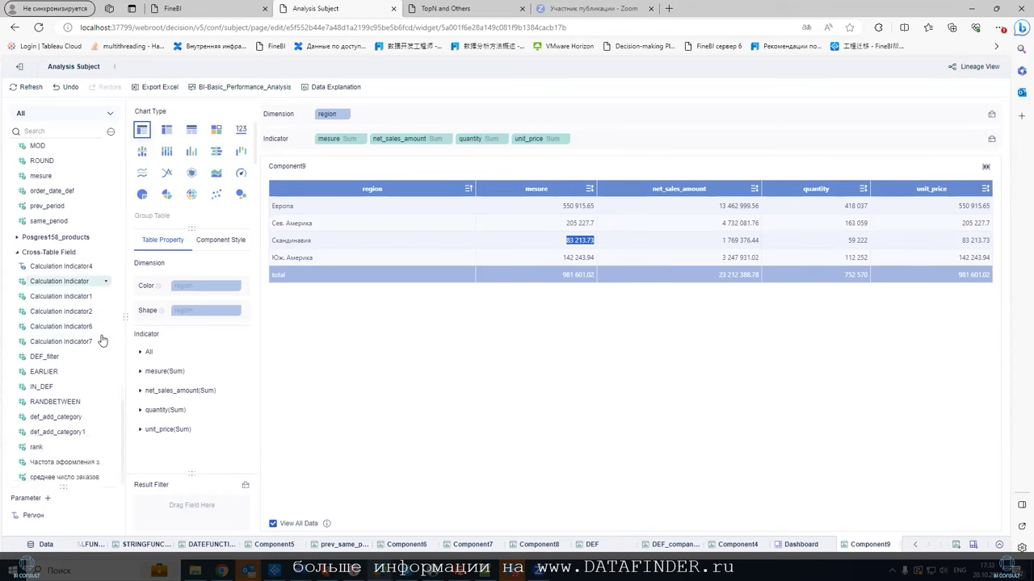
pyautogui.scroll(6, 85, 430)
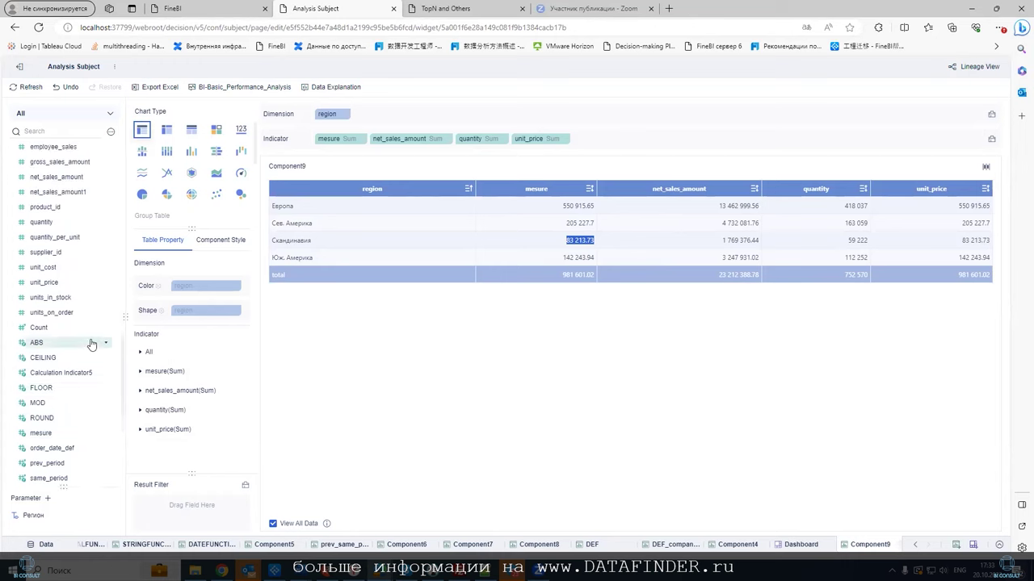
pyautogui.scroll(-3, 91, 344)
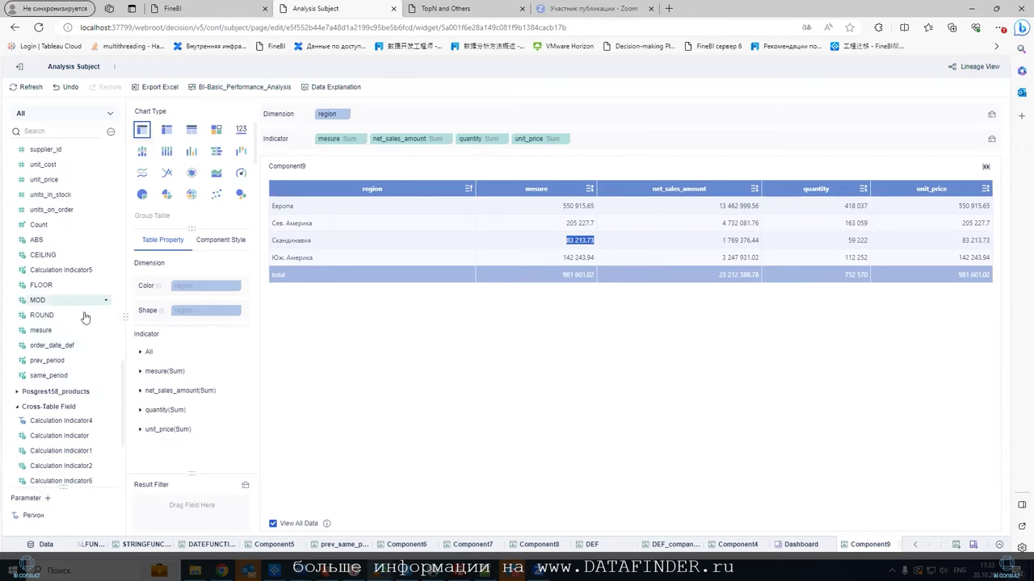
pyautogui.click(107, 331)
pyautogui.click(171, 344)
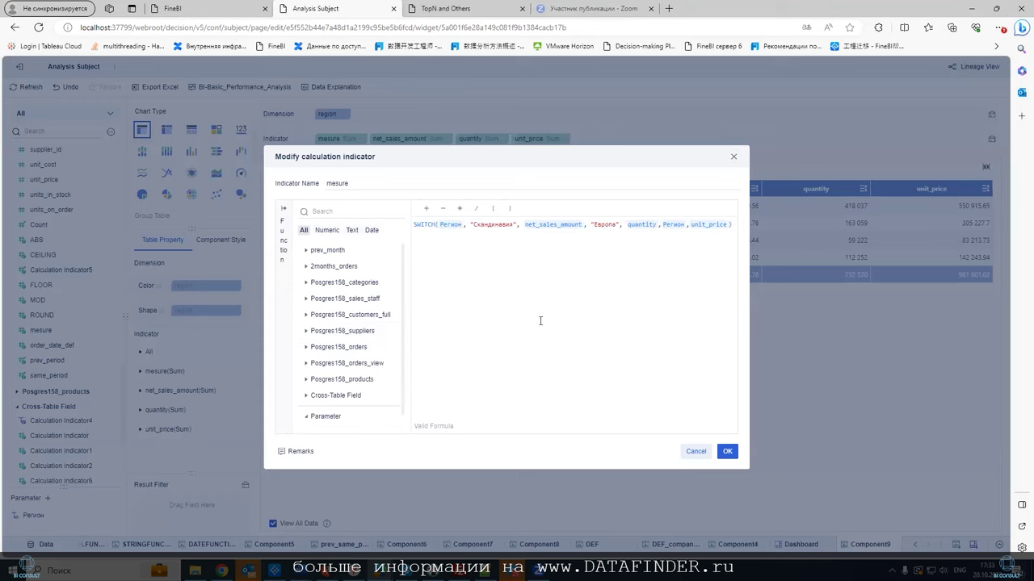
pyautogui.click(727, 451)
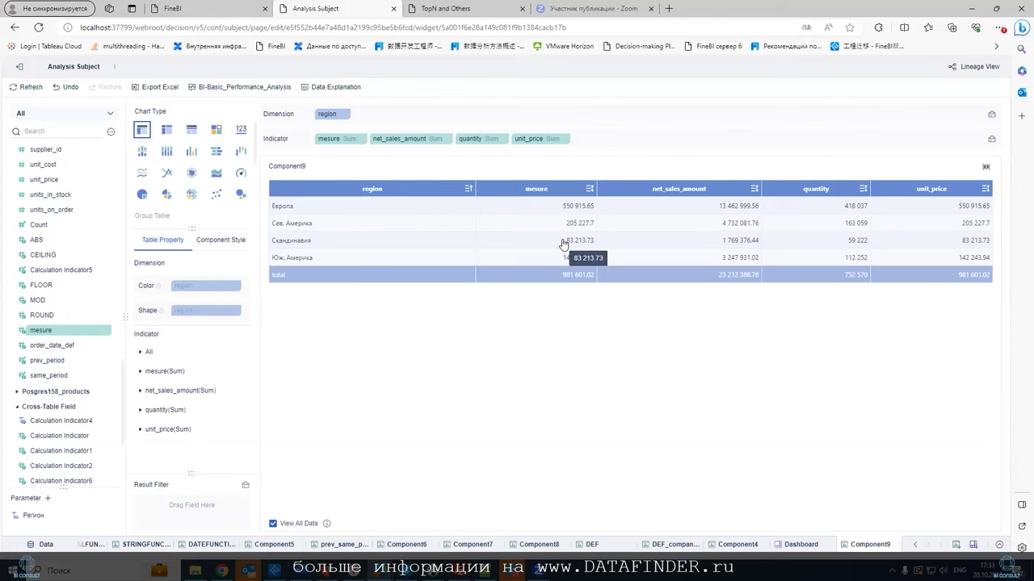
# Compare the mesure and unit_price values for Скандинавия and Юж. Америка, and review the mesure formula again.
pyautogui.moveTo(564, 244); pyautogui.dragTo(596, 249)
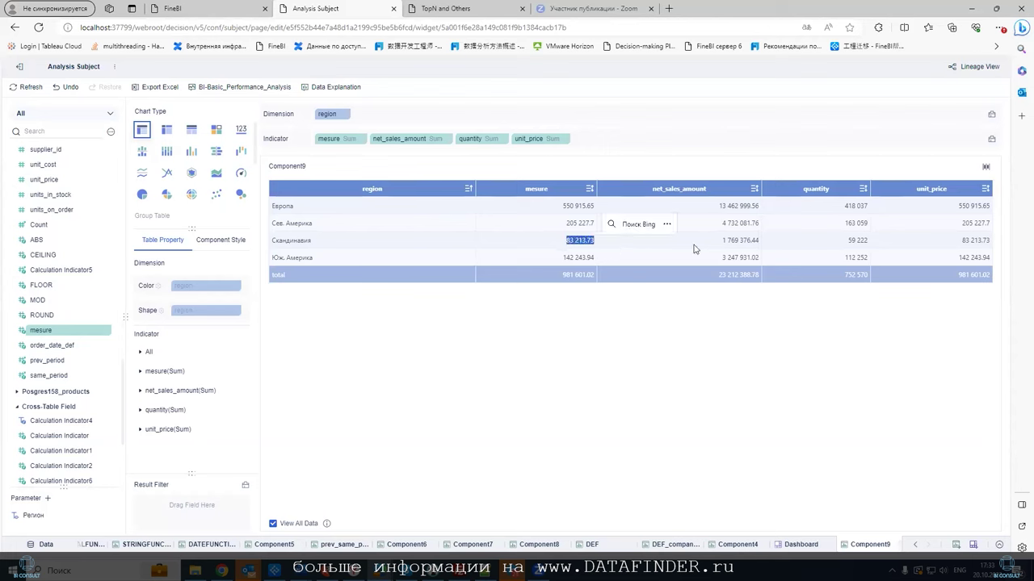
pyautogui.moveTo(958, 241); pyautogui.dragTo(992, 260)
pyautogui.click(956, 259)
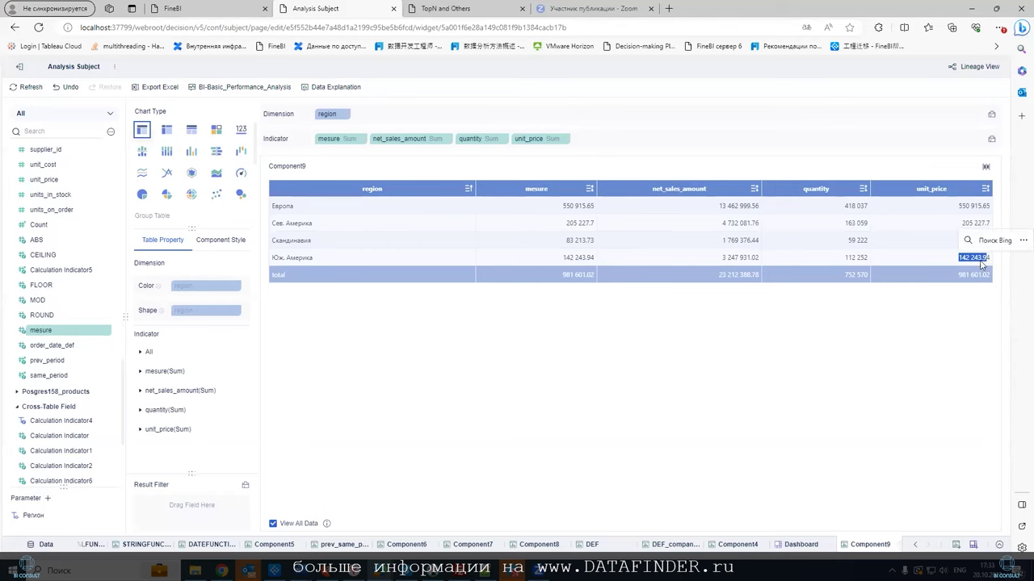
pyautogui.click(106, 331)
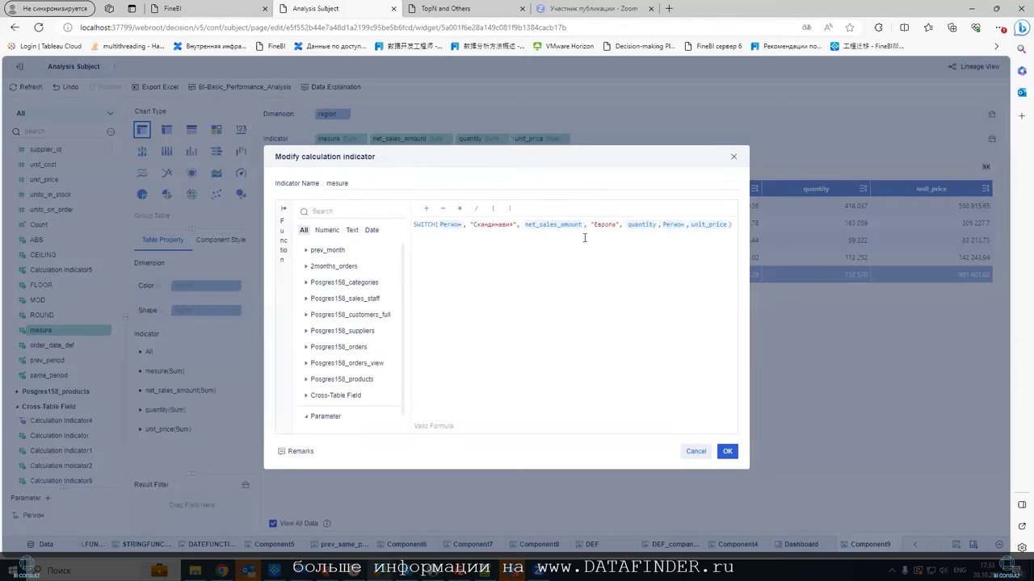
pyautogui.click(694, 454)
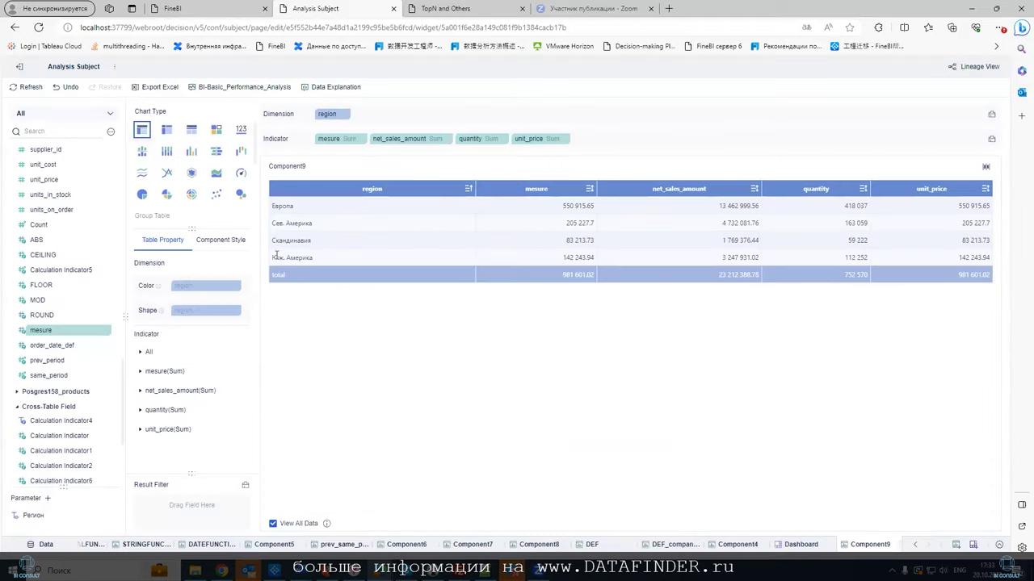
# Copy the region name Скандинавия from the table and check it against the first case of the mesure formula.
pyautogui.moveTo(305, 240); pyautogui.dragTo(272, 242)
pyautogui.rightClick(272, 240)
pyautogui.click(305, 252)
pyautogui.rightClick(102, 332)
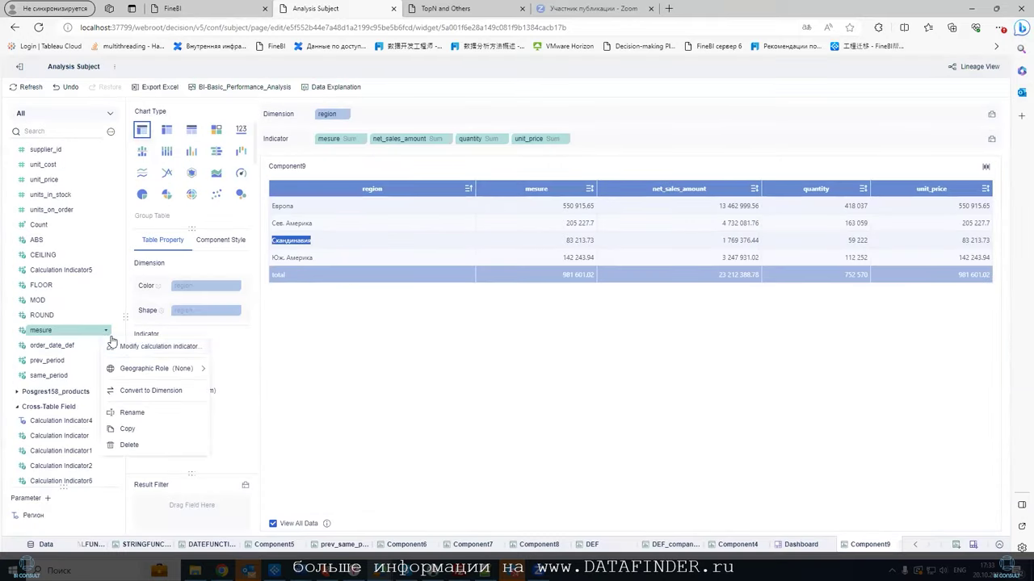
pyautogui.click(125, 348)
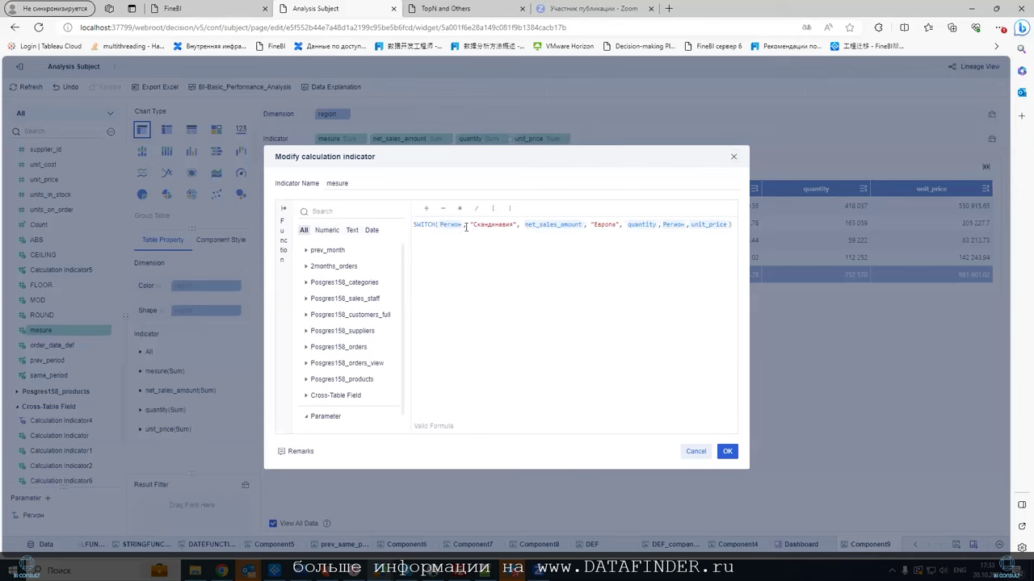
pyautogui.moveTo(513, 224); pyautogui.dragTo(475, 223)
pyautogui.press('Right')
pyautogui.click(685, 451)
# Set the default value of the Регион parameter to the copied region name Скандинавия.
pyautogui.click(110, 516)
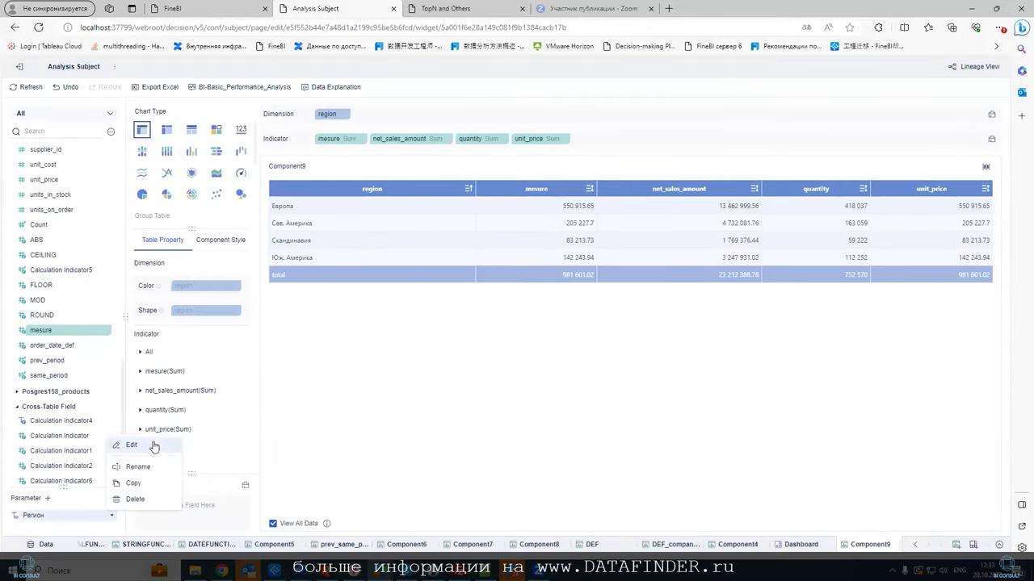
pyautogui.click(129, 447)
pyautogui.tripleClick(502, 329)
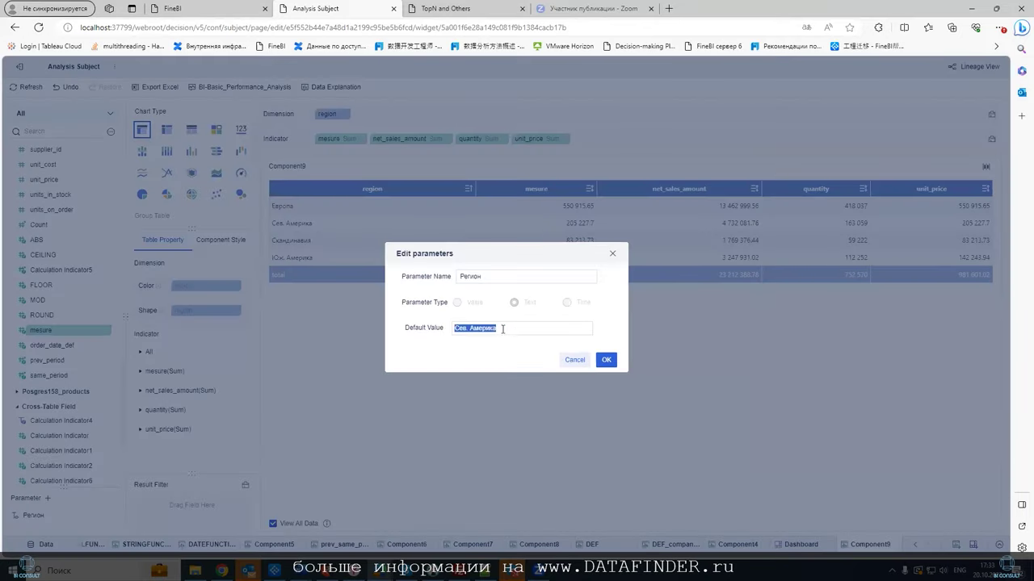
pyautogui.hotkey('ctrl', 'v')
pyautogui.click(606, 360)
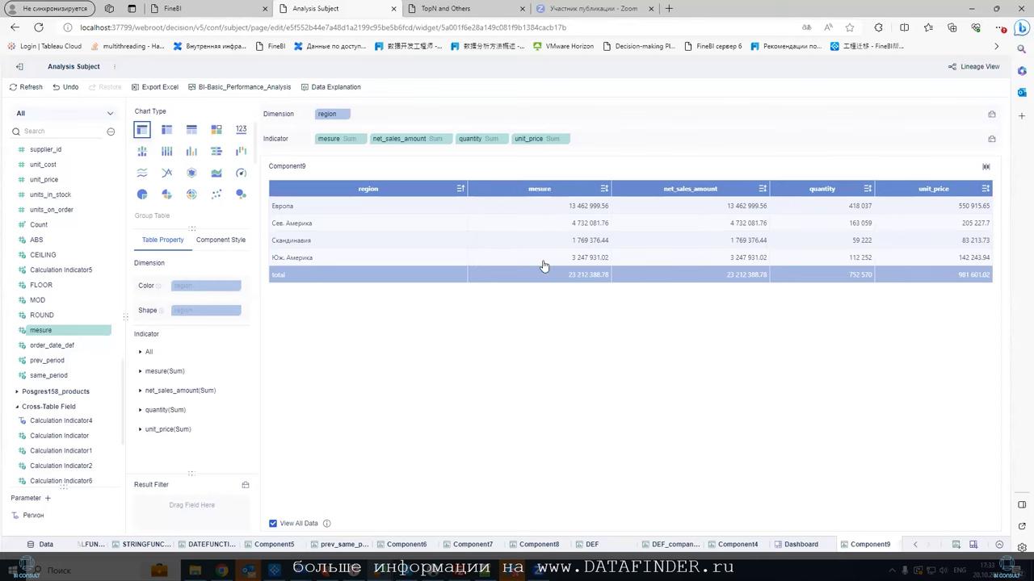
# Examine the mesure value for Скандинавия and the unit_price value for Сев. Америка in the table.
pyautogui.moveTo(575, 240); pyautogui.dragTo(611, 241)
pyautogui.click(579, 309)
pyautogui.moveTo(572, 240); pyautogui.dragTo(610, 240)
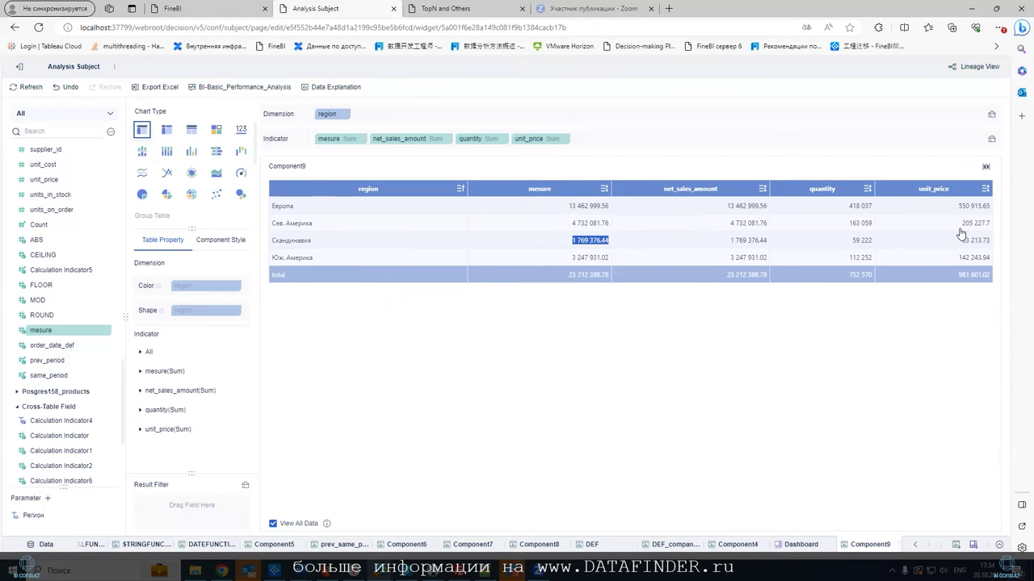
pyautogui.moveTo(960, 224)
pyautogui.mouseDown()
pyautogui.moveTo(977, 227)
pyautogui.moveTo(969, 203)
pyautogui.moveTo(954, 224)
pyautogui.moveTo(963, 242)
pyautogui.mouseUp()
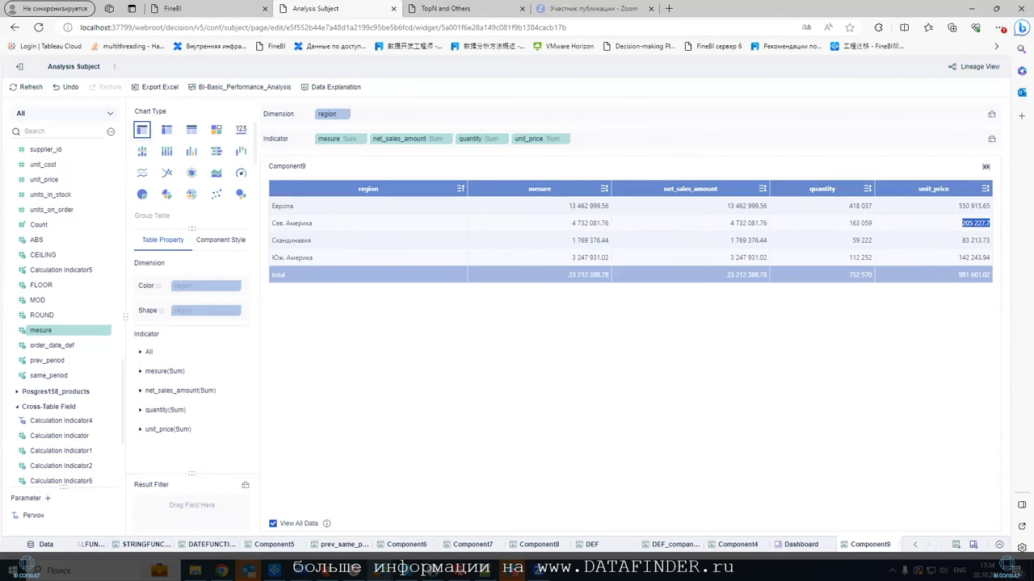
# Add Европа and Сев. Америка to the selected values of the dashboard's region drop-down filter.
pyautogui.click(798, 545)
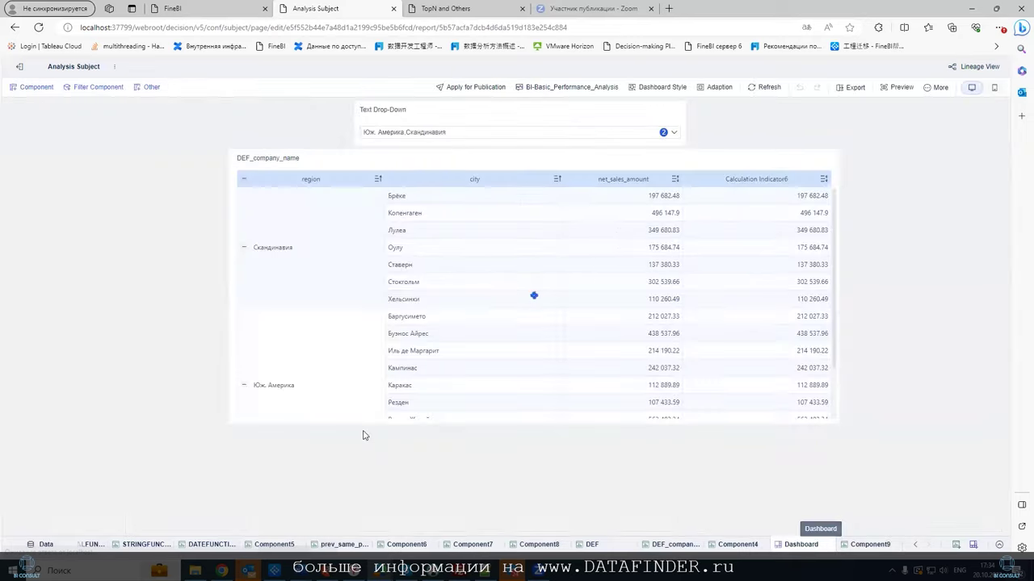
pyautogui.click(531, 139)
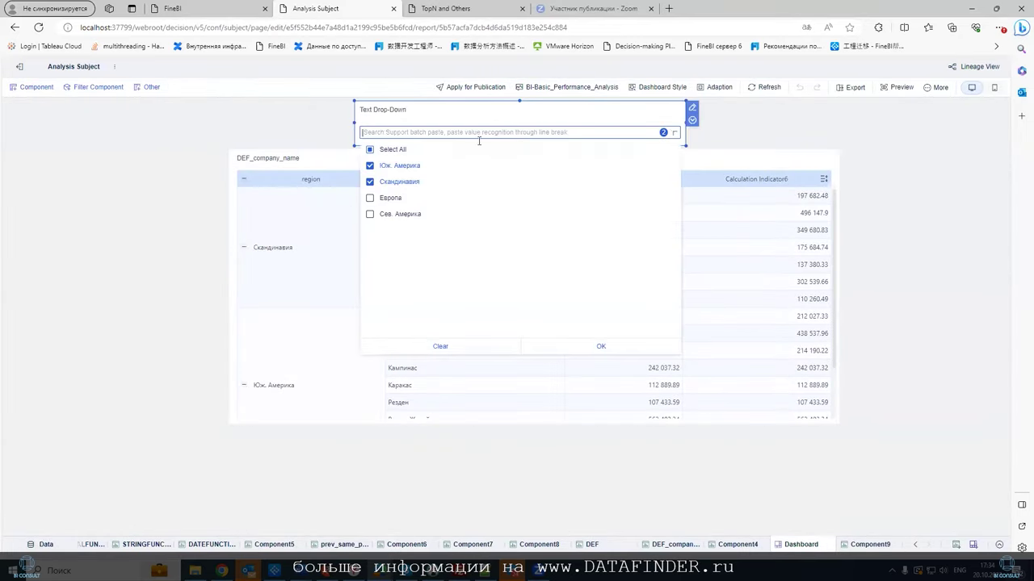
pyautogui.click(369, 198)
pyautogui.click(369, 214)
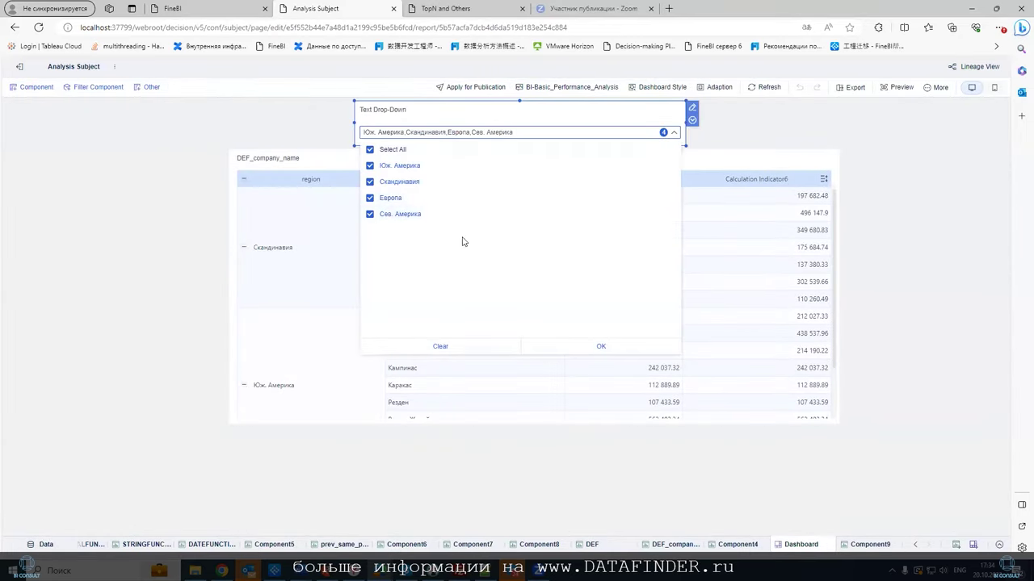
pyautogui.click(579, 346)
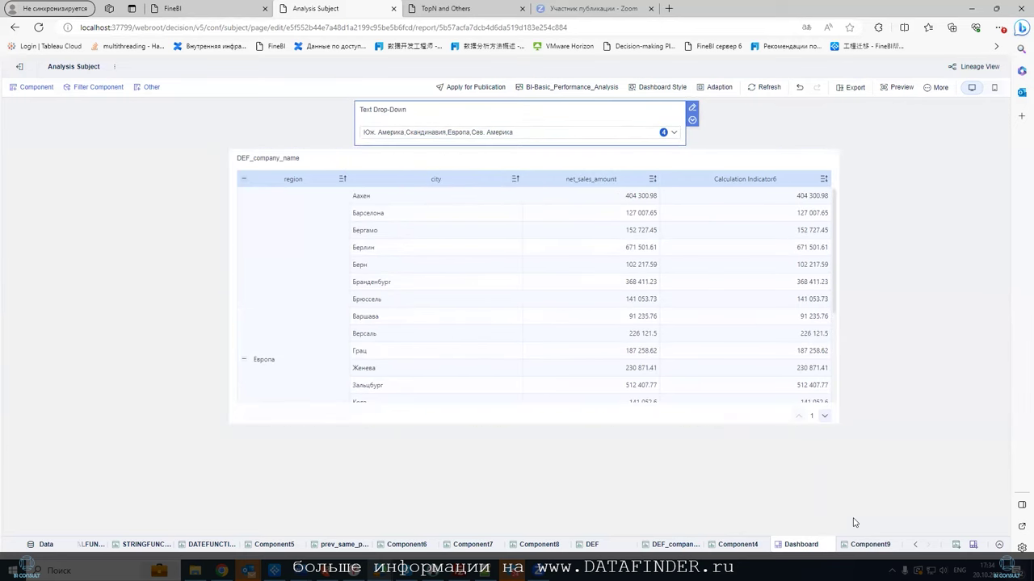
# Enable a custom value list with the options сумма, кол-во and скидка for the dashboard's region drop-down filter.
pyautogui.click(879, 545)
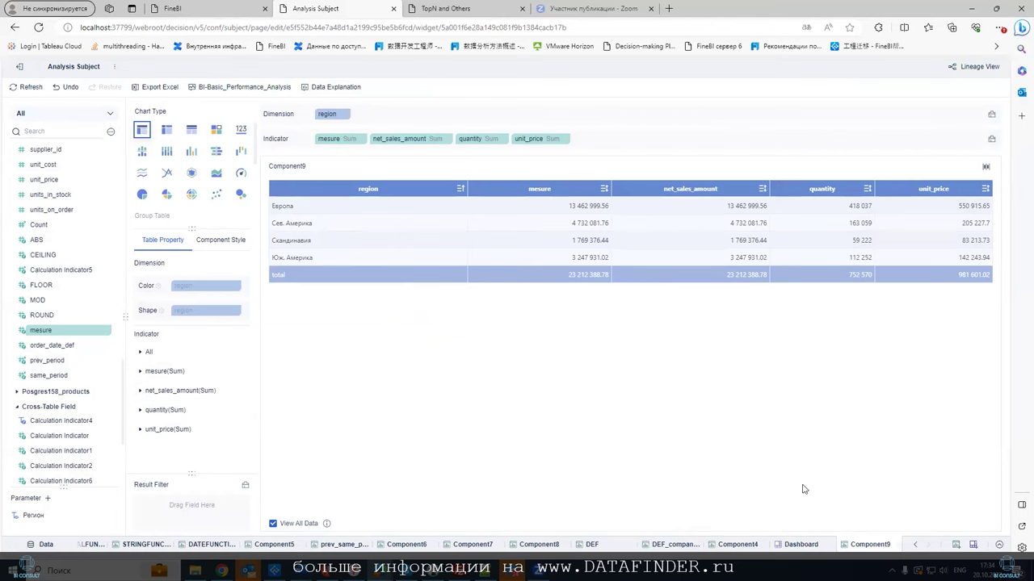
pyautogui.click(794, 544)
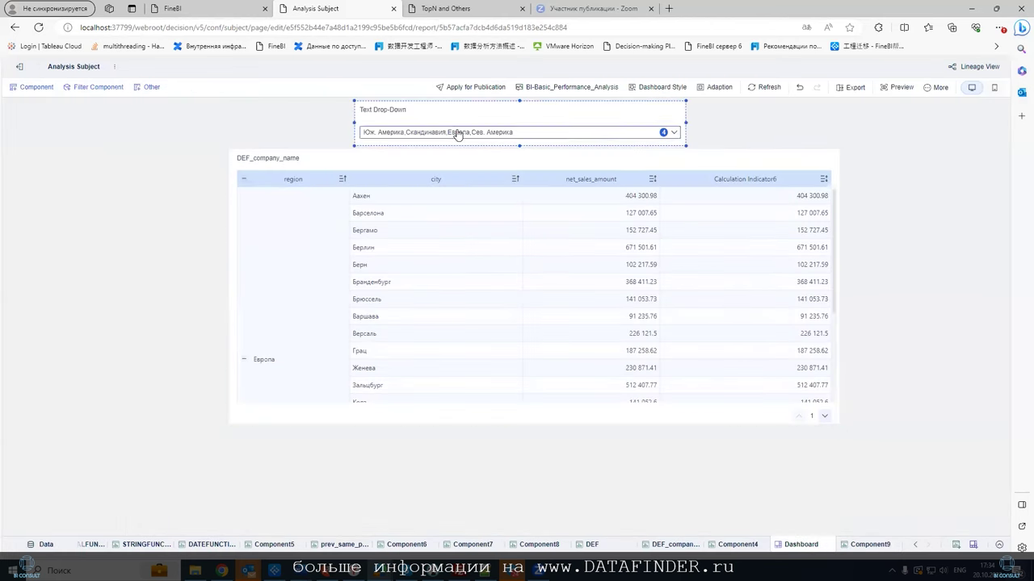
pyautogui.click(428, 114)
pyautogui.click(694, 110)
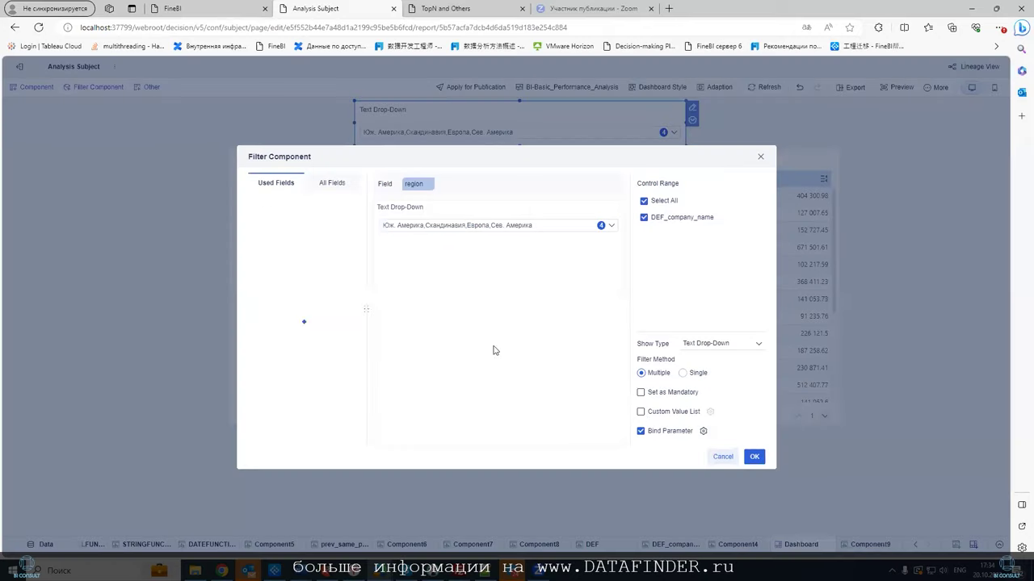
pyautogui.click(710, 412)
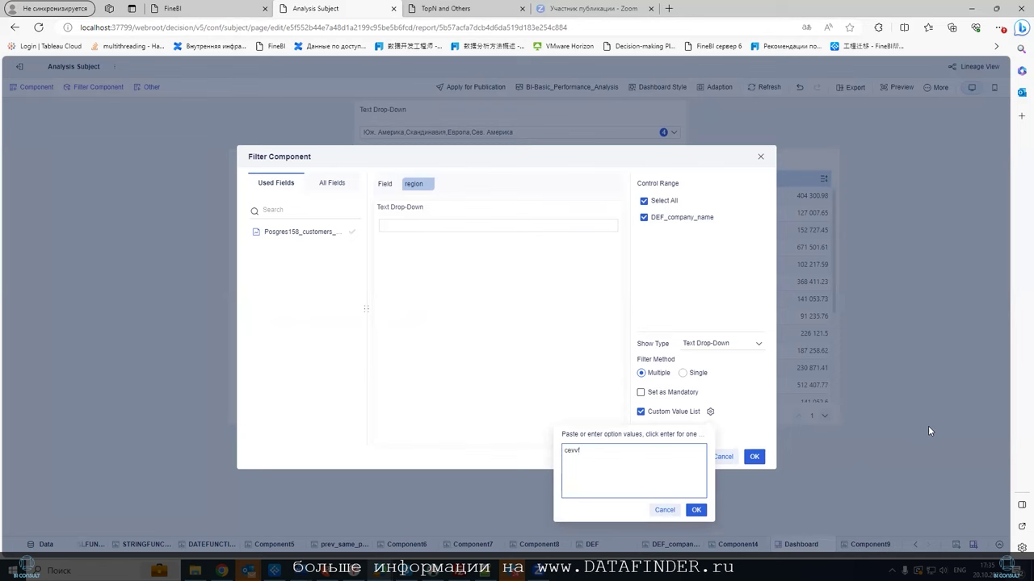
pyautogui.press('BackSpace')
pyautogui.press('BackSpace')
pyautogui.hotkey('alt', 'shift')
pyautogui.click(696, 510)
# Keep the Регион widget parameter bound to the drop-down filter and apply the filter settings.
pyautogui.click(703, 431)
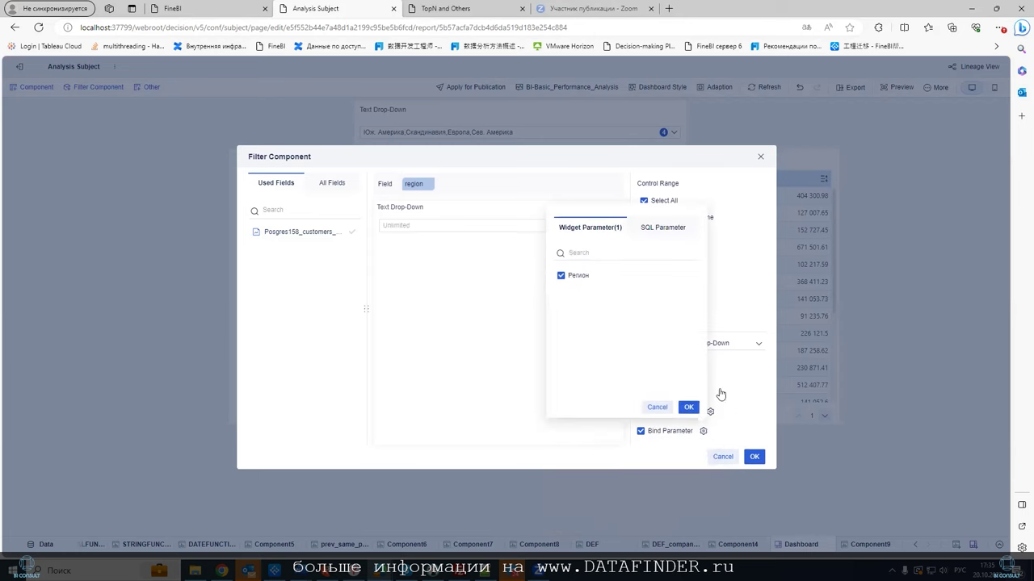
pyautogui.click(688, 407)
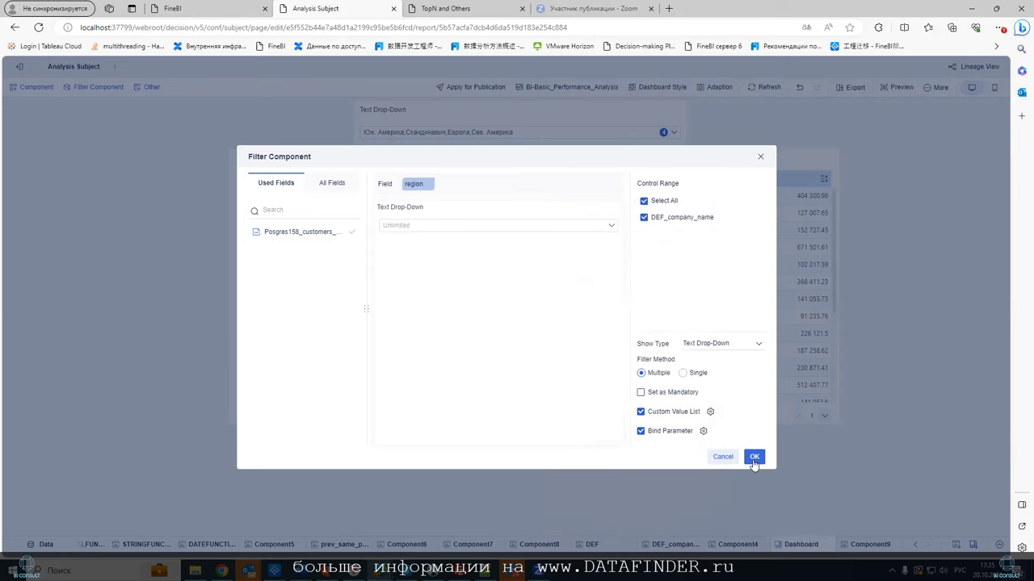
pyautogui.click(753, 457)
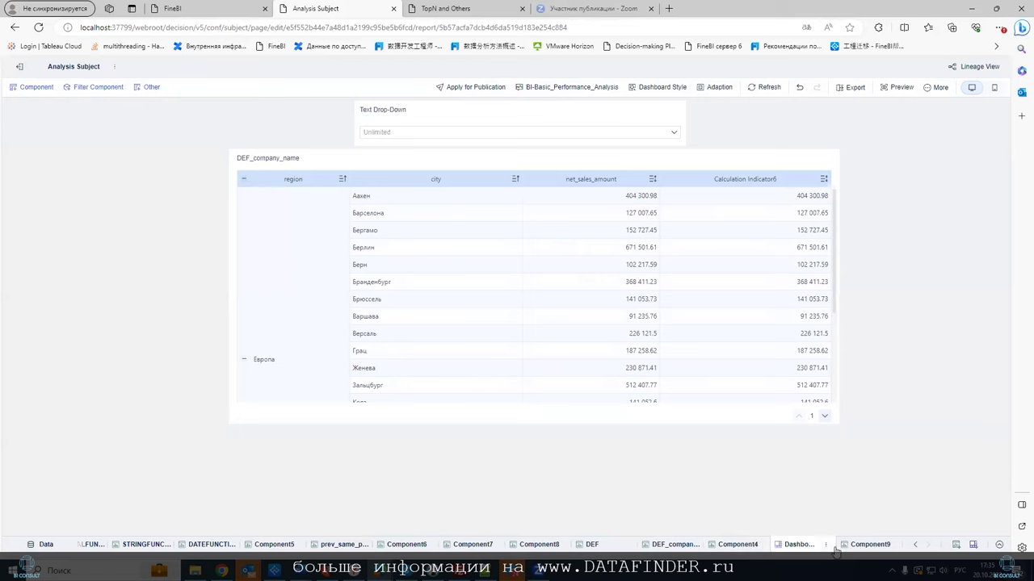
# Replace the case values Скандинавия and Европа in the mesure indicator's SWITCH formula with "Сумма" and "Кол-во".
pyautogui.click(866, 544)
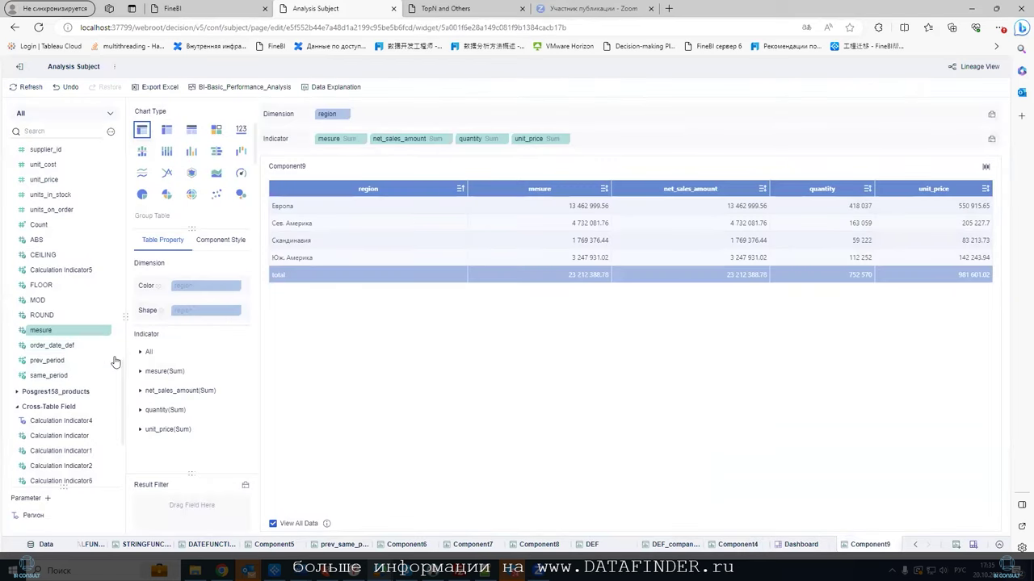
pyautogui.click(103, 332)
pyautogui.click(145, 345)
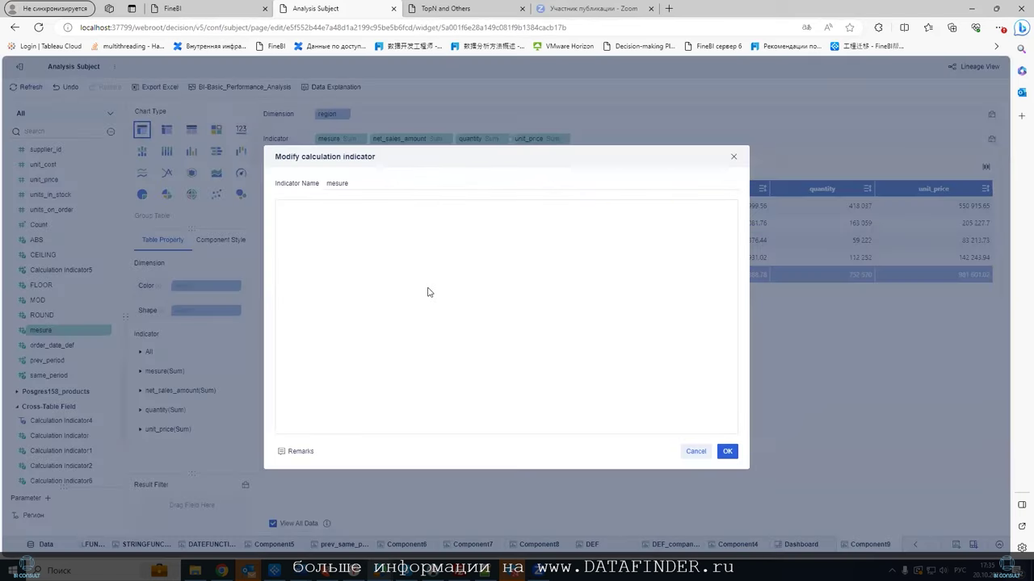
pyautogui.click(463, 224)
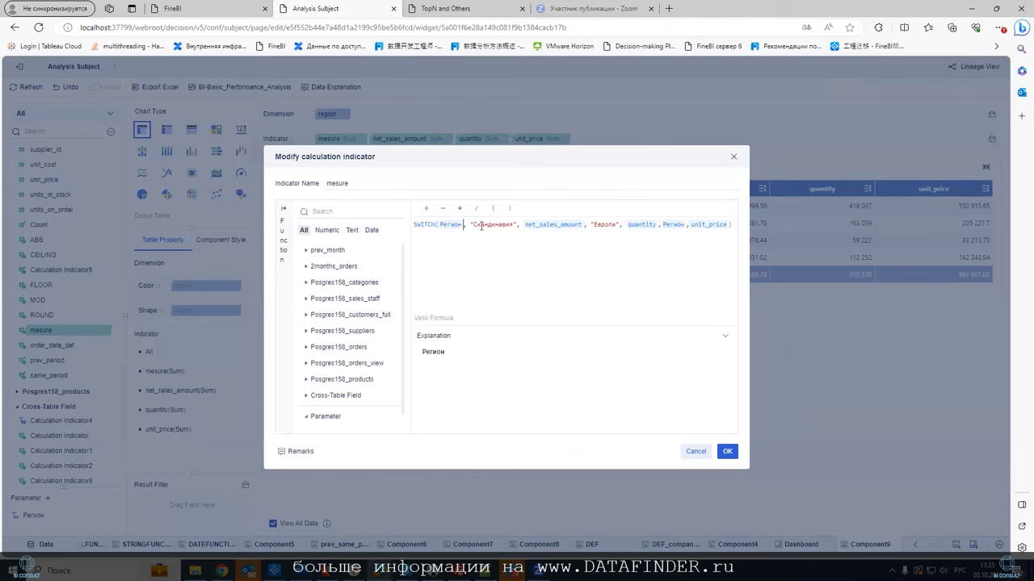
pyautogui.moveTo(519, 224); pyautogui.dragTo(473, 227)
pyautogui.press('BackSpace')
pyautogui.write('Сумма')
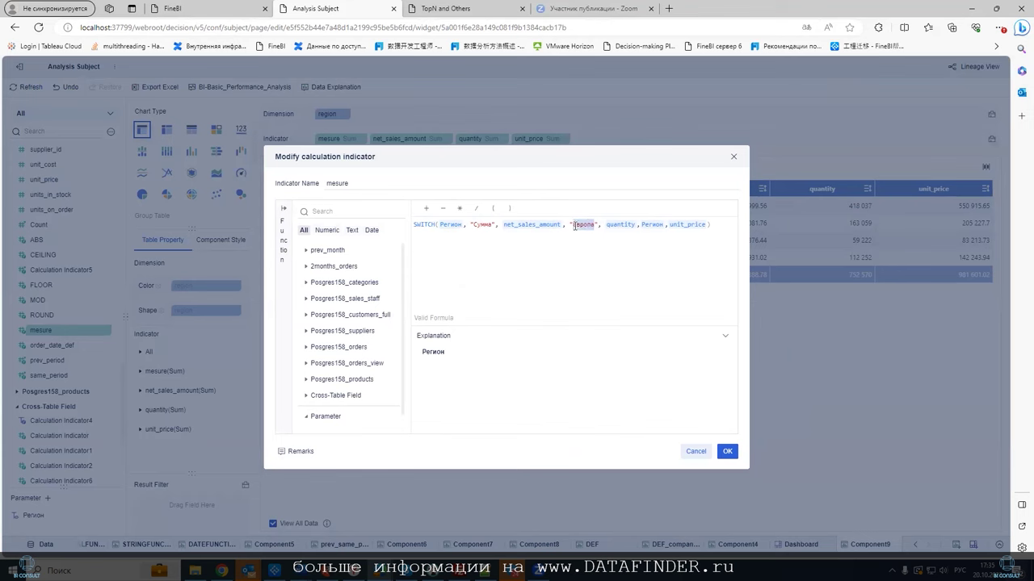
pyautogui.write('Кол-во')
pyautogui.click(727, 451)
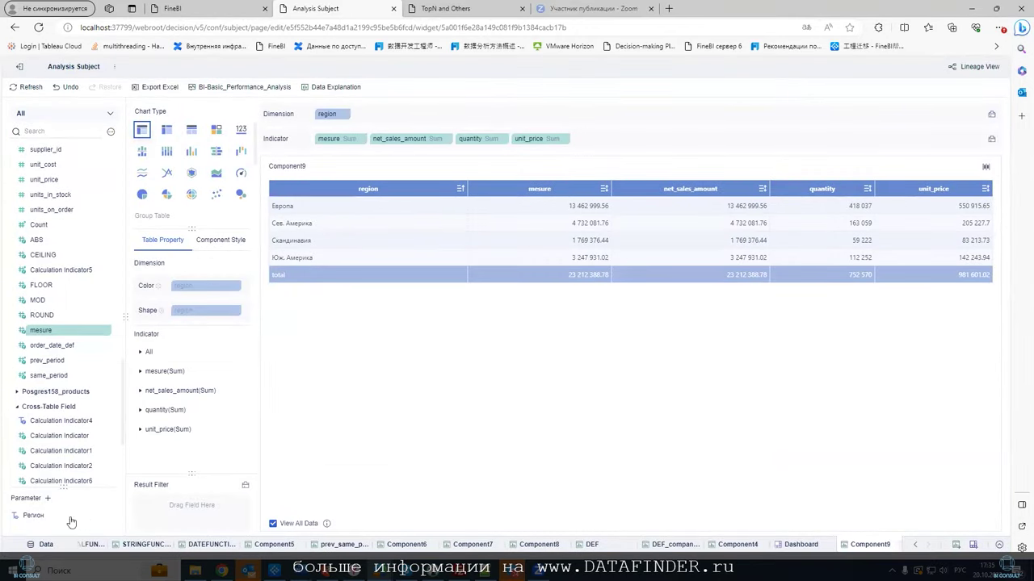
# Set the default value of the Регион parameter to Сумма.
pyautogui.click(111, 516)
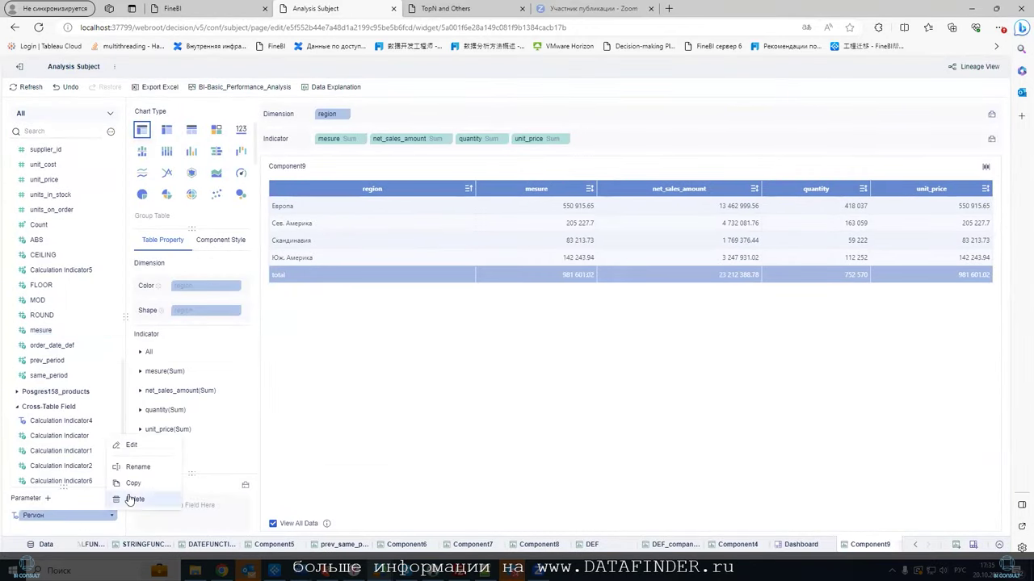
pyautogui.click(130, 446)
pyautogui.doubleClick(496, 330)
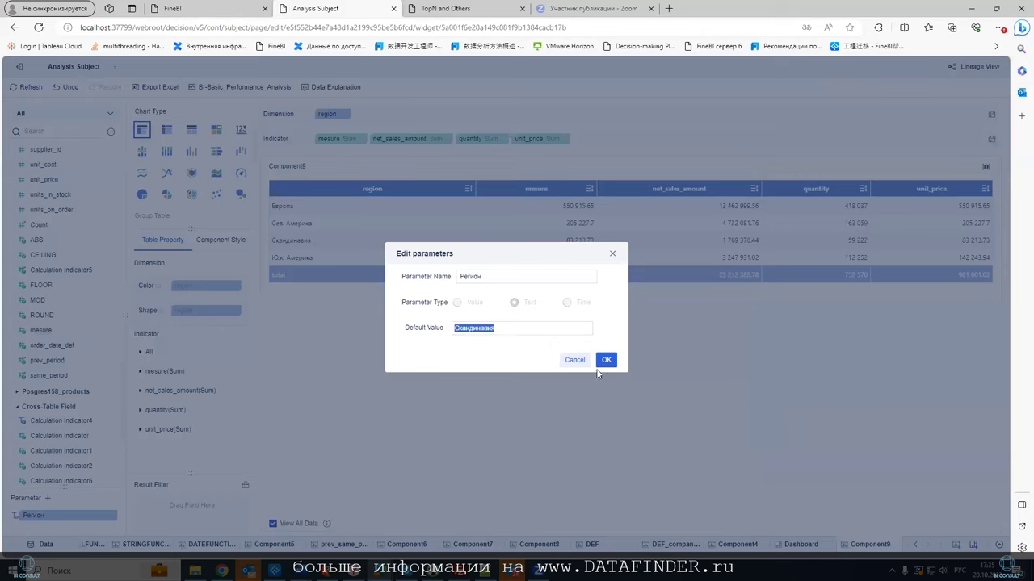
pyautogui.write('Сумма')
pyautogui.click(609, 359)
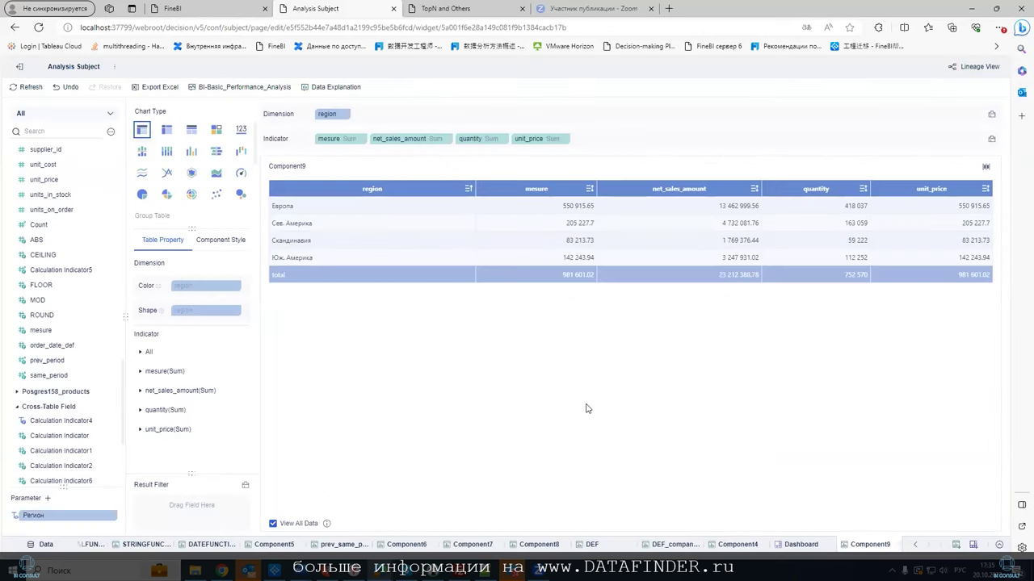
# Add Component9 to the dashboard below the DEF_company_name table.
pyautogui.click(797, 547)
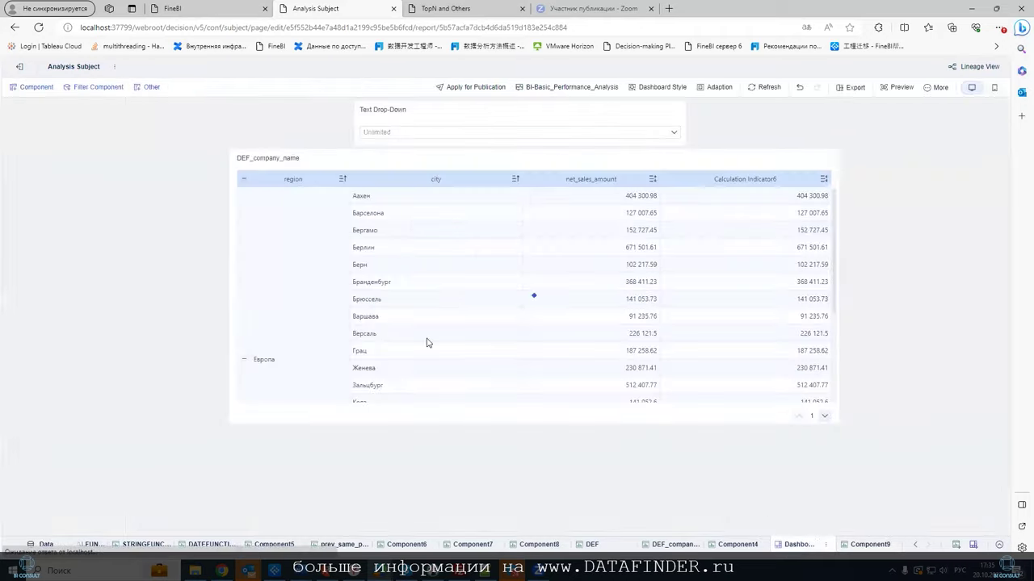
pyautogui.click(25, 88)
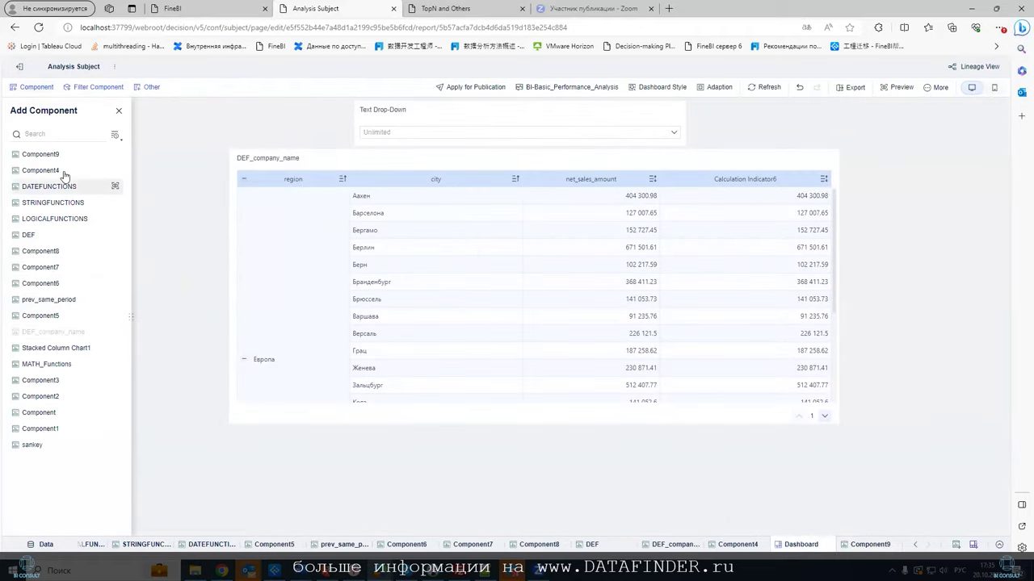
pyautogui.moveTo(39, 155); pyautogui.dragTo(355, 238)
pyautogui.scroll(-2, 671, 193)
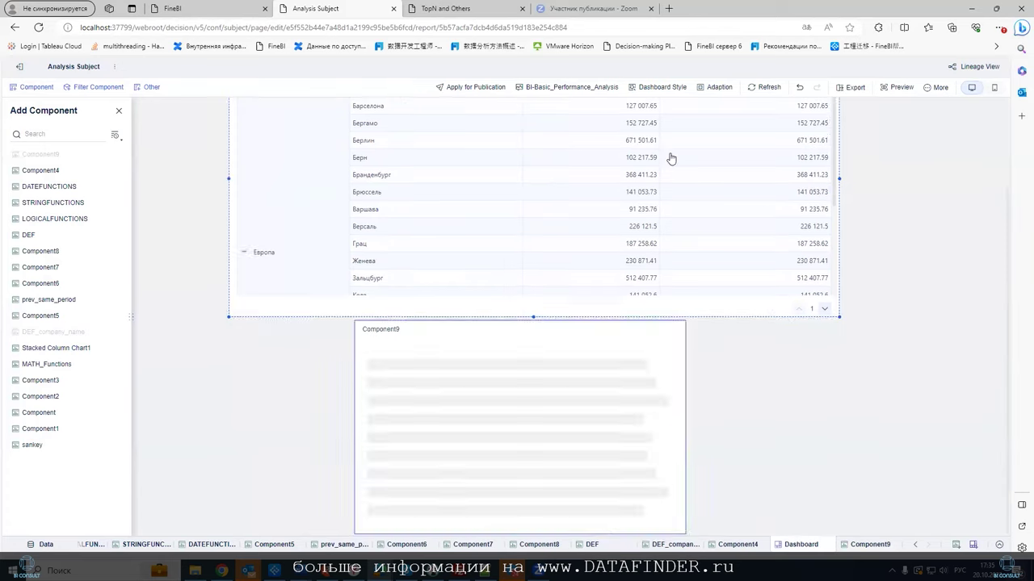
# Remove the DEF_company_name table from the dashboard.
pyautogui.click(669, 158)
pyautogui.click(845, 114)
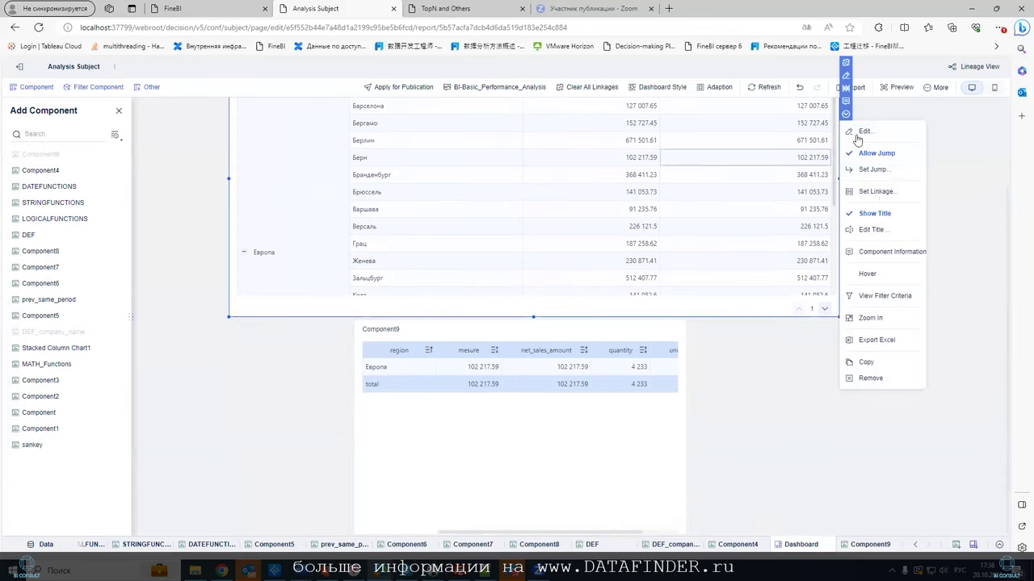
pyautogui.click(861, 378)
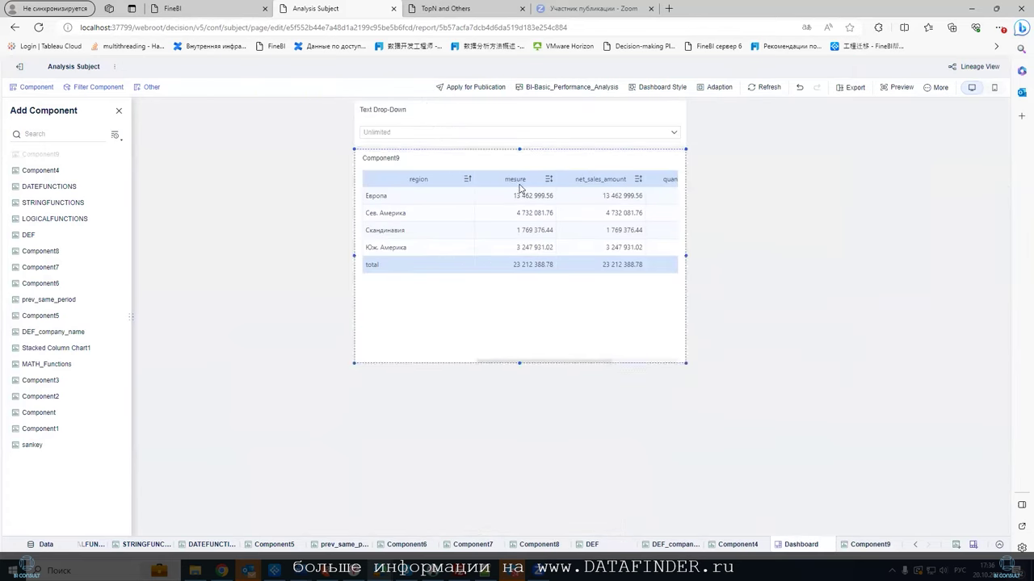
# Filter the dashboard by the value сумма in the drop-down filter.
pyautogui.click(431, 132)
pyautogui.click(371, 167)
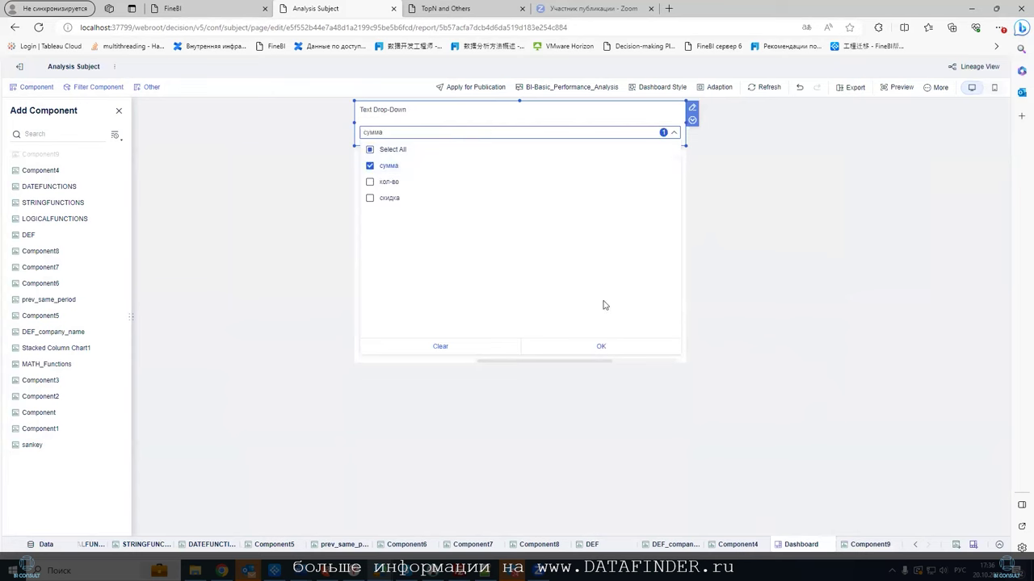
pyautogui.click(602, 349)
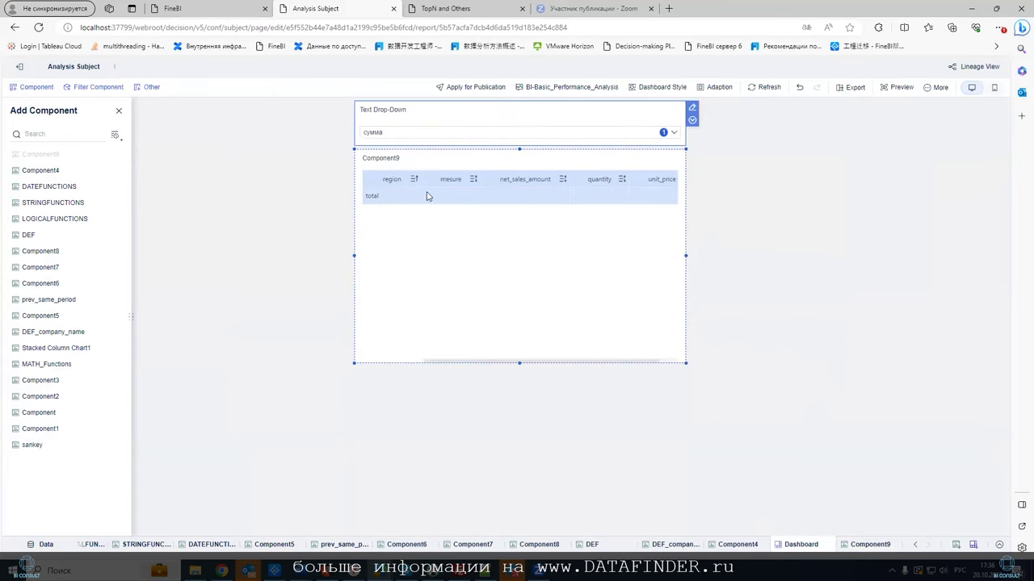
# Change the Регион parameter's default value to lowercase сумма from within Component9.
pyautogui.click(692, 159)
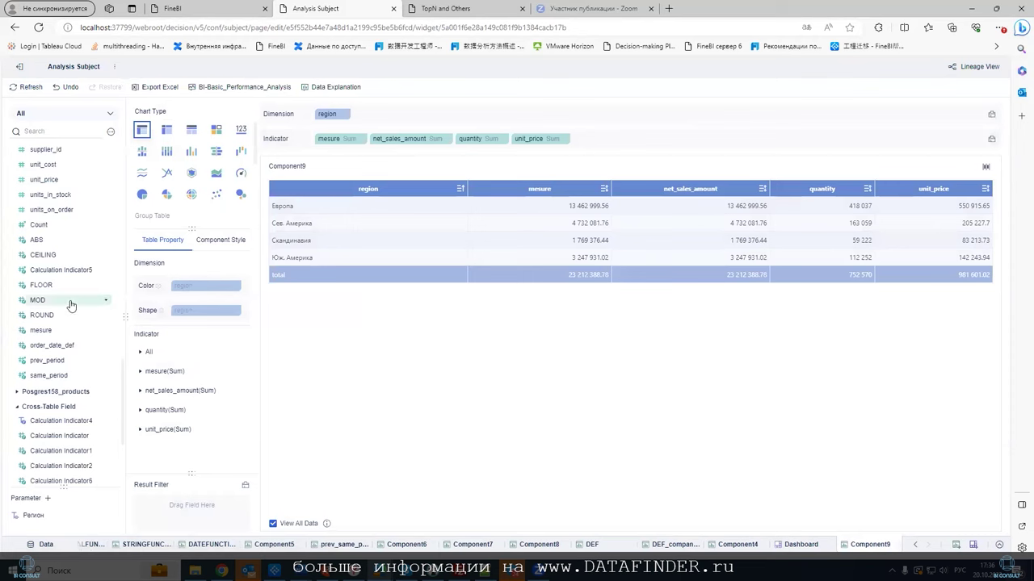
pyautogui.rightClick(103, 515)
pyautogui.click(140, 430)
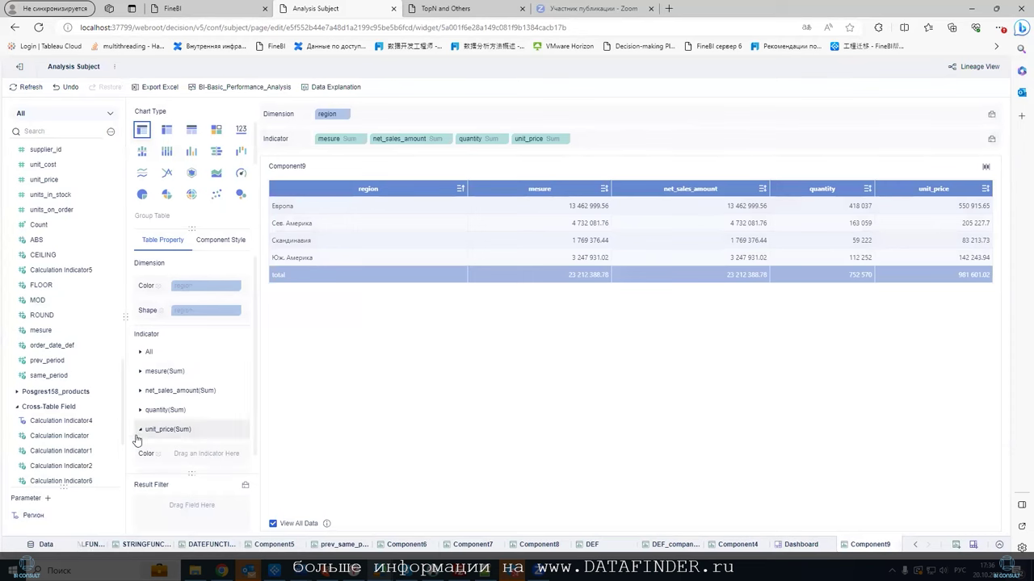
pyautogui.click(110, 515)
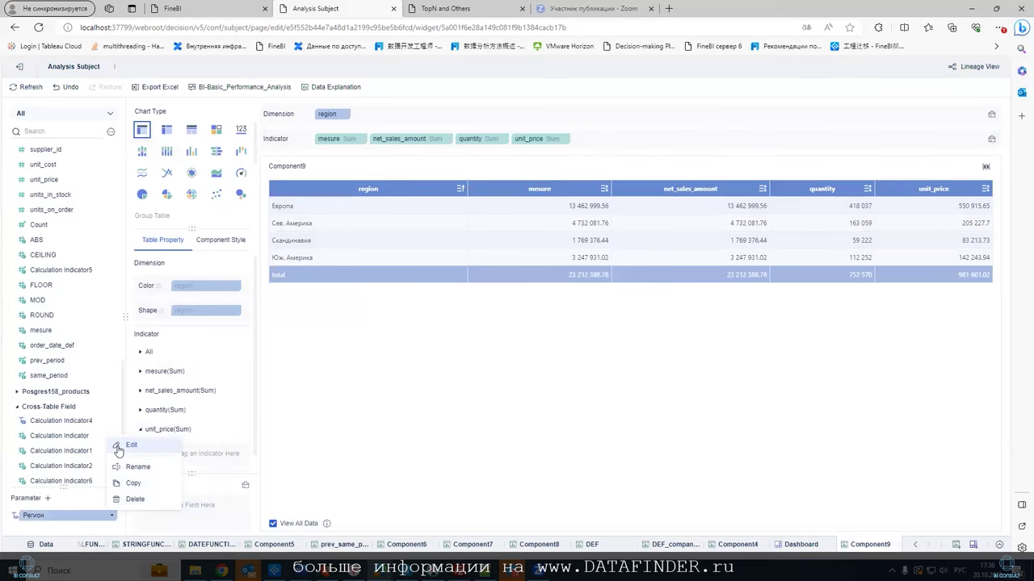
pyautogui.click(118, 448)
pyautogui.doubleClick(460, 331)
pyautogui.click(445, 330)
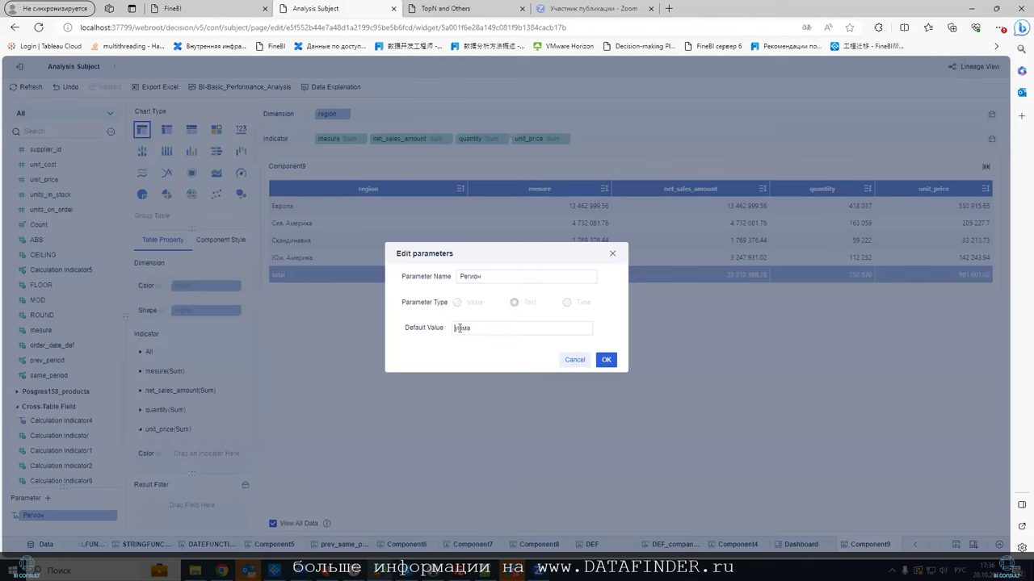
pyautogui.write('с')
pyautogui.click(607, 360)
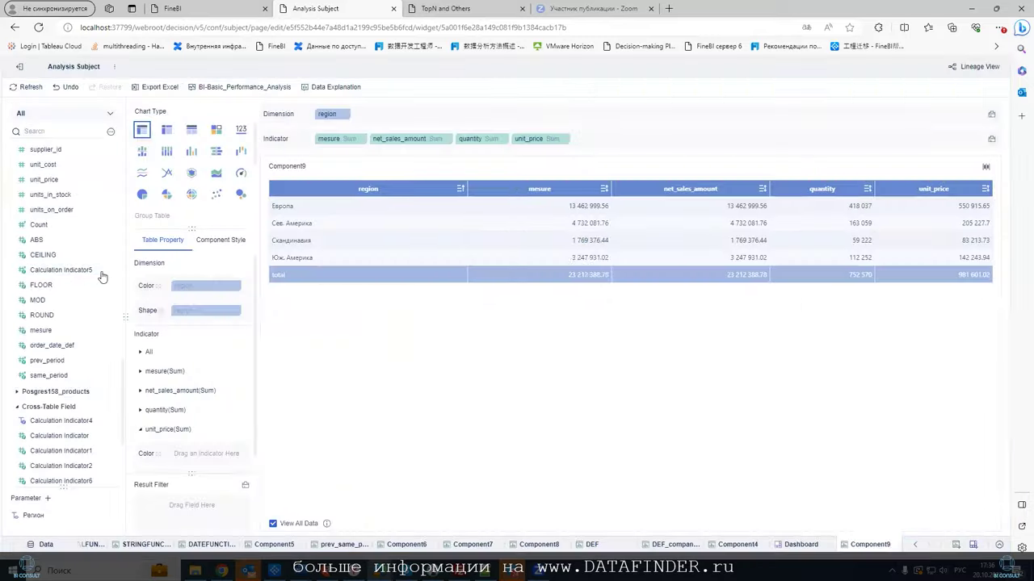
# Change the first case value in the mesure indicator's SWITCH formula to lowercase "сумма".
pyautogui.click(105, 330)
pyautogui.click(119, 348)
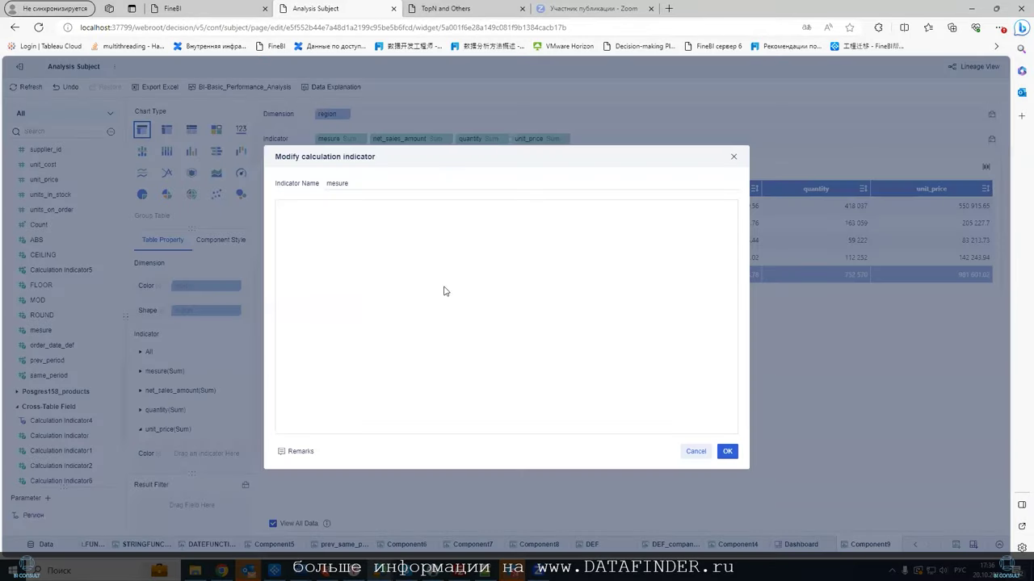
pyautogui.press('BackSpace')
pyautogui.write('с')
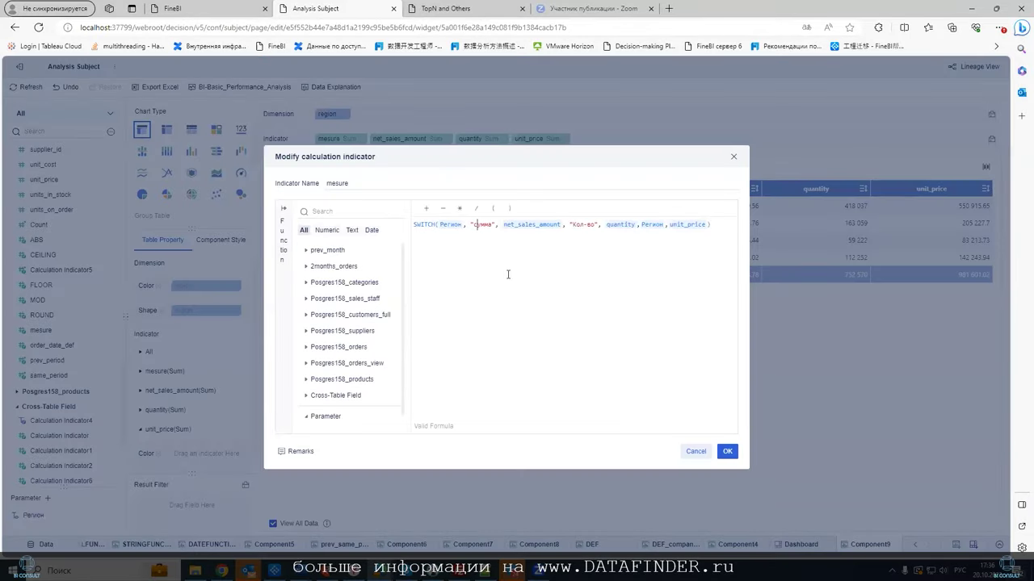
pyautogui.click(727, 451)
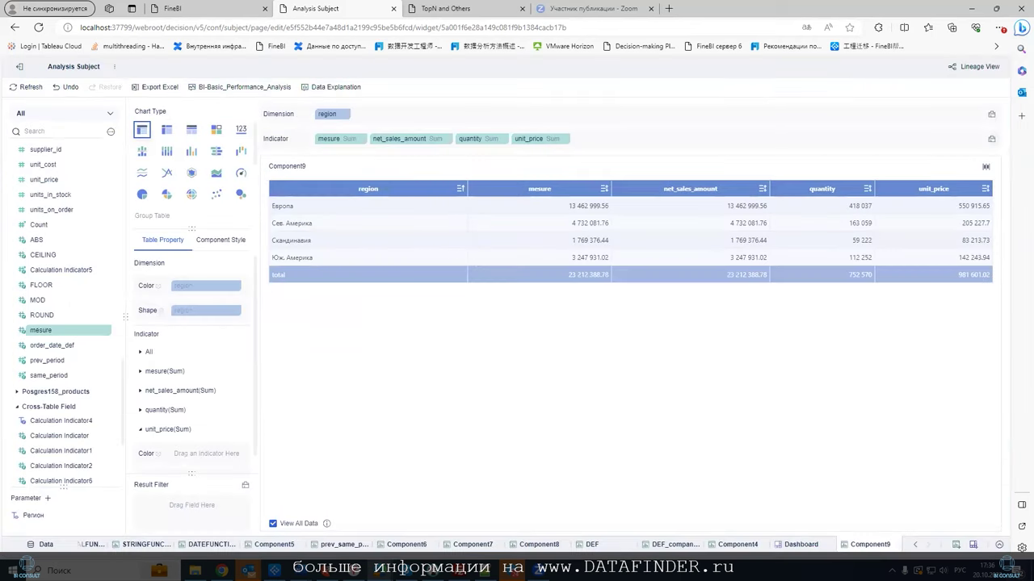
# Toggle кол-во on and off in the dashboard's drop-down filter and reapply the selection with only сумма.
pyautogui.click(801, 546)
pyautogui.click(487, 134)
pyautogui.click(402, 184)
pyautogui.click(369, 182)
pyautogui.click(600, 353)
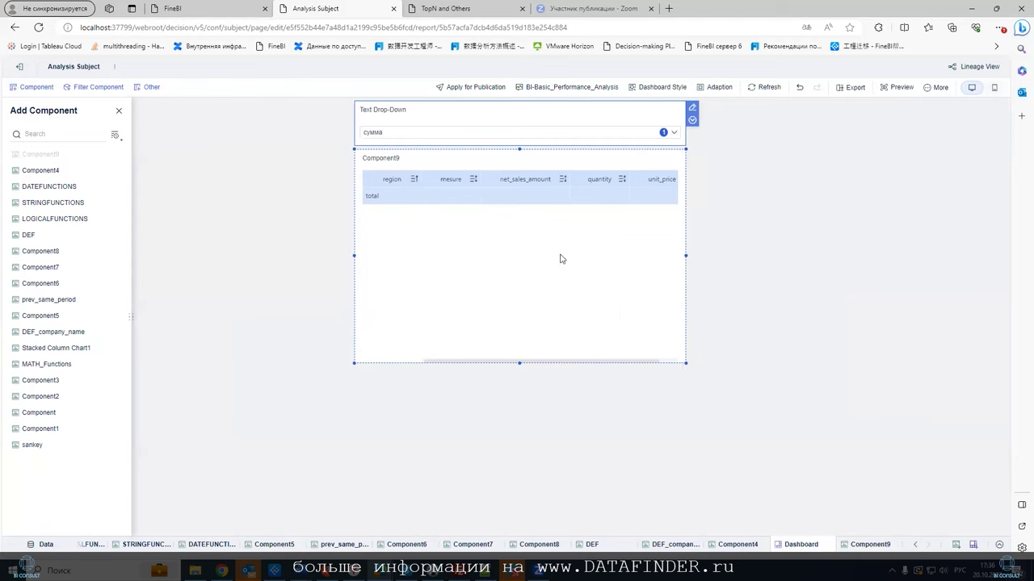
# Check Component9's table and the drop-down filter's binding to the Регион parameter.
pyautogui.click(646, 271)
pyautogui.click(692, 156)
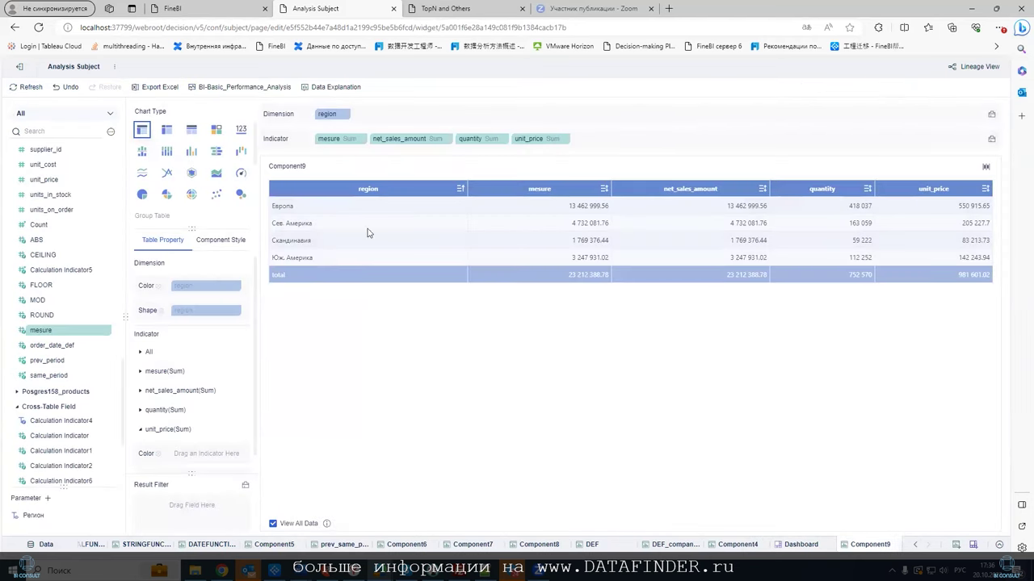
pyautogui.click(814, 543)
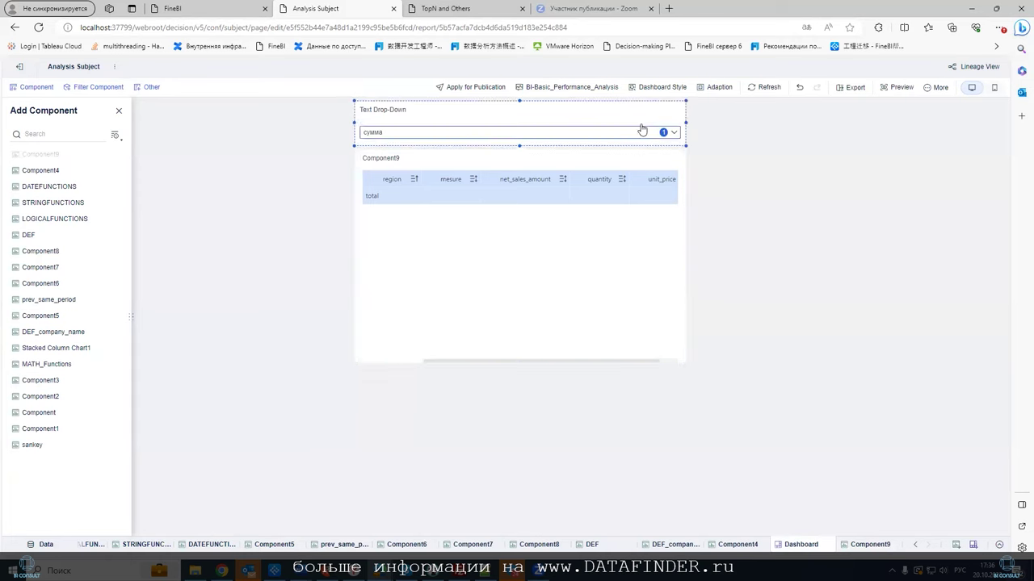
pyautogui.click(692, 107)
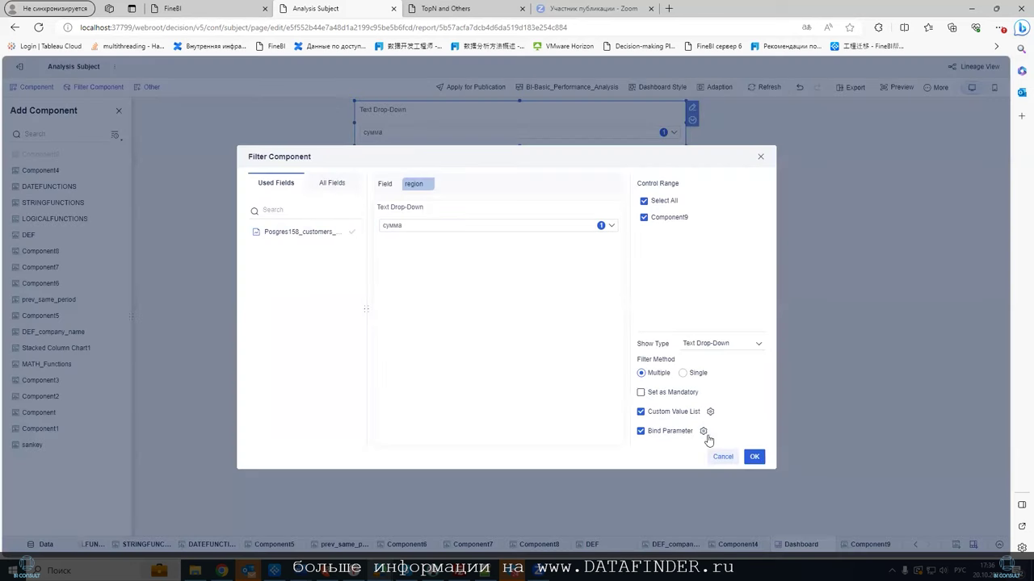
pyautogui.click(703, 431)
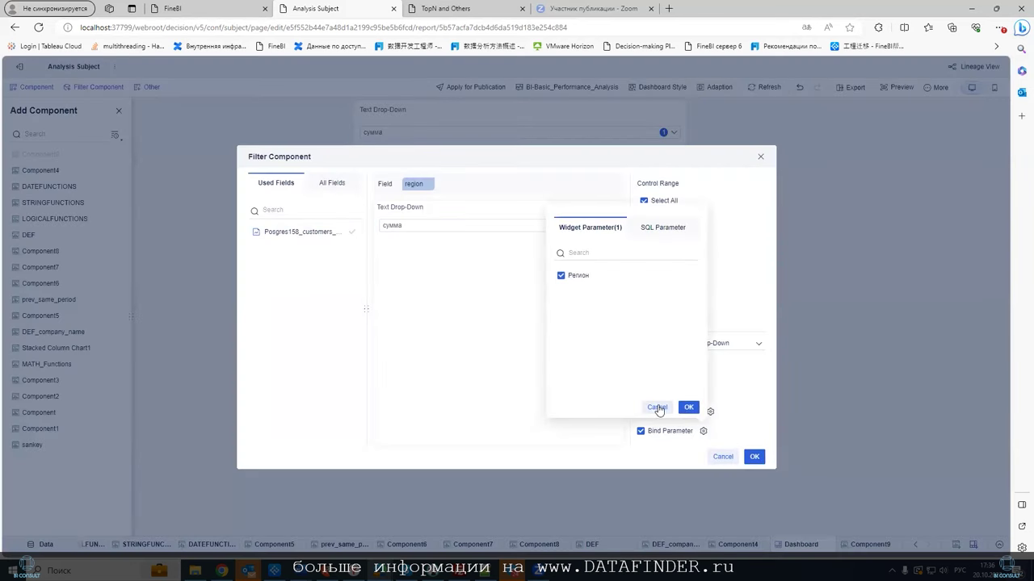
pyautogui.click(657, 408)
# Copy the values сумма, кол-во and скидка from the drop-down filter's custom value list and close its settings.
pyautogui.click(711, 413)
pyautogui.moveTo(586, 475); pyautogui.dragTo(563, 446)
pyautogui.rightClick(579, 458)
pyautogui.click(608, 257)
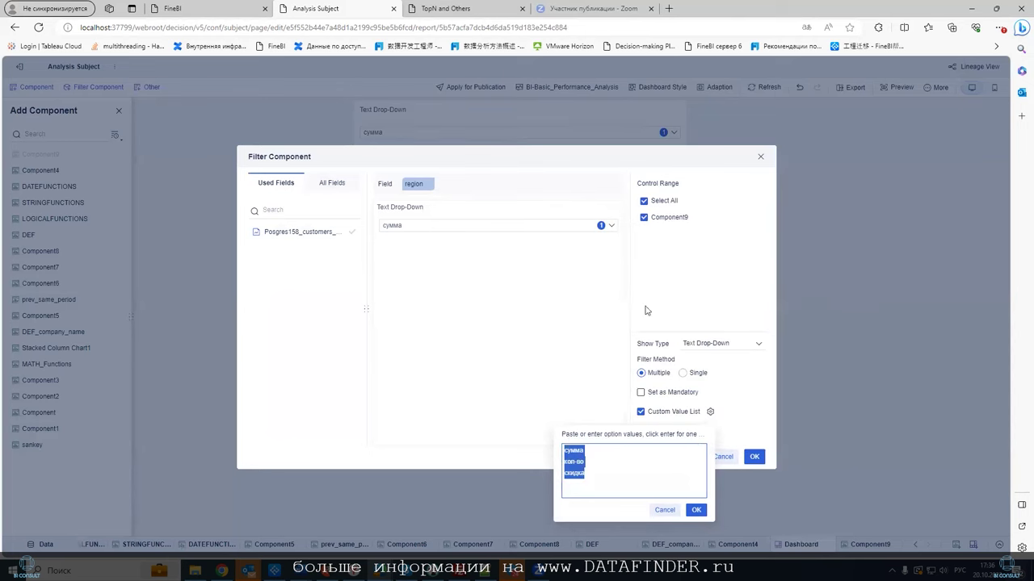
pyautogui.click(696, 510)
pyautogui.click(755, 457)
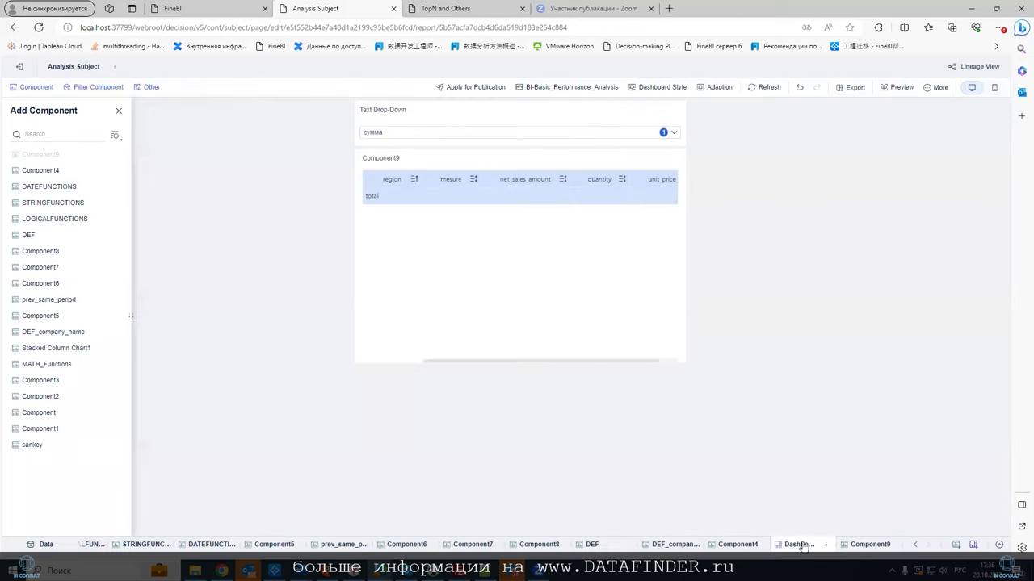
# Paste the copied values into Component9's mesure formula and replace the first SWITCH case text with the pasted сумма.
pyautogui.click(858, 545)
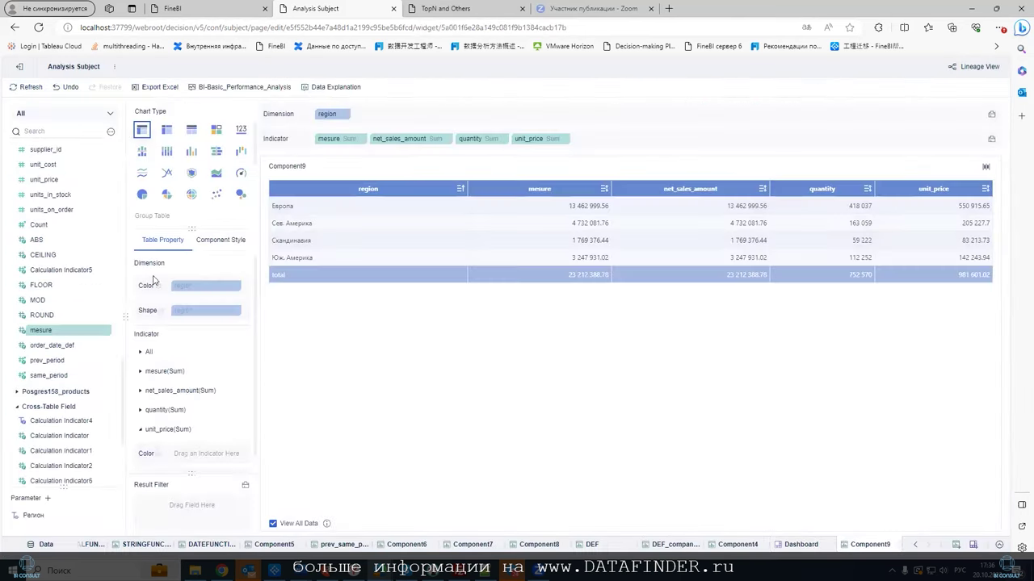
pyautogui.click(106, 331)
pyautogui.click(129, 346)
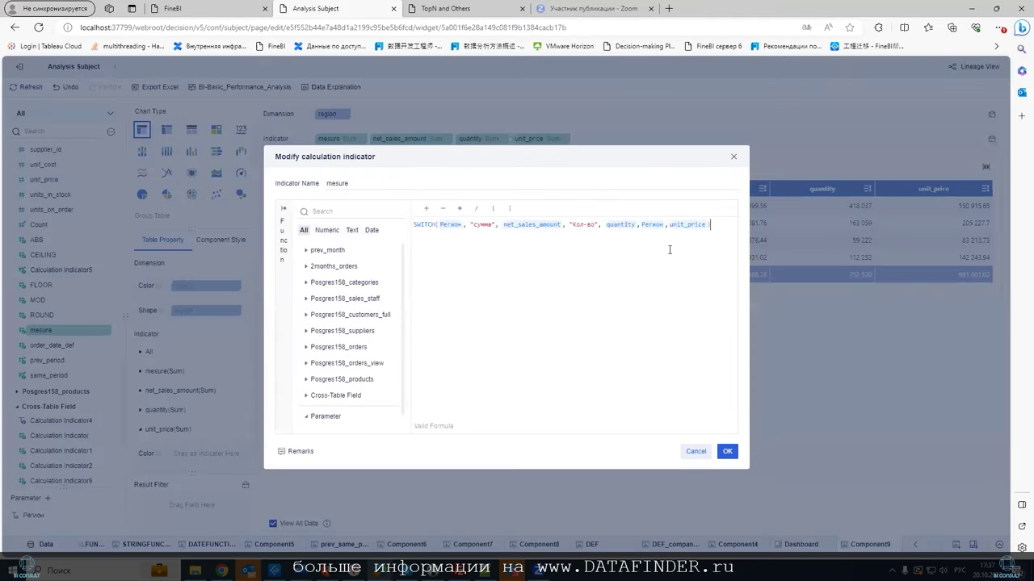
pyautogui.hotkey('ctrl', 'v')
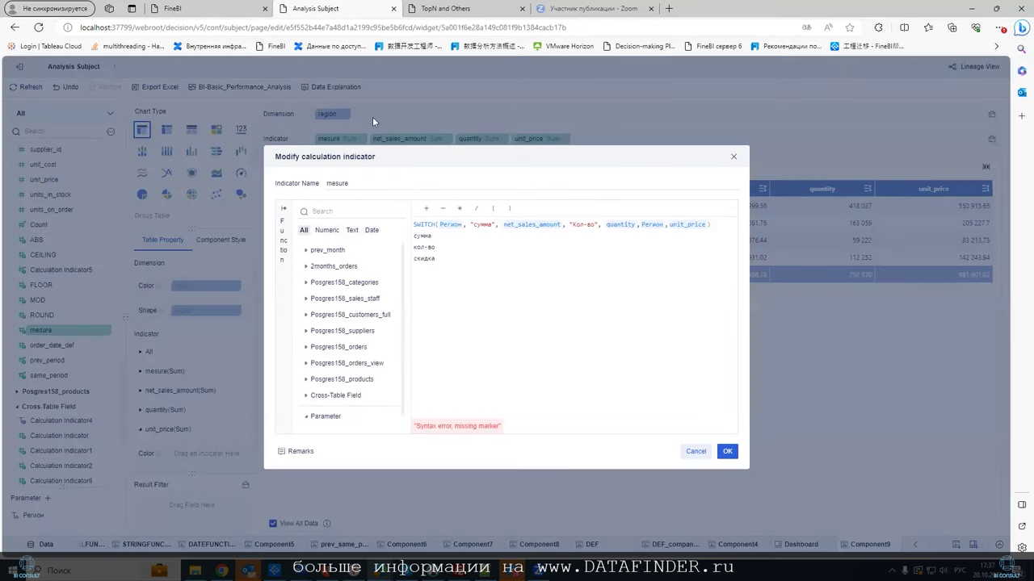
pyautogui.moveTo(433, 235); pyautogui.dragTo(411, 240)
pyautogui.doubleClick(482, 225)
pyautogui.hotkey('ctrl', 'v')
# Replace the second SWITCH case text with the pasted кол-во, remove the leftover pasted lines and save the formula.
pyautogui.moveTo(440, 247); pyautogui.dragTo(413, 249)
pyautogui.moveTo(597, 227); pyautogui.dragTo(575, 226)
pyautogui.hotkey('ctrl', 'v')
pyautogui.moveTo(442, 263); pyautogui.dragTo(711, 224)
pyautogui.press('BackSpace')
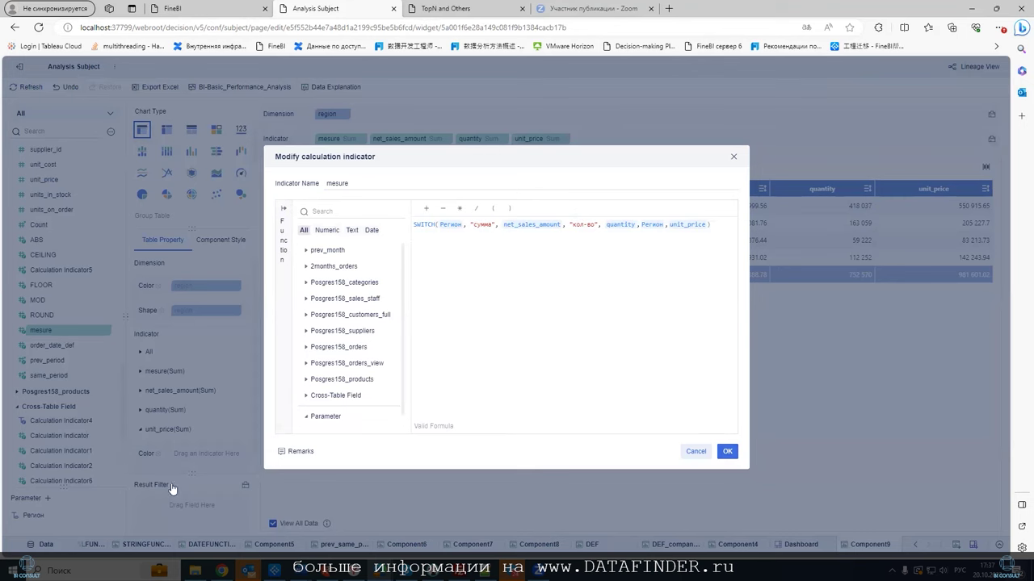
pyautogui.click(727, 452)
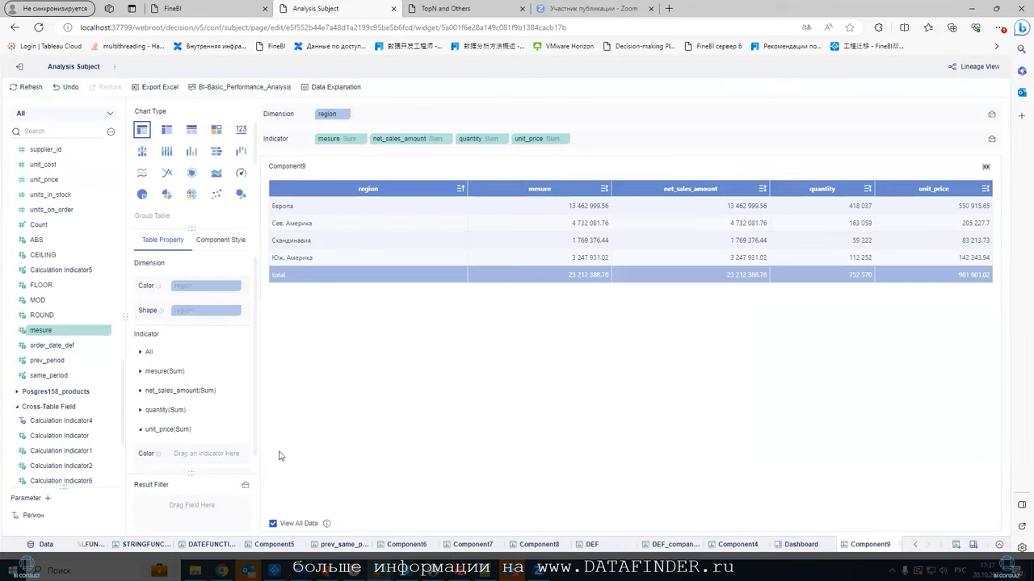
# Inspect the Регион parameter's default value character by character.
pyautogui.click(111, 517)
pyautogui.click(131, 445)
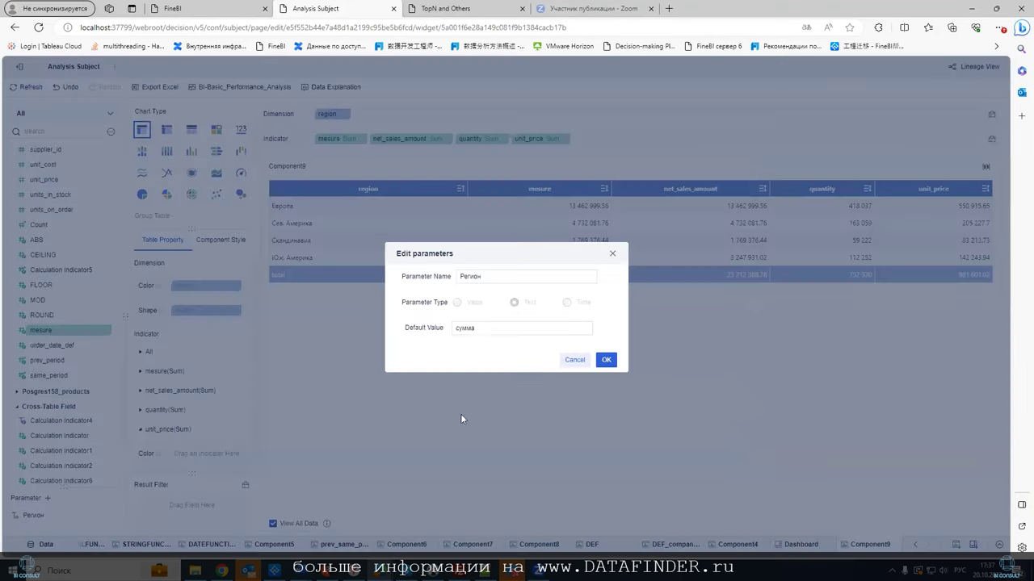
pyautogui.doubleClick(479, 328)
pyautogui.press('End')
pyautogui.press('Left')
pyautogui.press('Left')
pyautogui.press('Left')
pyautogui.press('Left')
pyautogui.click(590, 358)
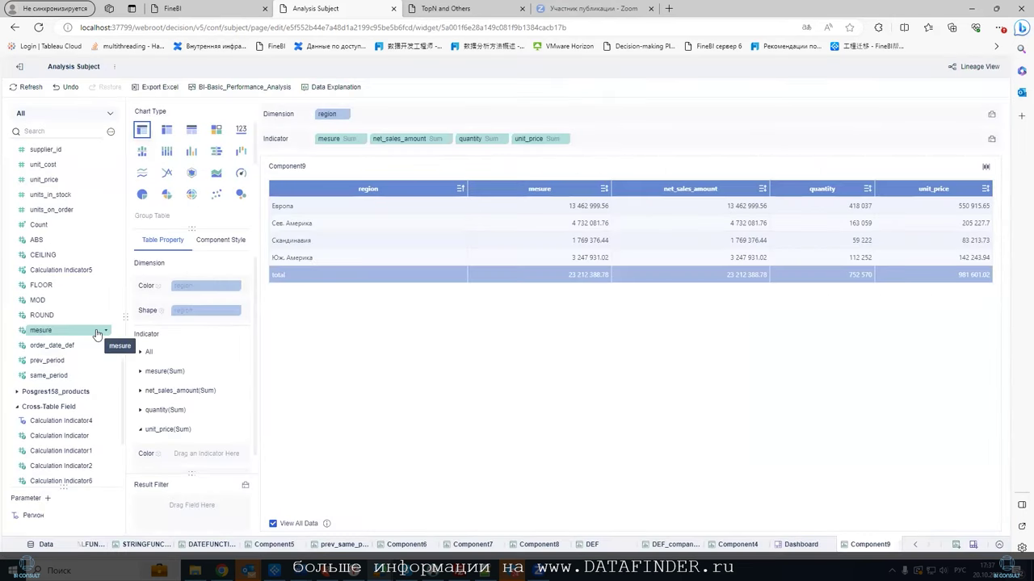
# Filter the dashboard by кол-во instead of сумма in the drop-down filter.
pyautogui.click(798, 545)
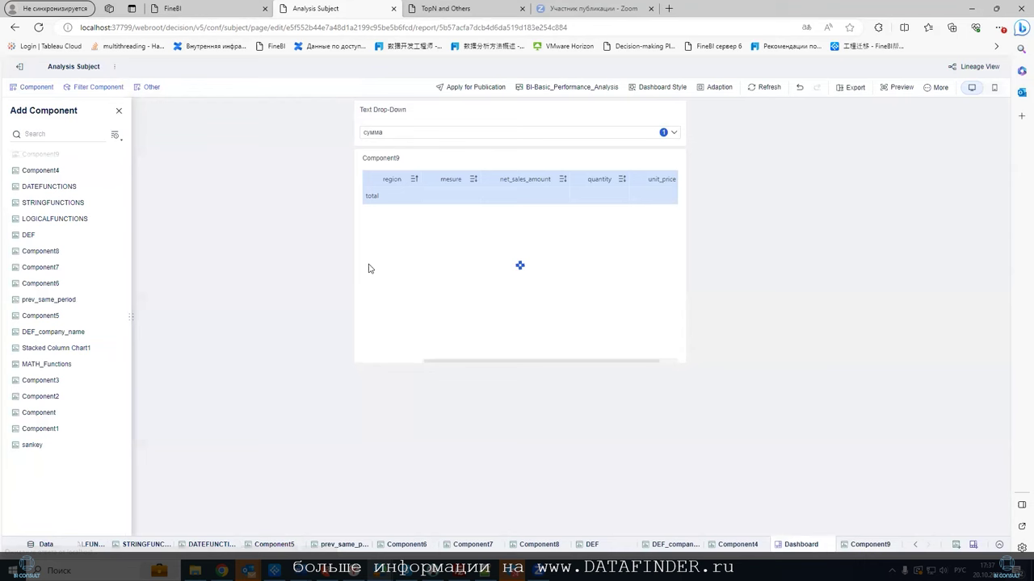
pyautogui.click(408, 144)
pyautogui.click(412, 134)
pyautogui.click(370, 166)
pyautogui.click(370, 182)
pyautogui.click(598, 345)
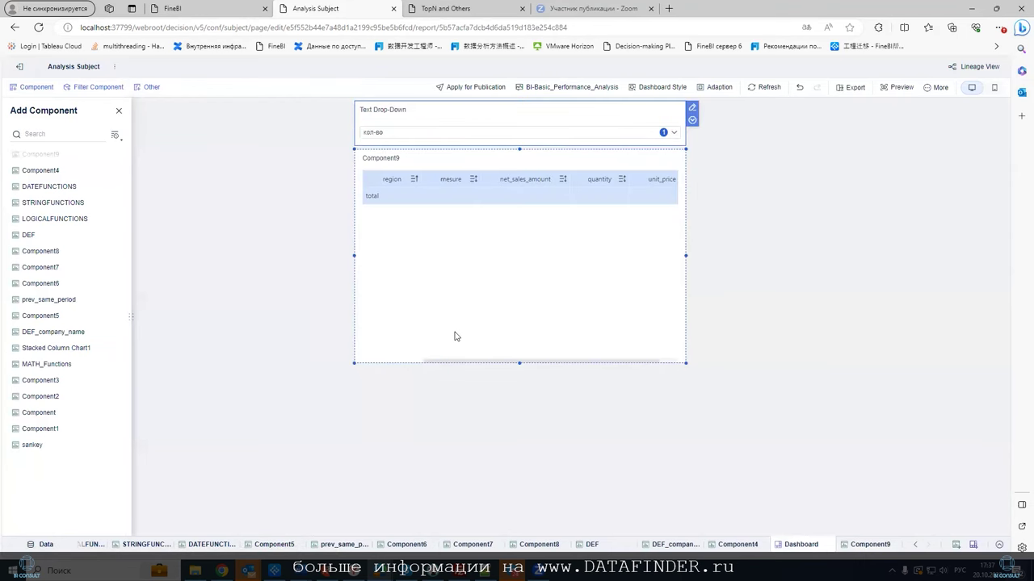
# Exclude Component9 from the drop-down filter's control range and set its filter method to Single.
pyautogui.click(493, 362)
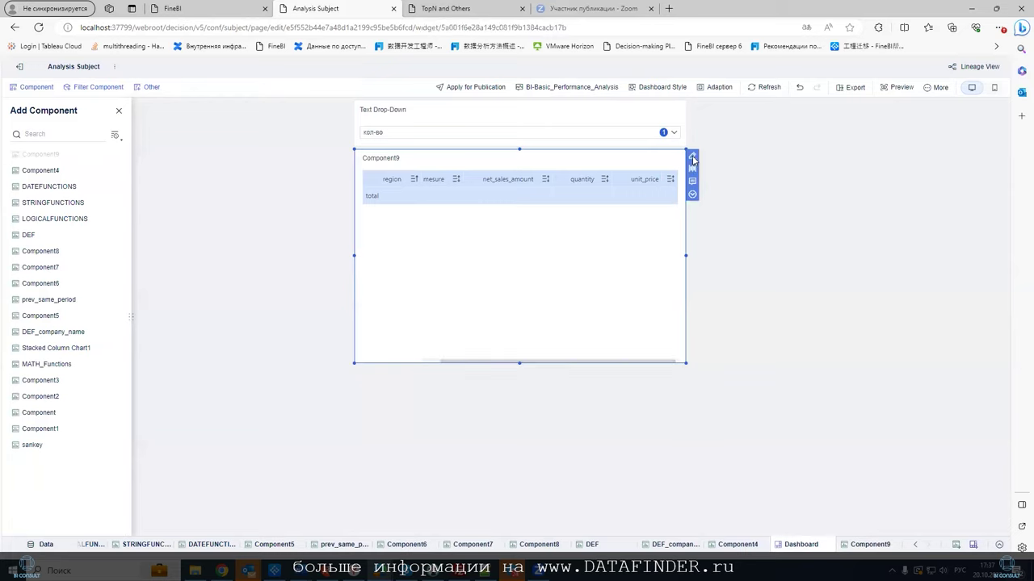
pyautogui.click(692, 156)
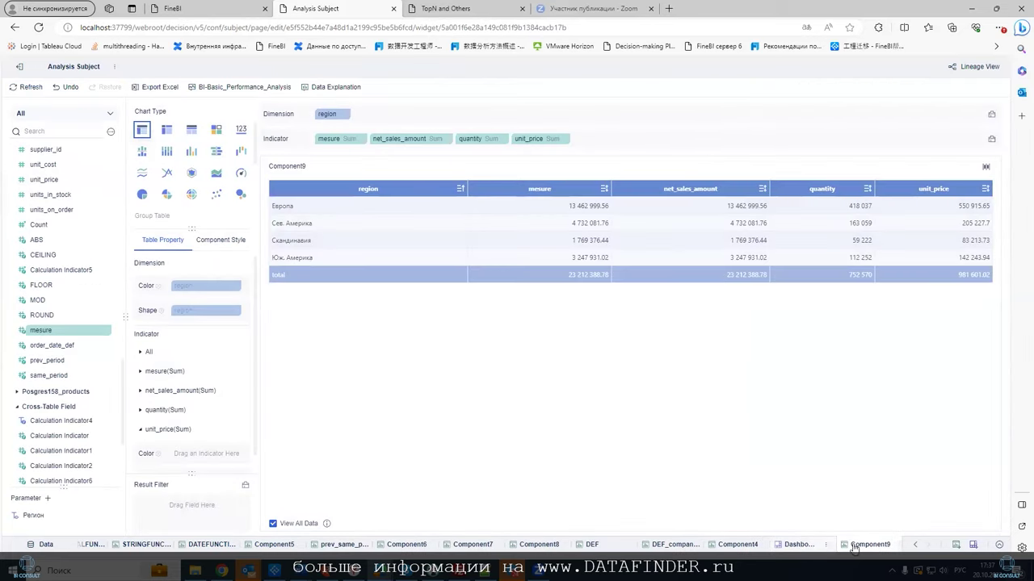
pyautogui.click(799, 544)
pyautogui.click(598, 102)
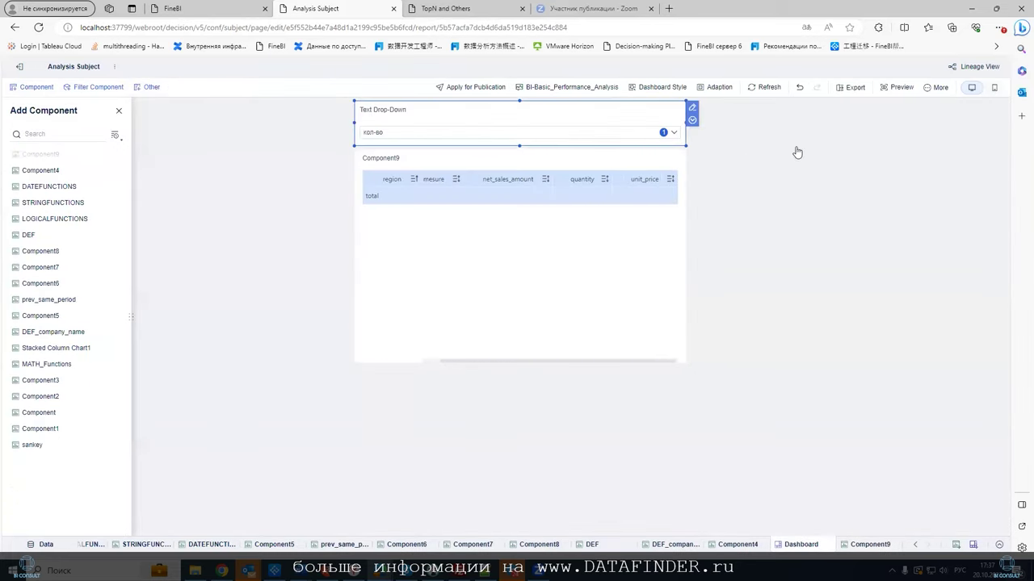
pyautogui.click(692, 119)
pyautogui.click(644, 217)
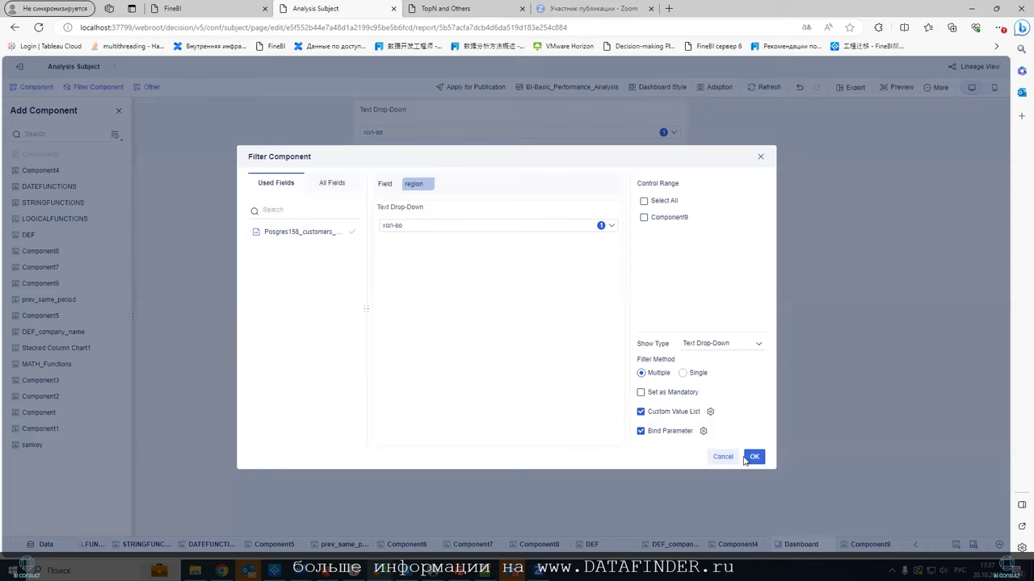
pyautogui.click(684, 374)
pyautogui.click(754, 456)
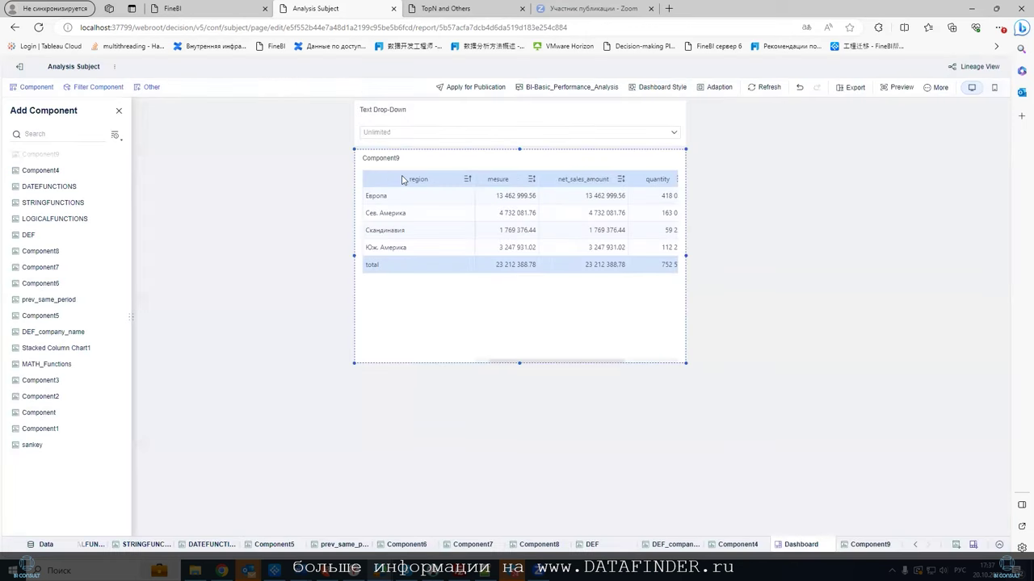
# Enlarge Component9 on the dashboard to fit all its columns and choose сумма in the drop-down filter.
pyautogui.moveTo(681, 360); pyautogui.dragTo(745, 380)
pyautogui.moveTo(355, 395); pyautogui.dragTo(215, 399)
pyautogui.click(426, 131)
pyautogui.click(378, 150)
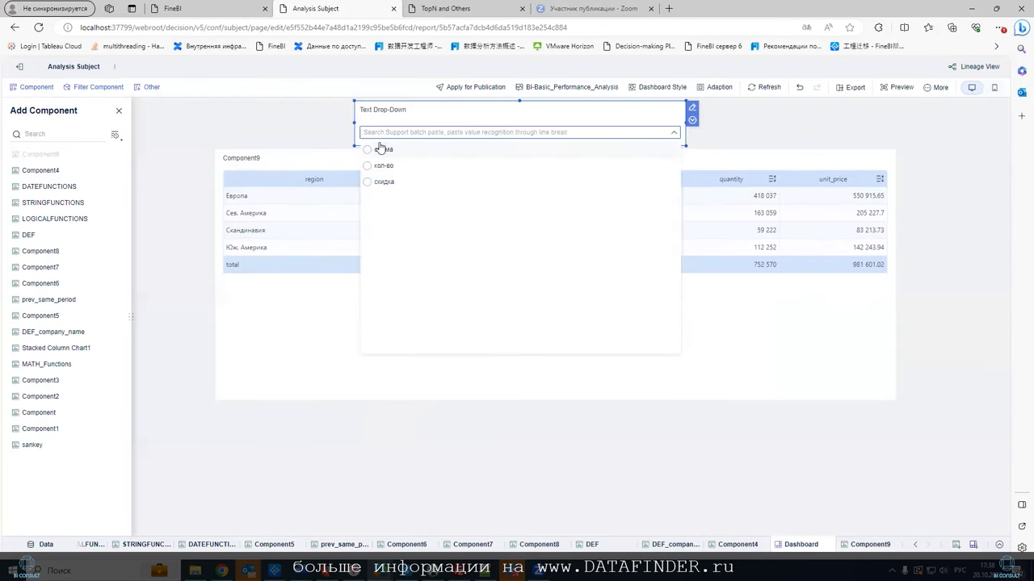
pyautogui.click(401, 202)
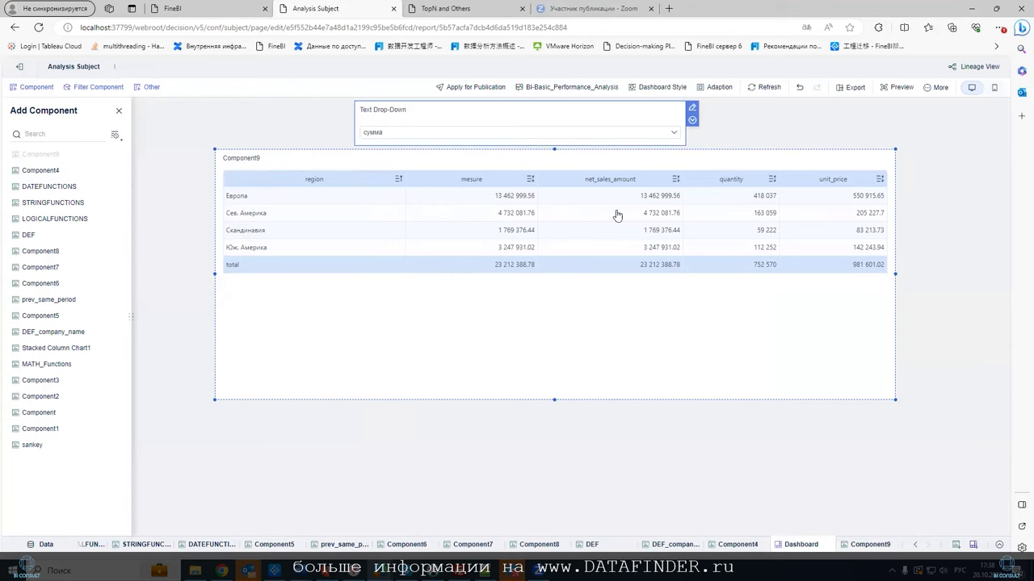
# Switch the drop-down filter to кол-во and from there to скидка to change the mesure column.
pyautogui.click(565, 135)
pyautogui.click(392, 166)
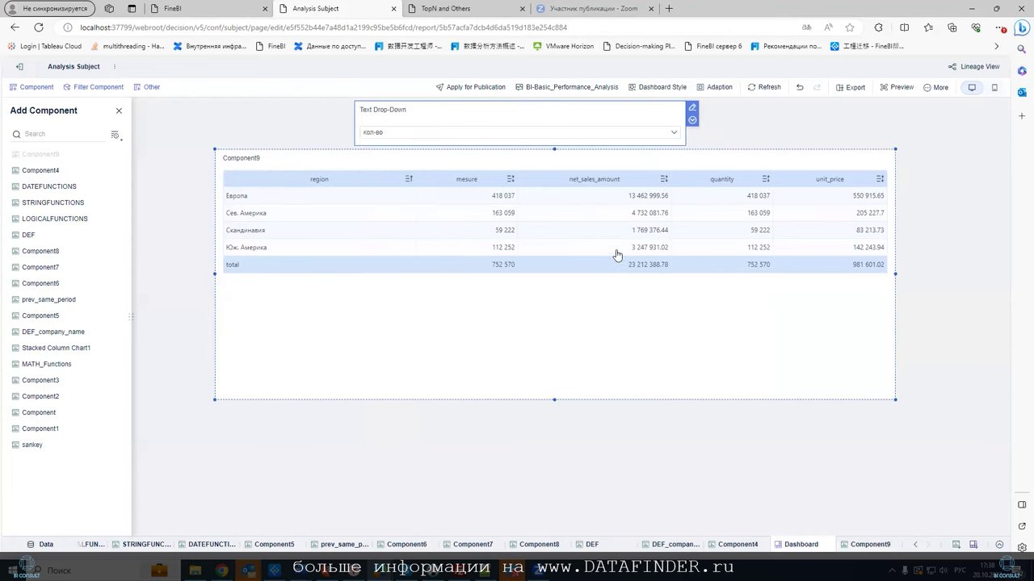
pyautogui.click(589, 130)
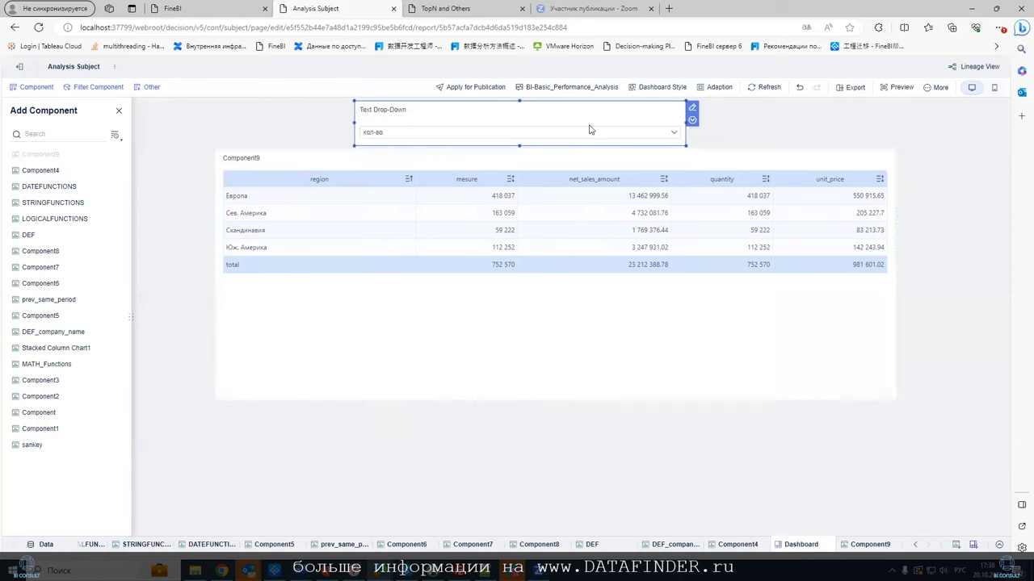
pyautogui.click(589, 130)
pyautogui.click(391, 183)
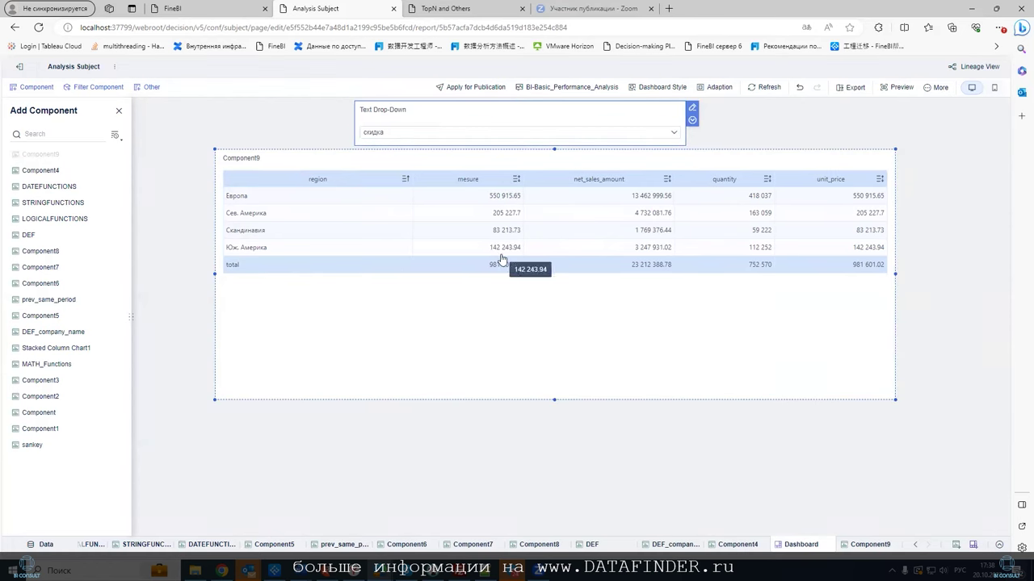
# Close the list of addable components and set the drop-down filter's method to Multiple.
pyautogui.click(118, 114)
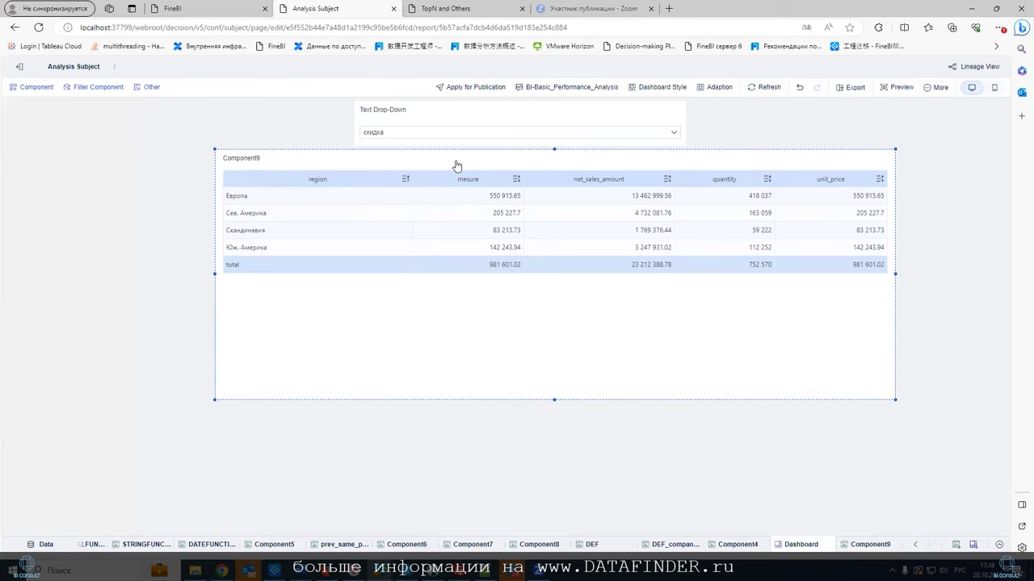
pyautogui.click(616, 116)
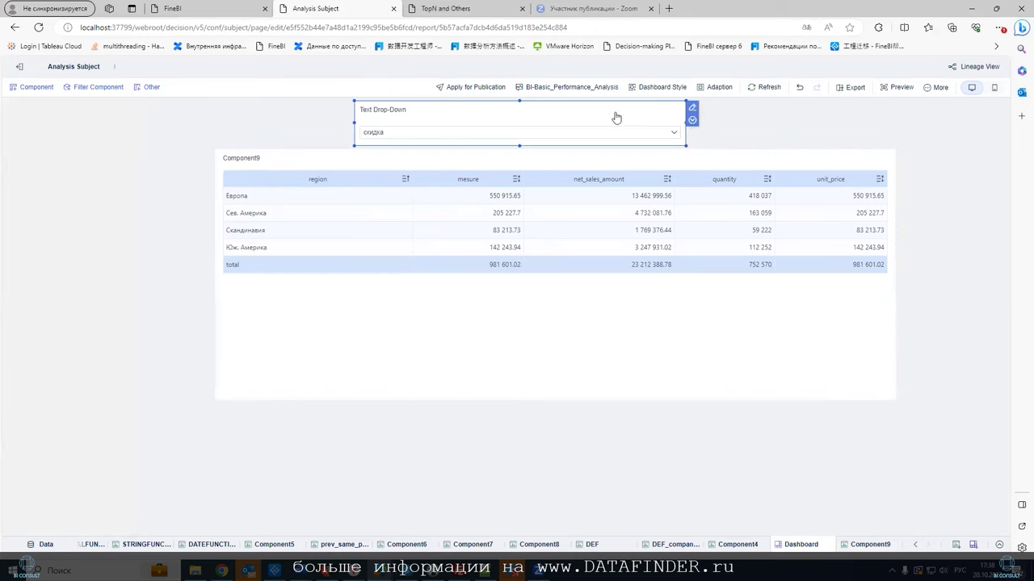
pyautogui.click(692, 110)
pyautogui.click(654, 374)
pyautogui.click(753, 457)
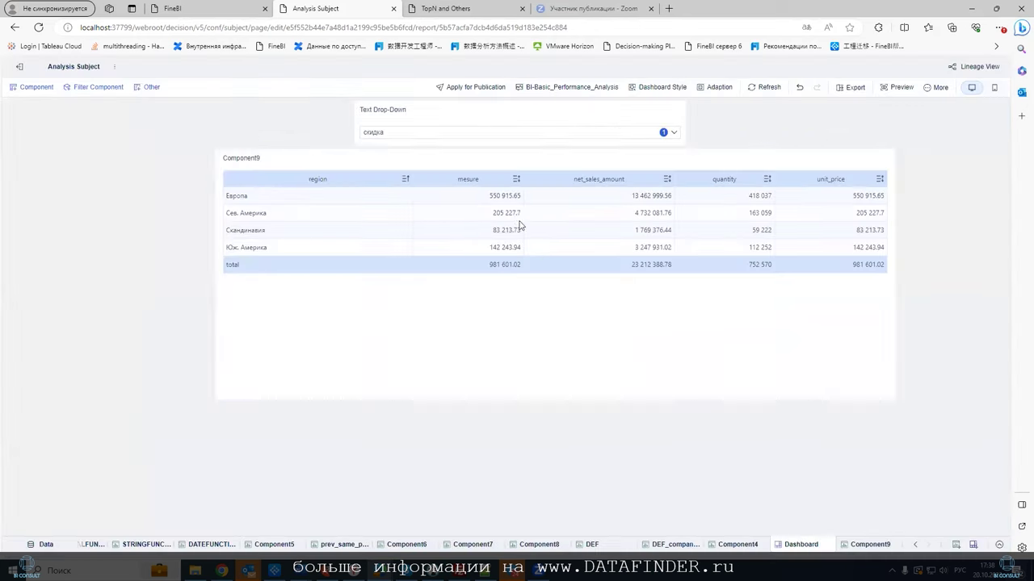
# Try applying скидка and сумма together in the drop-down filter, and remove сумма from the selection again.
pyautogui.click(463, 134)
pyautogui.click(371, 183)
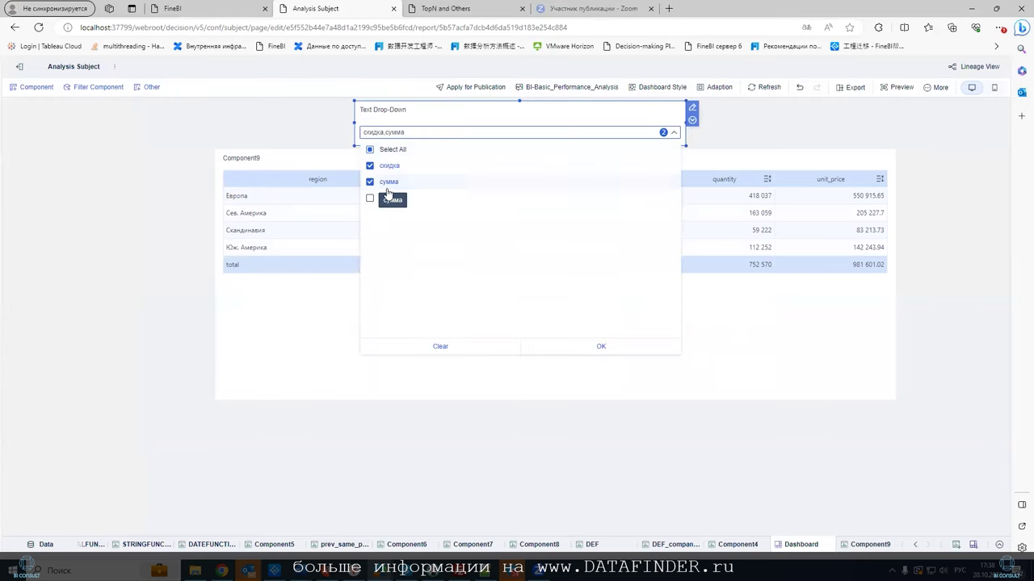
pyautogui.click(601, 345)
pyautogui.click(485, 142)
pyautogui.click(383, 182)
pyautogui.click(601, 347)
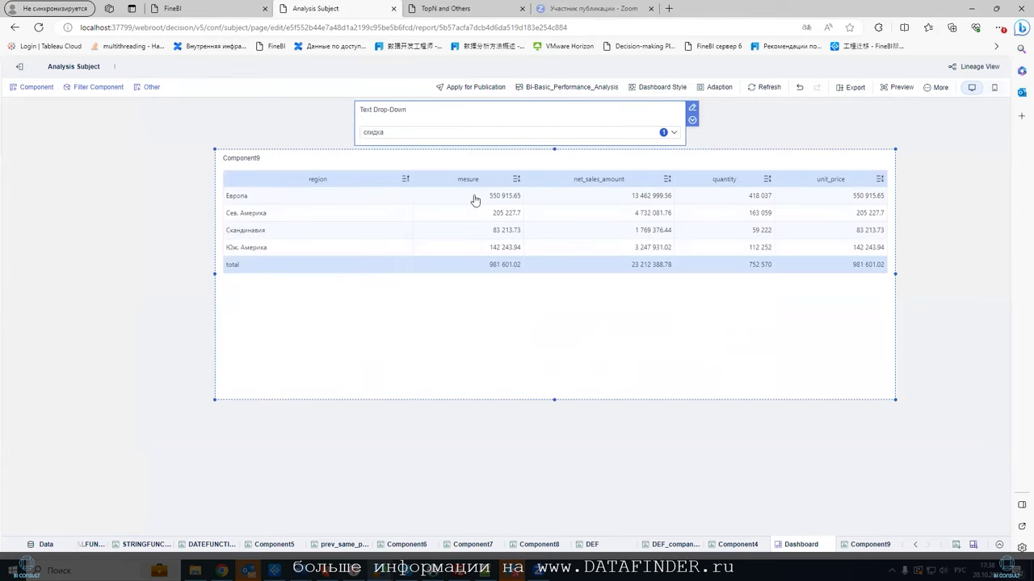
# Open Component9 for editing from the dashboard and open its mesure calculation indicator for modification.
pyautogui.click(565, 121)
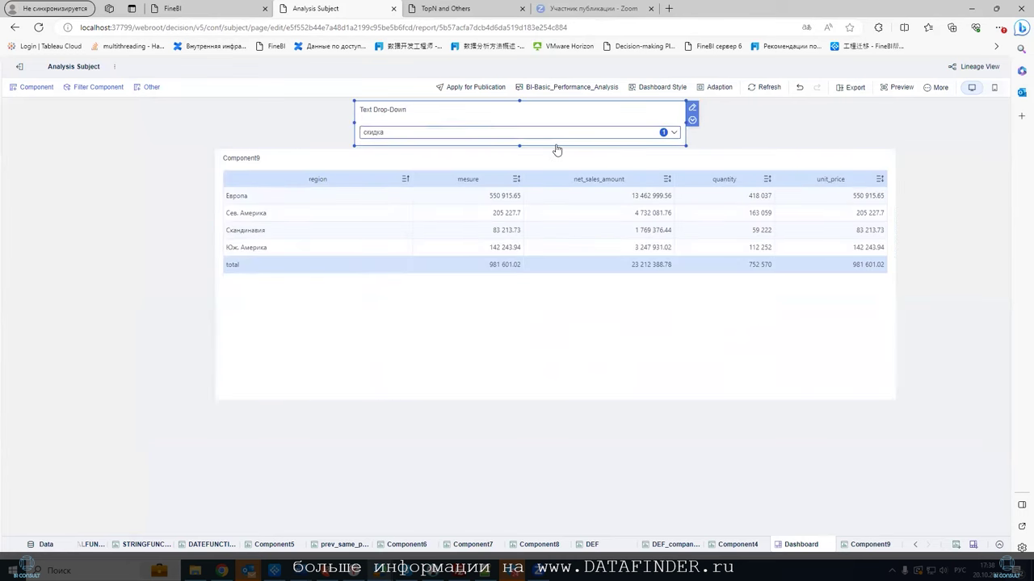
pyautogui.click(717, 378)
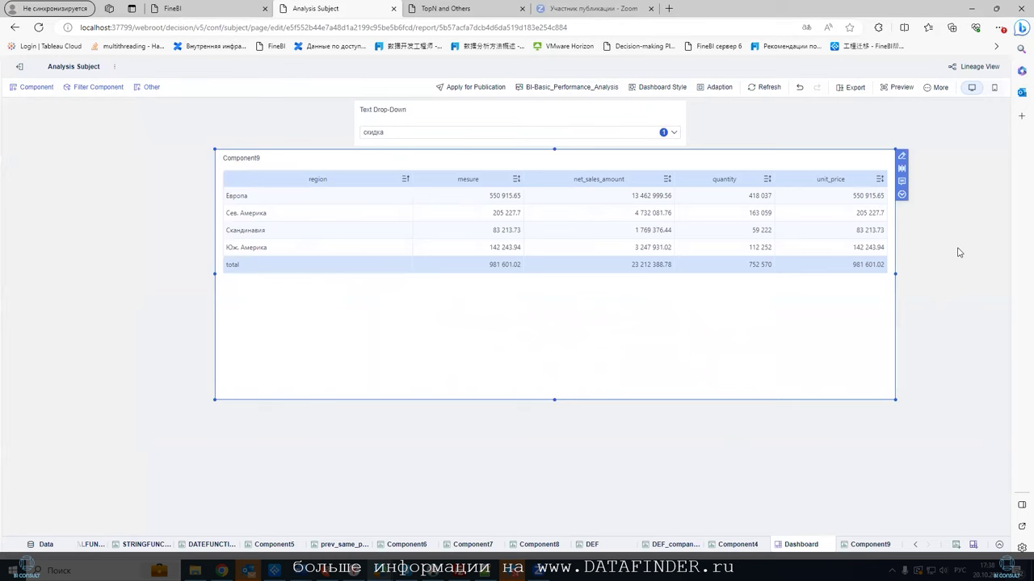
pyautogui.click(902, 157)
pyautogui.click(106, 330)
pyautogui.click(121, 348)
# Try replacing the mesure SWITCH formula with an IF function containing IN with the Регион parameter as its first argument.
pyautogui.click(441, 225)
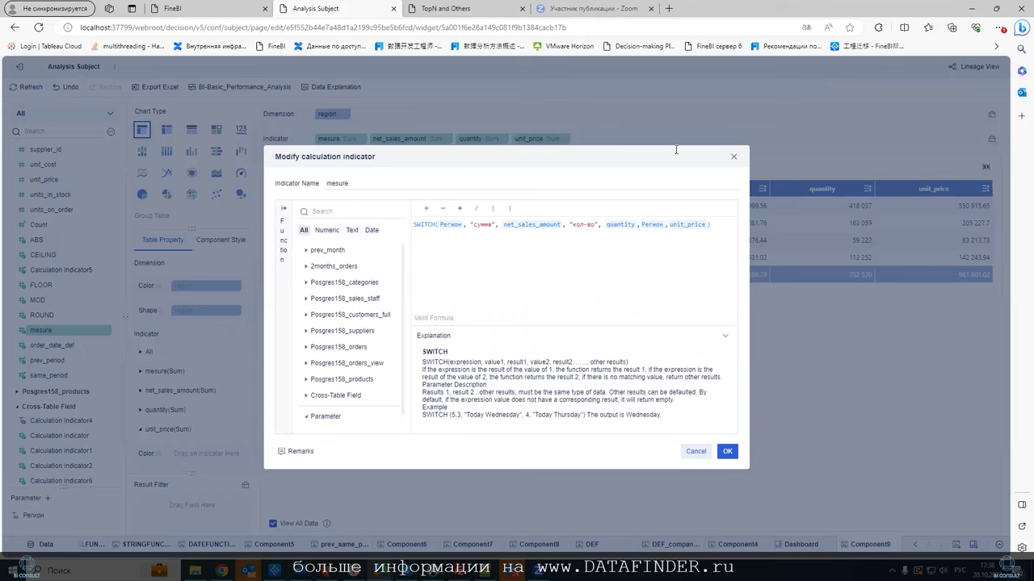
pyautogui.hotkey('ctrl', 'a')
pyautogui.write('ш')
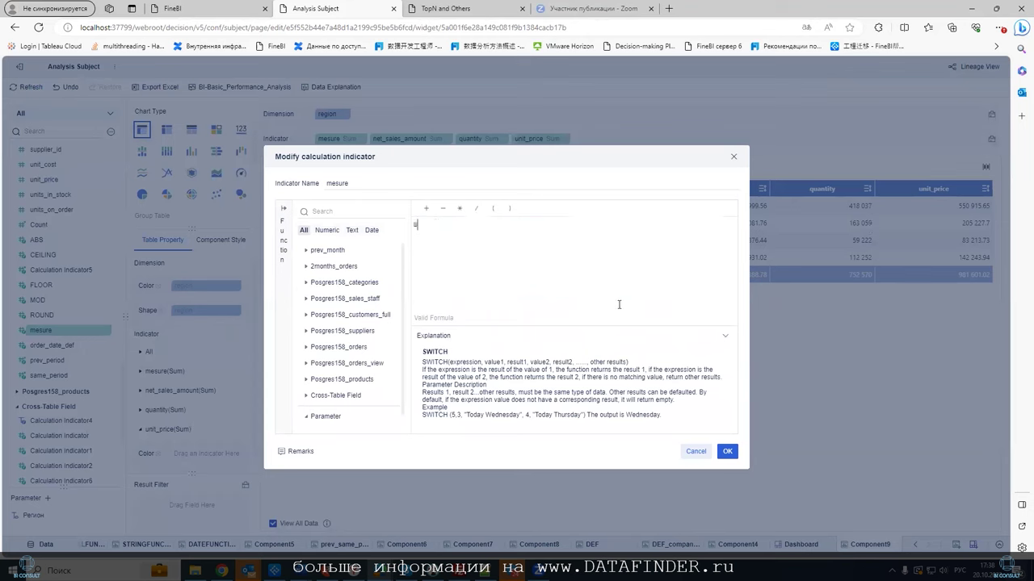
pyautogui.press('BackSpace')
pyautogui.hotkey('alt', 'shift')
pyautogui.write('if')
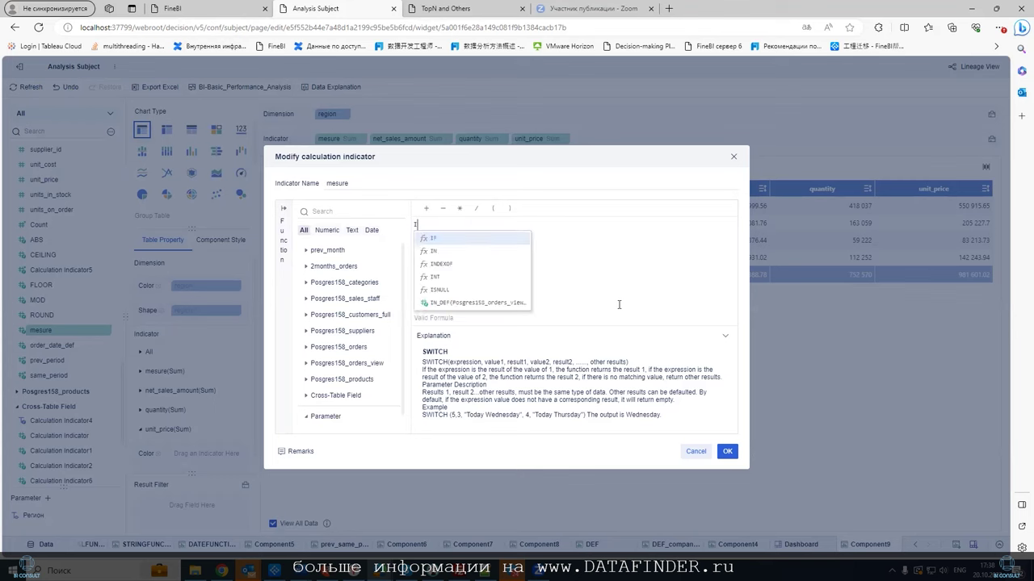
pyautogui.press('Return')
pyautogui.write('in')
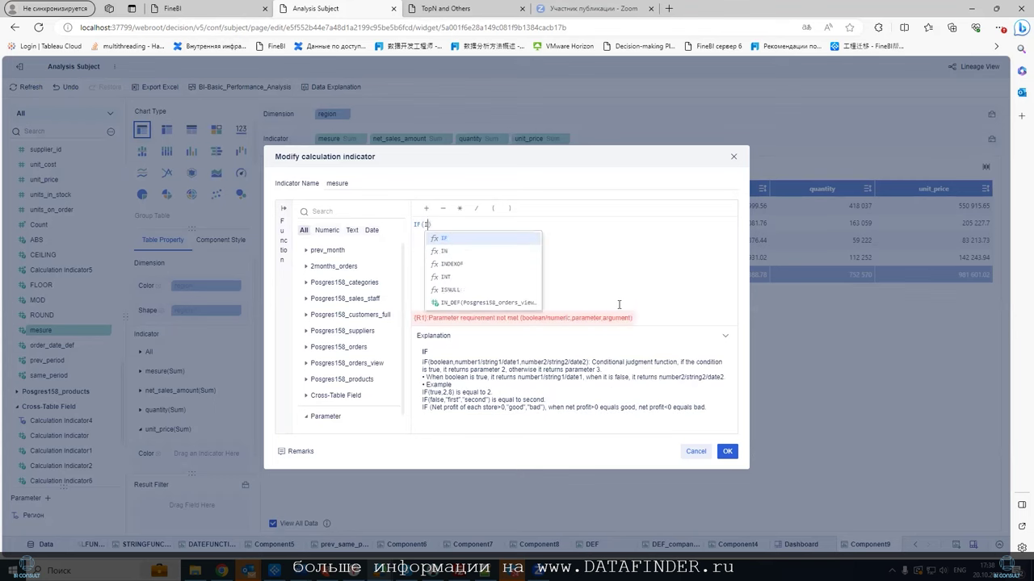
pyautogui.press('Return')
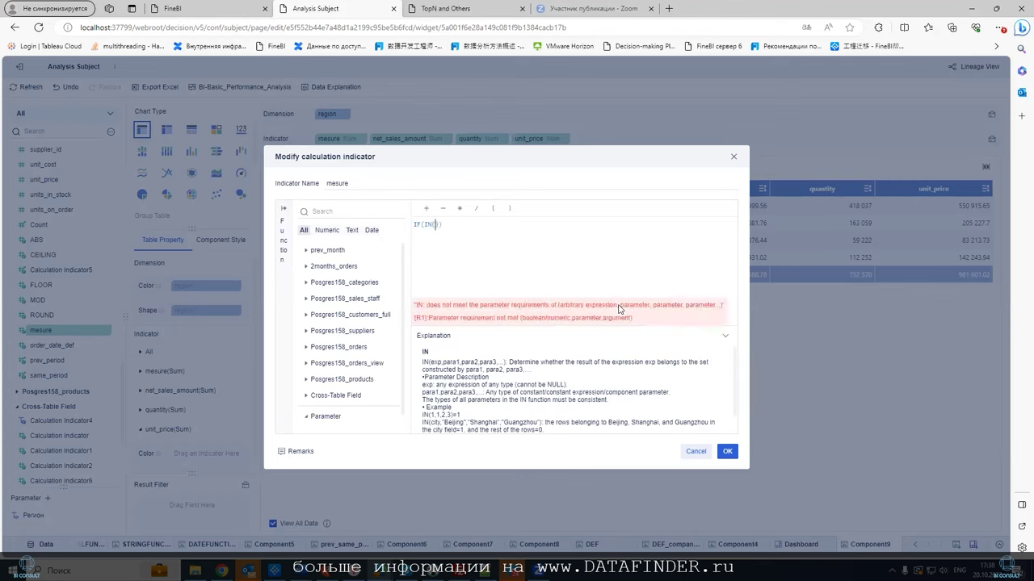
pyautogui.click(343, 420)
pyautogui.click(340, 420)
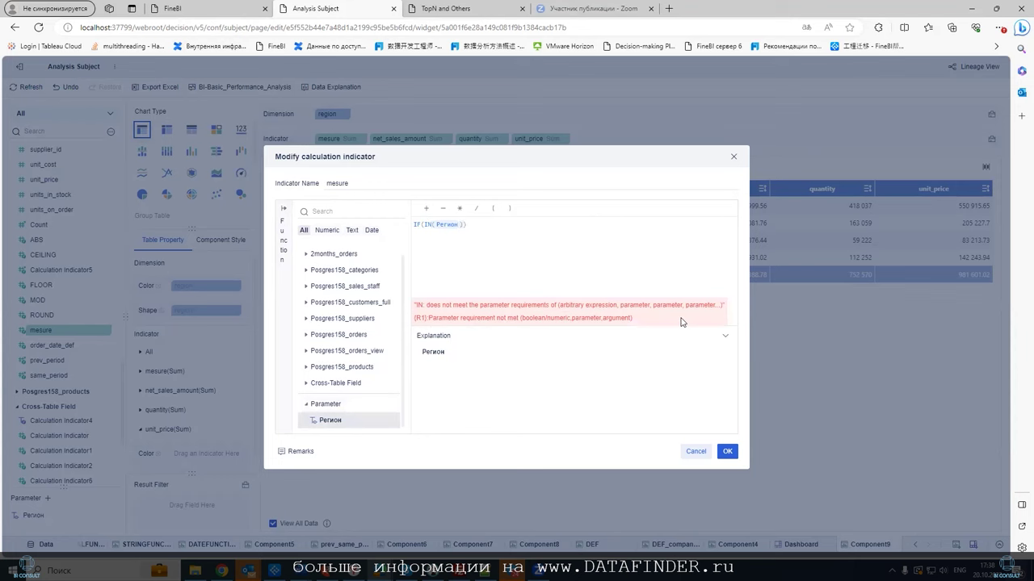
# Try adding "сумма" as the value compared with Регион in the IN function, and discard the changes to the mesure formula.
pyautogui.write(', ')
pyautogui.write('"')
pyautogui.write('cevvf')
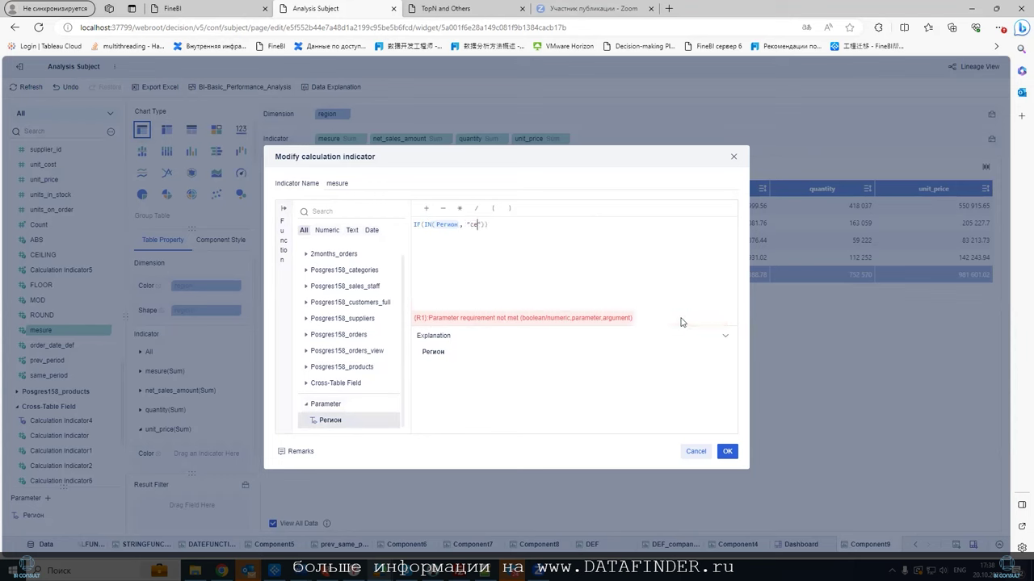
pyautogui.press('BackSpace')
pyautogui.press('BackSpace')
pyautogui.press('BackSpace')
pyautogui.press('BackSpace')
pyautogui.hotkey('alt', 'shift')
pyautogui.write('умма')
pyautogui.press('Right')
pyautogui.write(',')
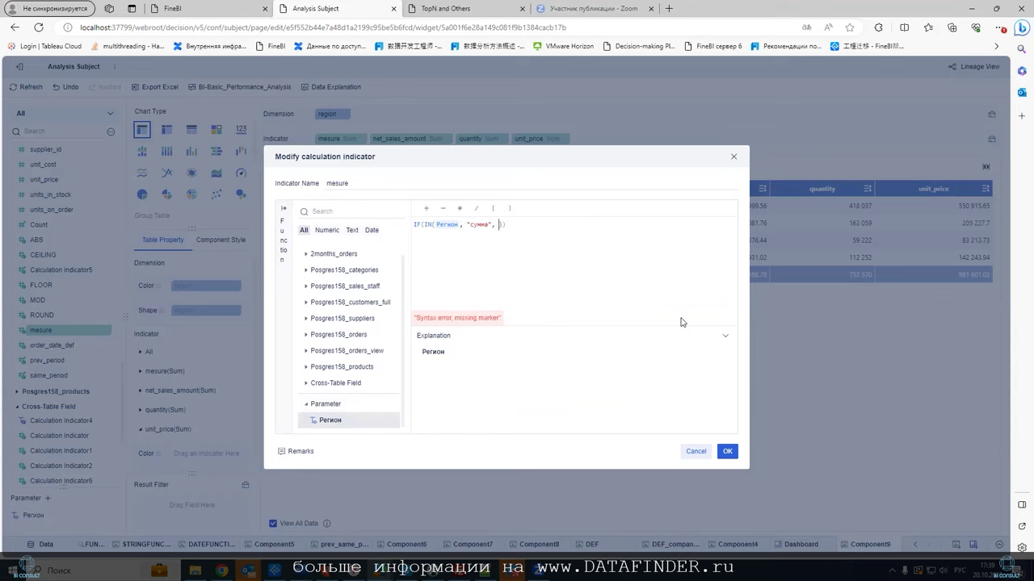
pyautogui.click(513, 225)
pyautogui.click(693, 452)
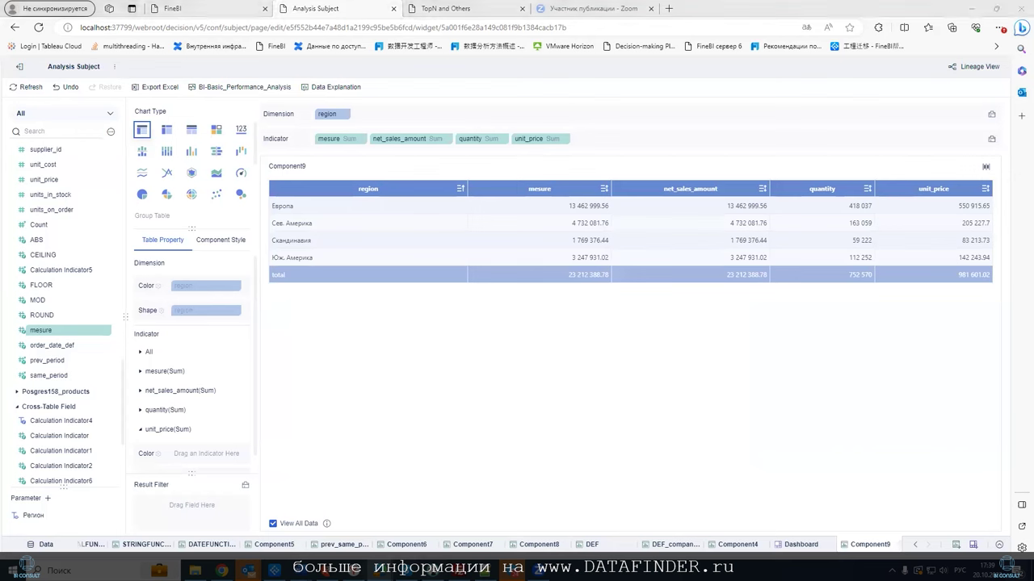
# Switch to FineBI_DEF_Basic0.pdf in the other browser window and view the EARLER Showcase slide on the simplified explanation of the underlying logic.
pyautogui.moveTo(379, 571)
pyautogui.click(400, 531)
pyautogui.moveTo(380, 569)
pyautogui.click(493, 517)
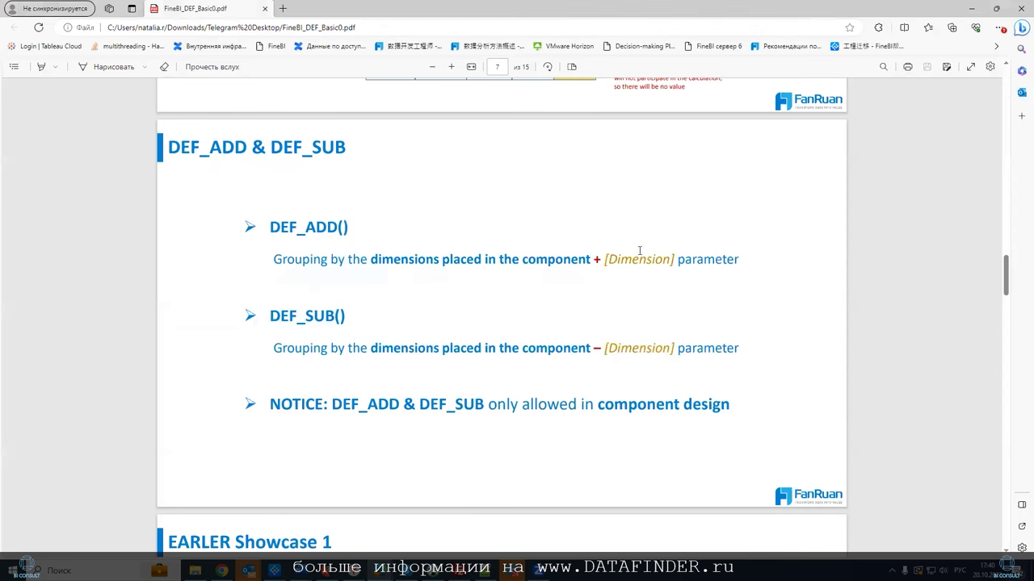
pyautogui.scroll(-15, 593, 422)
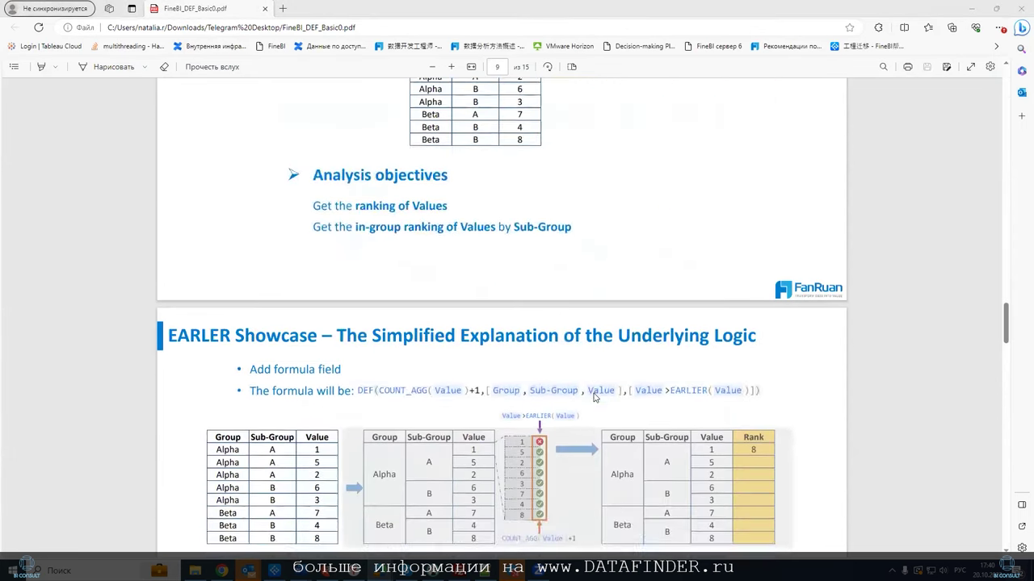
pyautogui.scroll(2, 569, 399)
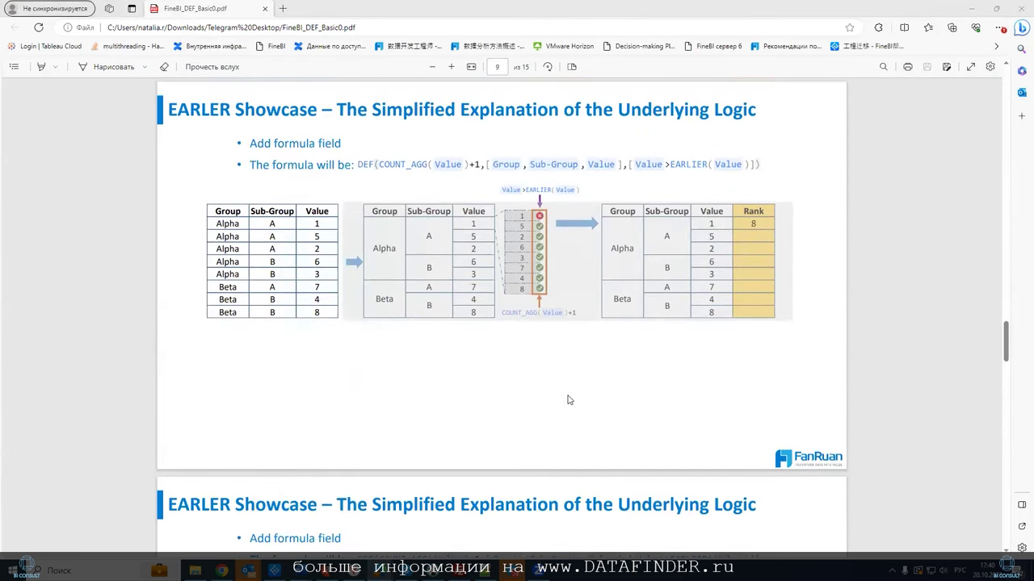